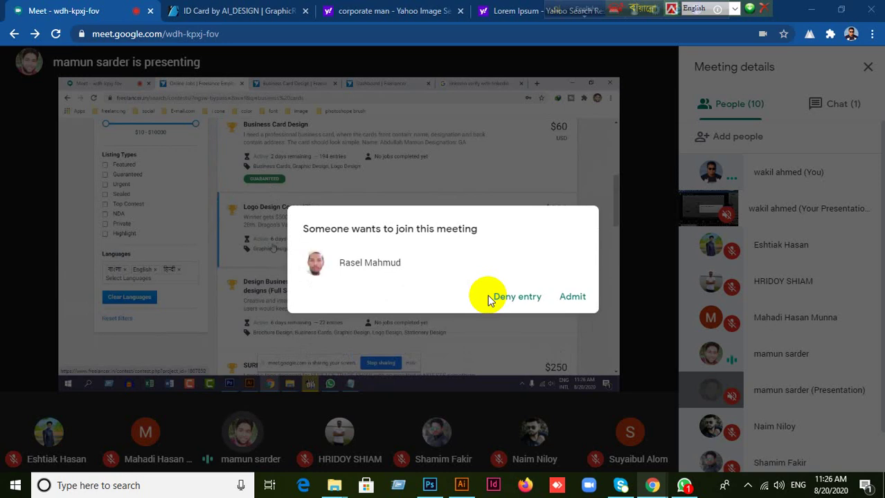
Admit the person waiting to join the Google Meet call.
left_click(573, 298)
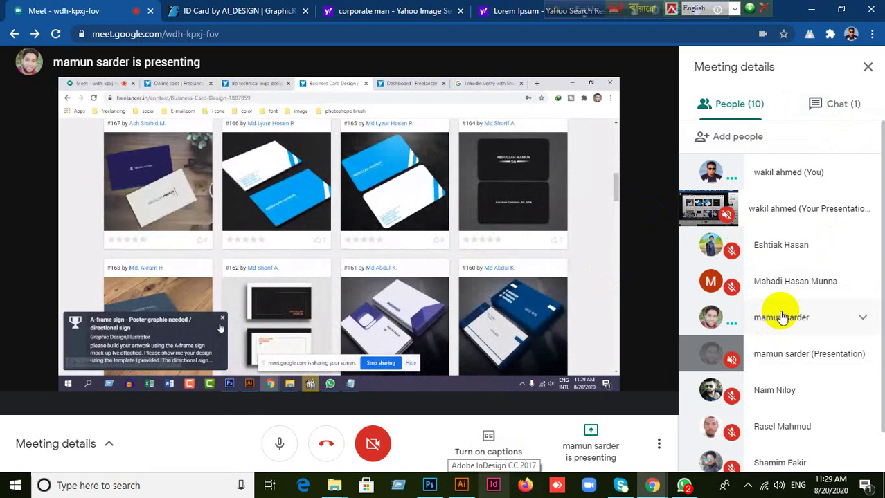
Scroll down the meeting's People list while the other screen share ends.
scroll(796, 304, "down", 1)
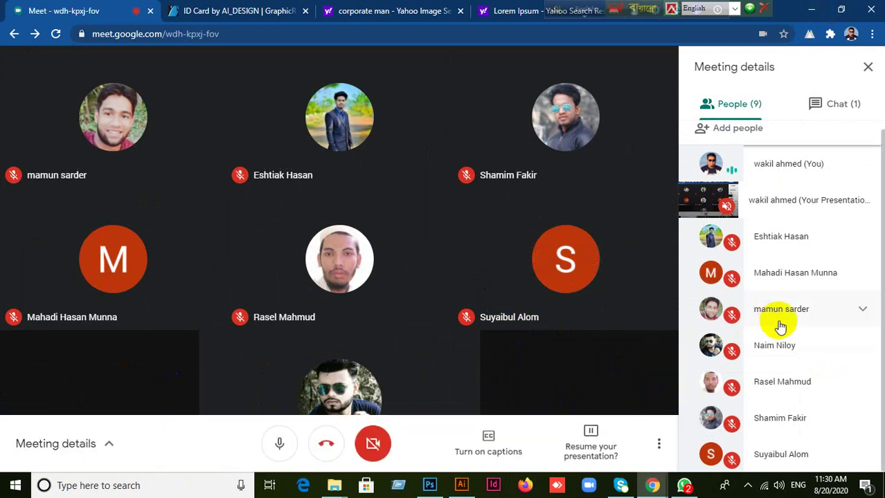
Resume presenting your own screen from the paused-presentation prompt.
left_click(611, 453)
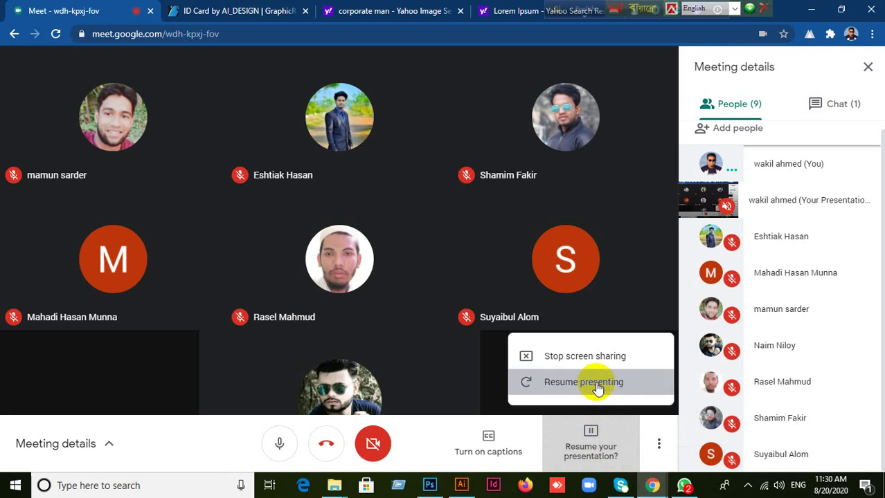
left_click(595, 390)
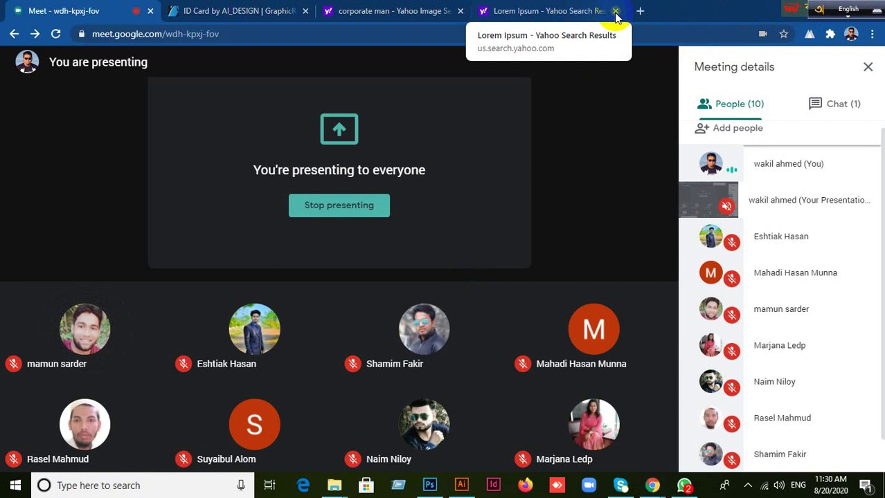
Close the 'corporate man' and 'Lorem Ipsum' Yahoo search tabs.
left_click(600, 183)
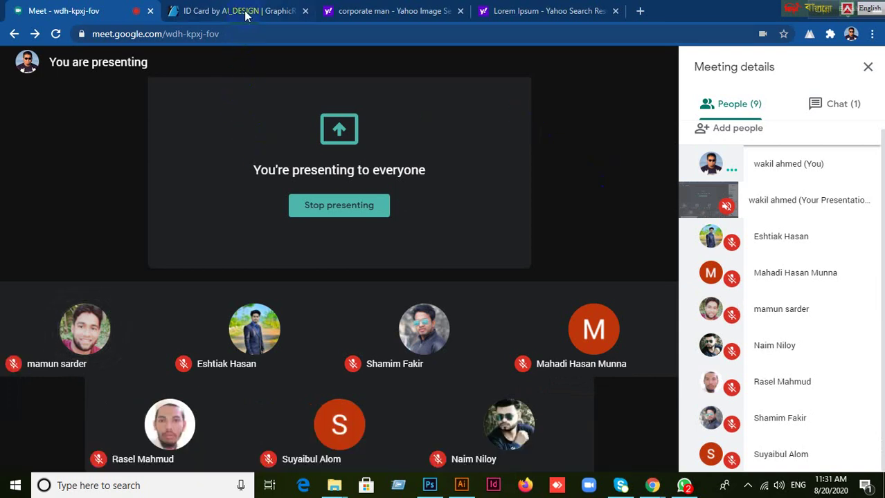
left_click(459, 11)
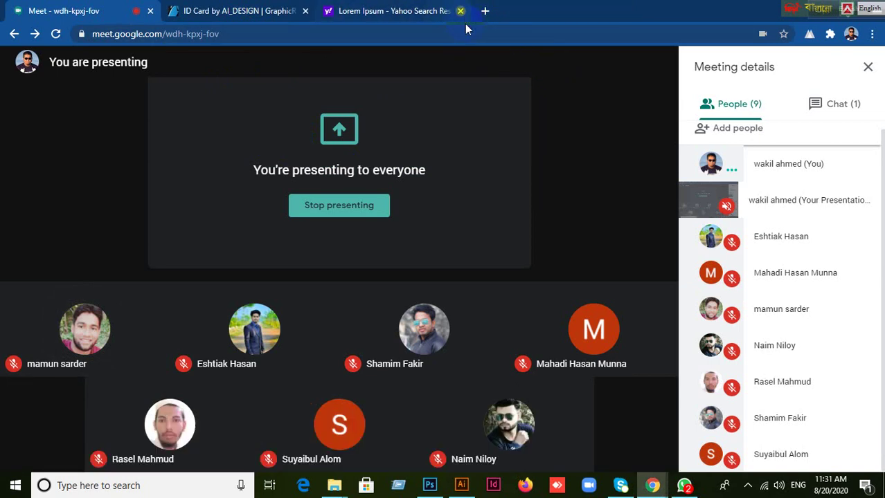
left_click(460, 11)
left_click(488, 65)
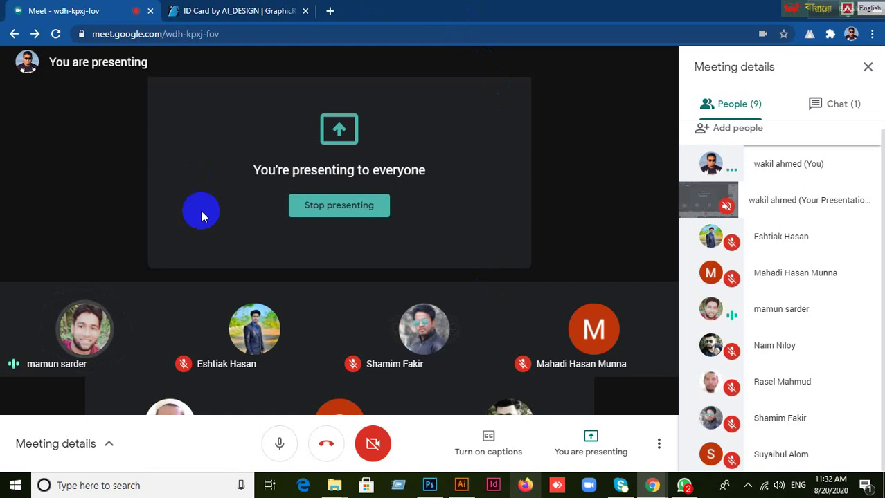
Move the keyboard-language bar from the top-right corner toward the top centre.
left_click(102, 160)
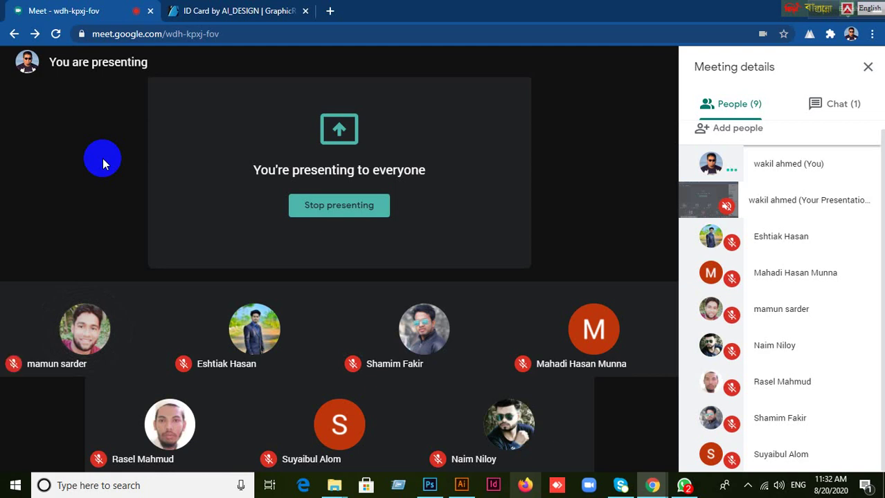
mouse_move(642, 400)
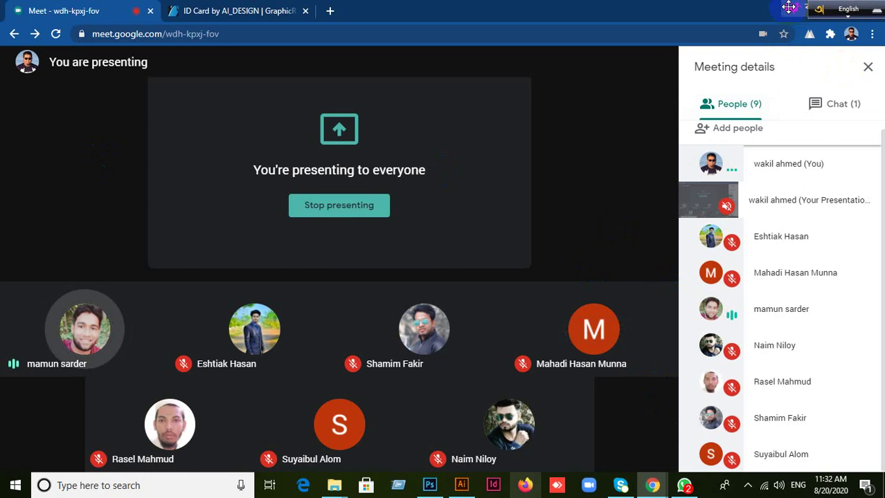
left_click_drag(789, 7, 478, 7)
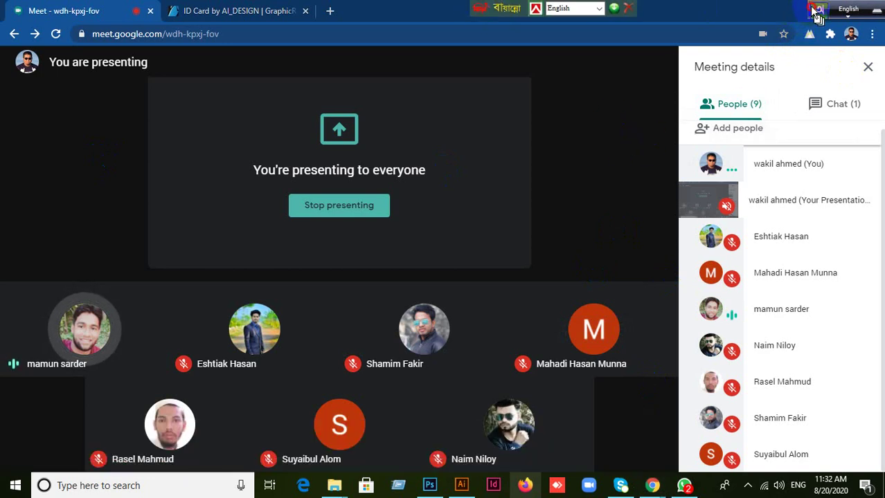
left_click_drag(814, 10, 529, 9)
mouse_move(624, 93)
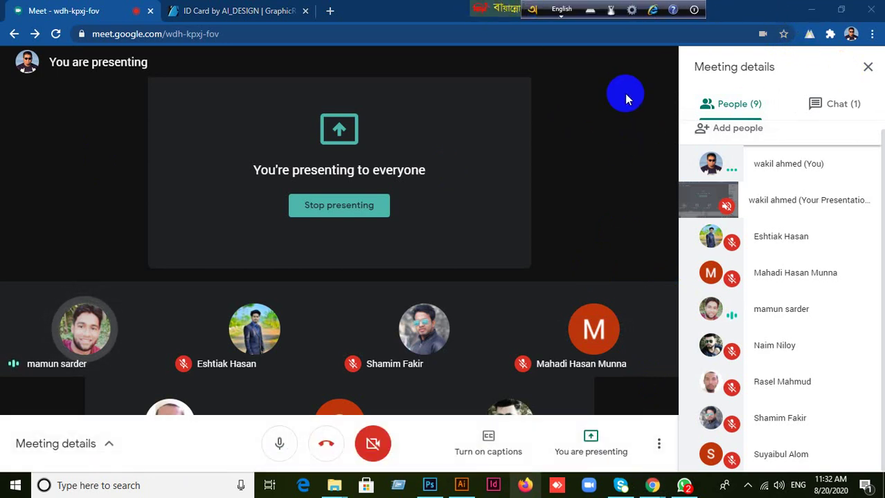
left_click(812, 14)
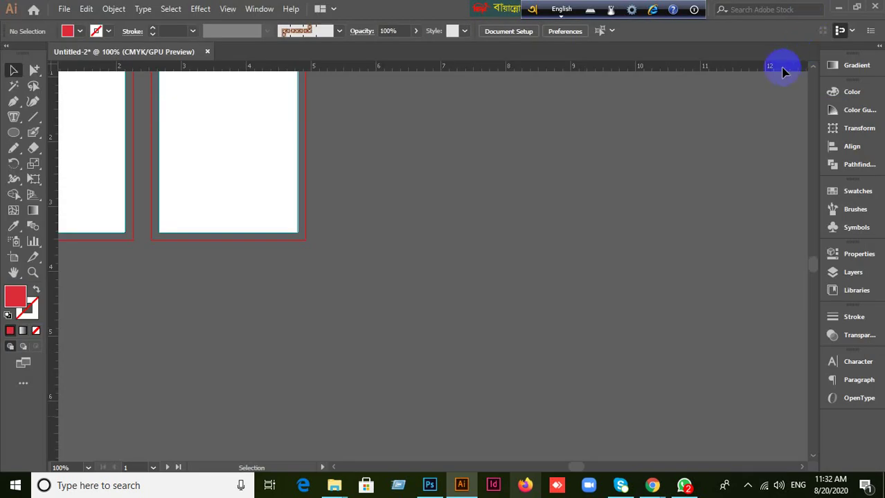
mouse_move(652, 485)
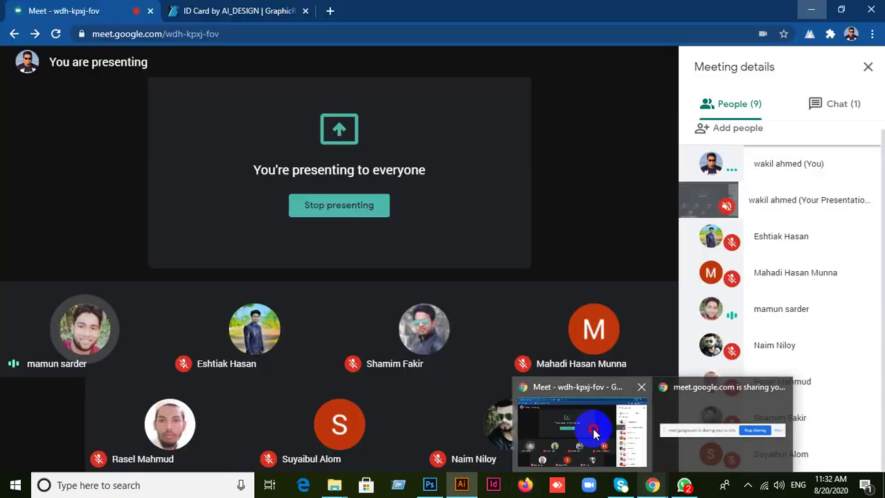
left_click(593, 426)
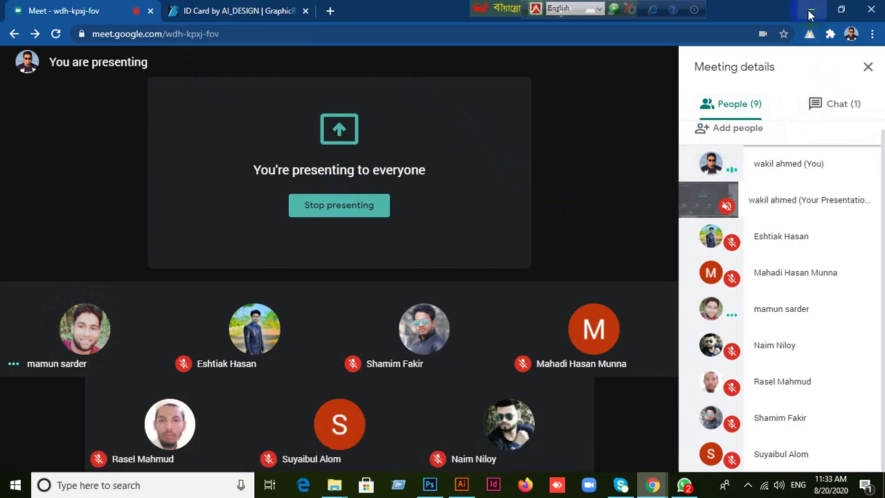
Close Meeting details, read the chat messages, then close the chat panel.
left_click(867, 67)
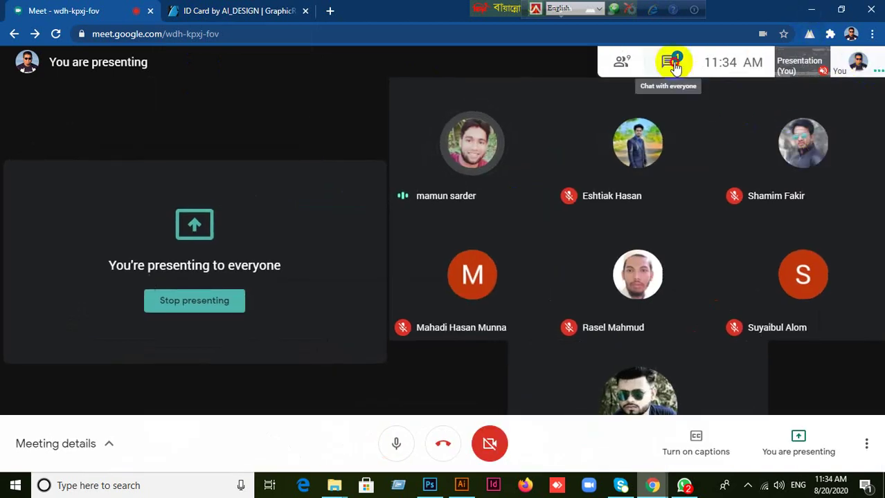
left_click(672, 64)
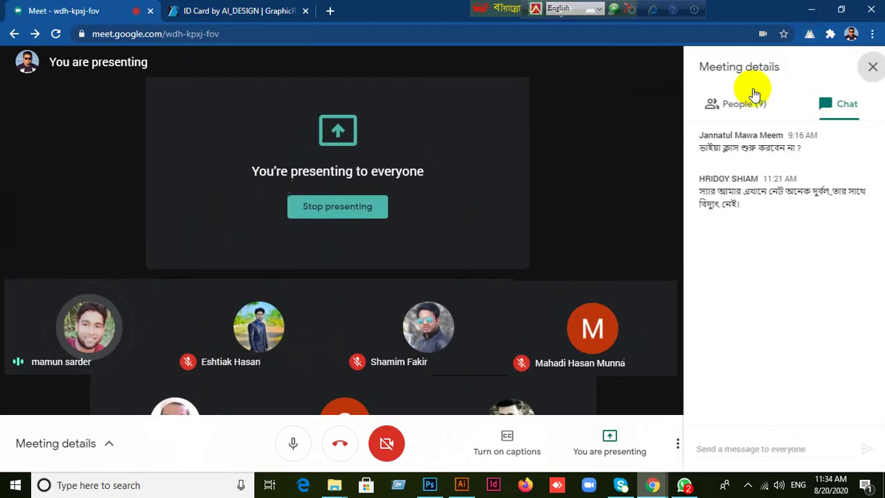
left_click(866, 69)
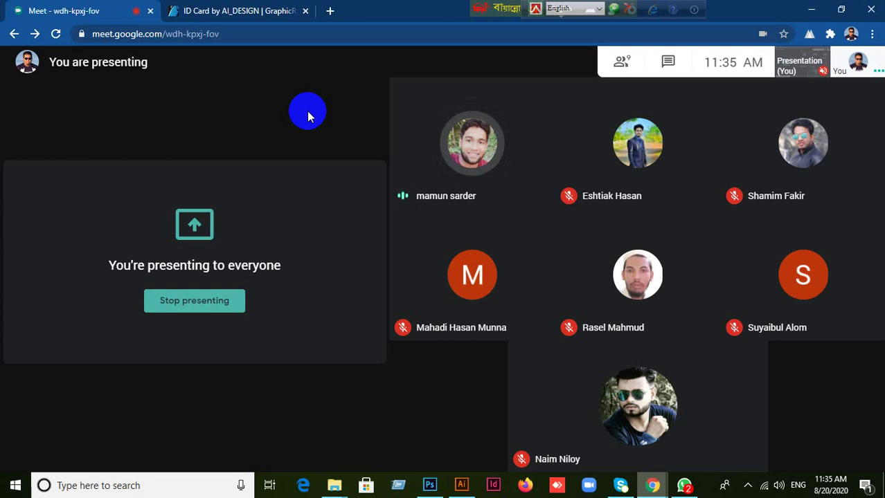
Close Untitled-2 without saving and minimize Chrome, Illustrator and WhatsApp.
left_click(811, 9)
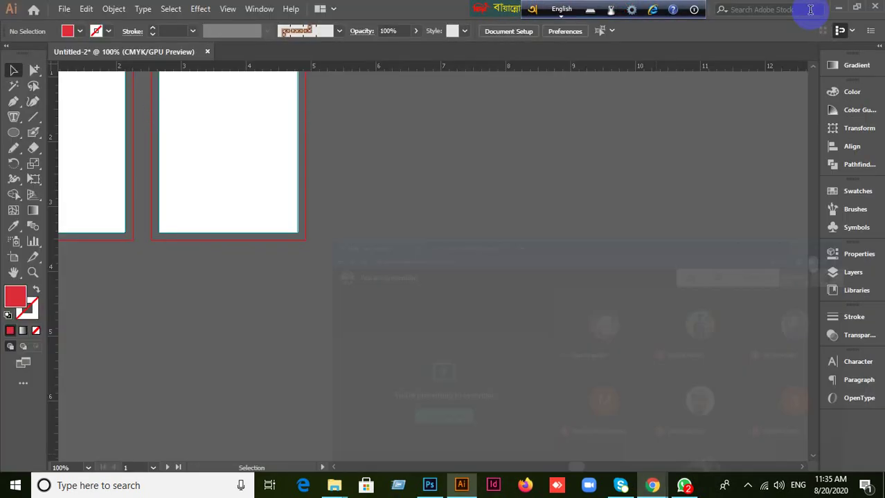
left_click(207, 51)
left_click(509, 260)
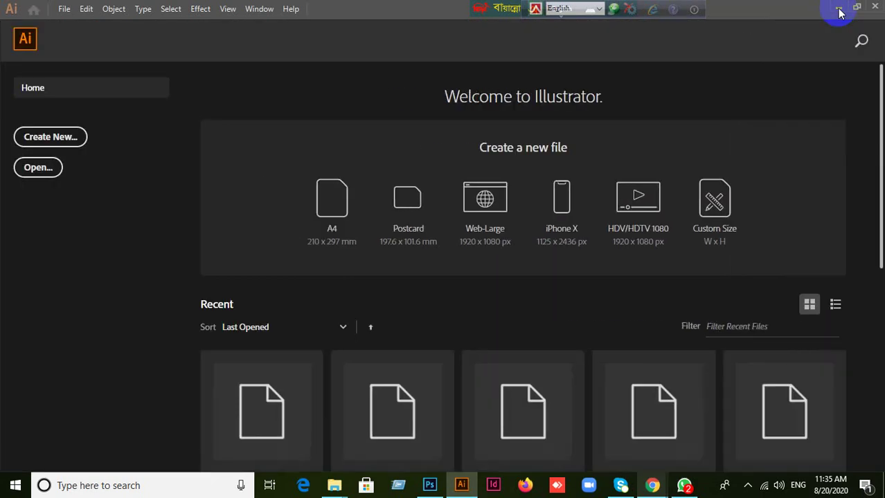
left_click(838, 8)
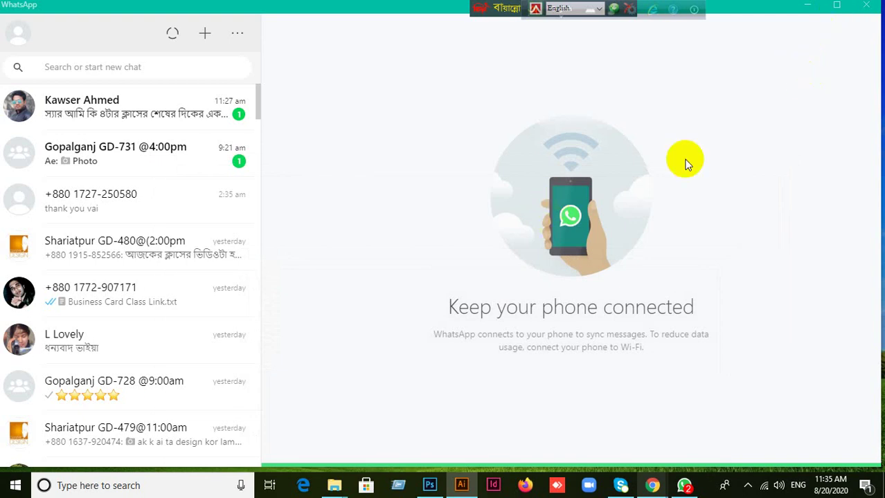
left_click(805, 10)
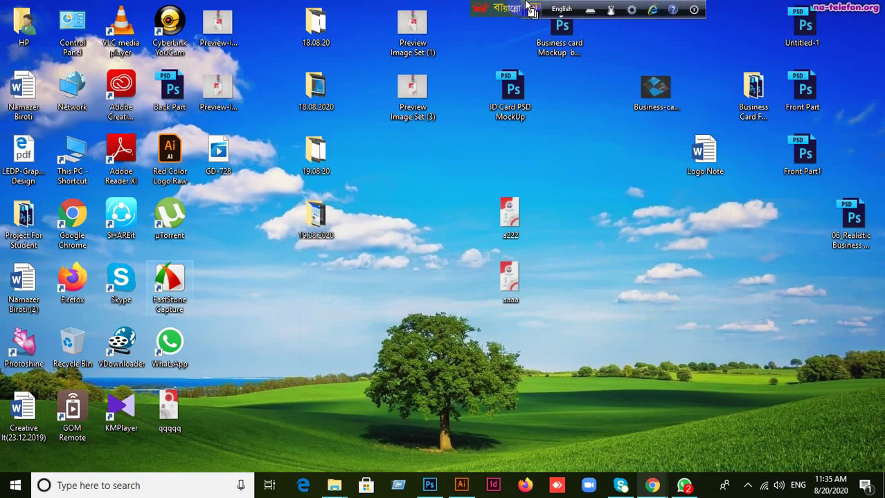
Open Front Part.psd from the desktop in Photoshop via its taskbar icon.
left_click(605, 217)
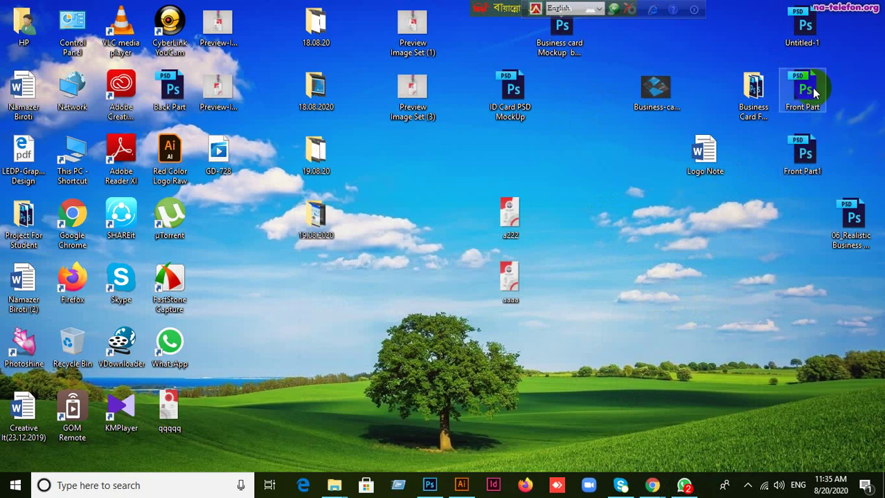
left_click_drag(801, 88, 429, 10)
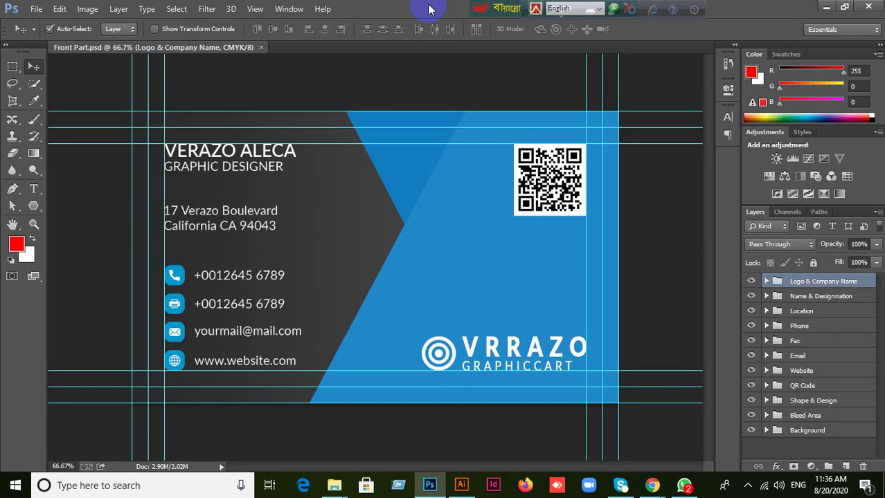
Show the rulers and remove the four guides around the card's edges.
left_click(473, 171)
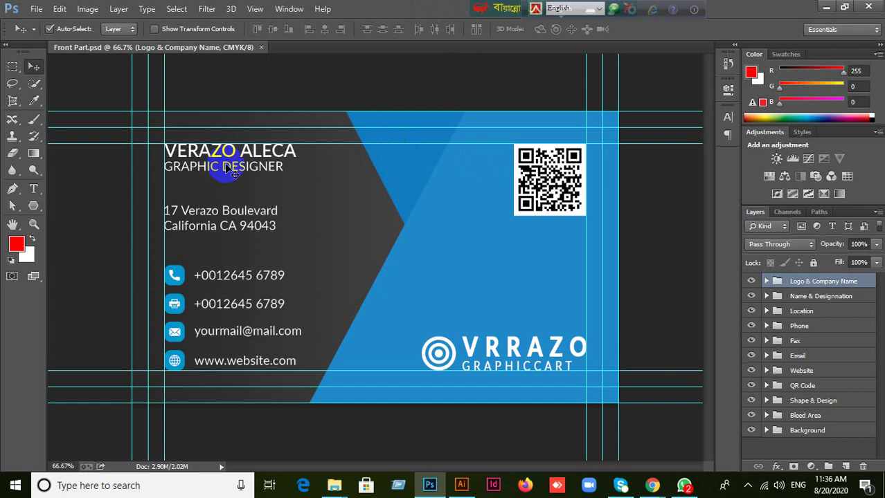
key("ctrl+r")
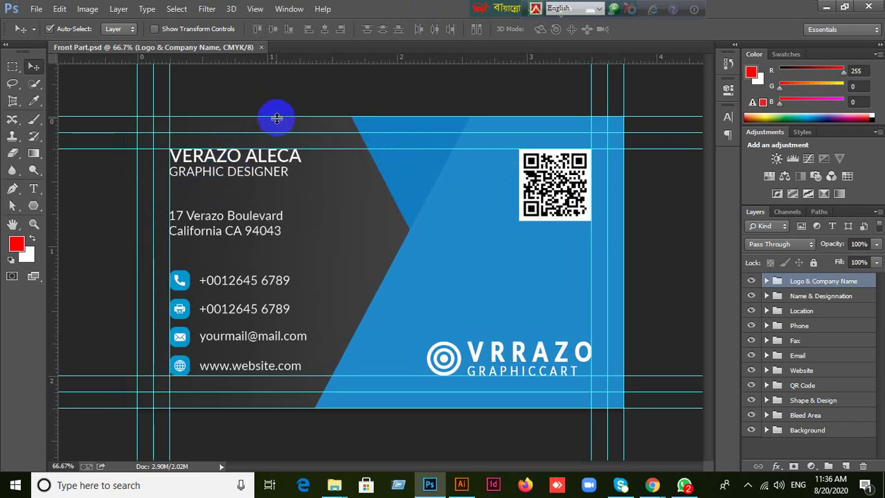
left_click_drag(276, 119, 270, 54)
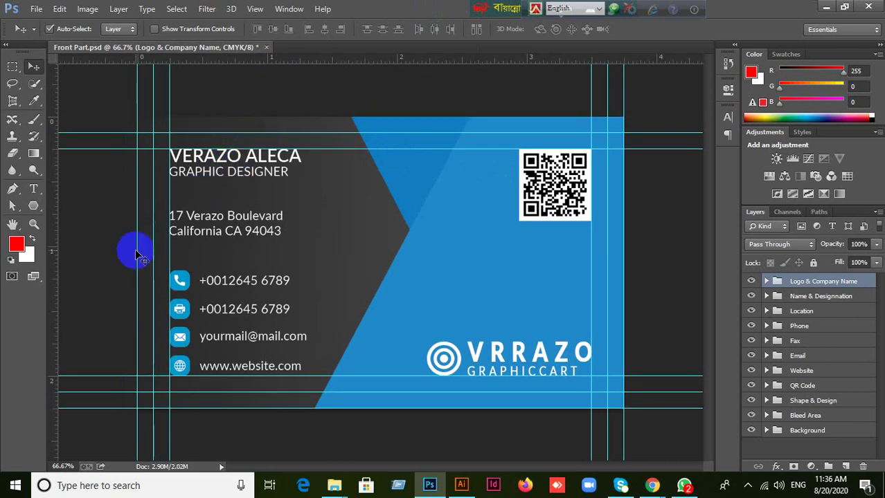
left_click_drag(137, 251, 30, 243)
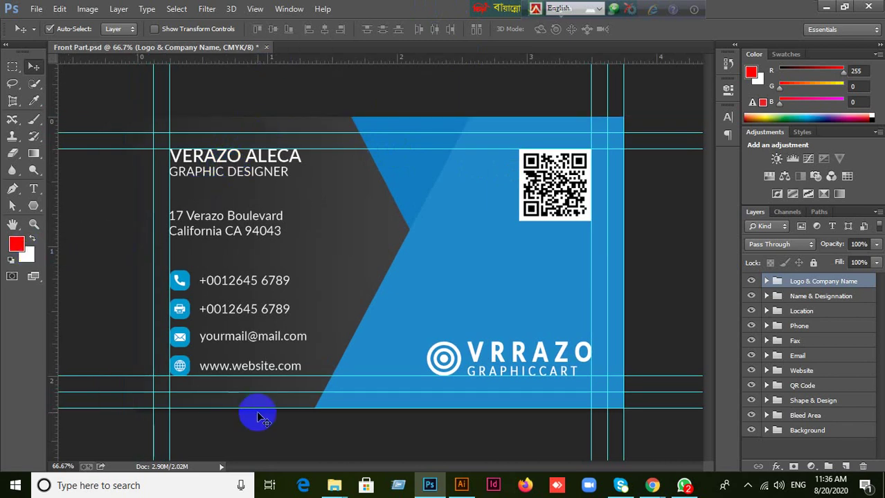
left_click_drag(258, 409, 306, 56)
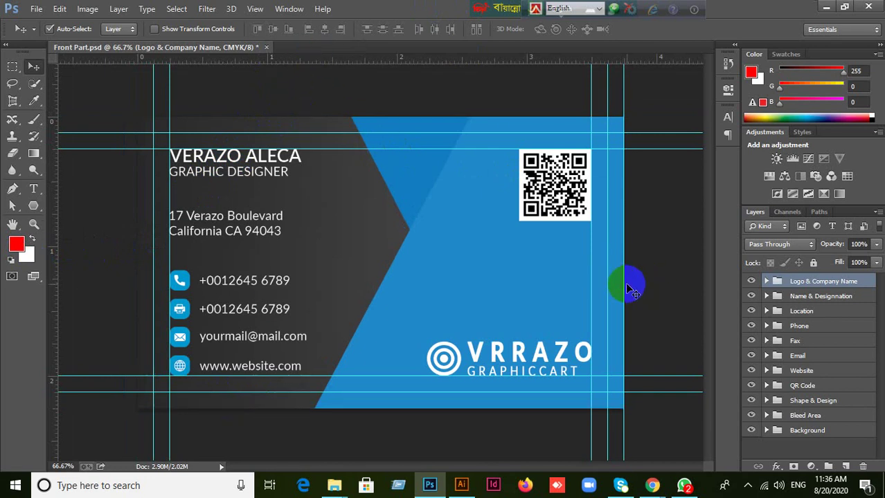
left_click_drag(623, 284, 44, 300)
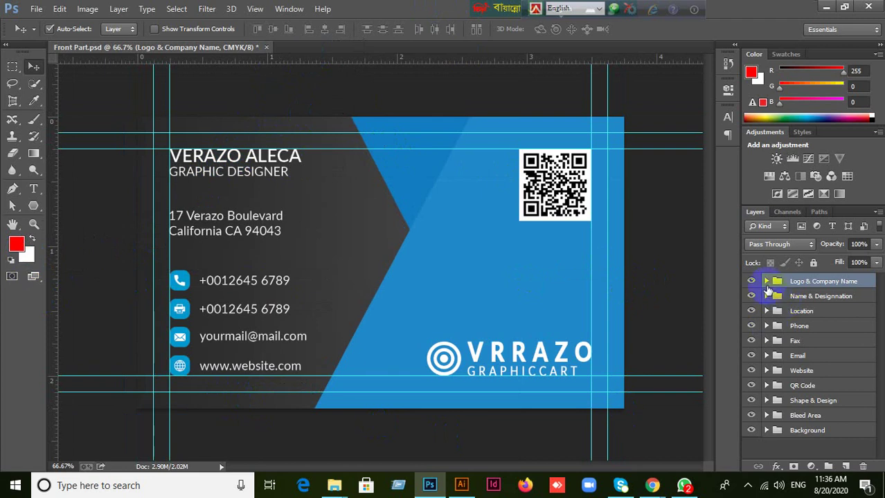
Expand and collapse the Logo & Company Name group, then minimize Photoshop.
left_click(766, 282)
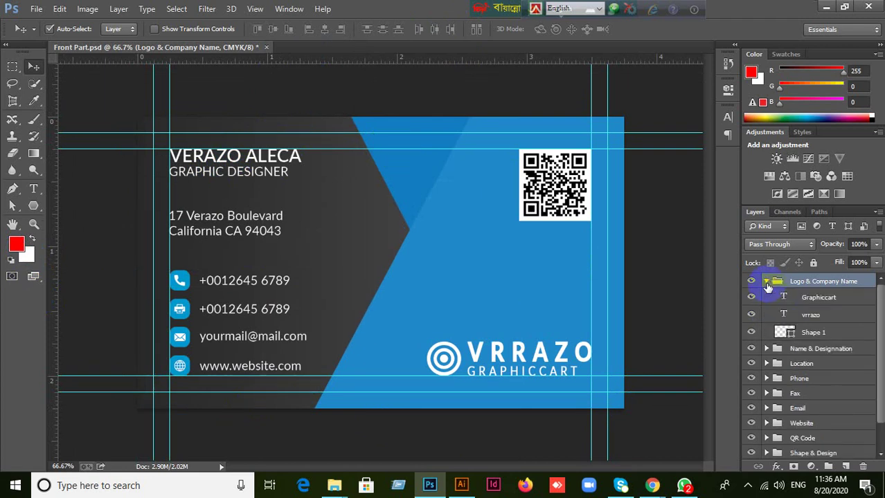
left_click(767, 282)
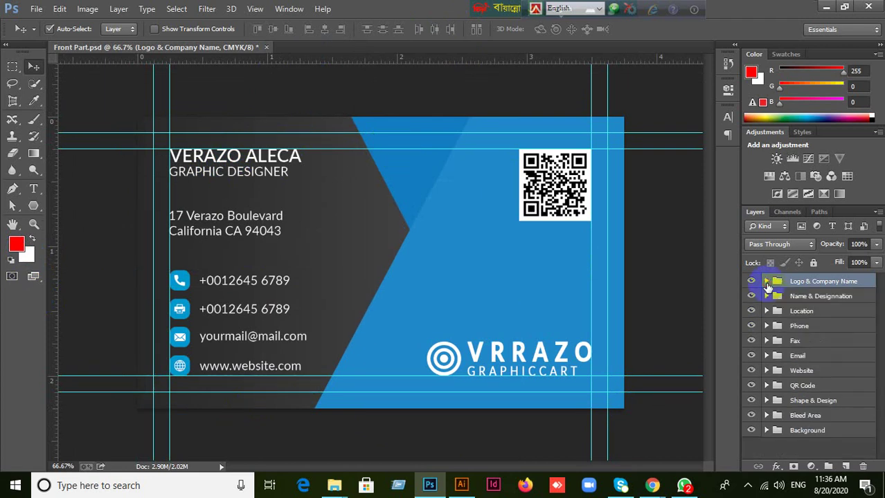
left_click(826, 7)
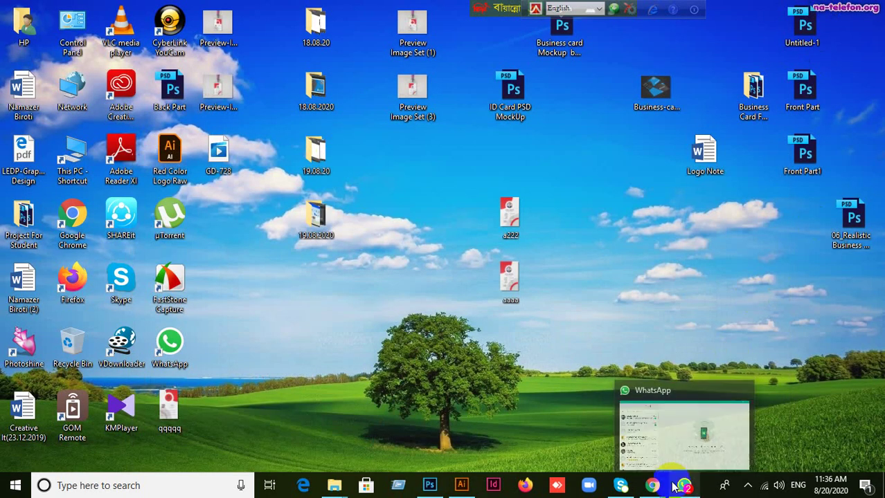
Restore the Google Meet window and switch to the GraphicRiver ID Card item page.
mouse_move(652, 484)
left_click(566, 398)
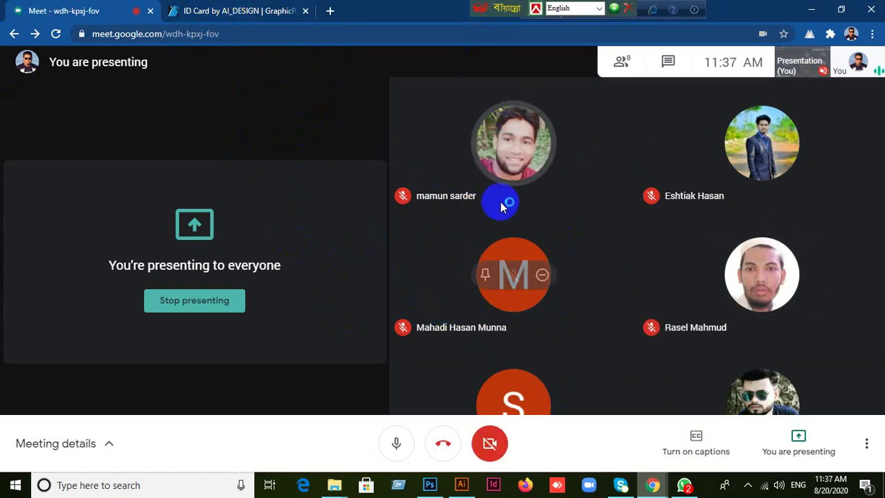
left_click(248, 14)
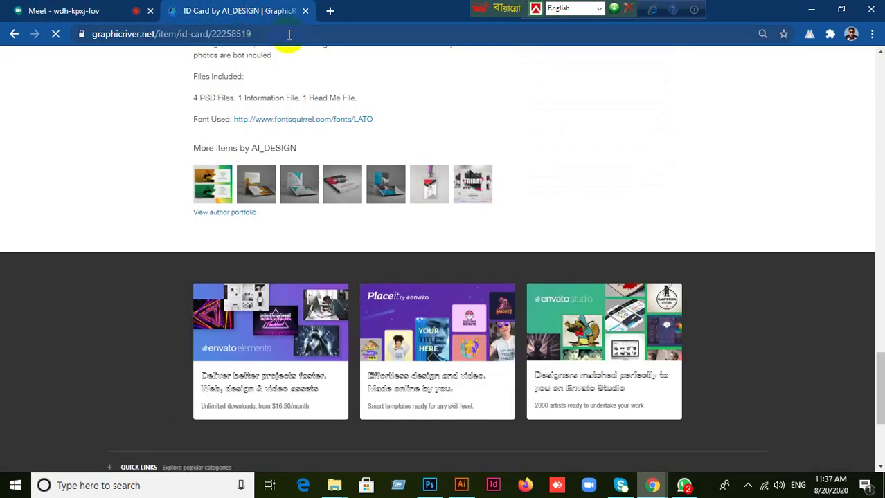
left_click(290, 35)
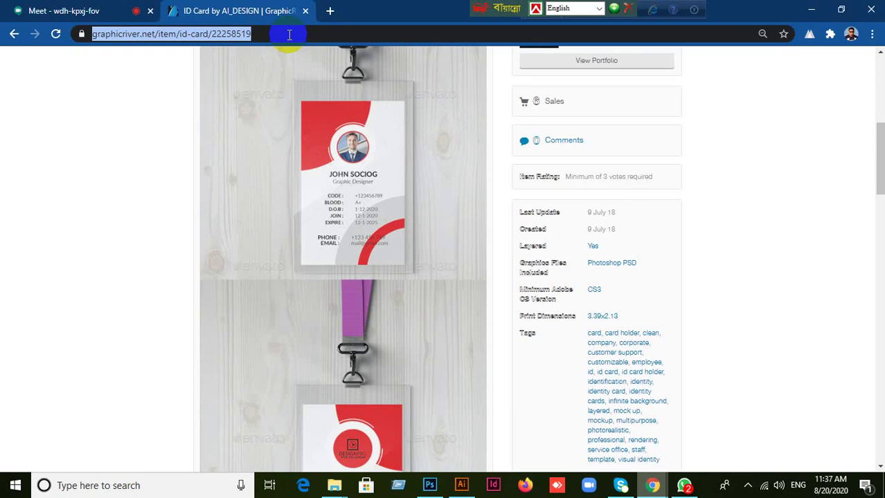
type("www.gmail.com")
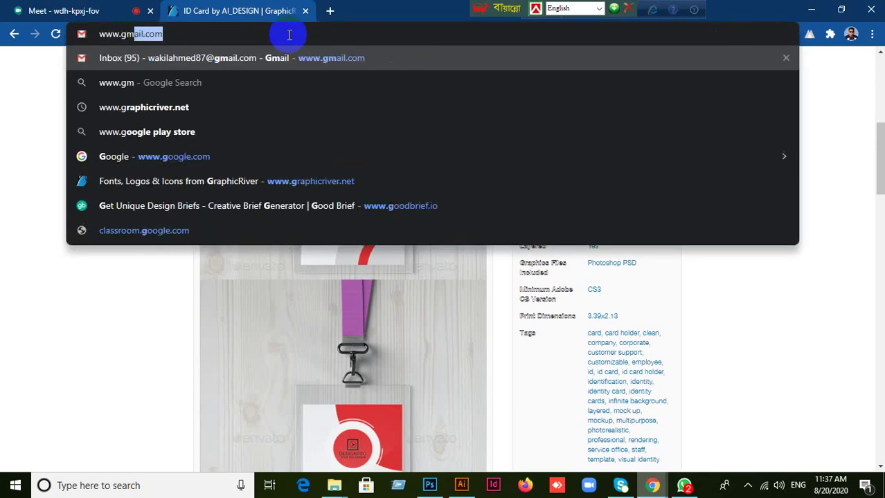
key("Return")
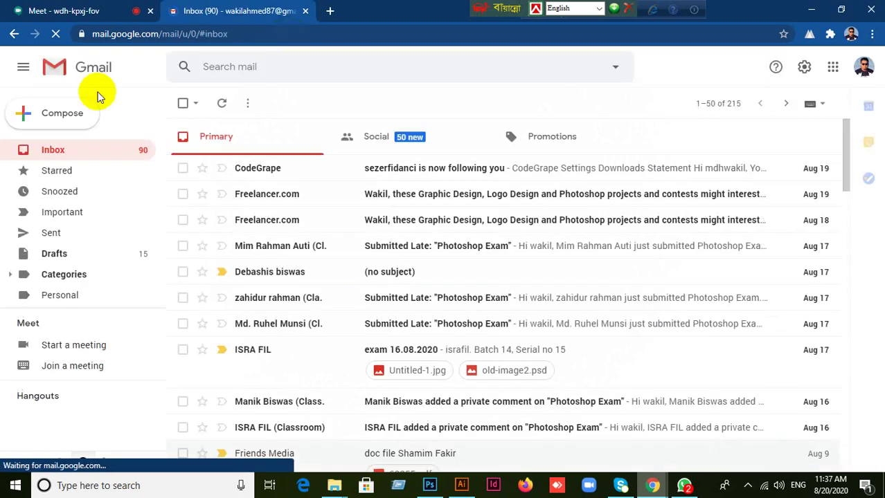
Scroll the inbox and open the Google Drive 'Invitation to collaborate' email.
scroll(267, 306, "down", 6)
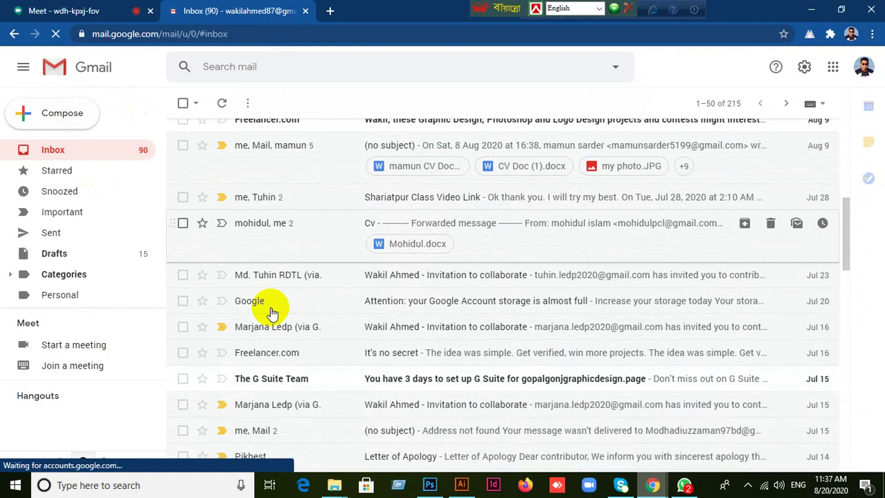
scroll(289, 317, "down", 2)
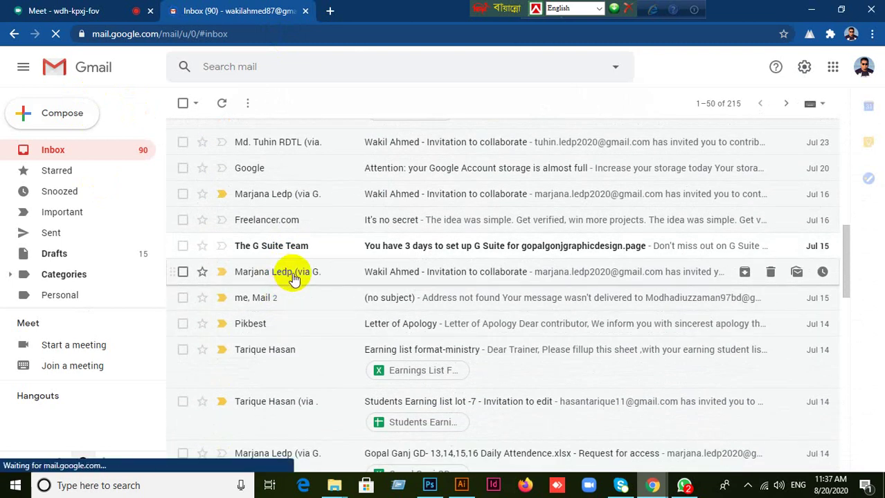
scroll(308, 325, "down", 2)
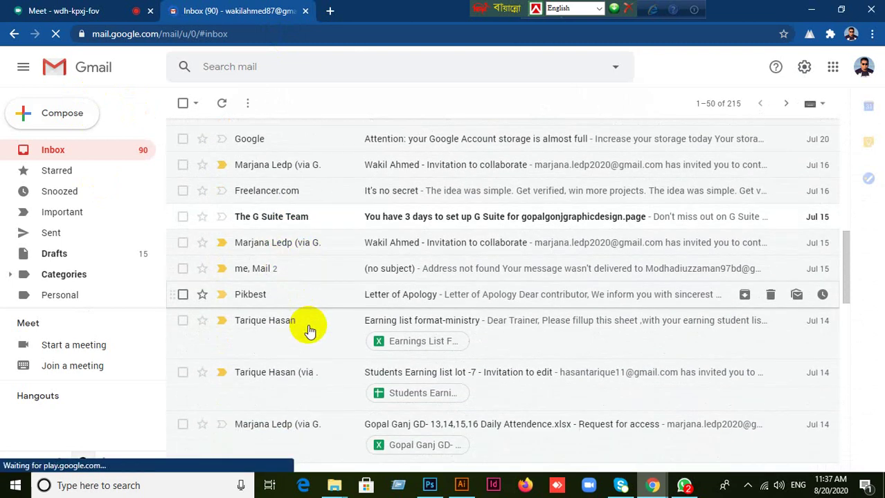
scroll(308, 330, "down", 4)
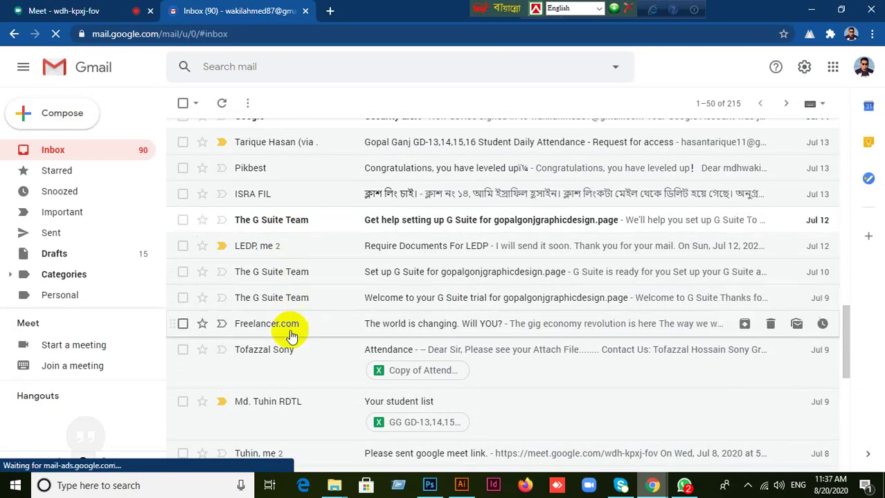
scroll(280, 339, "up", 3)
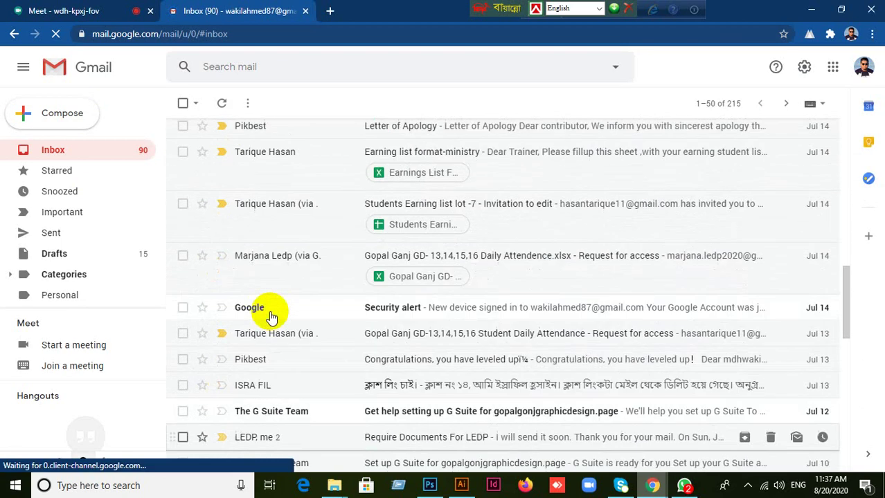
scroll(272, 317, "up", 2)
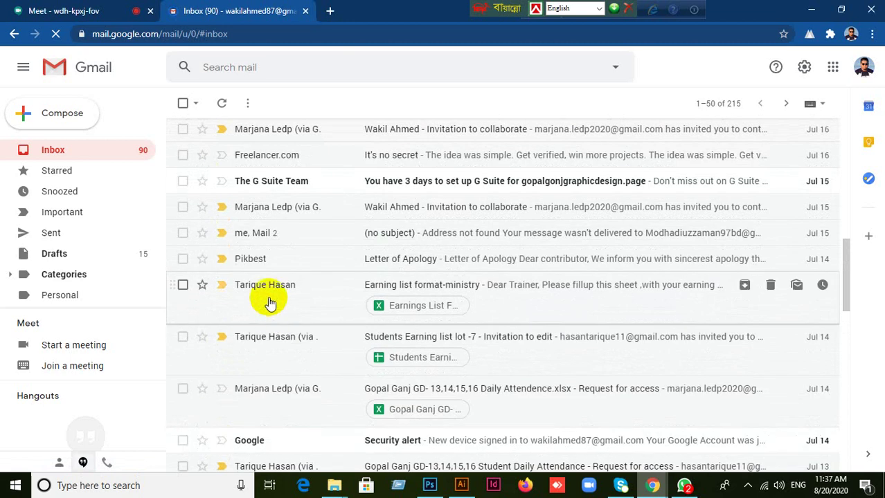
scroll(271, 306, "up", 1)
scroll(268, 300, "up", 2)
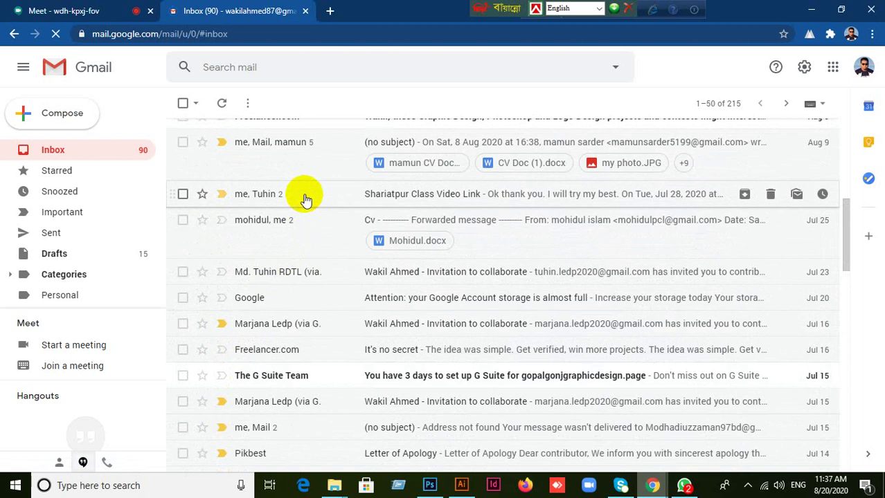
left_click(263, 272)
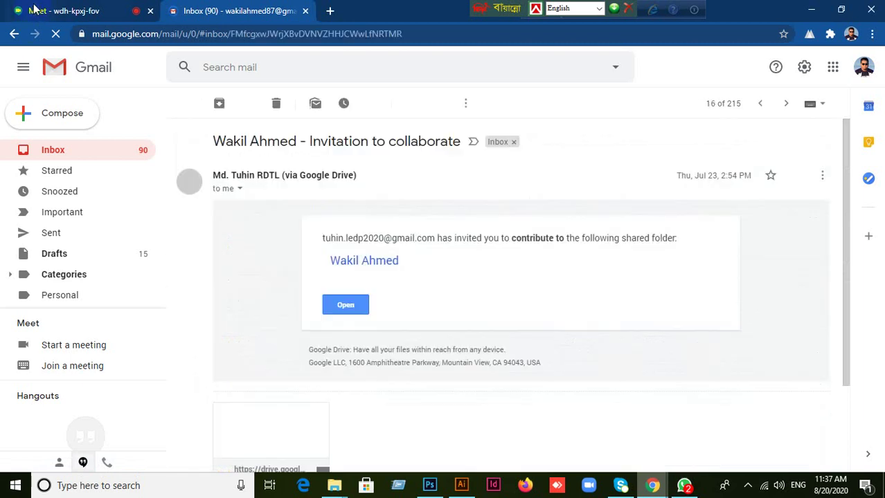
Open the invitation's shared Drive folder in a new tab, then return to the Meet tab.
left_click(340, 309)
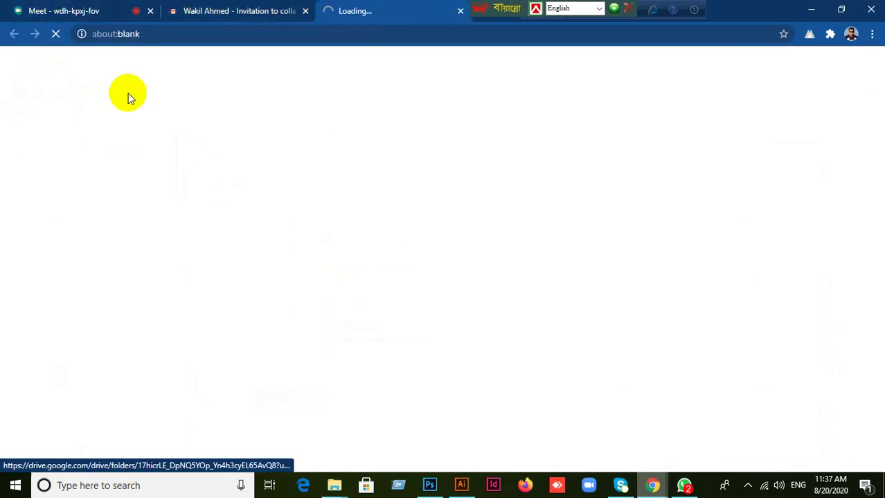
left_click(84, 12)
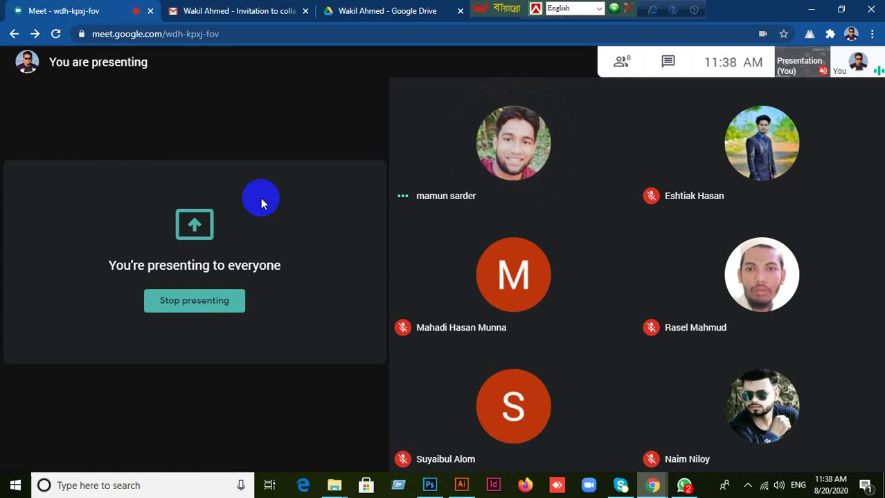
In Photoshop, rasterize Shape 1, convert it to a smart object, and collapse Logo & Company Name.
left_click(436, 490)
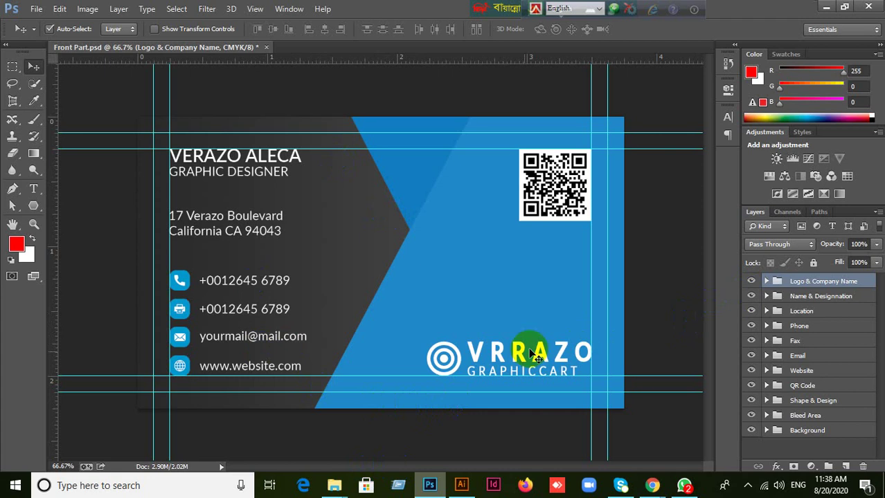
left_click(447, 365)
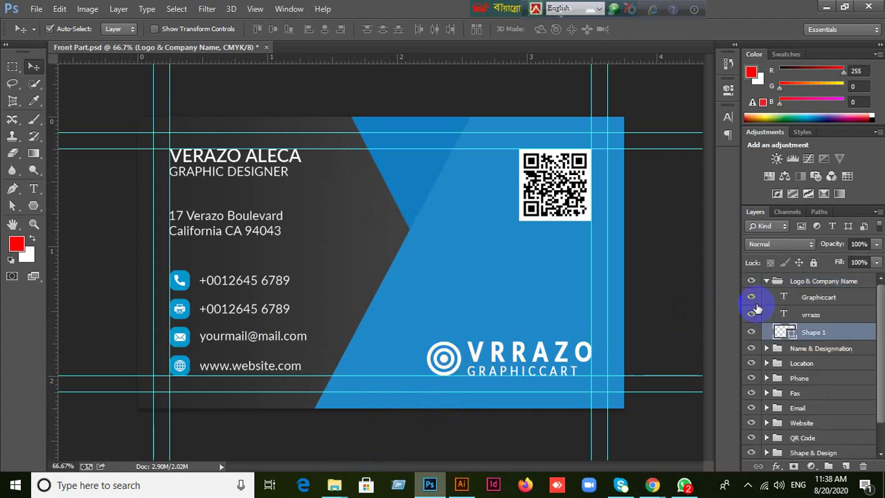
right_click(812, 334)
left_click(588, 177)
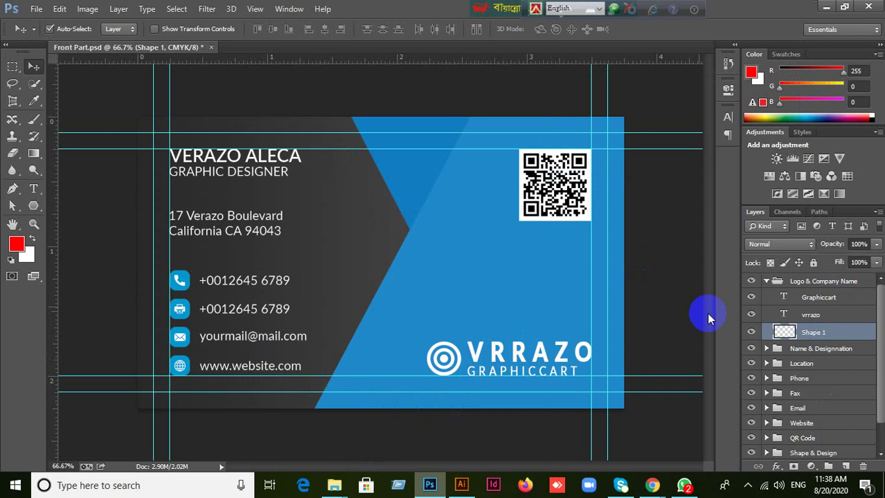
right_click(836, 335)
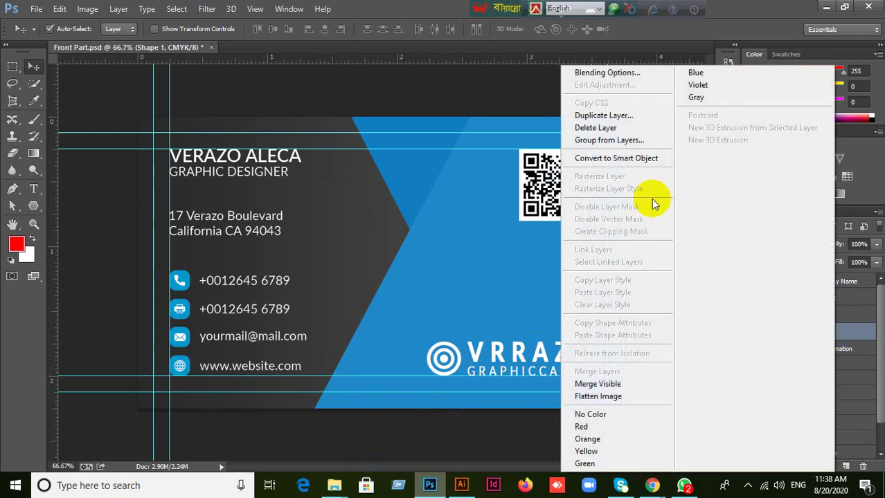
left_click(630, 164)
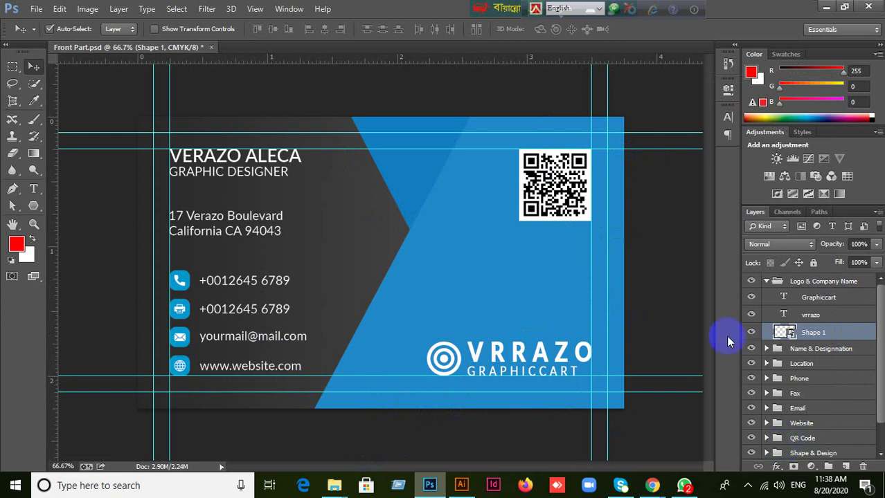
left_click(766, 282)
Convert the QR Code layer into a smart object and collapse the QR Code group.
left_click(558, 194)
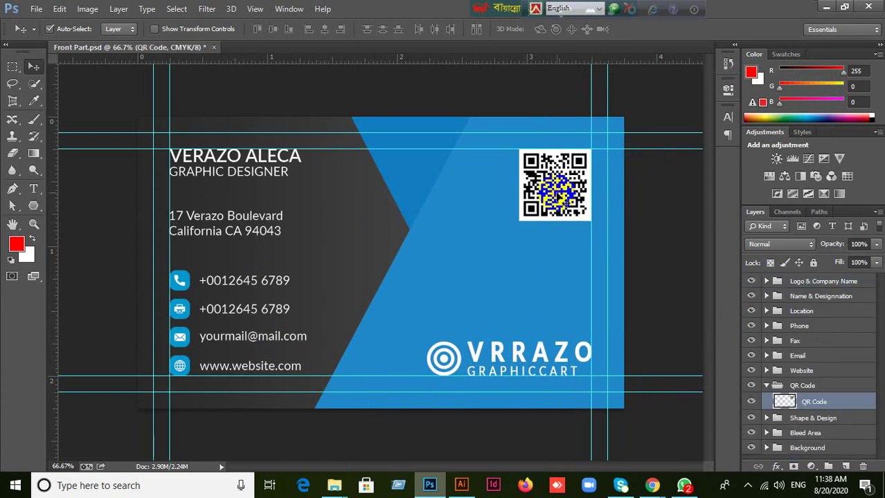
right_click(816, 403)
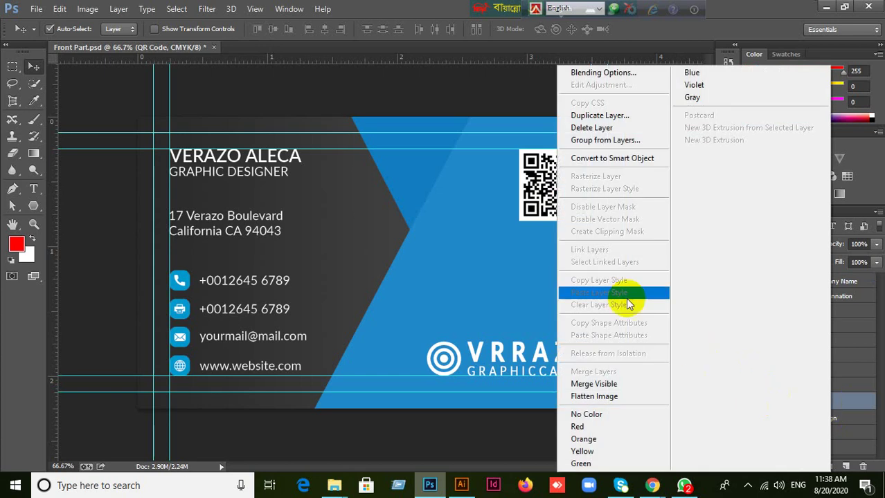
left_click(619, 159)
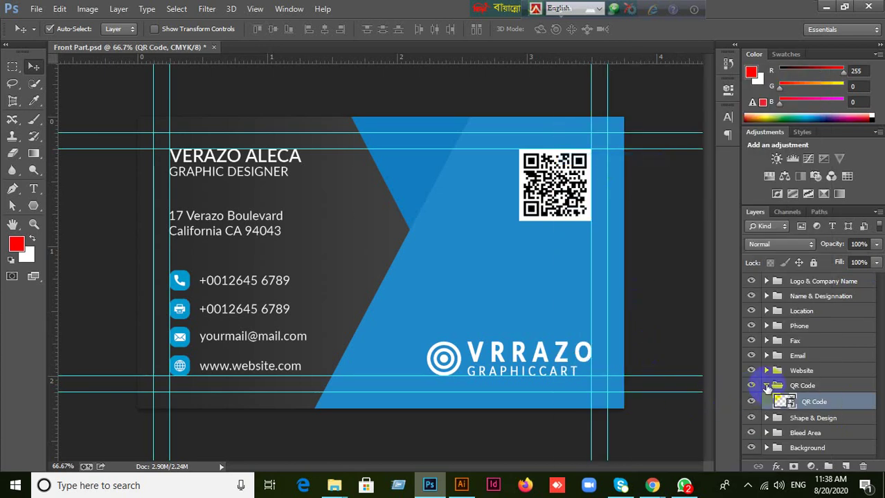
left_click(766, 386)
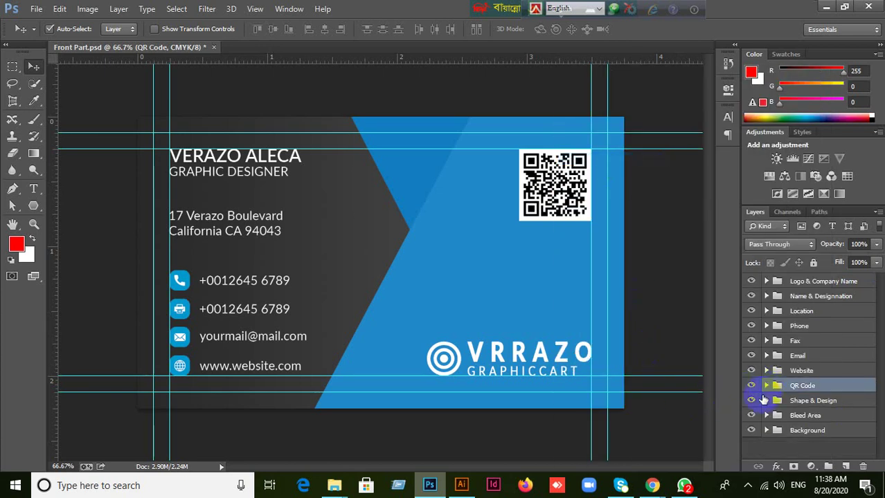
Minimize Photoshop and Chrome, restore Photoshop, and expand the Logo & Company Name group.
left_click(824, 12)
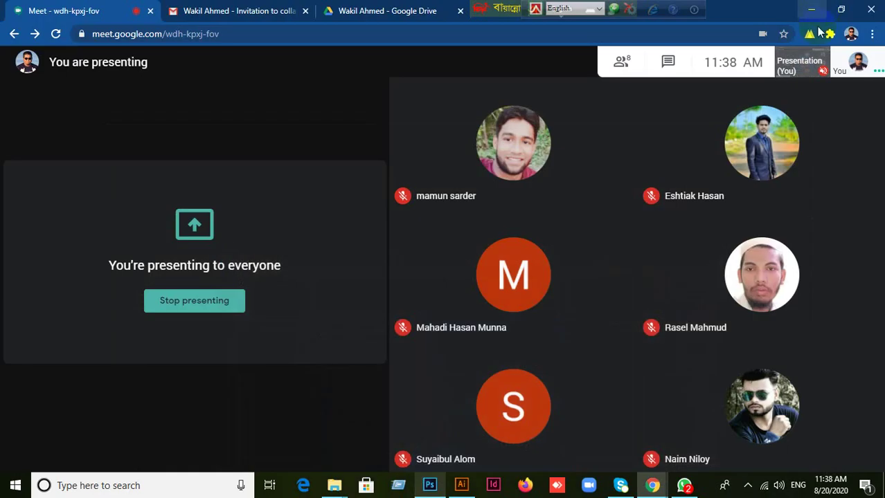
left_click(808, 9)
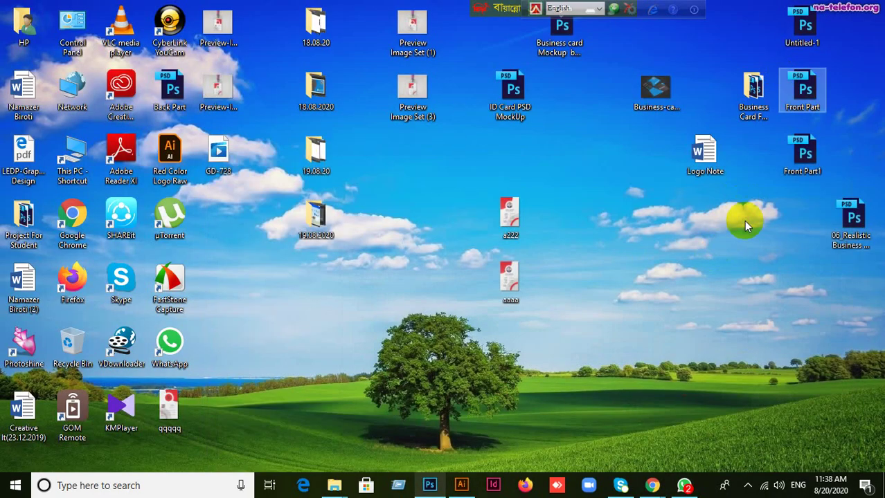
left_click(746, 255)
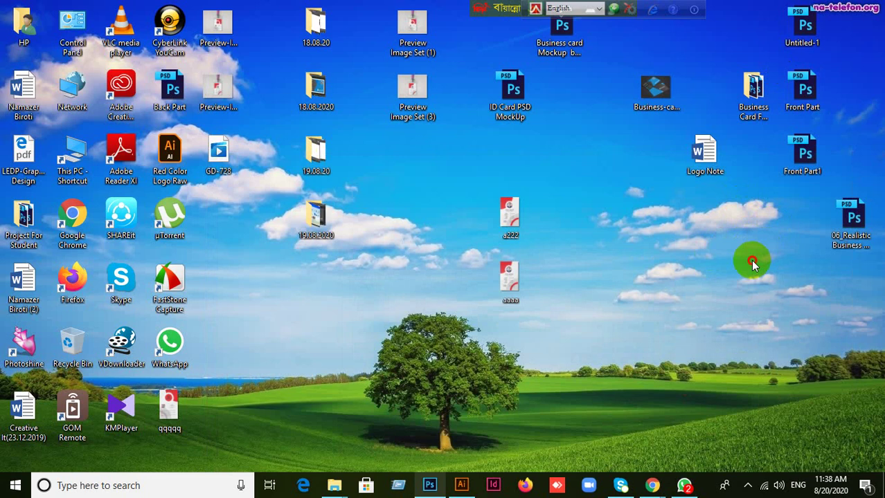
left_click(430, 486)
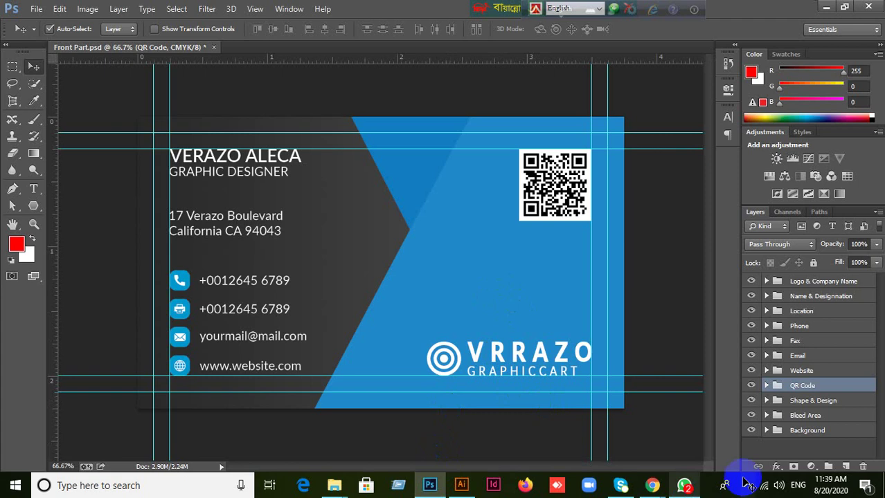
left_click(766, 281)
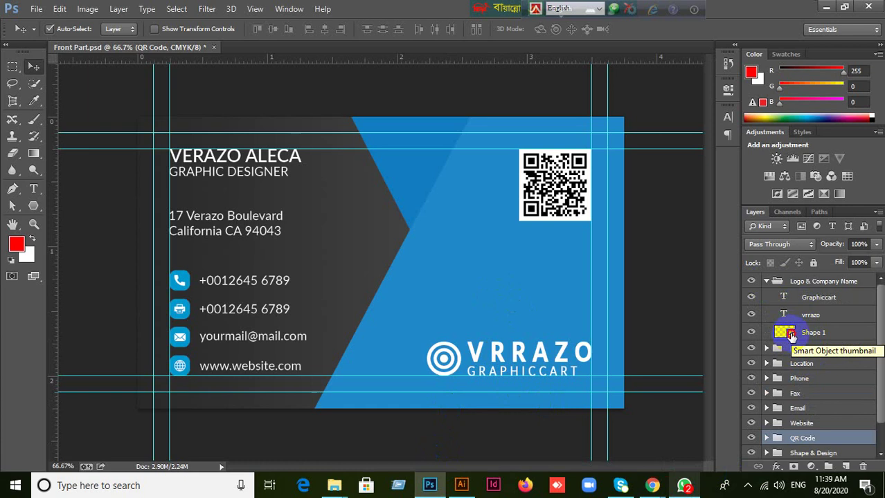
double_click(786, 333)
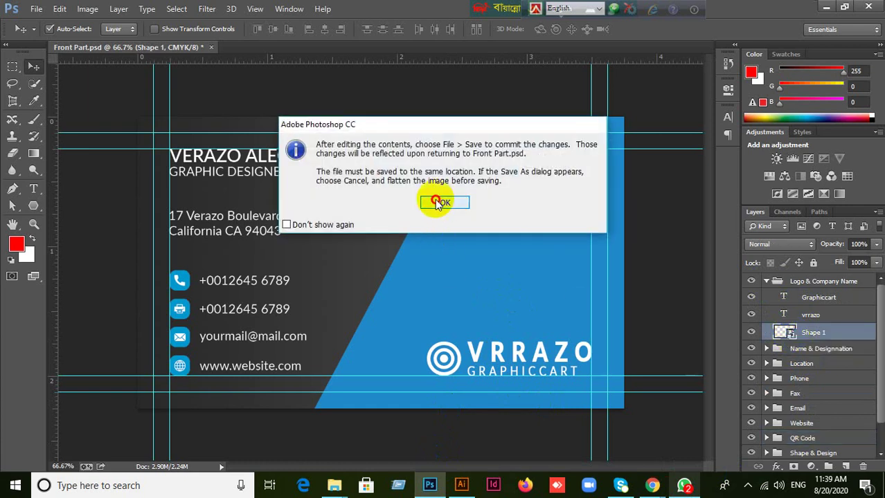
left_click(437, 202)
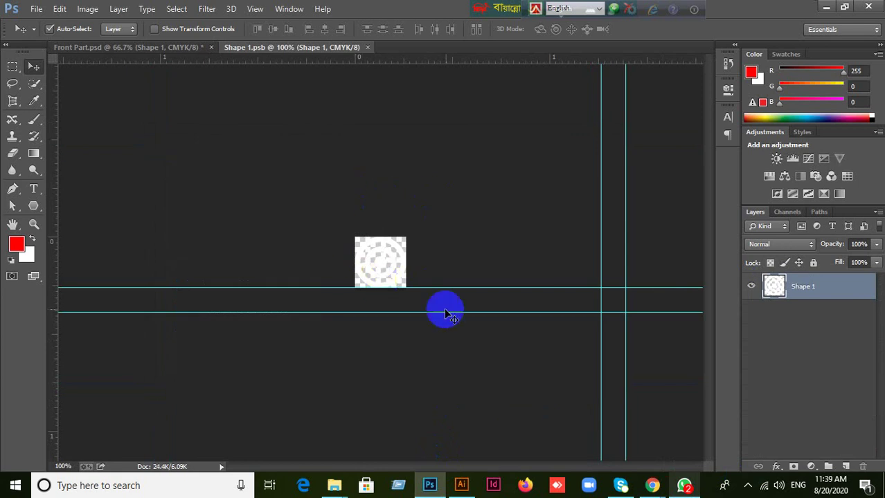
left_click(368, 48)
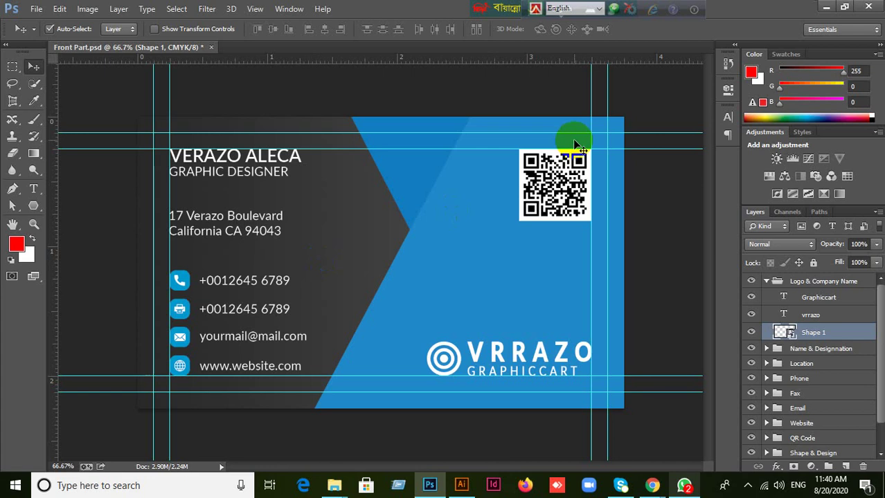
left_click(766, 284)
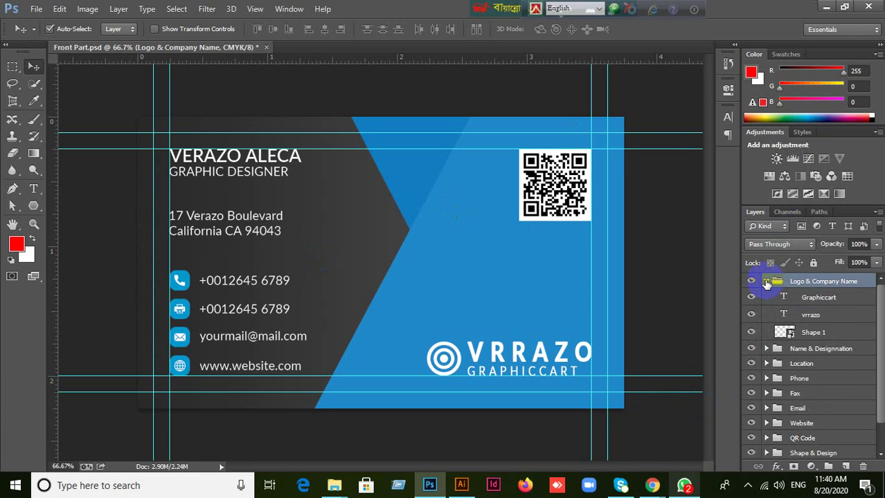
left_click(766, 282)
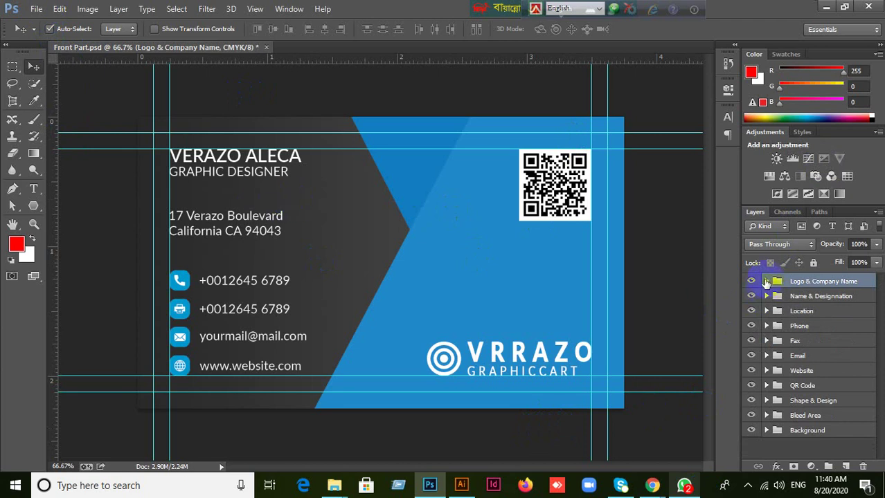
left_click(767, 282)
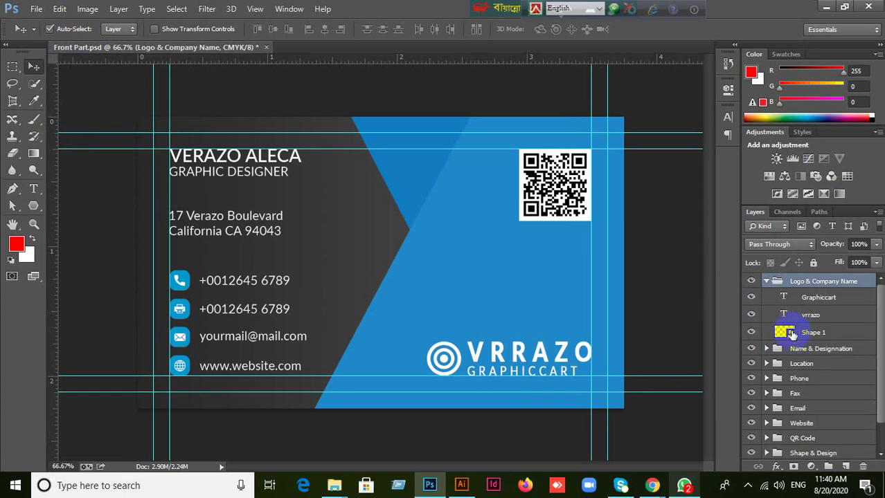
left_click(766, 281)
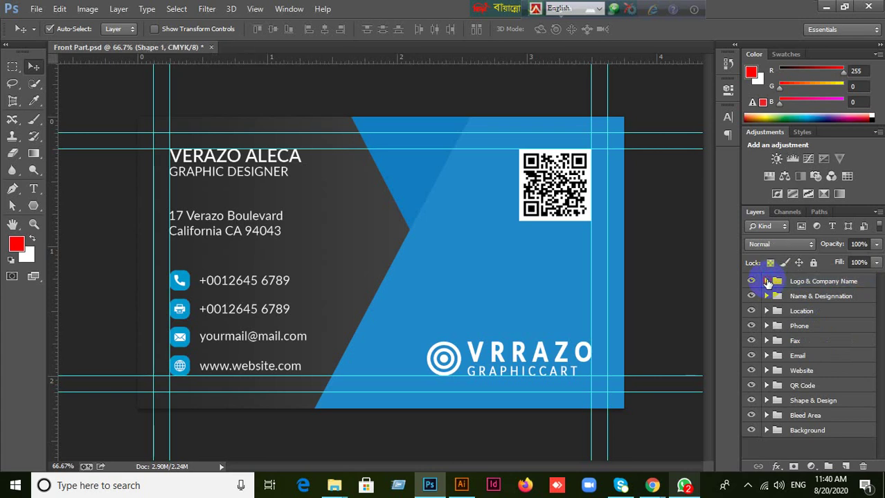
left_click(767, 282)
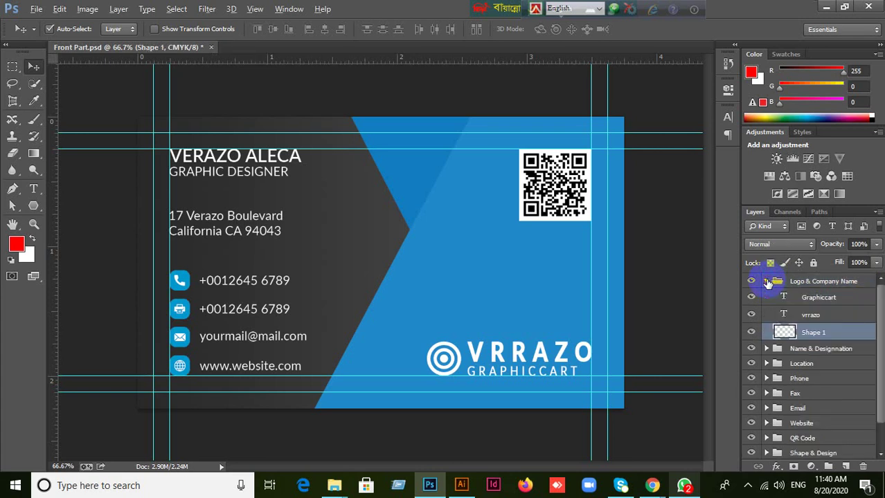
left_click(769, 282)
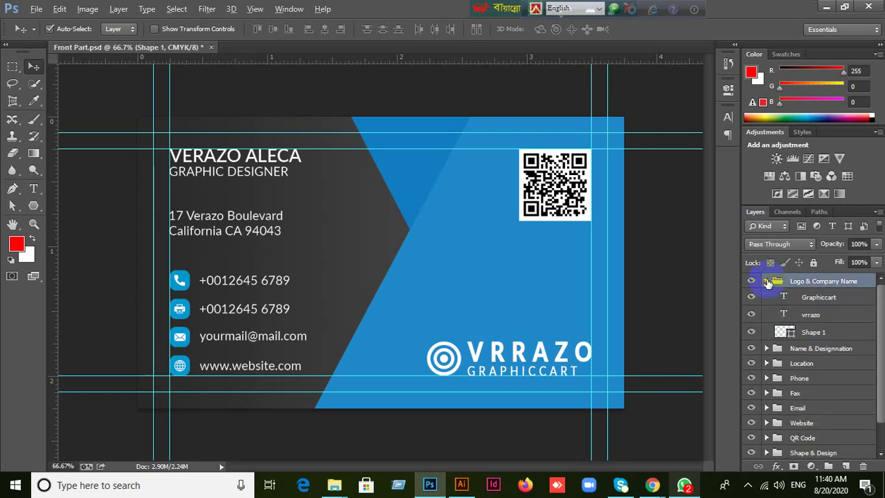
left_click(817, 333)
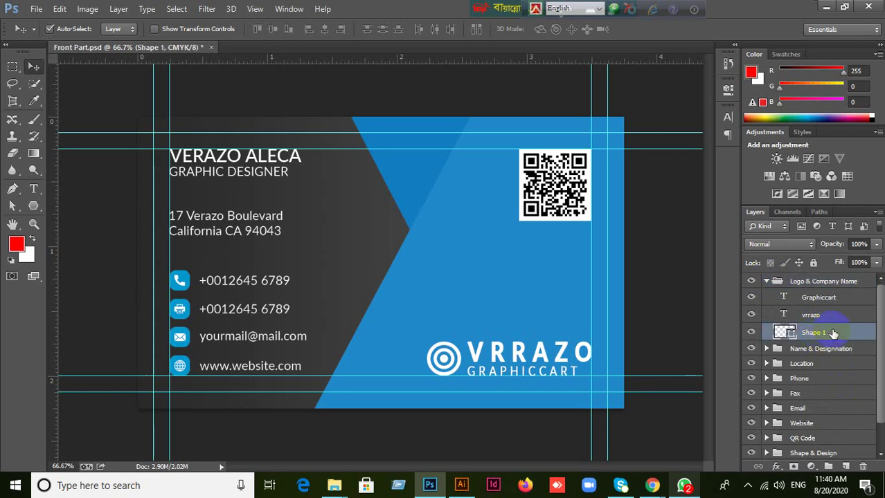
right_click(832, 334)
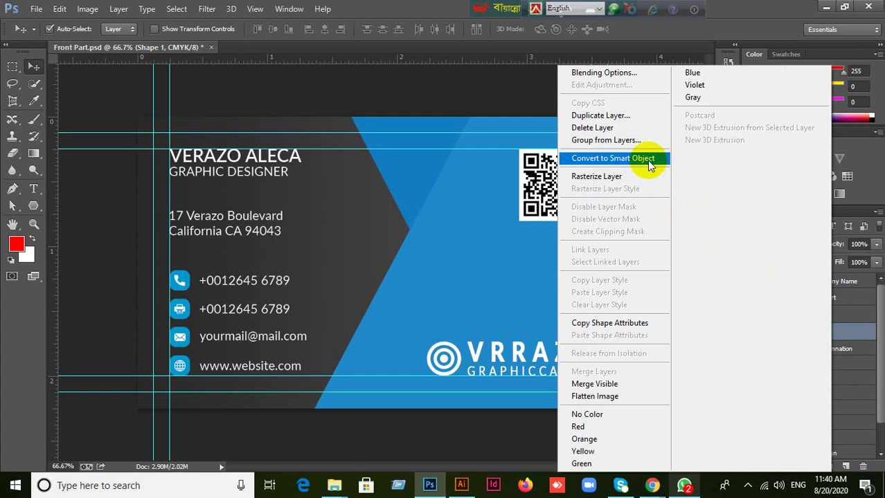
left_click(621, 183)
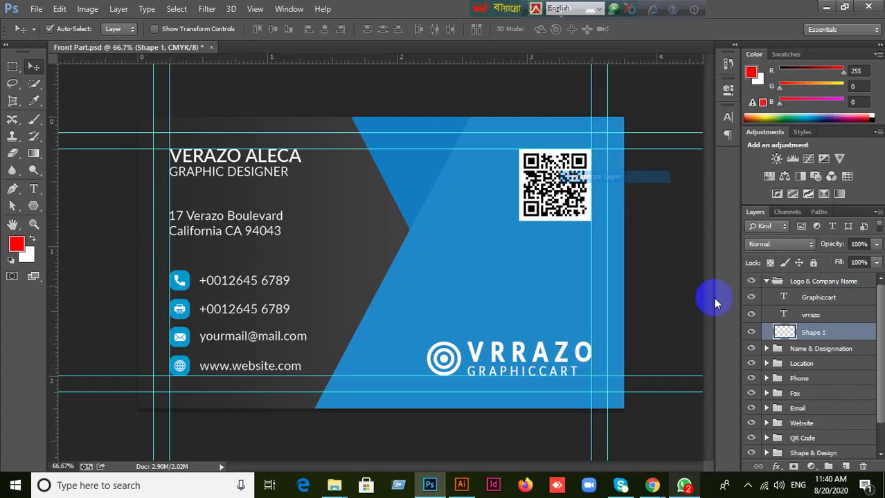
right_click(840, 331)
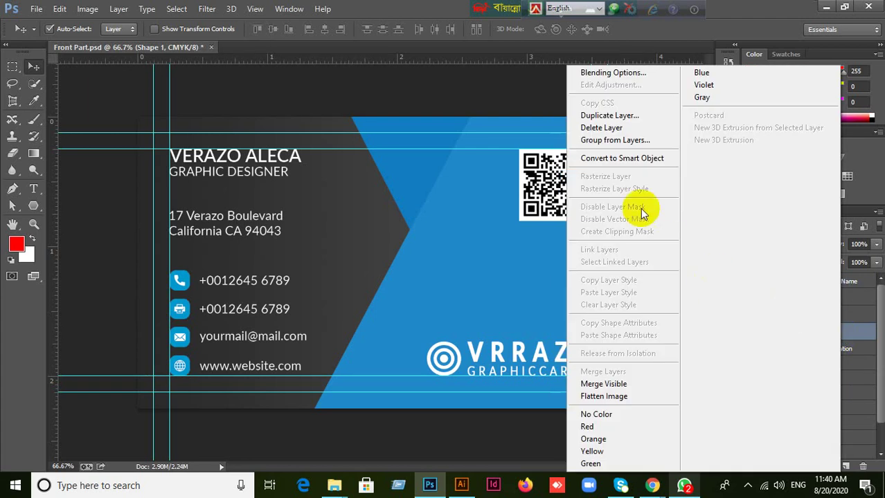
left_click(625, 161)
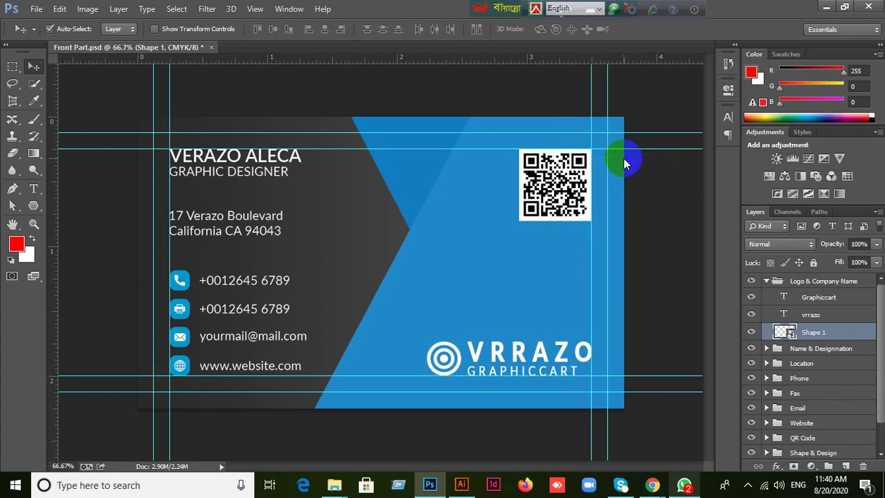
left_click(765, 281)
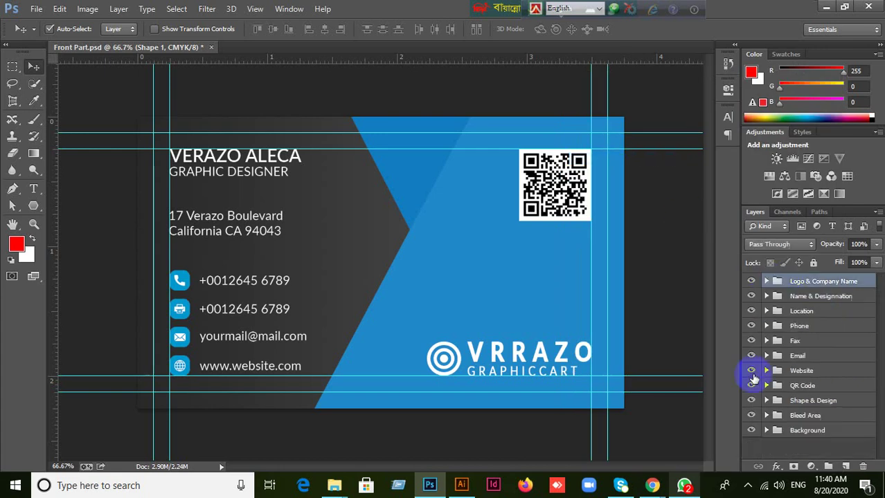
left_click(587, 234)
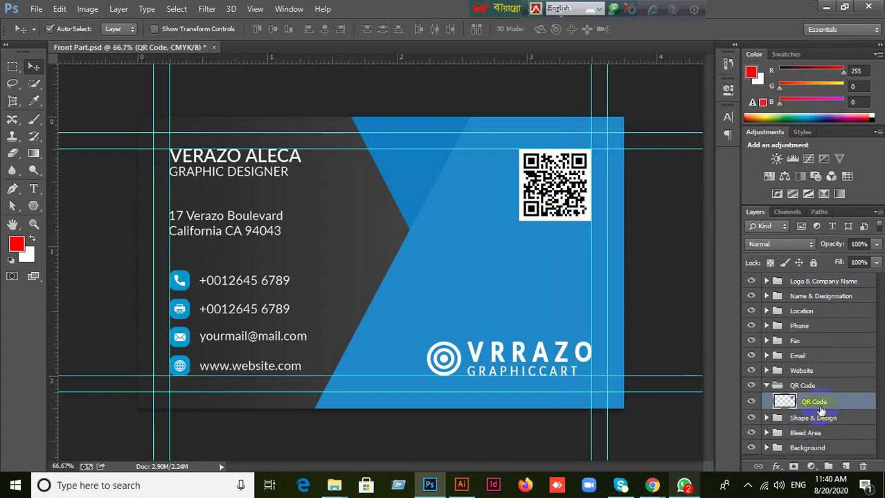
right_click(822, 408)
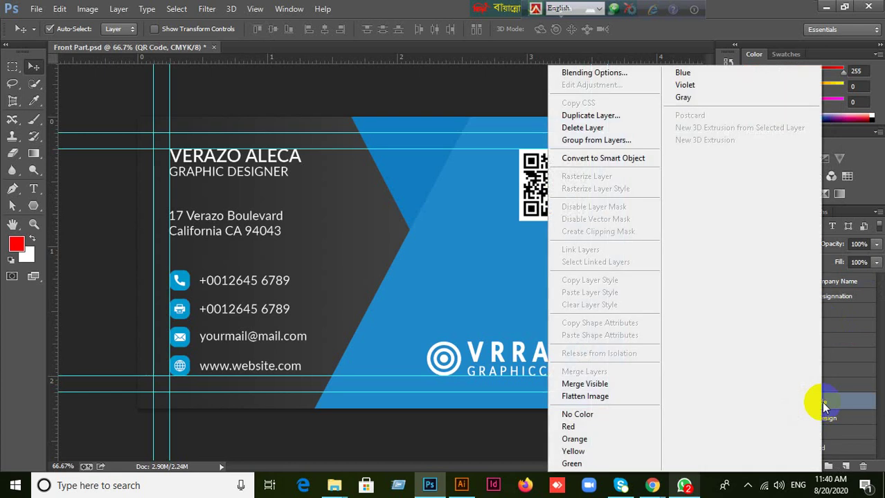
left_click(613, 160)
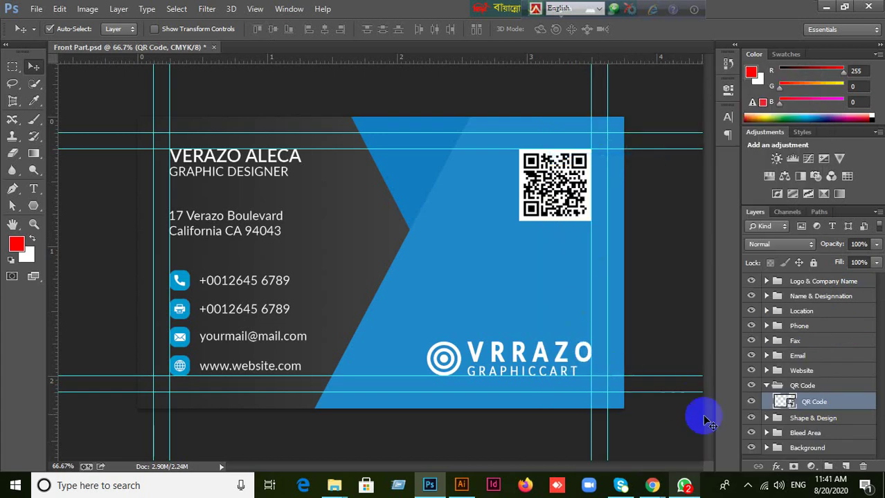
left_click(770, 386)
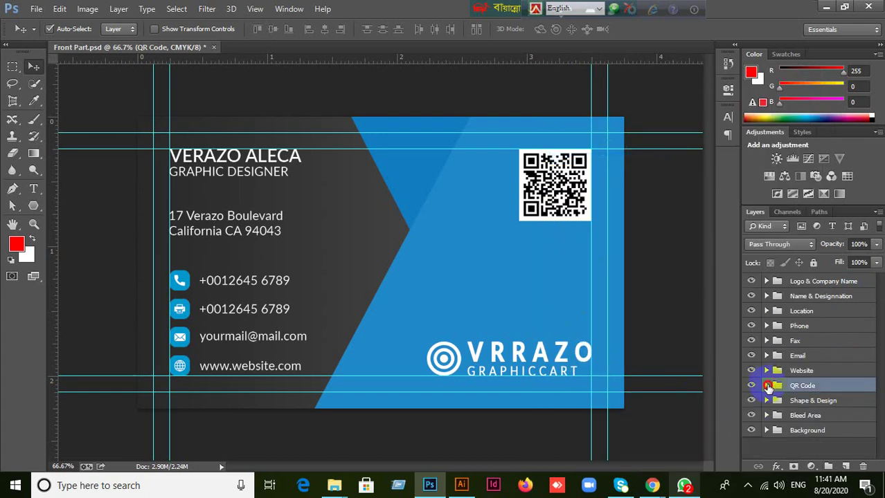
left_click(811, 403)
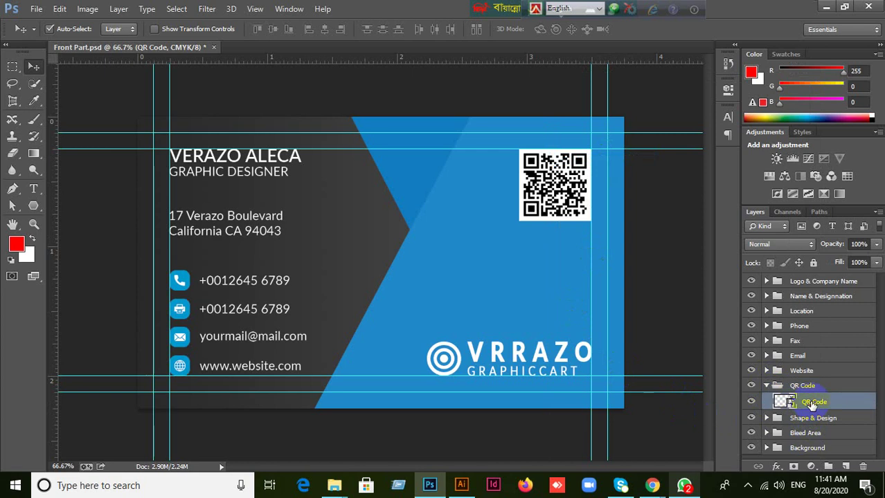
right_click(811, 403)
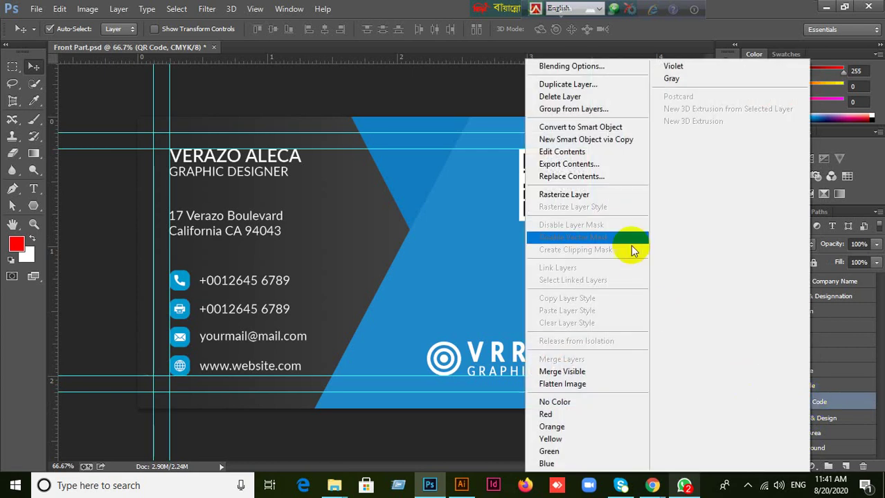
left_click(564, 195)
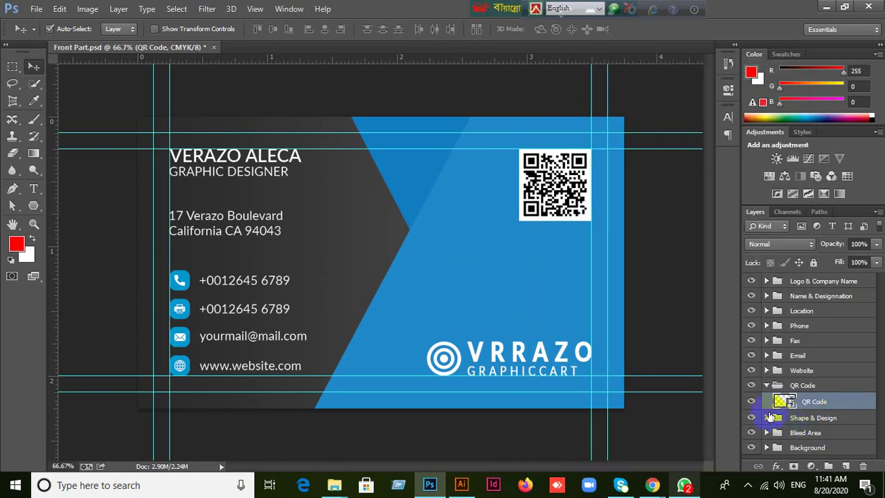
left_click(766, 387)
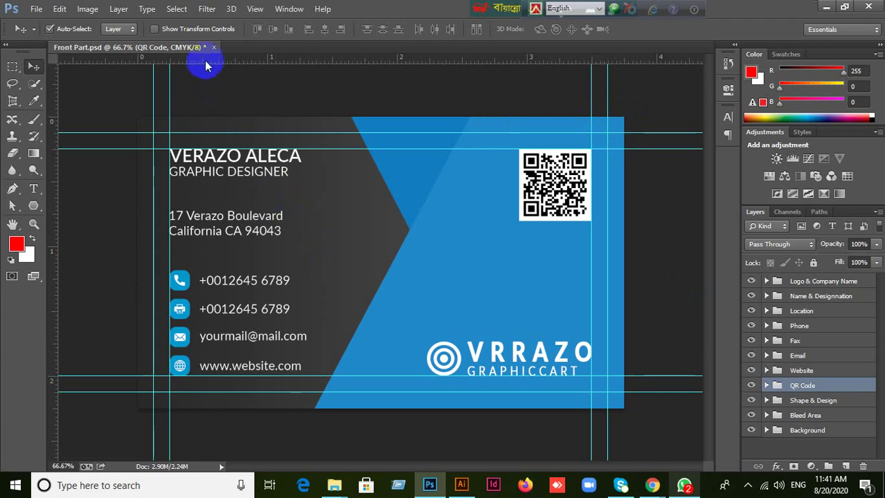
left_click(526, 169)
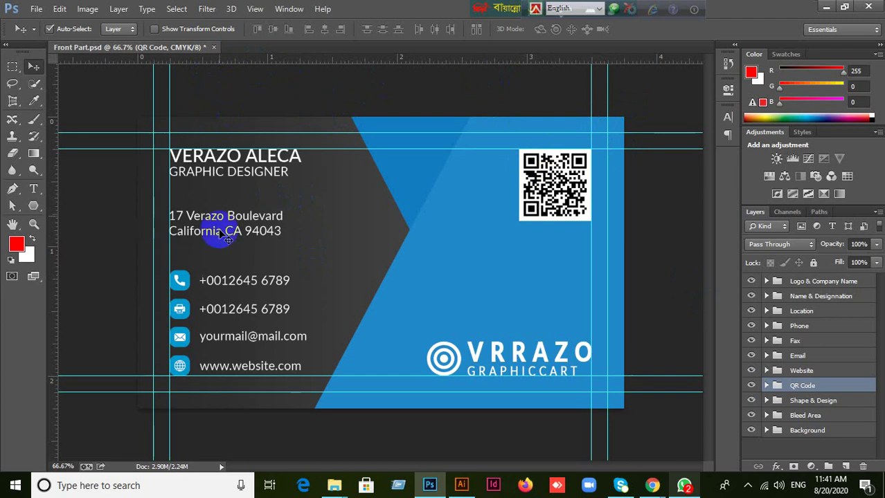
left_click(454, 339)
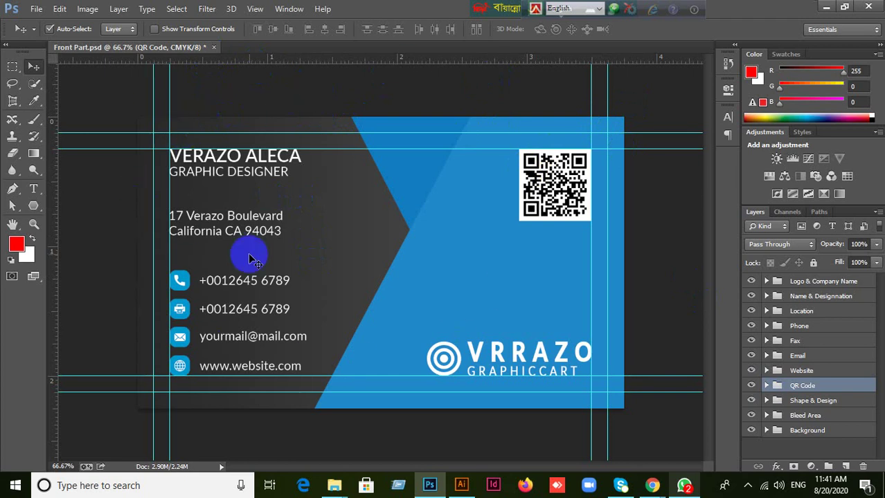
left_click(566, 353)
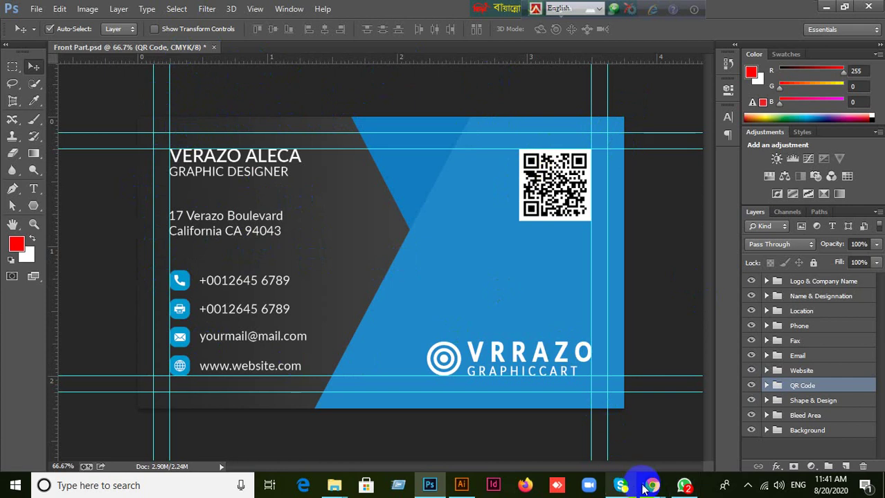
Bring up the Google Meet window to check the meeting, then minimize it again.
mouse_move(652, 485)
left_click(631, 436)
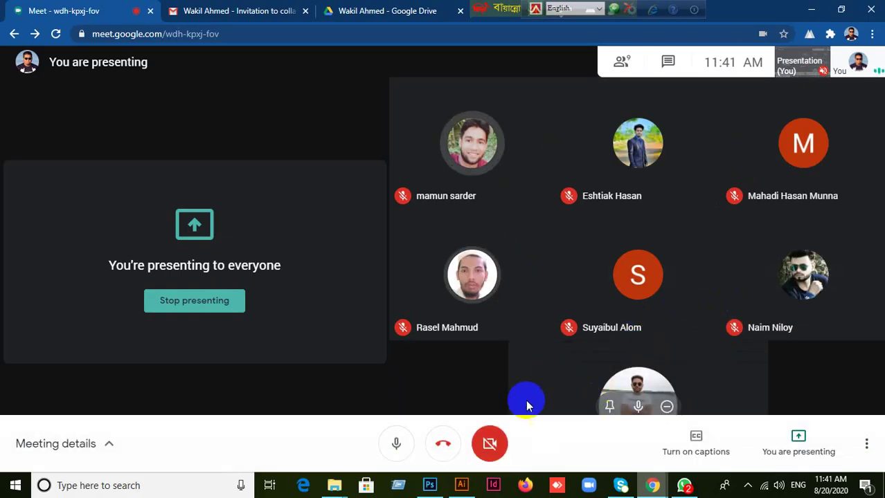
mouse_move(430, 488)
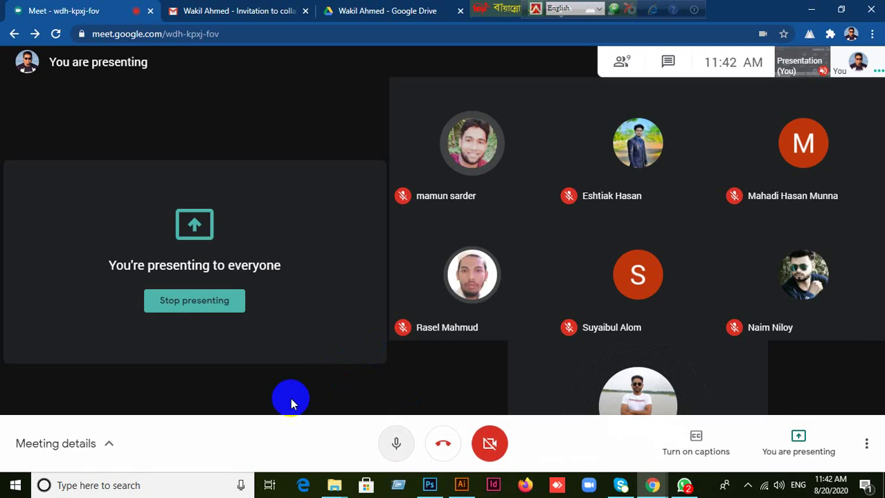
mouse_move(400, 279)
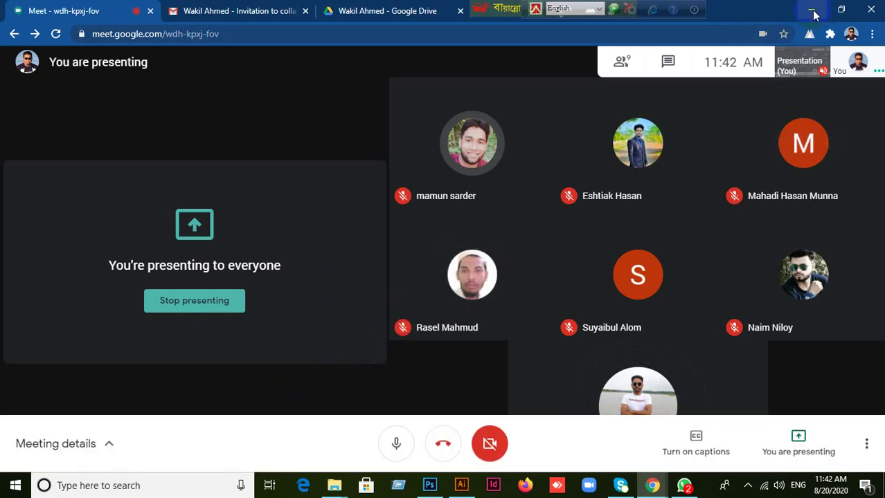
mouse_move(585, 182)
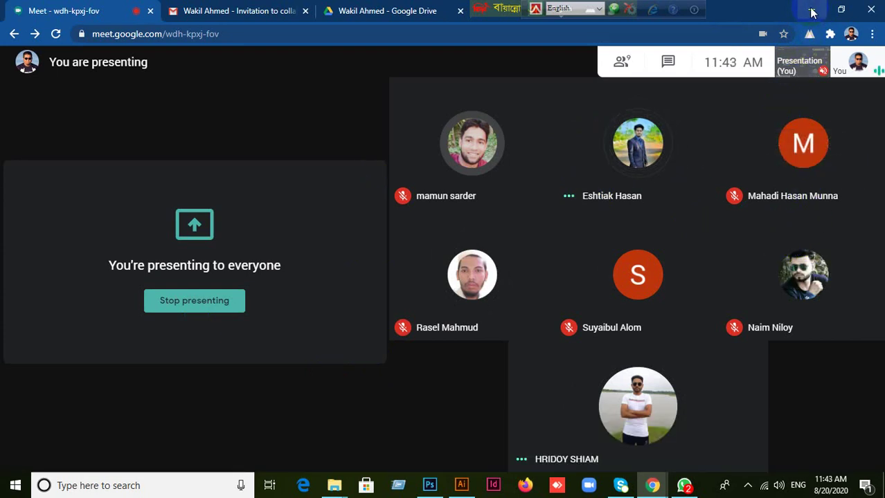
left_click(811, 10)
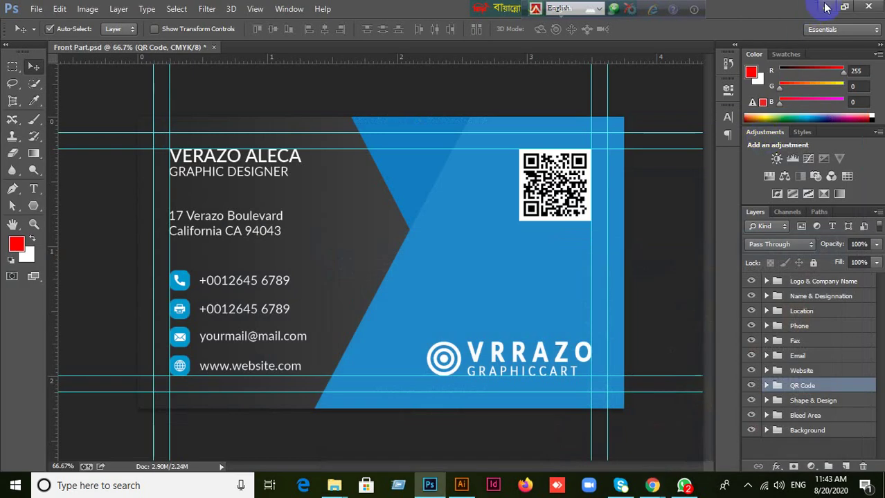
Minimize Photoshop, close This PC, and open the Project For Student desktop folder.
left_click(828, 7)
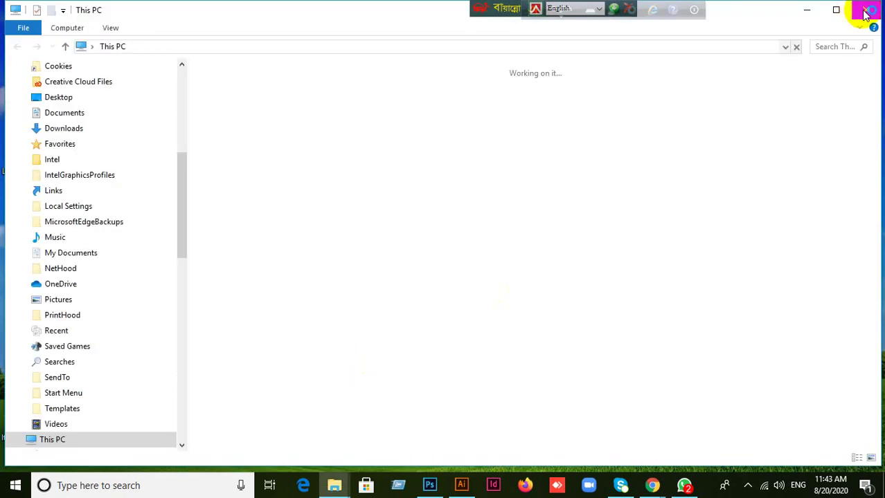
left_click(866, 7)
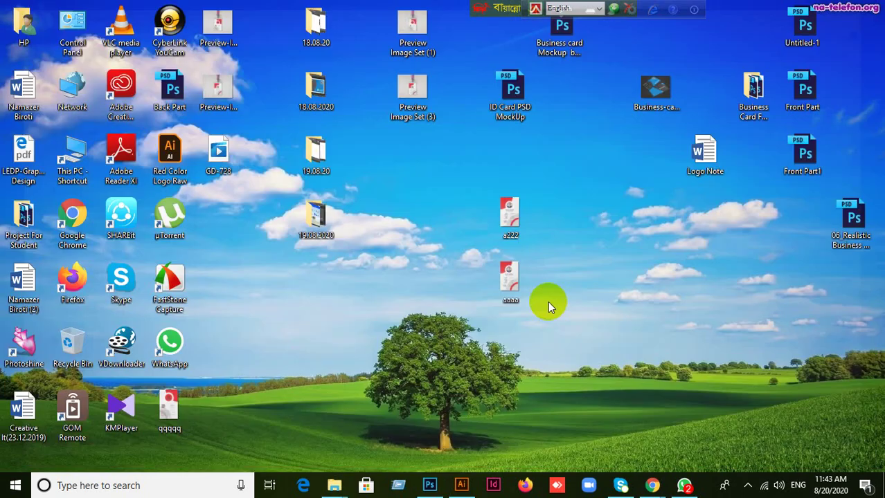
left_click(31, 241)
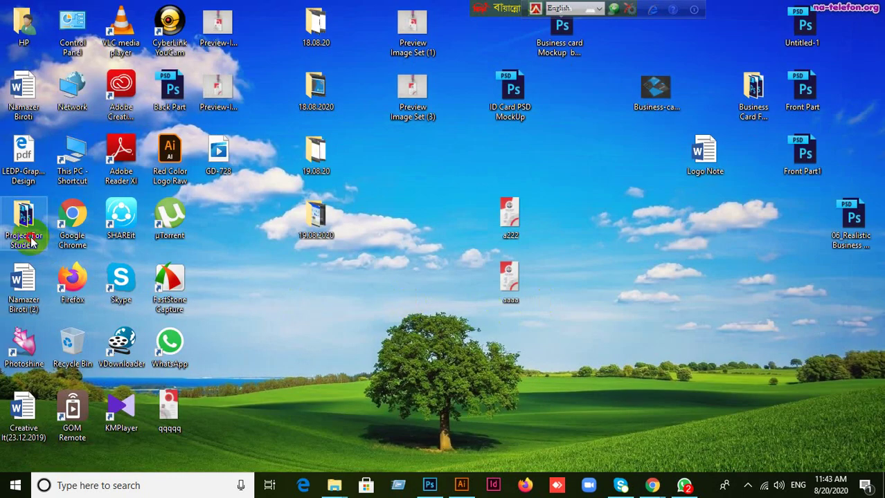
double_click(31, 241)
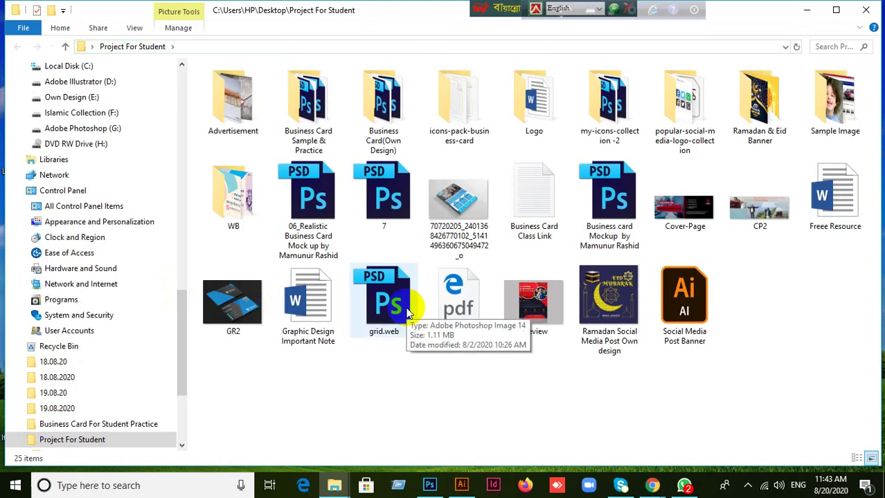
Check the Google Meet window from the taskbar and minimize it again.
left_click(654, 487)
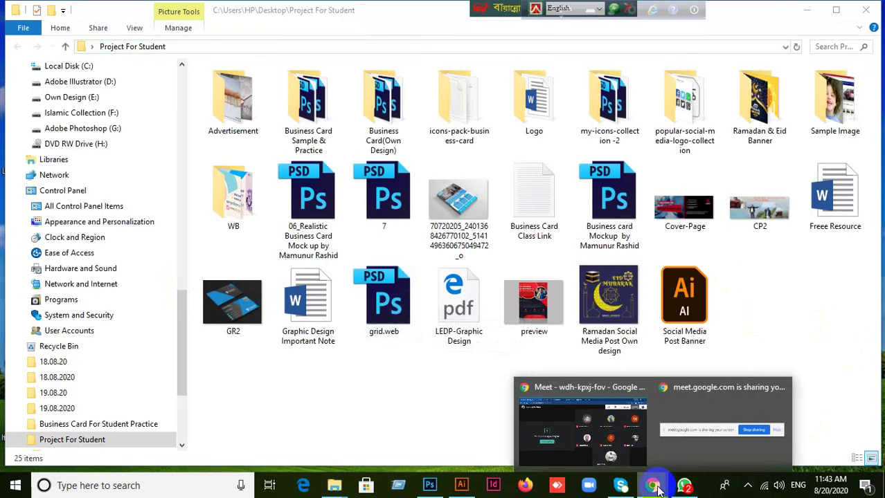
left_click(563, 416)
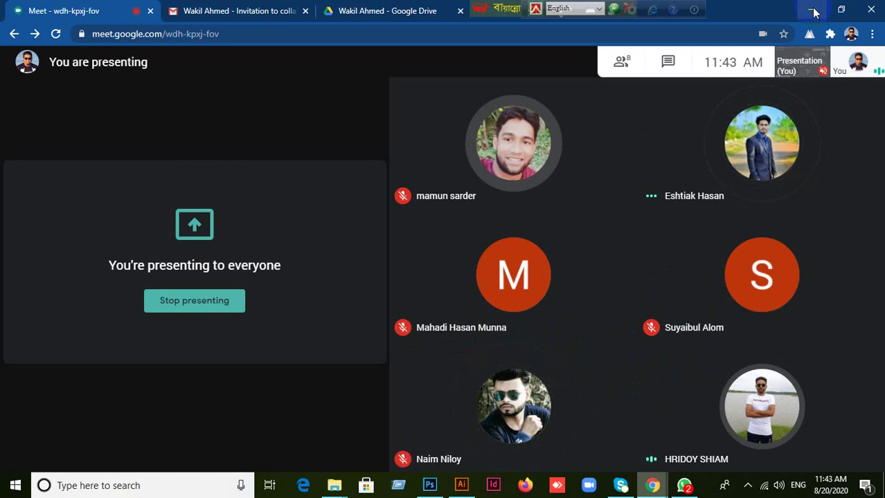
left_click(813, 12)
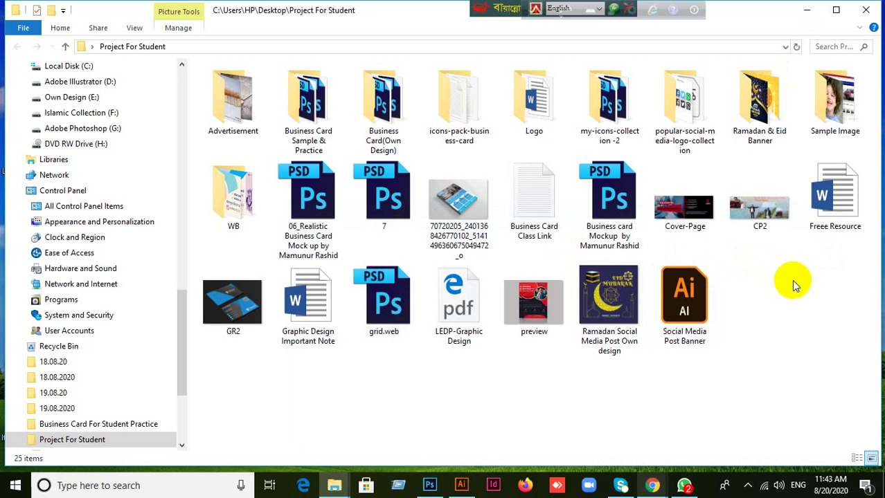
Go into Business Card(Own Design) > Red and drag Front Part.psd into Photoshop.
left_click(369, 133)
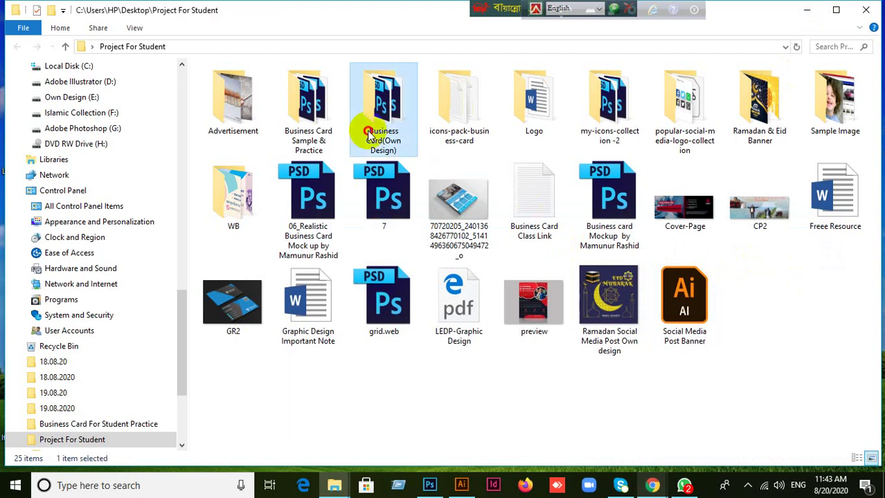
double_click(369, 133)
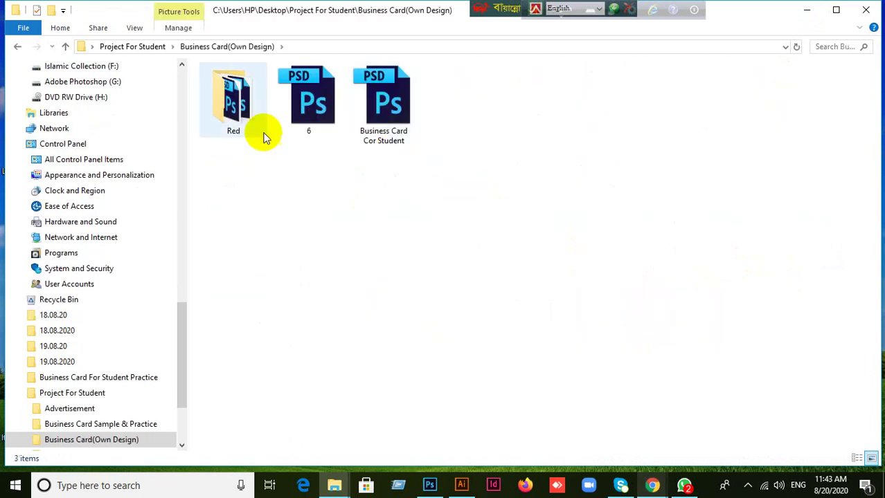
left_click(247, 126)
double_click(247, 126)
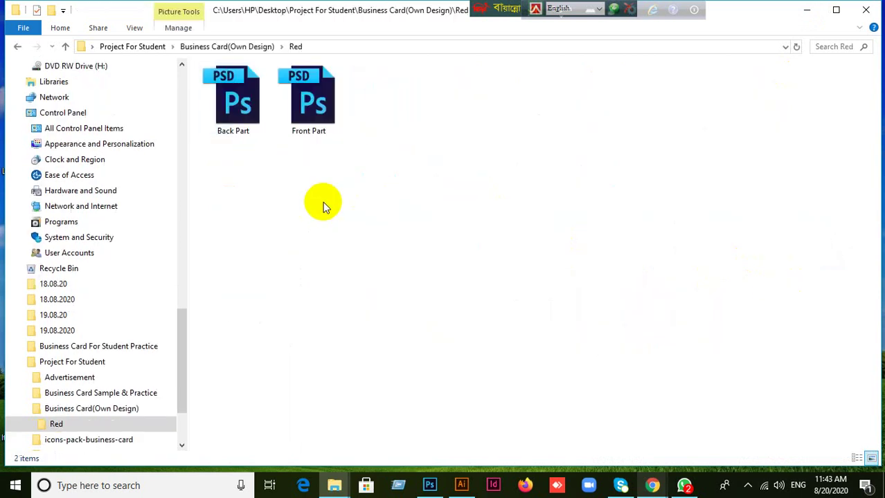
left_click_drag(309, 100, 415, 174)
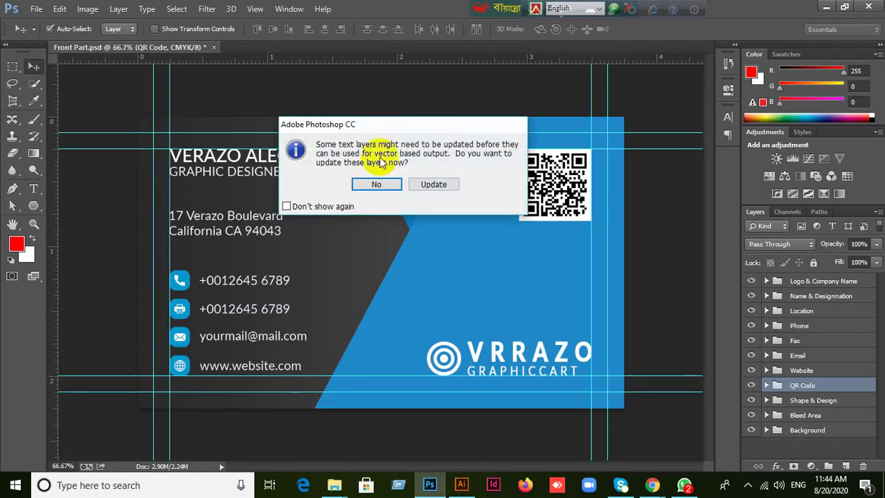
Decline the text-layer update and close the blue QR Code document without saving.
left_click(375, 183)
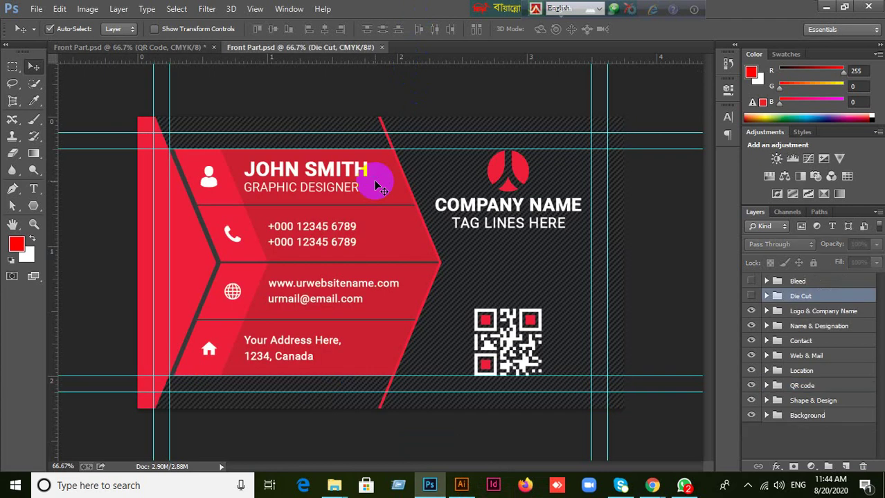
left_click(201, 48)
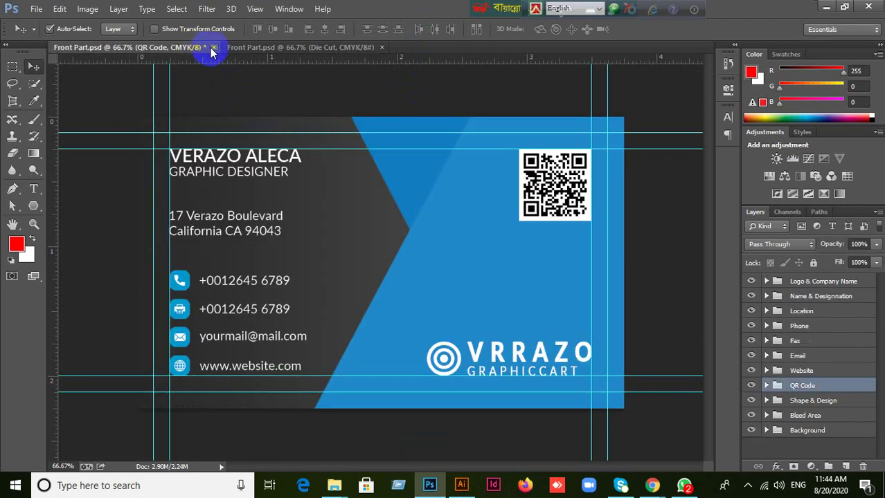
left_click(213, 47)
left_click(398, 178)
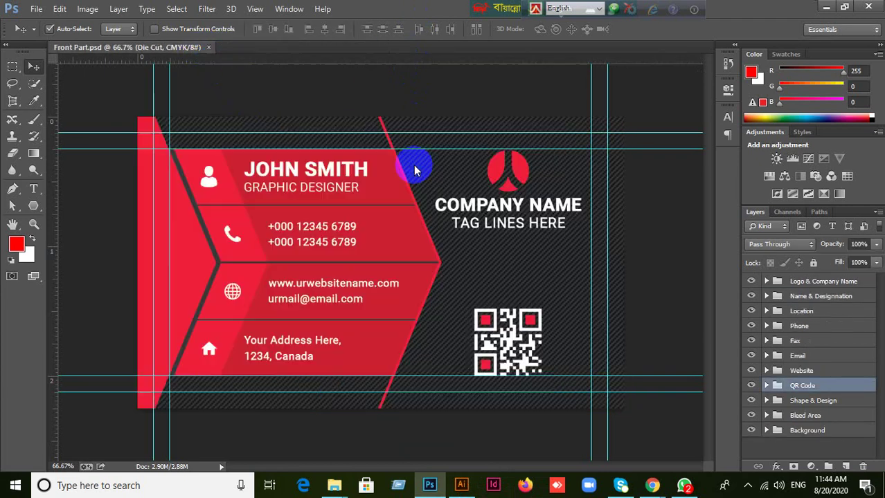
Open Back Part.psd from the Red folder in Photoshop, declining the text-layer update.
left_click(824, 7)
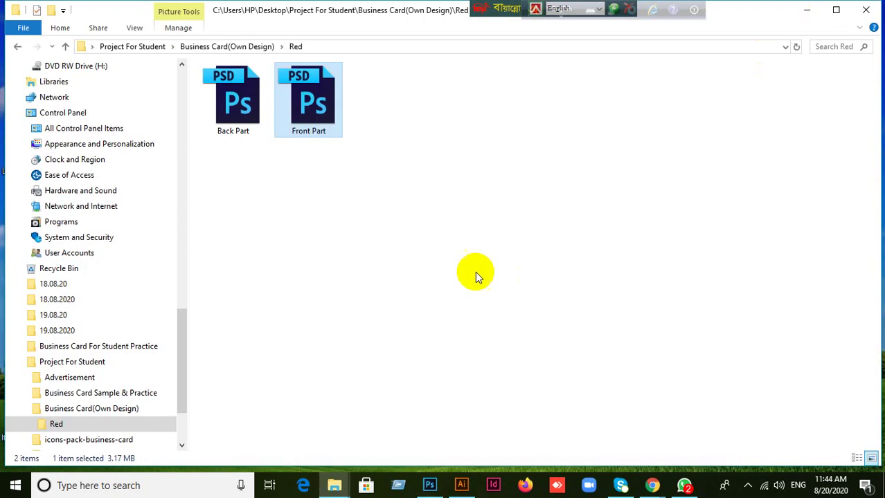
left_click(475, 272)
left_click_drag(235, 125, 438, 7)
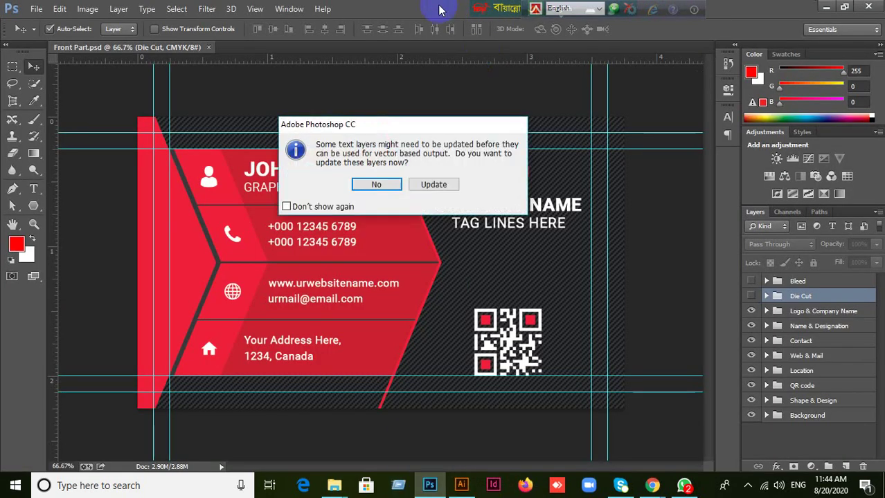
left_click(374, 184)
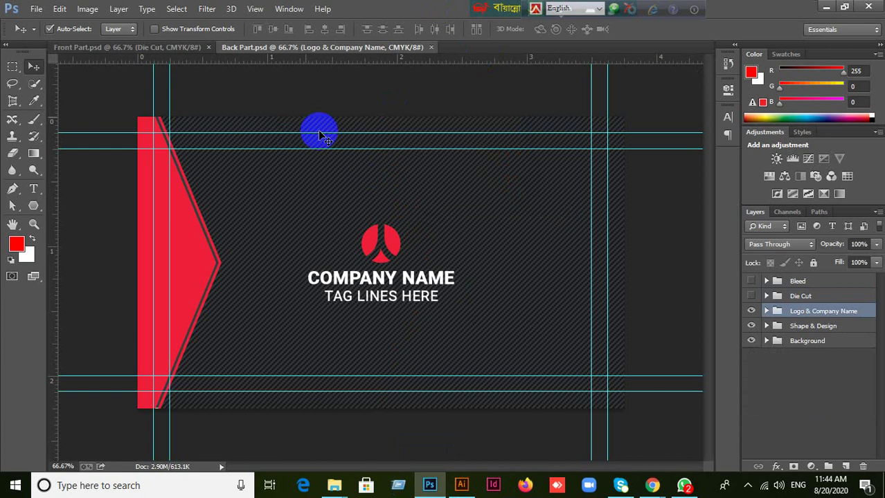
Switch to the Front Part document, then bring the Google Meet window to the front.
left_click(154, 48)
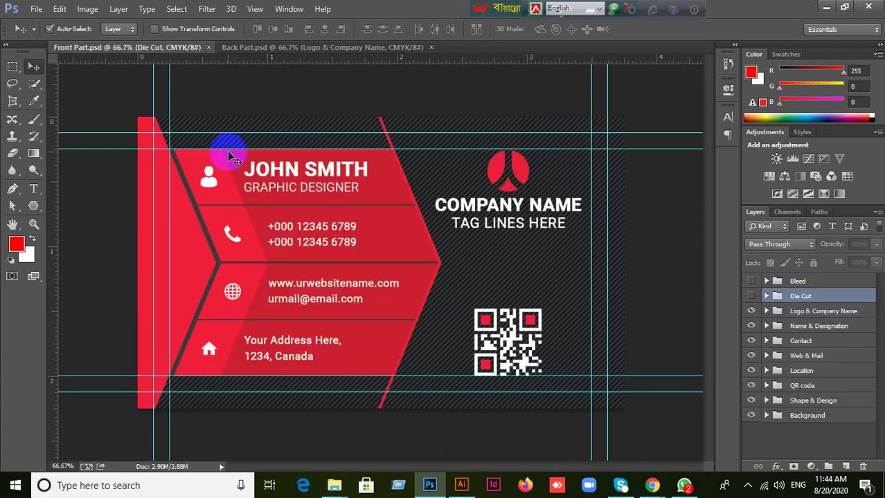
mouse_move(652, 485)
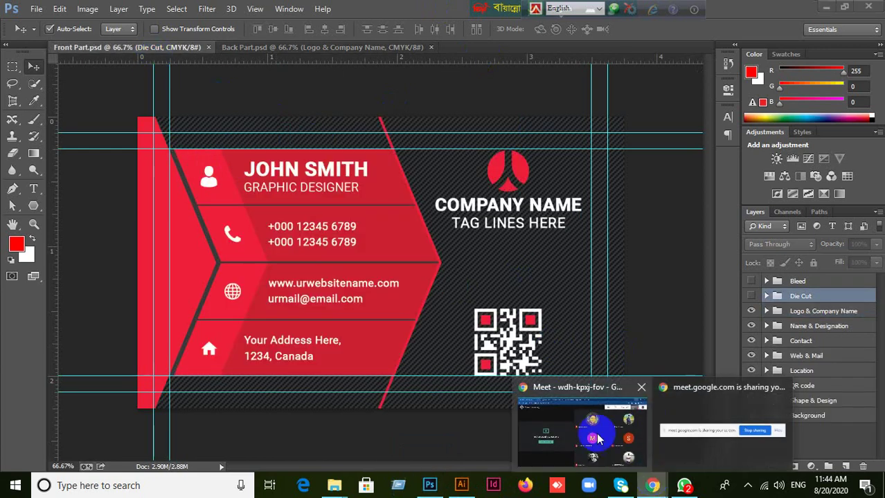
left_click(558, 411)
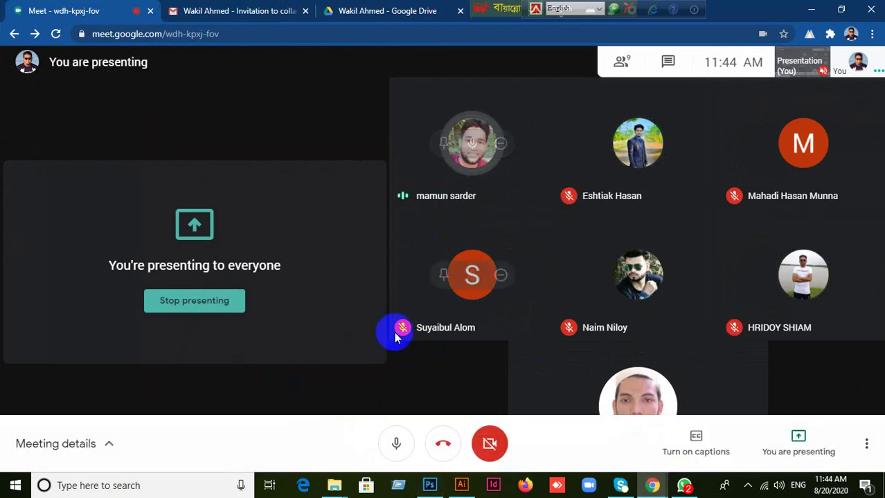
Bring Photoshop forward, showing the red Front Part.psd card with its QR code.
left_click(429, 485)
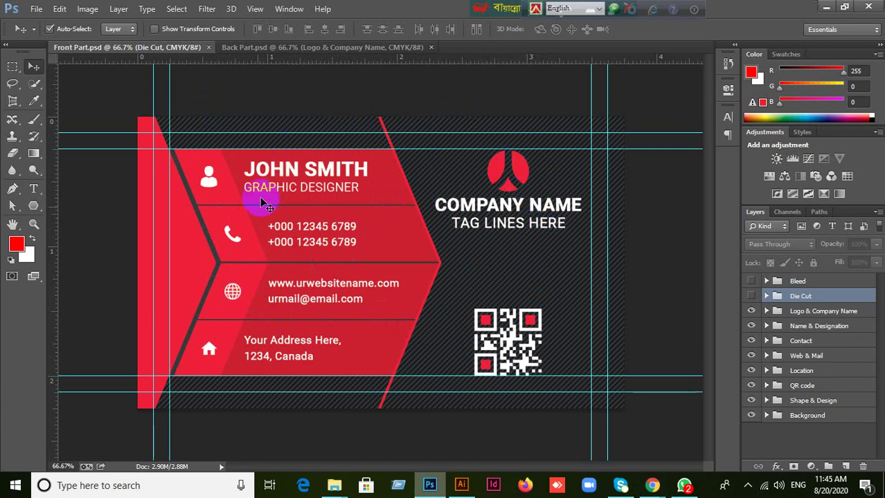
Compare the back and front designs, selecting the front card's logo, phone band and email band layers.
left_click(333, 50)
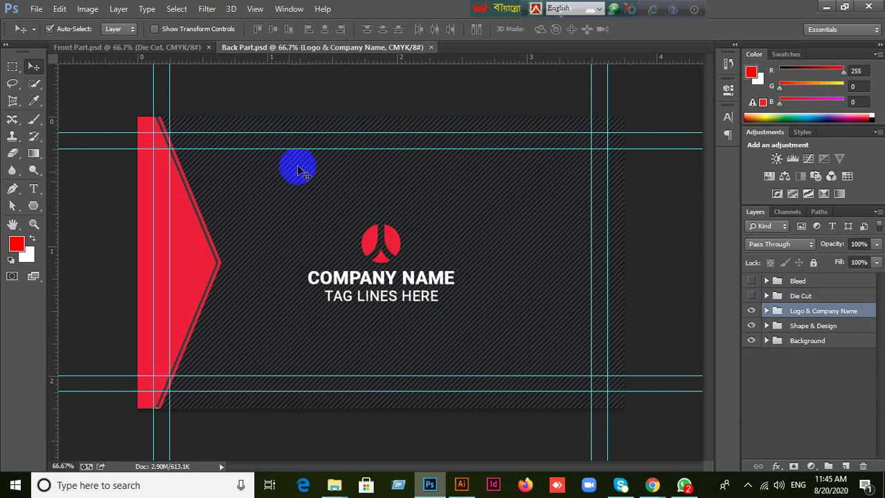
left_click(181, 49)
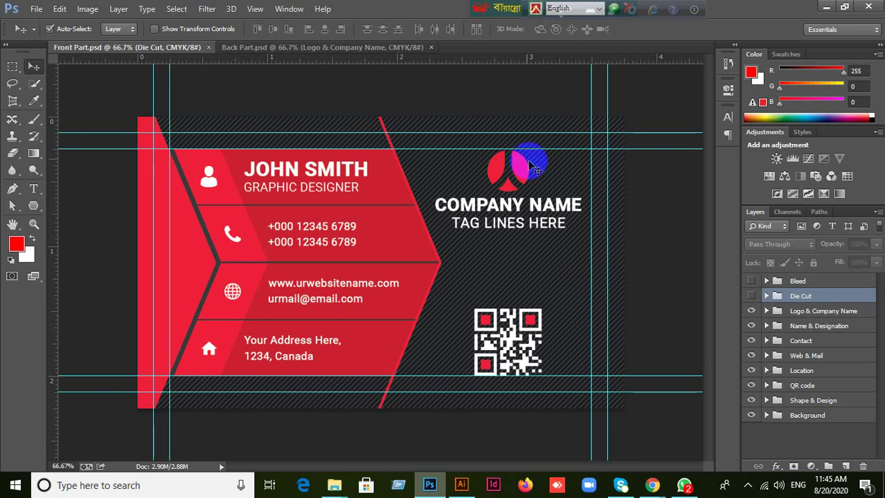
left_click(515, 171)
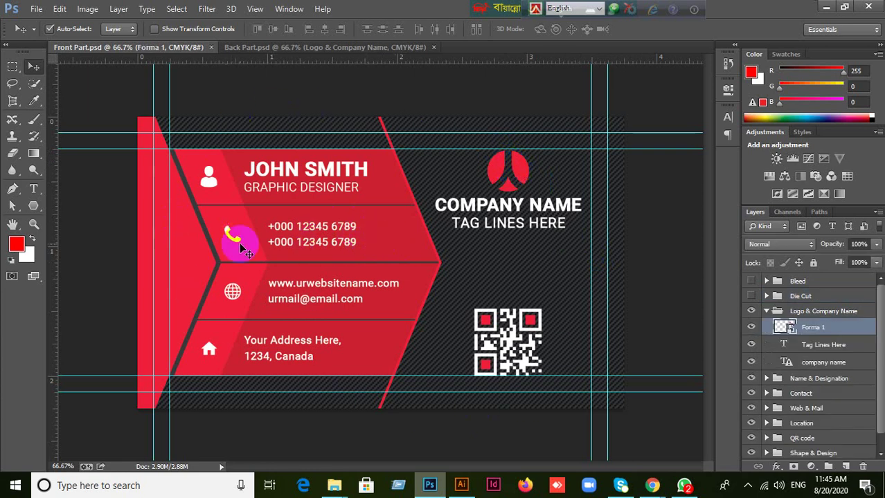
left_click(355, 257)
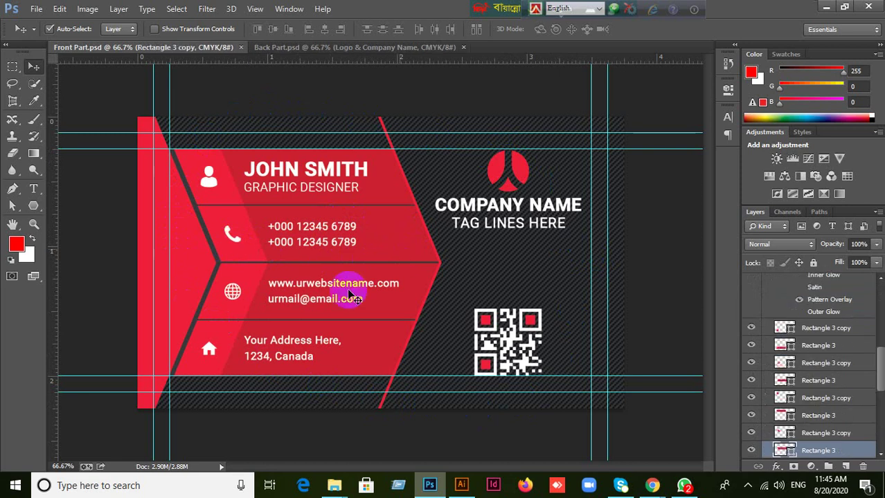
left_click(320, 305)
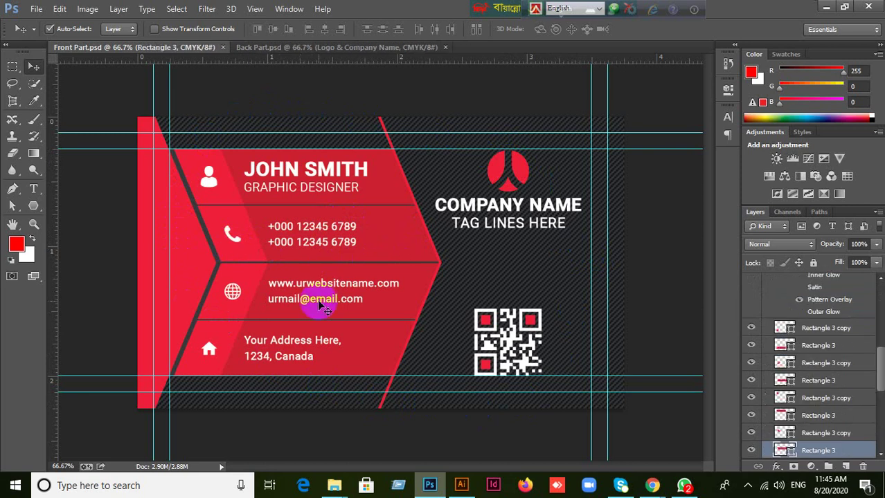
On the Back Part card, select the logo layer and open its Forma 1 smart object for editing.
left_click(366, 48)
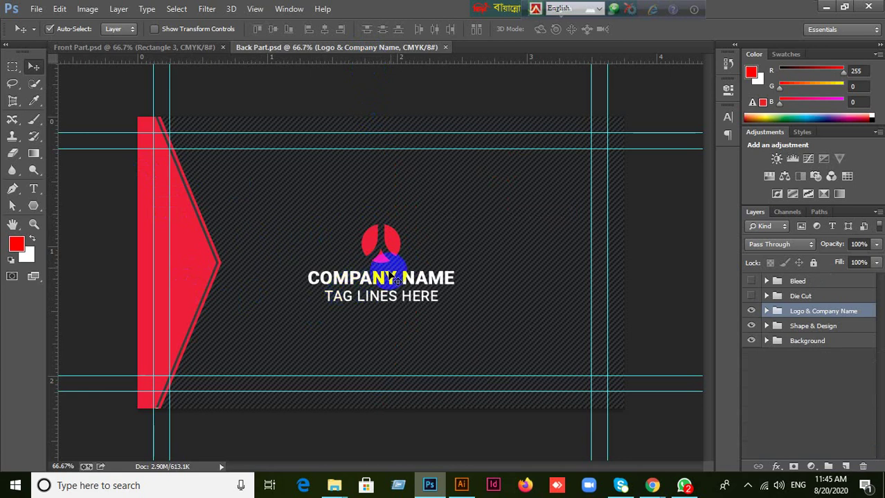
left_click(395, 245)
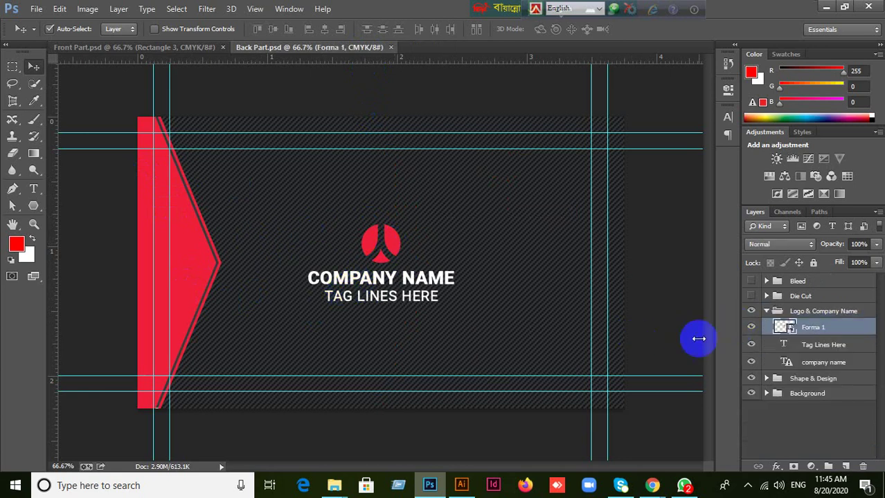
double_click(786, 327)
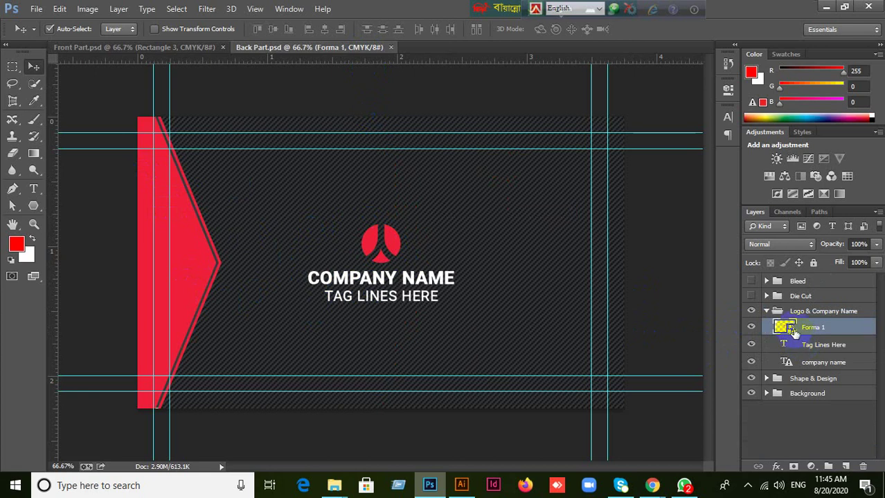
Load the Forma 1 logo shape as a selection and set the foreground colour to blue 26a1da.
left_click(447, 201)
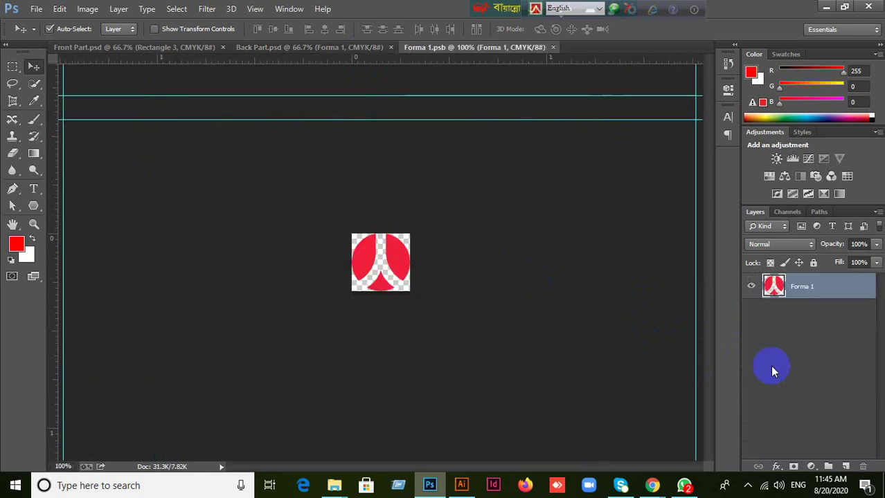
left_click(775, 287)
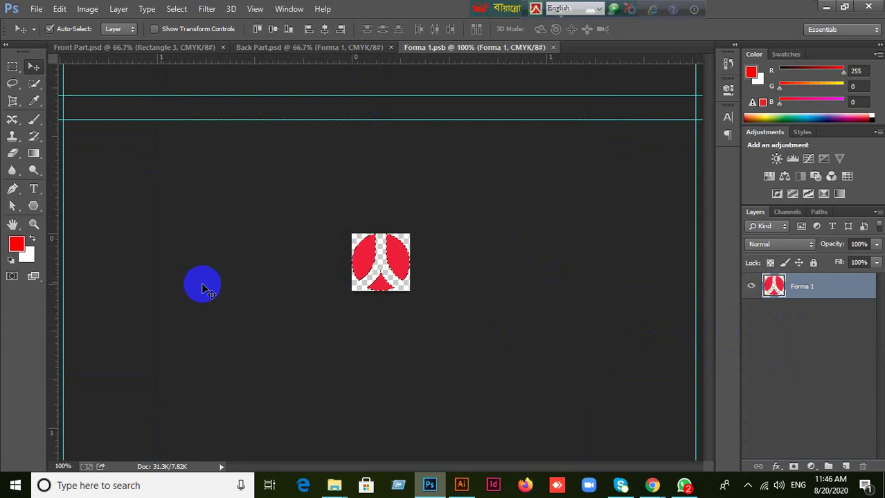
left_click(16, 244)
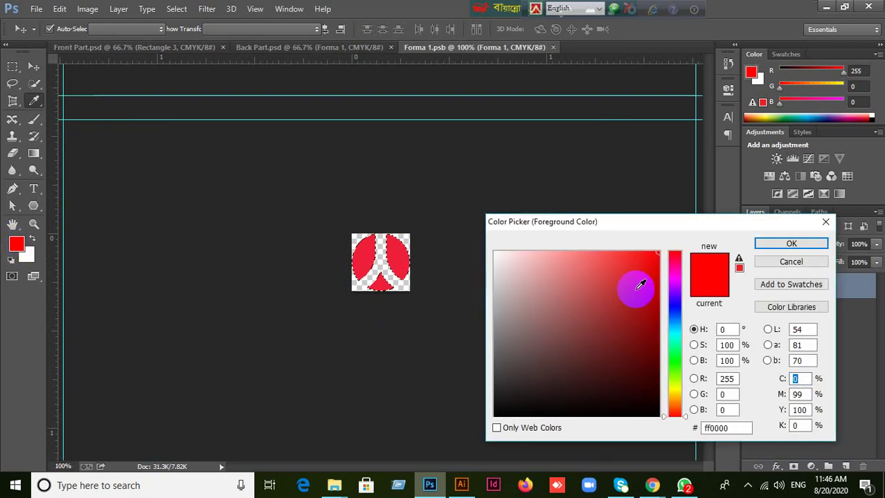
left_click(665, 414)
left_click_drag(666, 419, 667, 325)
left_click_drag(655, 255, 629, 275)
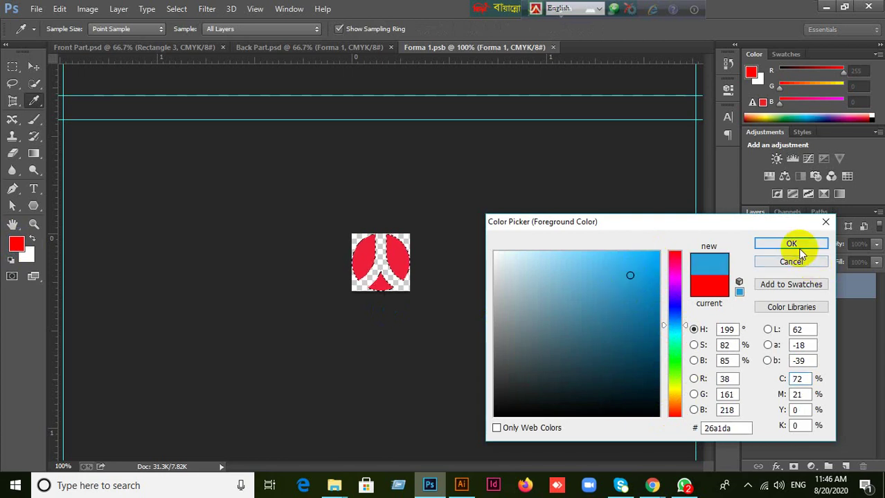
left_click(763, 243)
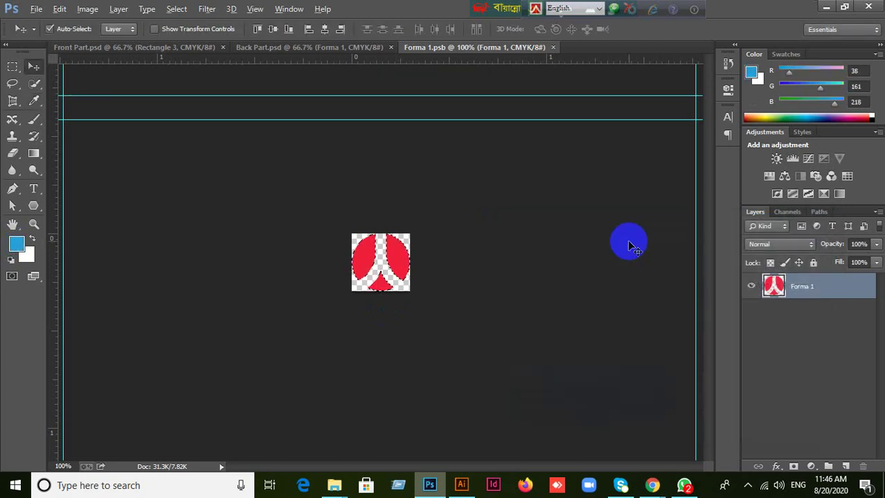
Fill the logo with the blue, deselect, and close the logo smart object.
key("alt+BackSpace")
key("ctrl+d")
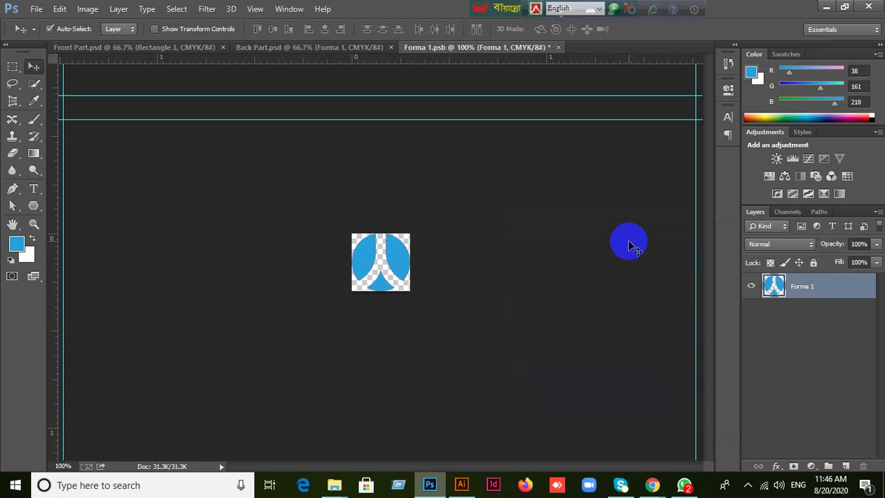
left_click(558, 47)
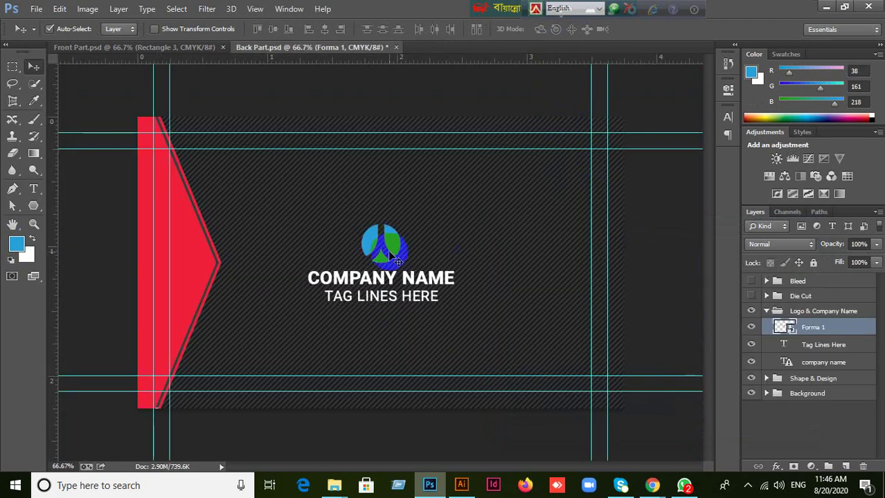
Fill the Shape 2 arrow with the logo's blue via eyedropper, then minimize Photoshop.
left_click(185, 261)
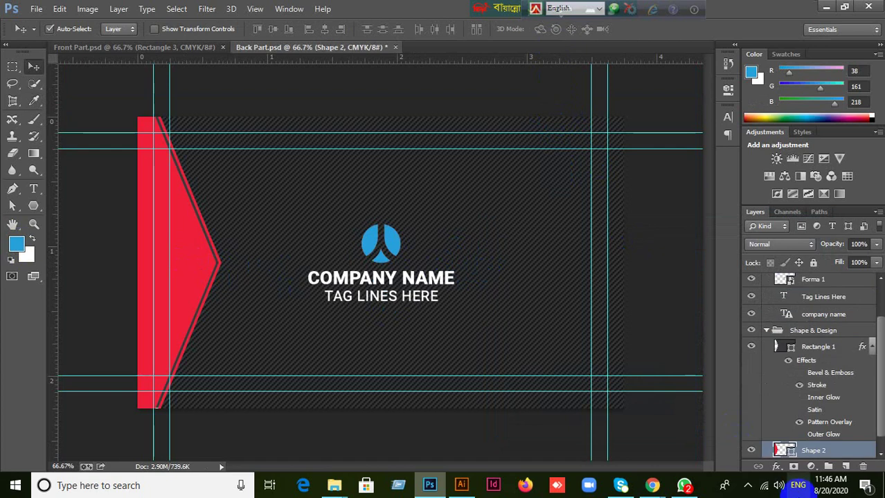
double_click(787, 451)
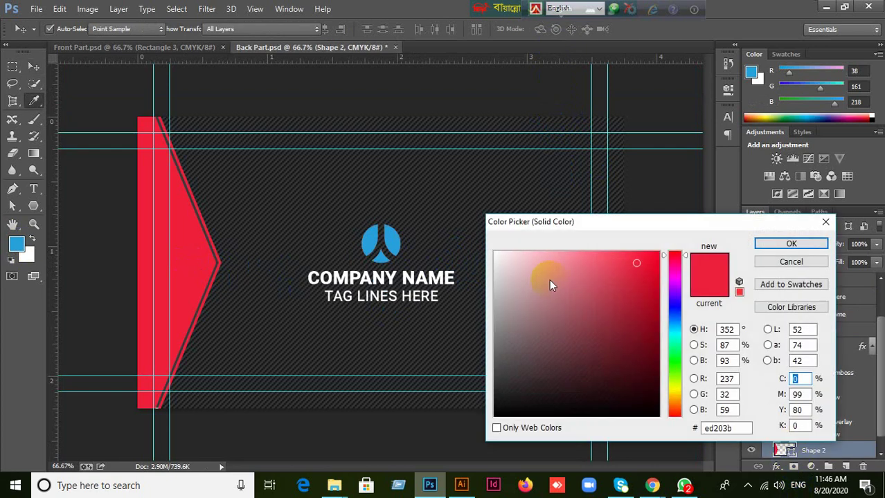
left_click(390, 240)
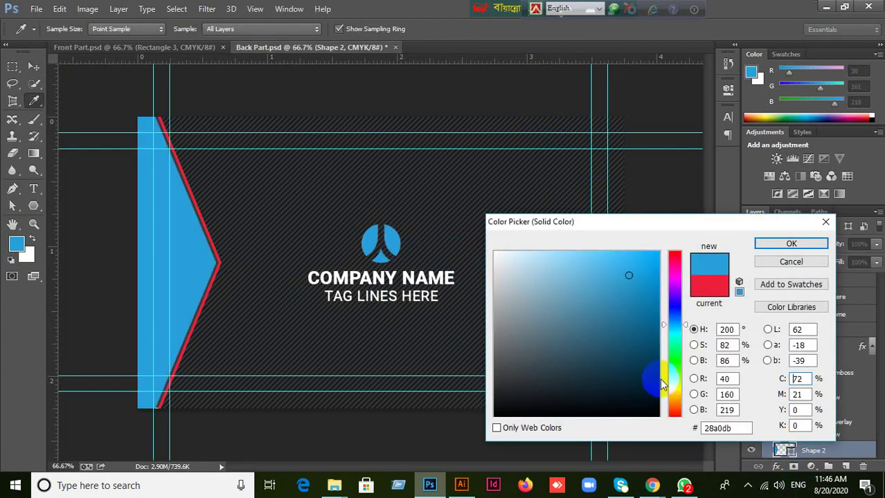
left_click(767, 244)
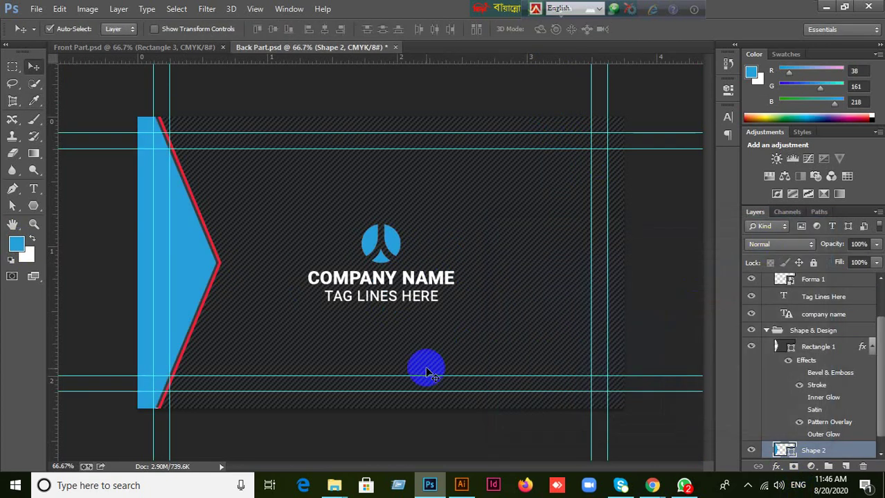
left_click(217, 285)
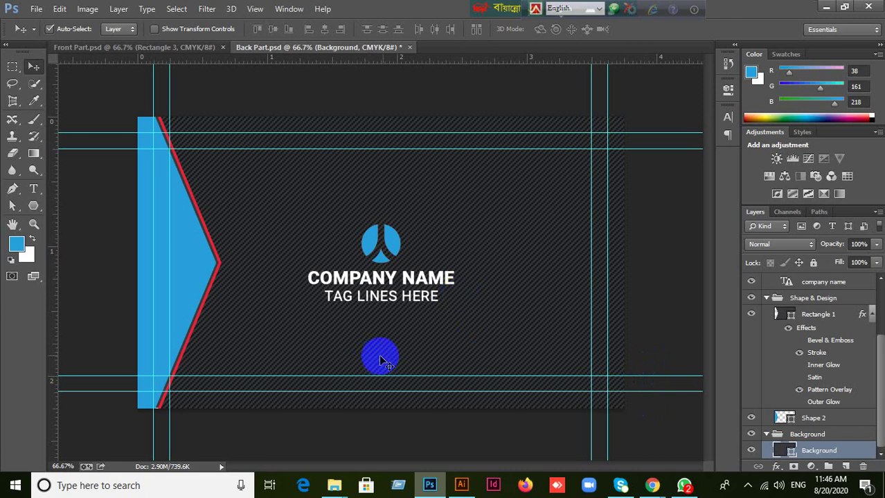
left_click(824, 8)
Minimize the remaining windows and drag the desktop business-card mockup JPG into Photoshop.
left_click(808, 9)
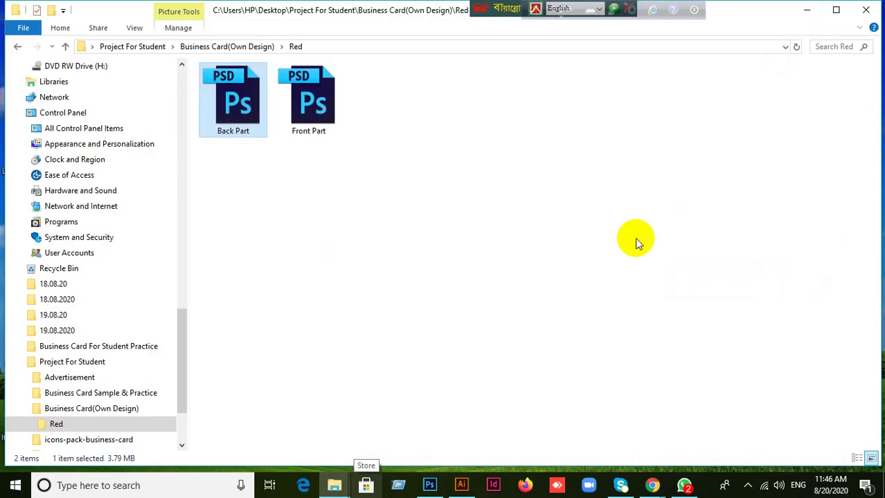
left_click(805, 9)
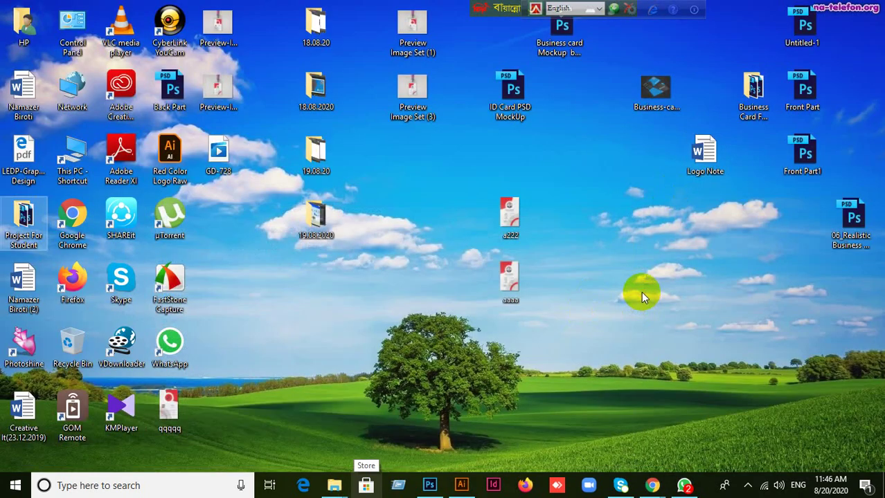
left_click_drag(654, 86, 397, 5)
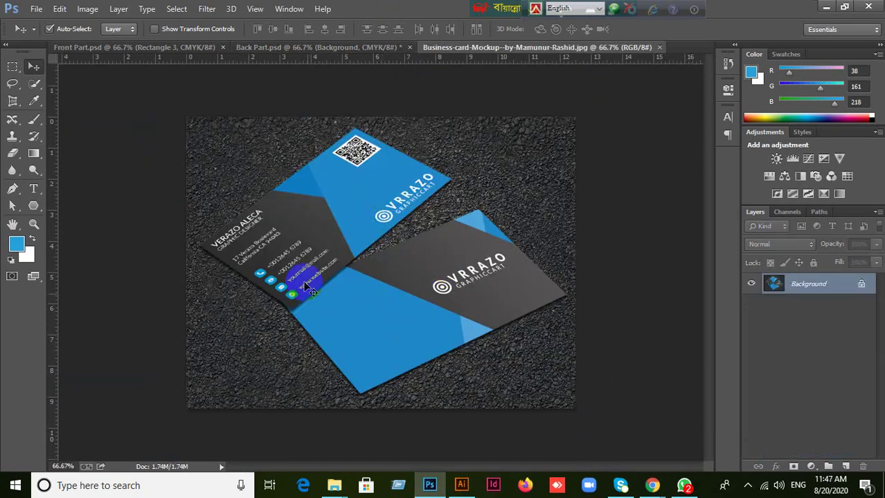
Drag over areas of the blue mockup to point out its parts, then switch to Back Part.psd.
mouse_move(384, 266)
left_mouse_down()
mouse_move(410, 344)
mouse_move(322, 302)
mouse_move(344, 343)
mouse_move(422, 271)
left_mouse_up()
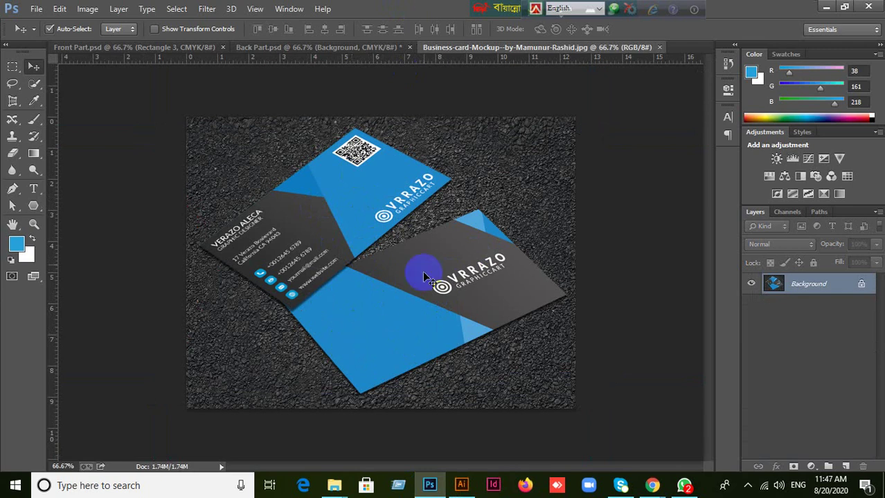
left_click_drag(385, 222, 388, 223)
left_click(292, 236)
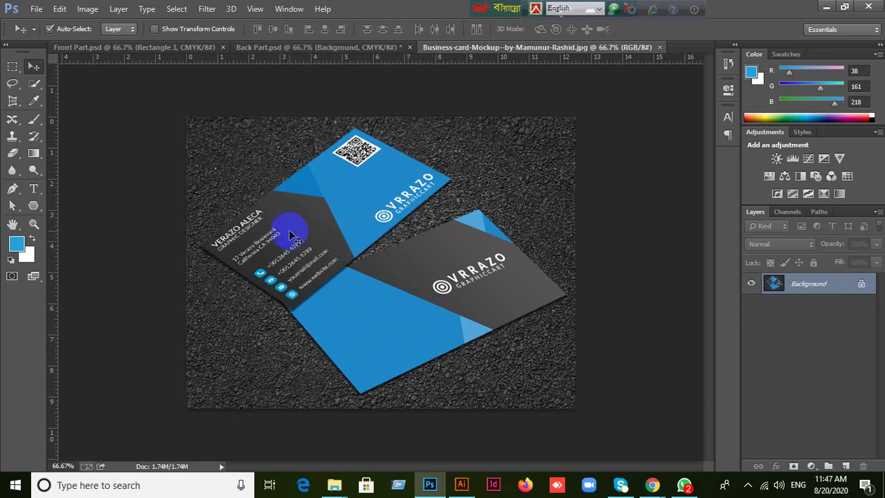
left_click(312, 213)
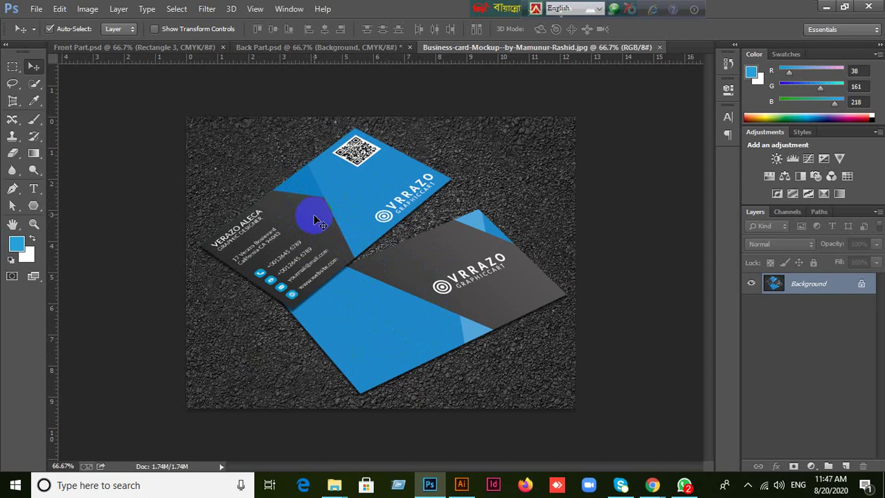
mouse_move(312, 235)
left_mouse_down()
mouse_move(296, 225)
mouse_move(316, 142)
mouse_move(472, 211)
left_mouse_up()
left_click(305, 264)
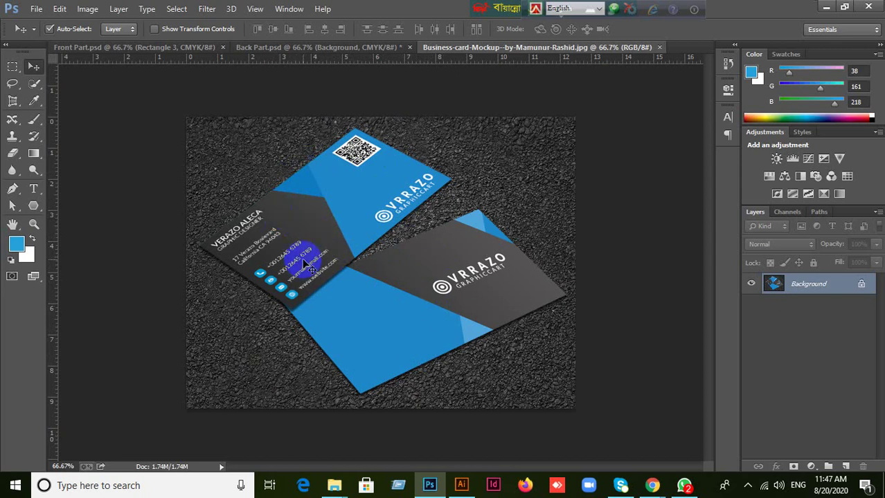
mouse_move(303, 261)
left_mouse_down()
mouse_move(286, 213)
mouse_move(365, 222)
left_mouse_up()
left_click(274, 229)
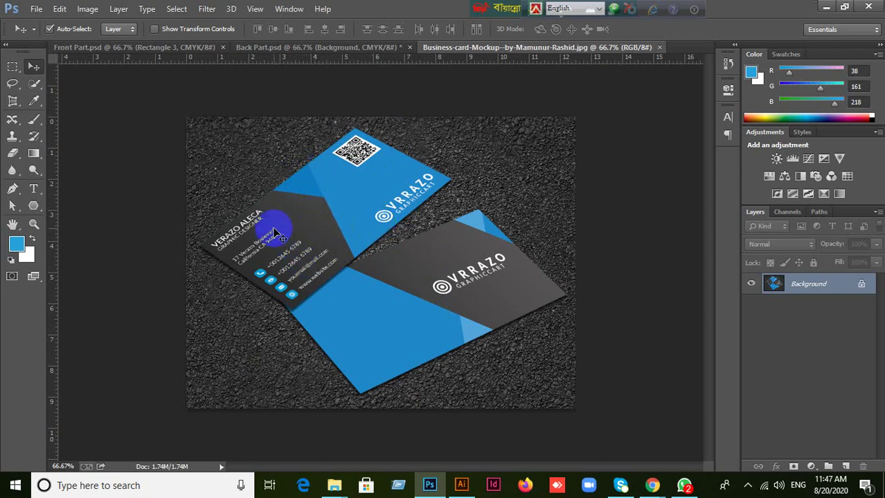
mouse_move(276, 233)
left_mouse_down()
mouse_move(315, 199)
mouse_move(352, 216)
mouse_move(396, 201)
mouse_move(374, 208)
left_mouse_up()
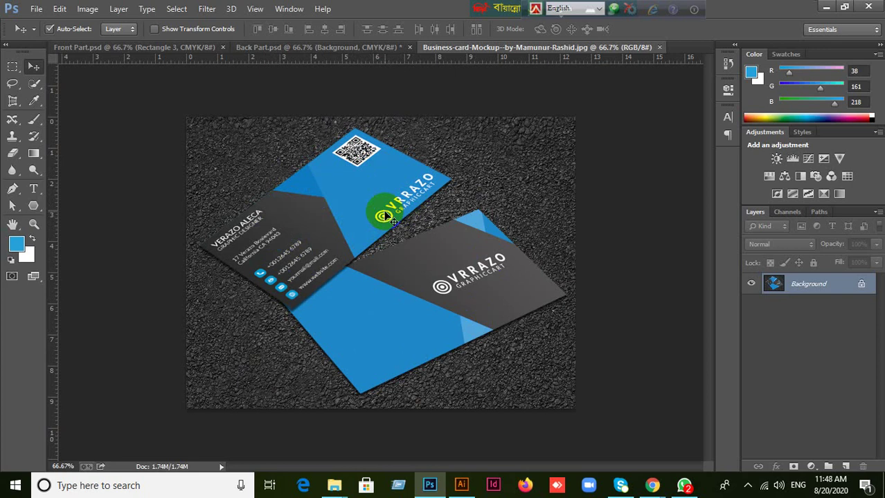
left_click(325, 50)
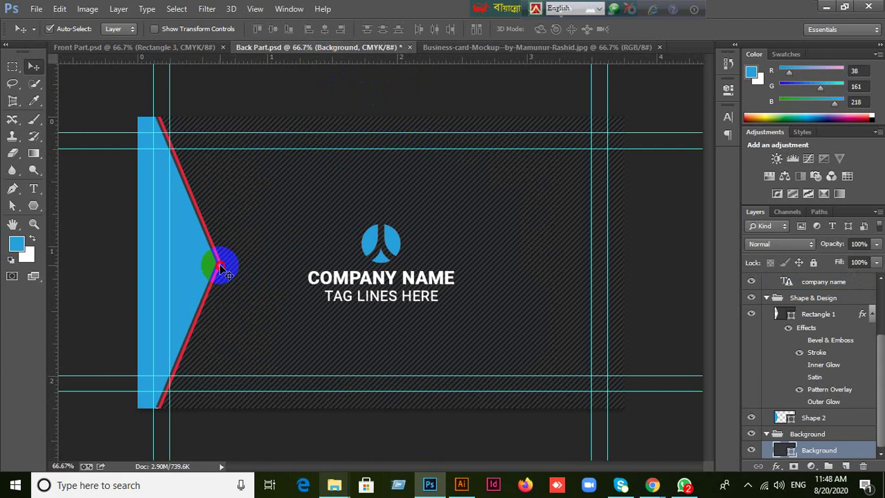
Recolour the Background fill layer to the logo blue 28a0db, then bring the Meet call forward.
left_click(791, 456)
double_click(791, 456)
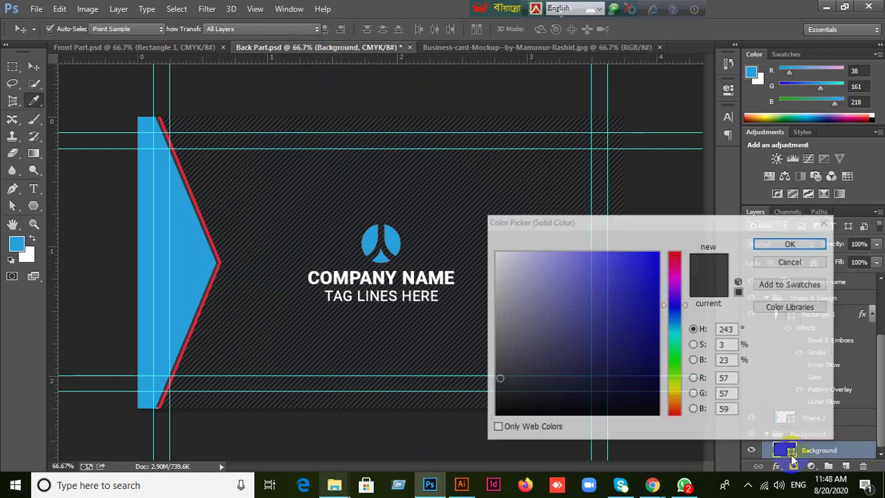
left_click(405, 239)
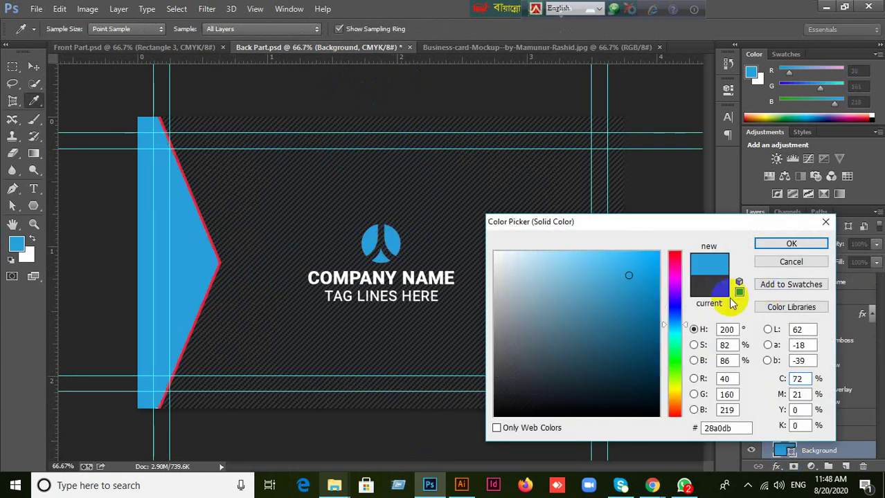
left_click(786, 245)
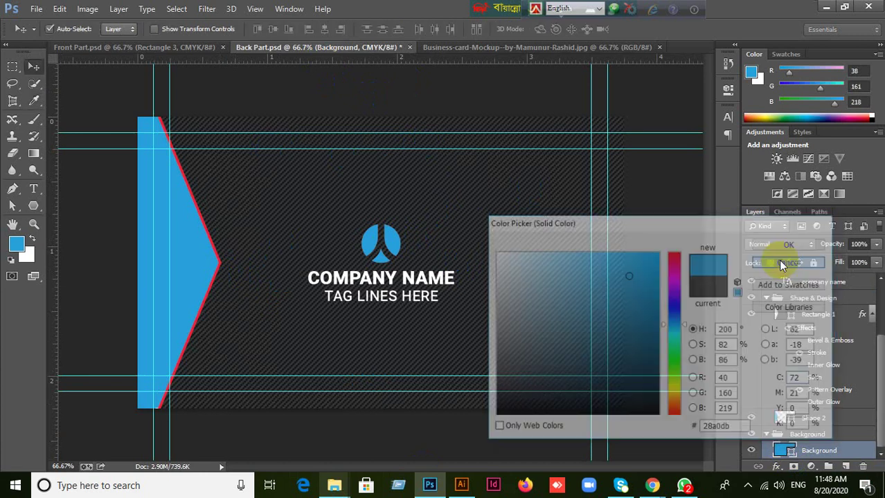
key("ctrl+v")
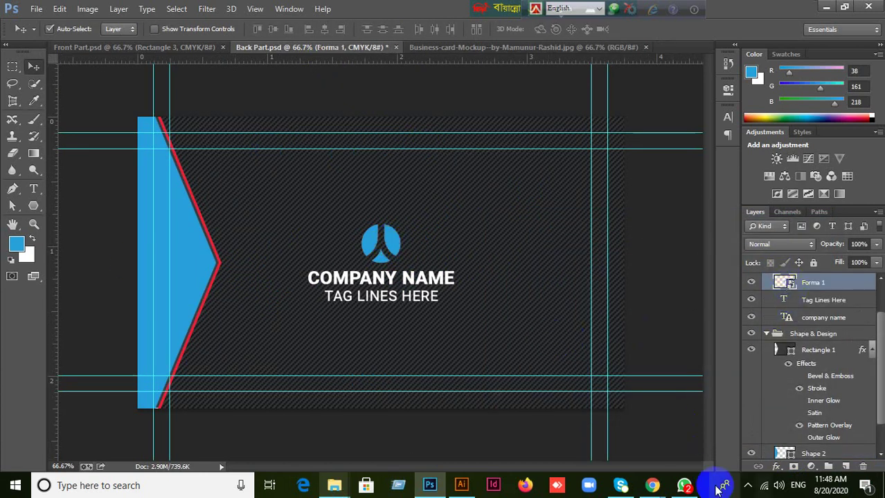
mouse_move(653, 484)
left_click(554, 415)
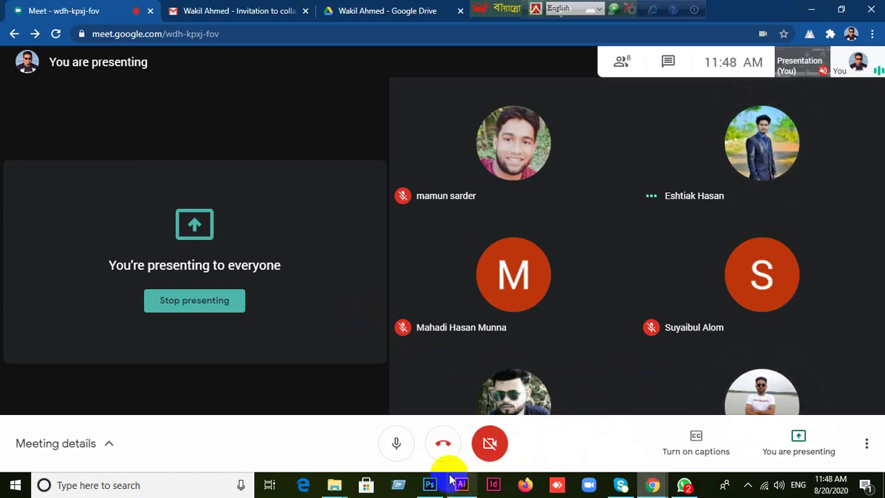
Restore Photoshop, compare Front Part.psd with Back Part.psd, then return to the Meet call.
left_click(429, 486)
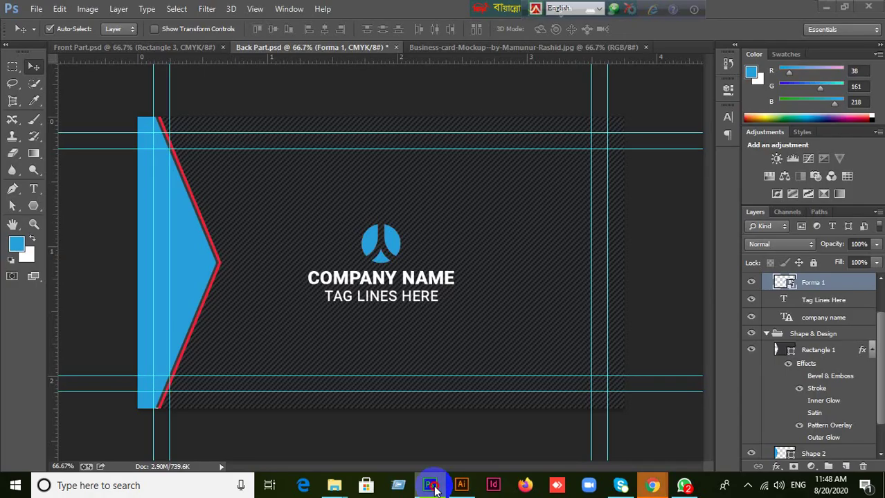
left_click(430, 485)
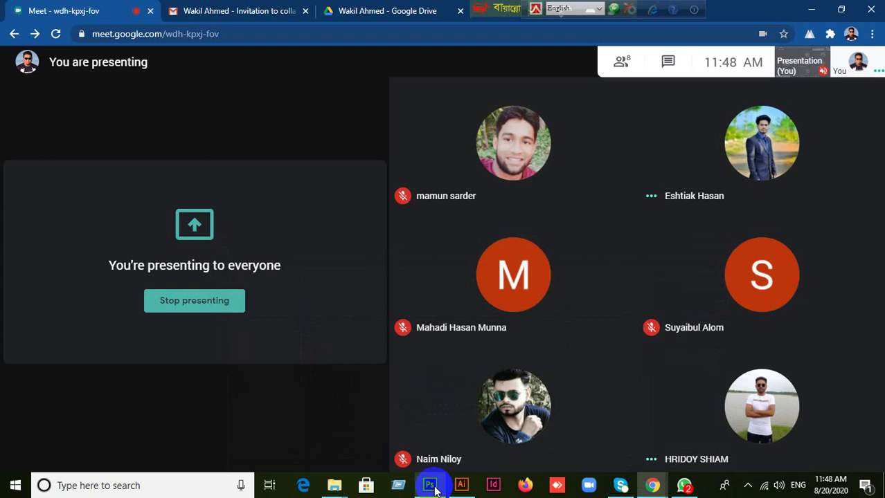
left_click(429, 486)
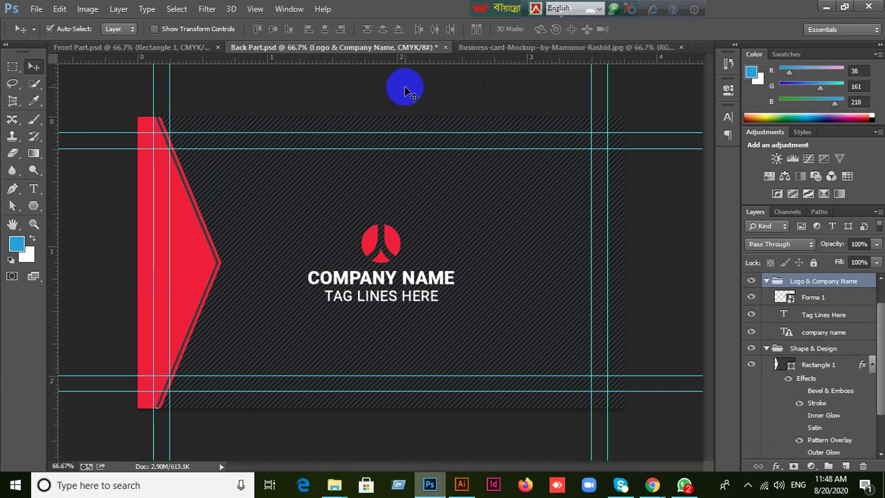
left_click(173, 47)
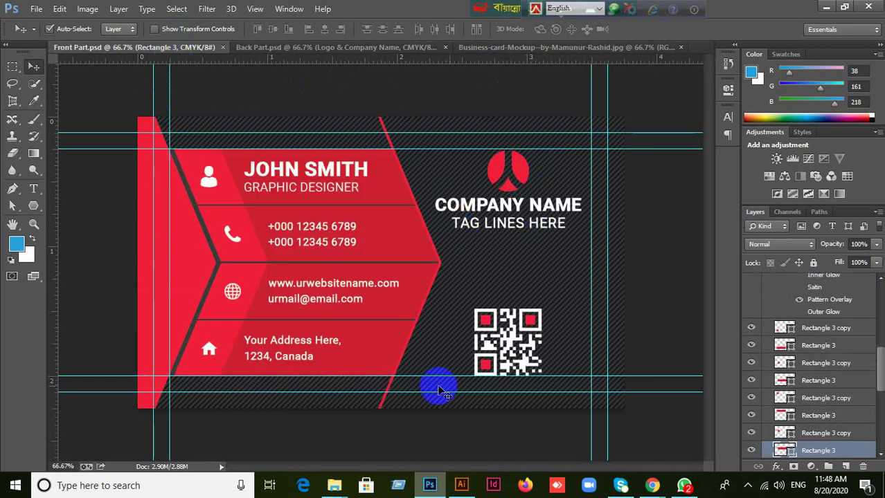
left_click(349, 47)
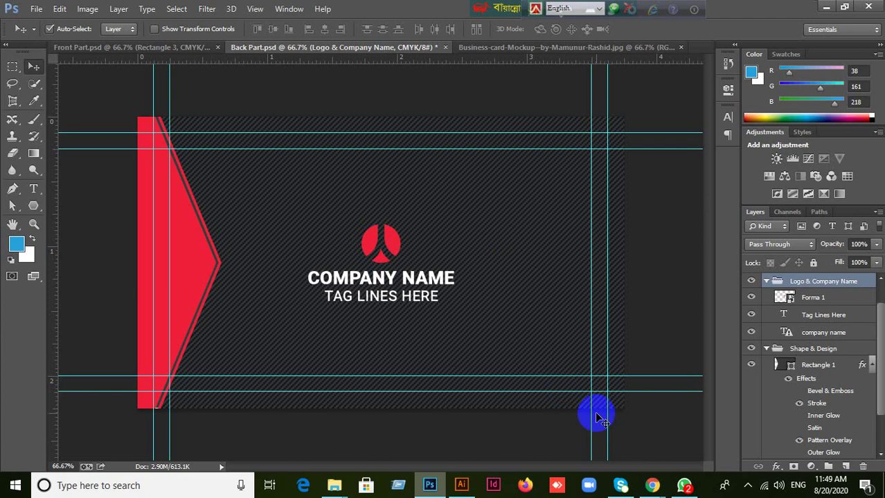
mouse_move(652, 484)
left_click(548, 419)
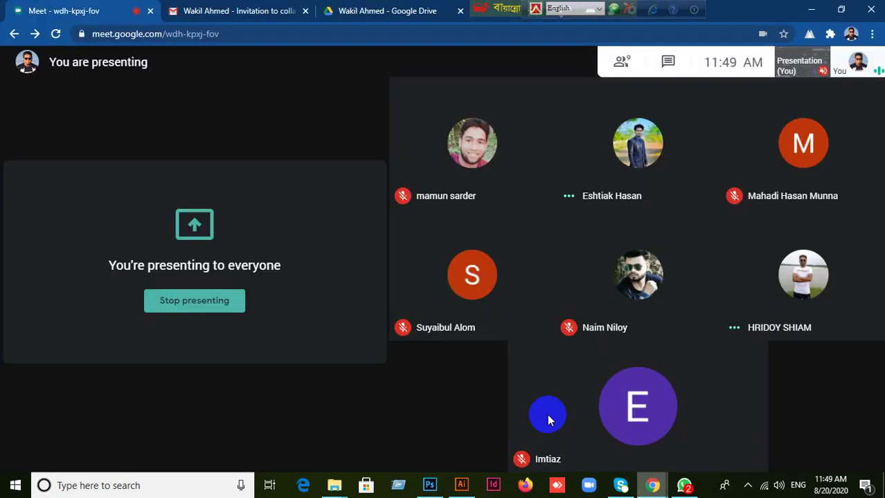
Close the Google Drive tab, add a blank new tab beside Gmail, and return to Meet.
mouse_move(433, 404)
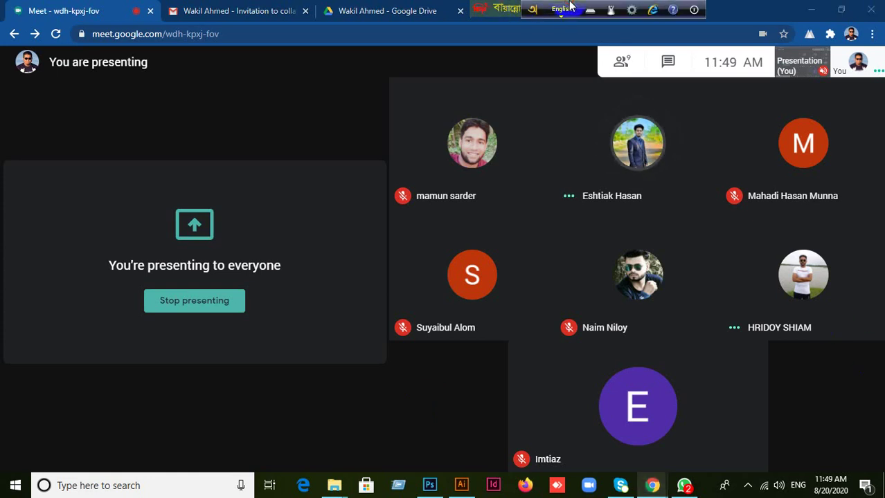
left_click(499, 7)
left_click_drag(491, 11, 814, 10)
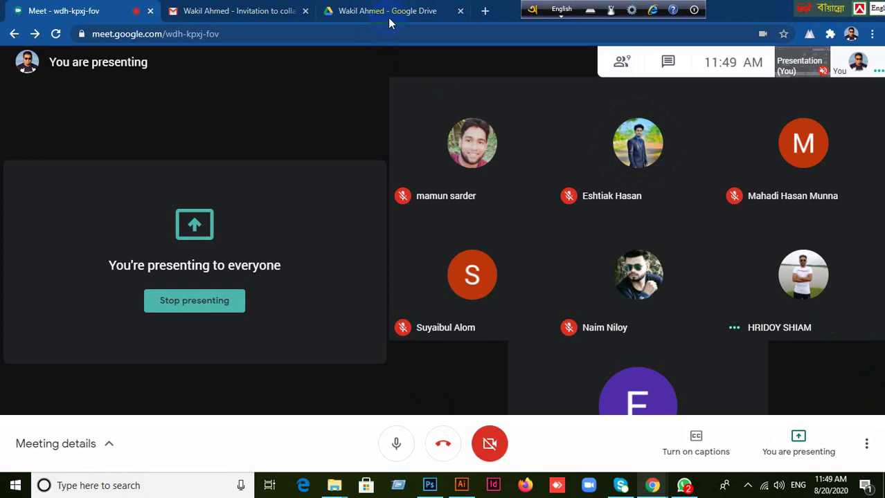
left_click(462, 11)
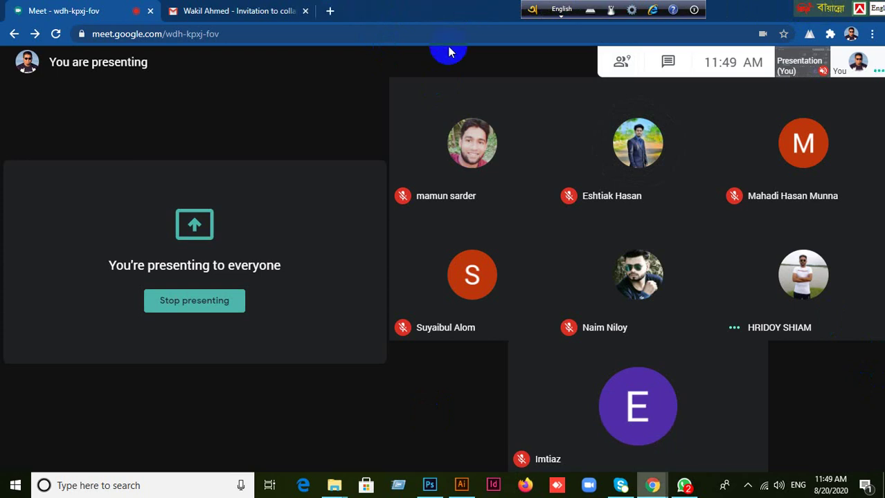
left_click(282, 14)
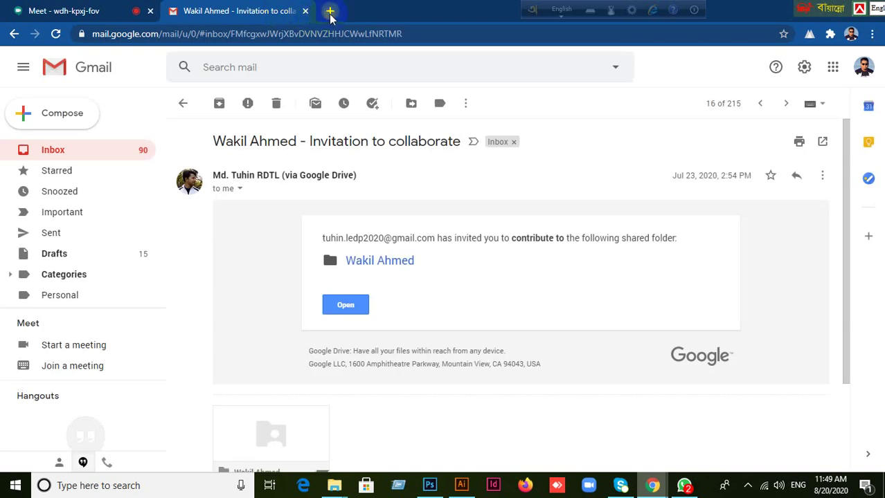
left_click(330, 11)
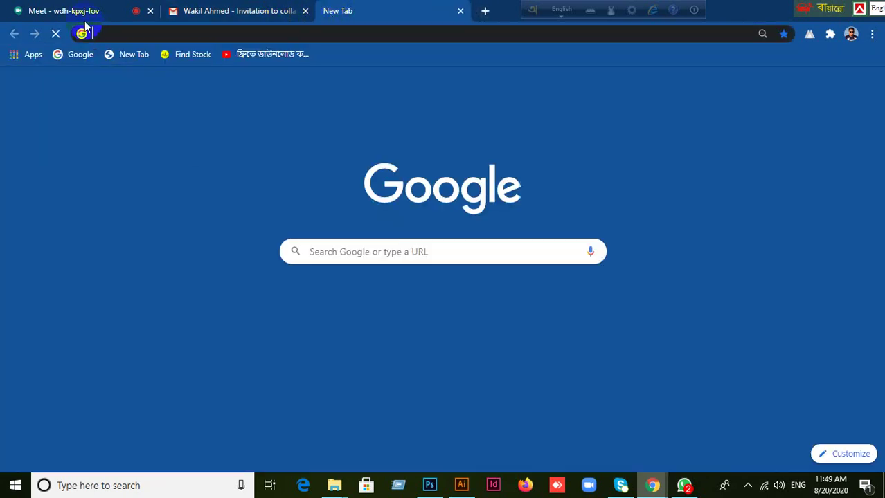
left_click(78, 12)
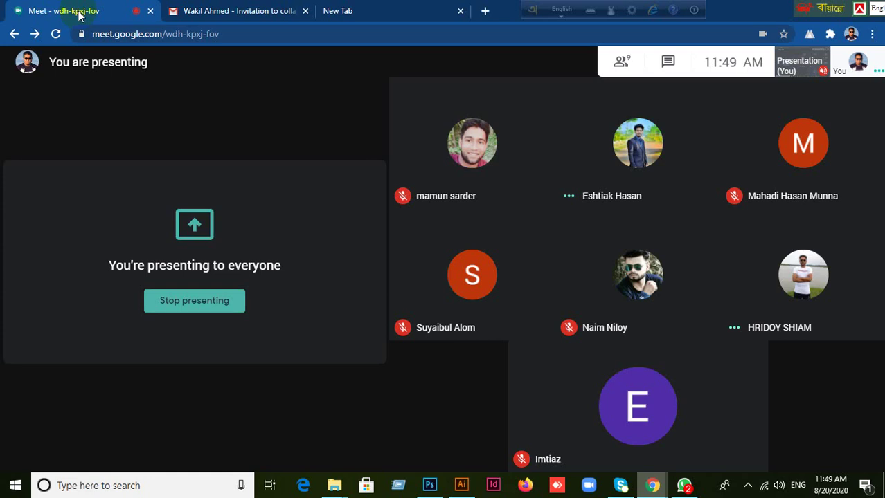
Select the Forma 1 logo layer on both card sides, show the mockup, then return to Meet.
left_click(430, 485)
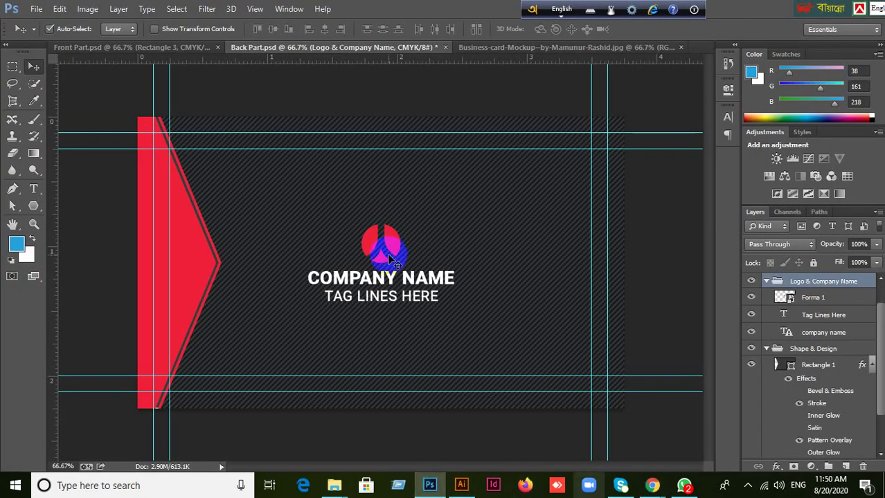
left_click(390, 260)
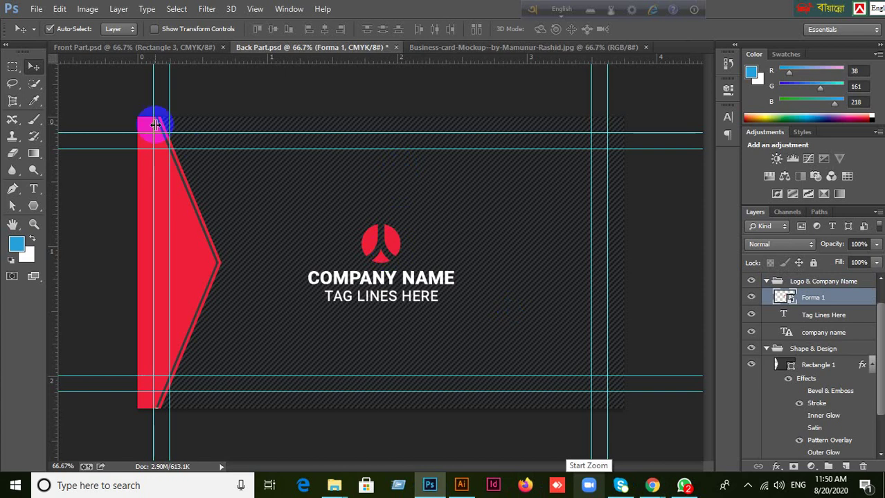
left_click(139, 47)
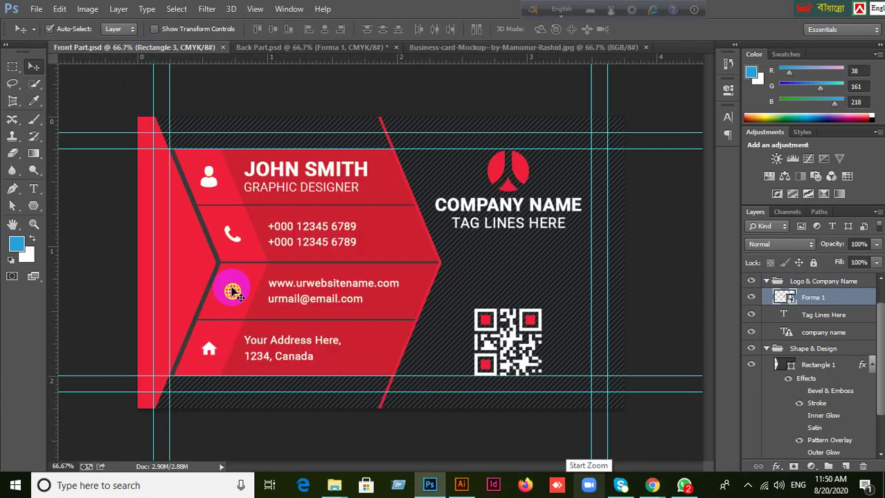
left_click(526, 184)
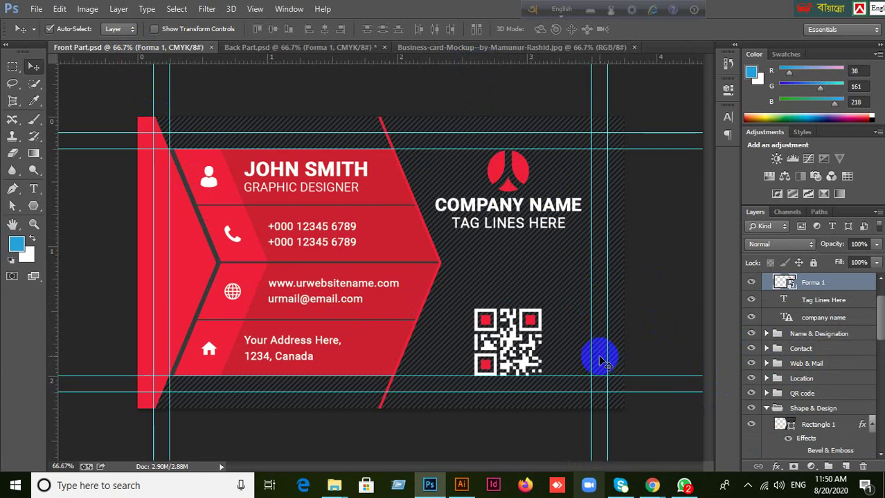
left_click(281, 48)
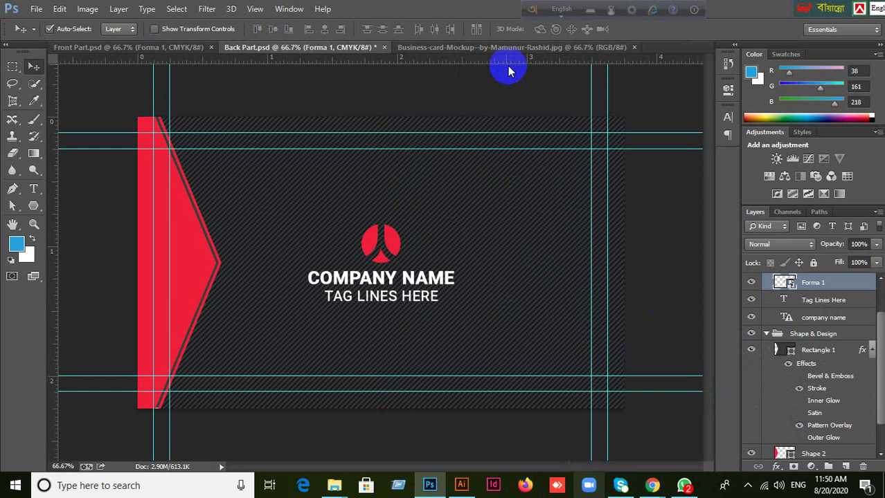
left_click(491, 49)
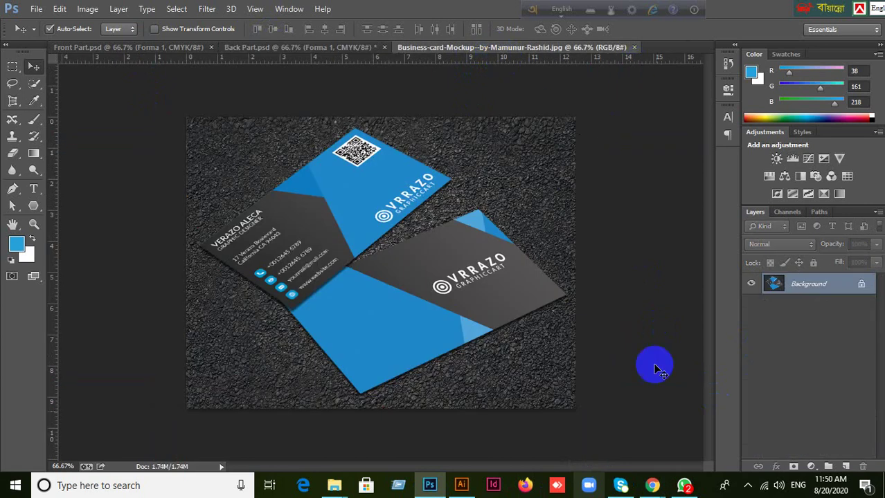
mouse_move(652, 485)
left_click(582, 414)
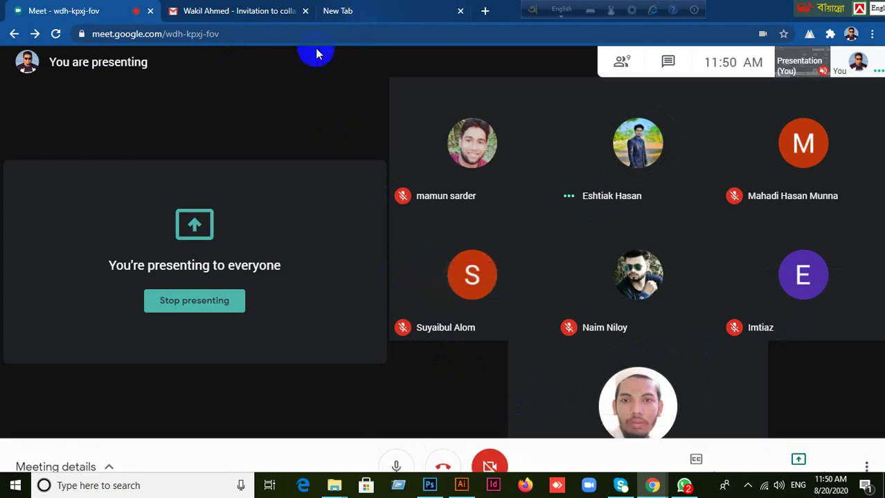
Close the blank new tab and minimize Chrome to get back to Photoshop.
left_click(276, 13)
left_click(392, 8)
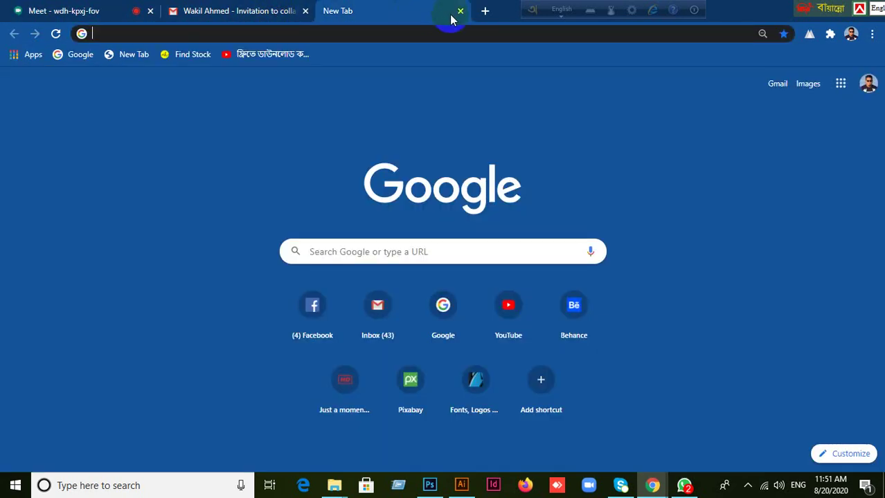
left_click(460, 12)
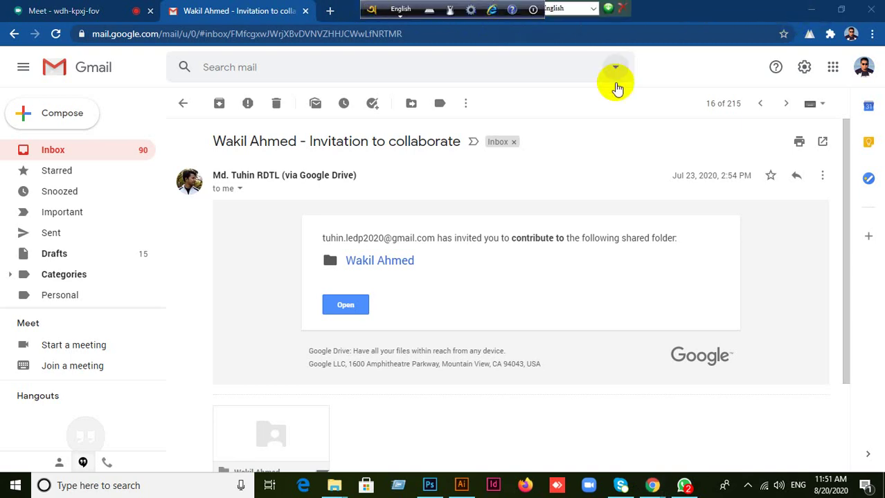
left_click(811, 10)
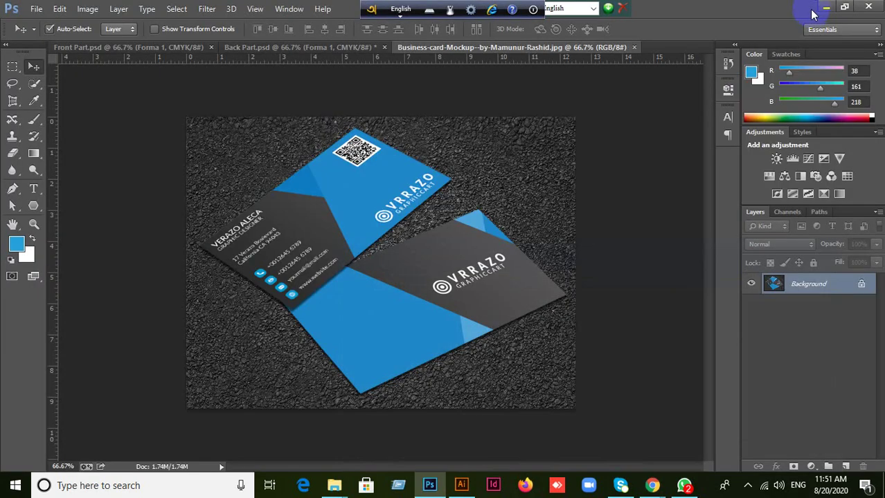
Compare Front Part.psd with Back Part.psd, finishing on the red Back Part card.
left_click(129, 52)
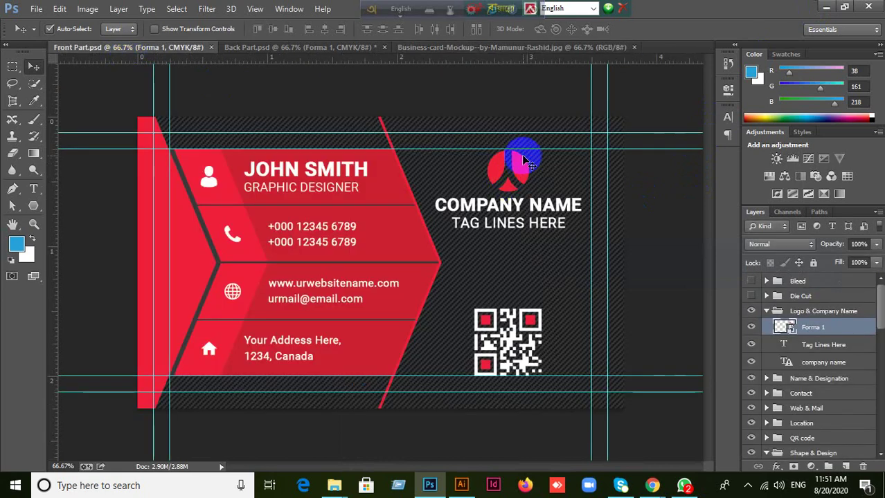
left_click_drag(500, 161, 538, 374)
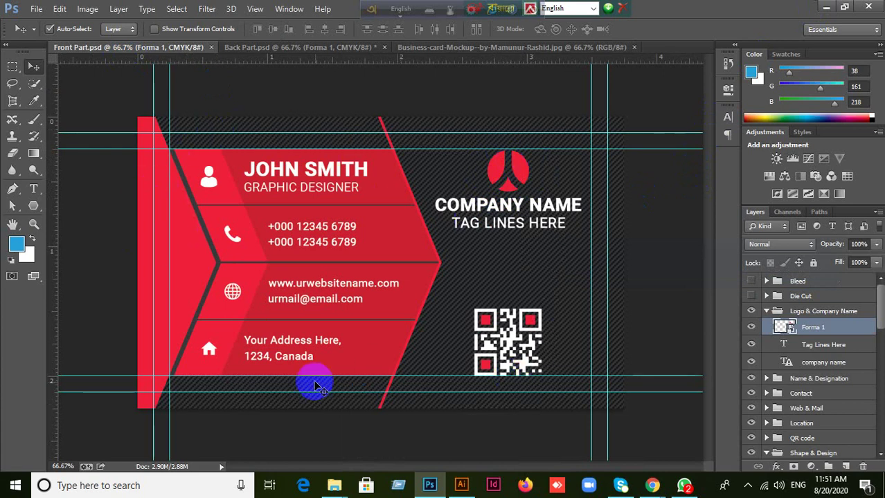
left_click(280, 49)
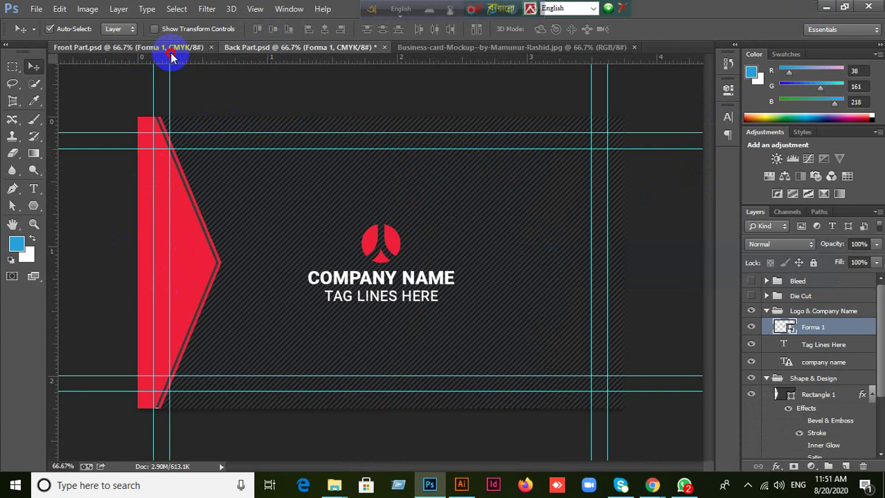
left_click(174, 50)
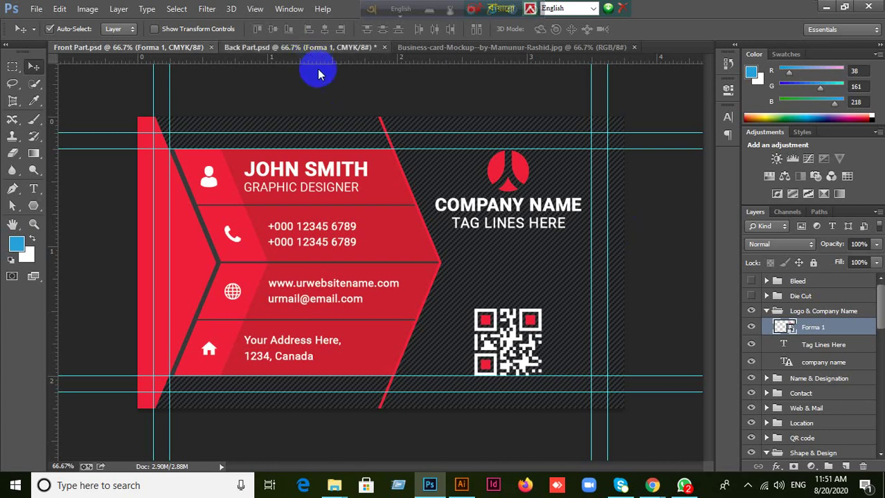
left_click(302, 47)
left_click_drag(388, 188, 392, 239)
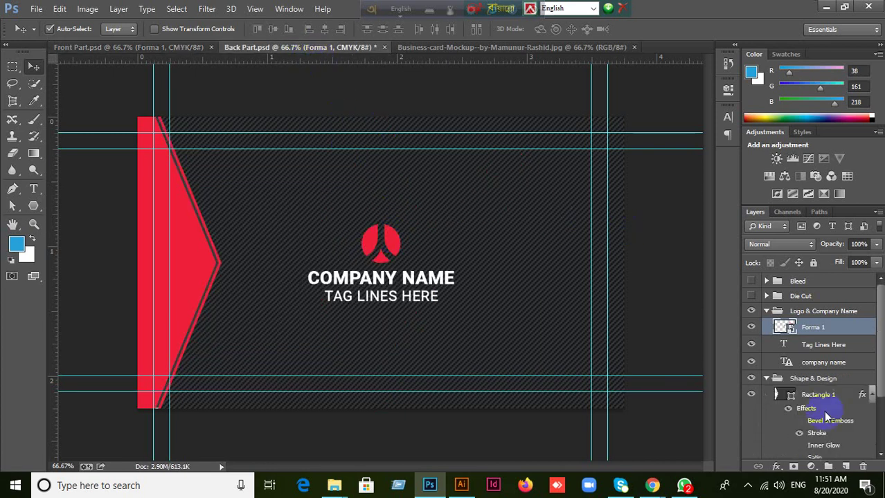
Fill the Forma 1 logo's smart-object contents with blue, then close them without keeping changes.
double_click(793, 332)
left_click(453, 204)
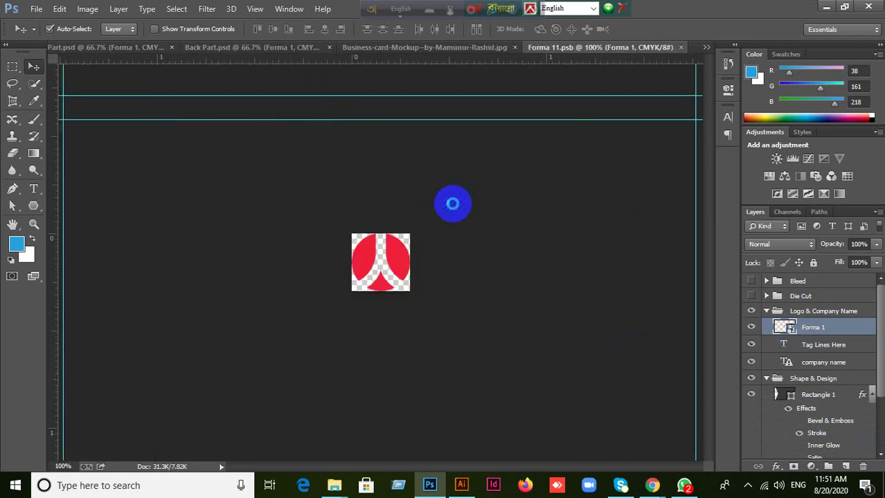
left_click(774, 290, "ctrl")
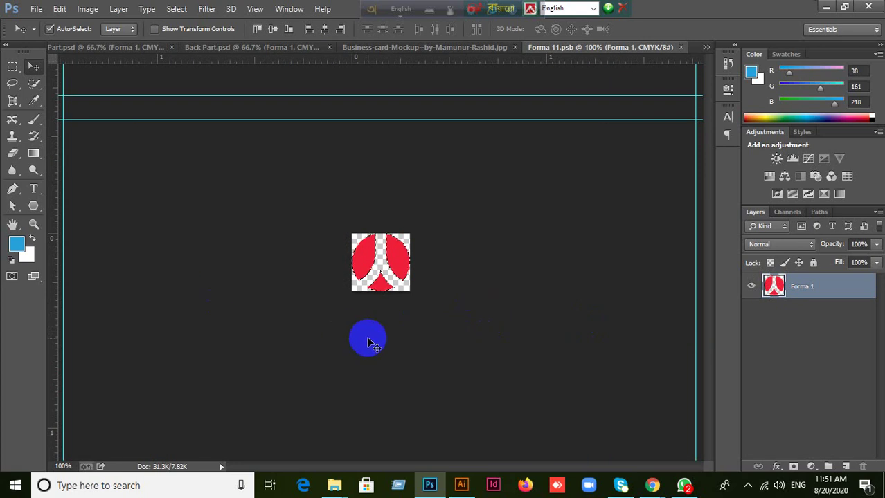
key("alt+BackSpace")
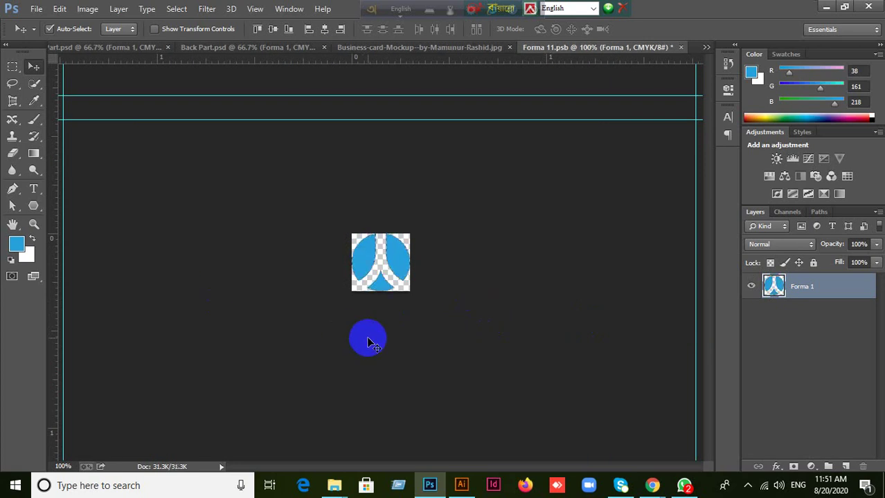
left_click(680, 47)
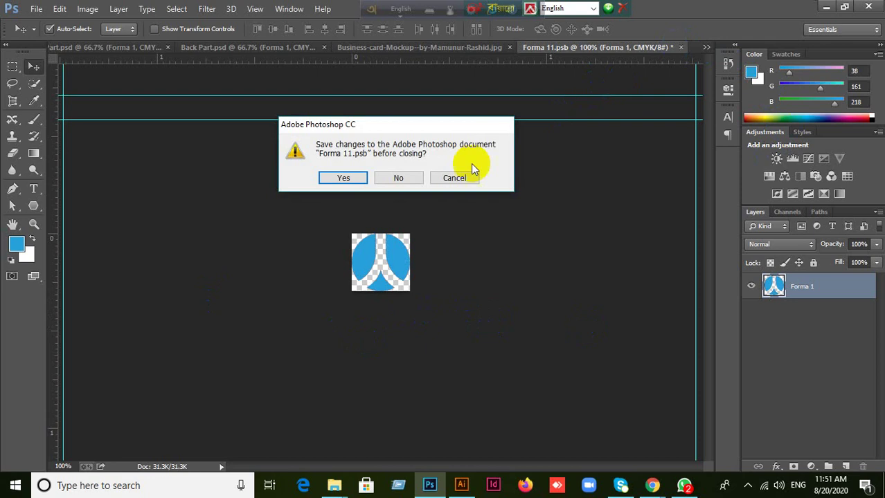
left_click(399, 178)
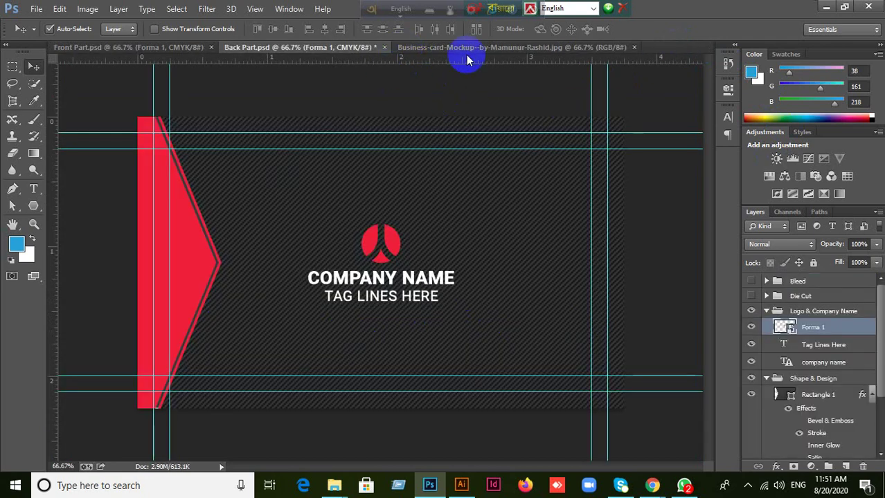
Glance at the business-card mockup document, then close it.
left_click(466, 47)
left_click(334, 49)
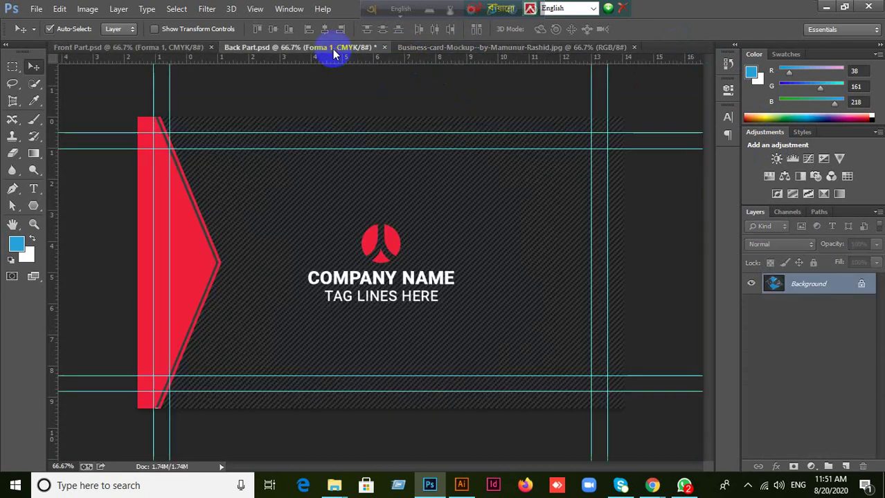
left_click(544, 49)
left_click(636, 47)
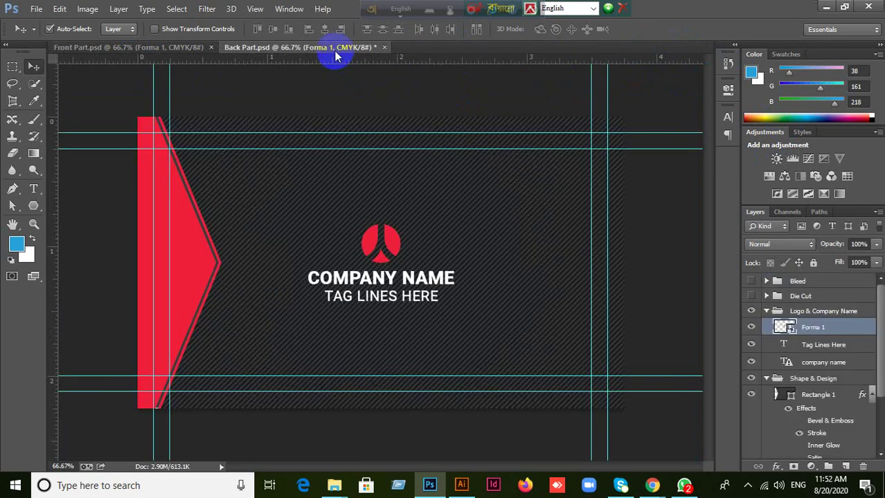
Refill the Forma 1 logo contents with blue and close them, keeping the blue fill.
left_click(793, 332)
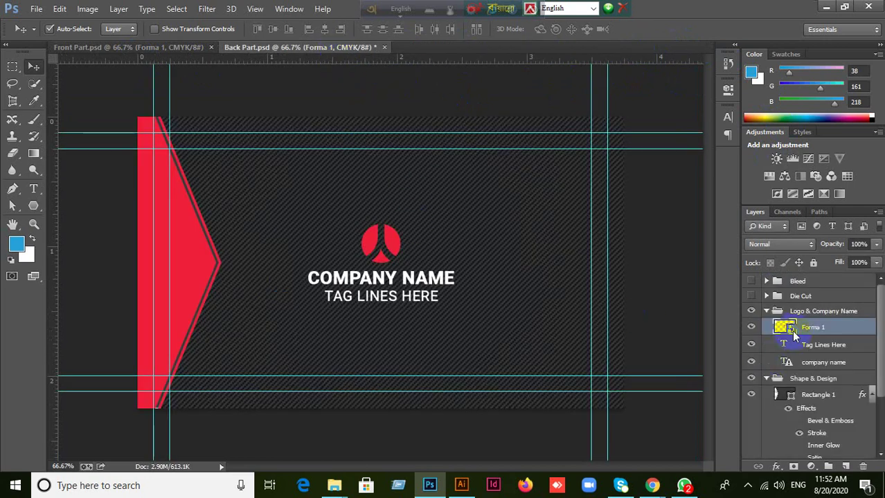
double_click(791, 331)
left_click(444, 205)
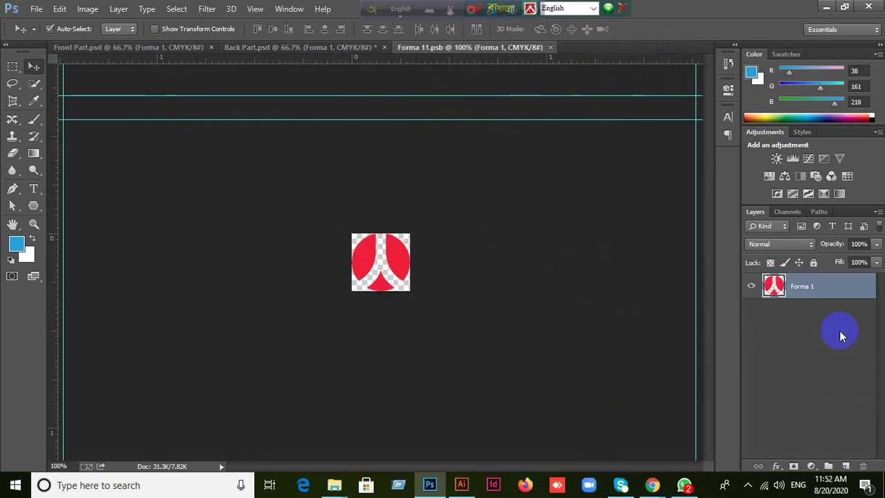
left_click(775, 286, "ctrl")
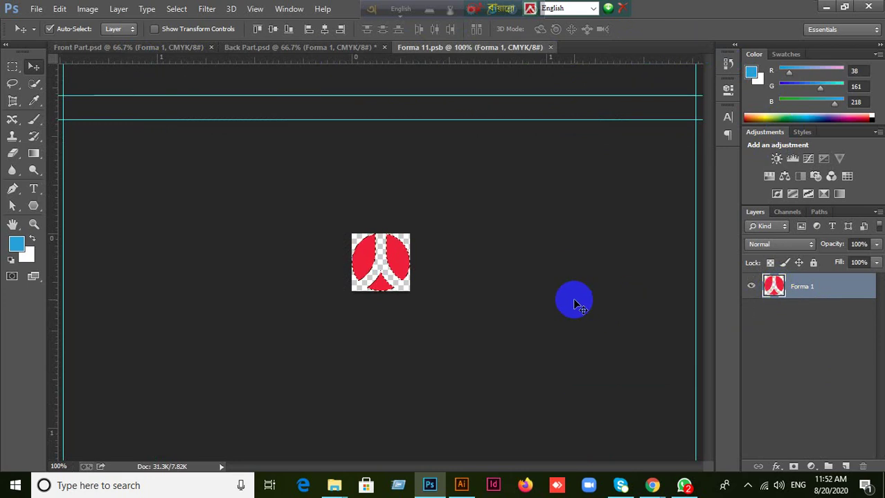
key("alt+BackSpace")
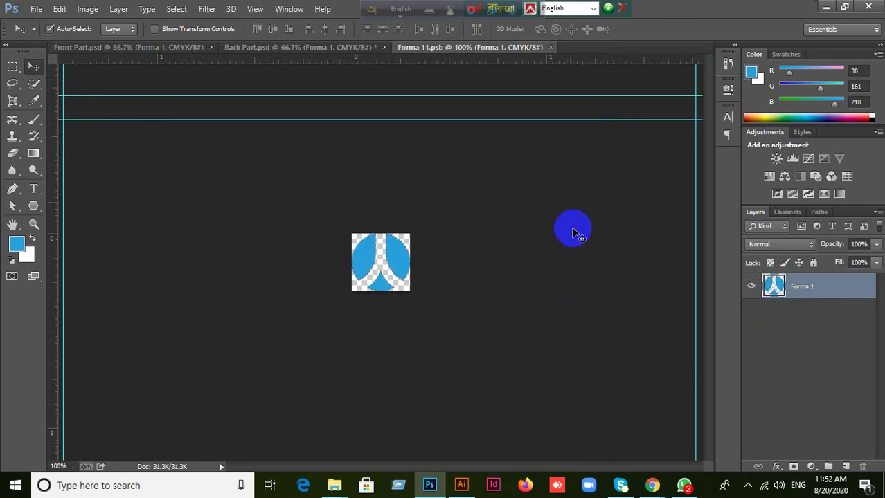
left_click(549, 47)
left_click(389, 261)
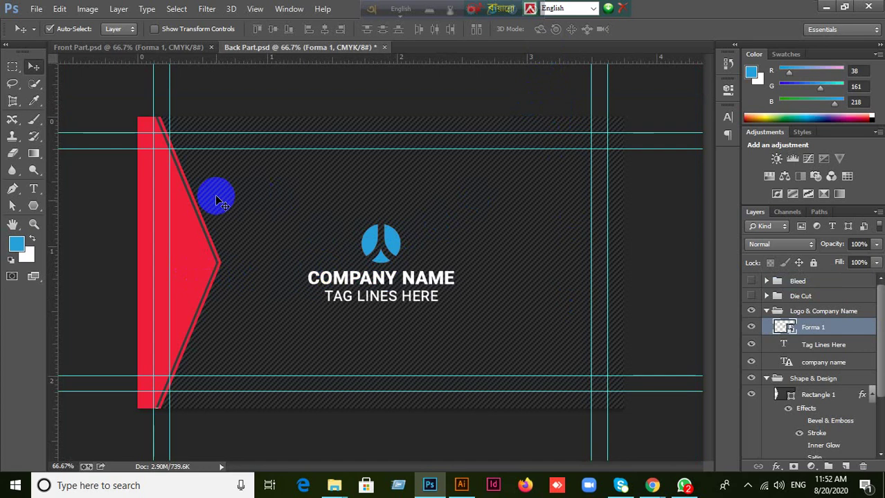
Fill the red arrow shape with the logo's blue (RGB 38,161,218).
left_click(194, 271)
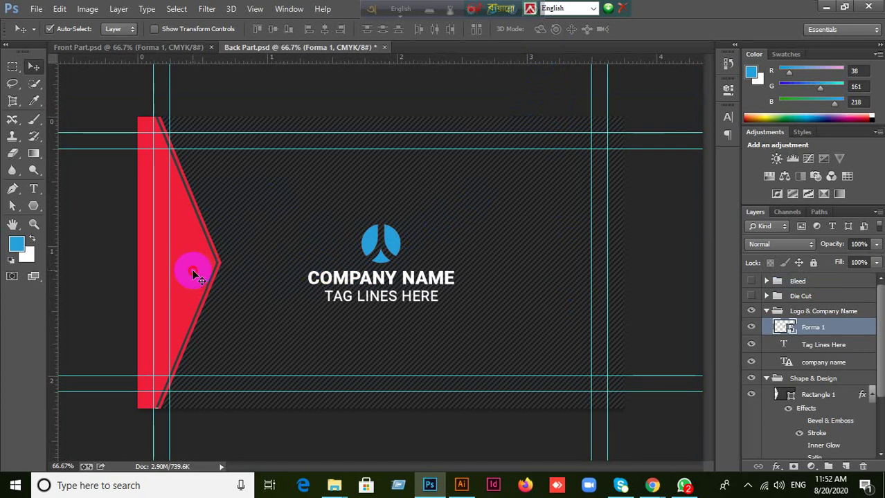
left_click(786, 452)
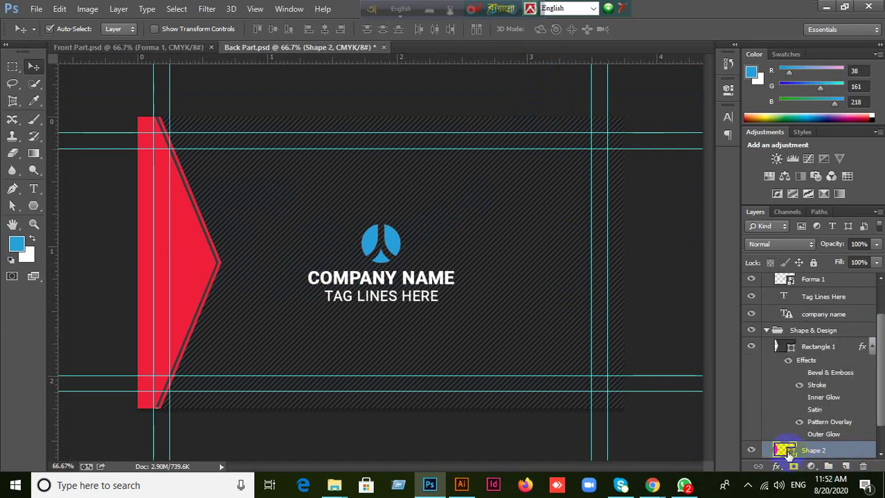
left_click(787, 452)
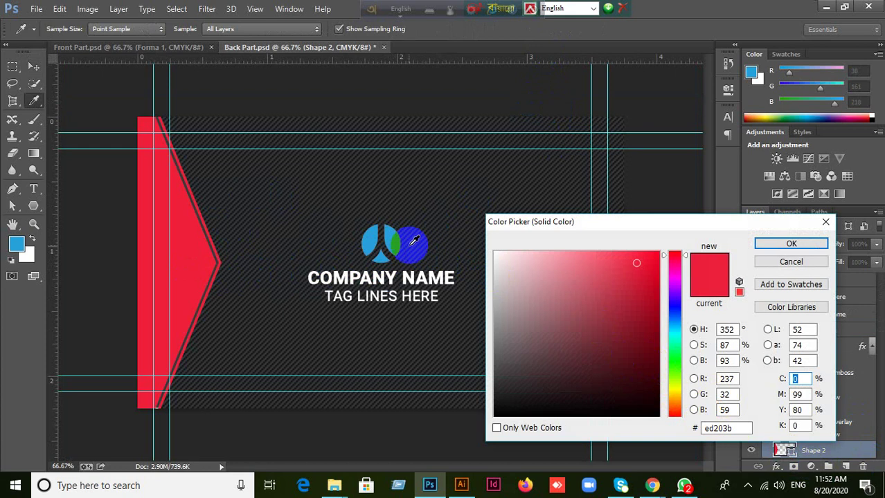
left_click(412, 242)
left_click(791, 244)
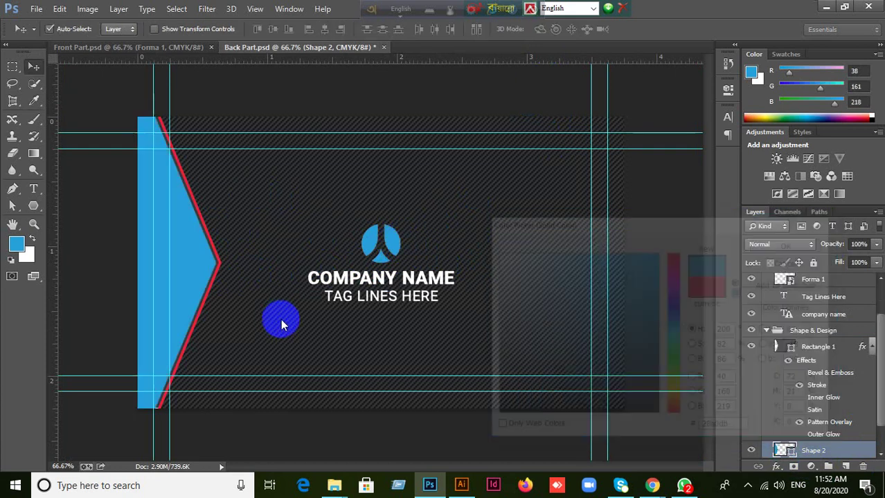
Check the striped Rectangle 1 background by toggling its visibility and reviewing its Pattern Overlay settings.
left_click(207, 297)
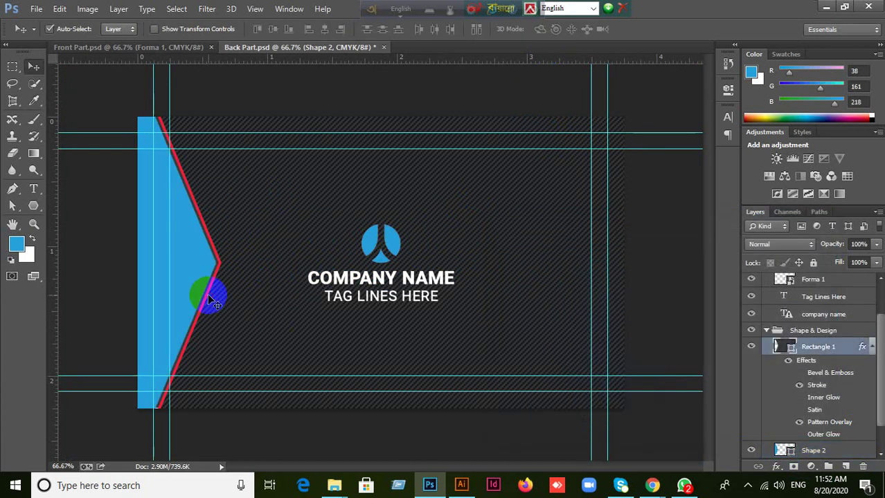
left_click(751, 348)
left_click(752, 348)
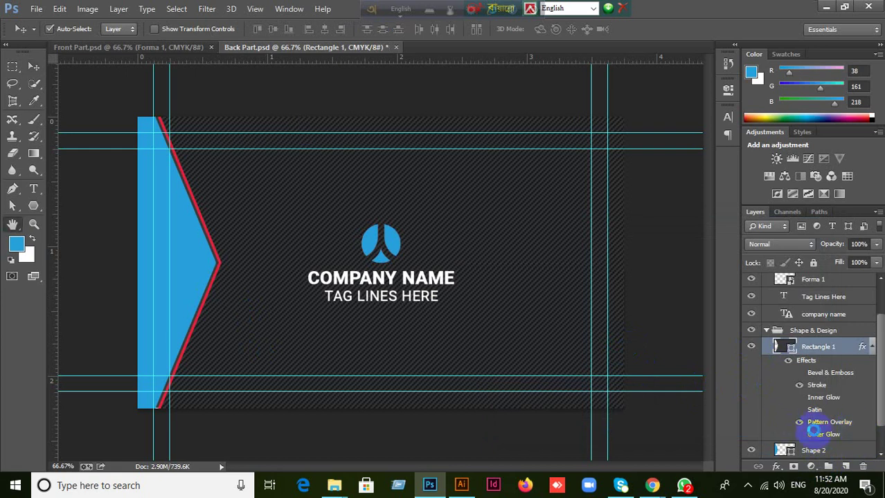
double_click(820, 423)
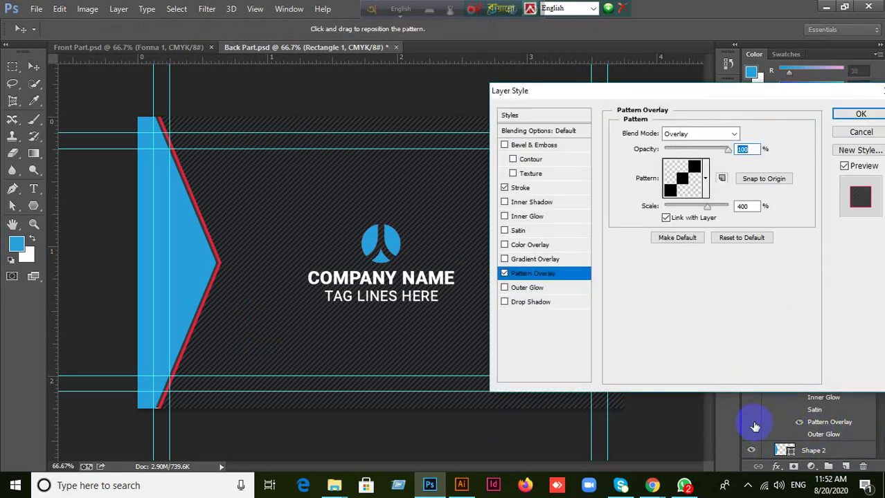
left_click(861, 114)
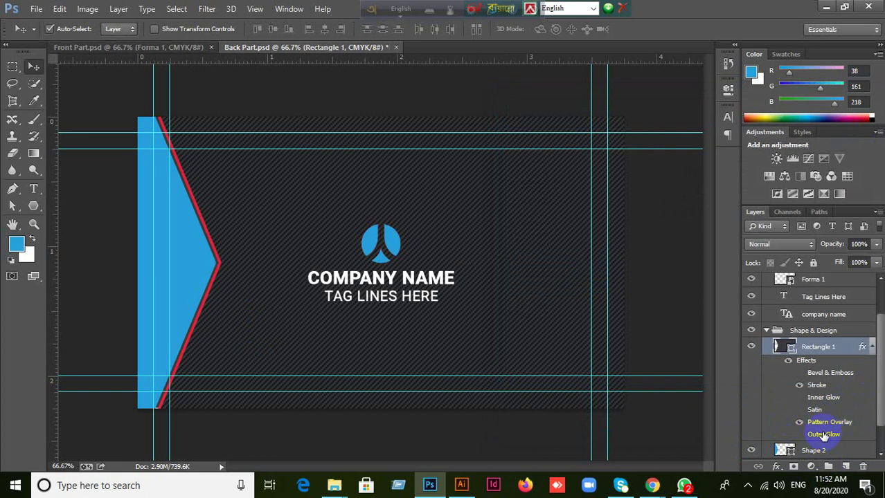
scroll(827, 432, "down", 2)
scroll(830, 428, "down", 1)
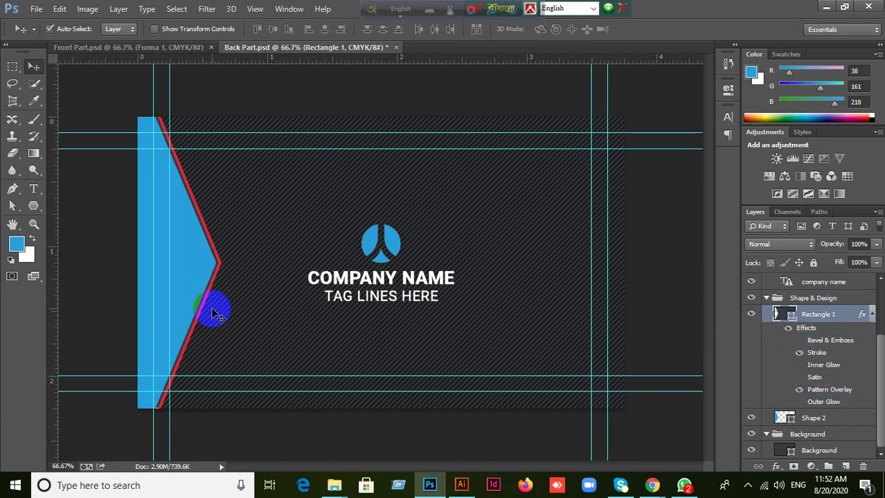
In Front Part.psd, fill the Forma 1 logo's contents with blue and deselect.
left_click(128, 48)
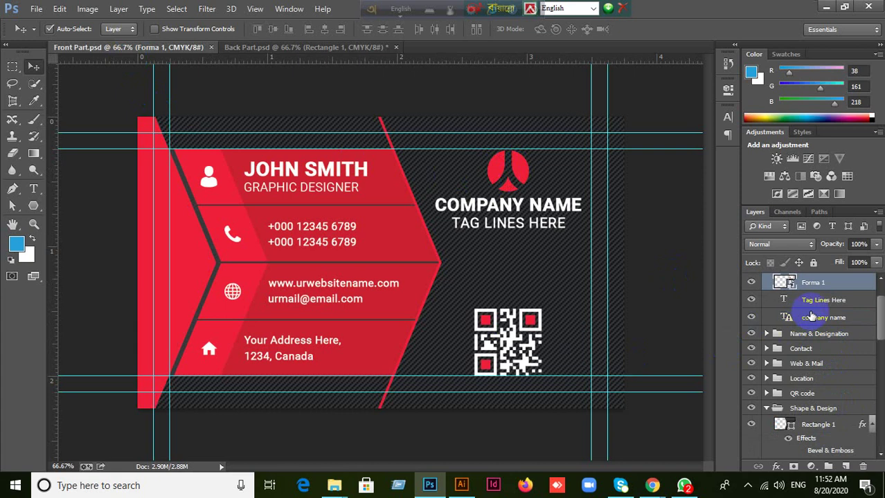
double_click(785, 283)
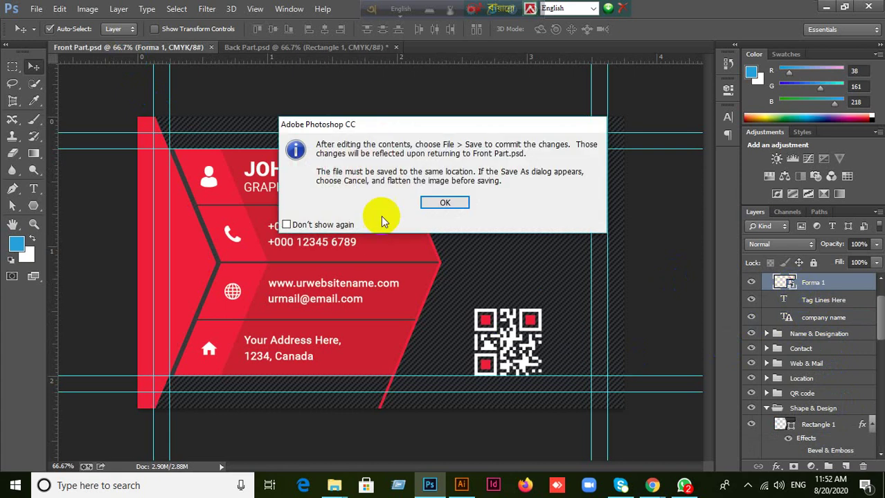
left_click(444, 202)
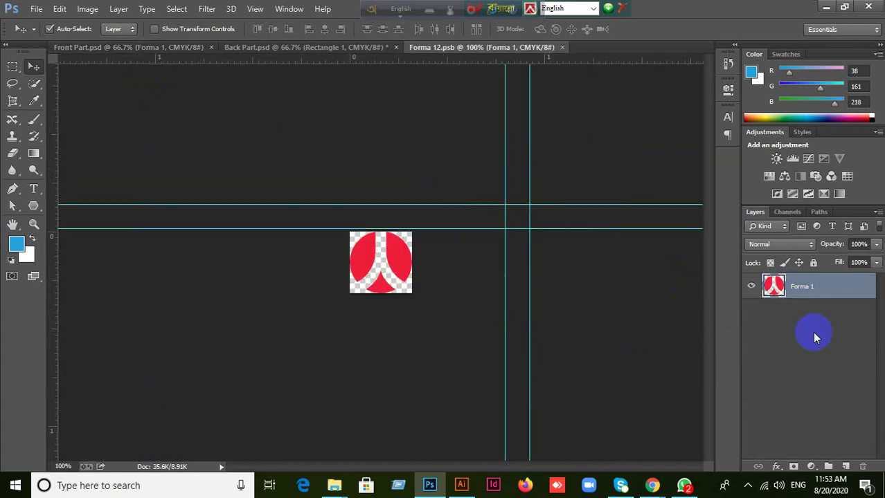
left_click(780, 290)
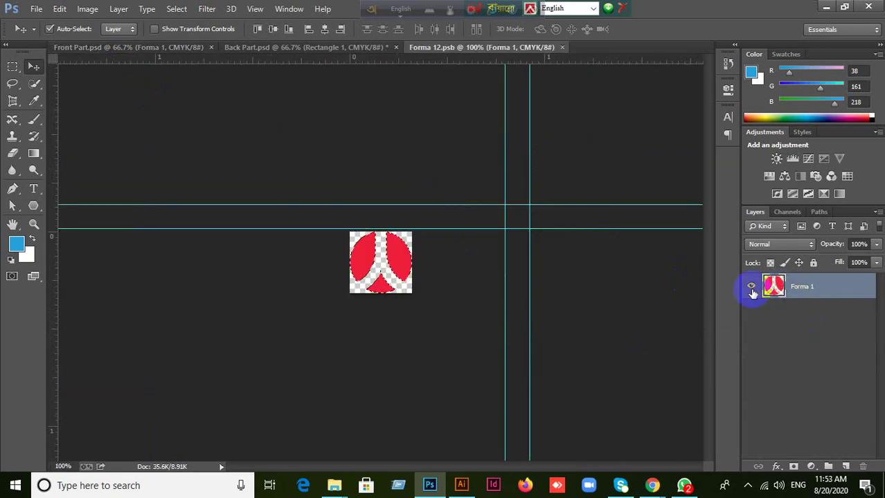
key("alt+Delete")
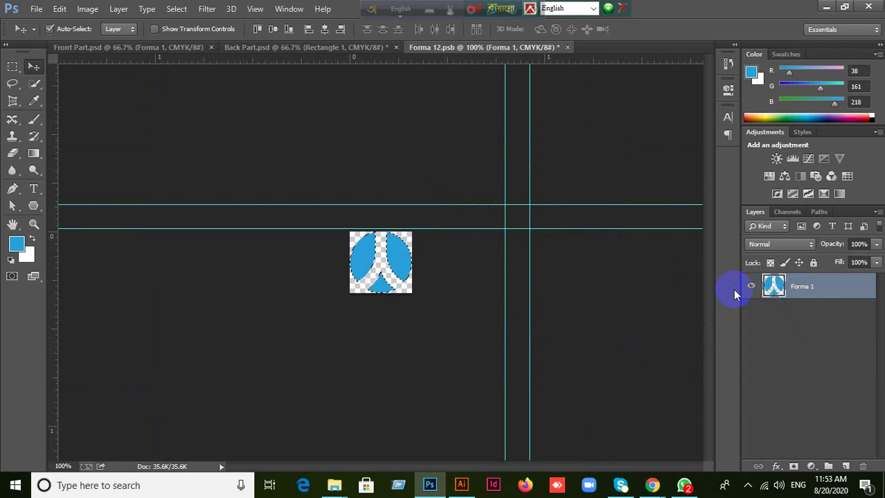
key("ctrl+d")
Compare the front card, back card and logo contents to confirm the blue logo.
left_click(164, 49)
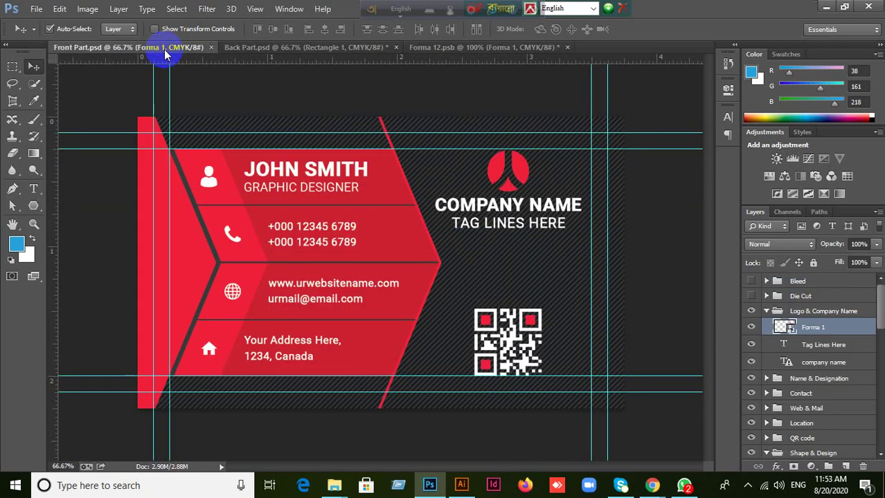
left_click(262, 50)
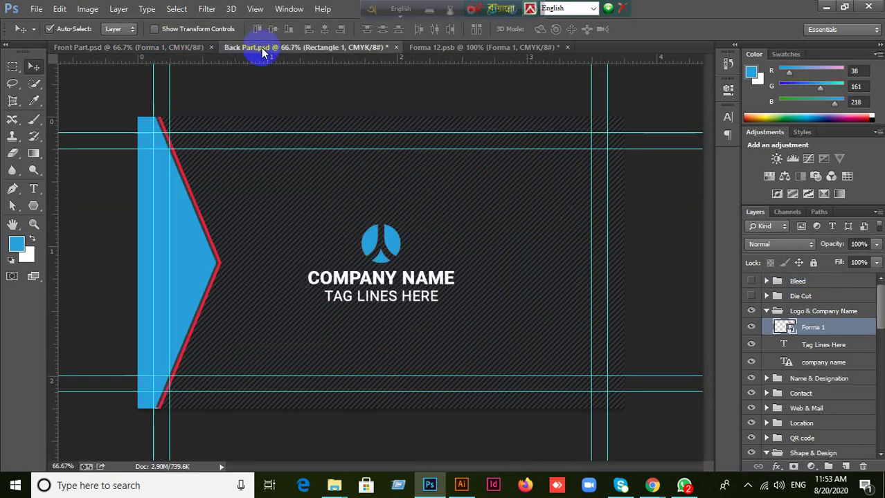
left_click(132, 50)
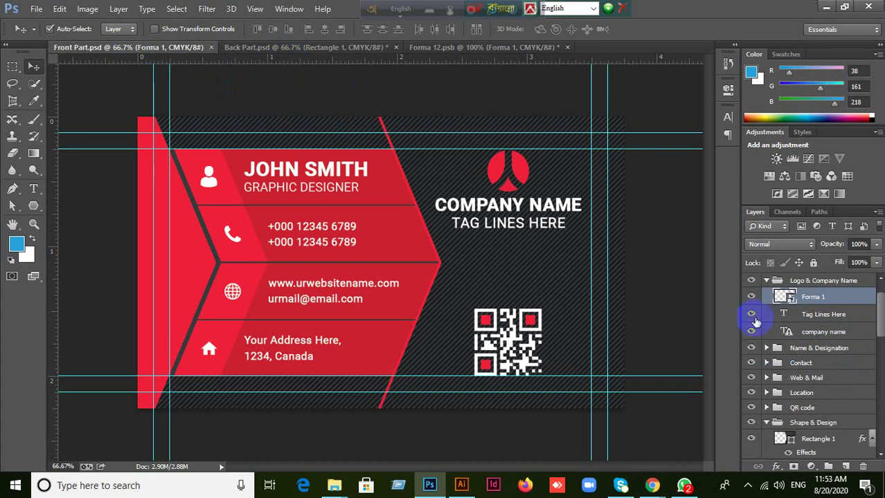
left_click(465, 48)
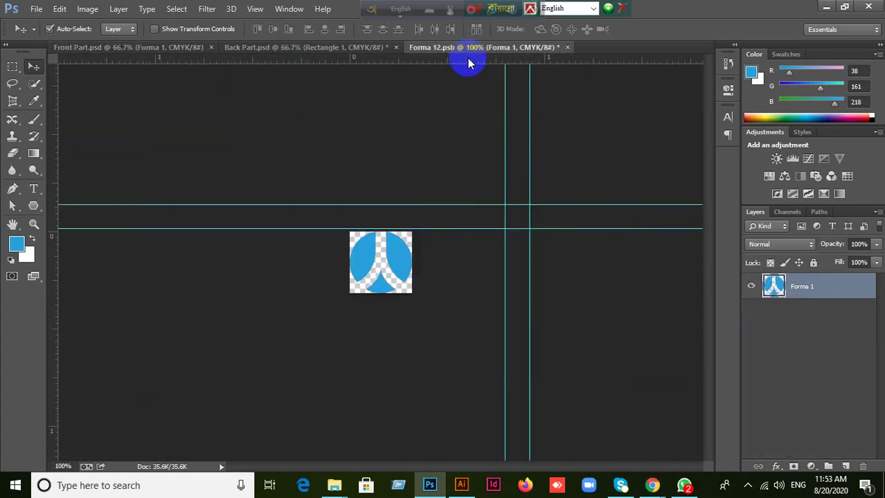
left_click(132, 48)
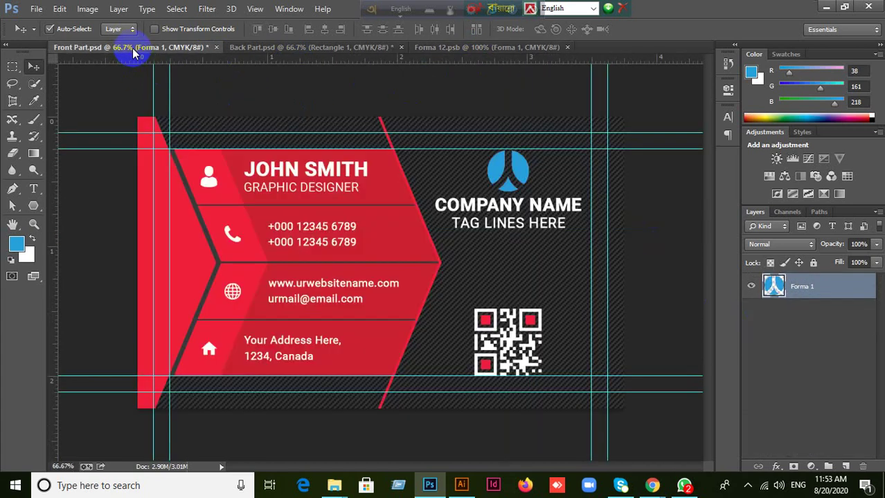
Recolour the web band's globe panel with the logo blue, then a slightly brighter blue.
left_click(391, 248)
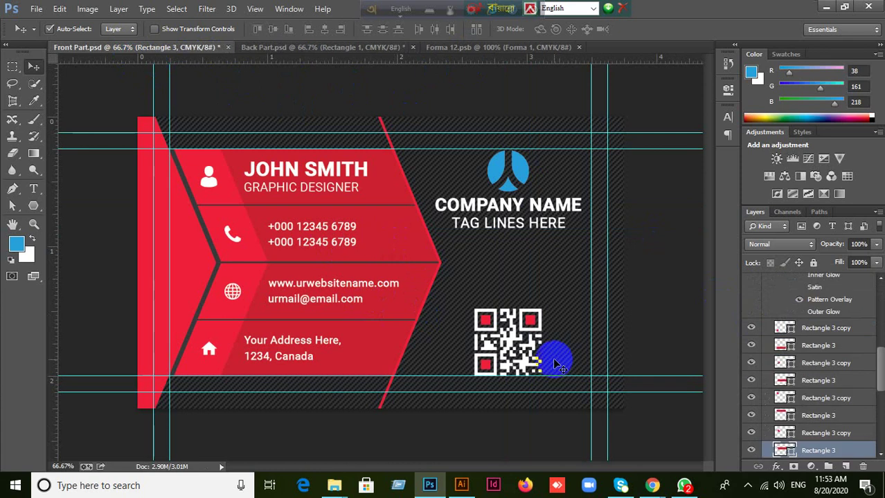
left_click(217, 225)
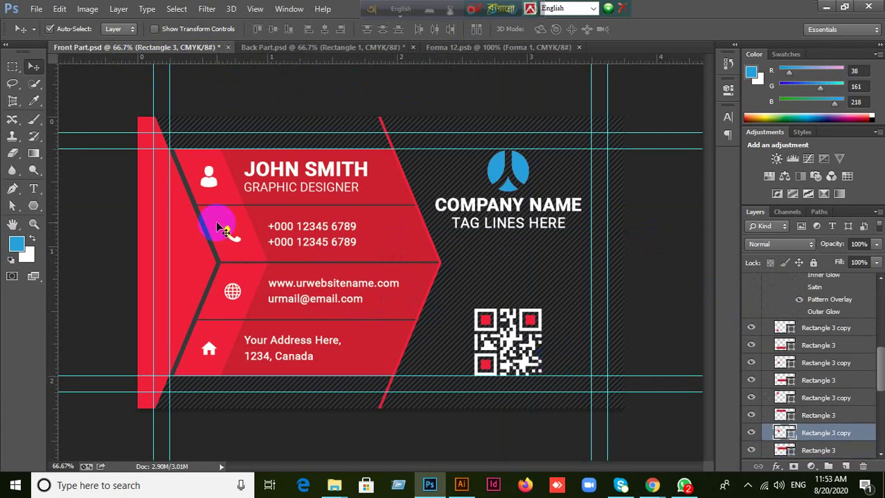
left_click(229, 316)
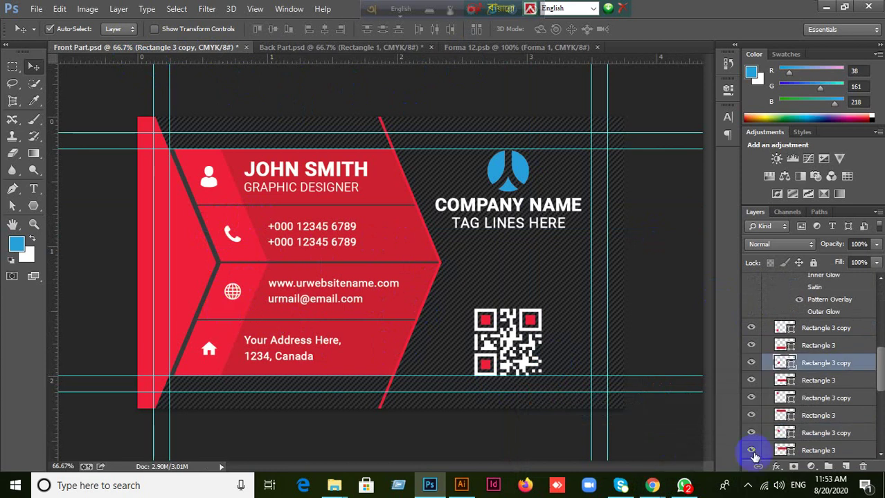
double_click(790, 369)
left_click(520, 168)
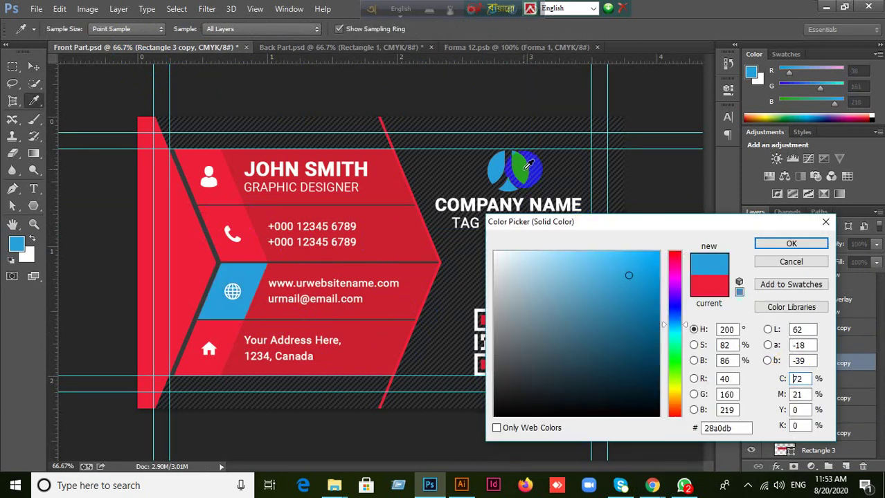
left_click(791, 243)
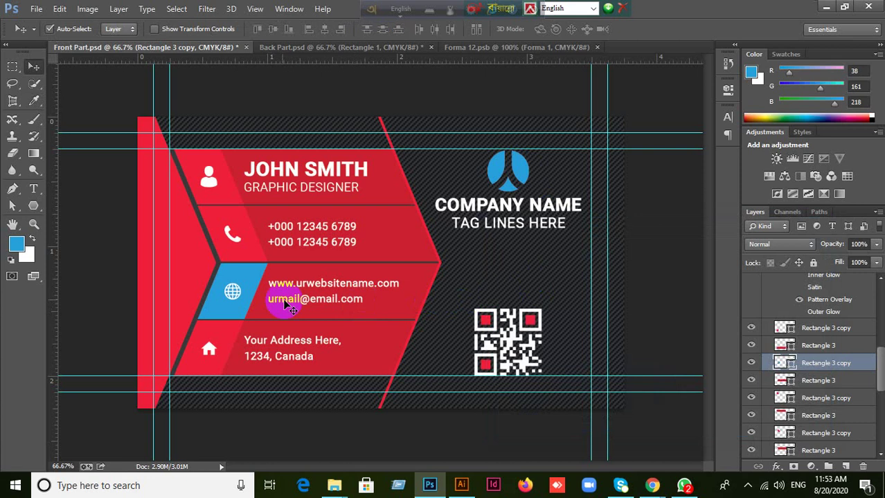
left_click(245, 282)
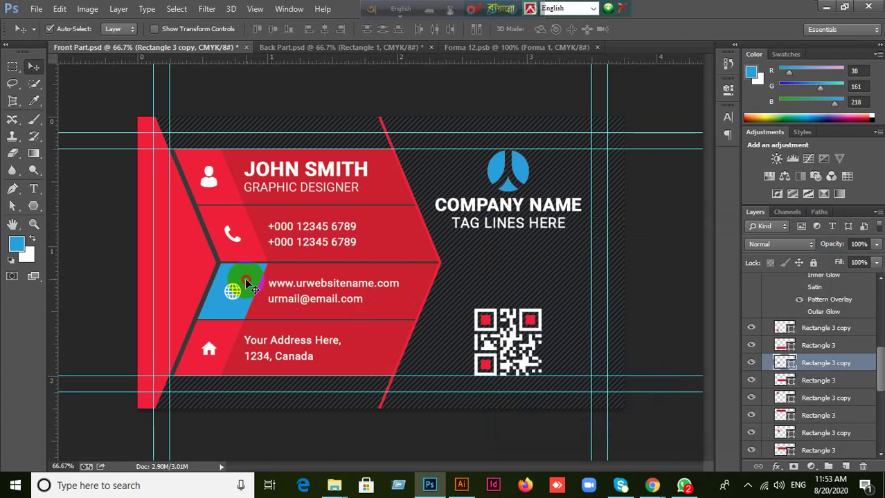
double_click(789, 363)
left_click(632, 270)
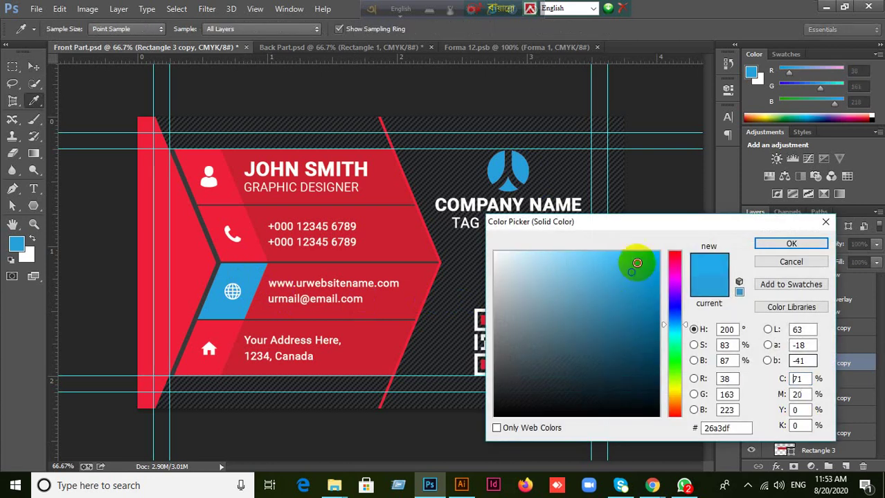
left_click(791, 244)
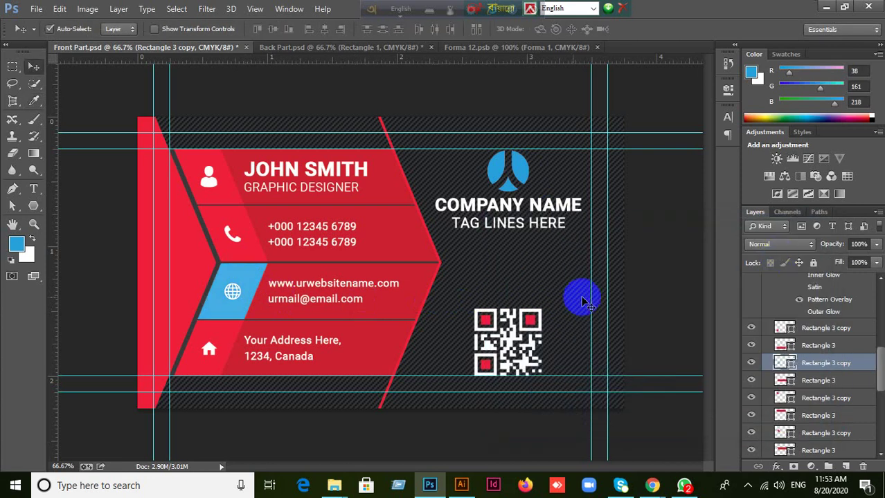
Fill the web-and-mail band with the logo's blue and begin recolouring the next red band.
left_click(413, 292)
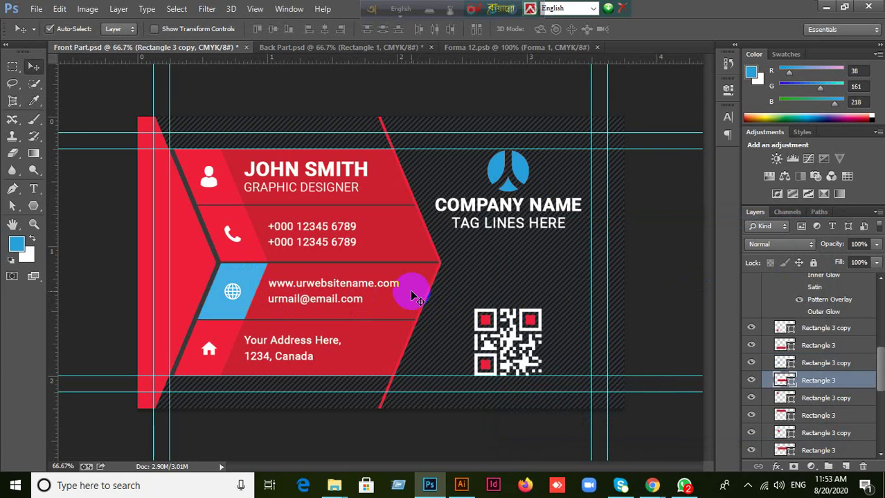
double_click(790, 380)
left_click(527, 166)
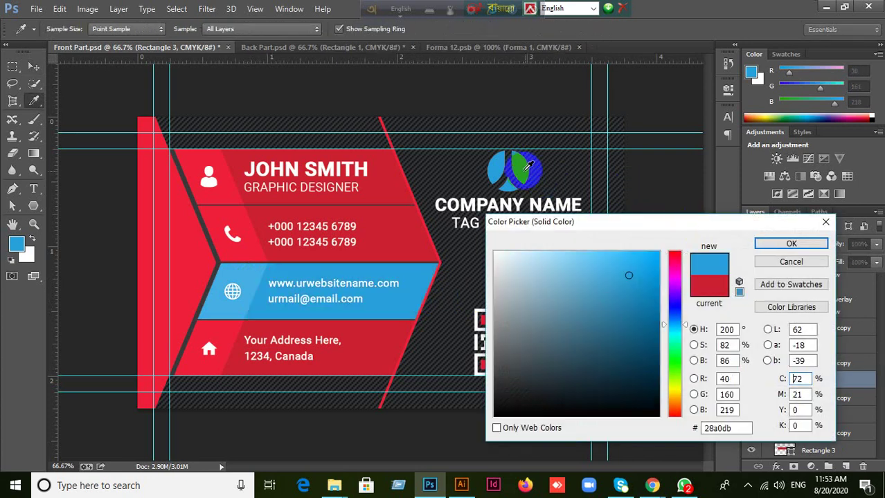
left_click(791, 244)
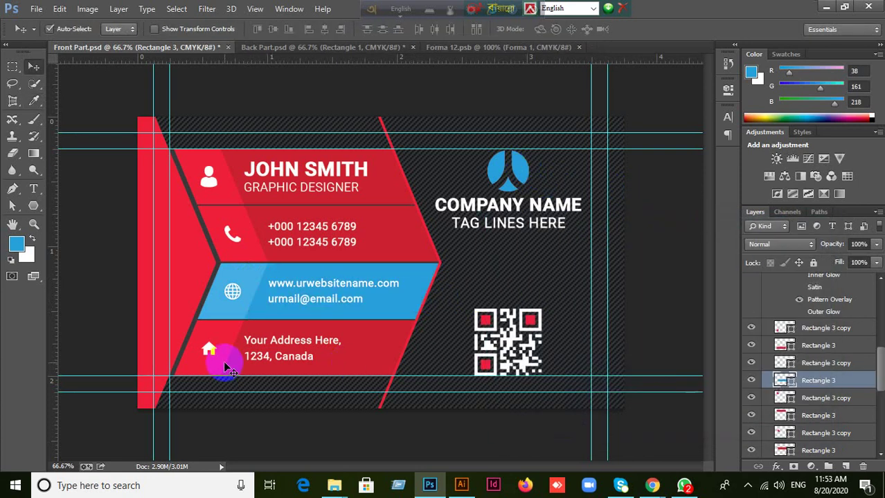
left_click(220, 361)
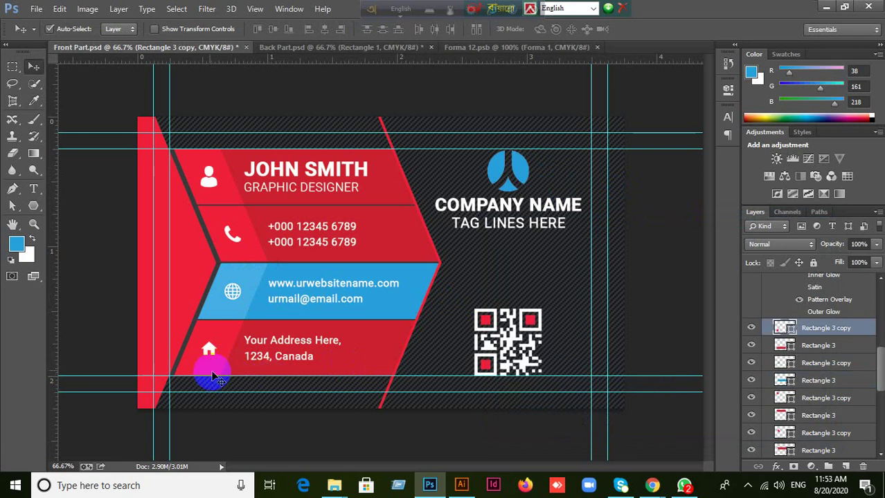
double_click(789, 329)
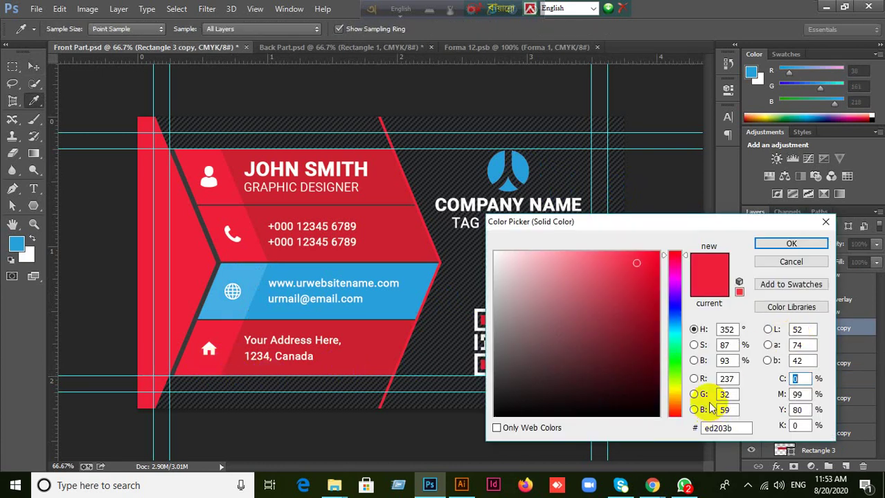
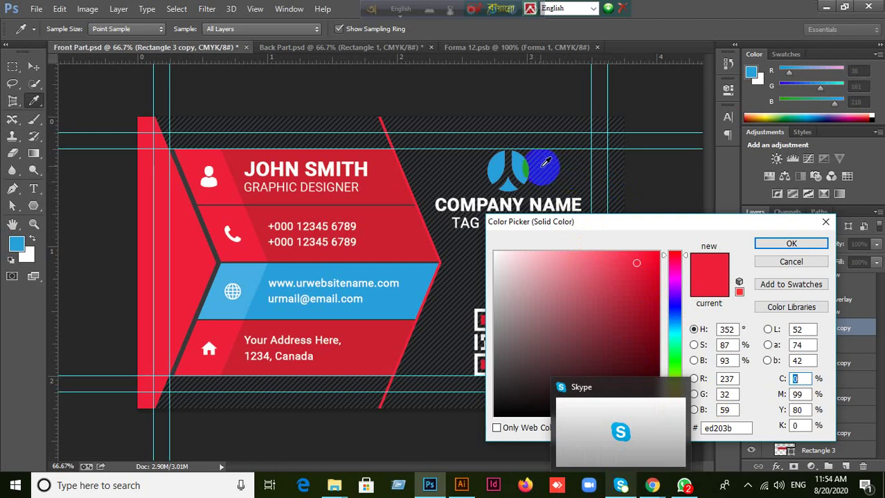
Fill the current band and then the address band with the sampled logo blue.
left_click(528, 162)
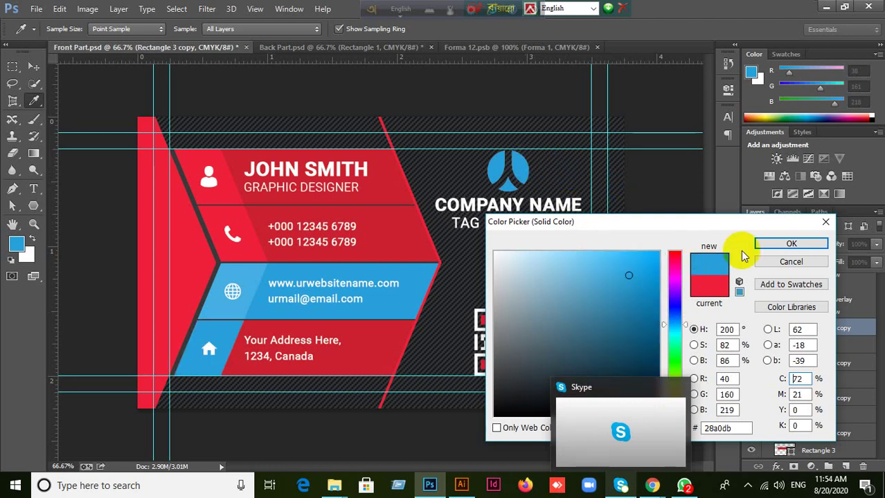
left_click(779, 243)
left_click(409, 365)
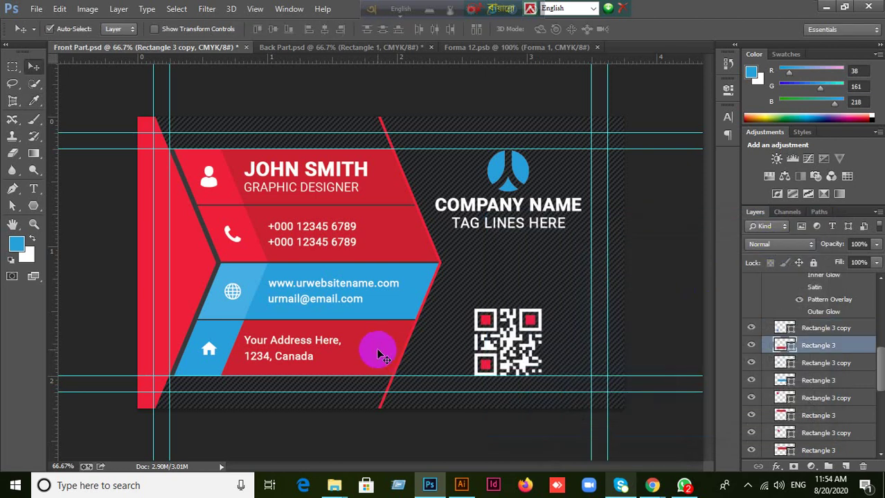
double_click(789, 349)
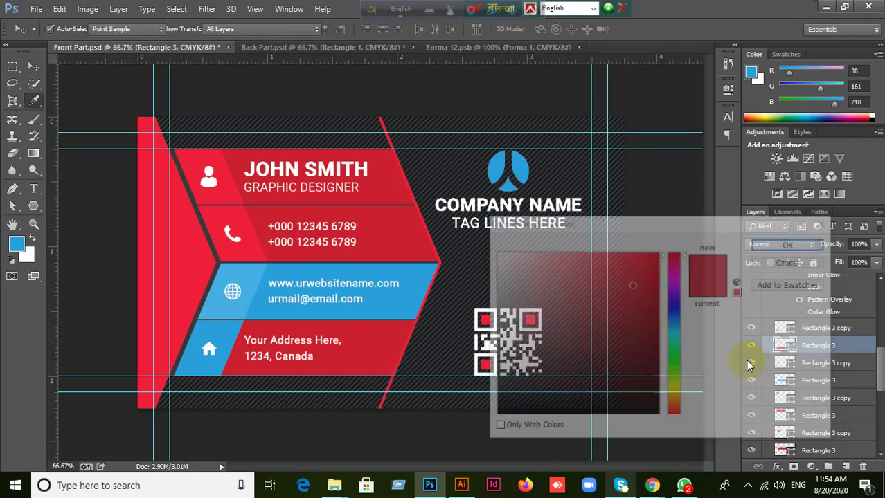
left_click(520, 163)
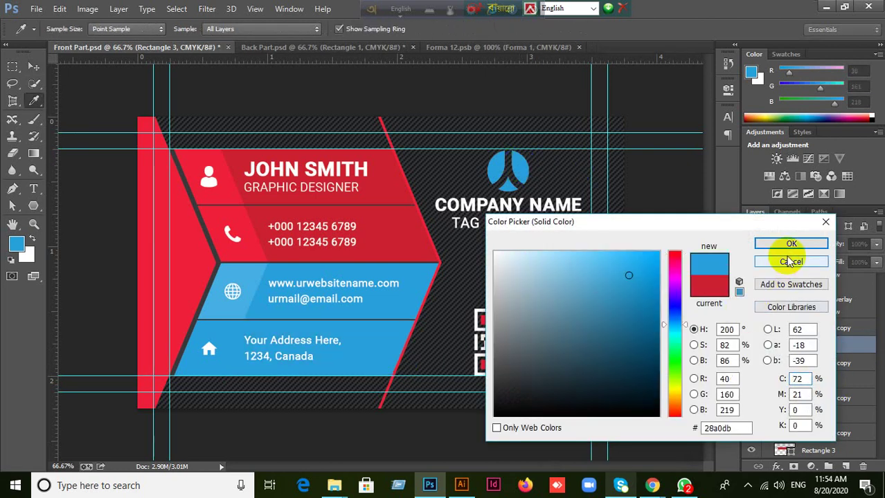
left_click(792, 244)
Recolour Rectangle 3 copy with the lighter card blue, then select the phone band and Rectangle 3.
left_click(198, 344)
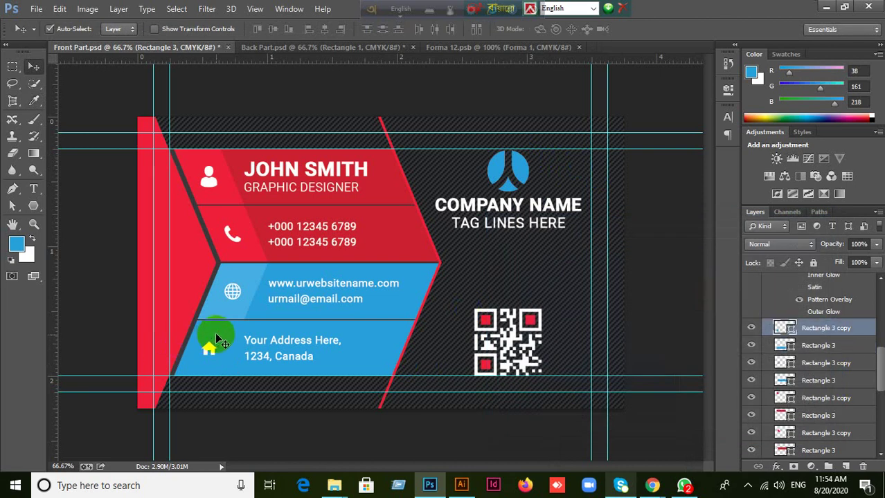
double_click(792, 330)
left_click(234, 290)
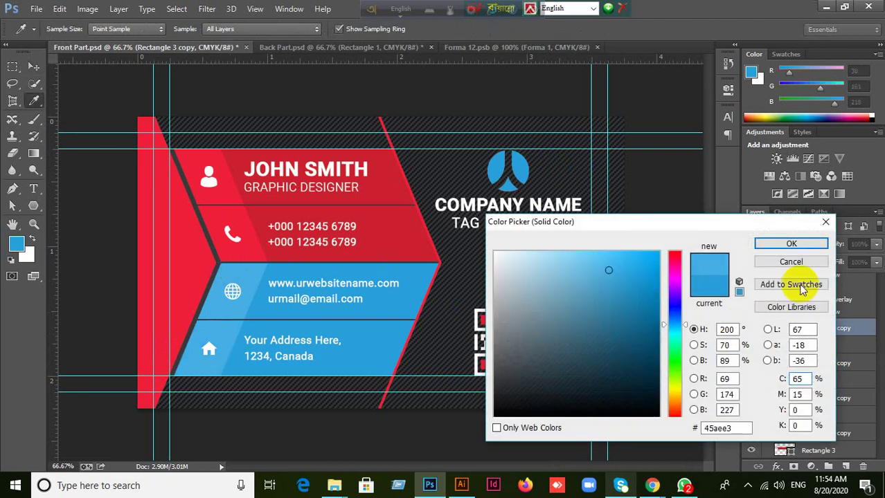
left_click(775, 245)
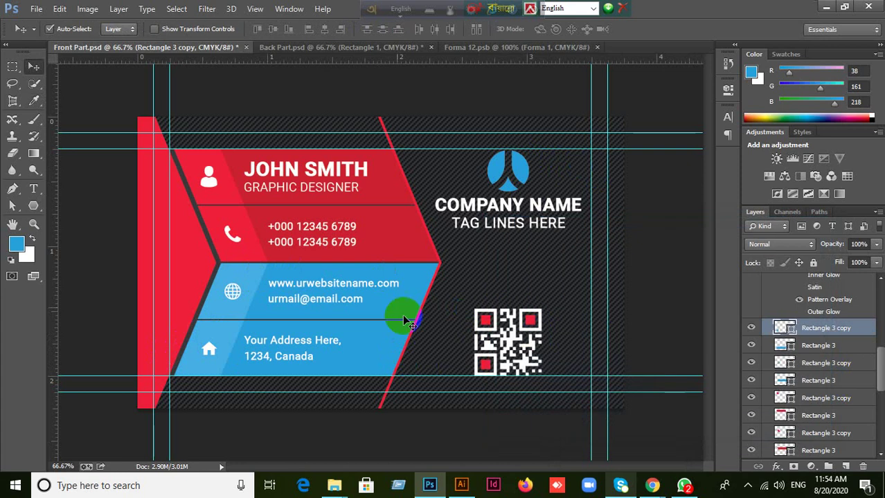
left_click(371, 247)
left_click(352, 184)
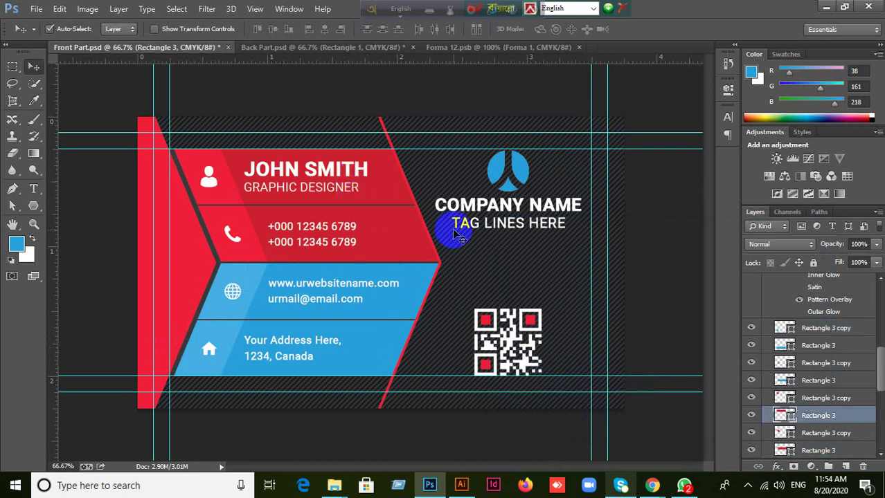
Open the business card mockup JPG from the desktop in Photoshop and zoom in on it.
left_click(827, 8)
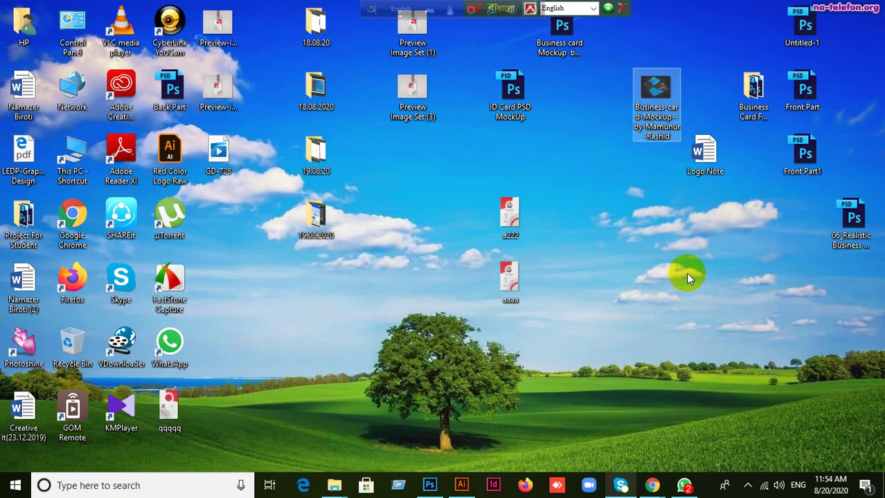
left_click_drag(651, 107, 672, 152)
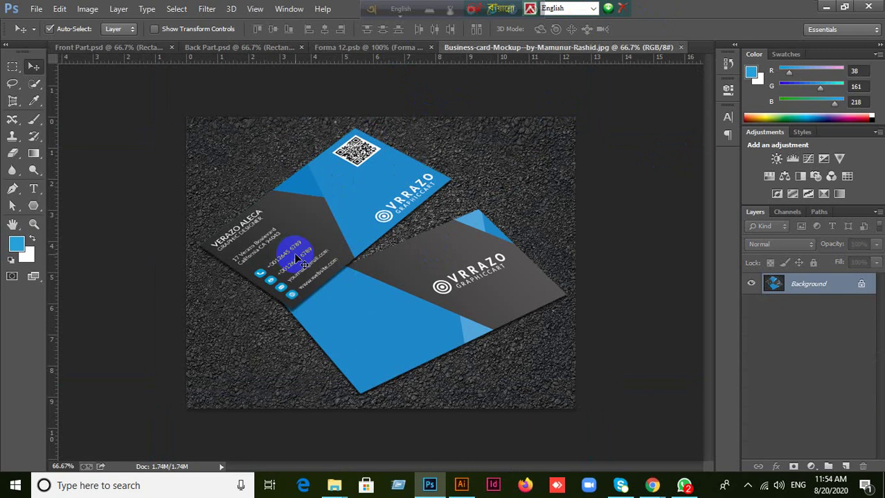
mouse_move(652, 480)
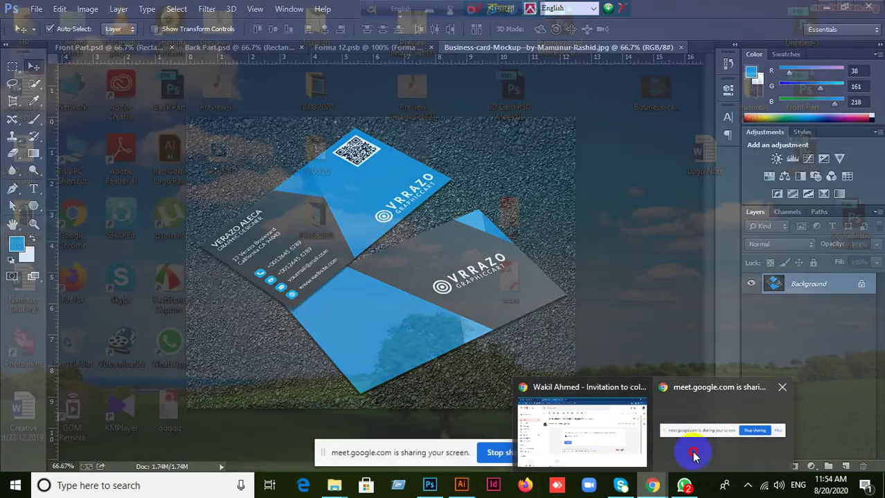
left_click(694, 455)
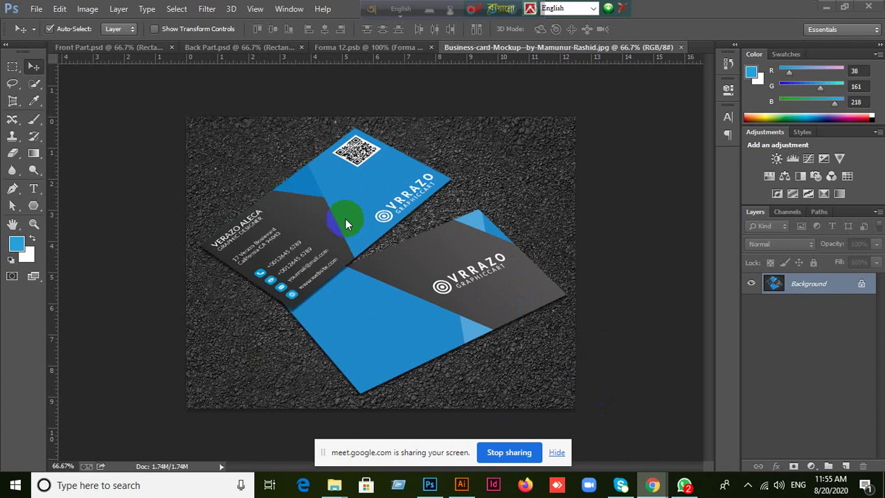
scroll(418, 303, "up", 1)
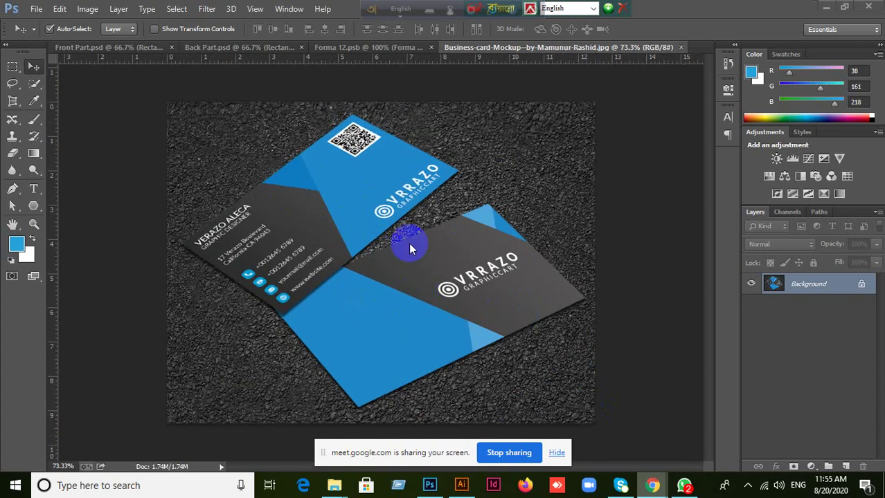
scroll(450, 291, "up", 1)
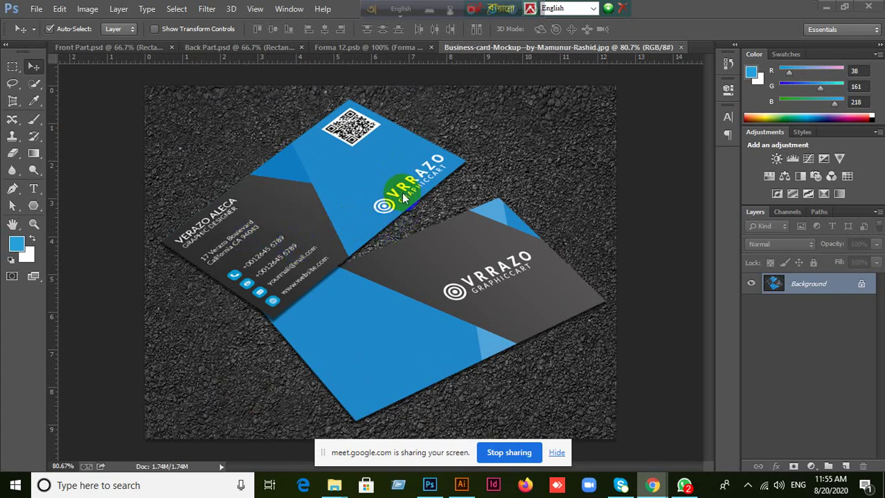
scroll(403, 198, "up", 1)
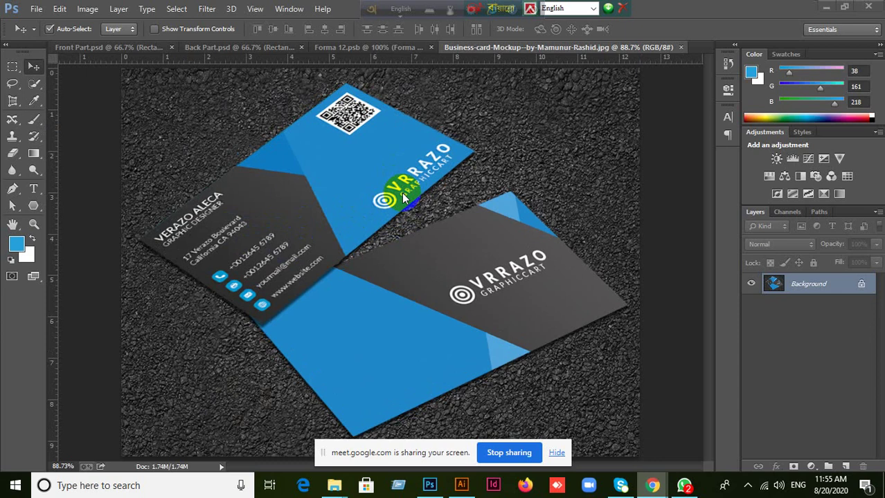
scroll(402, 195, "down", 1)
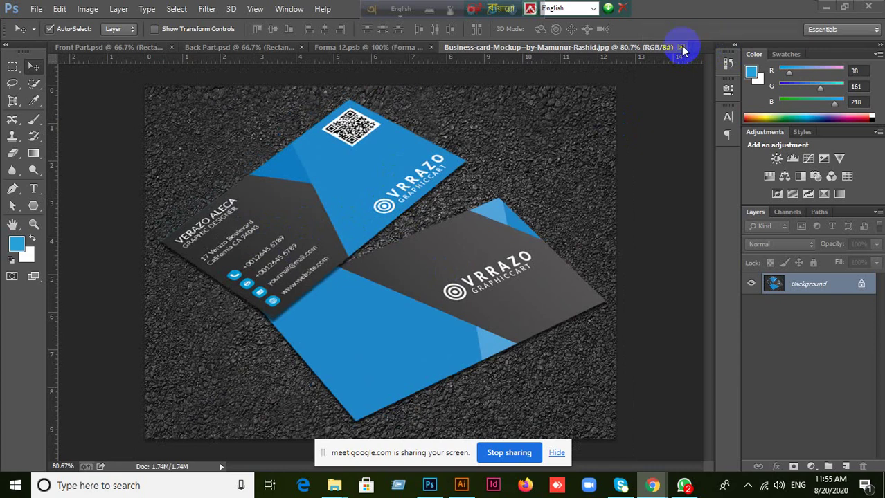
Close the mockup, Forma 12 logo, Front Part and Back Part without saving, then choose File > New.
left_click(682, 48)
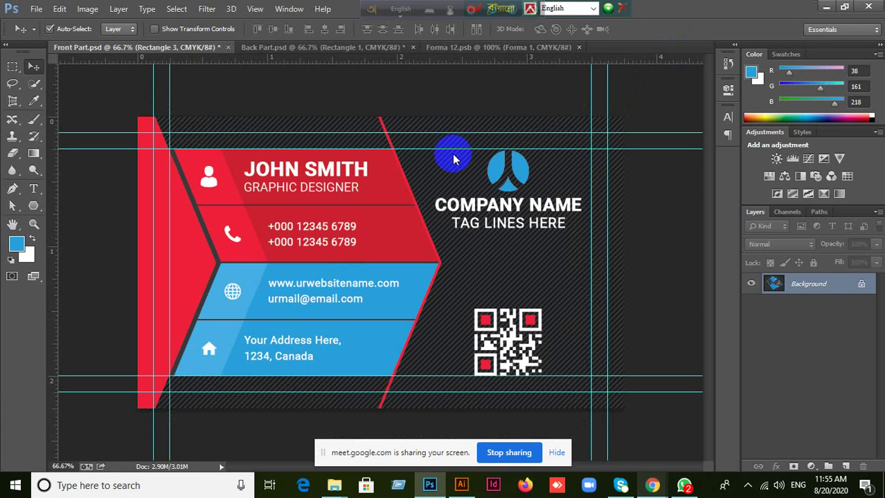
left_click(439, 48)
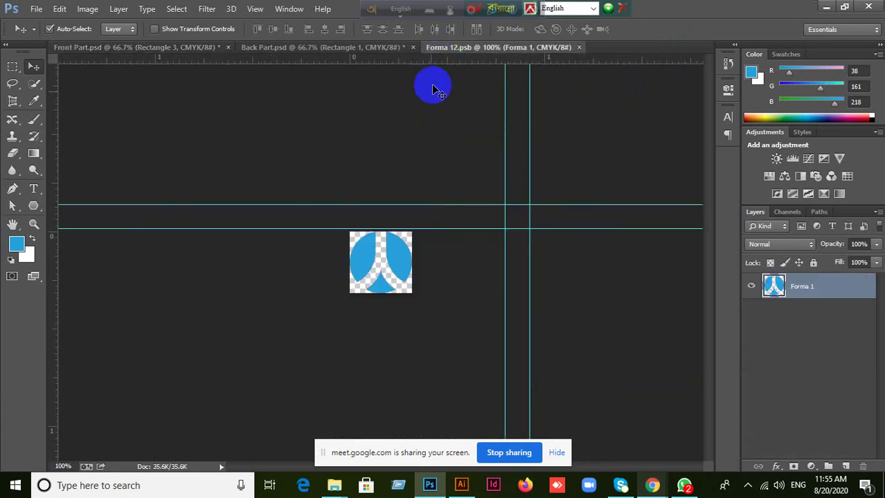
left_click(578, 48)
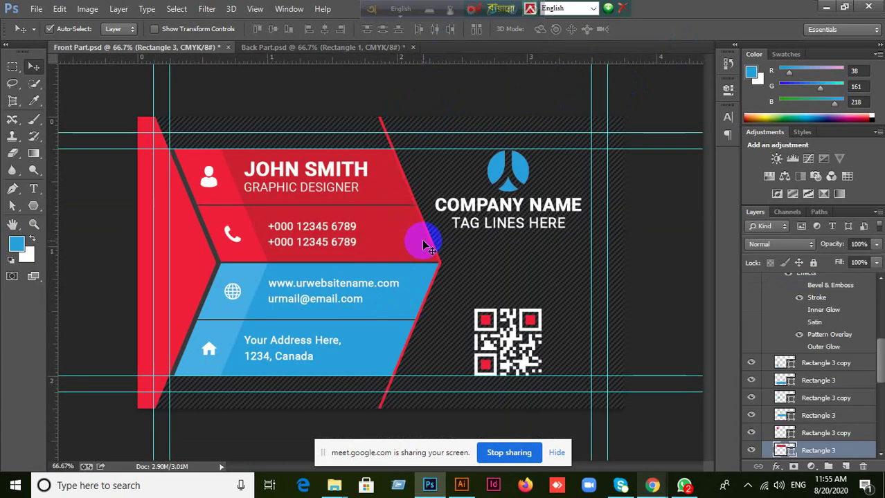
left_click(228, 47)
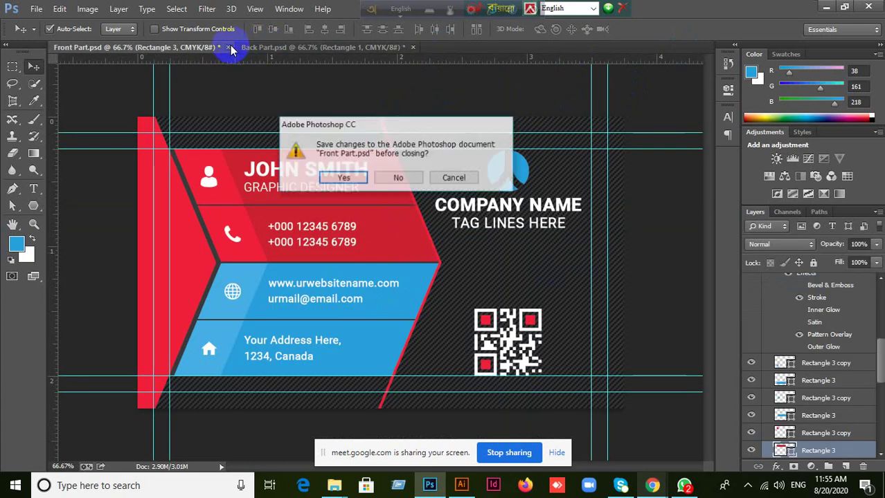
left_click(397, 180)
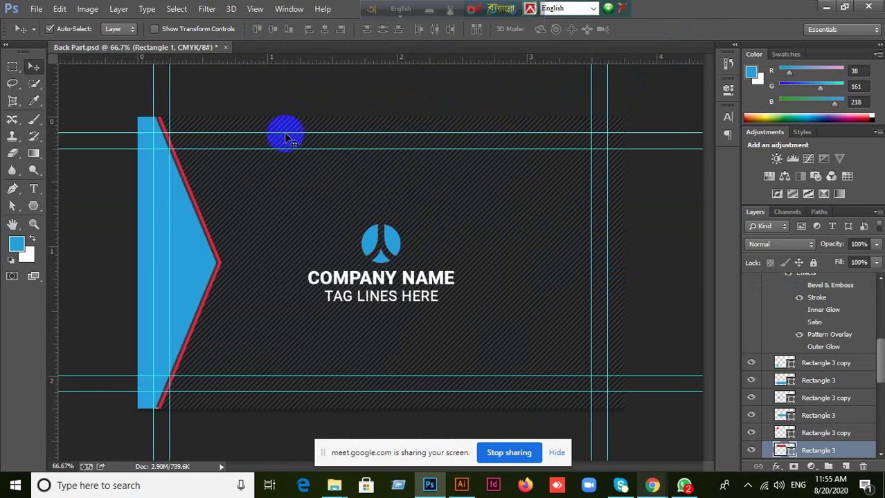
left_click(228, 47)
left_click(409, 179)
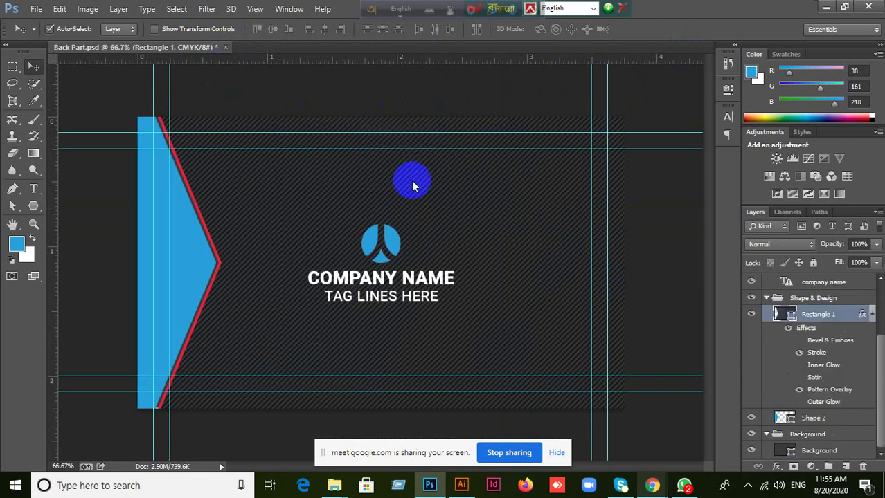
left_click(36, 8)
left_click(21, 23)
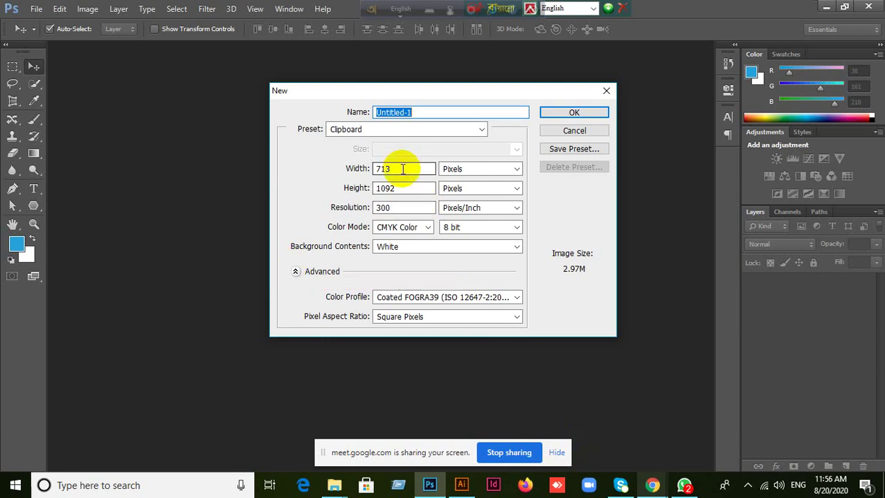
Create a 1000 × 1000 px, 300 ppi CMYK document with a white background.
double_click(401, 168)
type("1000")
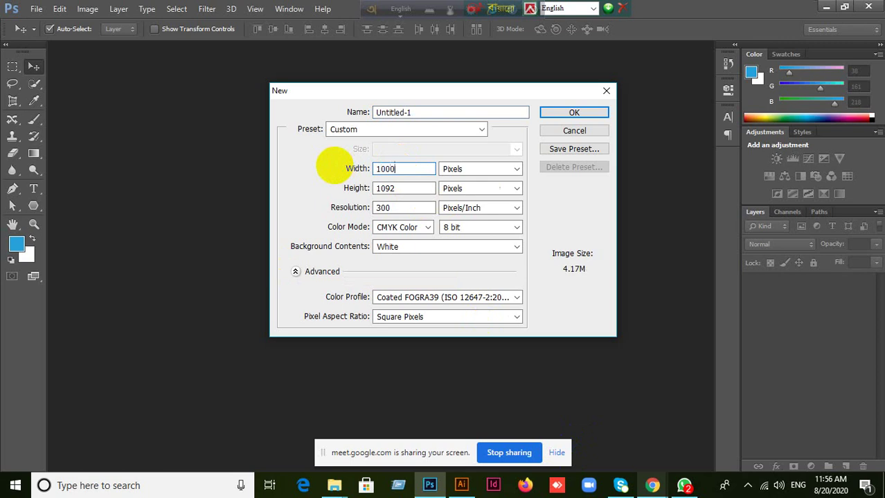
double_click(392, 188)
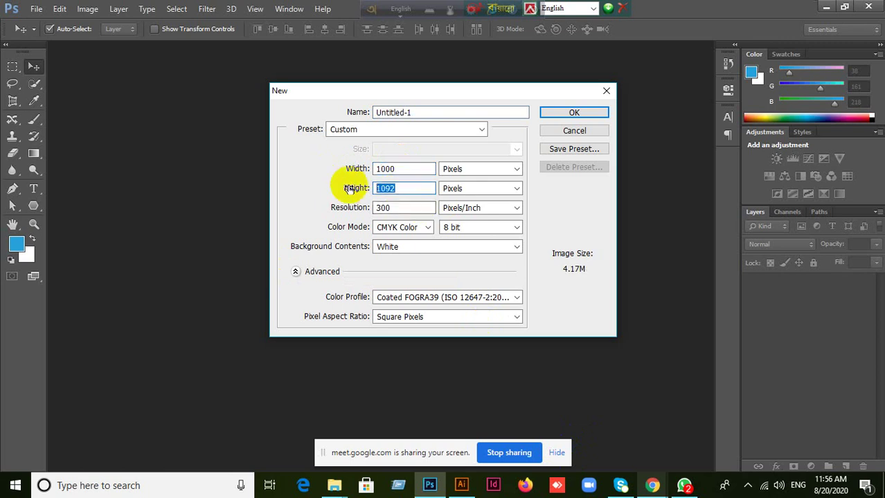
type("1")
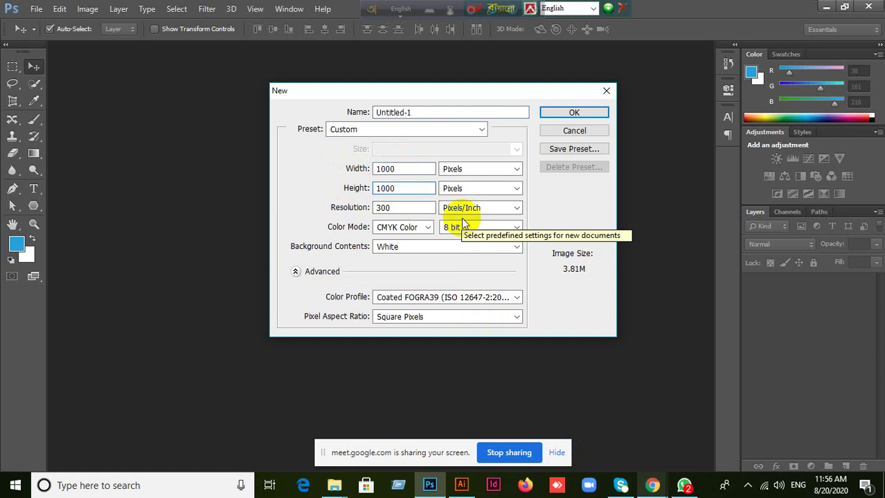
left_click(330, 122)
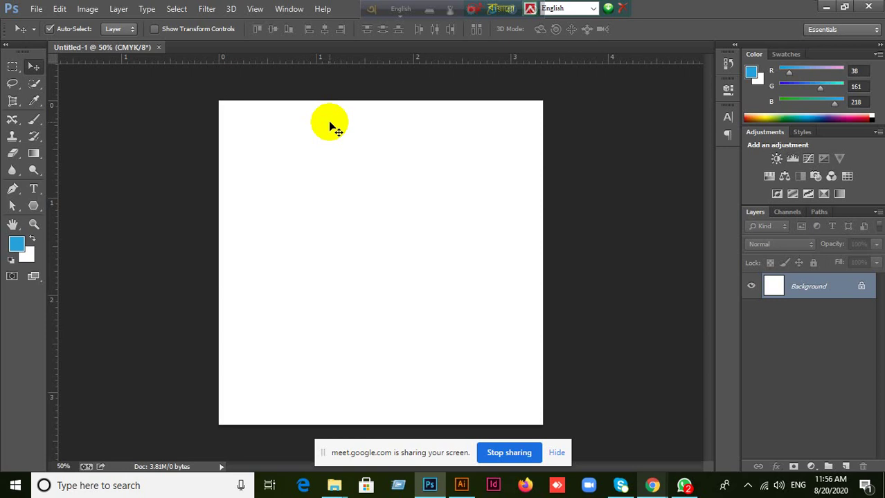
left_click(556, 452)
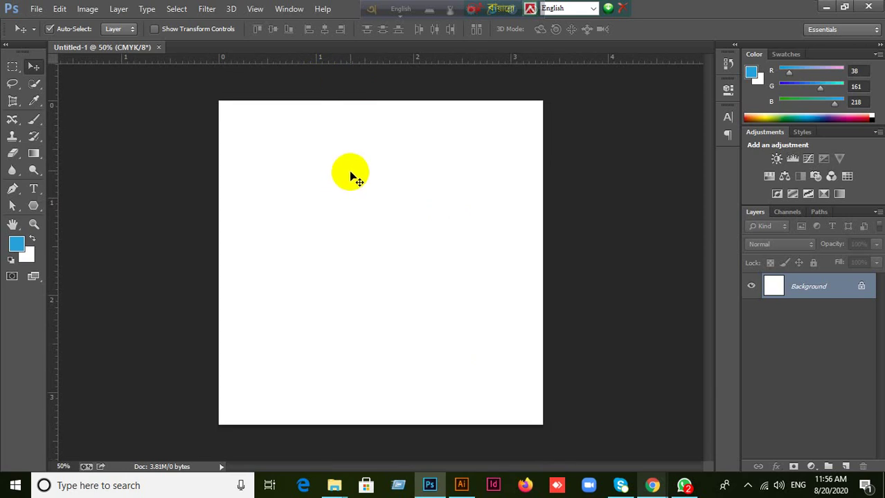
Search Google for 'bangladesh government logo' in a new browser tab.
mouse_move(652, 485)
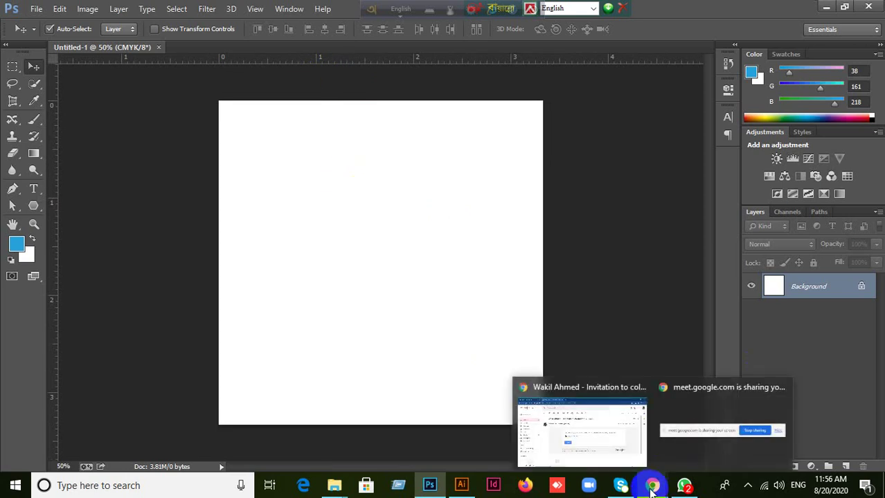
left_click(612, 411)
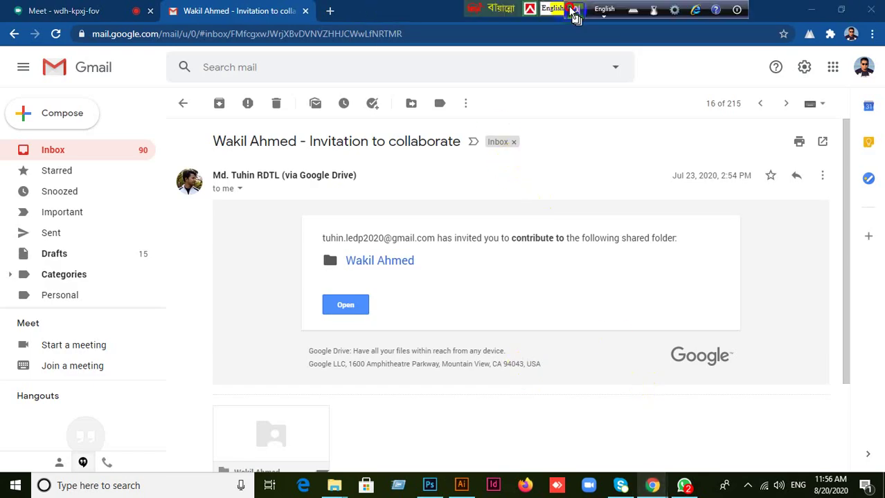
left_click_drag(477, 9, 643, 27)
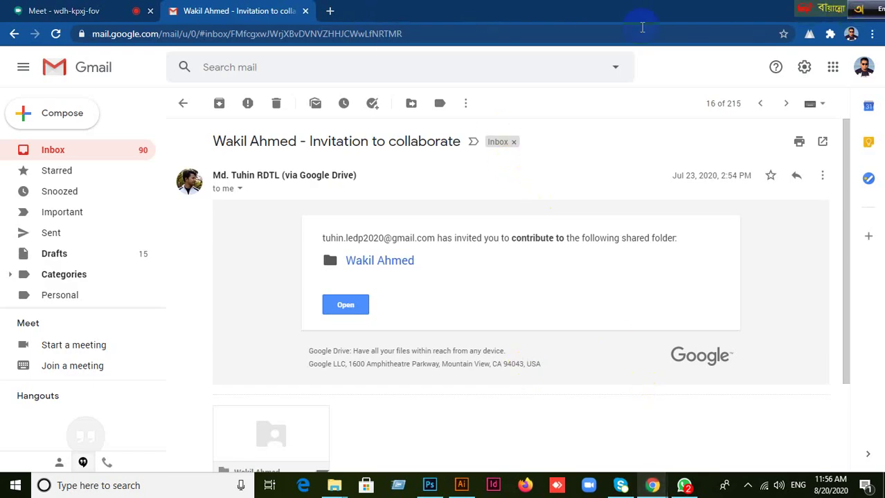
left_click(330, 10)
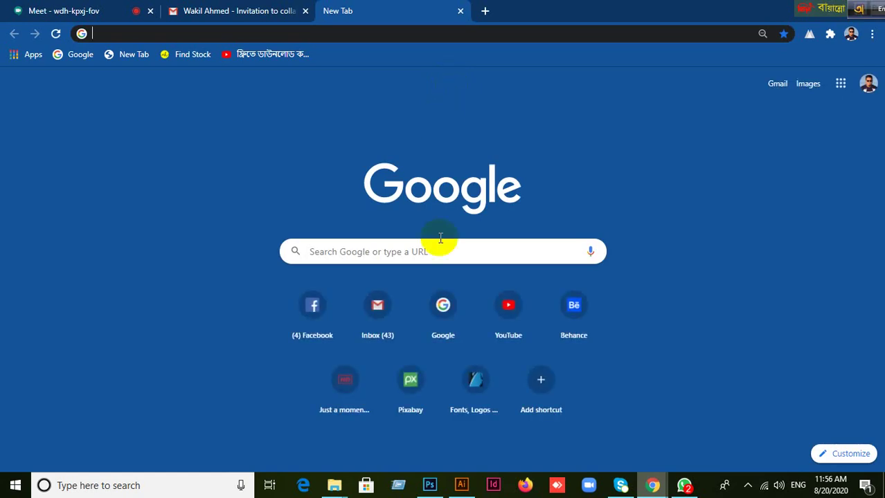
left_click(443, 322)
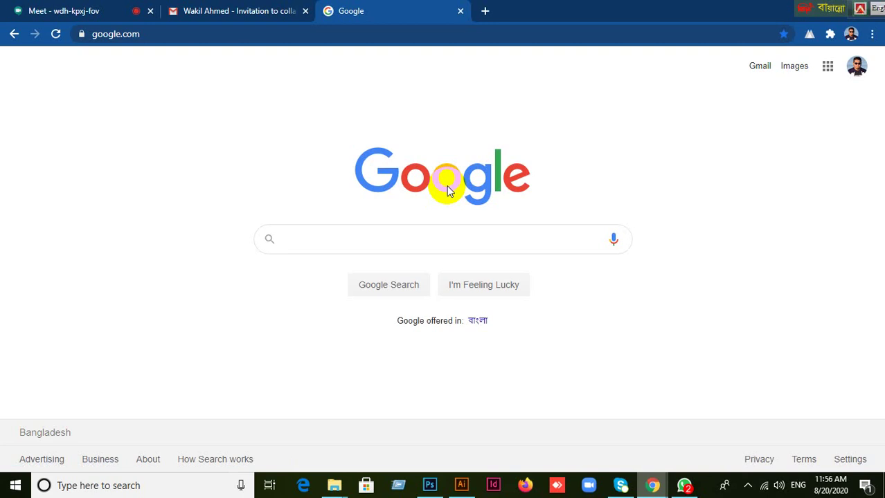
type("Bangla")
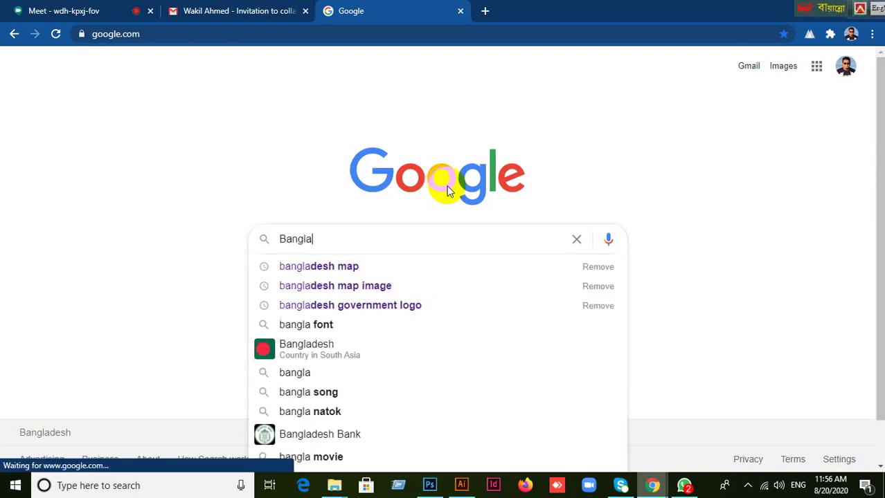
type("desh G")
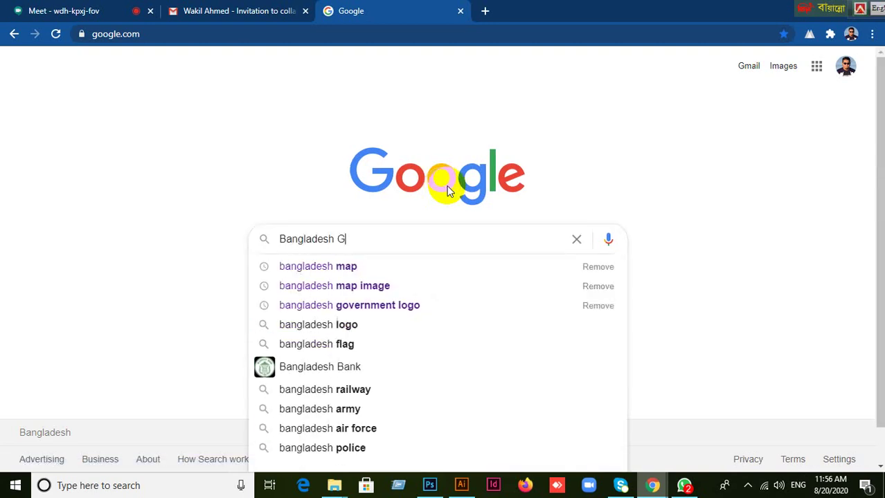
type("overnment")
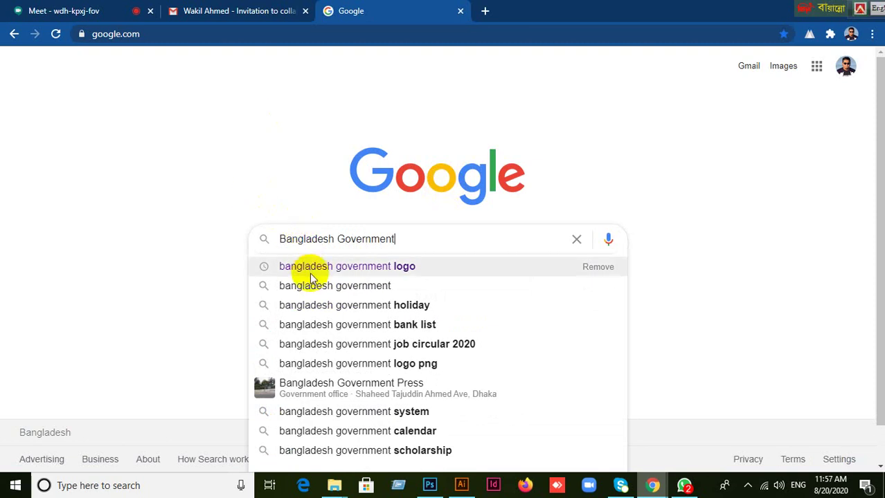
left_click(294, 269)
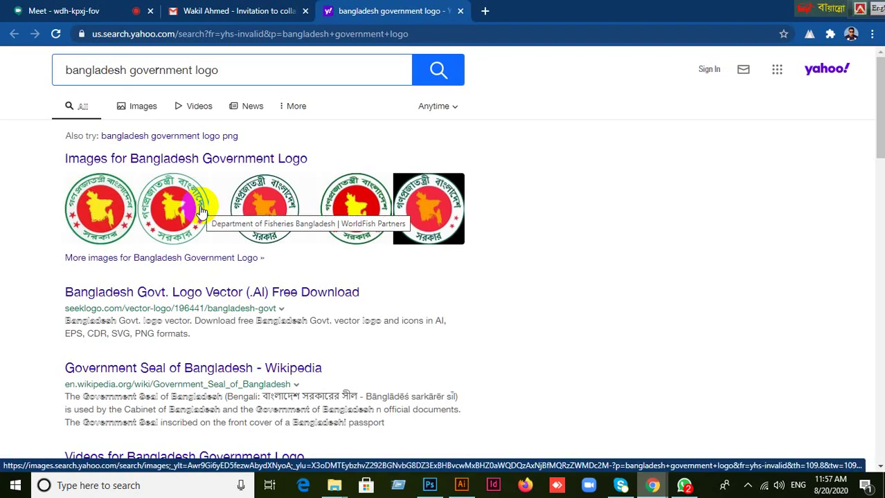
In the image results, enlarge the round Bangladesh seal and copy the image.
left_click(153, 110)
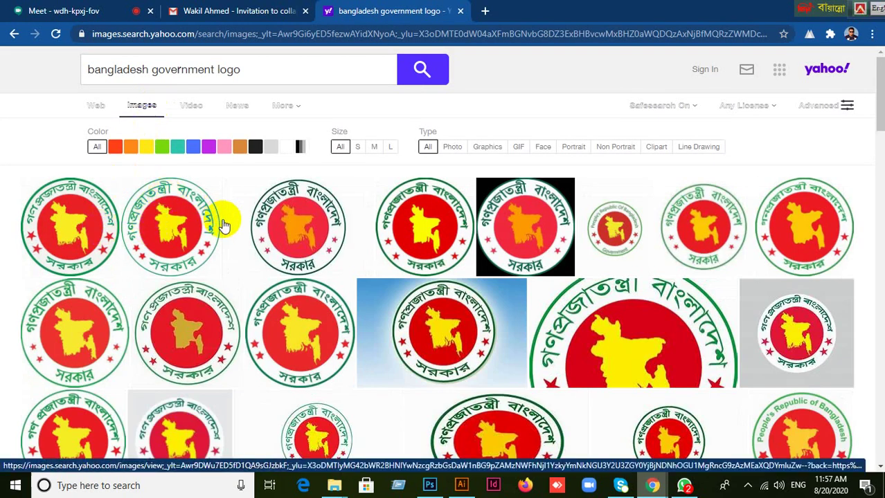
left_click(164, 225)
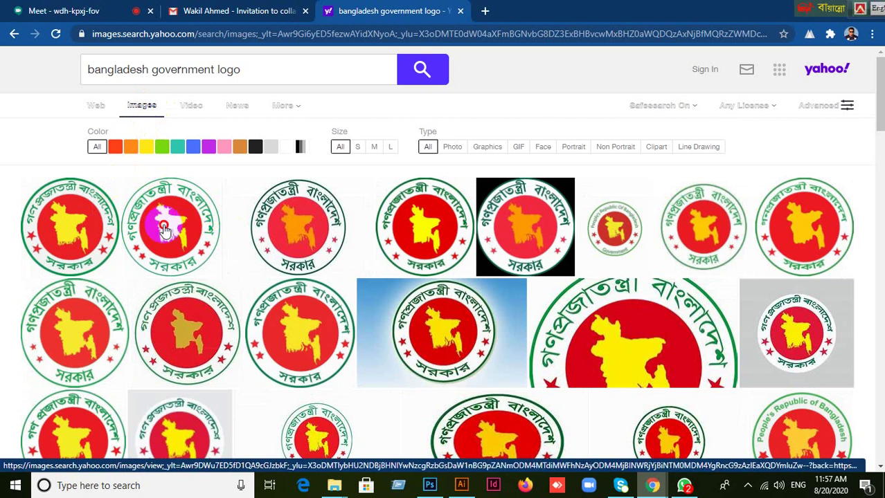
left_click(336, 312)
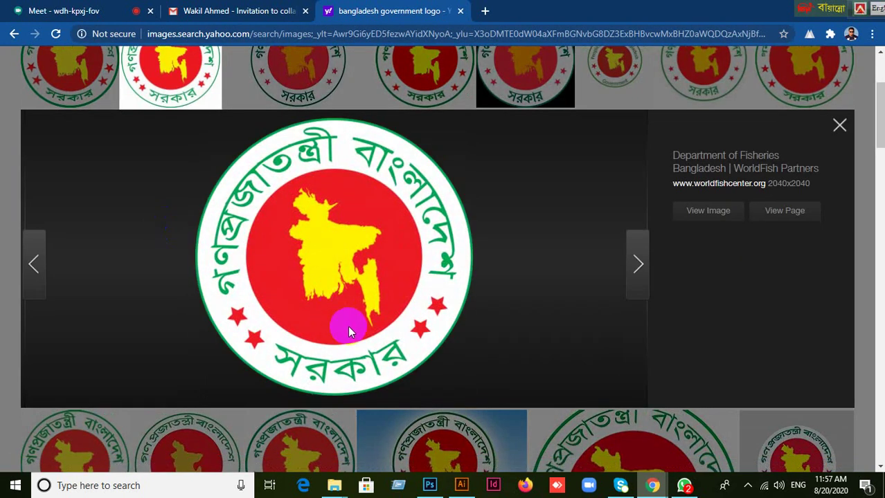
right_click(341, 265)
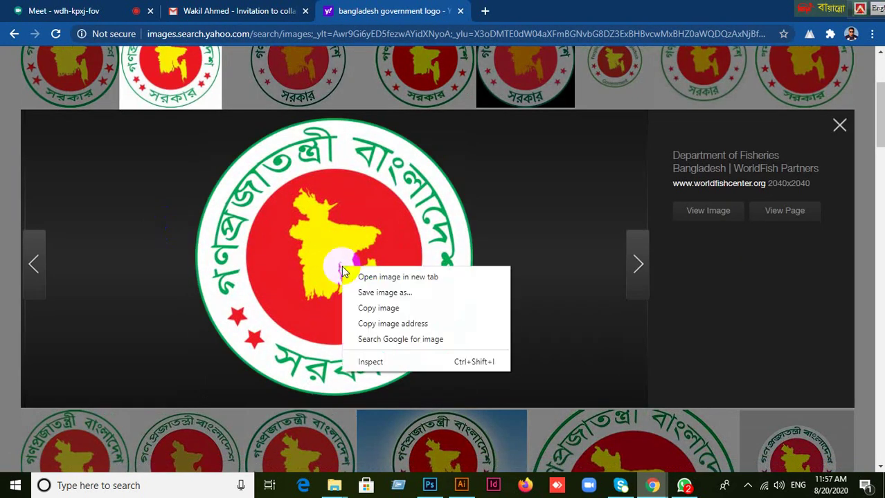
left_click(385, 308)
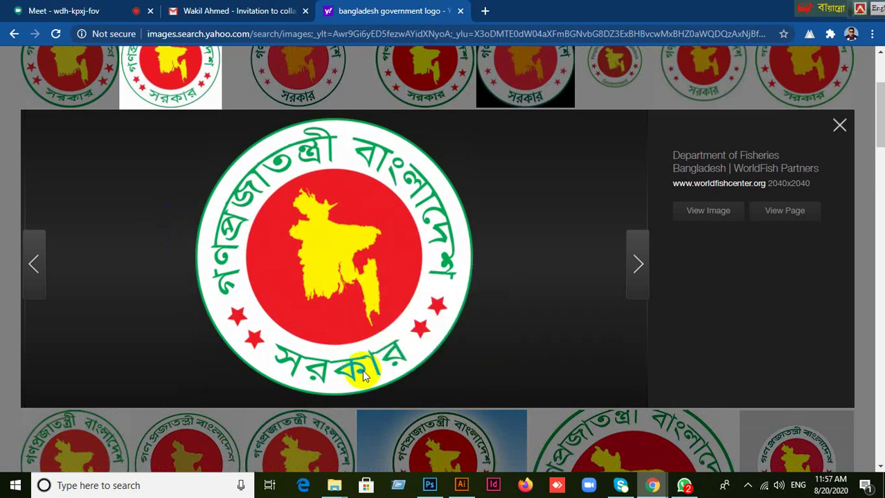
left_click(429, 485)
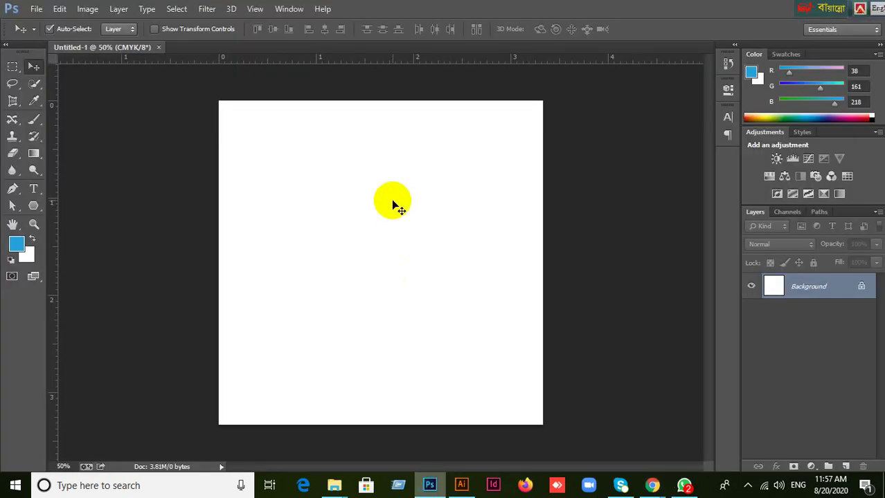
key("ctrl+v")
key("ctrl+minus")
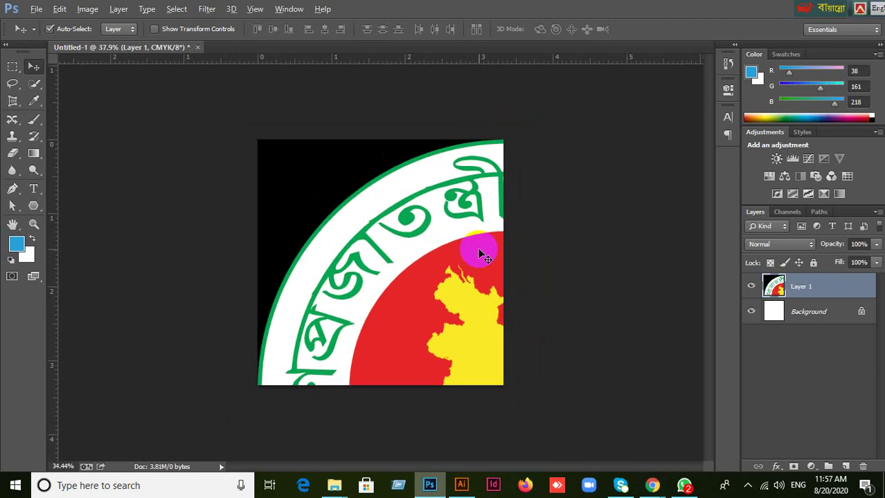
scroll(480, 254, "down", 3)
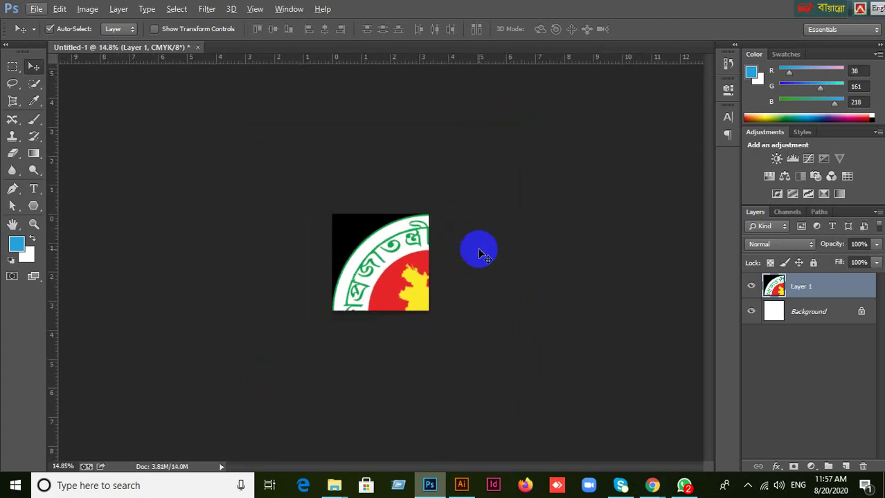
key("ctrl+t")
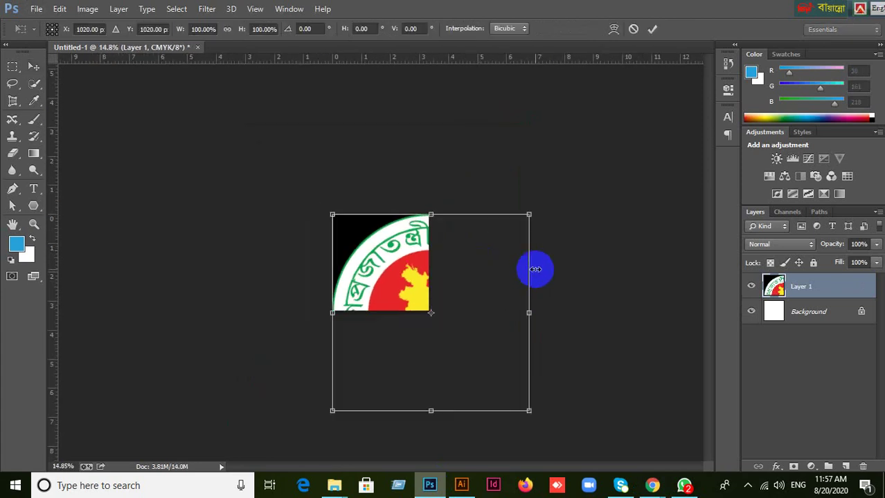
left_click(632, 29)
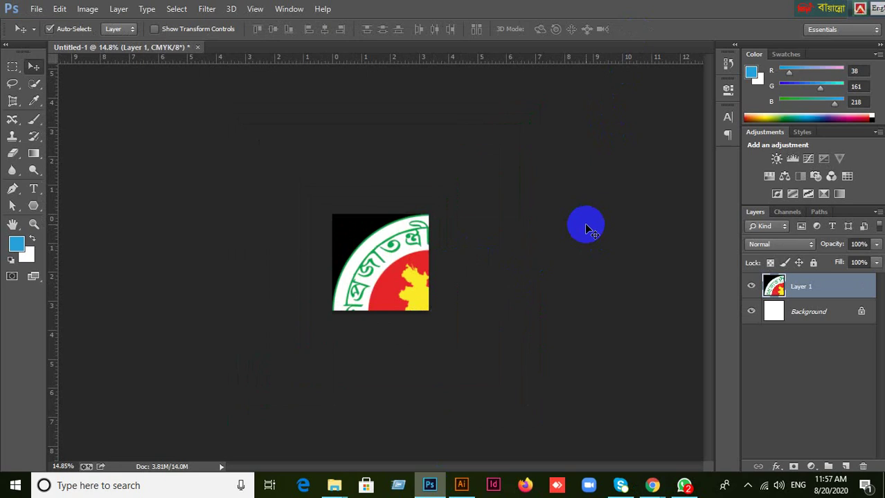
key("Delete")
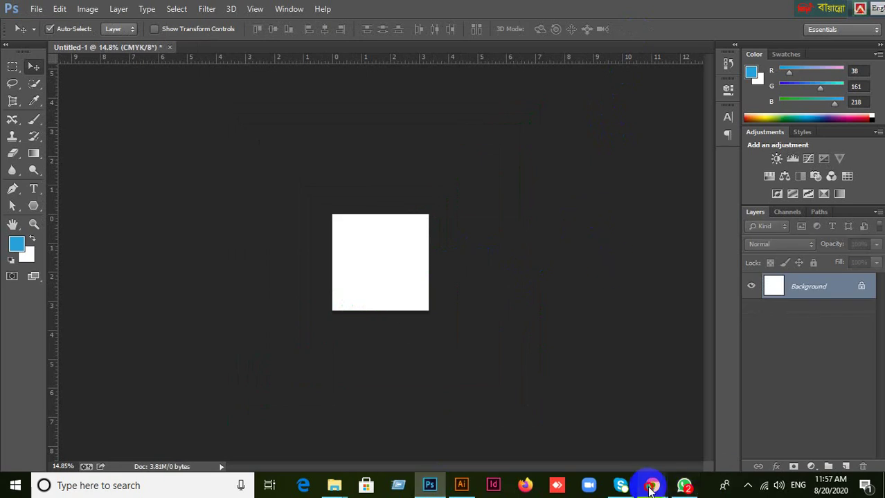
Enlarge a different white-backed Bangladesh seal in the image results and copy it.
mouse_move(650, 488)
left_click(583, 398)
scroll(422, 222, "up", 3)
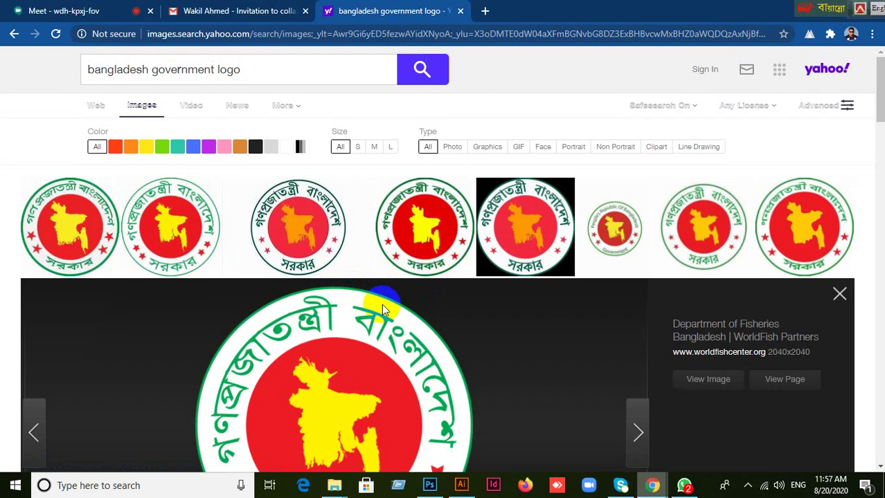
left_click(440, 223)
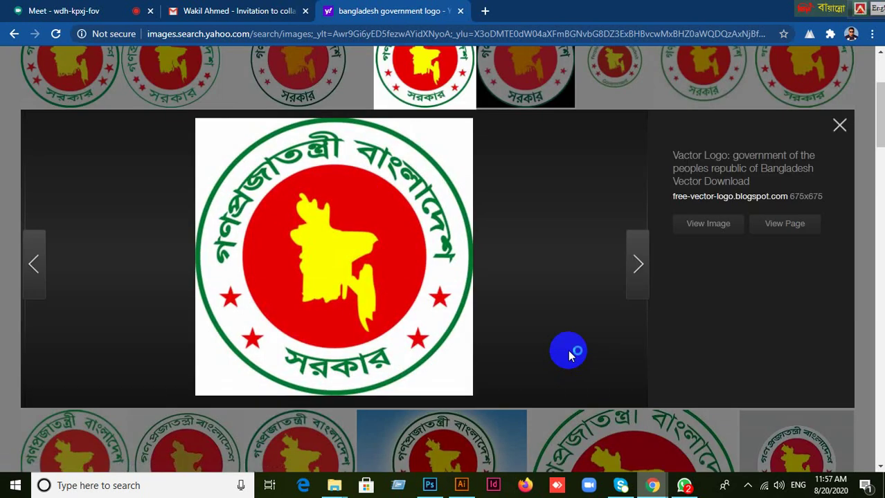
right_click(330, 228)
left_click(373, 271)
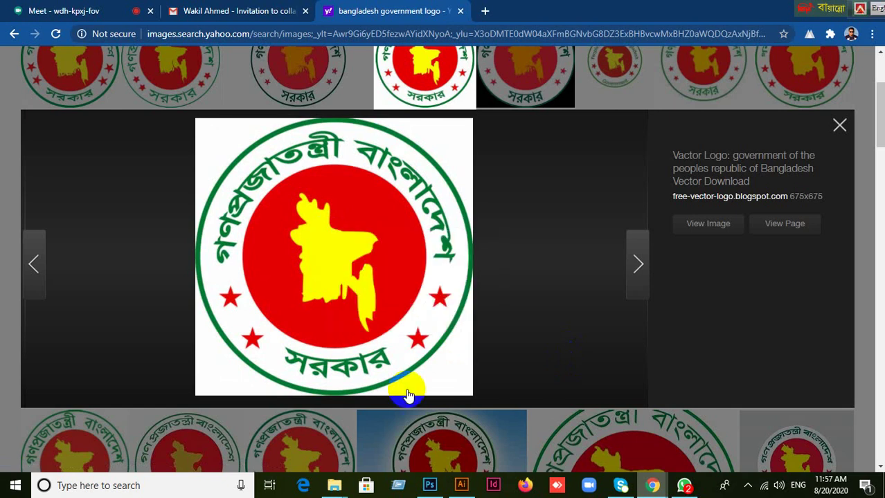
left_click(429, 485)
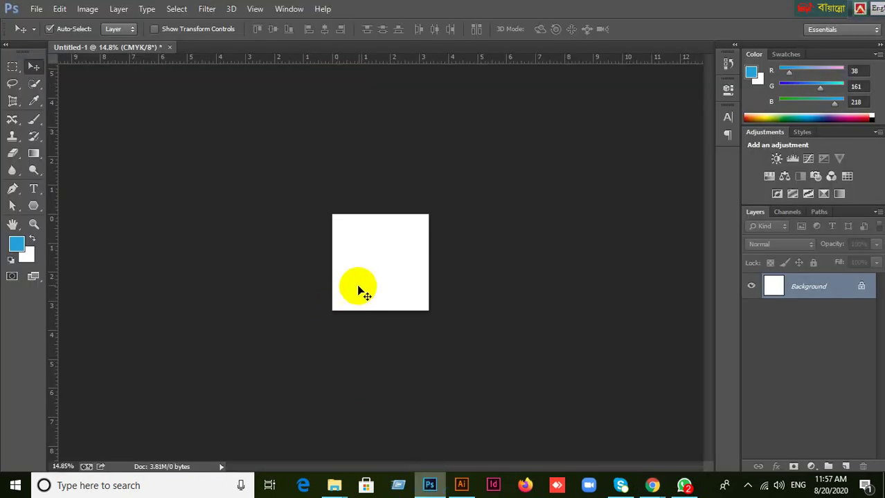
Paste the seal as Layer 1, scale it to 33% and place it in the top-left corner.
scroll(360, 290, "up", 5)
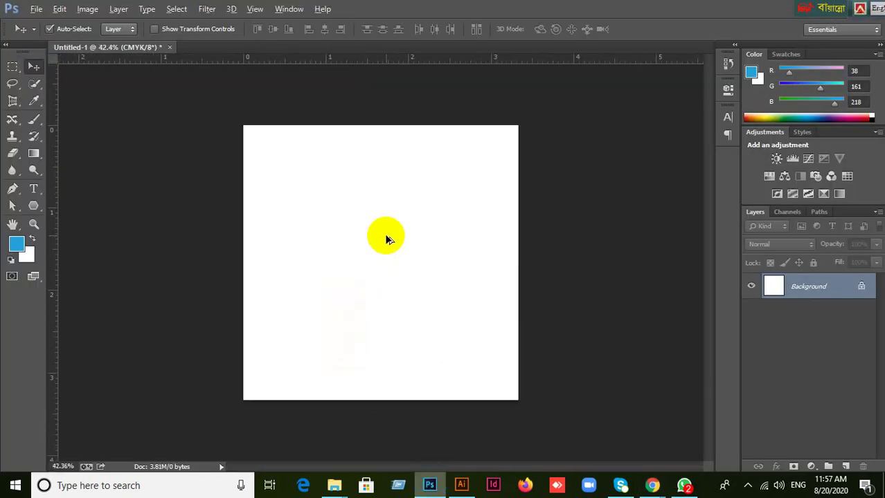
key("ctrl+v")
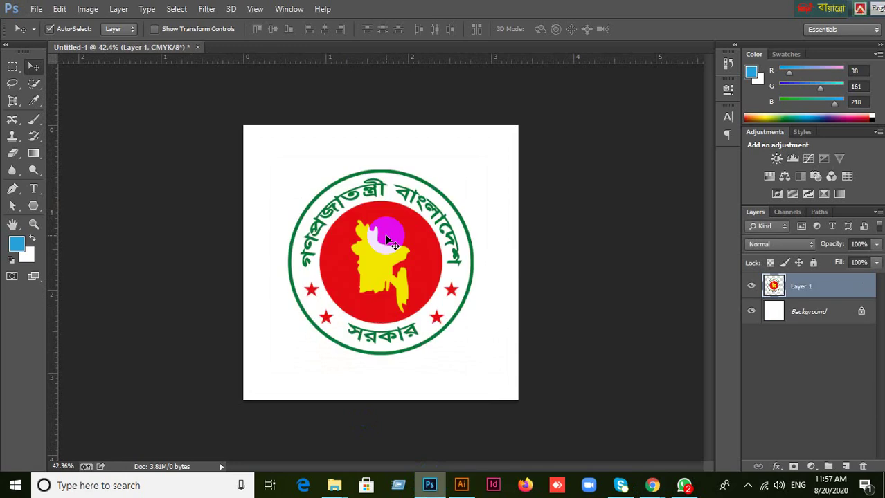
left_click_drag(386, 237, 384, 210)
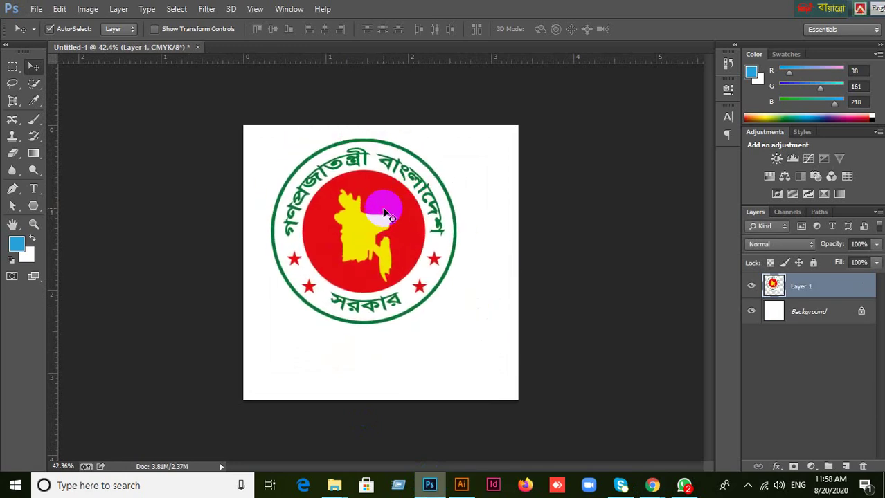
key("ctrl+t")
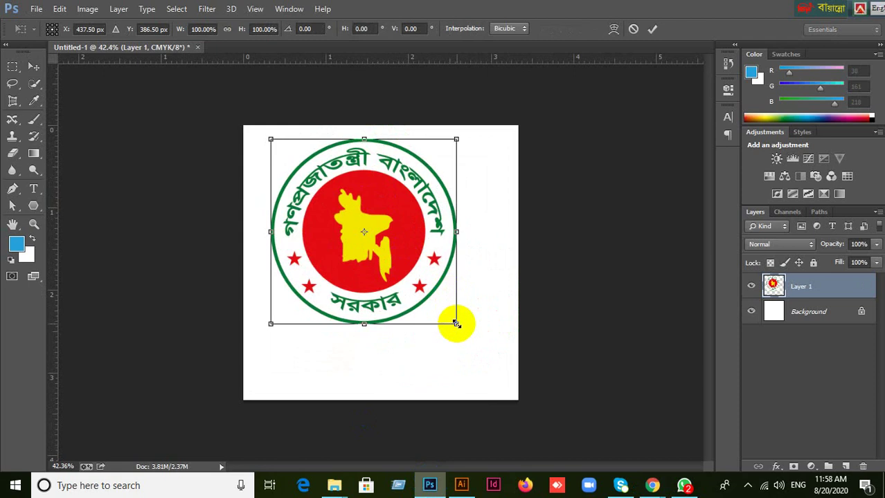
left_click_drag(456, 323, 299, 178)
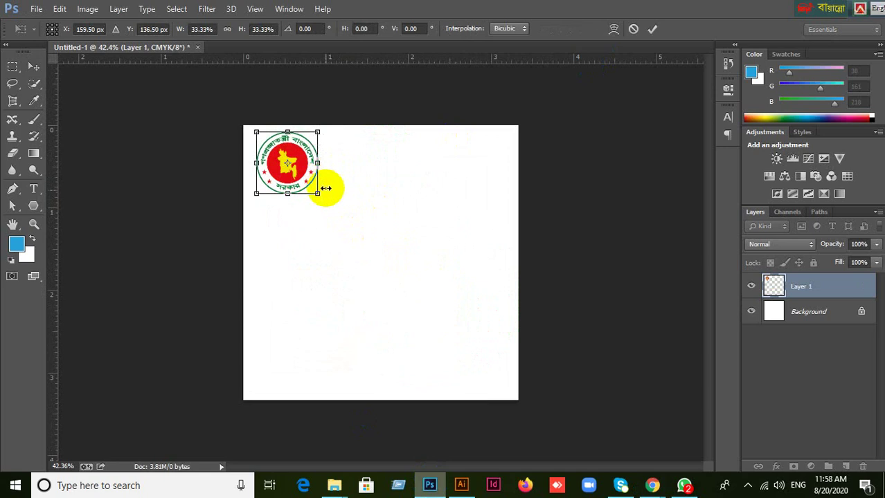
left_click(652, 29)
scroll(341, 247, "up", 3)
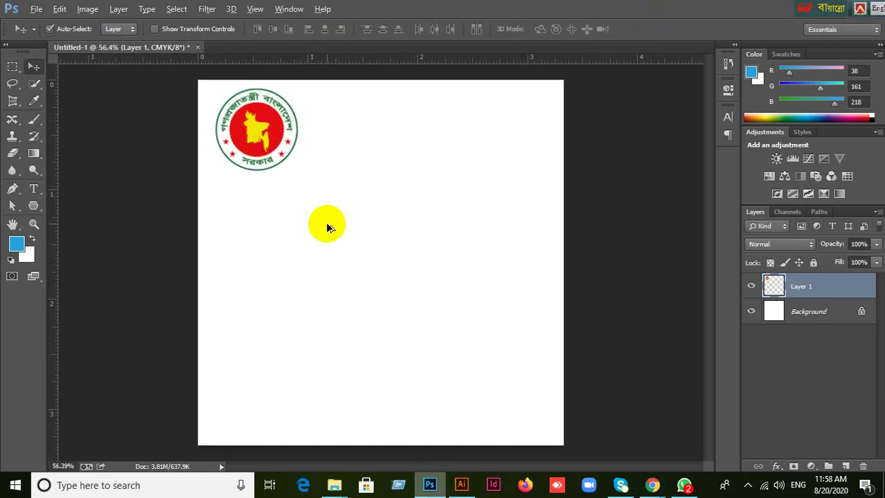
scroll(349, 218, "up", 1)
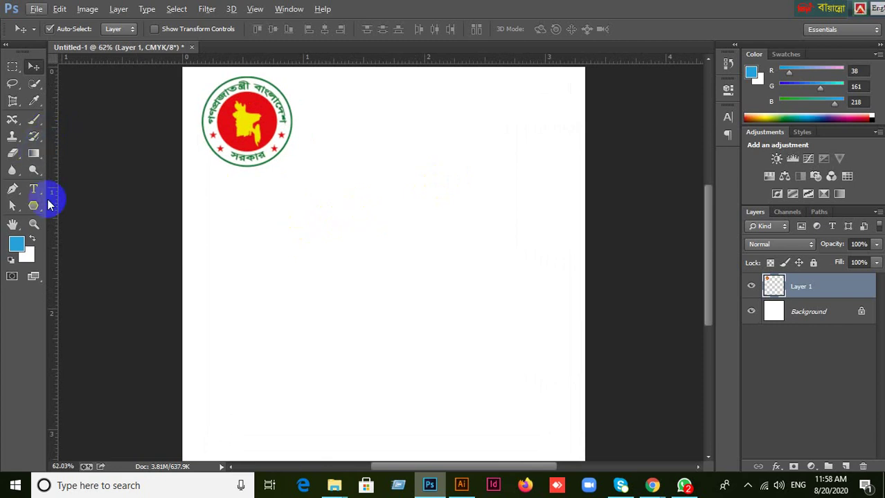
Draw a 564 px circle with the Ellipse tool in the middle of the page.
left_click(33, 100)
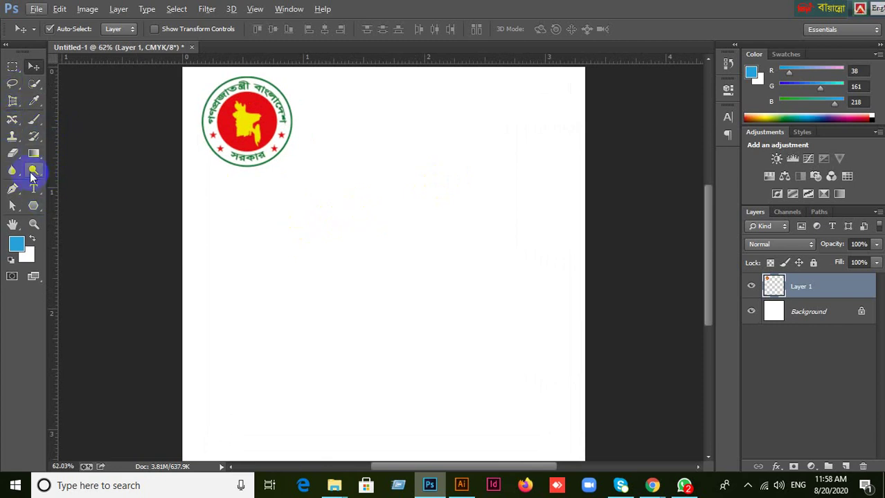
left_click(33, 204)
right_click(33, 205)
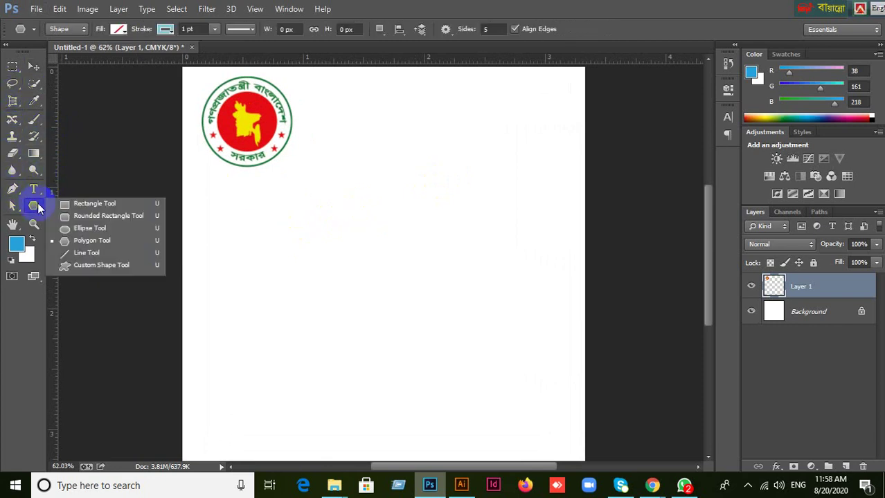
left_click(91, 230)
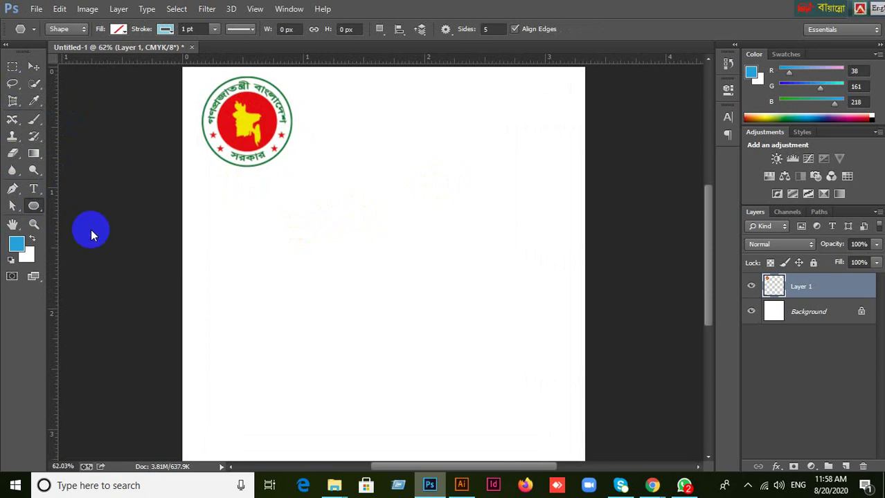
left_click(369, 270)
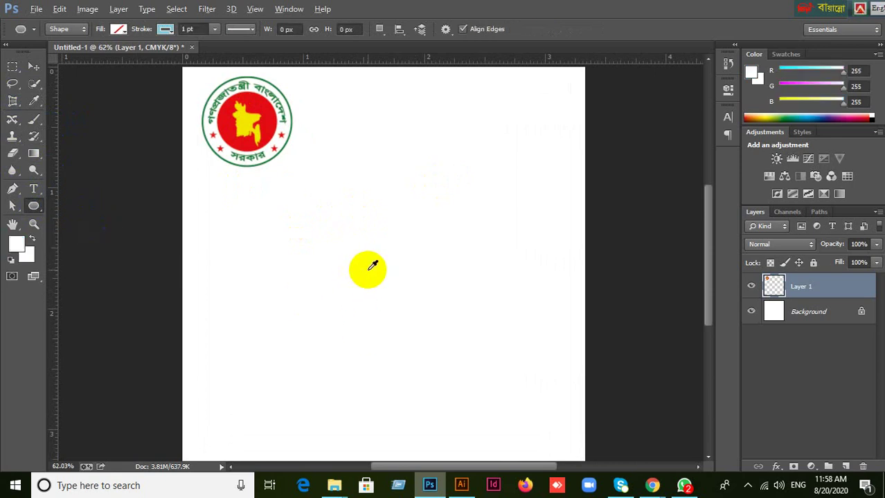
left_click_drag(367, 270, 495, 382)
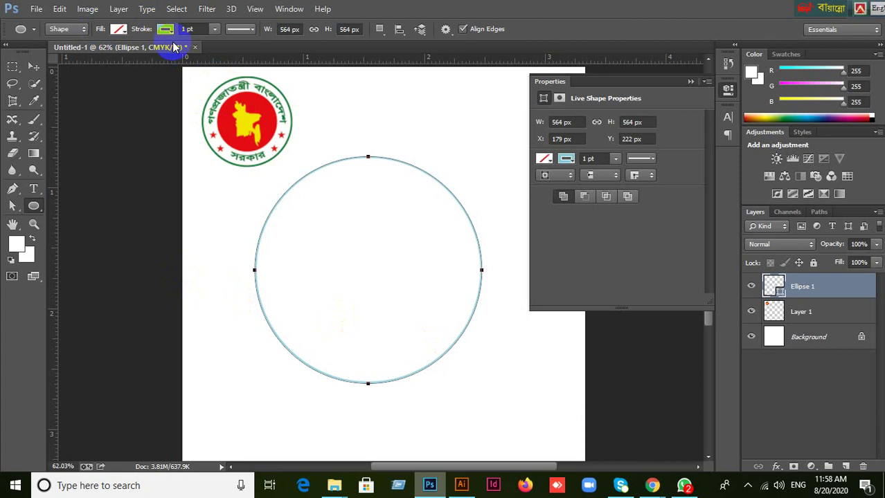
left_click(690, 81)
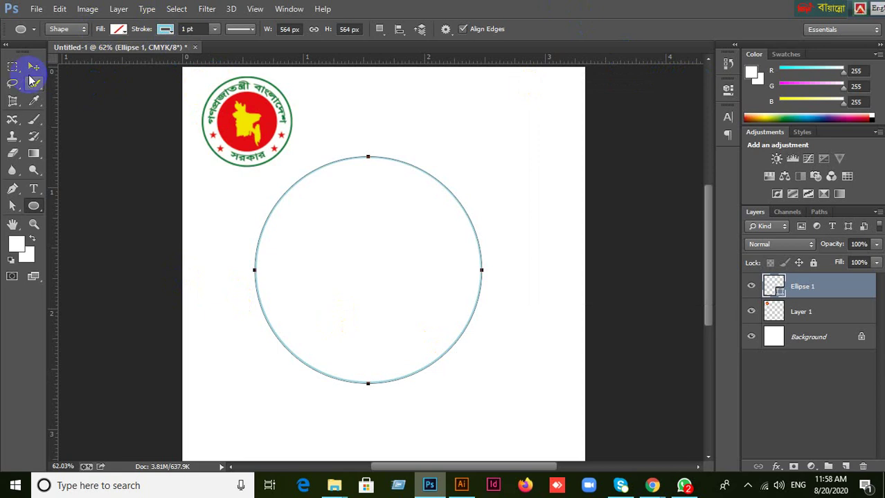
Move the circle right, down and slightly up so it sits below the seal.
left_click(34, 67)
left_click(805, 290)
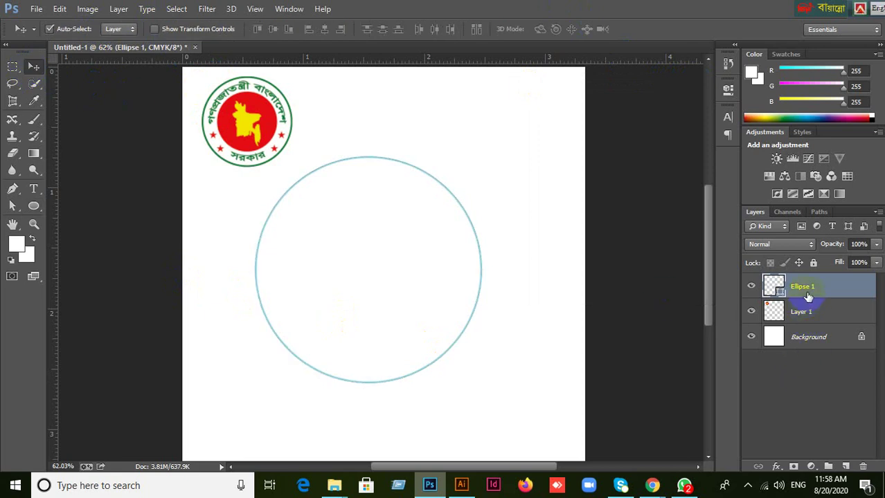
left_click(752, 287)
left_click(752, 286)
left_click_drag(232, 157, 227, 148)
scroll(408, 222, "up", 1)
left_click_drag(454, 271, 488, 301)
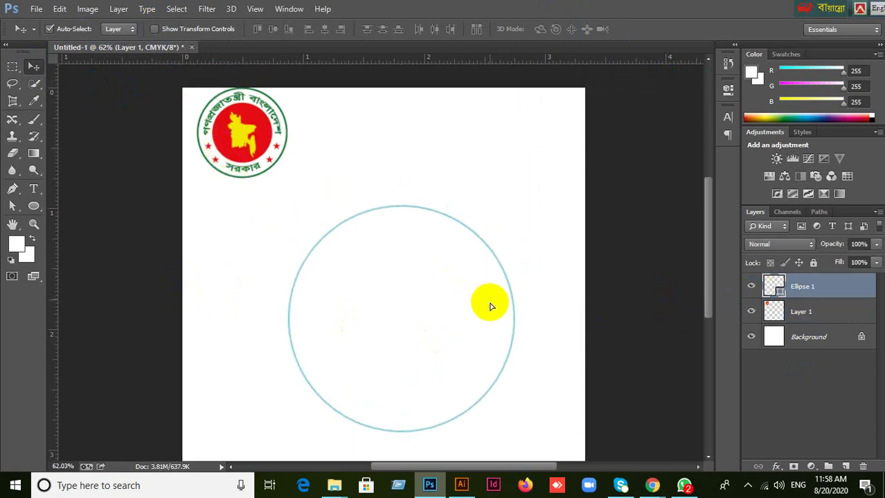
left_click_drag(467, 270, 465, 255)
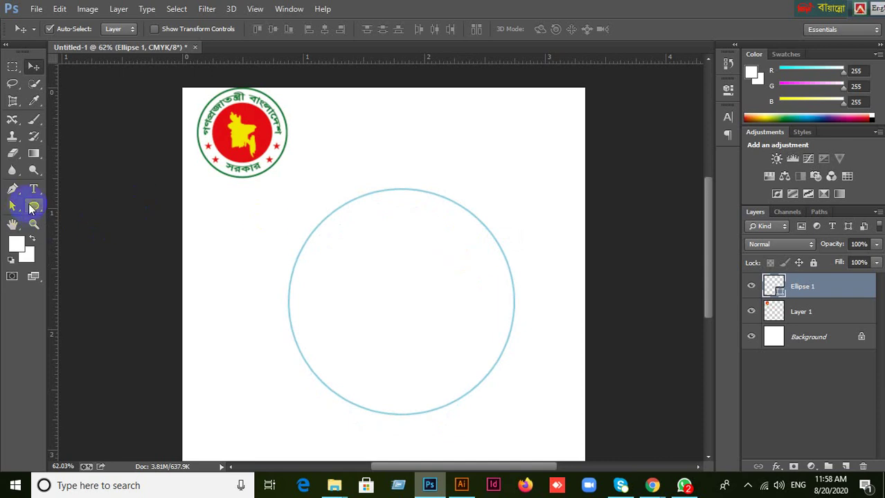
left_click(32, 205)
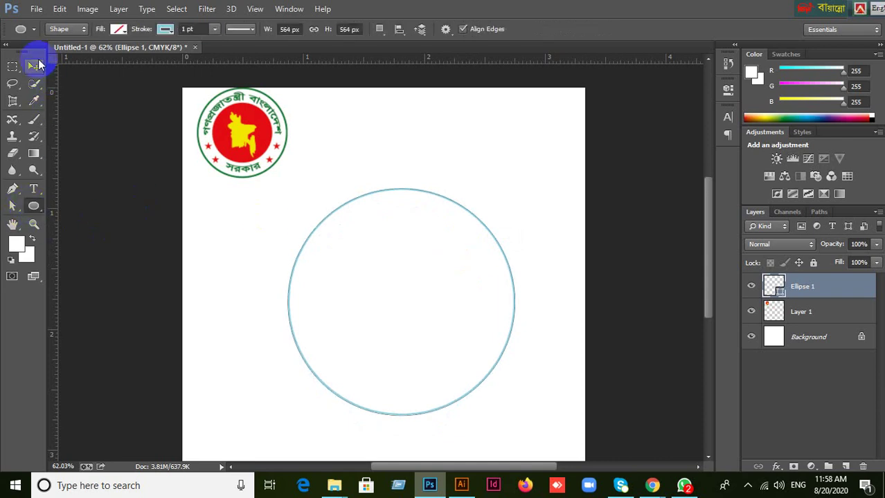
left_click(33, 67)
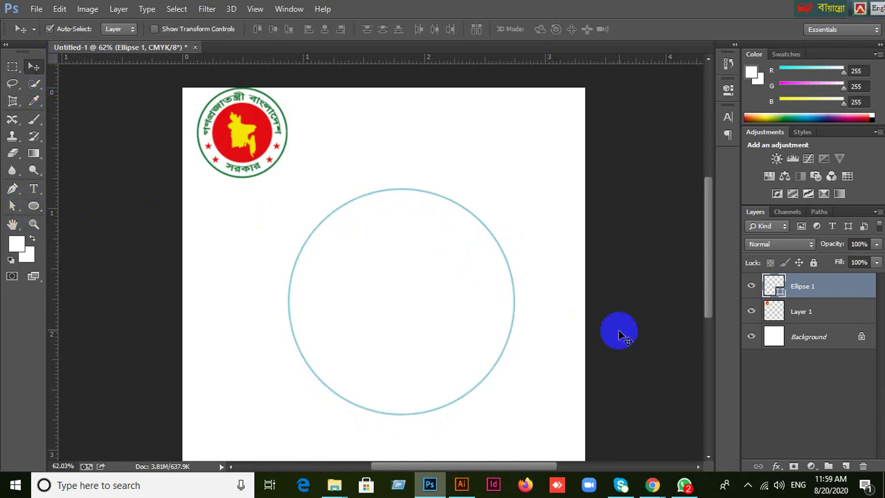
Duplicate Ellipse 1 and scale the copy to about 70% around its centre.
key("ctrl+j")
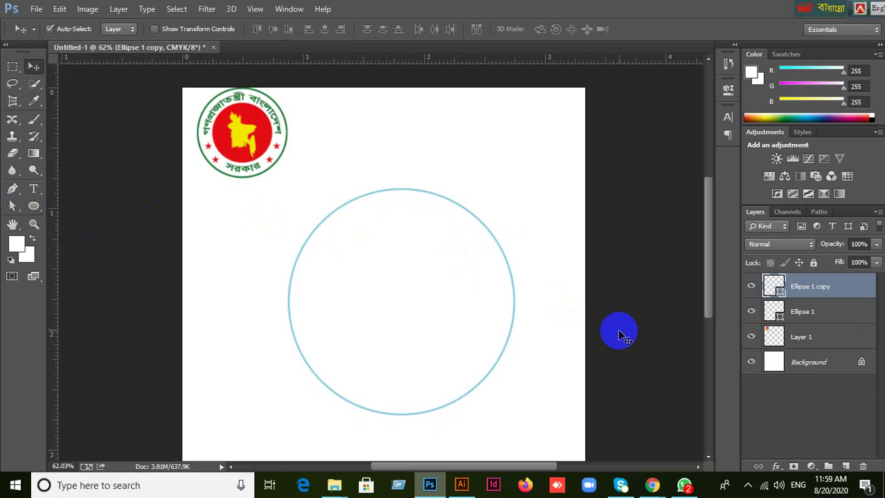
key("ctrl+t")
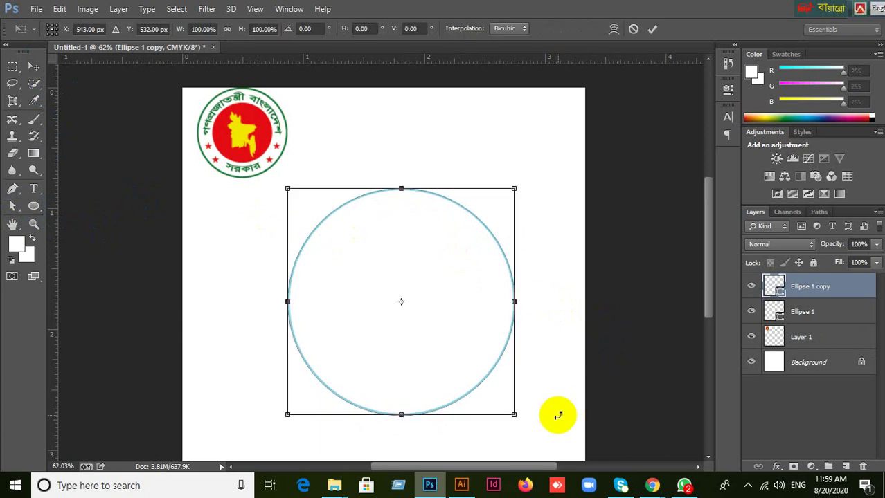
left_click_drag(513, 415, 485, 377)
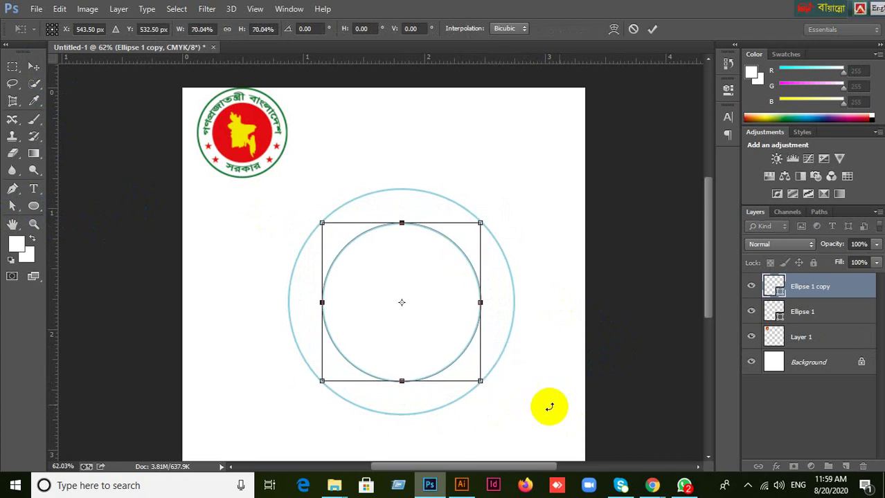
key("Return")
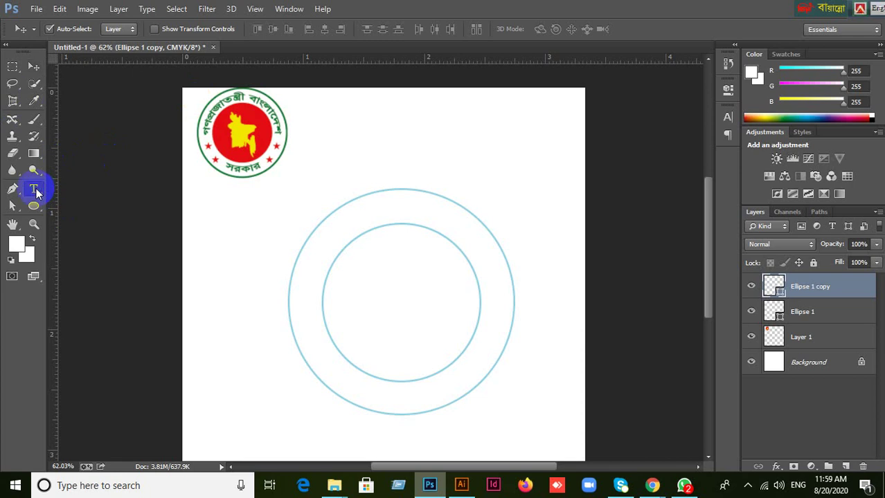
Start a Montserrat Regular 6 pt type layer on the inner circle's top with the Horizontal Type Tool.
left_click(35, 190)
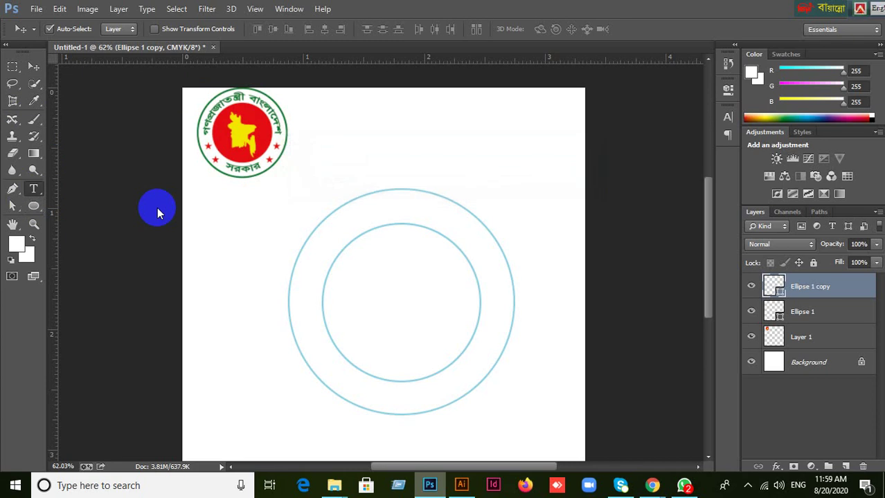
right_click(33, 188)
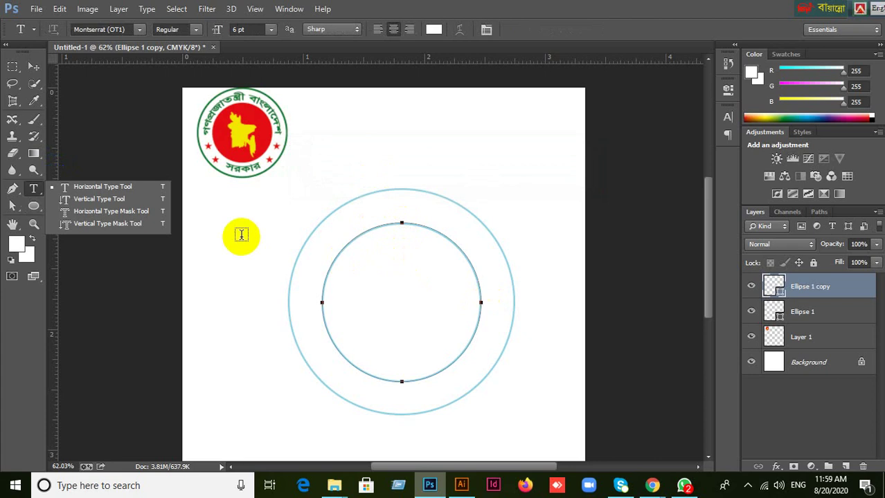
left_click(112, 186)
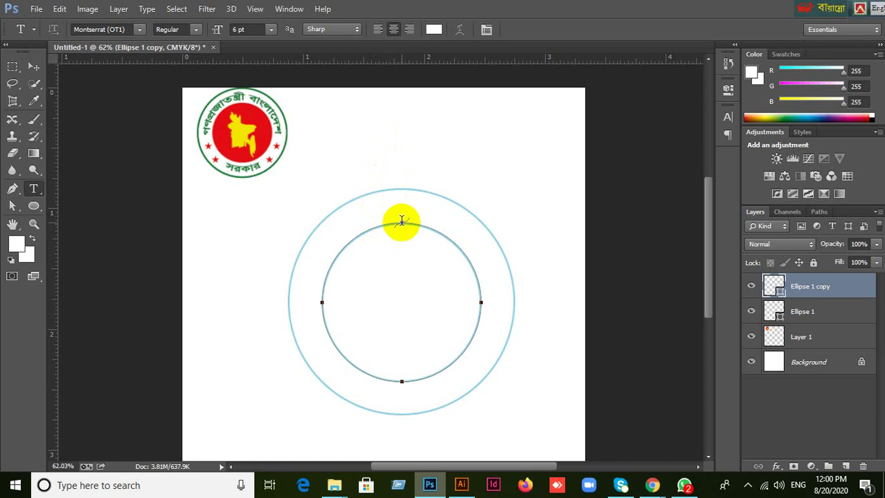
left_click(402, 220)
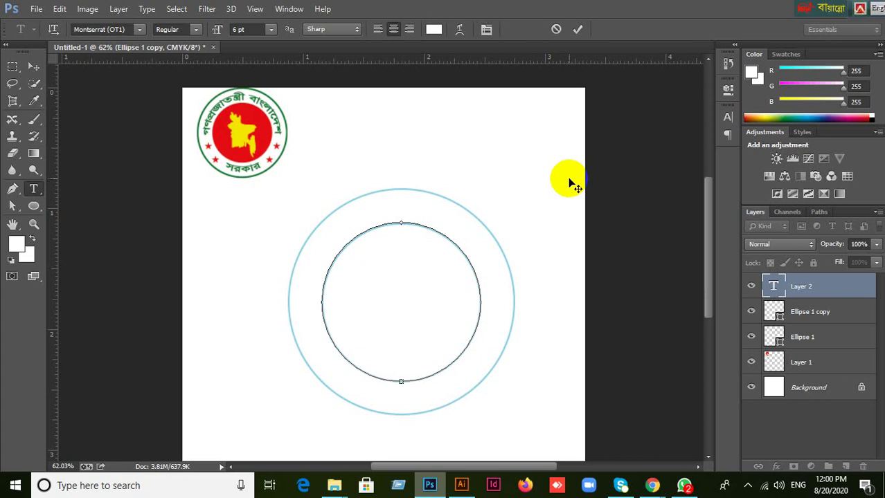
left_click_drag(856, 7, 798, 12)
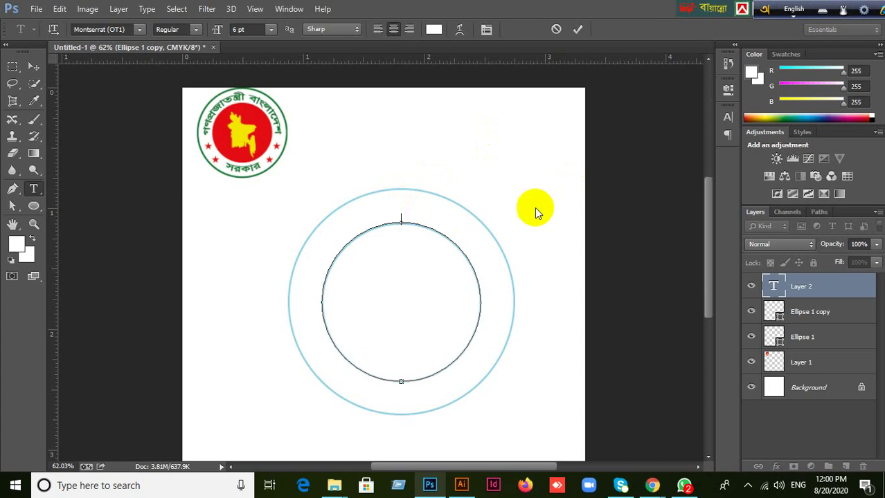
left_click(641, 321)
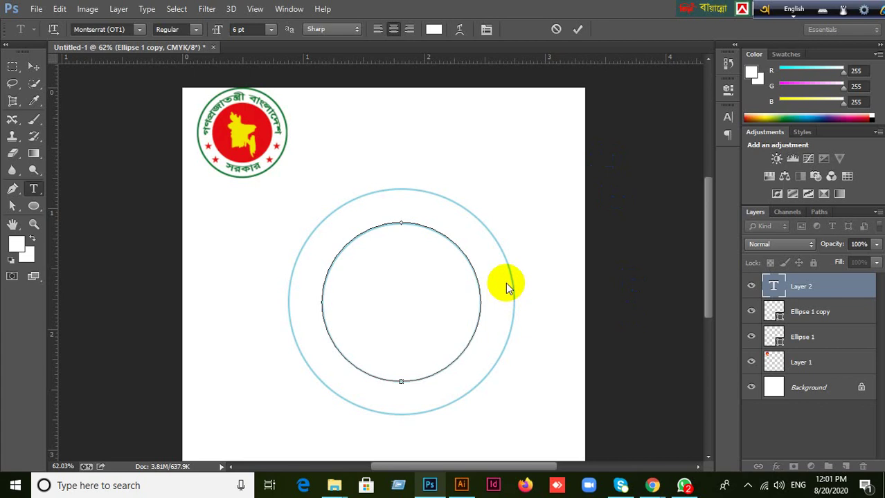
Type 'Peoples Republic Of Bangladesh' in red e72525 along the inner circle's top and commit it.
left_click(434, 32)
left_click(631, 266)
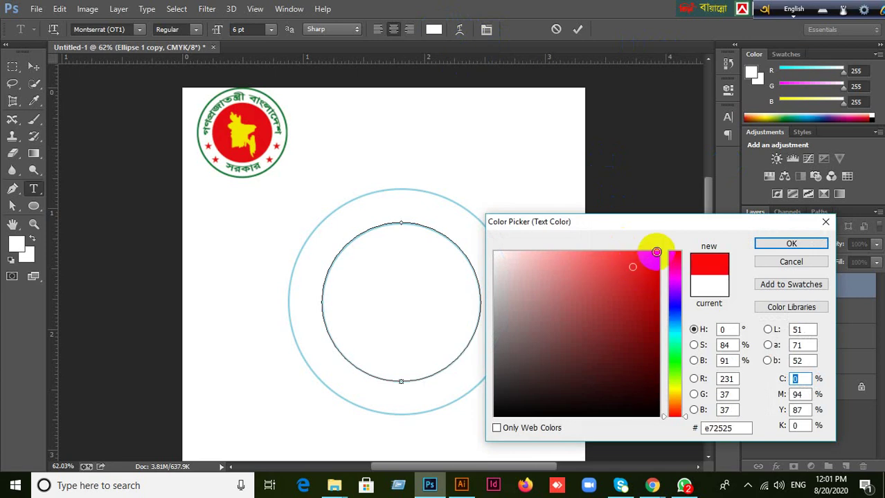
left_click(790, 244)
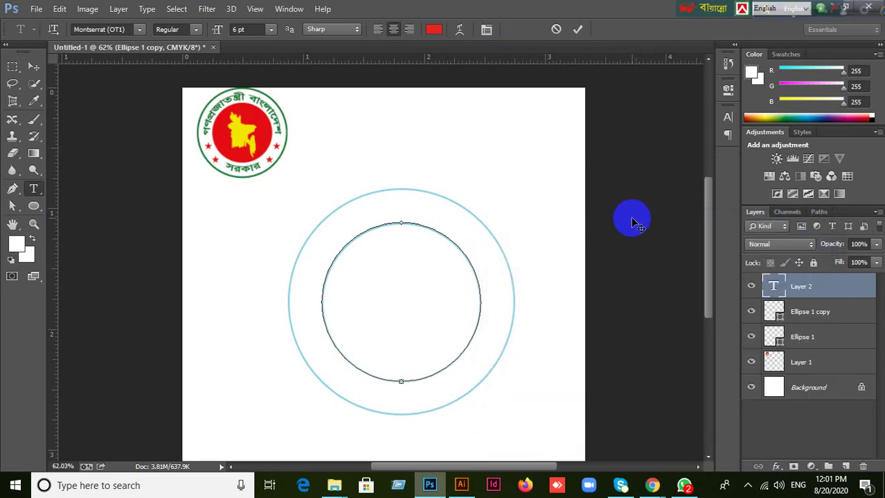
type("Peoples Republic")
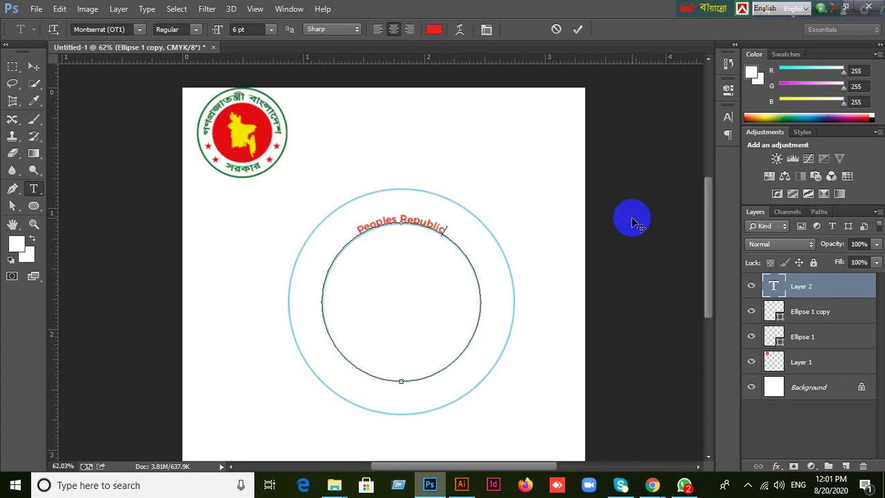
type(" Of")
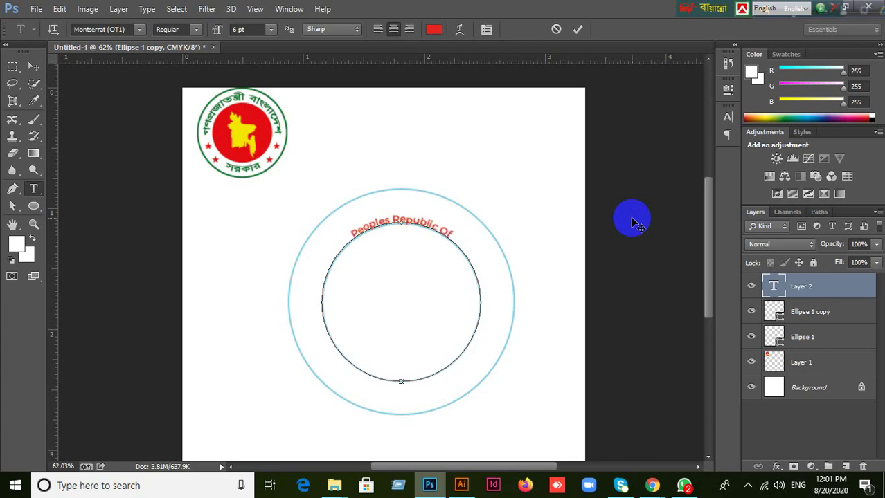
type(" Bangladesh")
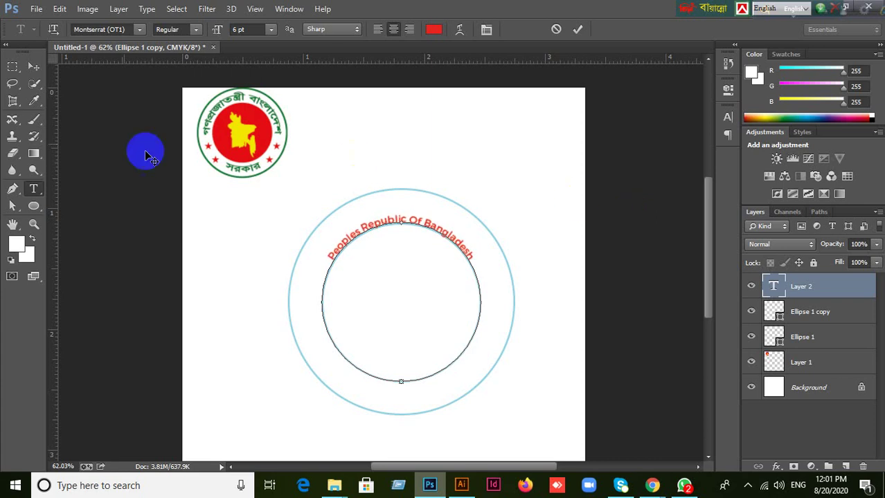
left_click(33, 66)
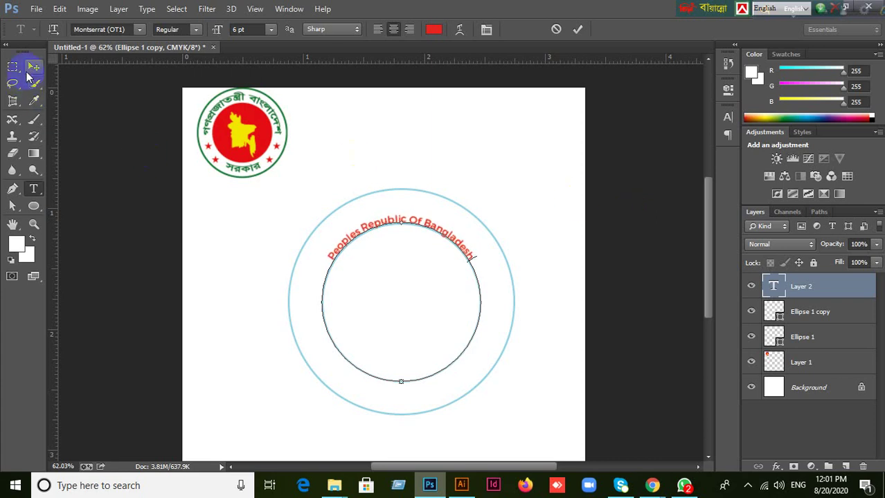
In the Character panel, turn on All Caps and set the curved title's size to 8 pt.
left_click(726, 118)
left_click(609, 142)
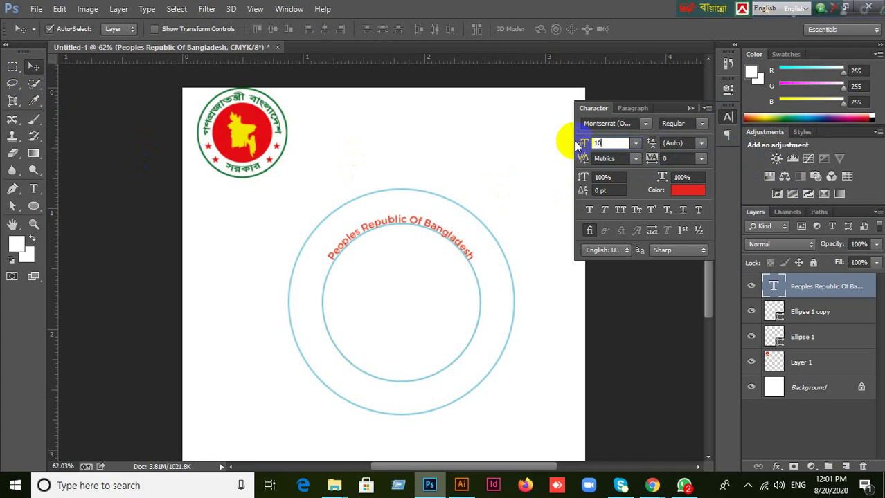
type("10")
key("Return")
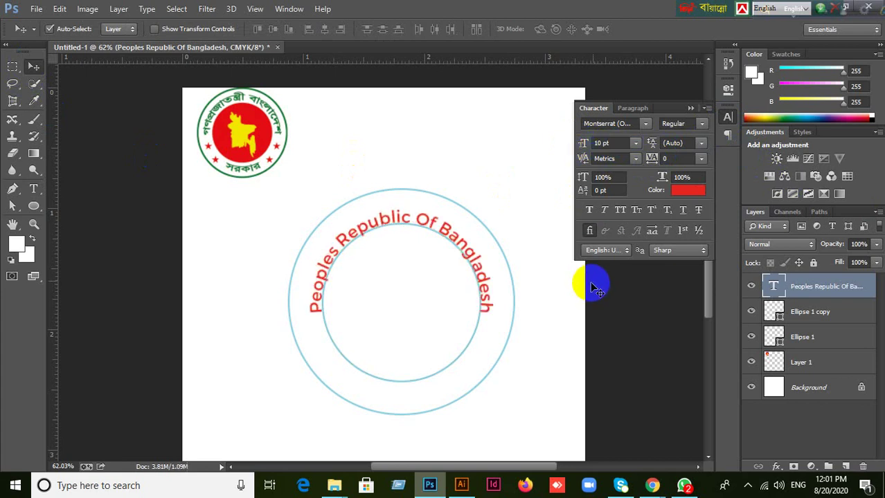
left_click(621, 212)
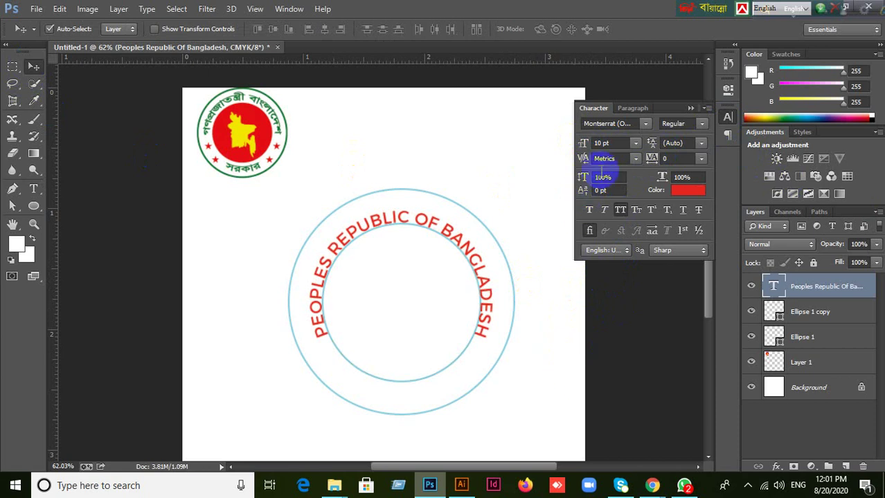
left_click(613, 143)
type("8")
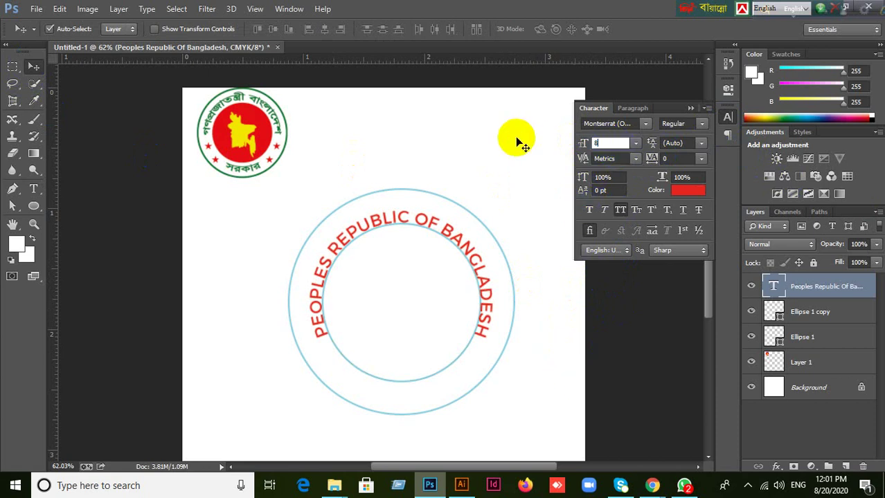
key("Return")
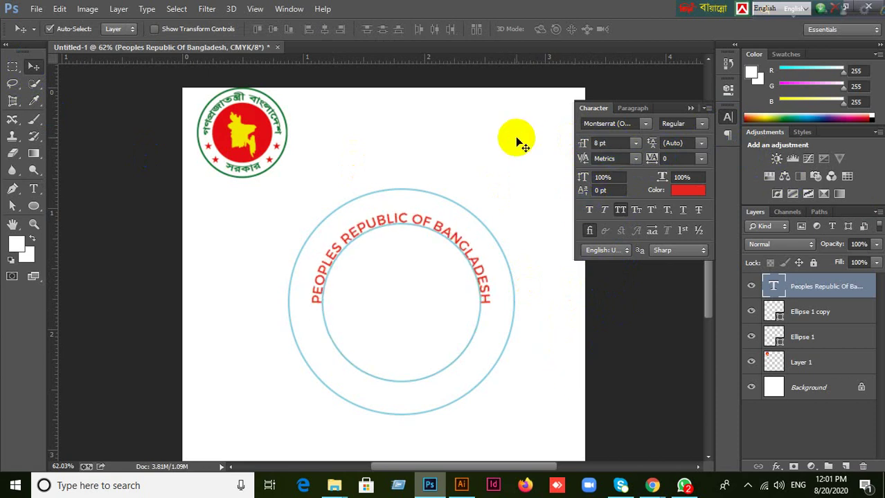
left_click(479, 392)
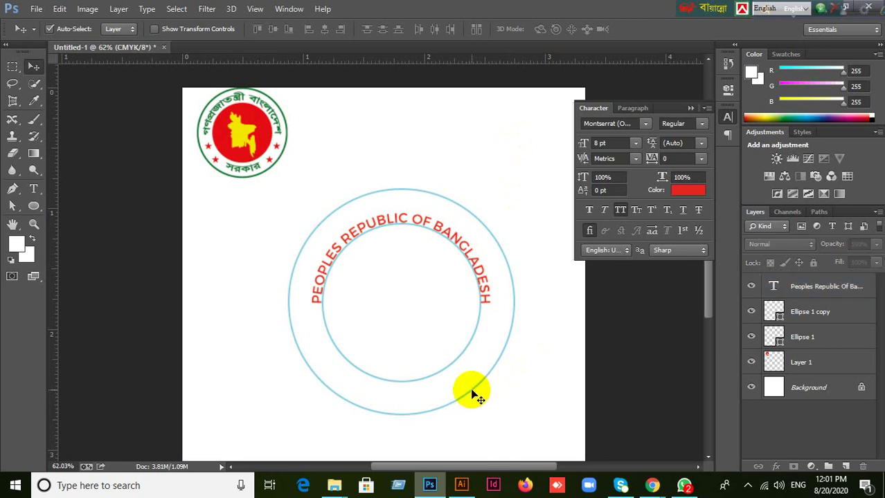
left_click(751, 337)
left_click(751, 337)
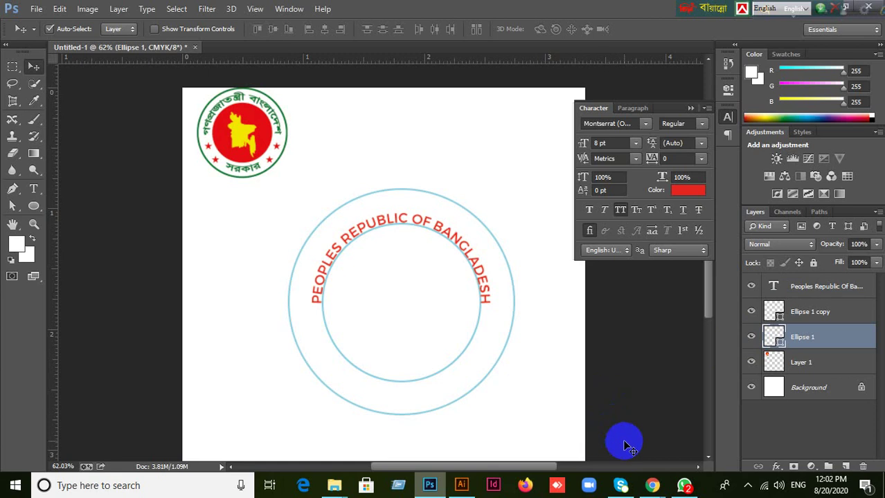
mouse_move(509, 375)
left_mouse_down()
mouse_move(525, 396)
mouse_move(585, 401)
left_mouse_up()
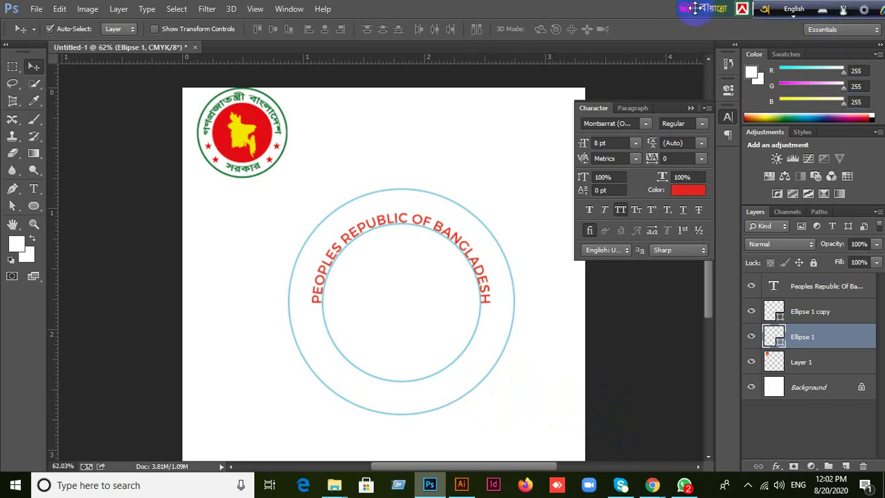
left_click_drag(694, 9, 540, 9)
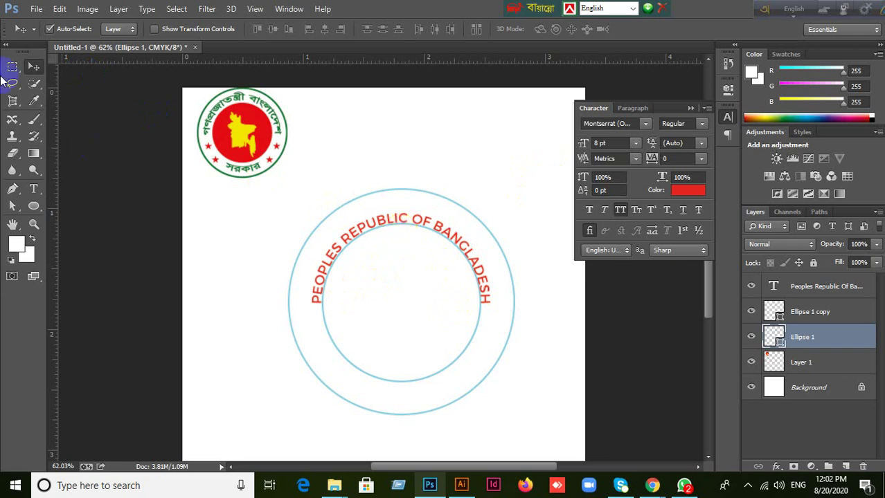
left_click(35, 69)
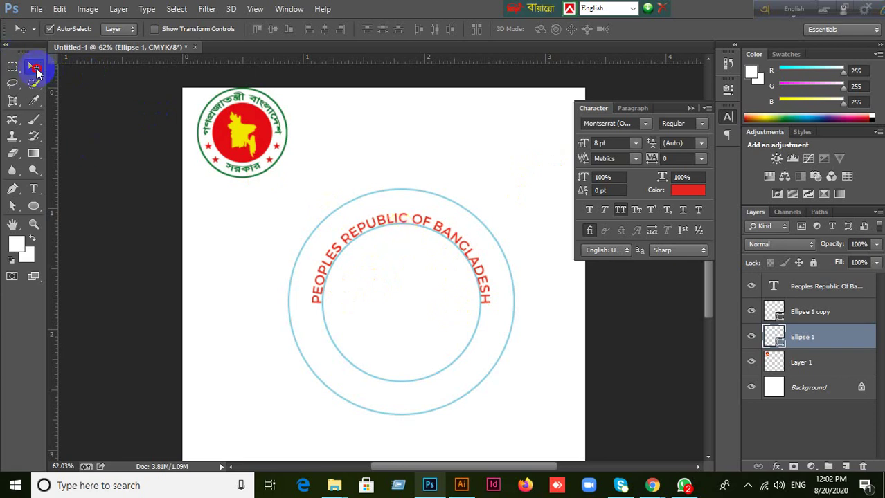
left_click(389, 188)
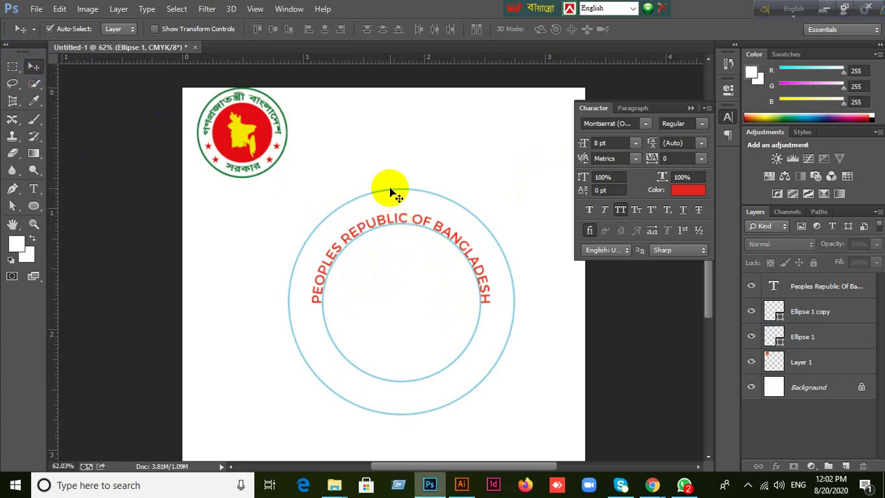
left_click(809, 313)
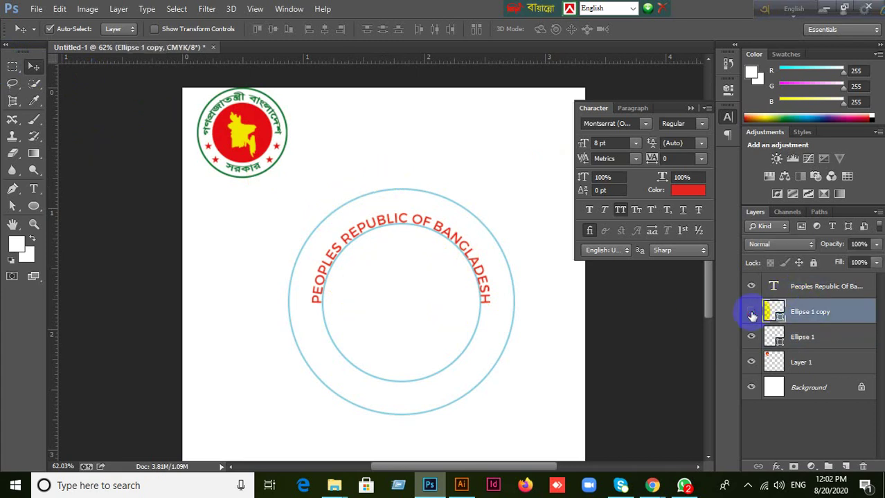
left_click(751, 312)
left_click(751, 312)
left_click(836, 344)
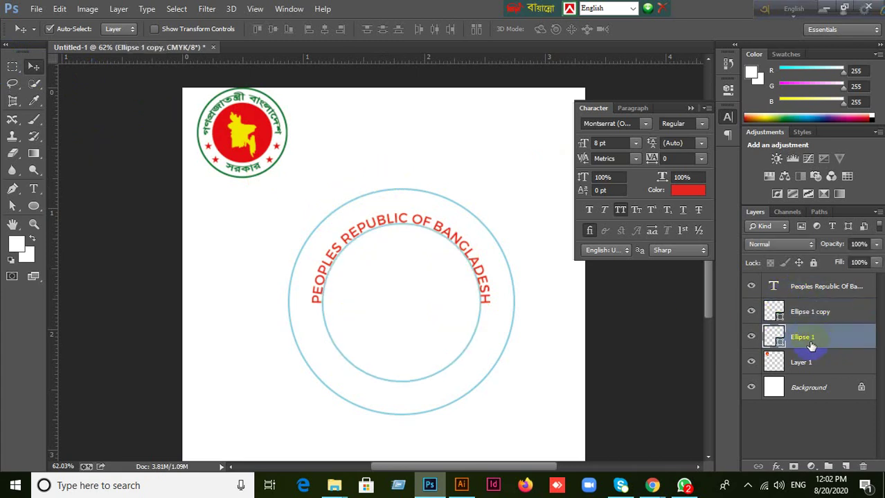
left_click(751, 337)
left_click(751, 337)
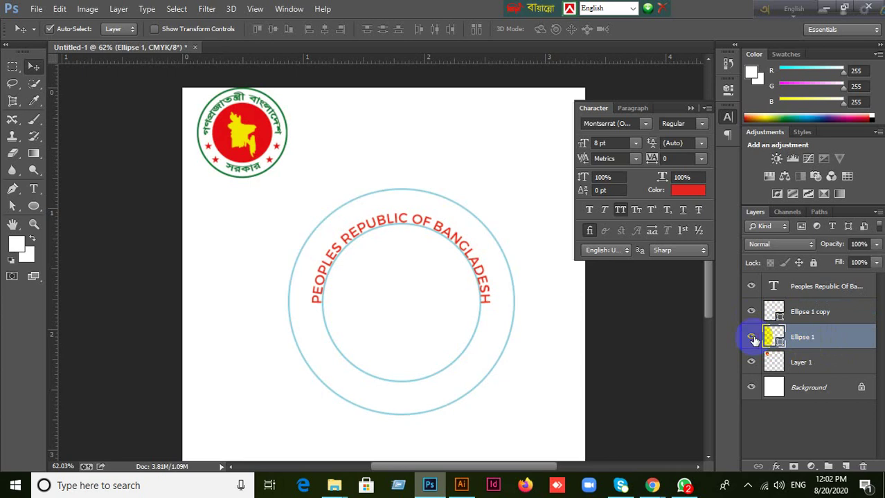
Add vertical and horizontal guides crossing at the rings' centre, checking the reference seal image.
left_click_drag(53, 245, 402, 235)
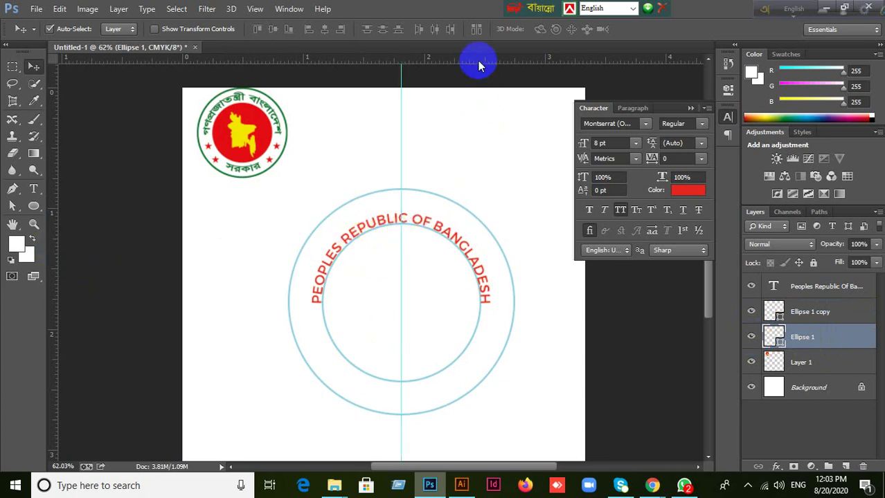
left_click_drag(477, 58, 403, 302)
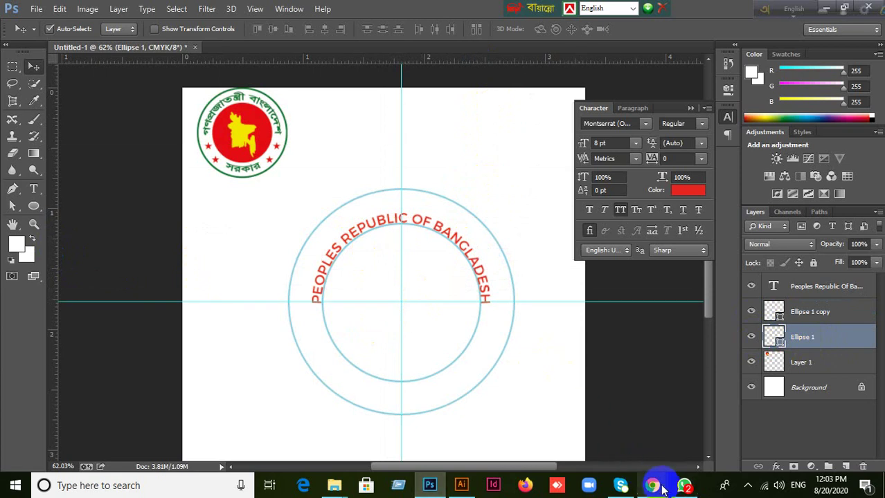
mouse_move(652, 484)
left_click(580, 425)
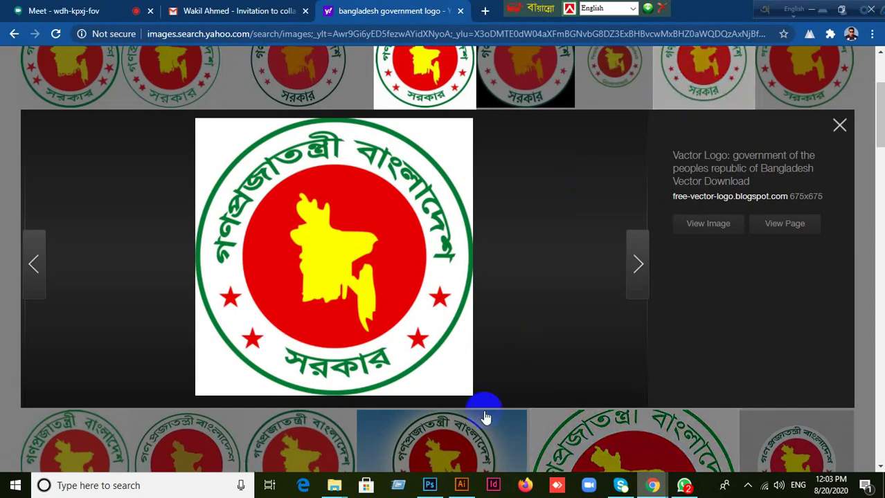
left_click(429, 488)
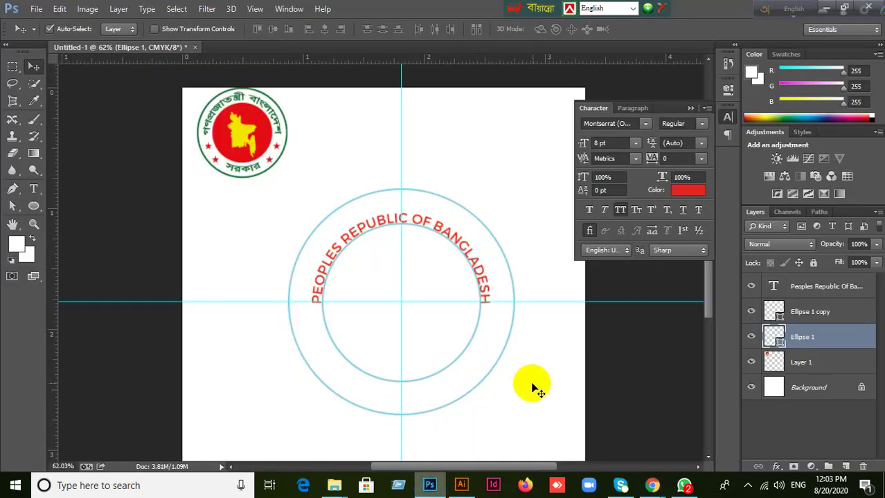
Select the Ellipse 1 copy layer and toggle the inner ring's visibility to check it.
left_click(450, 340)
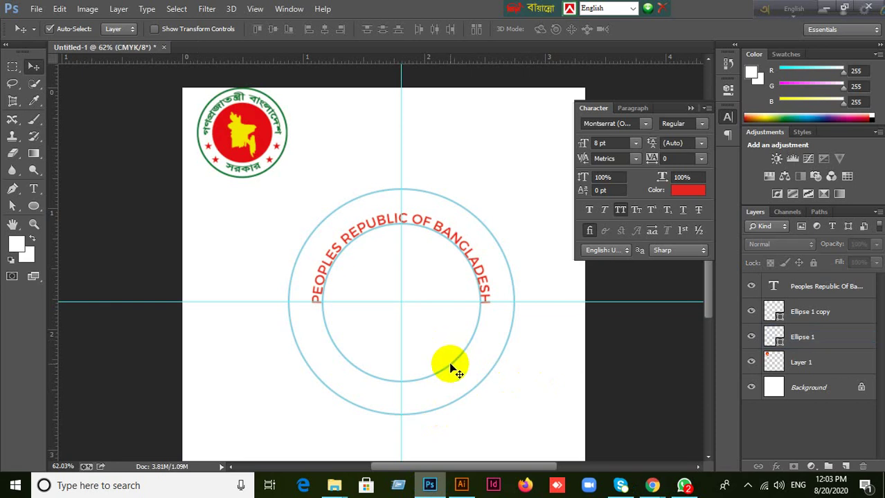
left_click(450, 366)
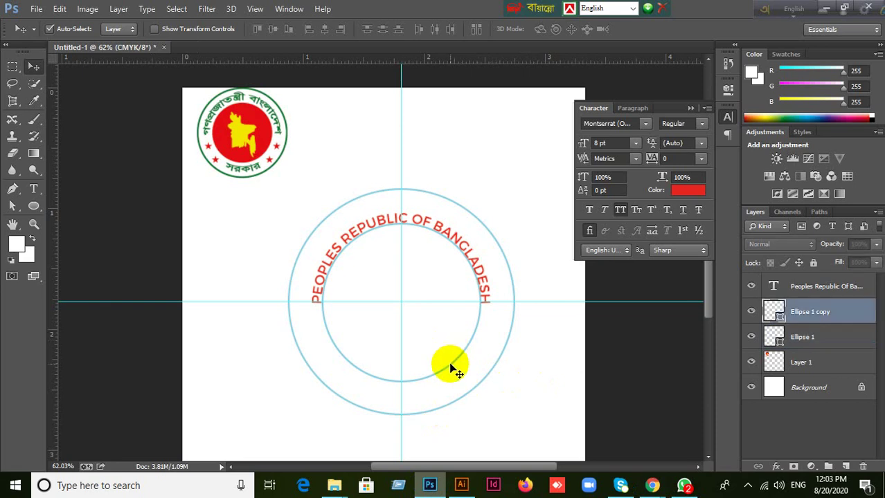
left_click(751, 312)
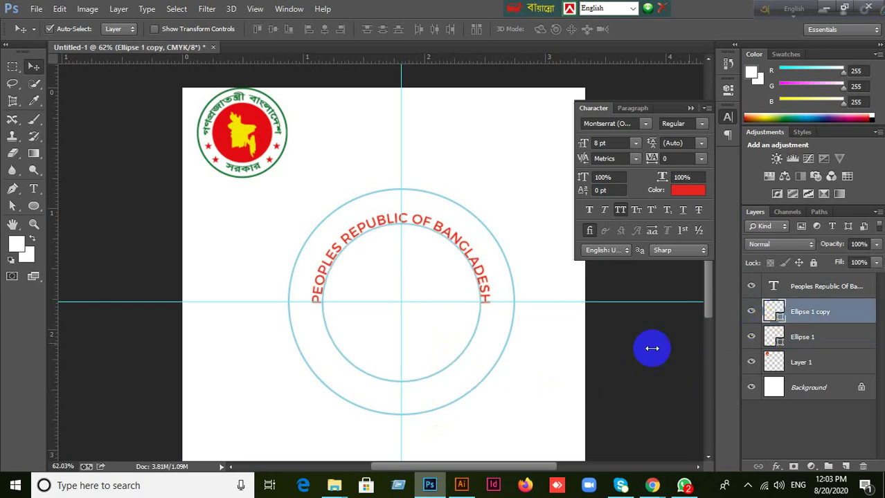
left_click(751, 313)
left_click(751, 313)
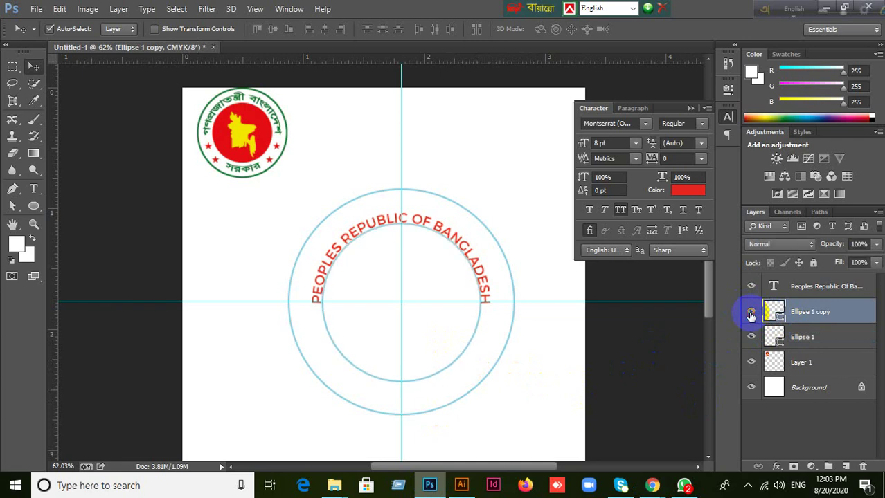
left_click(751, 312)
left_click(751, 313)
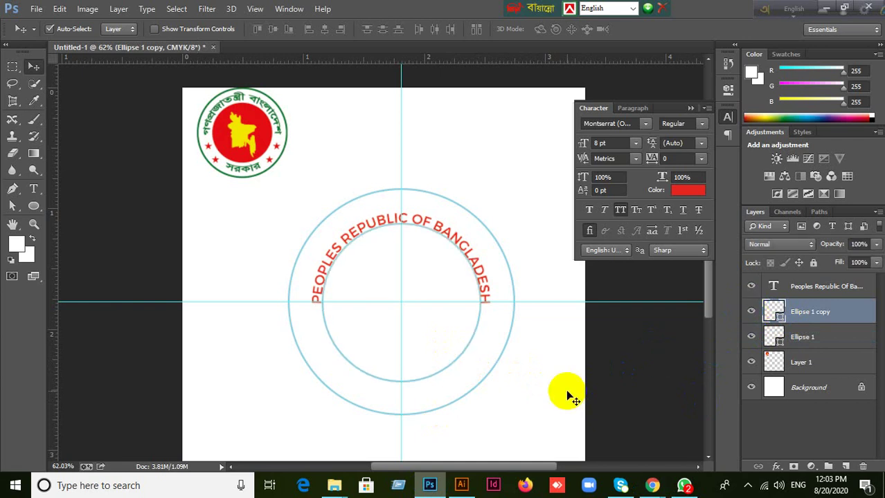
key("ctrl+j")
key("ctrl+t")
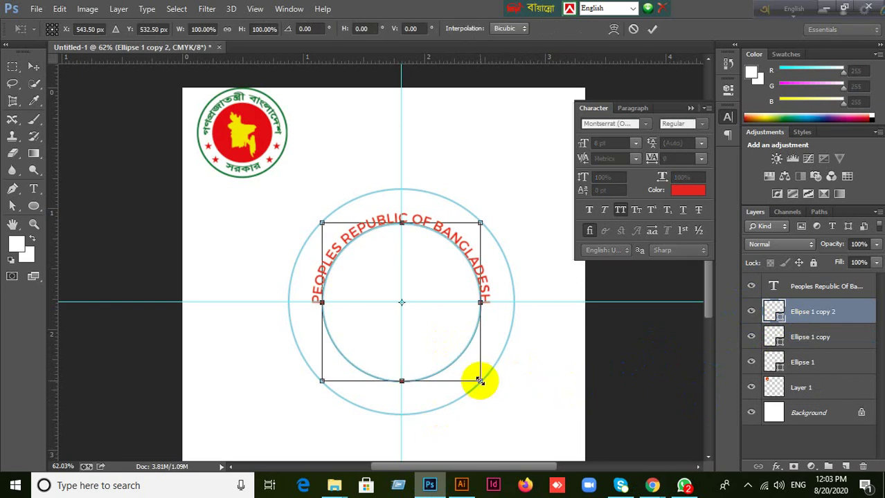
mouse_move(480, 381)
left_mouse_down()
mouse_move(502, 392)
mouse_move(495, 387)
left_mouse_up()
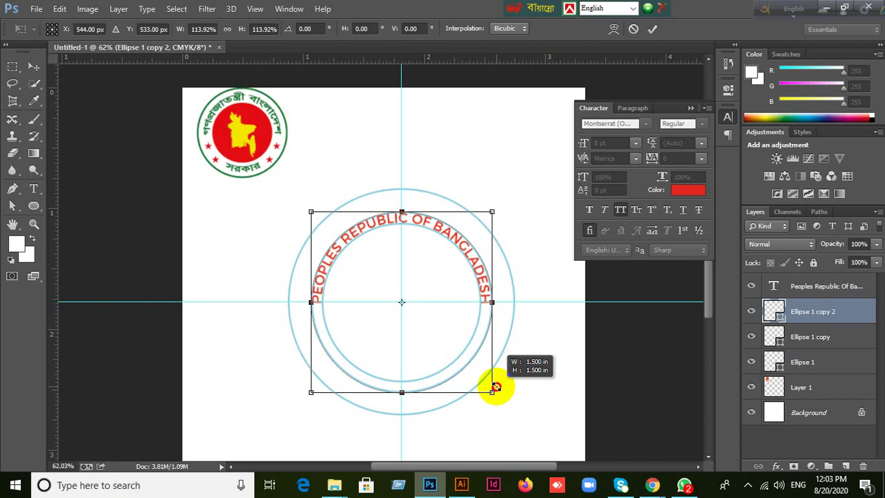
left_click(652, 28)
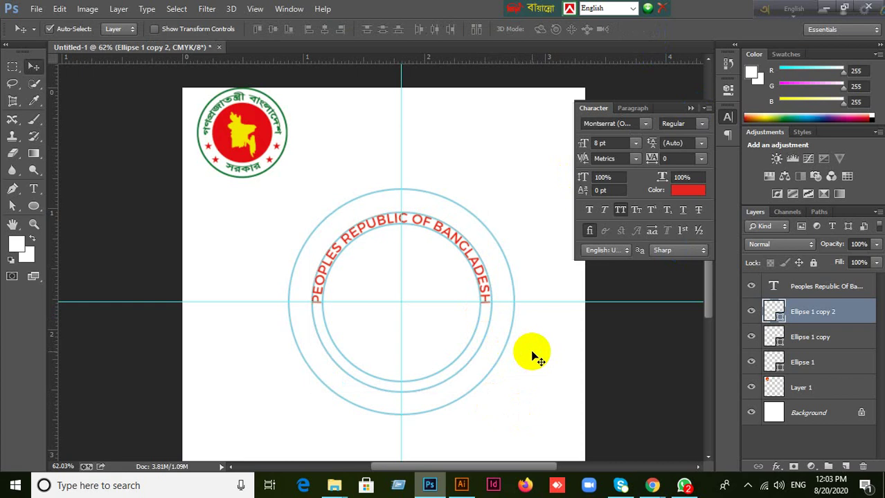
left_click(458, 364)
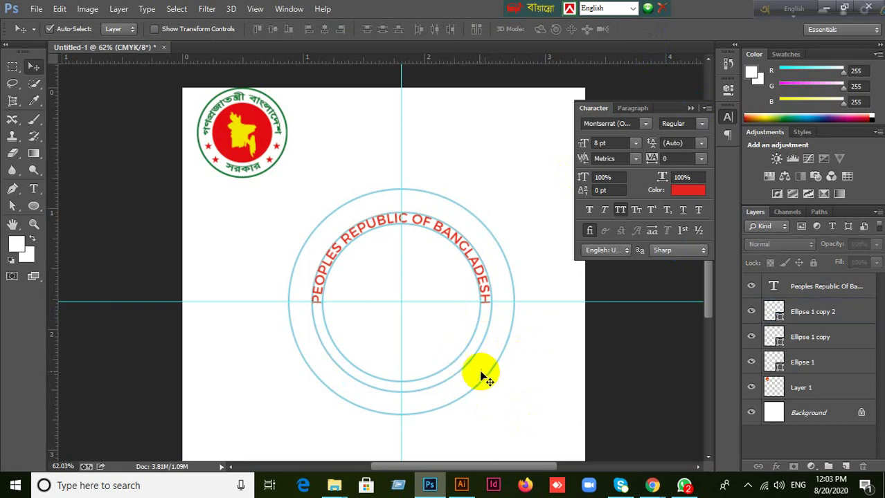
left_click(459, 371)
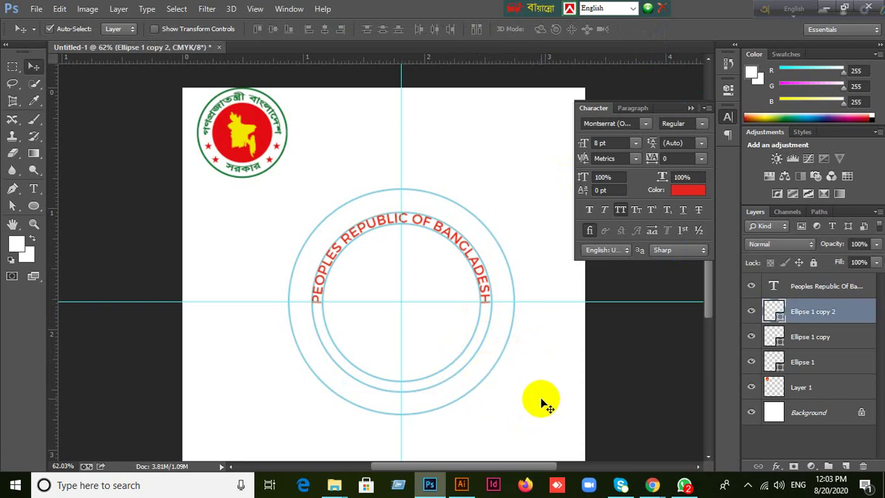
key("Delete")
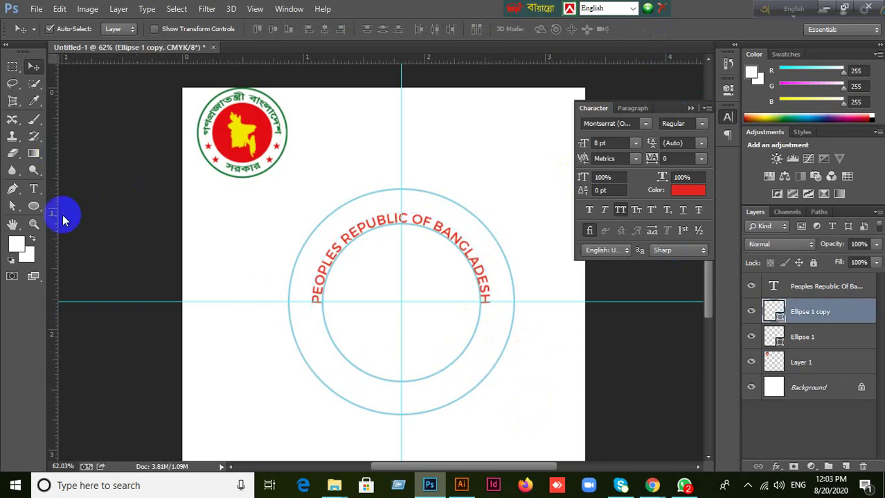
Make a trial text click inside the inner circle, then toggle the Ellipse 1 copy layer's visibility.
left_click(33, 189)
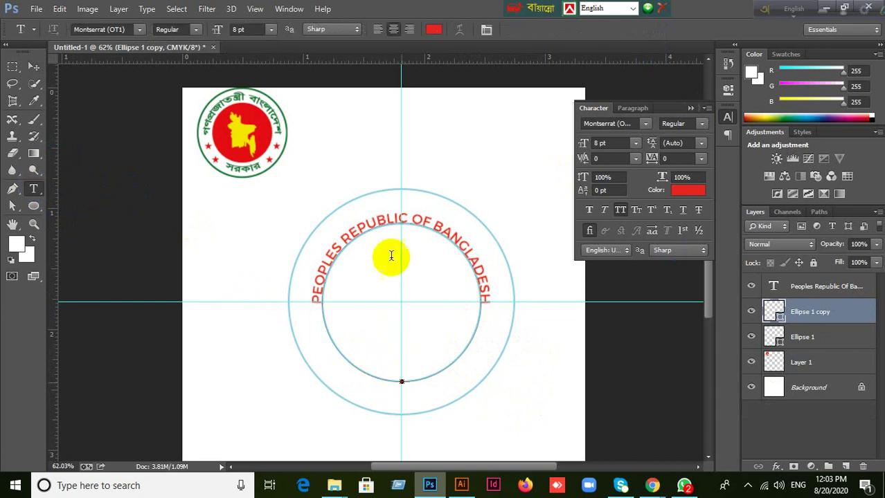
left_click(424, 316)
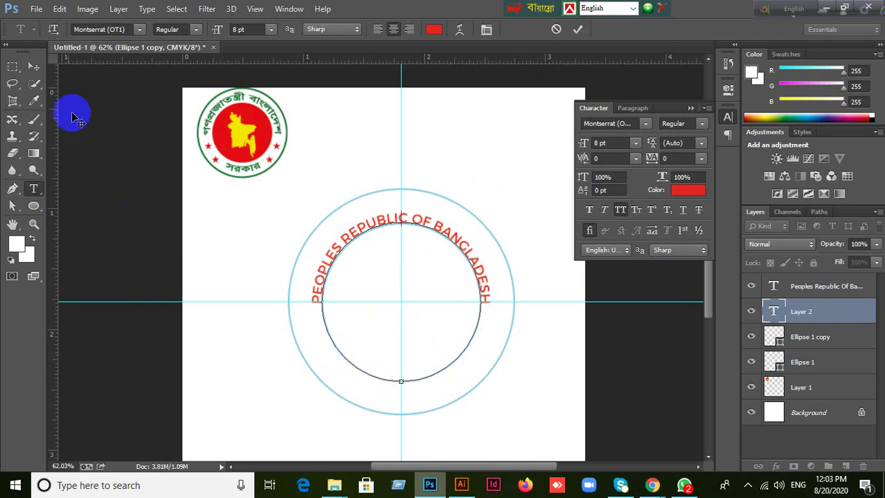
left_click(34, 67)
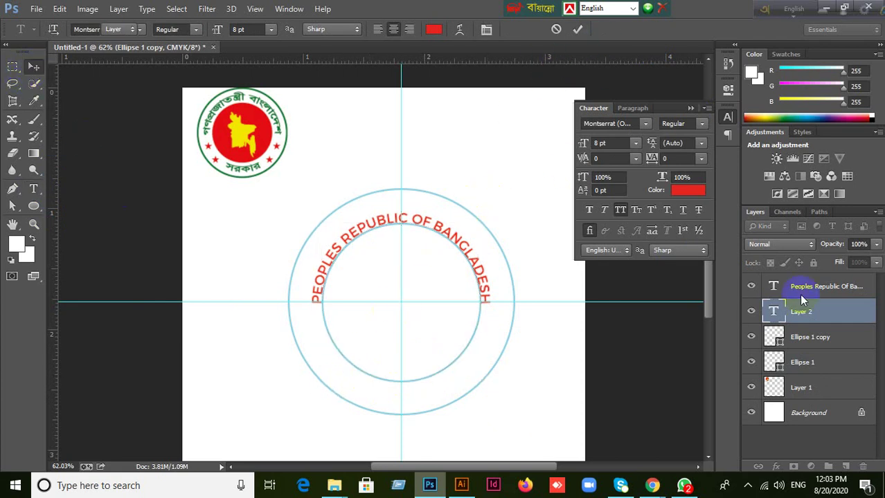
left_click(769, 337)
left_click(752, 338)
left_click(751, 338)
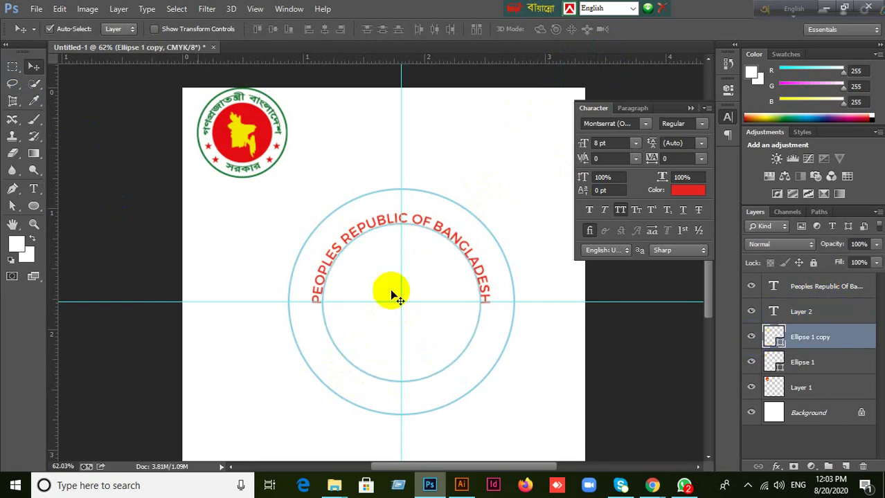
Type 'Government' on the inner circle's path near the bottom and commit it.
left_click(34, 188)
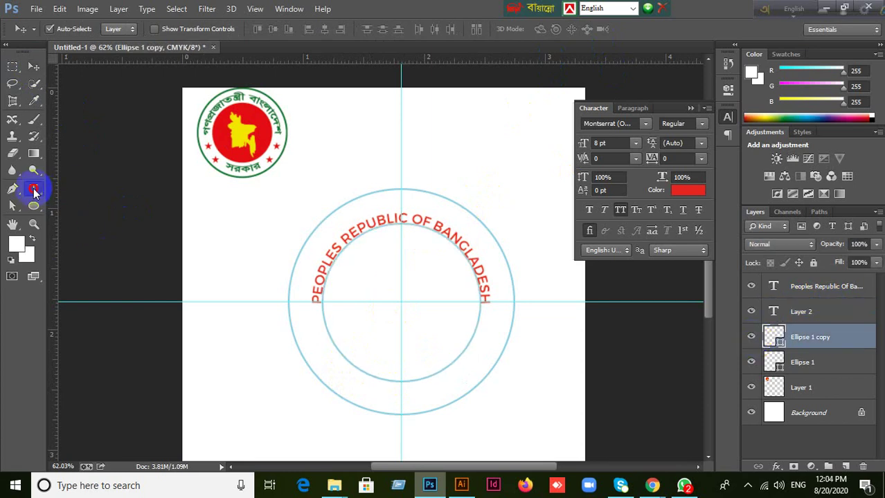
left_click(364, 370)
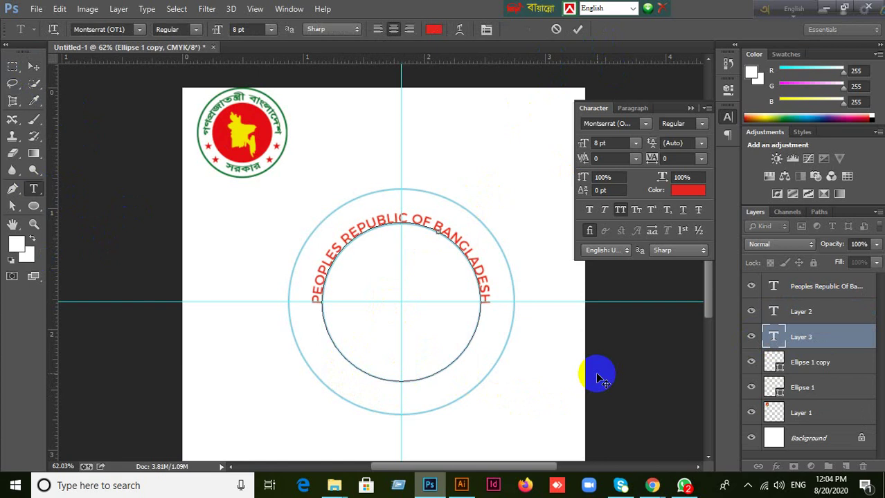
type("Government")
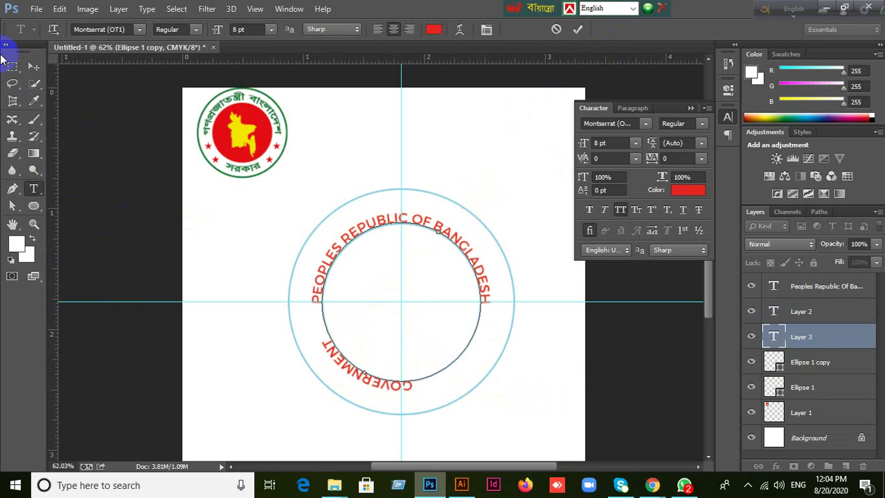
left_click(33, 67)
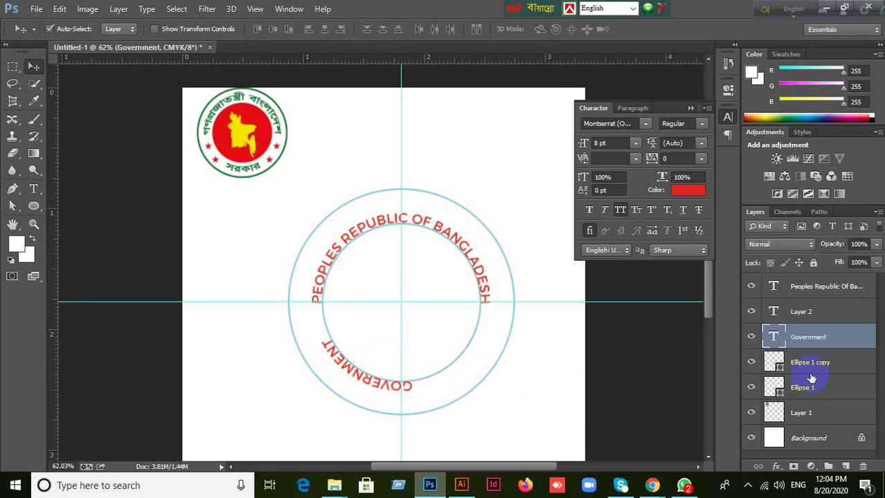
double_click(774, 338)
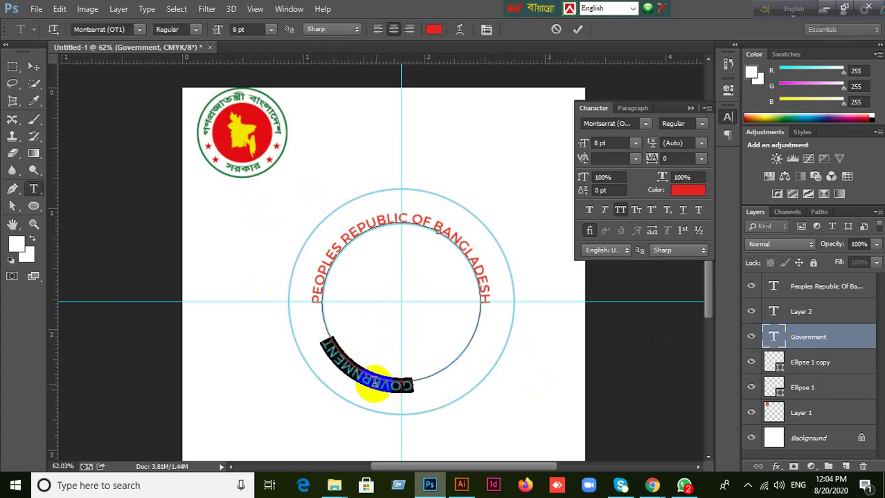
left_click(364, 382)
left_click_drag(326, 357, 435, 386)
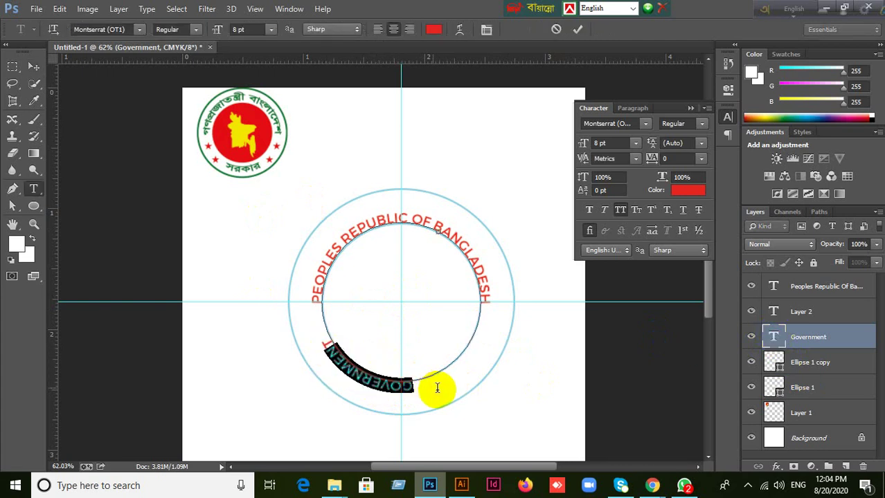
mouse_move(364, 385)
left_mouse_down()
mouse_move(325, 352)
mouse_move(425, 405)
mouse_move(374, 385)
left_mouse_up()
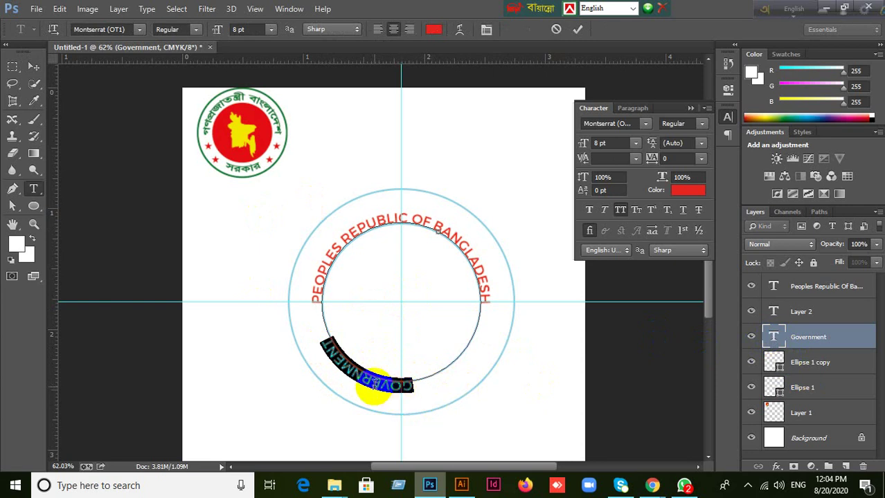
left_click_drag(365, 379, 347, 378)
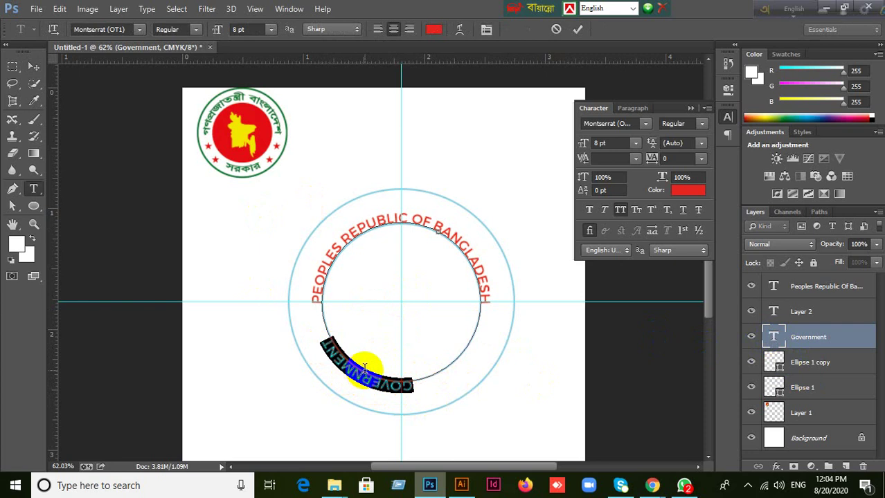
mouse_move(358, 375)
left_mouse_down()
mouse_move(374, 389)
mouse_move(391, 383)
mouse_move(370, 378)
left_mouse_up()
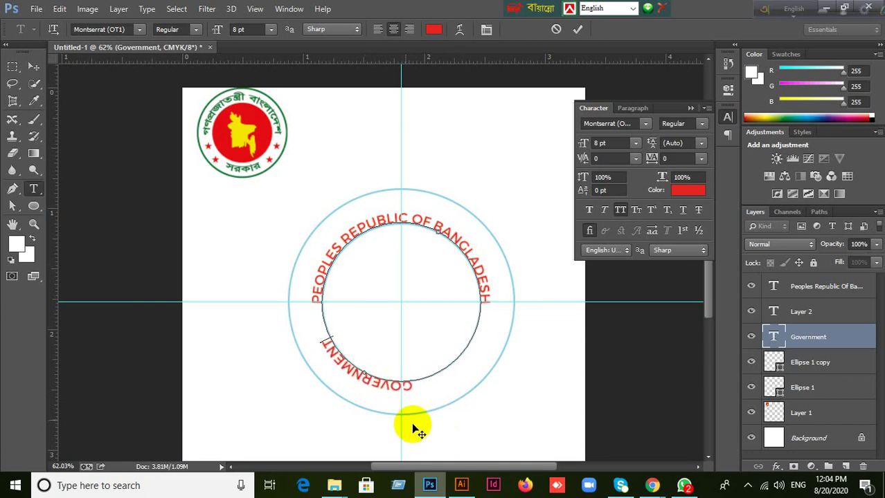
left_click(354, 379)
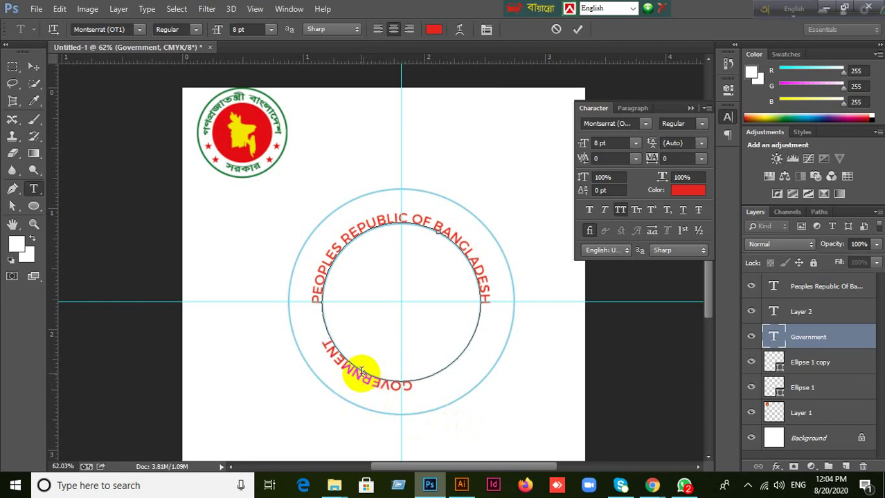
key("ctrl+plus")
key("ctrl+plus")
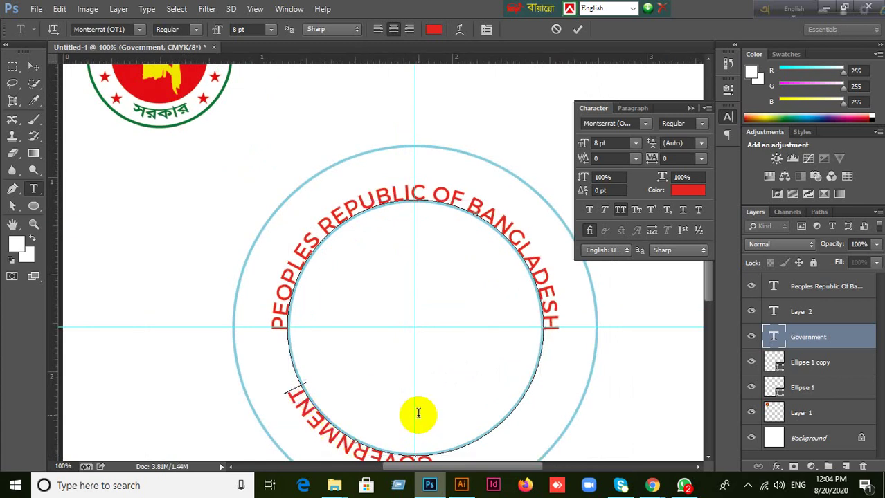
Delete the upside-down GOVERNMENT layer and discard a trial 'GO' text on the circle path.
left_click(35, 67)
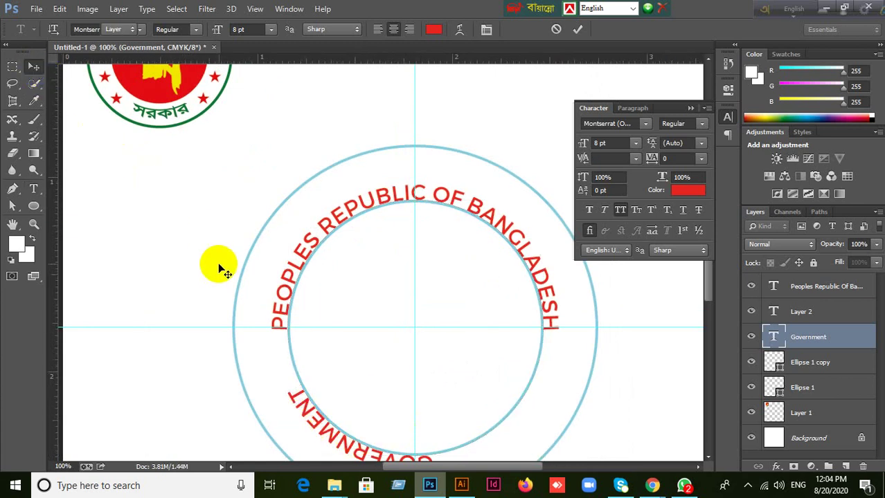
key("Delete")
scroll(246, 267, "down", 1)
scroll(246, 267, "down", 1)
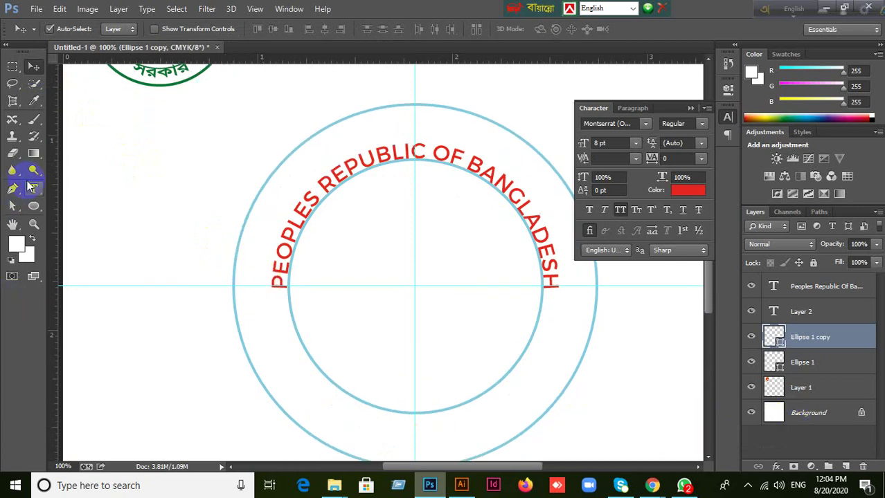
left_click(34, 189)
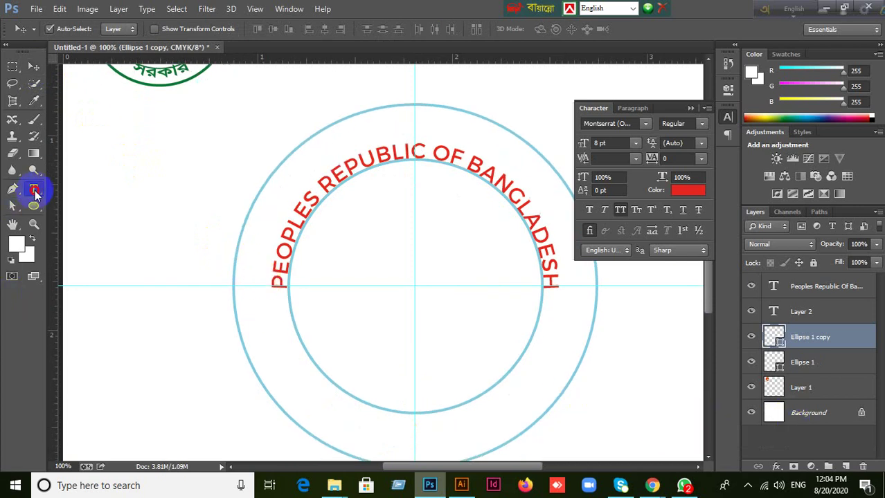
left_click(414, 416)
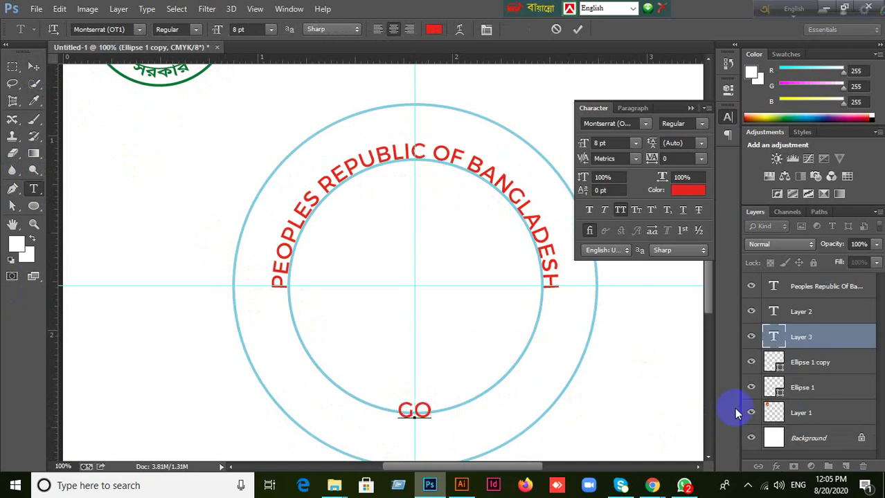
left_click(634, 109)
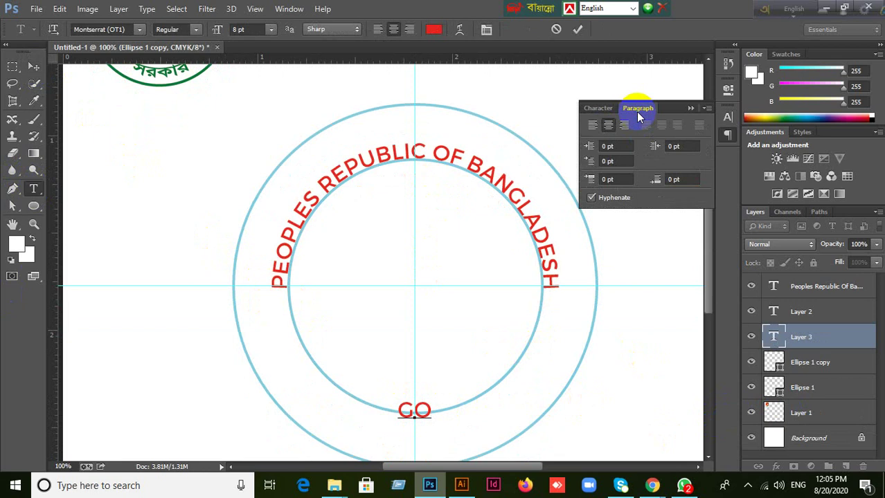
left_click(637, 109)
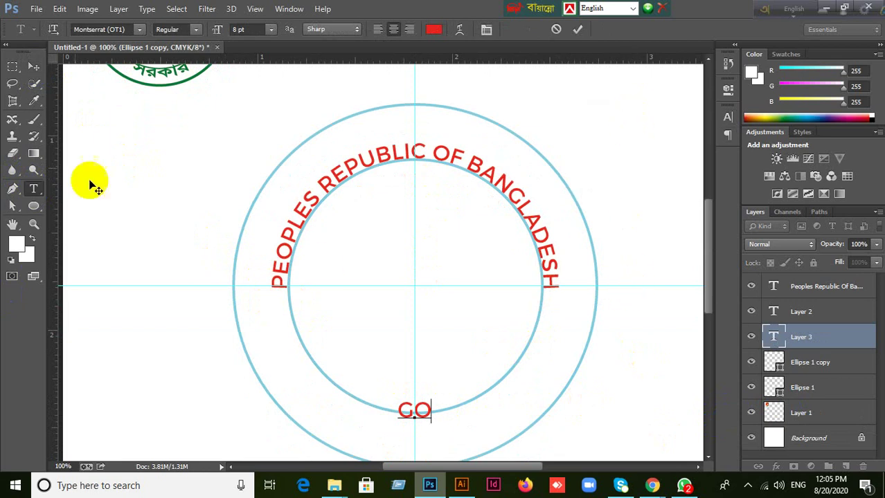
left_click(33, 66)
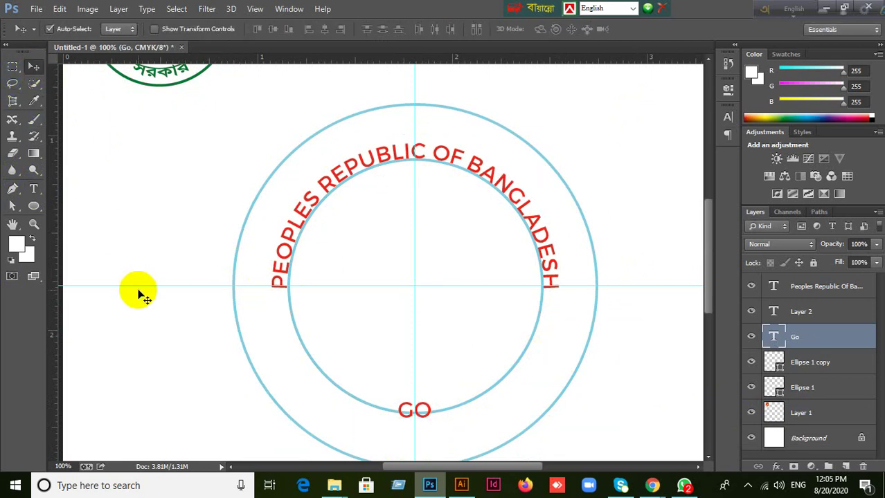
key("Delete")
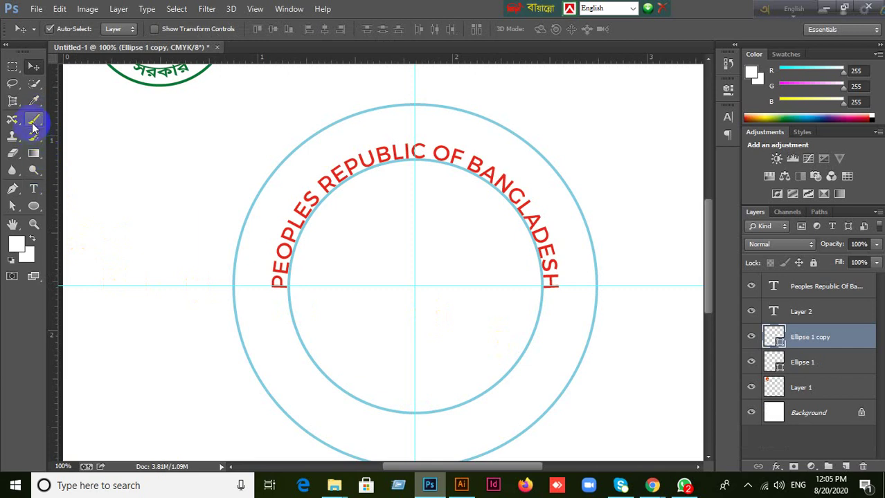
Try 'GOVERNMENT OF' on the inner circle's path, attempt to slide it, then discard it.
left_click(34, 188)
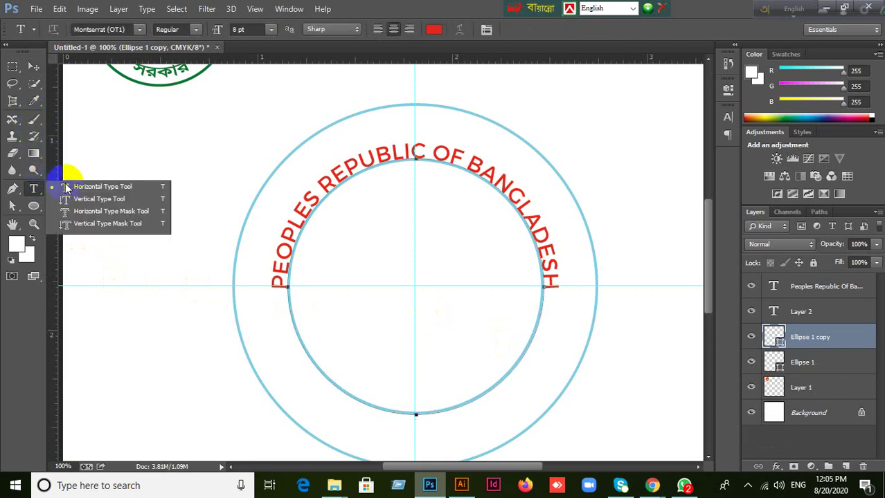
left_click(79, 191)
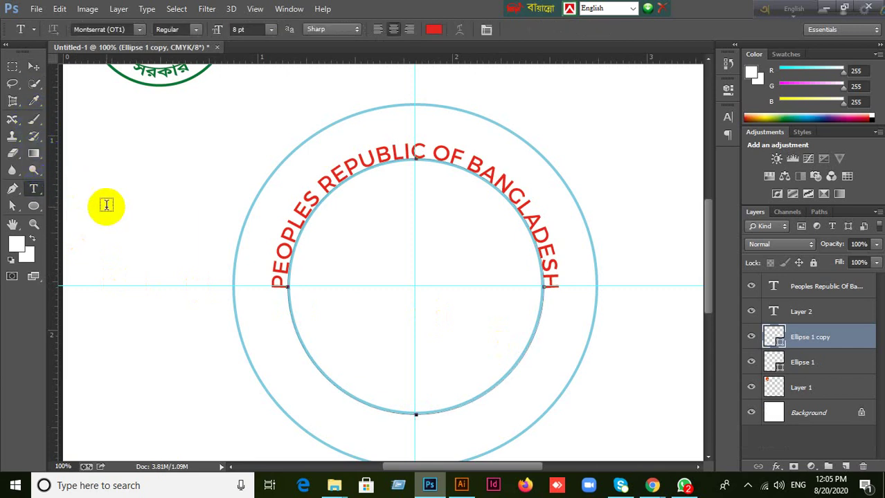
left_click(415, 414)
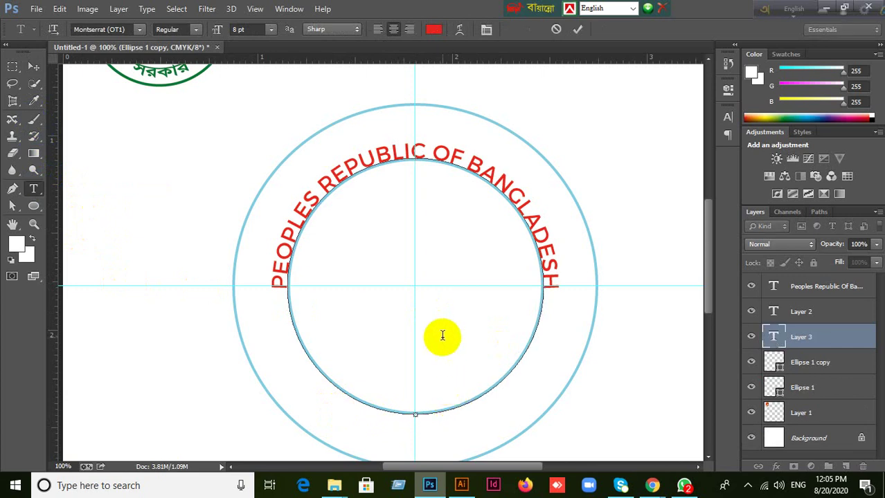
type("GOVERN")
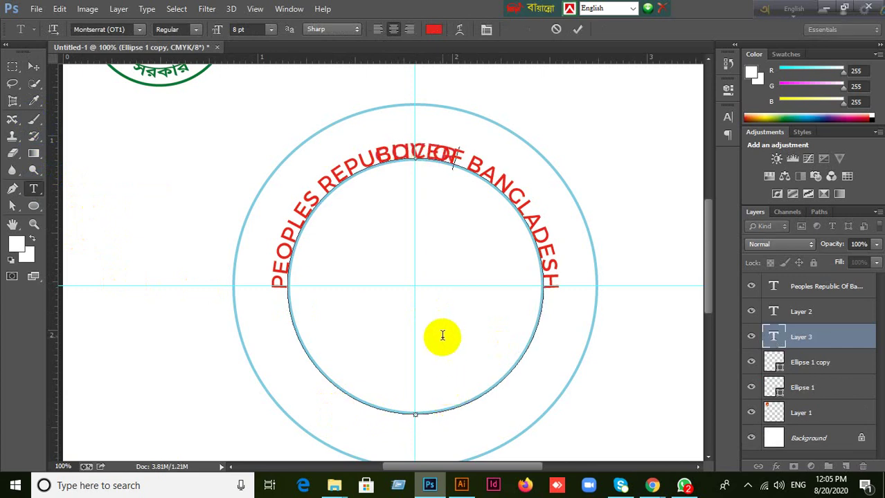
type("MENT")
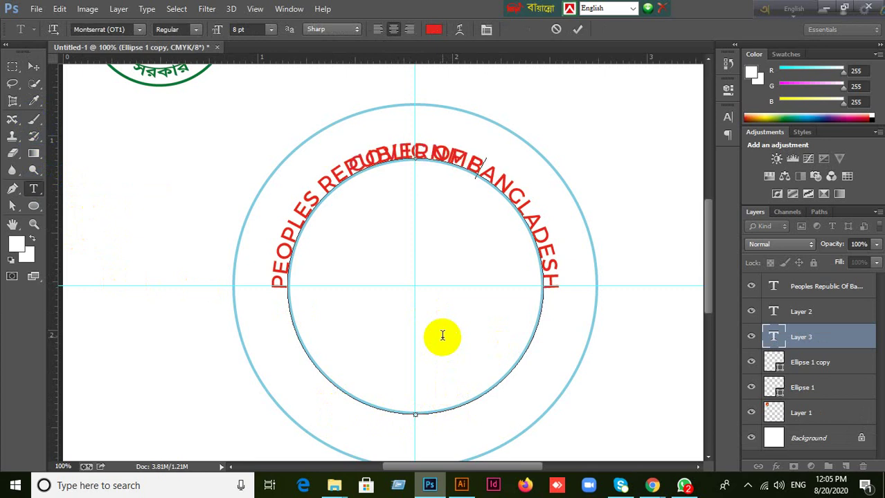
type(" OF")
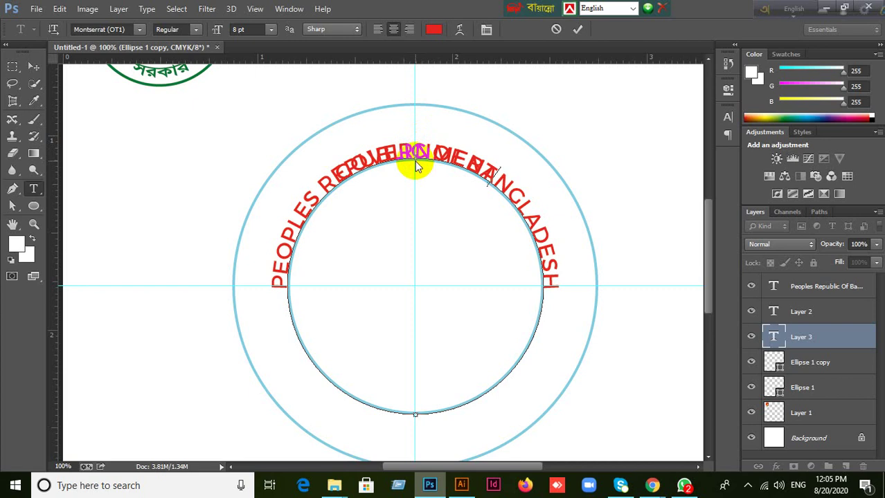
key("ctrl")
key("ctrl")
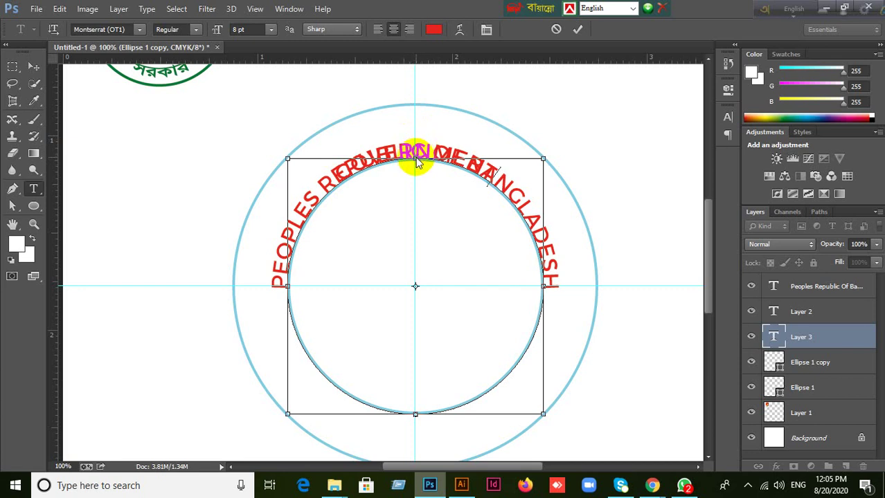
key("ctrl")
mouse_move(414, 176)
left_mouse_down()
mouse_move(405, 135)
mouse_move(483, 167)
left_mouse_up()
key("ctrl")
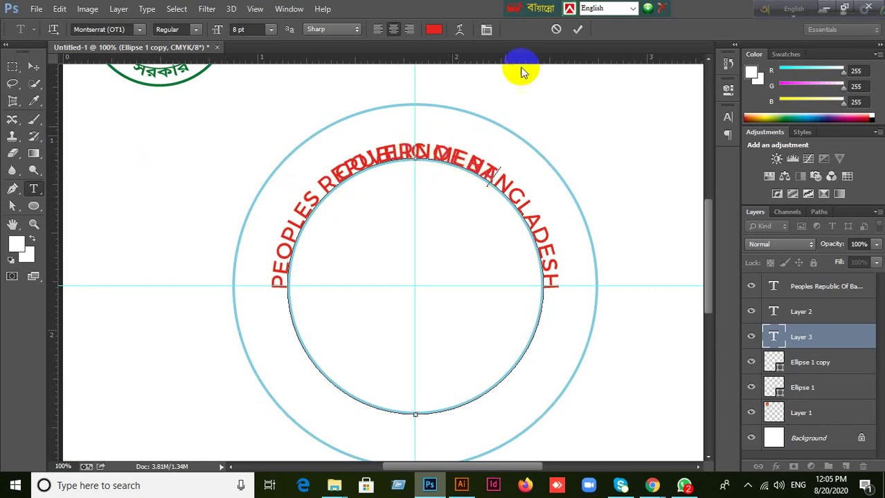
left_click(556, 30)
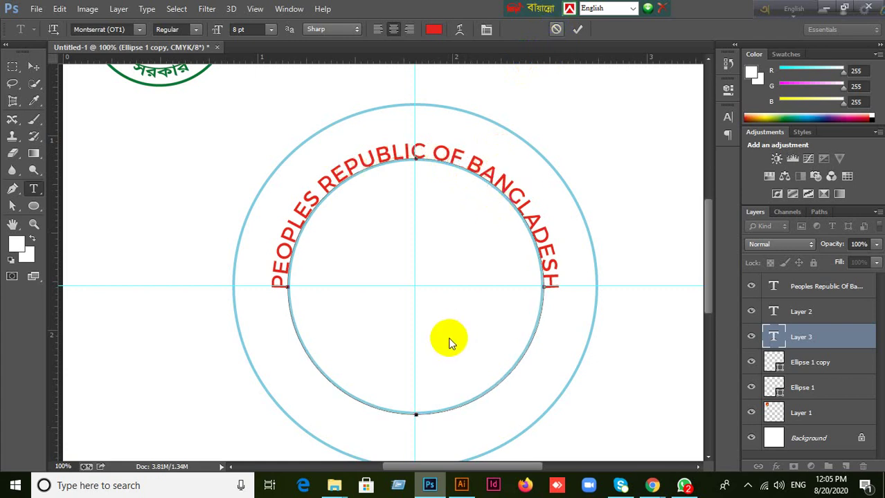
Type 'GOVERNMENT' on the inner circle's path, Ctrl-drag it upright to the bottom, and commit.
left_click(414, 415)
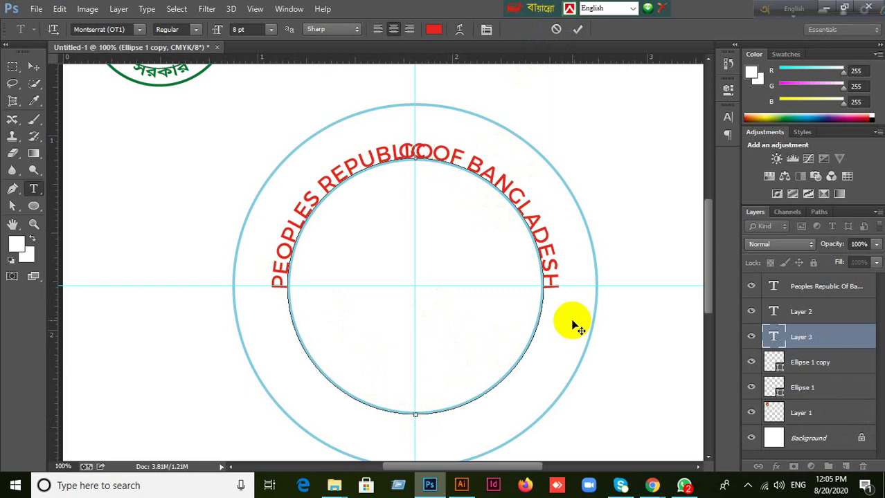
type("GOVERNME")
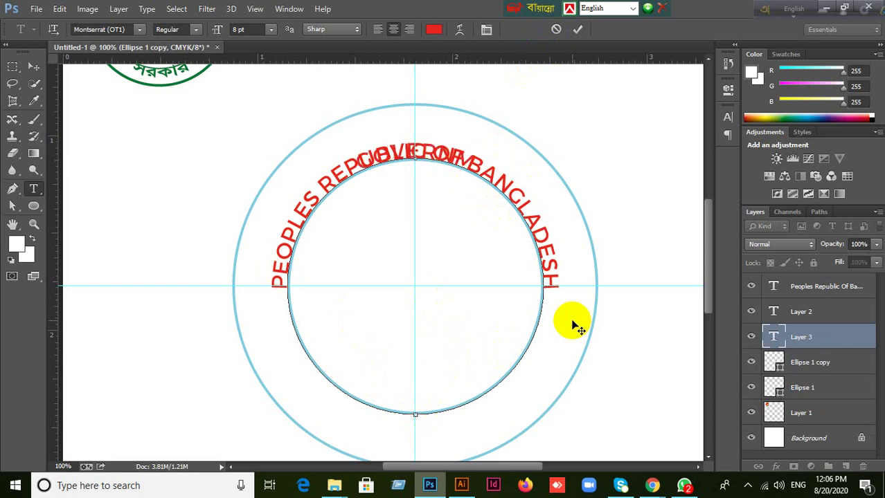
type("NT")
left_click_drag(400, 154, 413, 155)
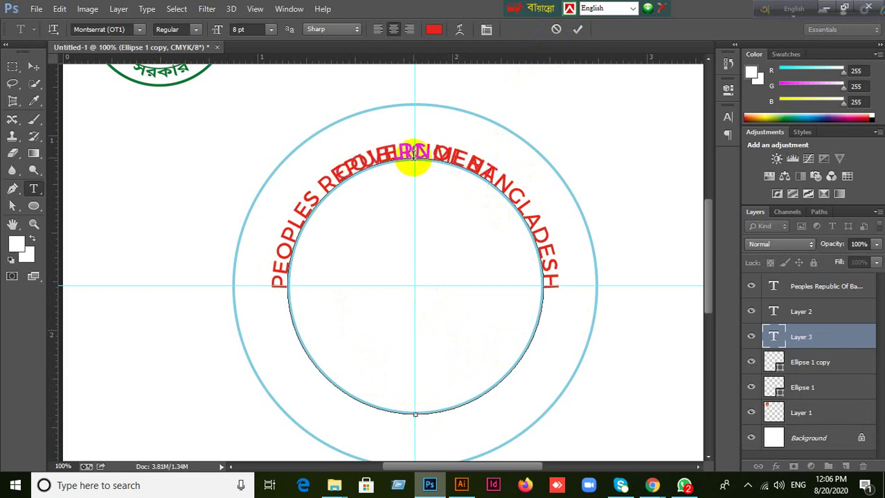
key("ctrl")
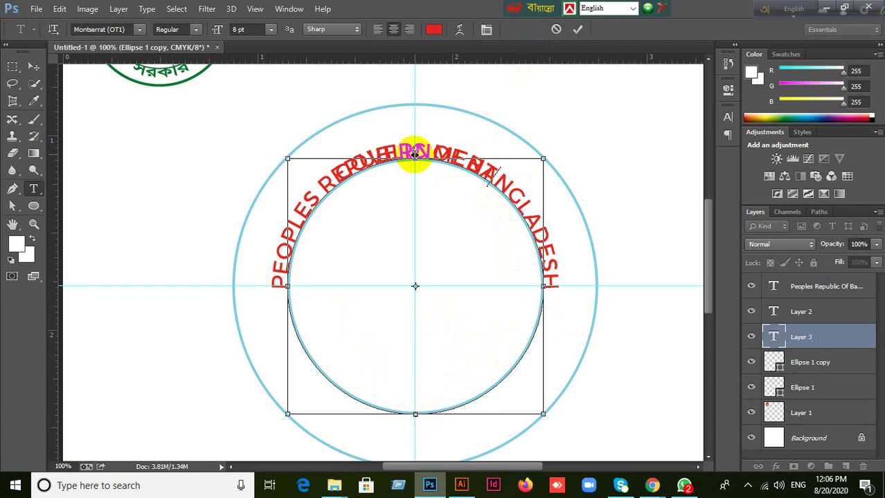
left_click_drag(413, 154, 418, 383)
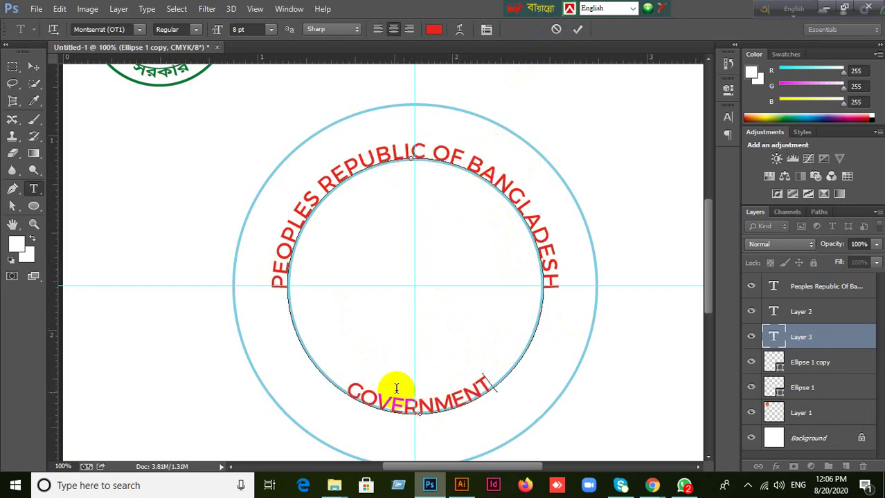
left_click(575, 31)
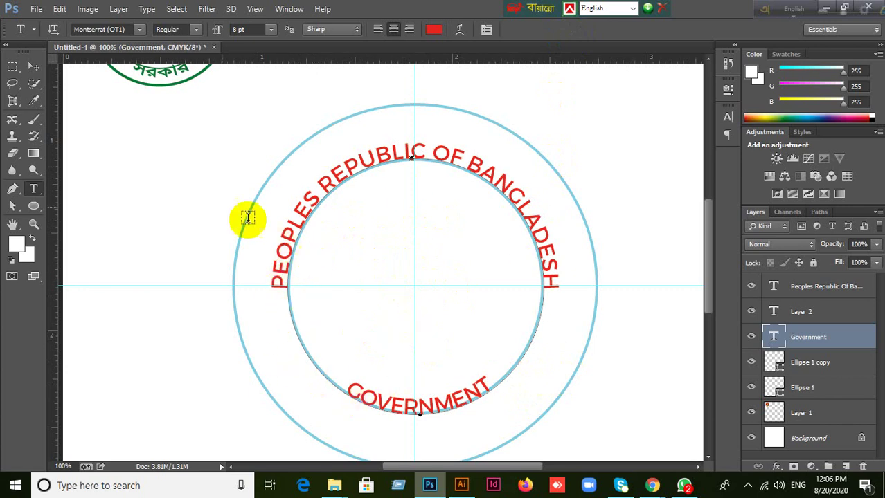
left_click(29, 68)
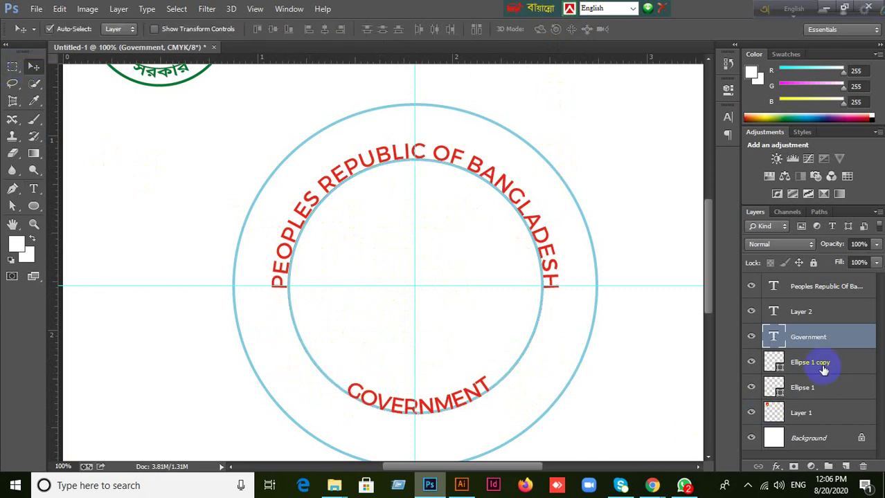
Delete the GOVERNMENT layer, duplicate the inner circle, and enlarge the copy around its centre.
key("Delete")
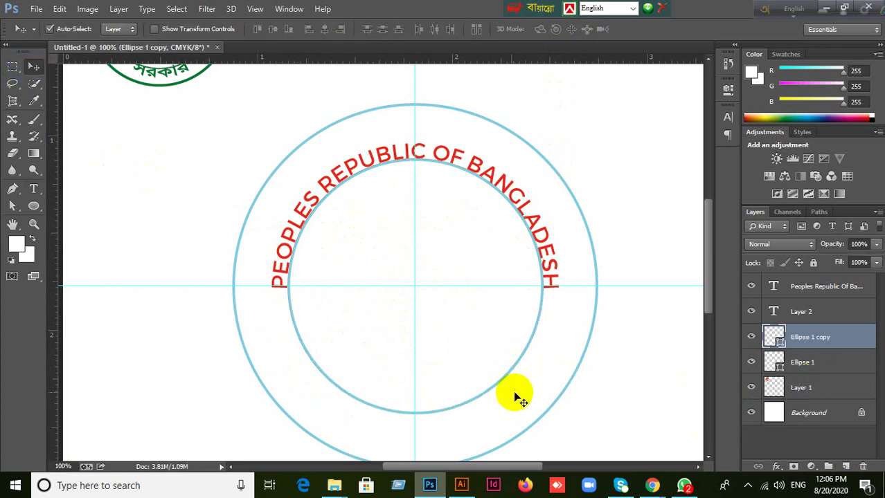
left_click(751, 339)
left_click(751, 339)
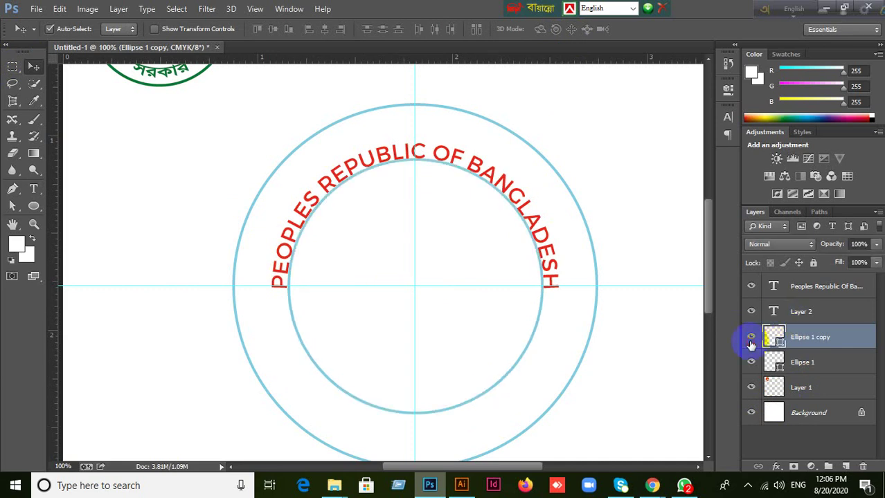
key("ctrl+j")
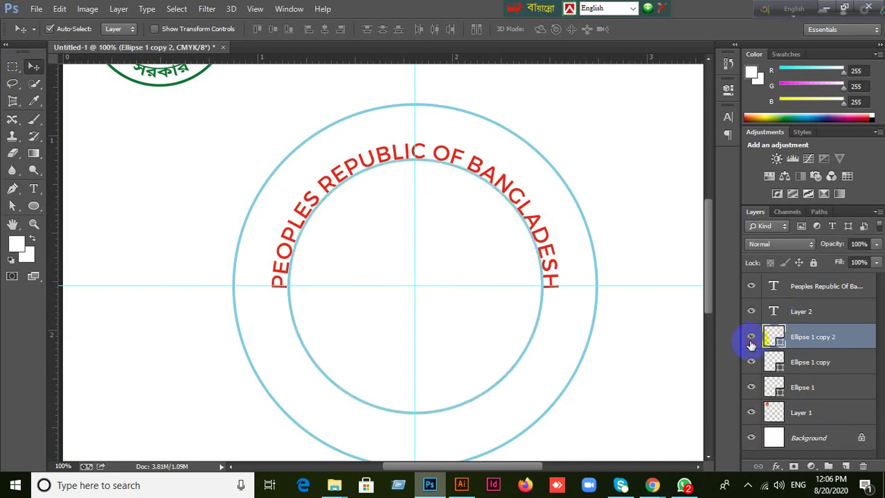
key("ctrl+t")
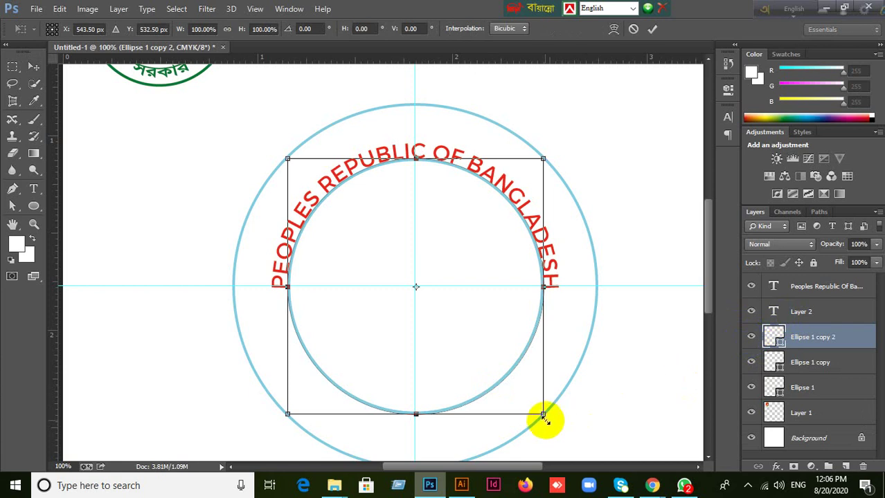
left_click_drag(542, 414, 569, 425)
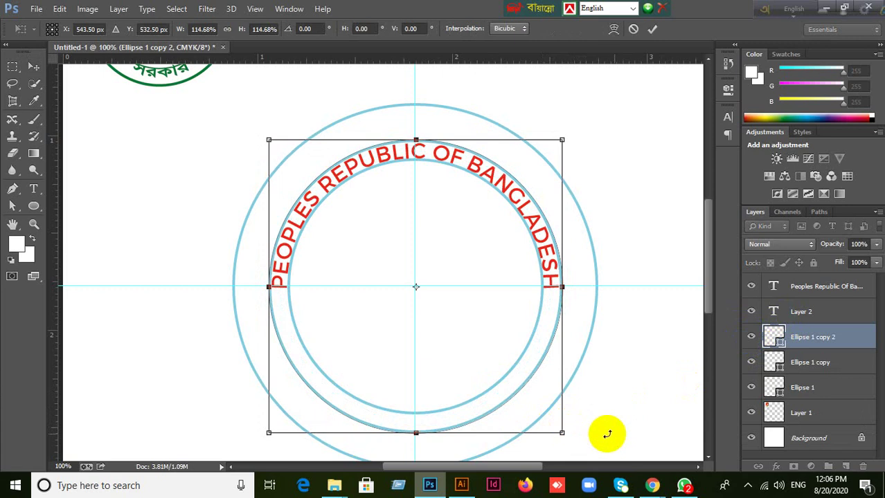
left_click(652, 30)
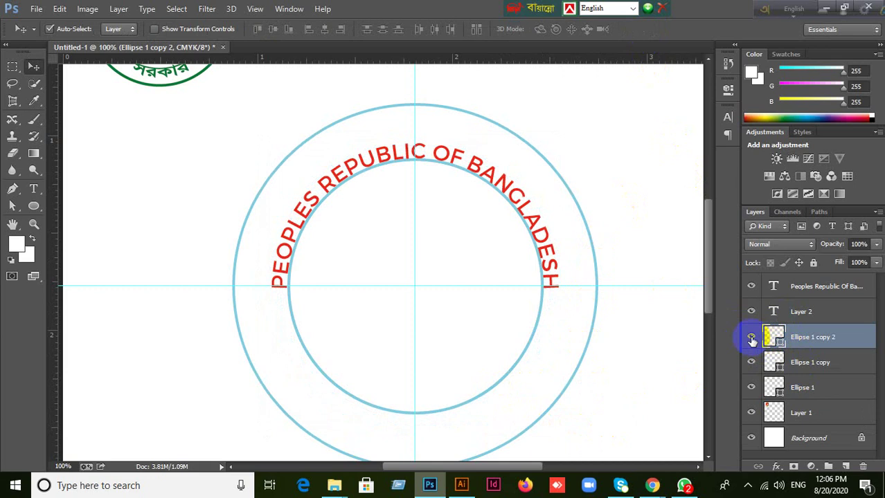
Delete the enlarged copy, then try and cancel resizing the inner circle itself.
left_click(751, 339)
left_click(751, 338)
left_click(751, 363)
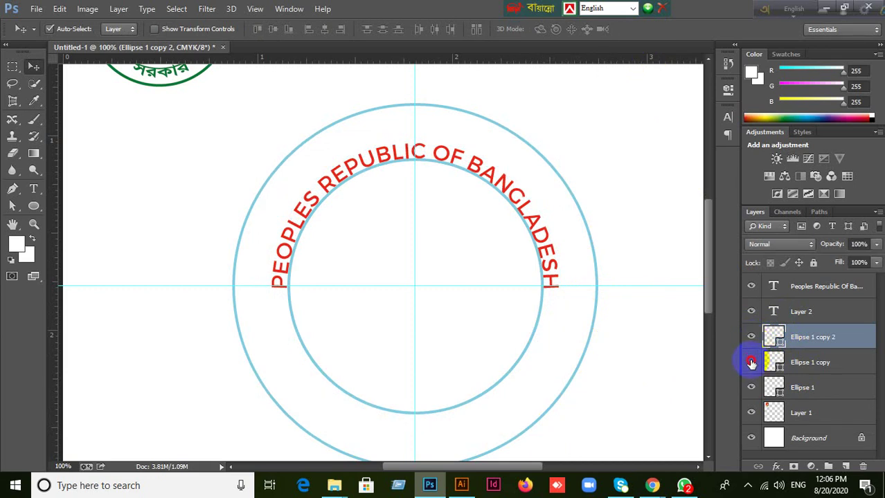
left_click(824, 346)
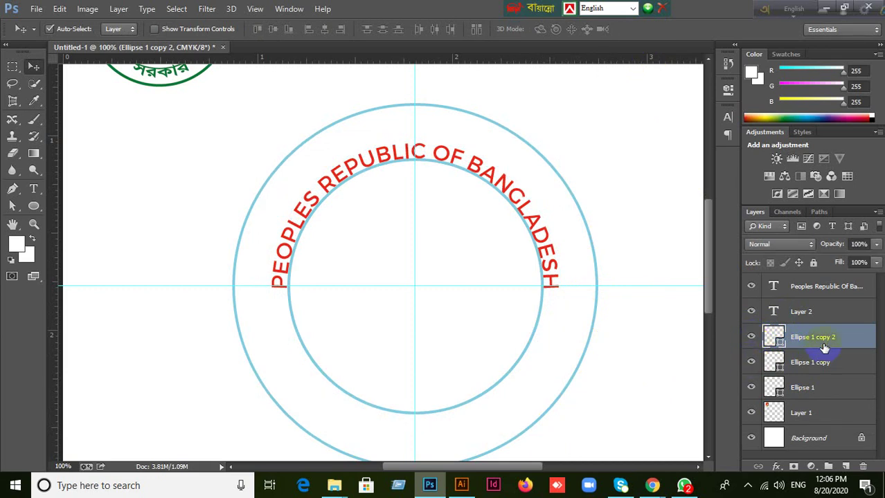
key("Delete")
left_click(751, 337)
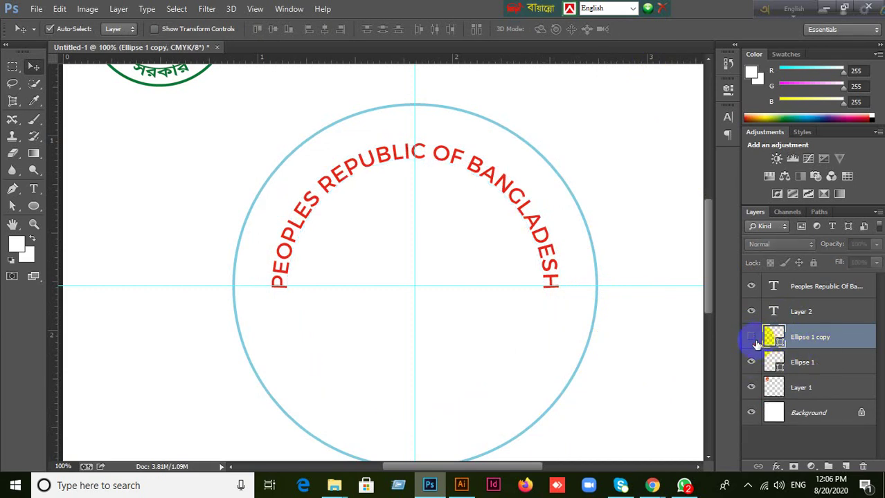
left_click(750, 337)
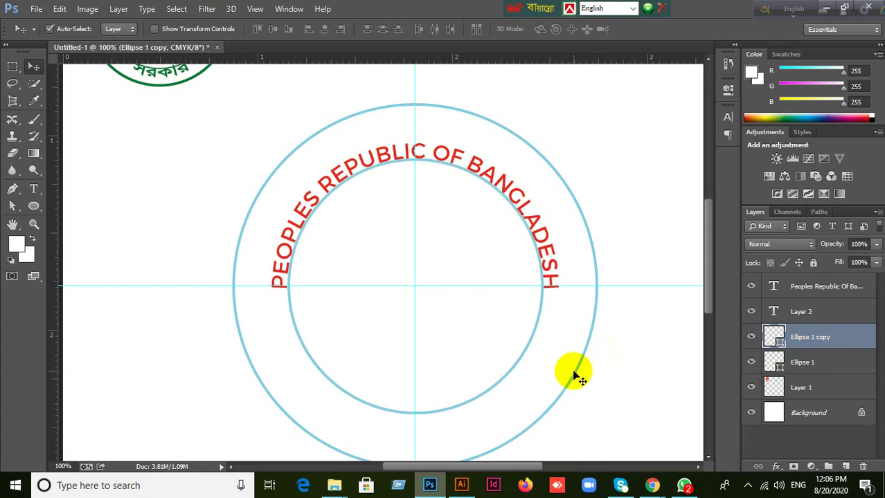
key("ctrl+t")
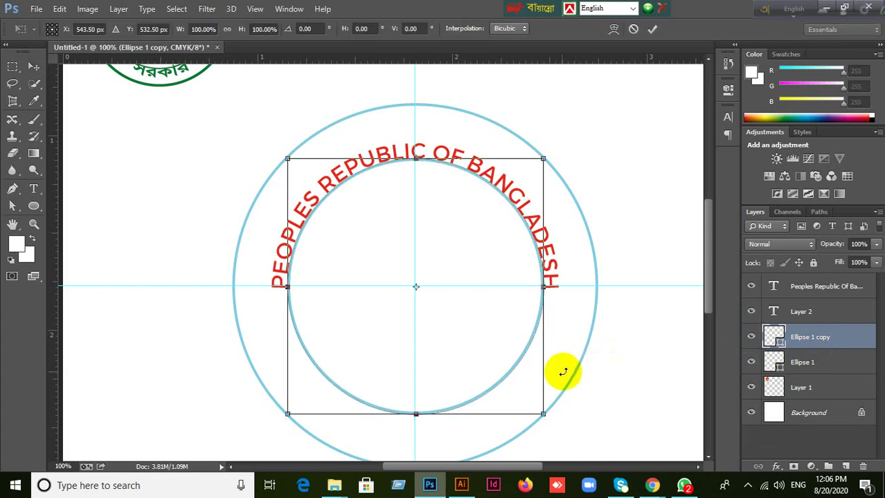
left_click_drag(541, 414, 572, 427)
key("ctrl+z")
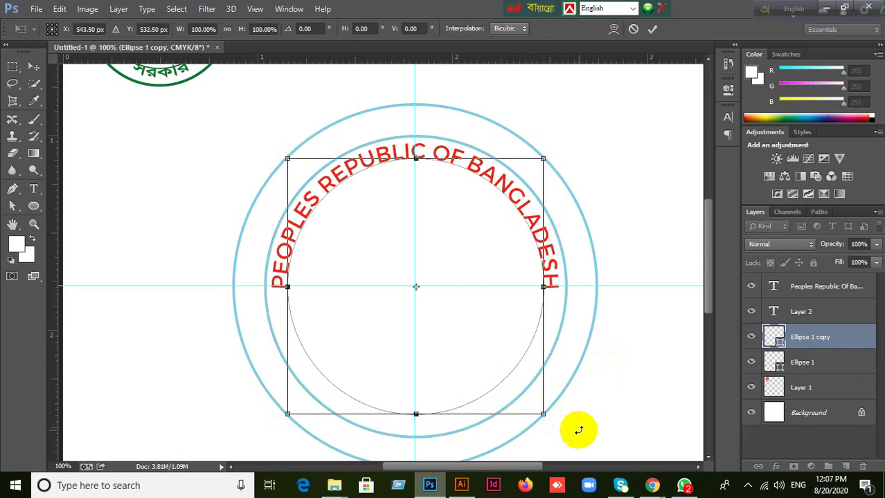
left_click(633, 29)
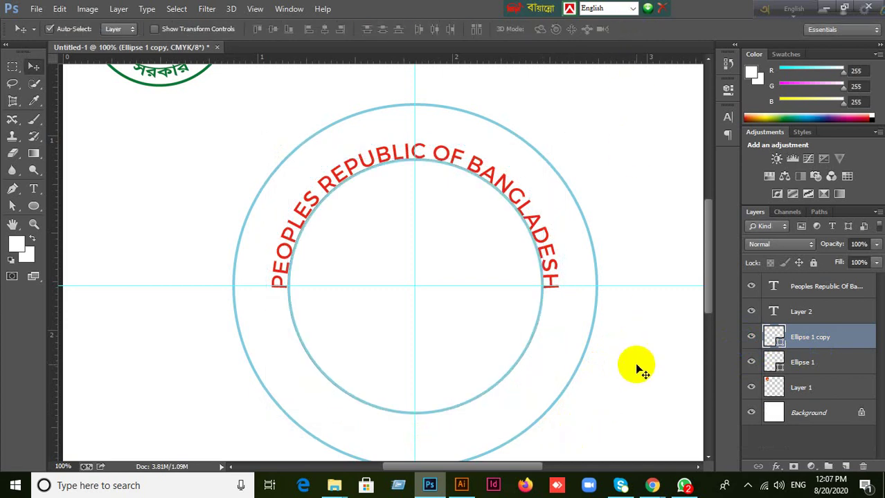
Duplicate the inner circle again and scale the copy to about 117% around its centre.
key("ctrl+j")
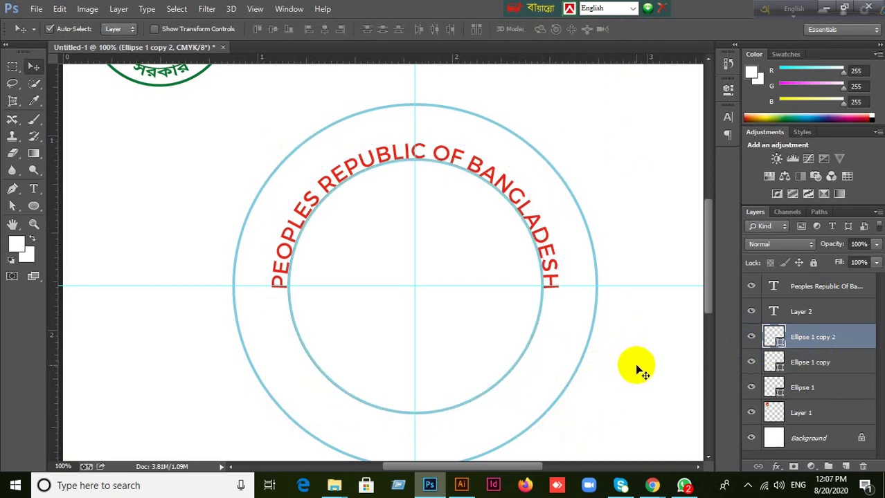
key("ctrl+t")
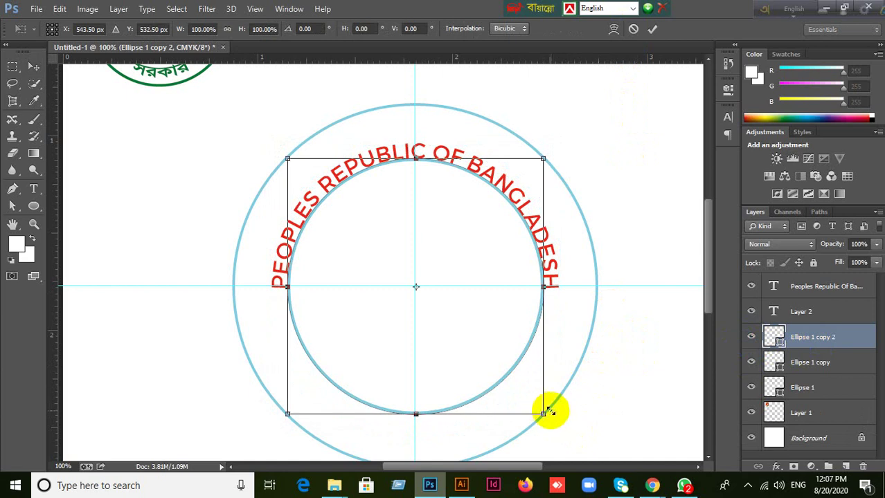
left_click_drag(544, 413, 568, 426)
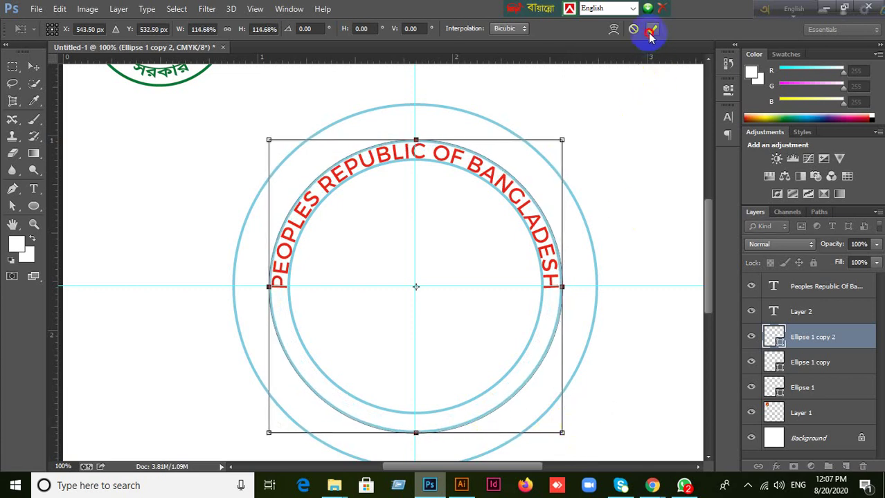
left_click(652, 28)
left_click(19, 191)
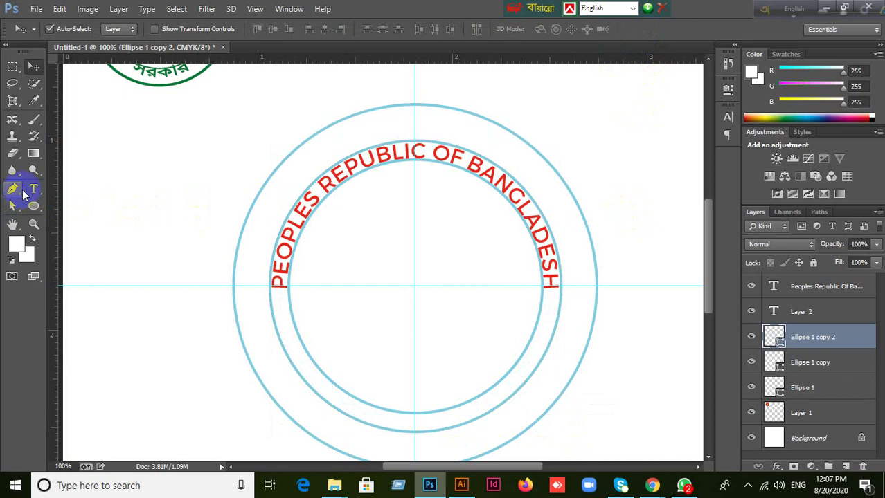
Type 'GOVERNMENT' on the enlarged ring's path and Ctrl-drag it to the bottom, then commit.
left_click_drag(31, 193, 74, 187)
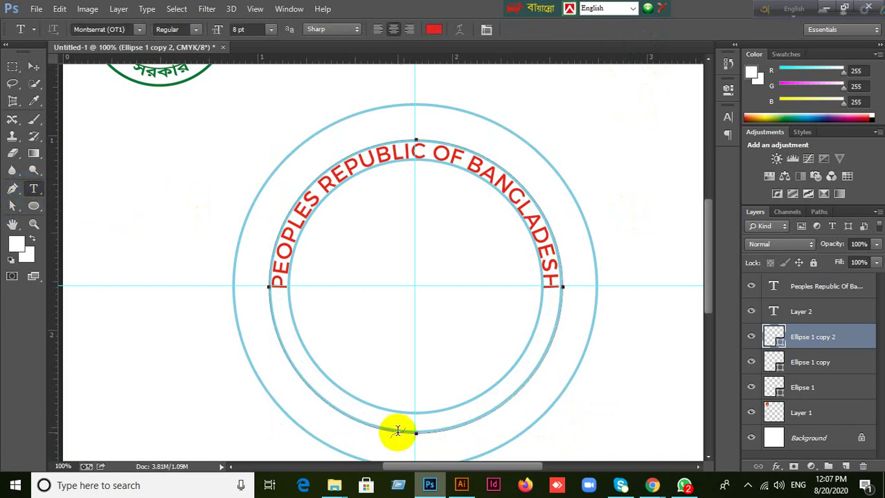
left_click(730, 116)
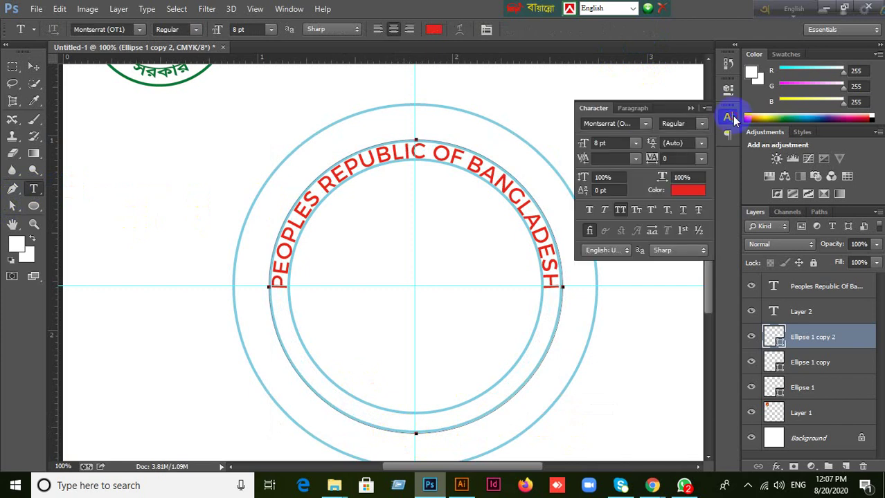
left_click(624, 111)
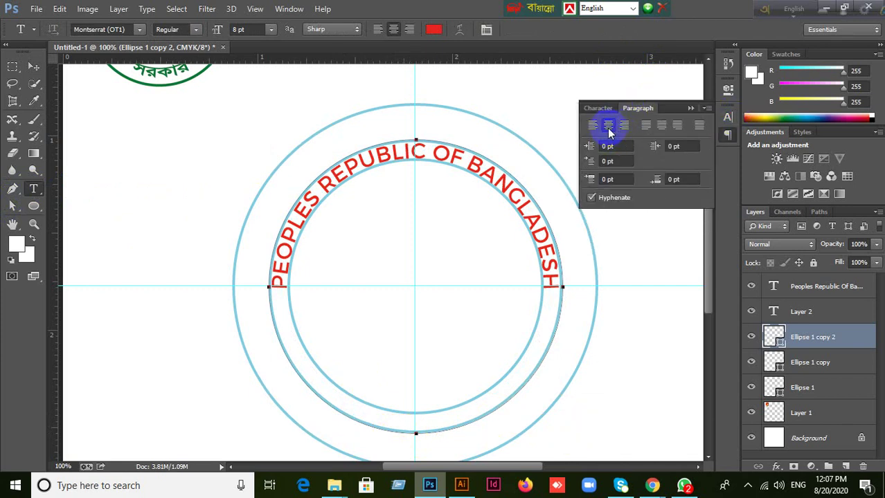
left_click(689, 109)
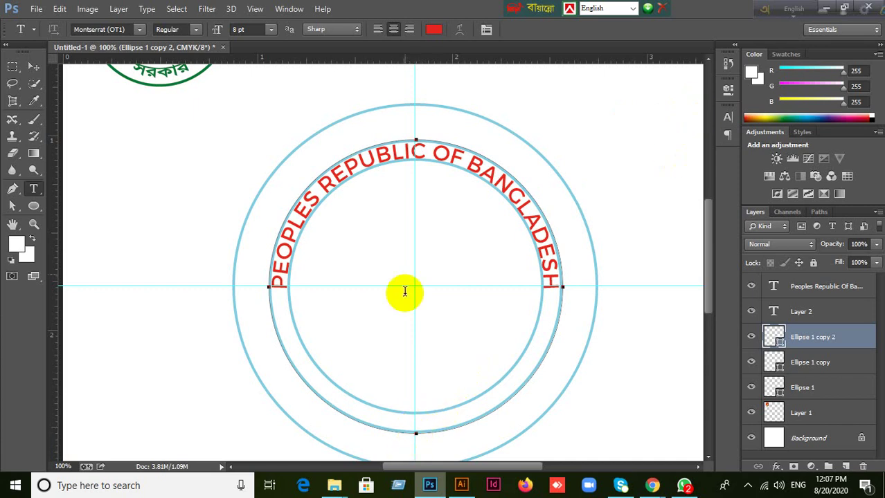
left_click(416, 432)
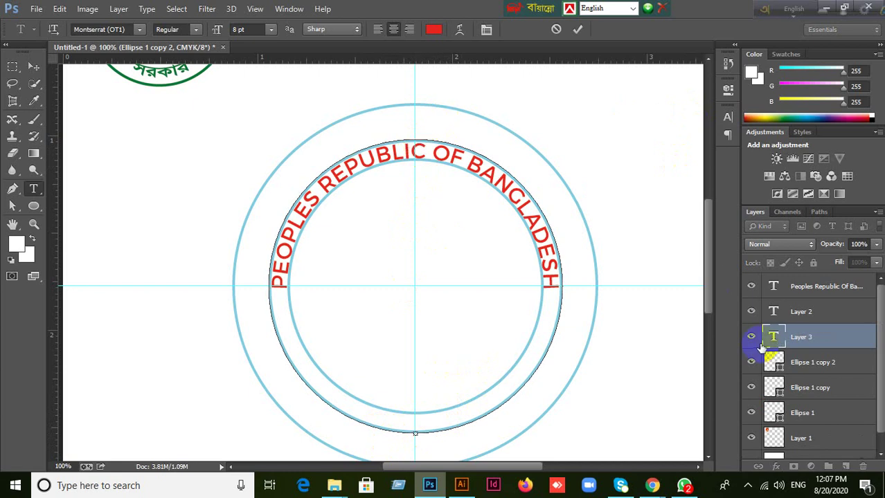
type("GO")
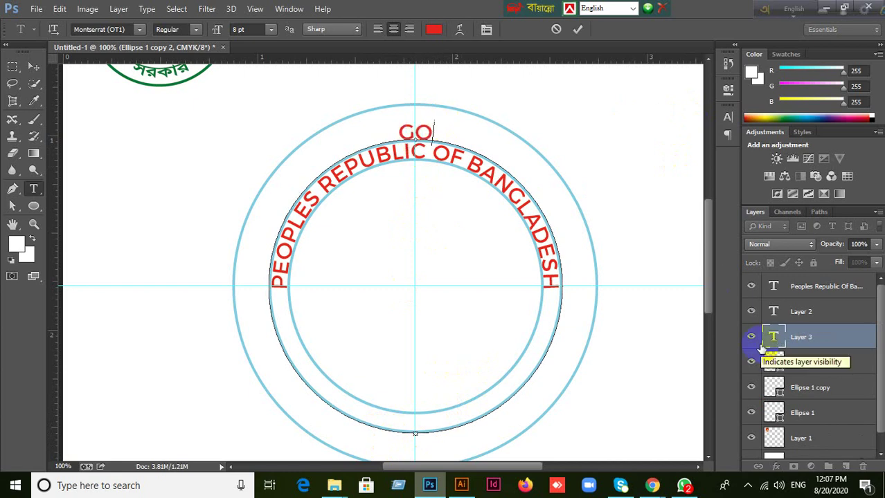
type("VERNMENT")
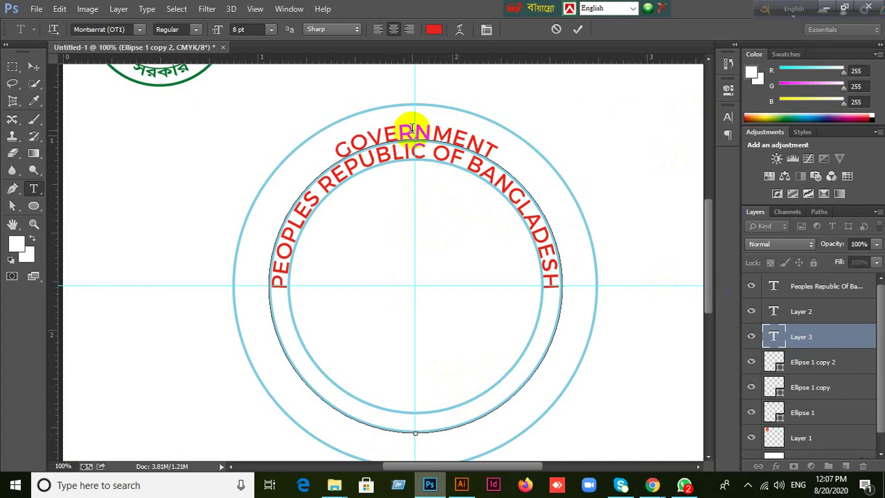
key("ctrl")
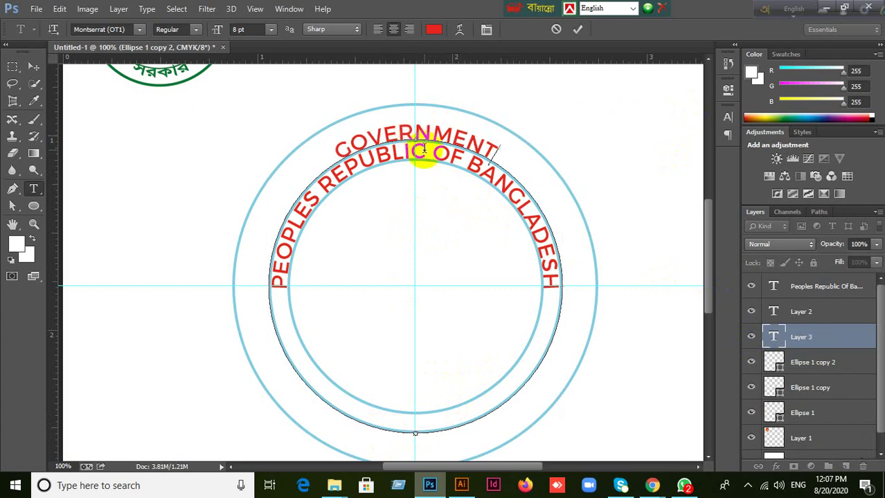
key("ctrl")
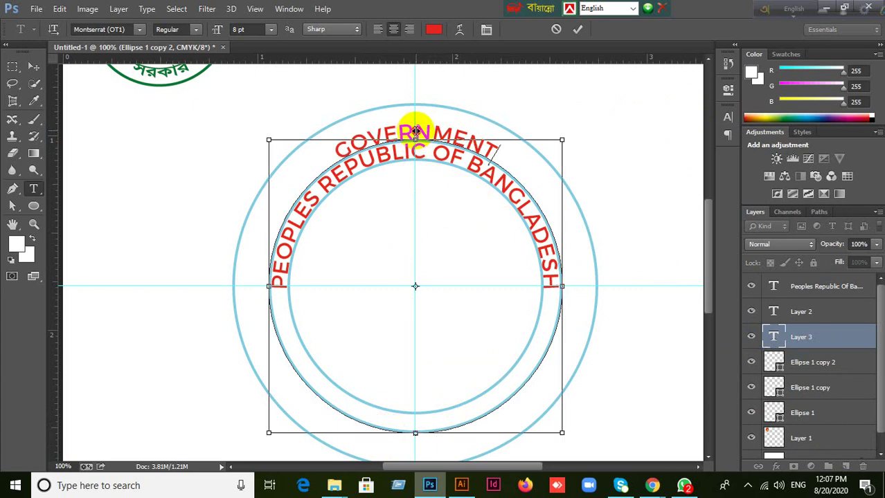
left_click_drag(415, 132, 415, 403)
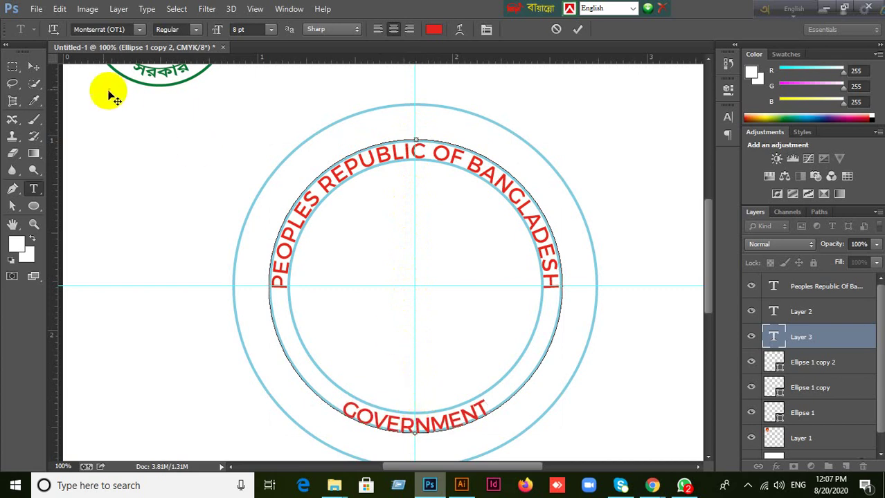
left_click(34, 67)
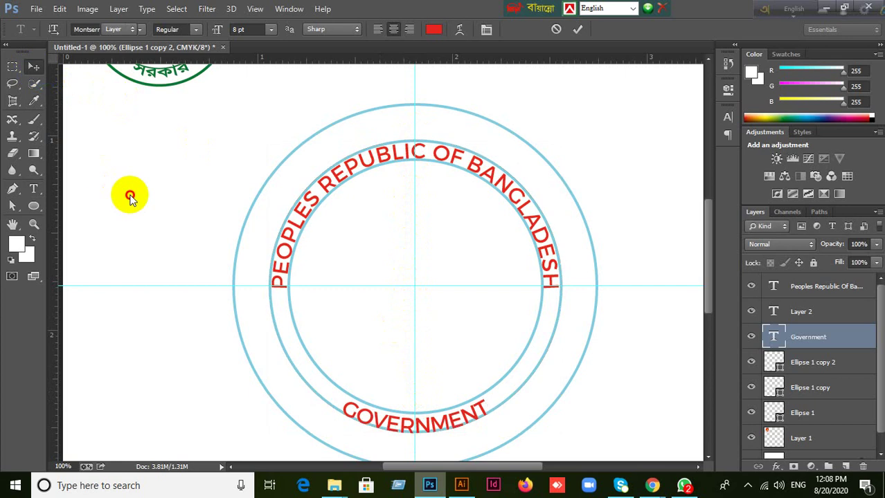
Compare the seal with and without the middle ring, then delete Ellipse 1 copy 2.
left_click(506, 378)
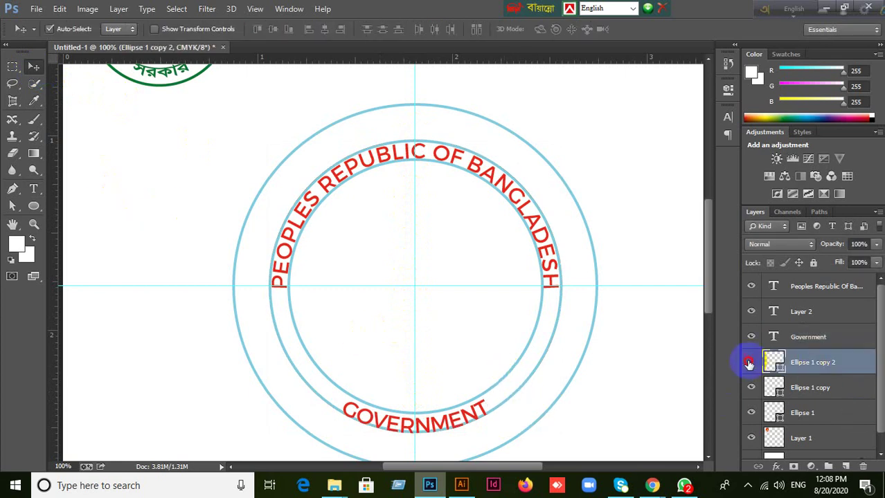
left_click(750, 363)
left_click(750, 362)
left_click(750, 363)
left_click(750, 362)
key("Delete")
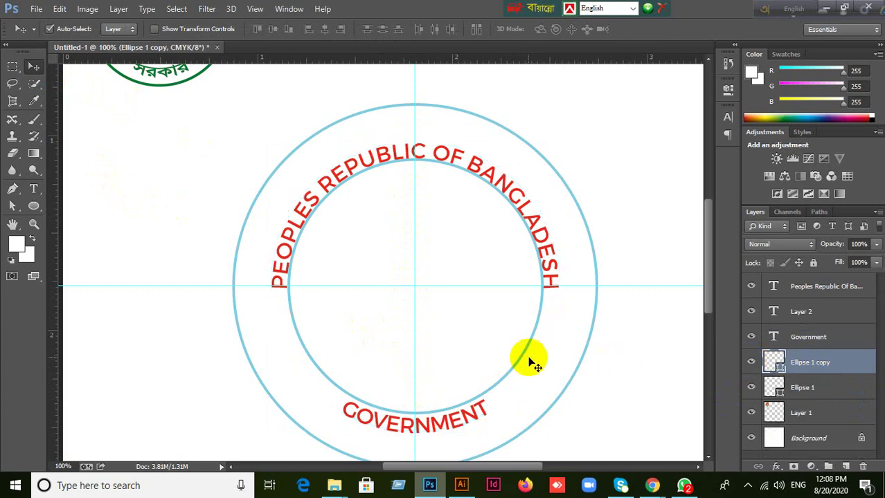
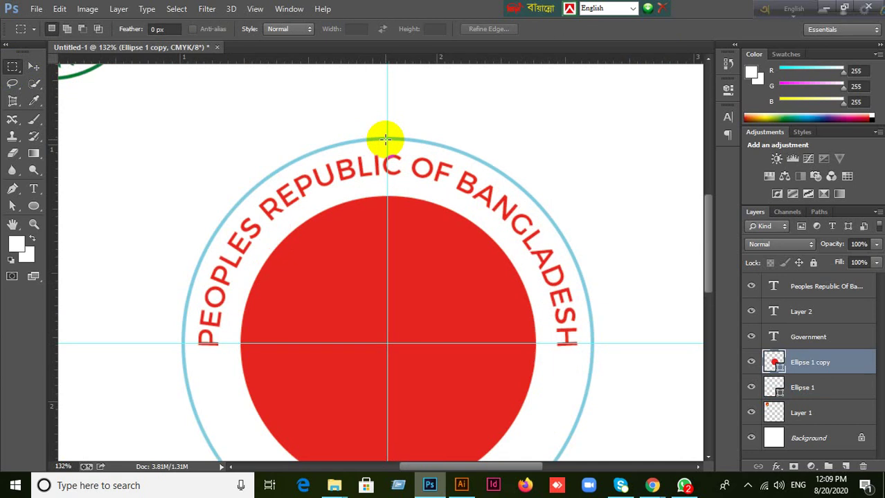
Mark a small selection box at the ring's top and move it below the lettering to check alignment.
left_click_drag(386, 140, 403, 155)
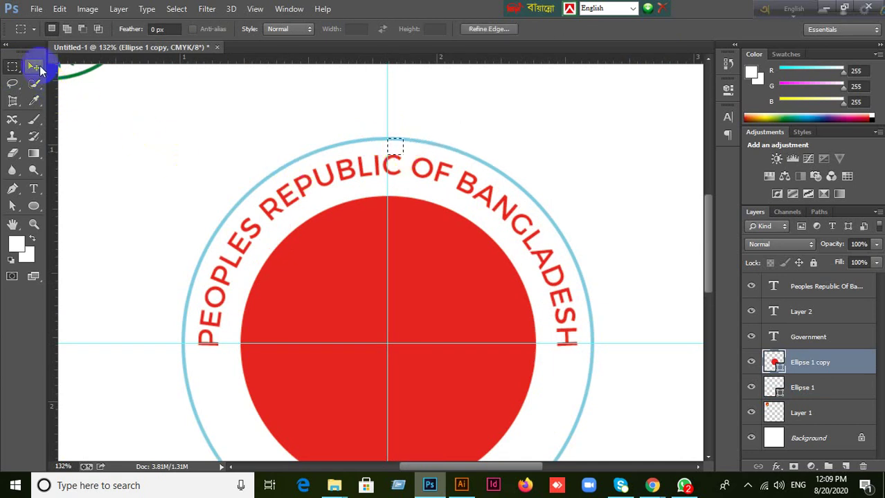
left_click(35, 67)
left_click(12, 67)
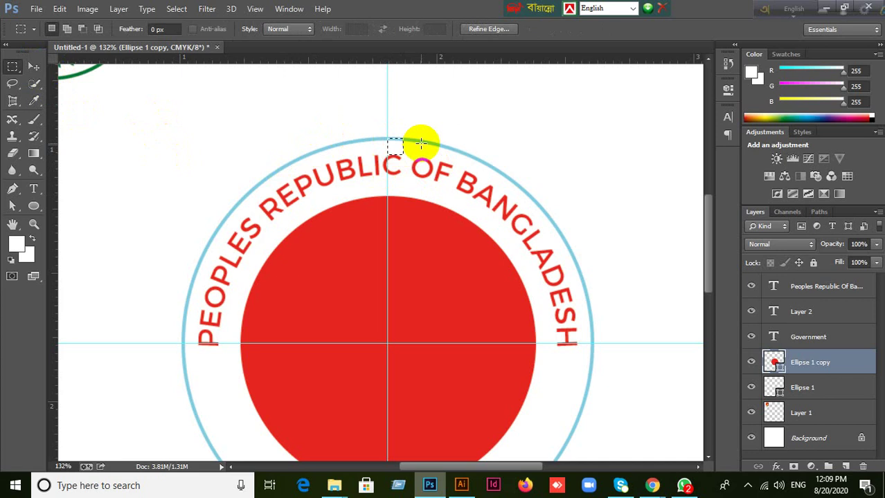
left_click_drag(400, 148, 400, 187)
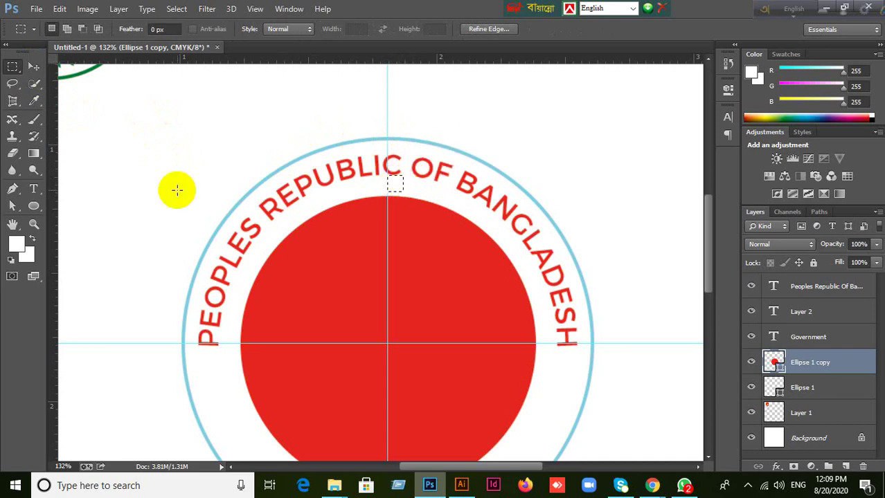
left_click(32, 68)
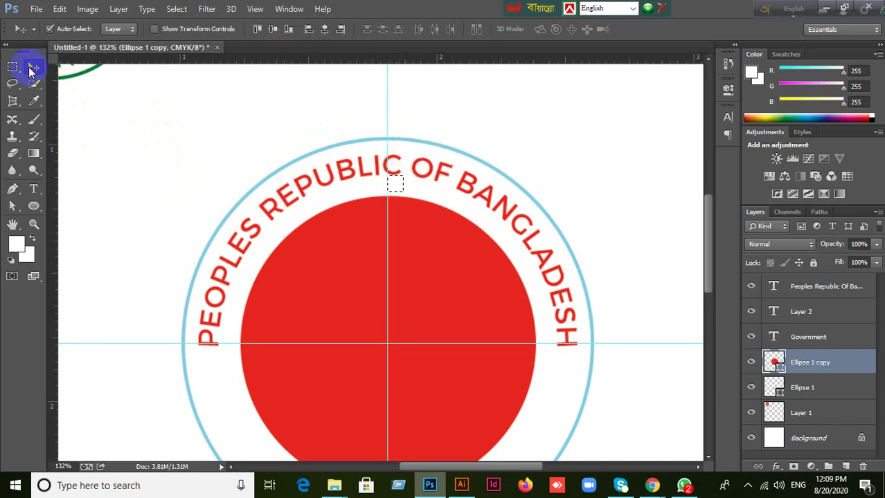
Add a horizontal guide at the red disc's top edge, then select the red disc.
left_click(447, 283)
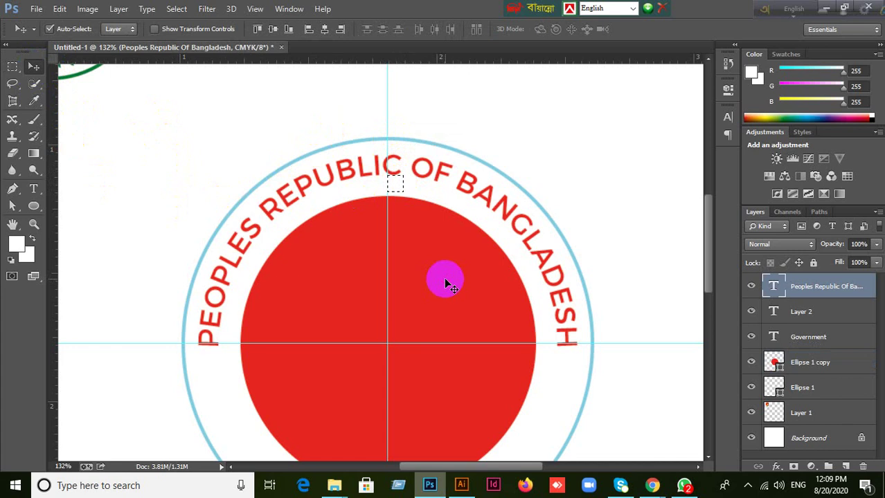
scroll(514, 316, "down", 3)
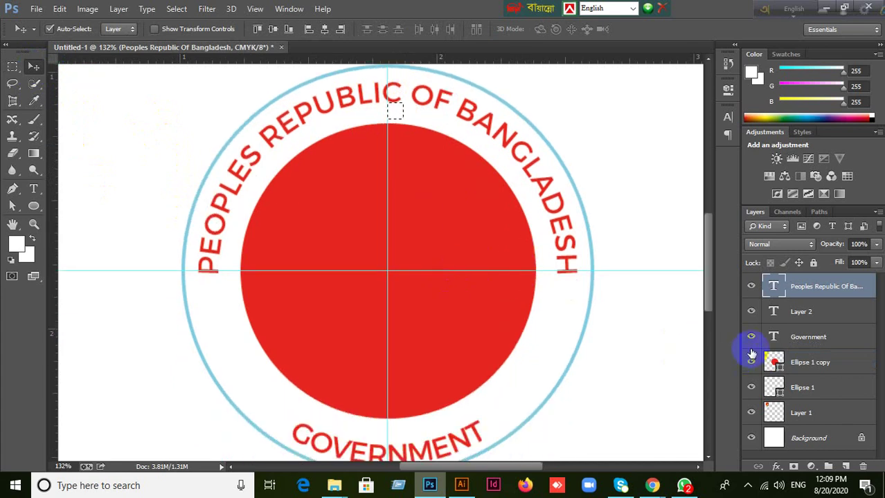
left_click(484, 313)
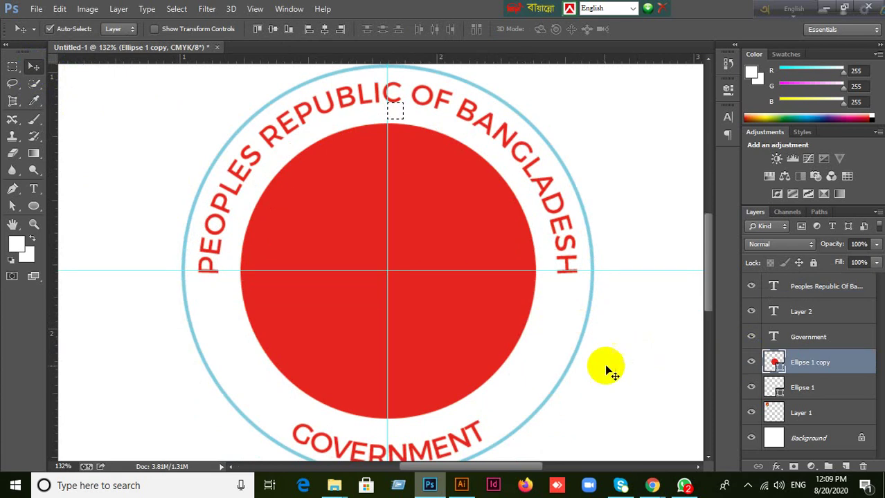
left_click(642, 376)
left_click_drag(443, 58, 409, 119)
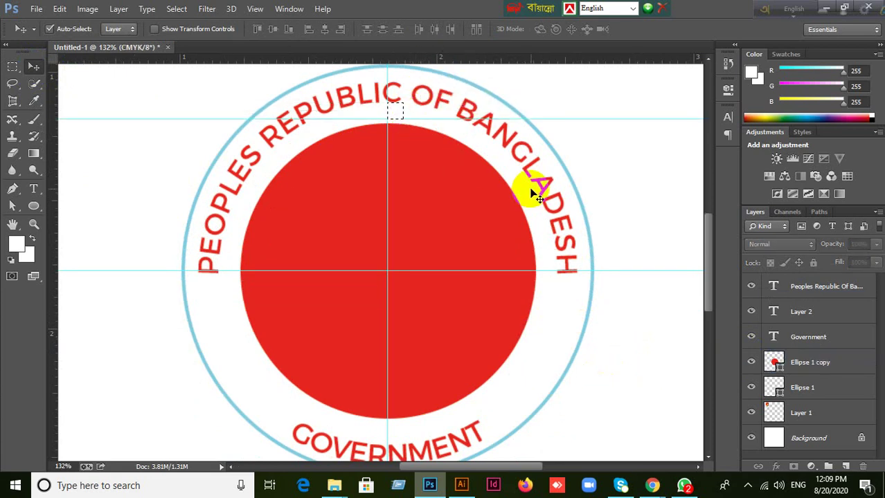
left_click(450, 320)
Scale the red disc up to about 103% around its centre.
key("ctrl+t")
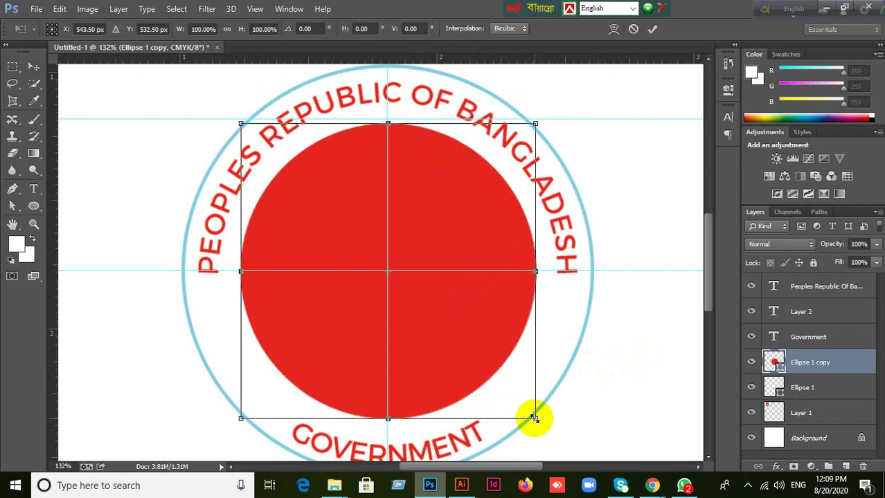
left_click_drag(534, 418, 540, 423)
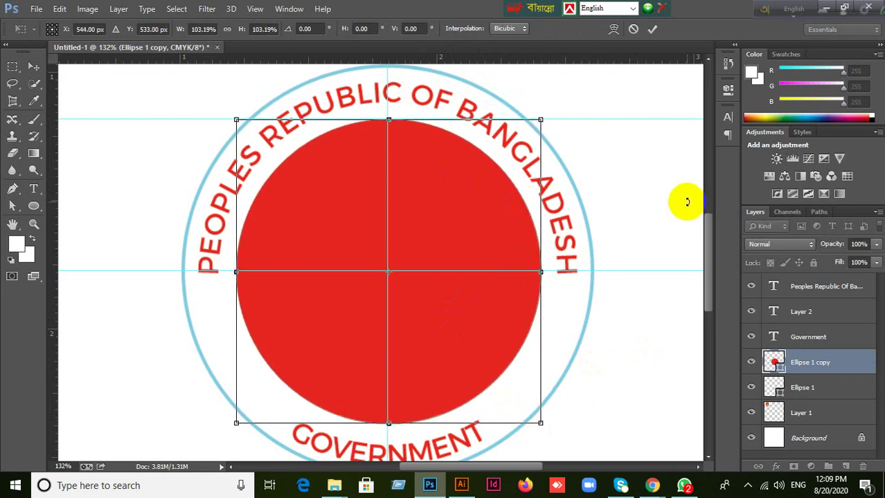
left_click(652, 29)
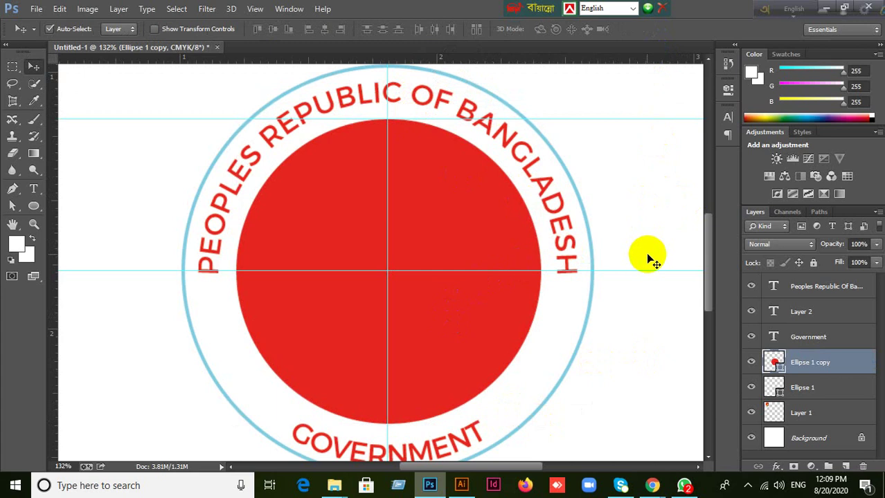
left_click(604, 375)
Nudge the reference seal down-right and drag the extra horizontal guide back into the ruler.
scroll(606, 370, "down", 2)
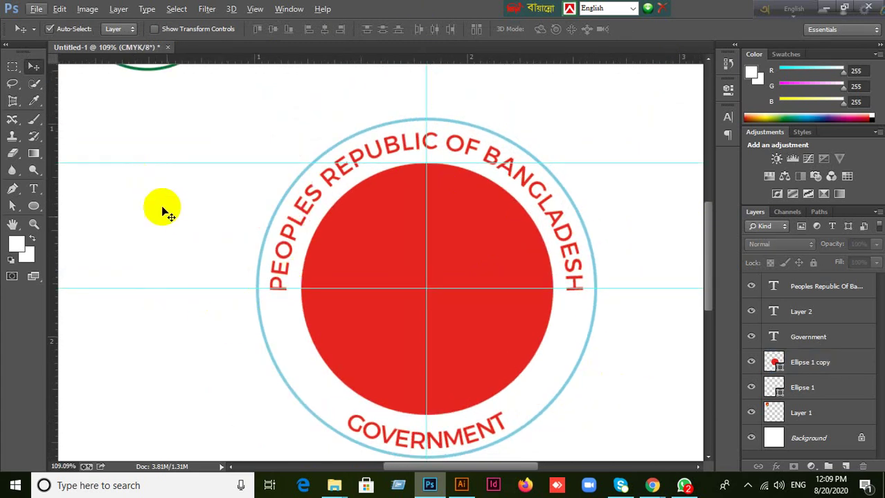
scroll(170, 207, "up", 1)
left_click_drag(166, 93, 185, 124)
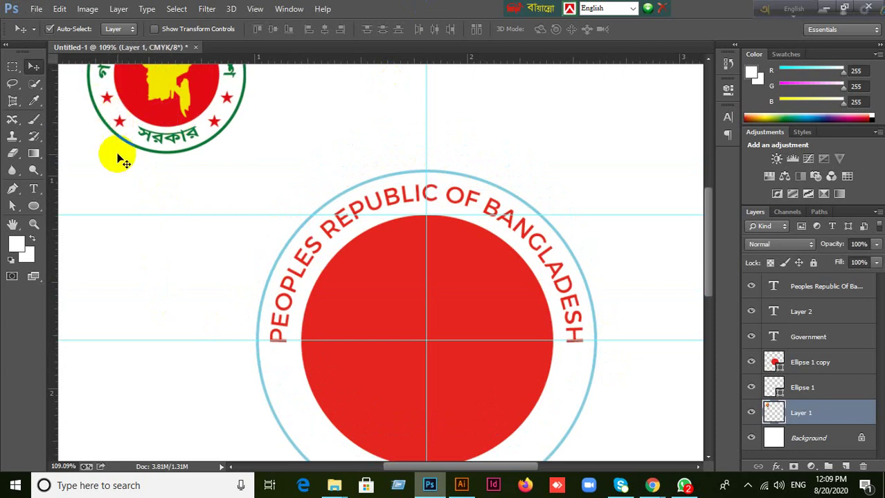
left_click(209, 238)
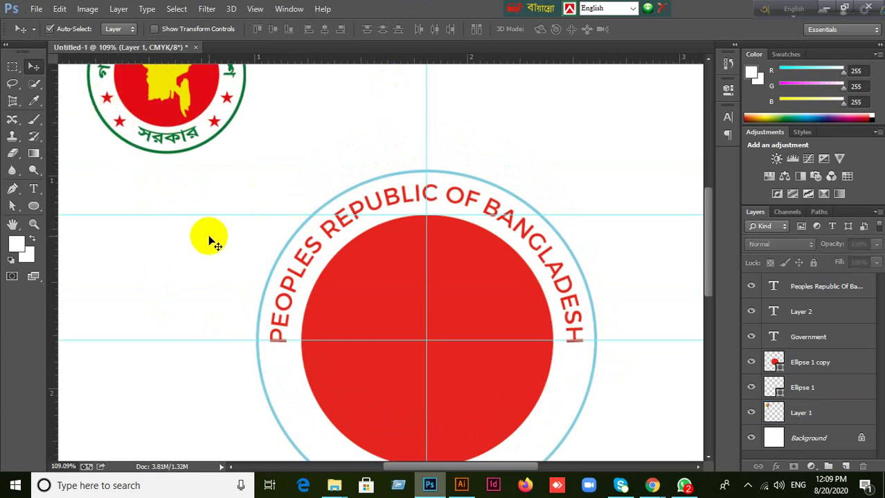
left_click_drag(221, 214, 245, 52)
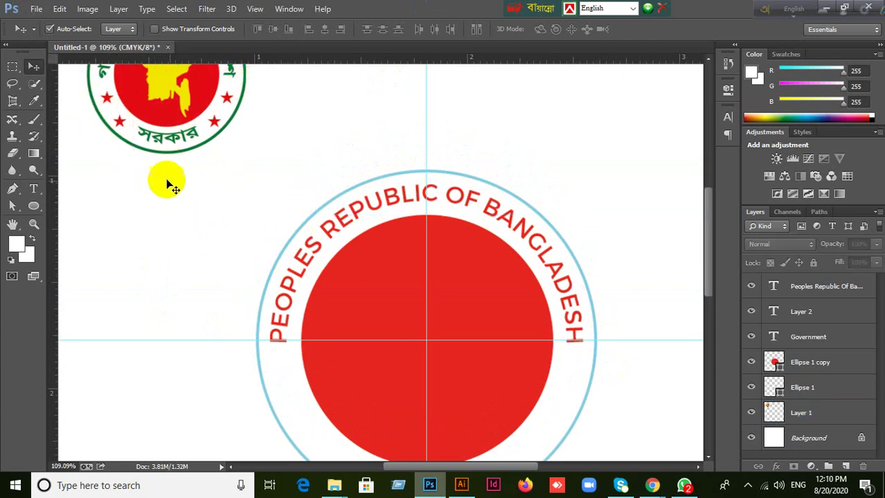
left_click_drag(477, 313, 461, 234)
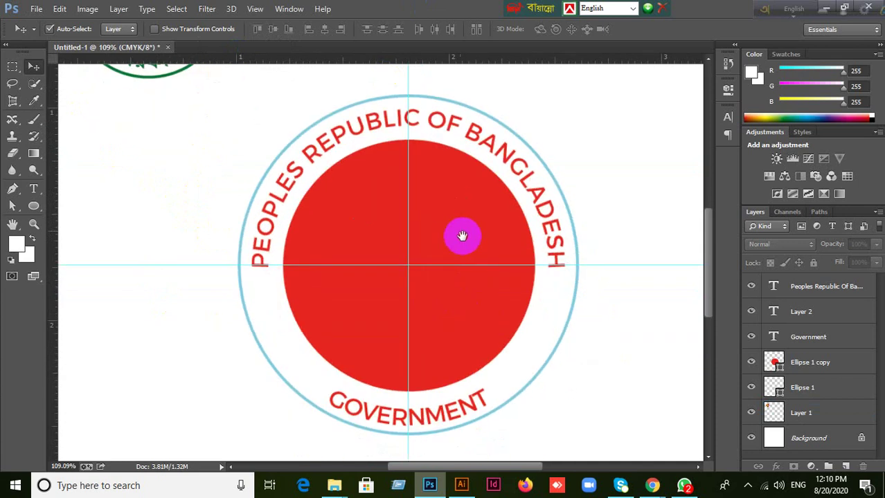
Switch to the Custom Shape Tool and look through its shape library twice.
left_click(33, 205)
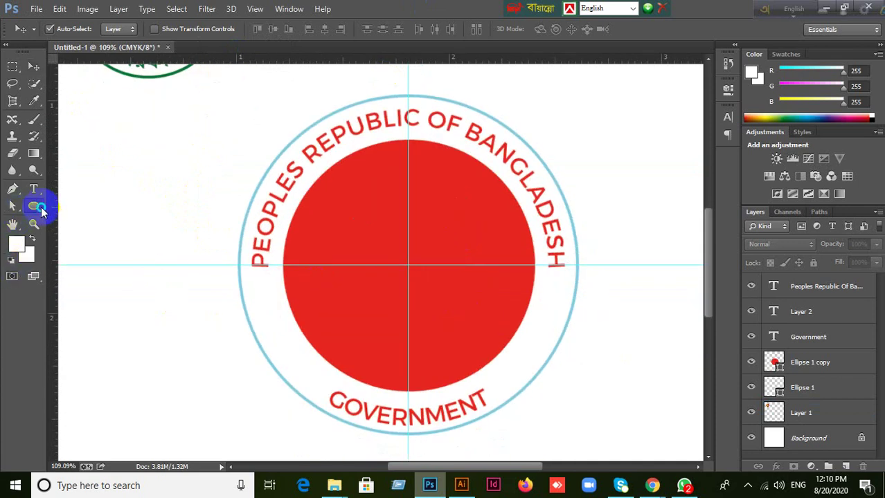
left_click(83, 266)
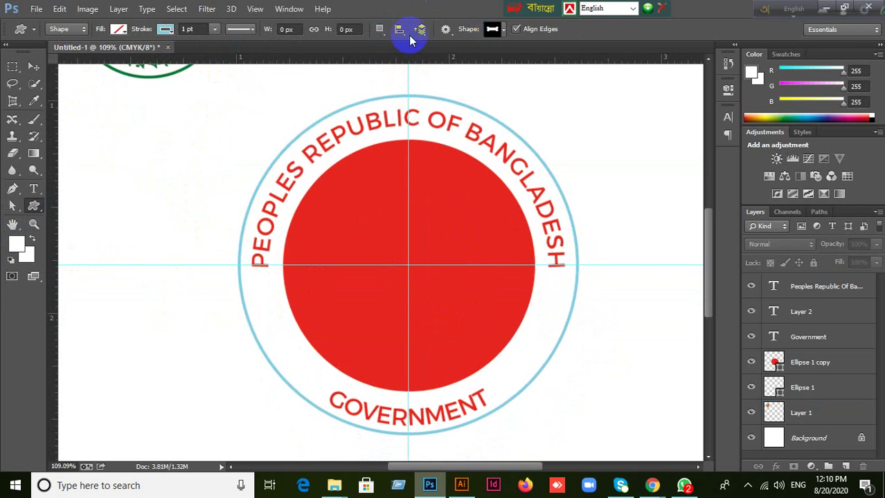
left_click(383, 35)
left_click(517, 27)
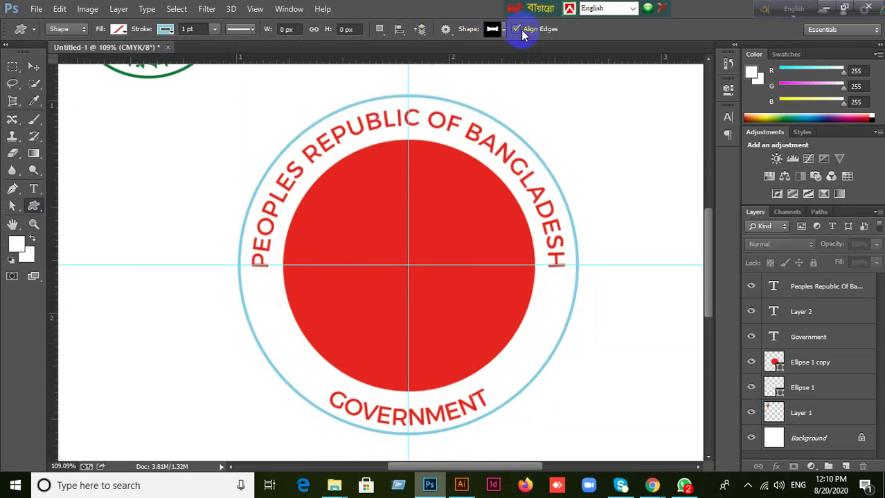
left_click(496, 30)
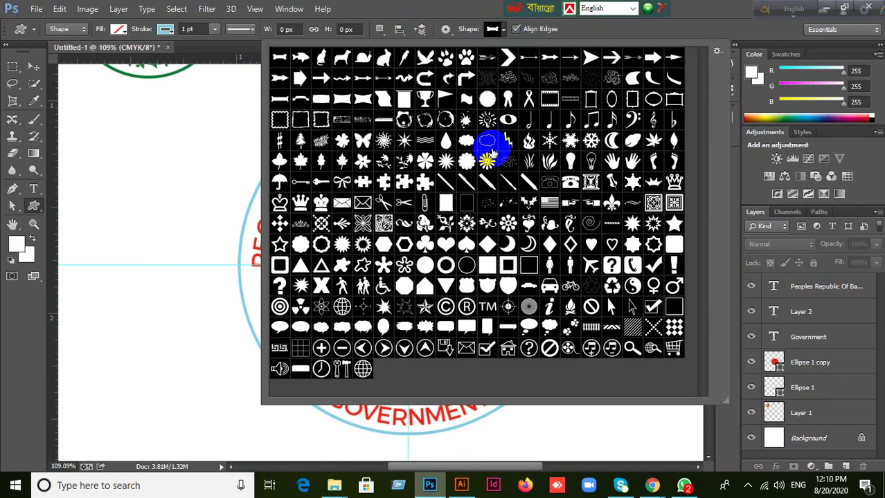
scroll(554, 294, "up", 2)
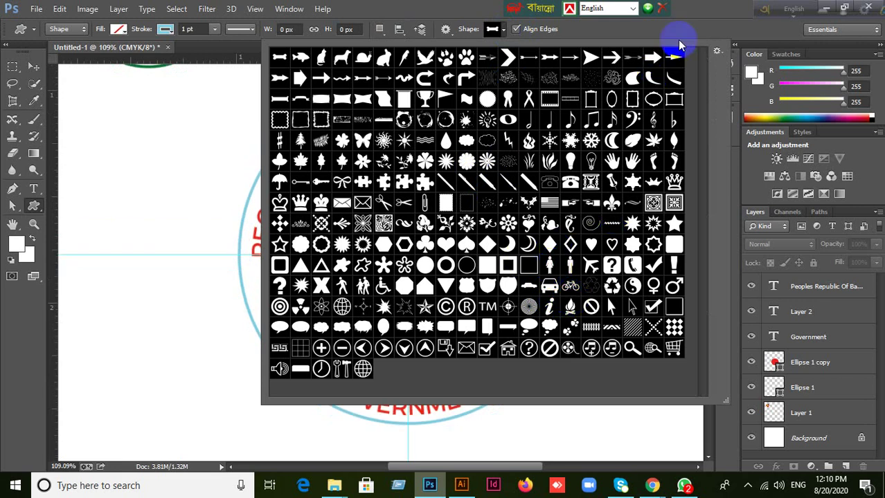
left_click(691, 16)
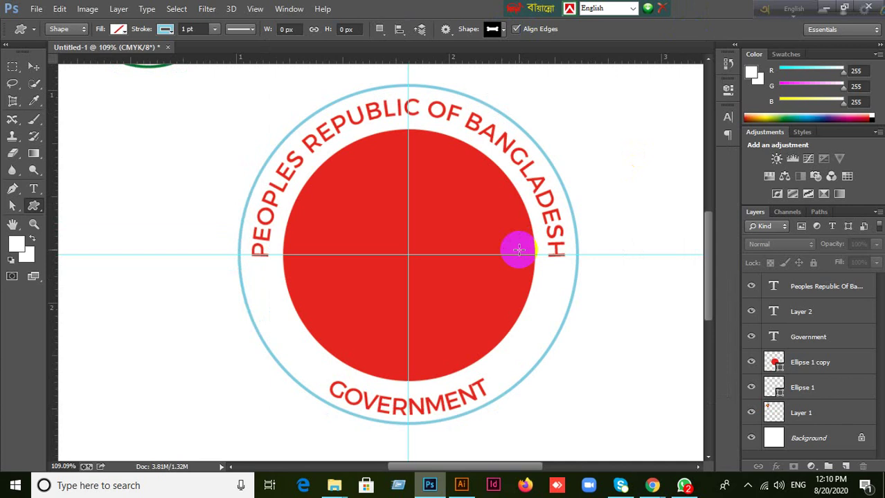
left_click(500, 29)
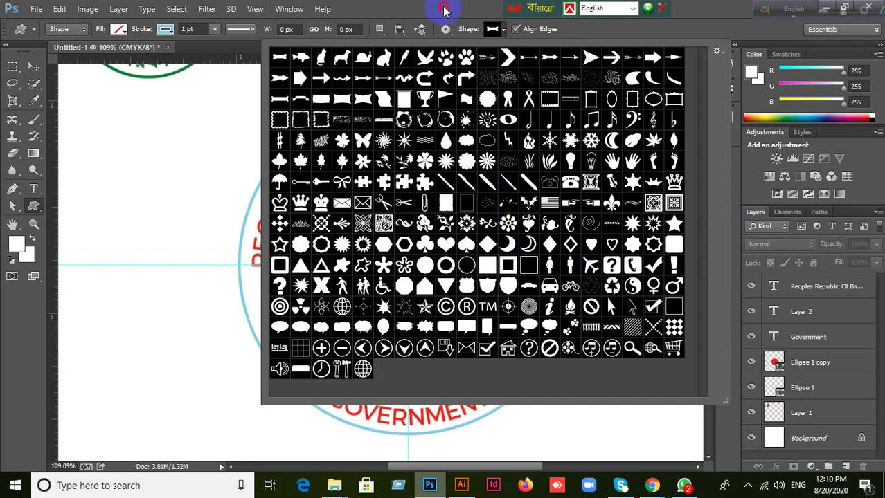
left_click(436, 13)
left_click(35, 207)
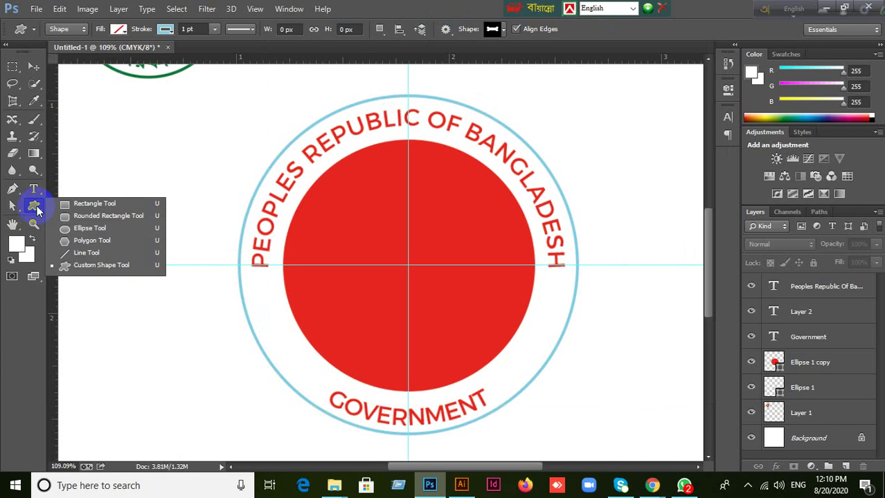
Create a five-pointed star with the Polygon Tool, with the star option on.
left_click(71, 242)
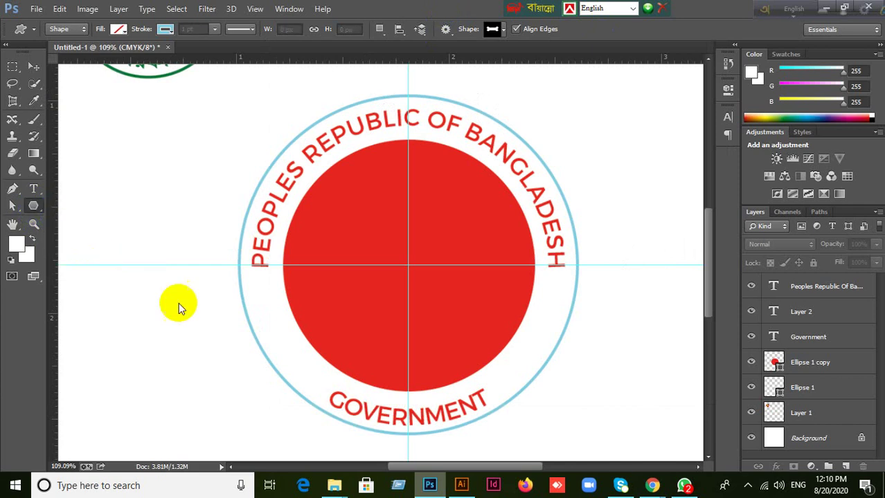
left_click(173, 183)
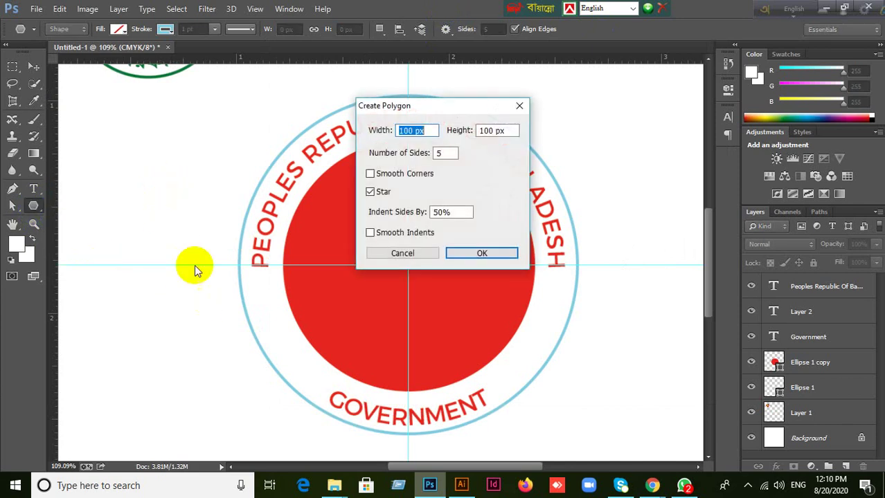
left_click(374, 194)
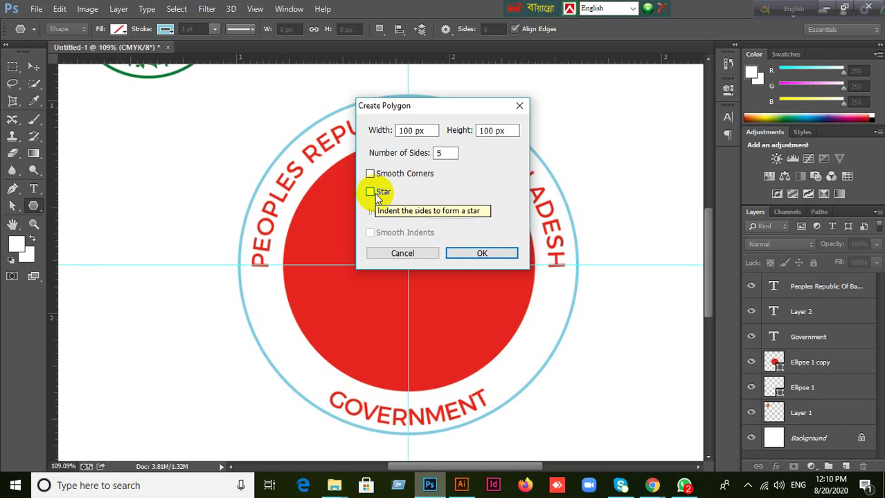
left_click(371, 193)
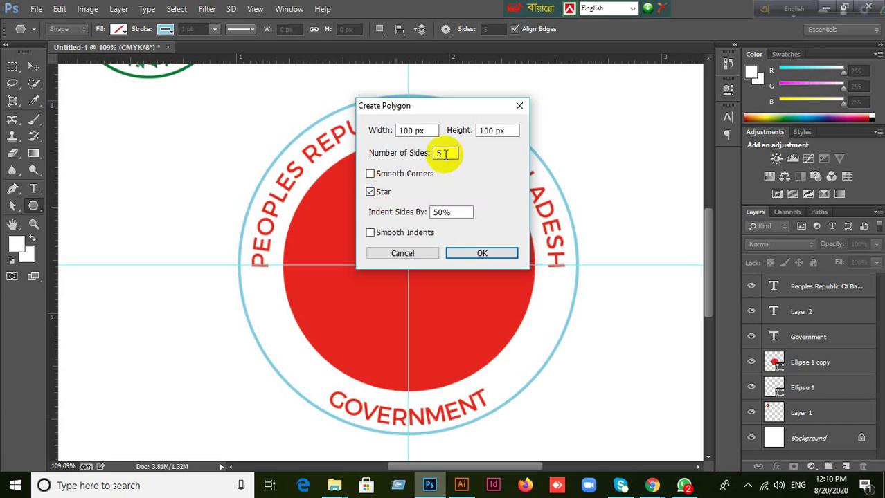
left_click_drag(443, 153, 424, 156)
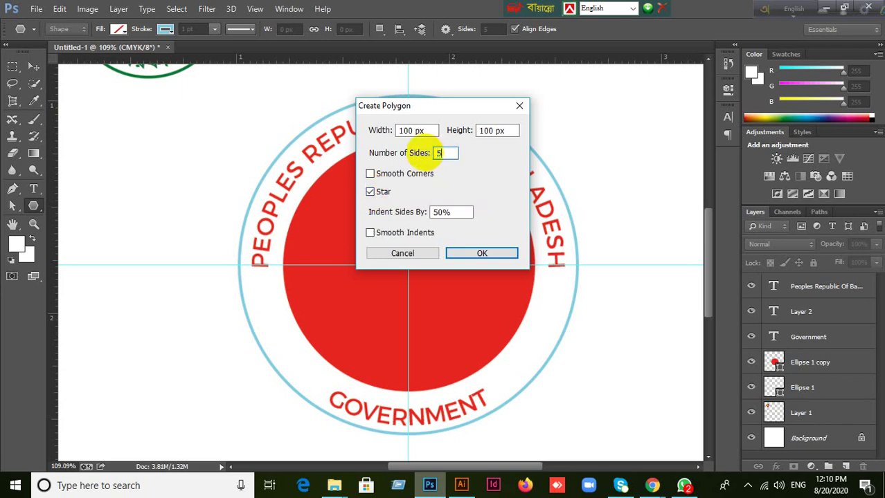
left_click(484, 253)
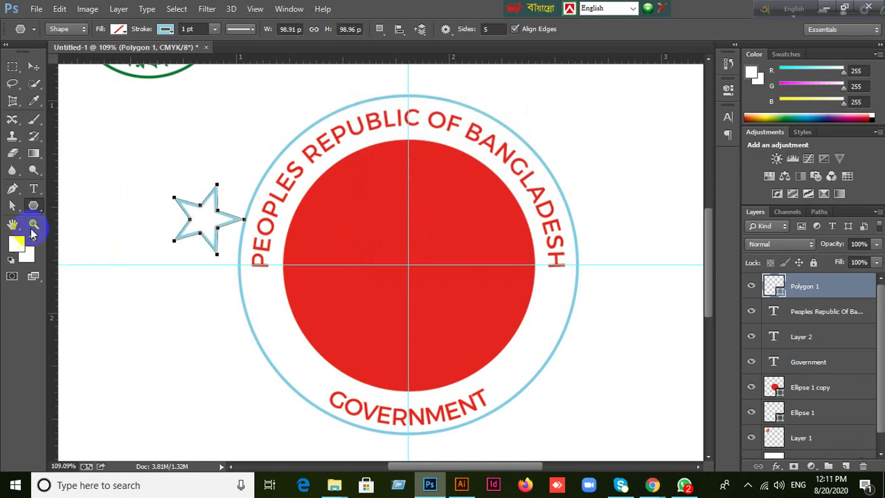
Set the star's fill to red from the recently used colours.
left_click(166, 30)
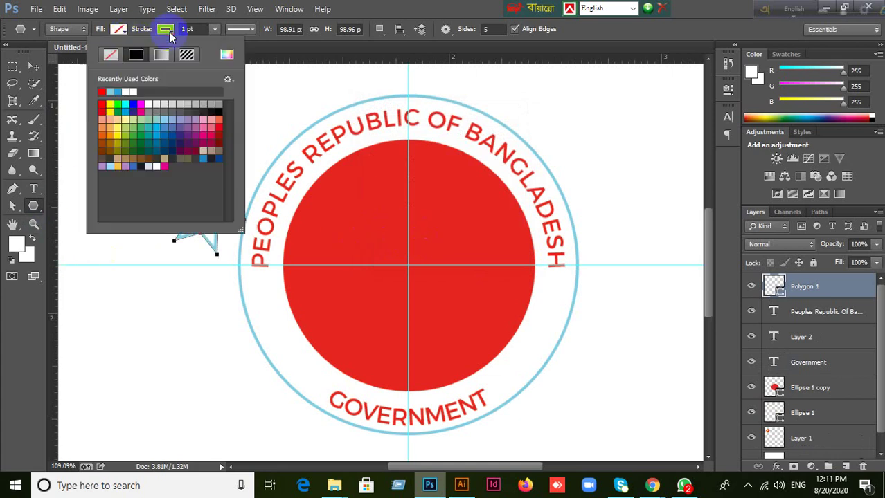
left_click(124, 32)
left_click(124, 31)
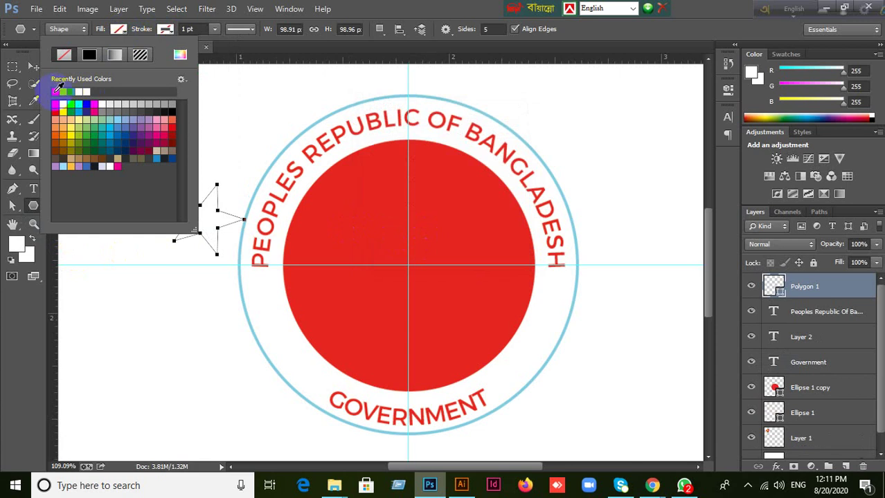
left_click(55, 104)
left_click(34, 67)
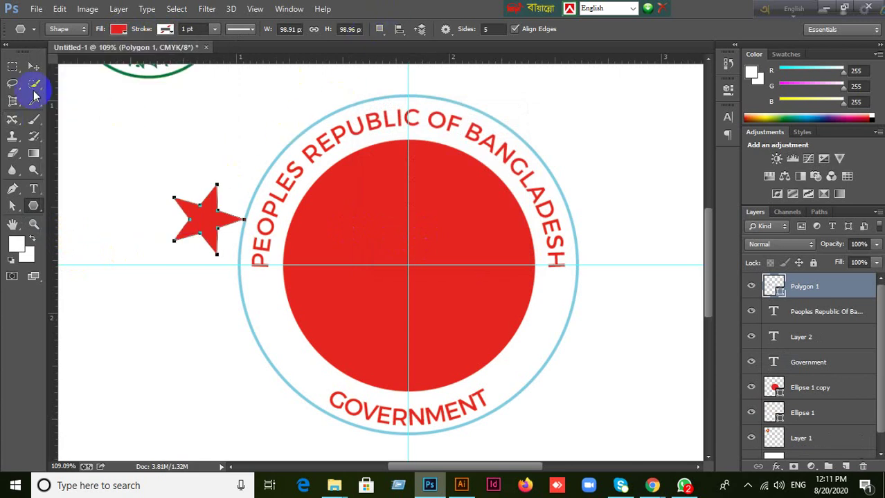
left_click(33, 67)
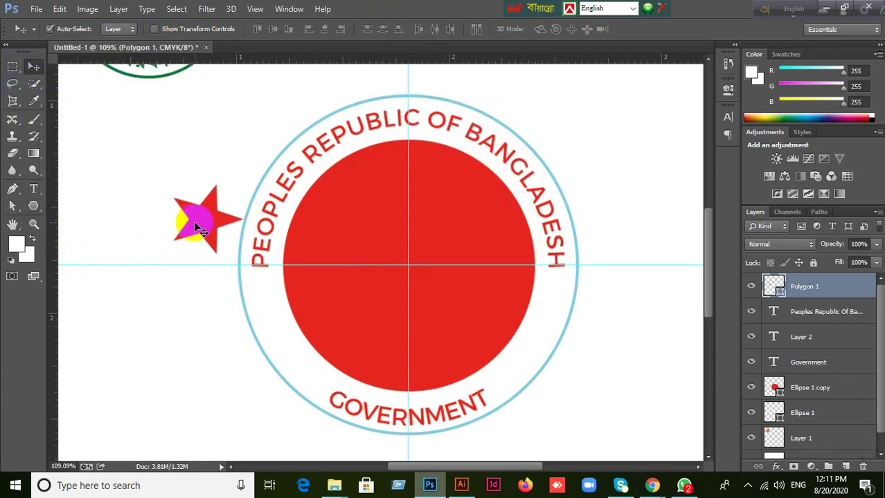
Shrink the star to about 40%, then 72%, and place it on the ring's left edge.
key("ctrl+t")
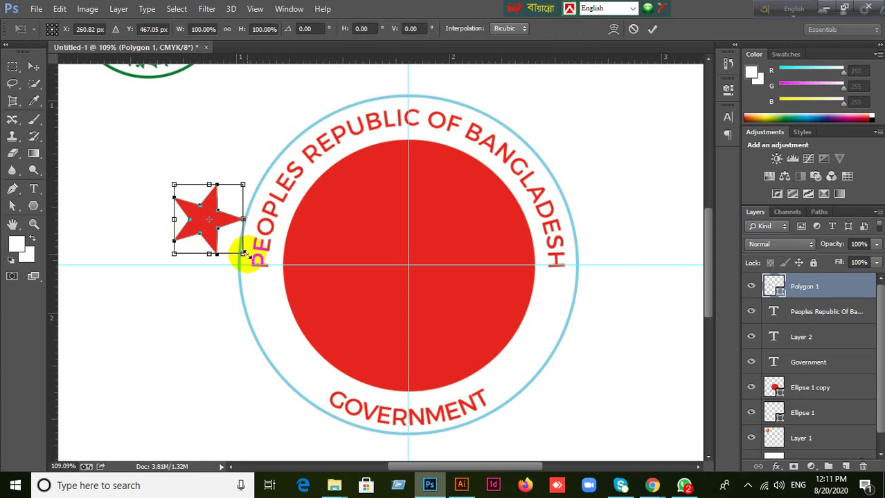
left_click_drag(243, 254, 205, 210)
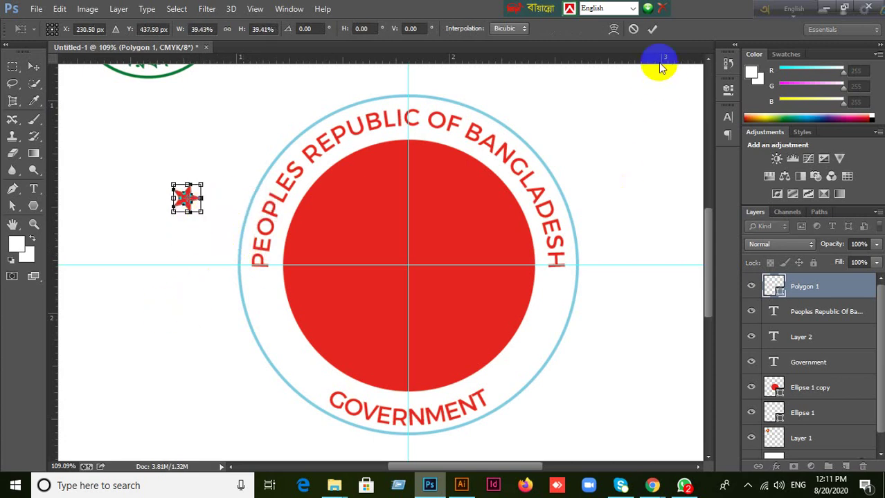
left_click(653, 30)
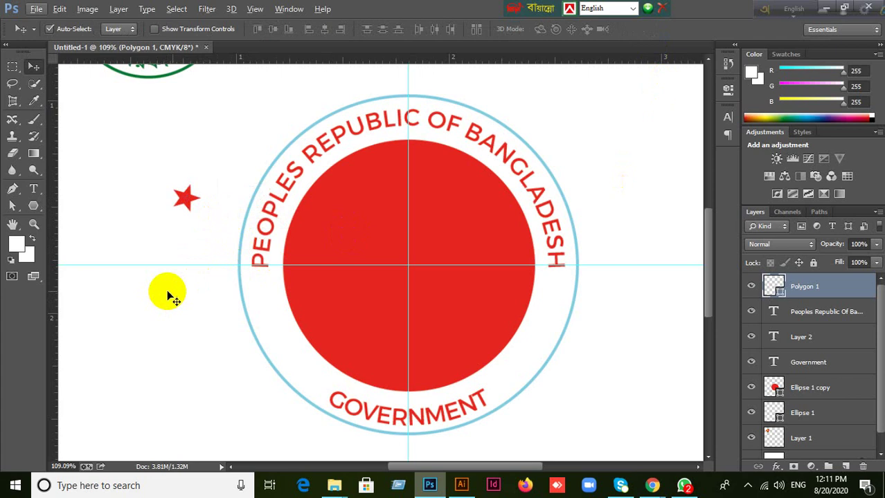
left_click_drag(187, 200, 270, 312)
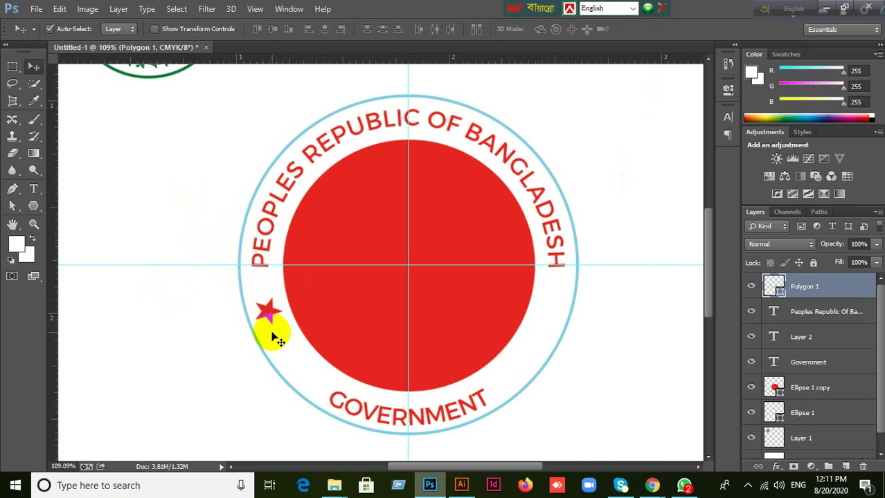
key("ctrl+t")
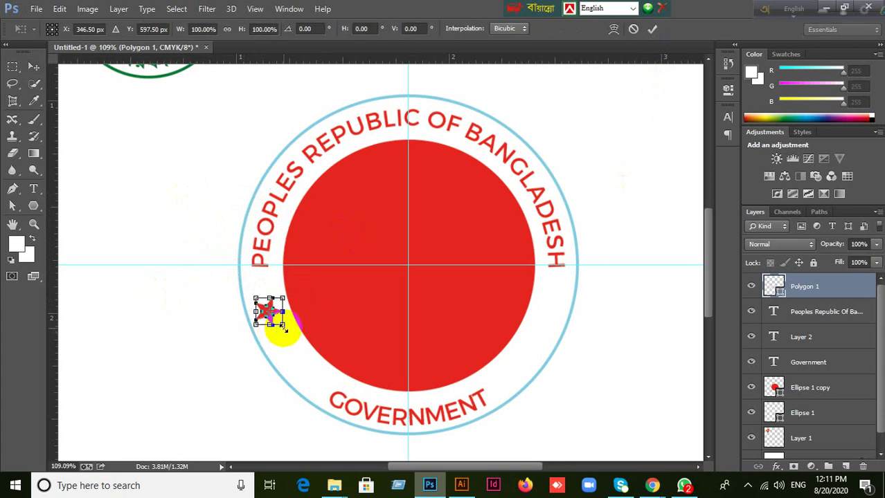
left_click_drag(283, 325, 276, 318)
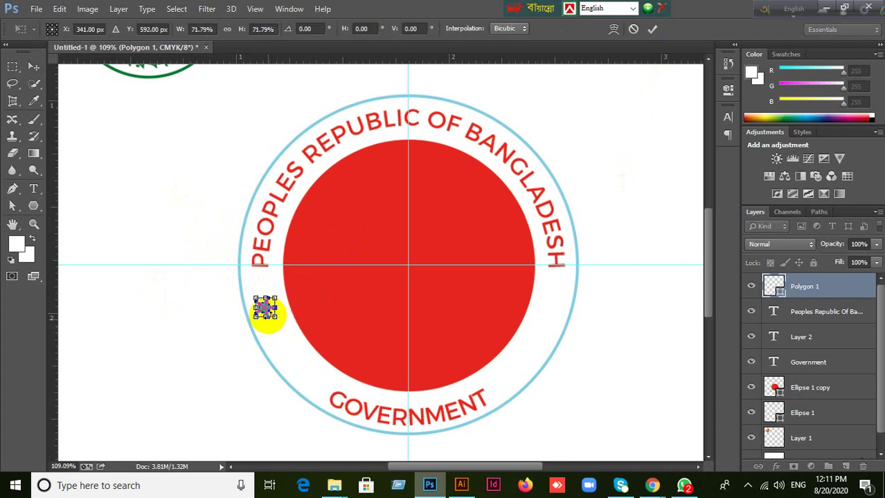
left_click(652, 28)
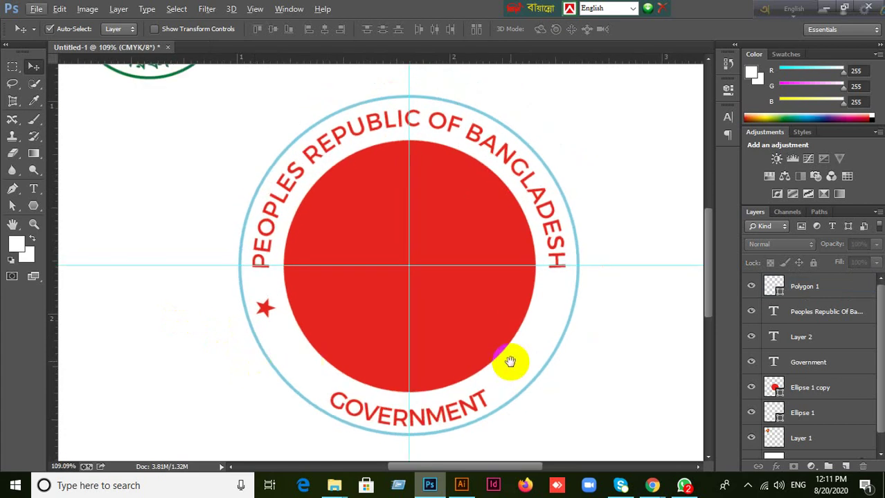
left_click_drag(468, 350, 466, 328)
left_click_drag(275, 282, 257, 275)
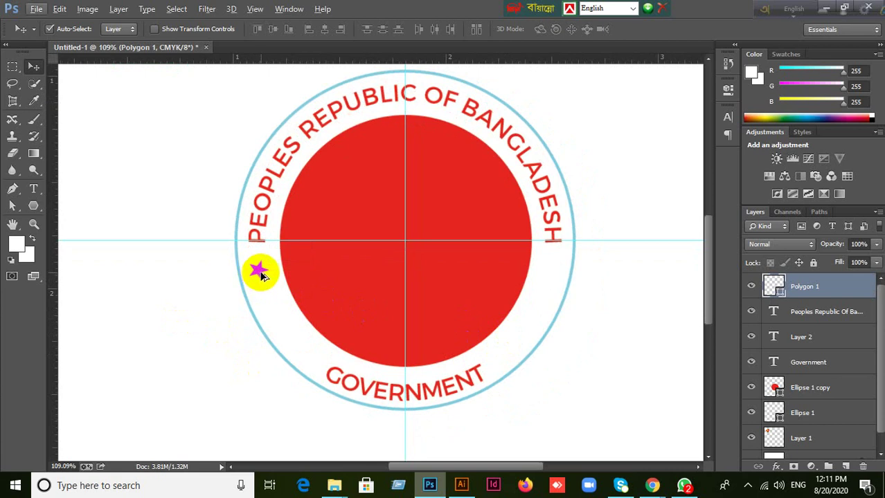
Place a copy of the star lower on the ring, then move both stars off to the left.
left_click_drag(261, 275, 280, 319)
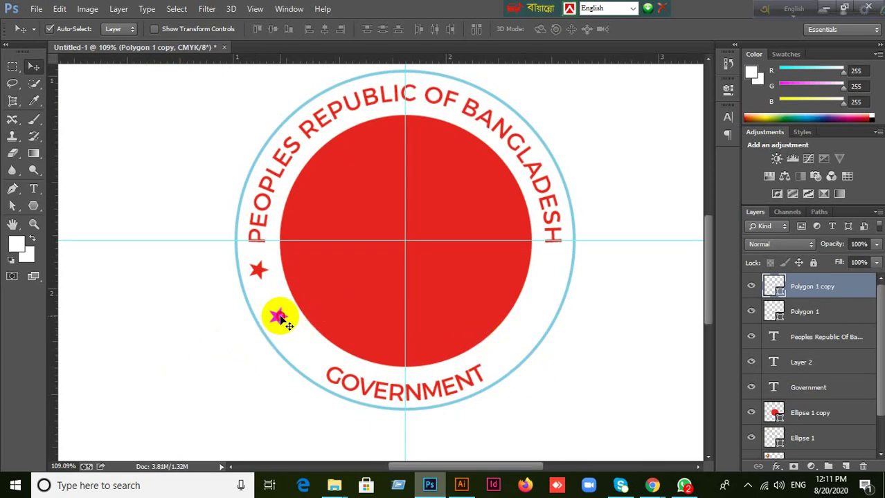
left_click_drag(279, 317, 225, 338)
left_click_drag(261, 273, 189, 281)
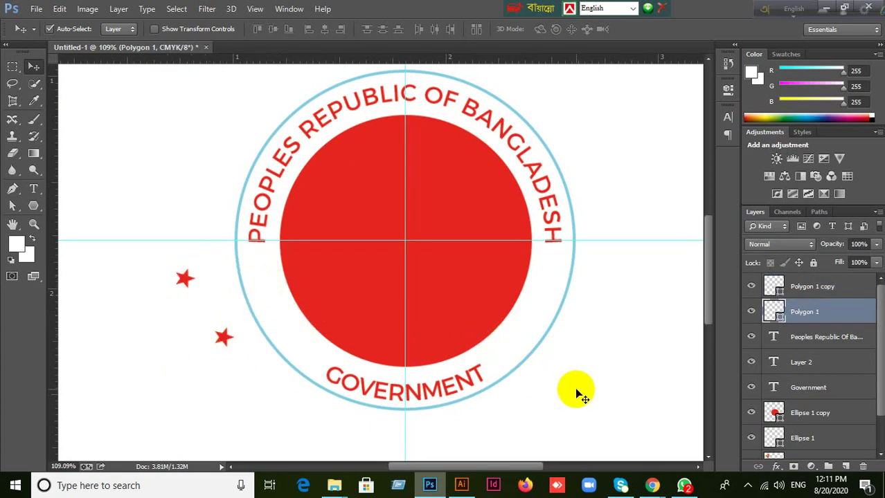
left_click(523, 365)
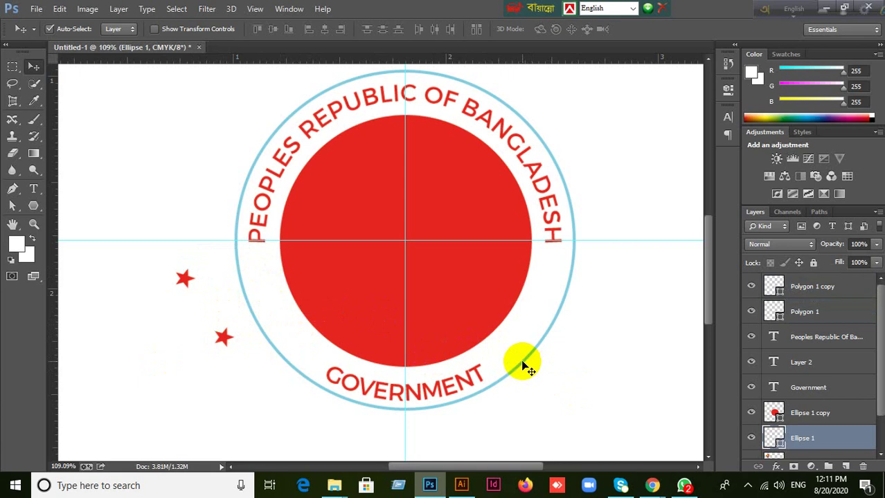
Duplicate the blue ring and scale the copy to about 87% around its centre.
key("ctrl+j")
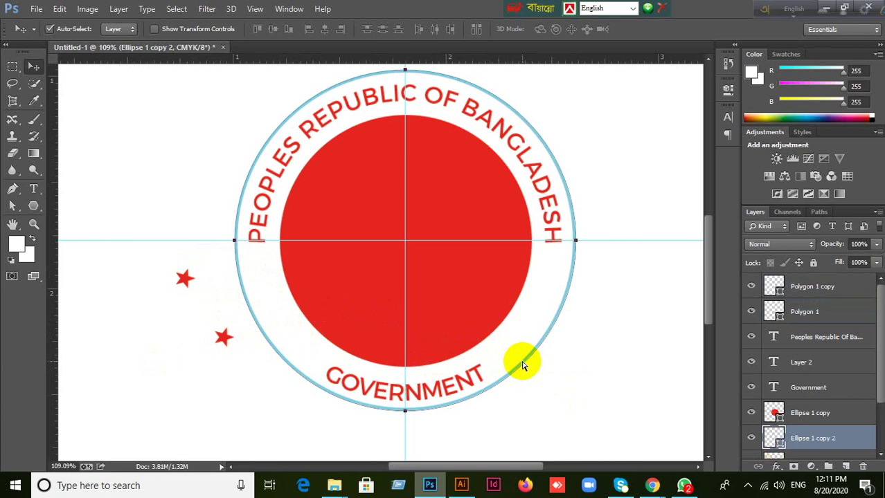
key("ctrl+t")
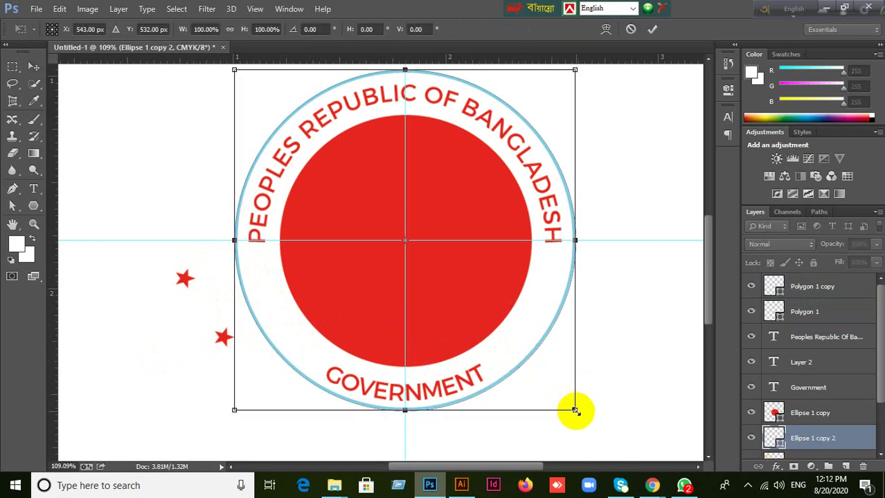
left_click_drag(576, 411, 555, 388)
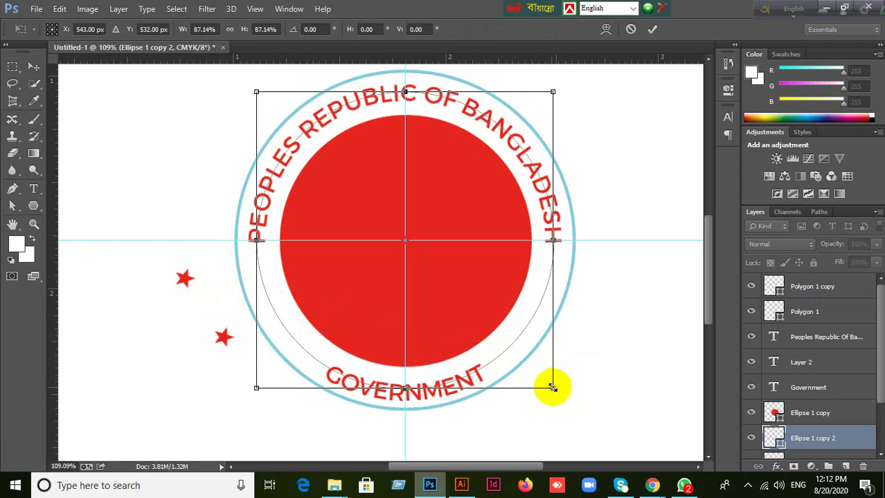
left_click(652, 29)
Place both stars on the lower-left of the ring, between the two rings.
left_click_drag(186, 284, 263, 280)
left_click_drag(224, 338, 284, 326)
left_click(190, 331)
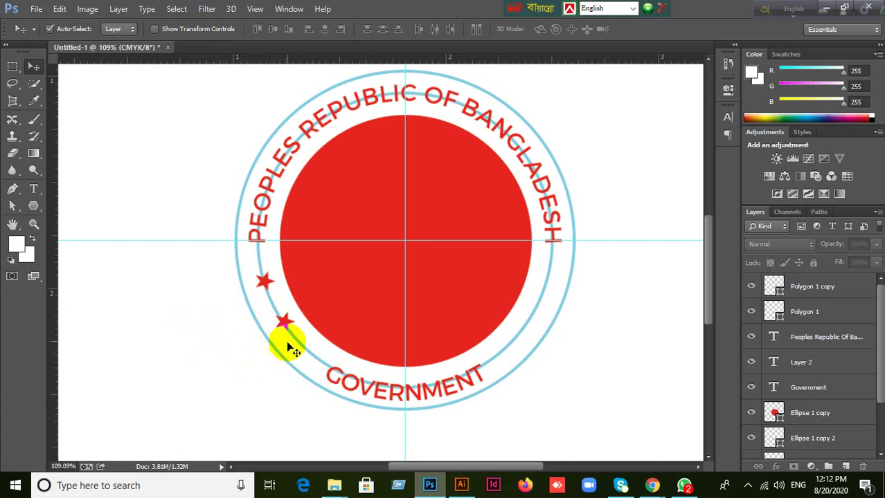
Copy both stars to the right side, flip them horizontally and nudge them onto the ring.
left_click(283, 312)
left_click(265, 283)
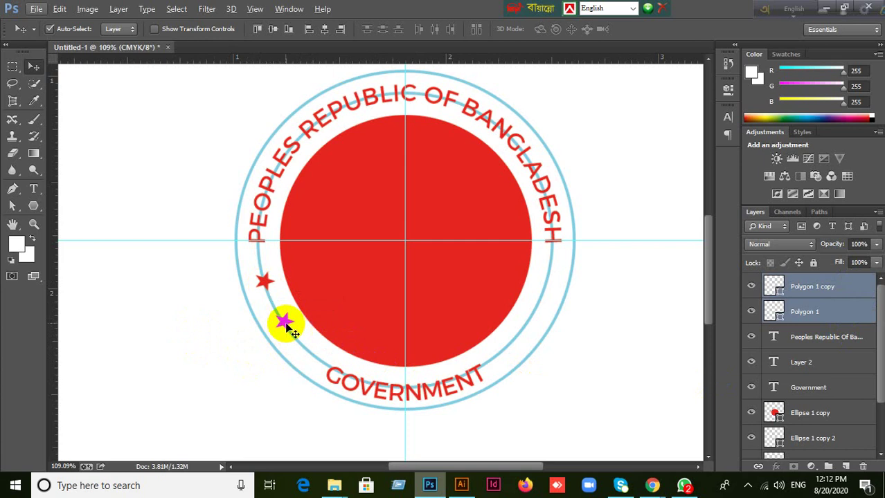
left_click_drag(293, 333, 567, 323)
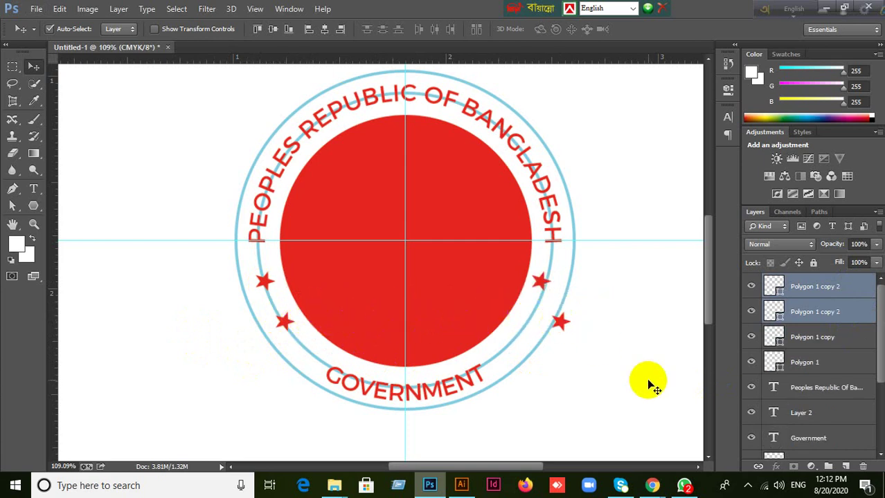
key("ctrl+t")
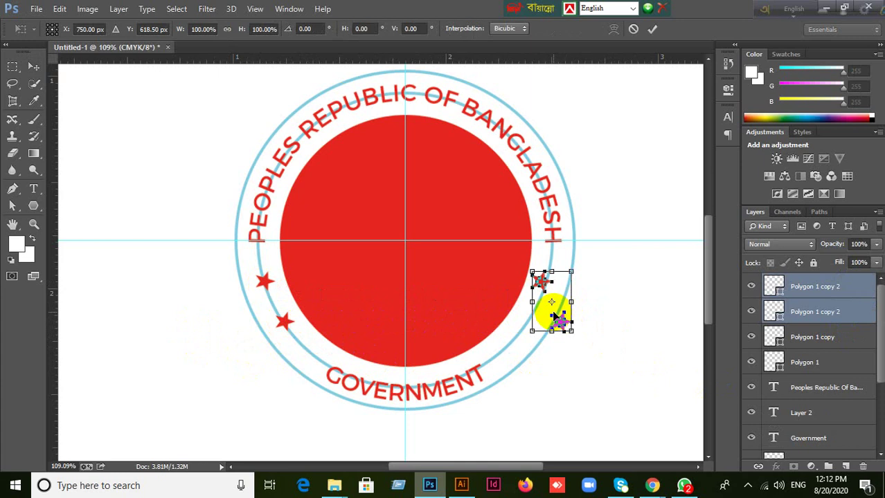
right_click(553, 316)
left_click(602, 293)
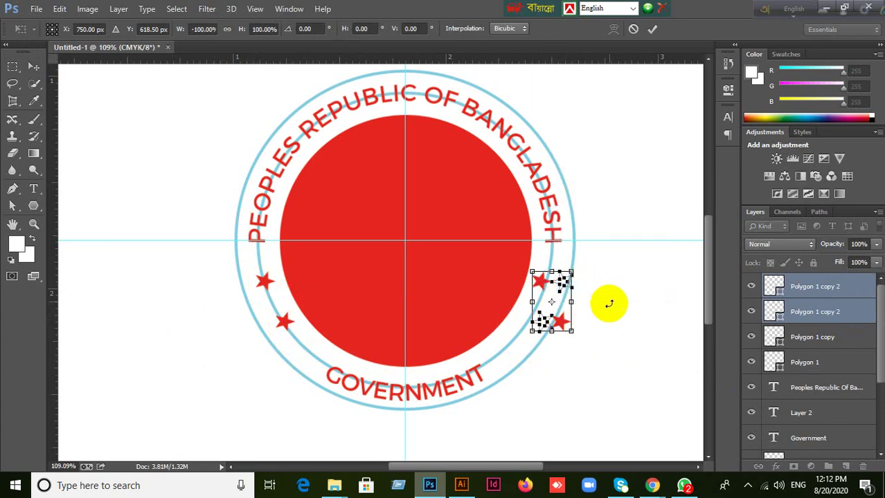
left_click_drag(565, 288, 553, 283)
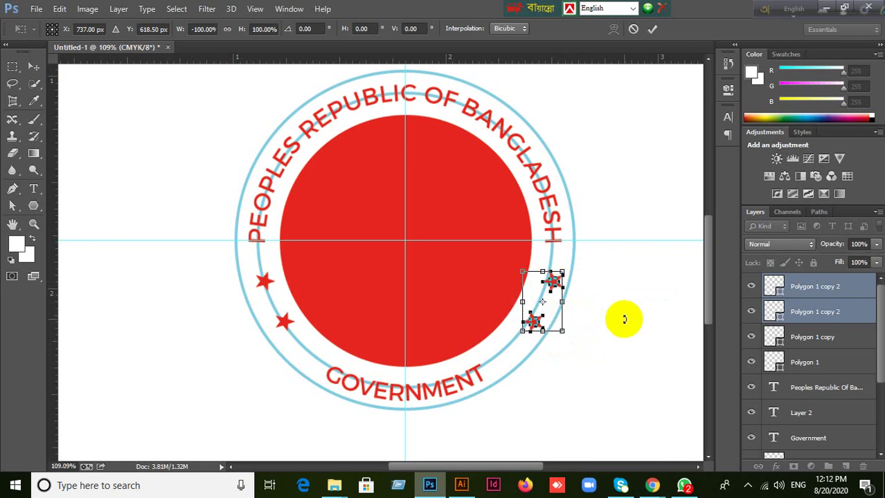
key("Left")
key("Left")
key("Left")
key("Left")
key("Left")
key("Left")
key("Left")
key("Left")
key("Left")
key("Left")
key("Left")
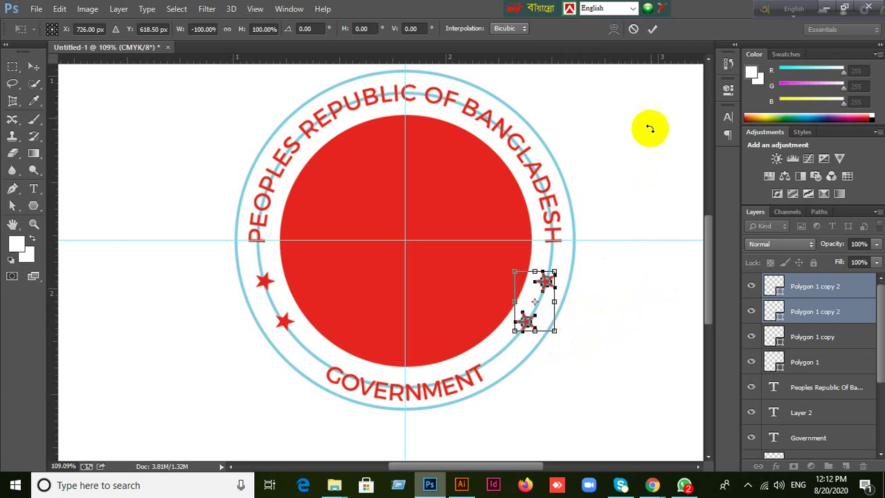
left_click(650, 32)
Reposition the upper-right star on the ring and add the left stars to the selection.
left_click(553, 273)
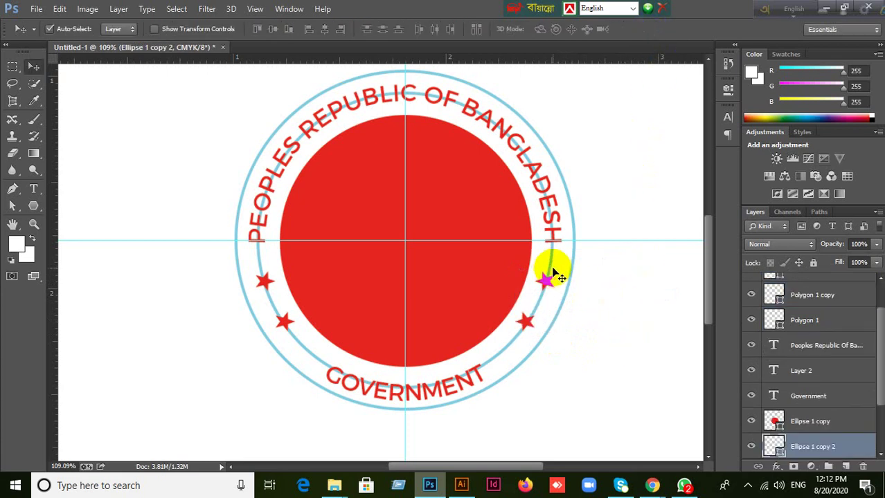
left_click_drag(553, 274, 526, 330)
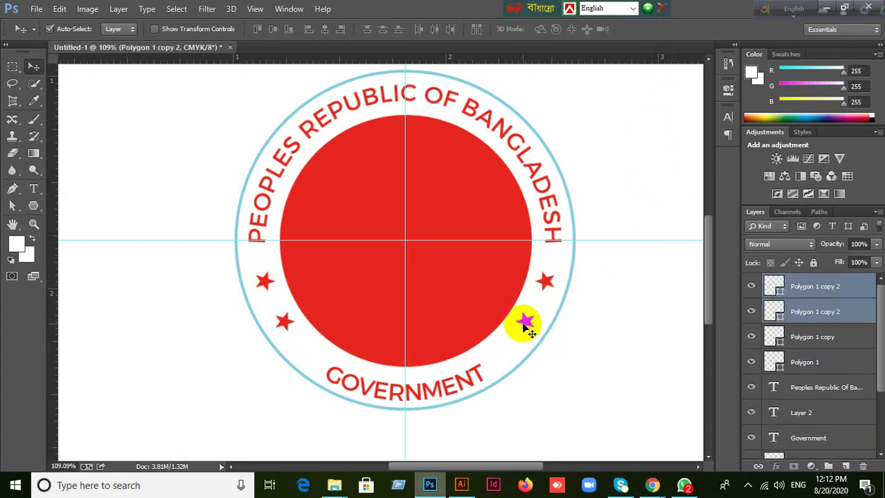
left_click(284, 321, "shift")
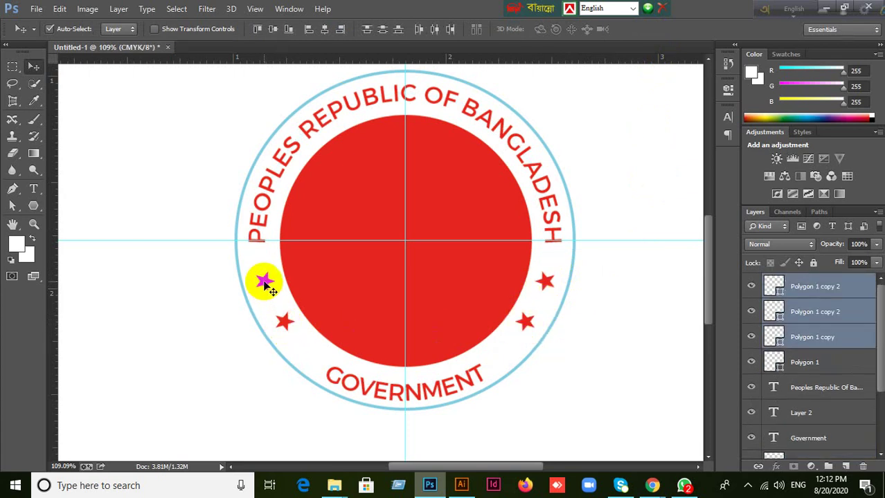
left_click(265, 283, "shift")
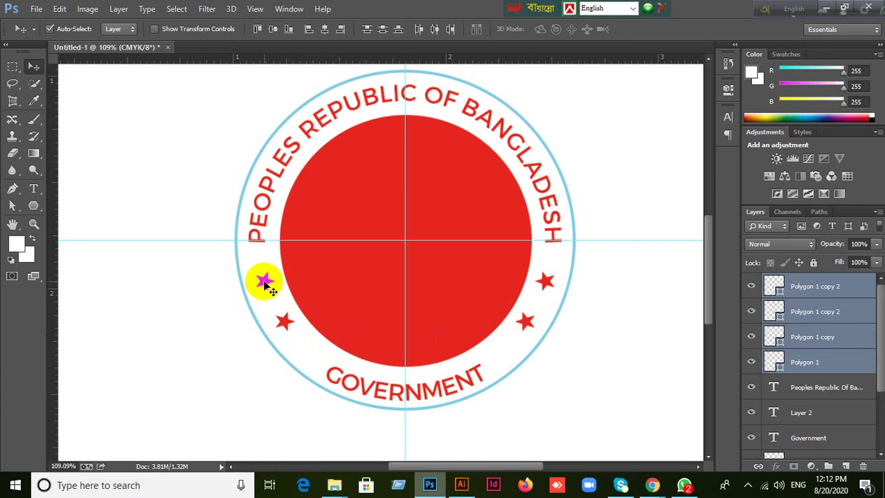
Group the four star layers into Group 1 and toggle its visibility to check it.
key("ctrl+g")
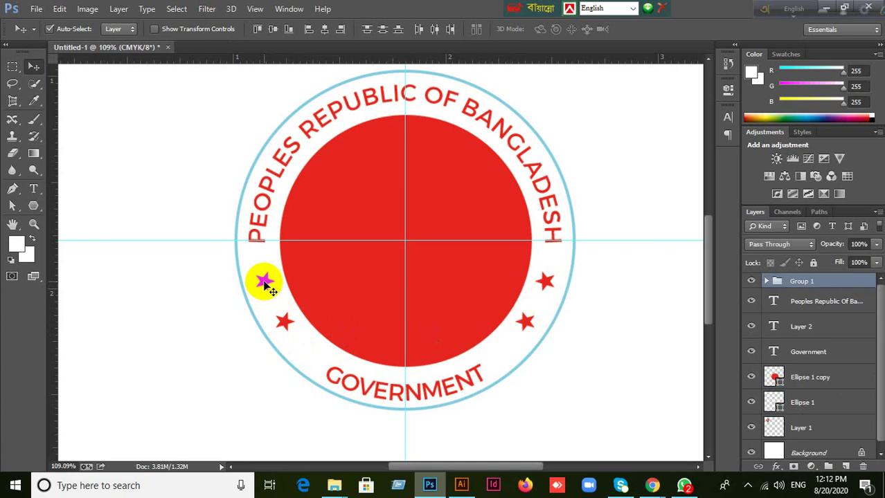
left_click(751, 283)
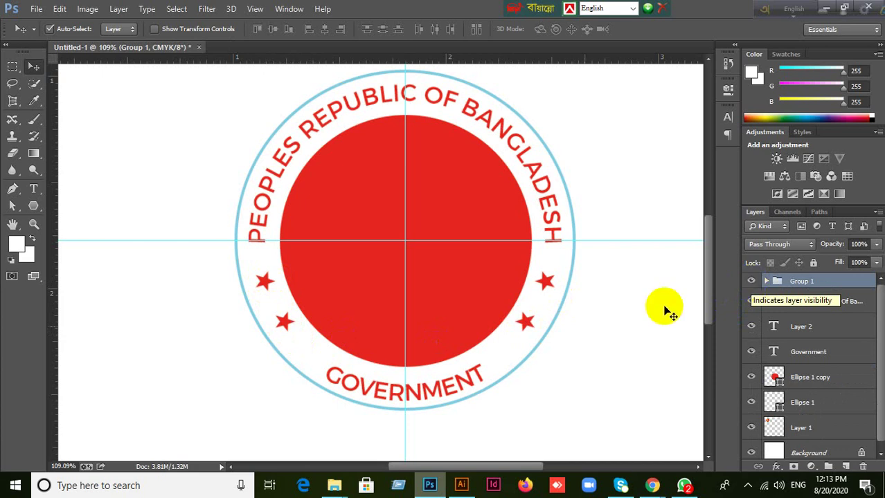
left_click(12, 67)
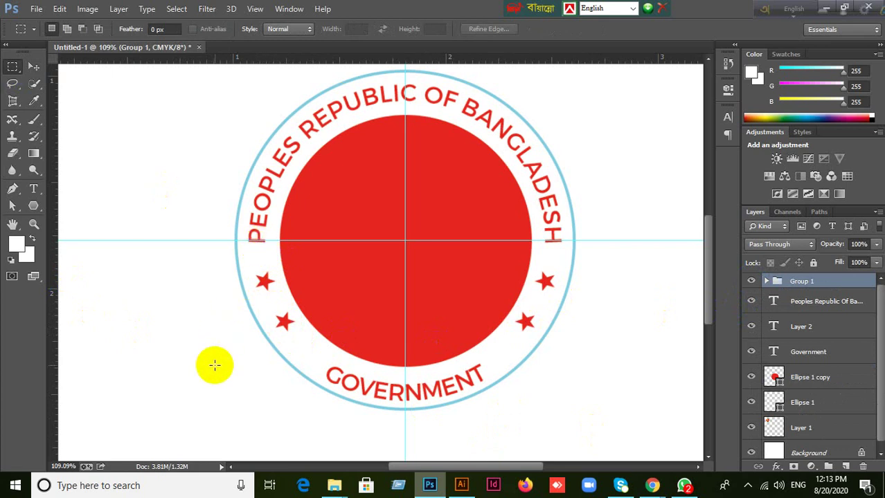
left_click(32, 72)
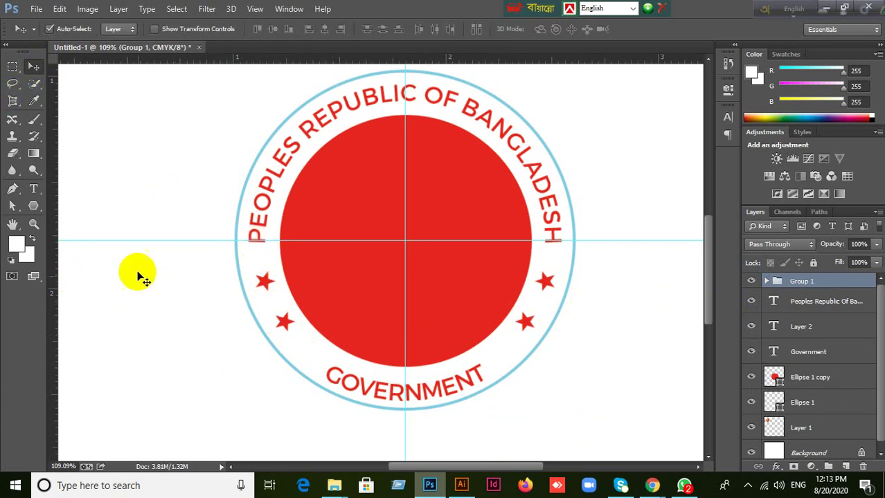
scroll(143, 284, "down", 2)
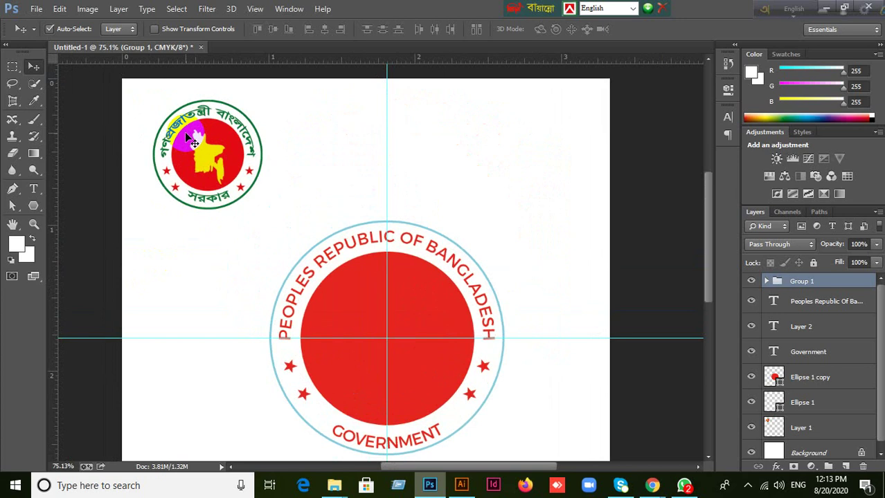
left_click(404, 369)
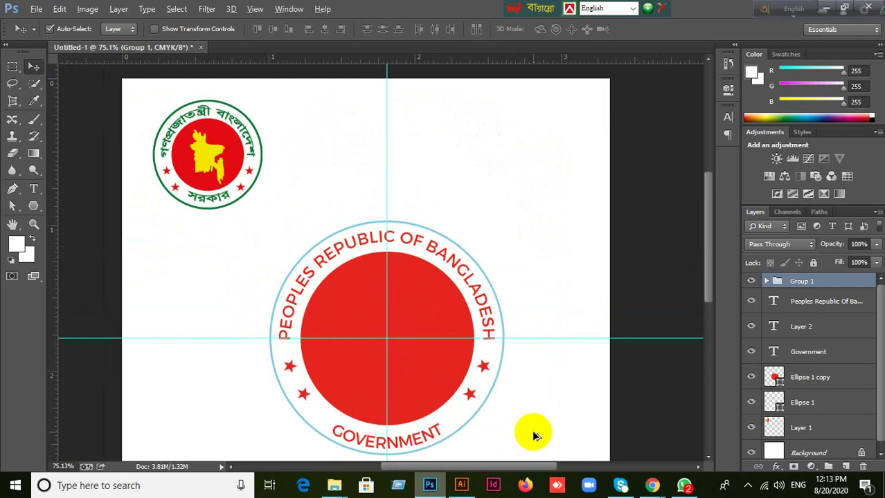
scroll(519, 350, "up", 1)
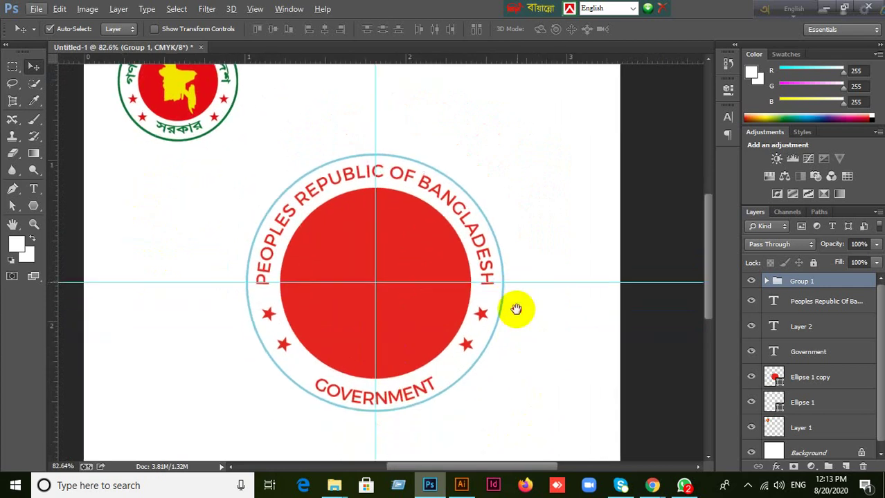
scroll(538, 322, "down", 1)
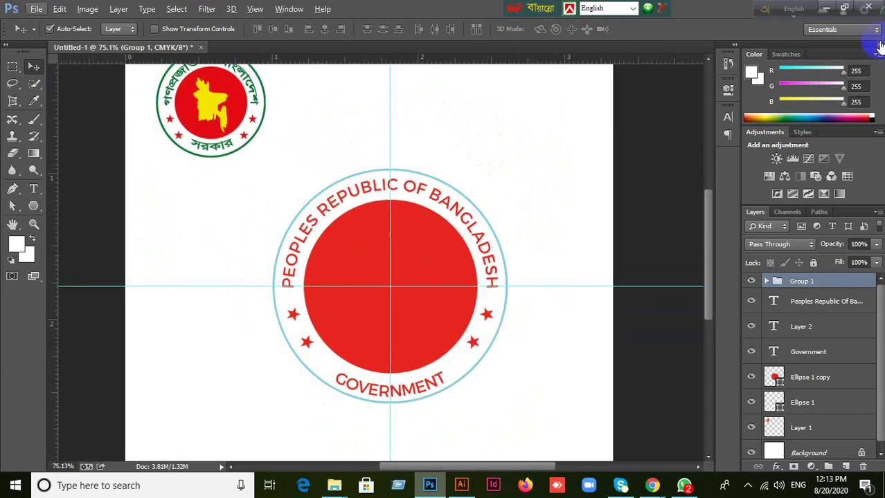
Minimize Photoshop and the browser to reveal the desktop.
left_click_drag(765, 20, 588, 19)
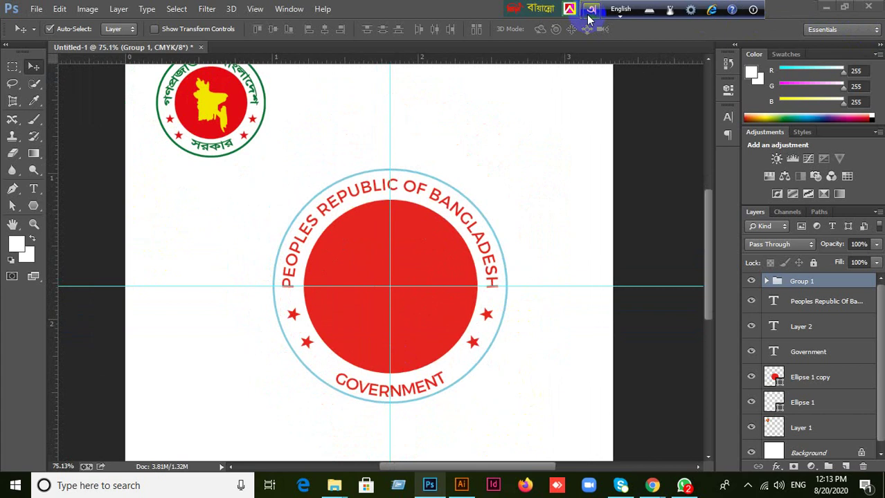
left_click(824, 8)
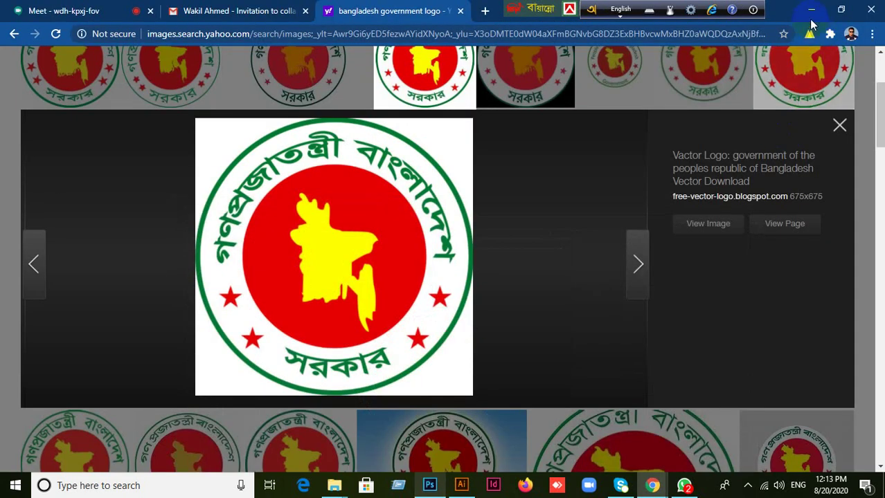
left_click(815, 15)
left_click(498, 244)
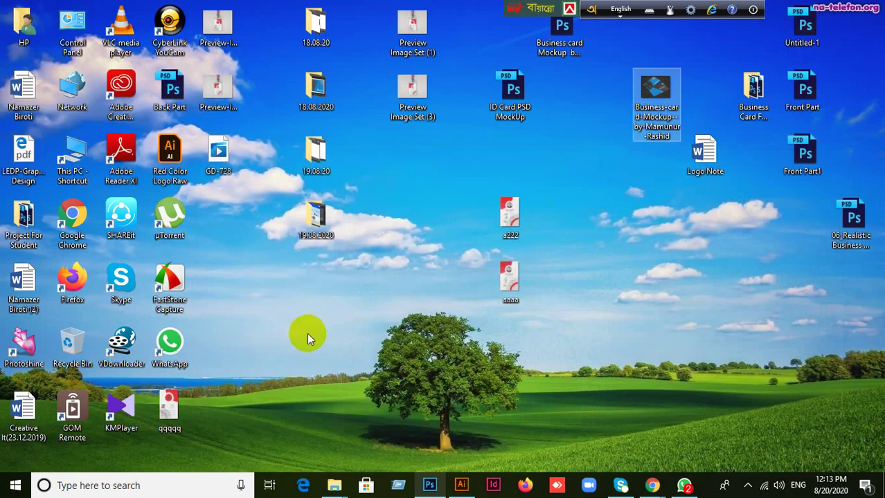
Open Project For Student > Sample Image and send the black map 'download' image to Photoshop.
left_click(32, 247)
double_click(32, 247)
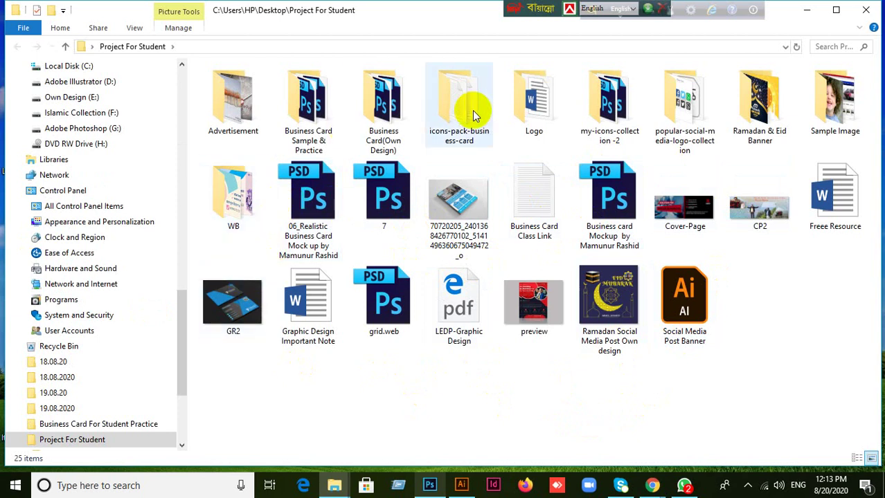
left_click(814, 124)
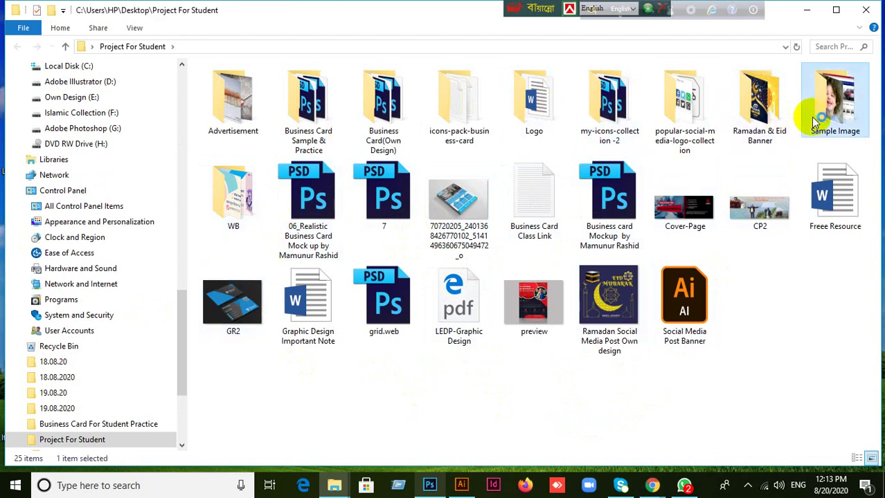
double_click(815, 123)
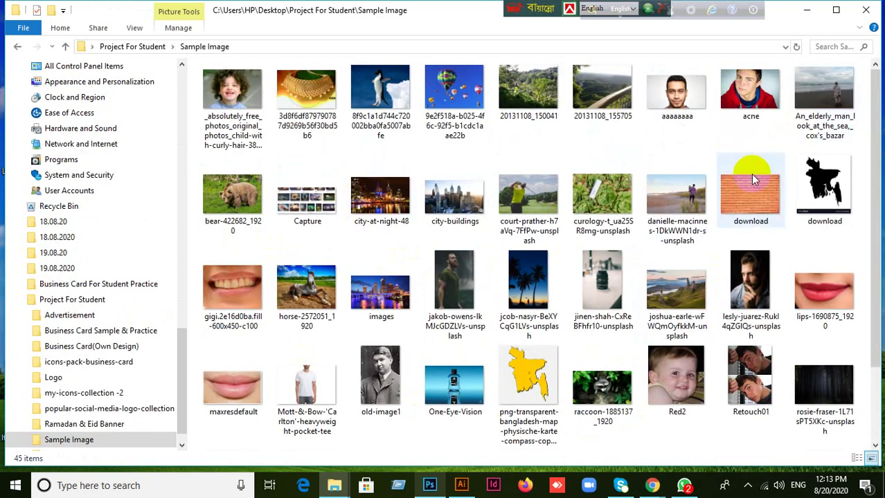
left_click(822, 183)
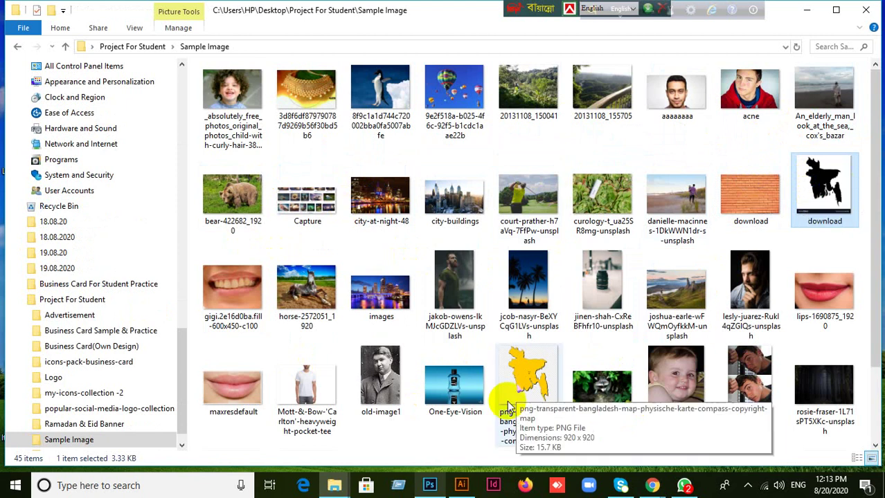
left_click(527, 377)
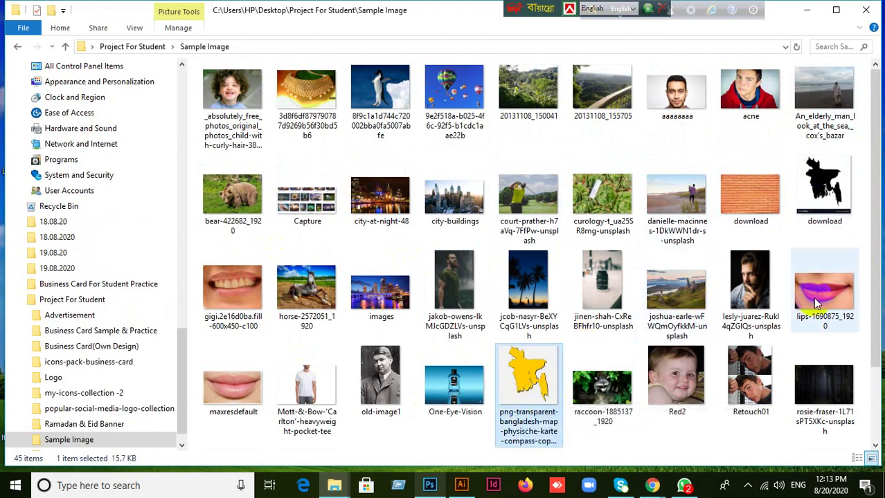
left_click(843, 191)
left_click_drag(830, 191, 451, 5)
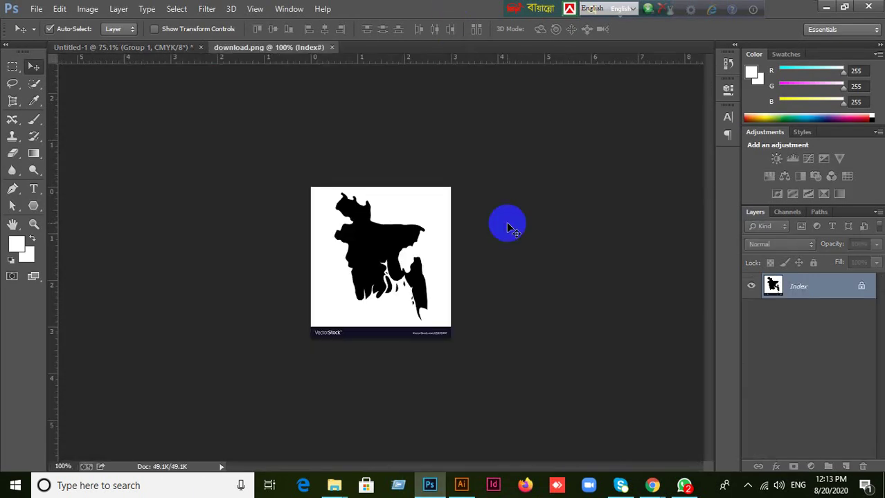
Crop the VectorStock strip off the bottom of the map image and confirm the crop.
scroll(386, 341, "up", 2)
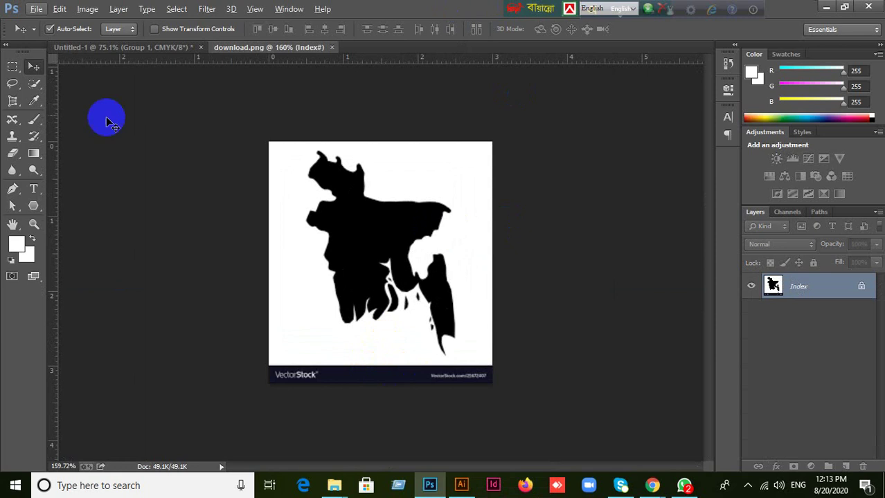
left_click(11, 87)
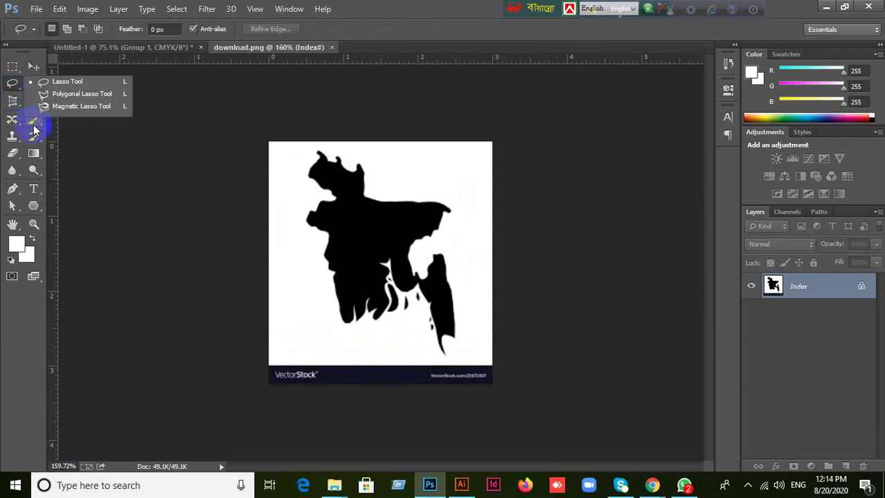
left_click(12, 102)
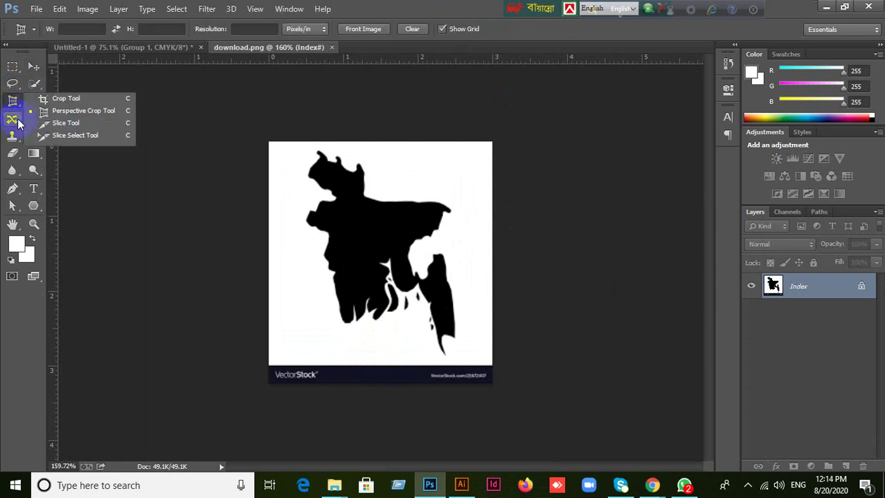
left_click(61, 99)
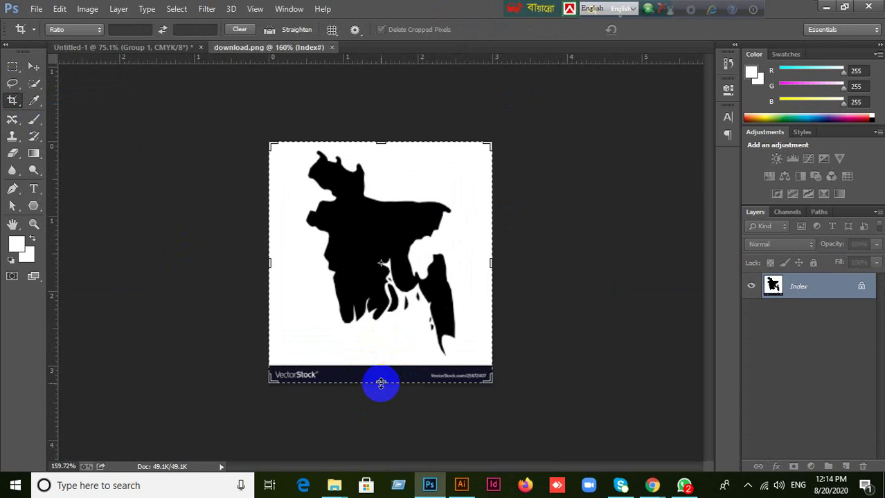
left_click_drag(381, 383, 380, 371)
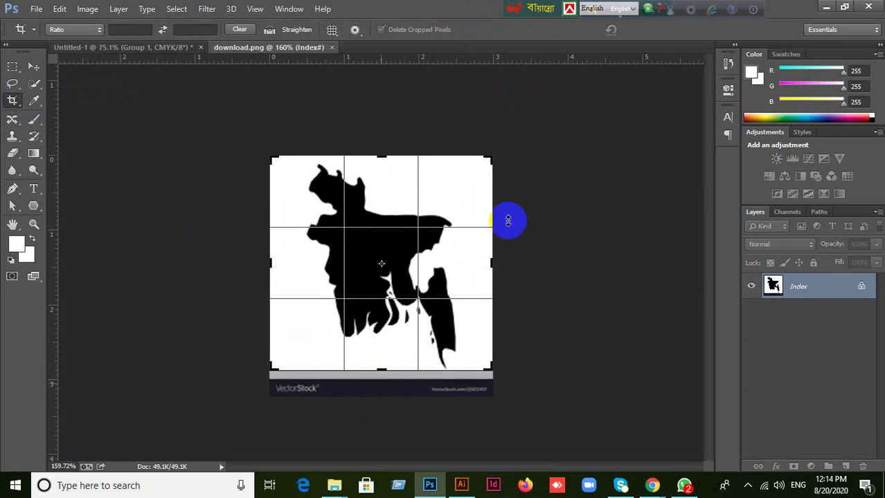
left_click(33, 66)
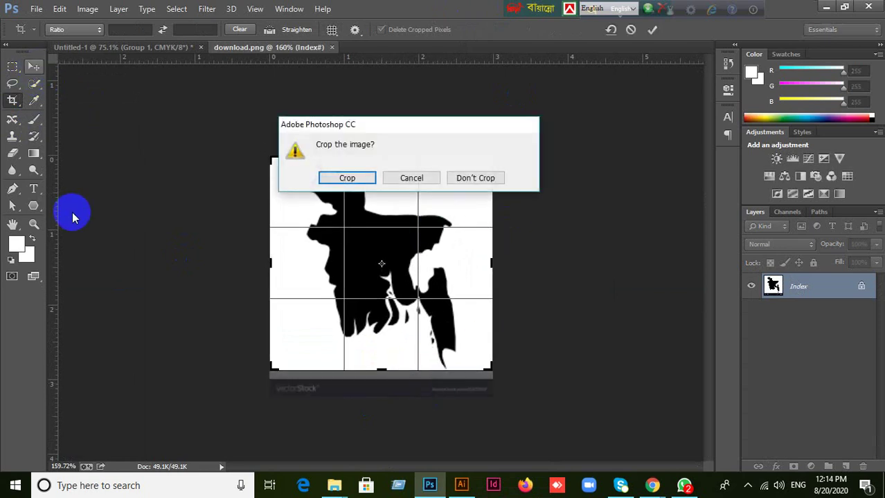
left_click(348, 178)
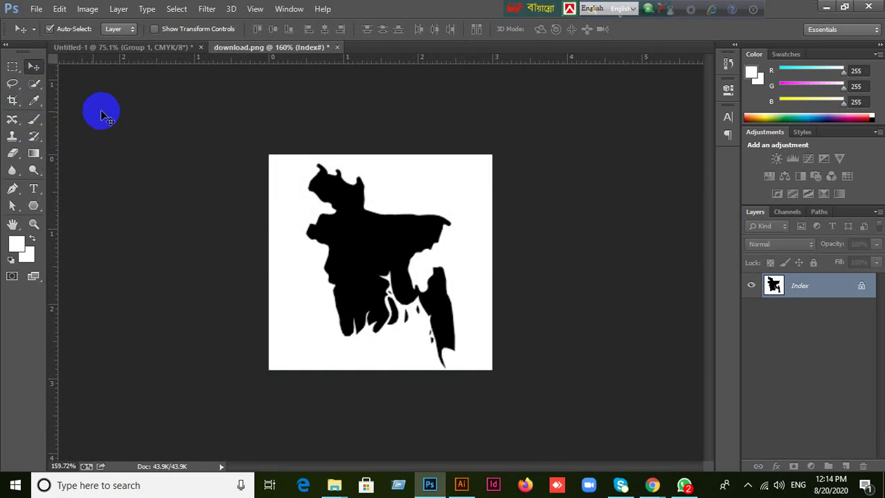
left_click(18, 86)
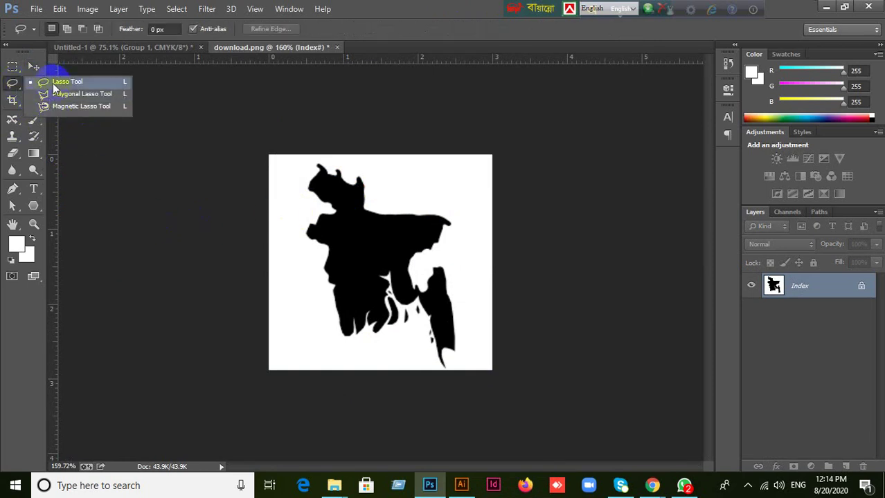
Admit the waiting participant into the video meeting, then go back to the map document.
left_click(34, 66)
mouse_move(652, 485)
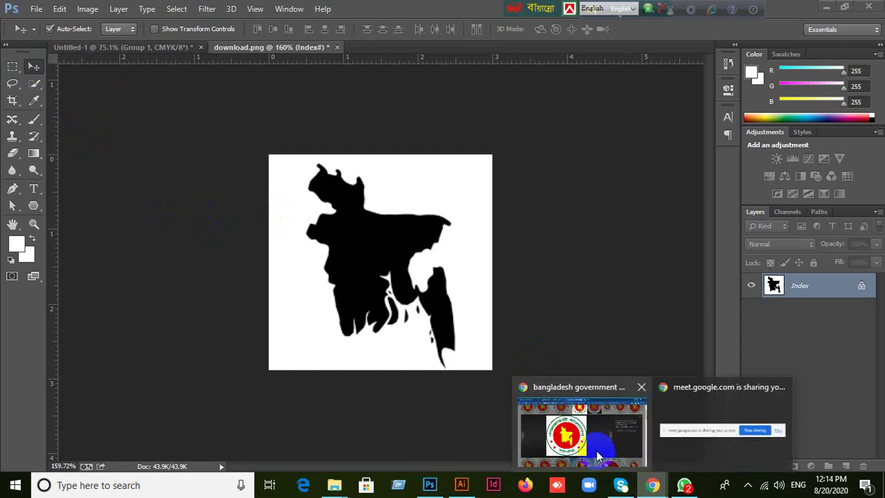
left_click(606, 448)
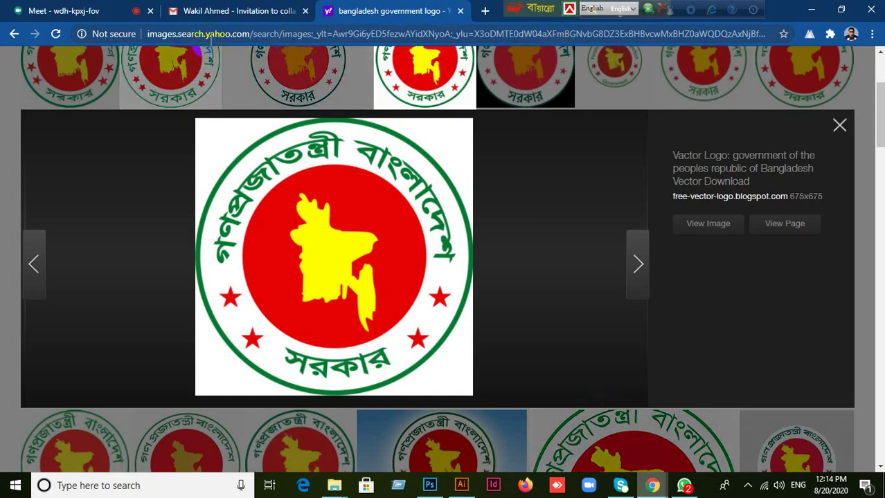
left_click(78, 16)
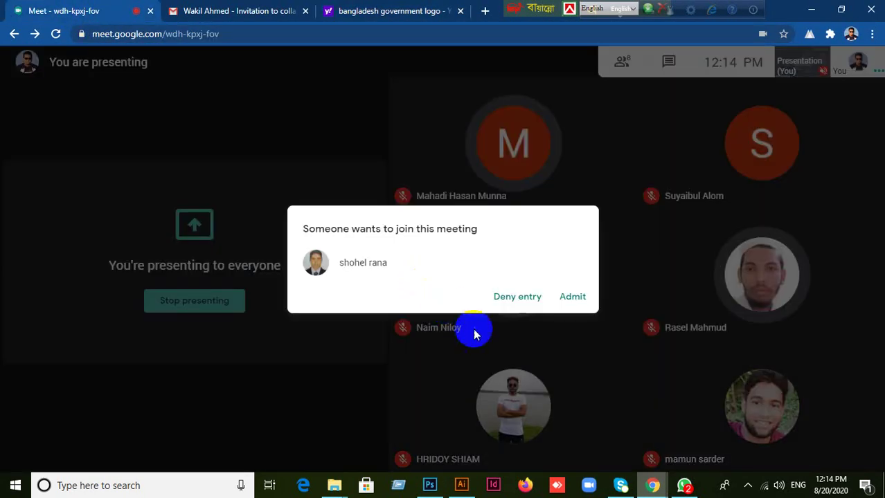
left_click(565, 297)
left_click(429, 485)
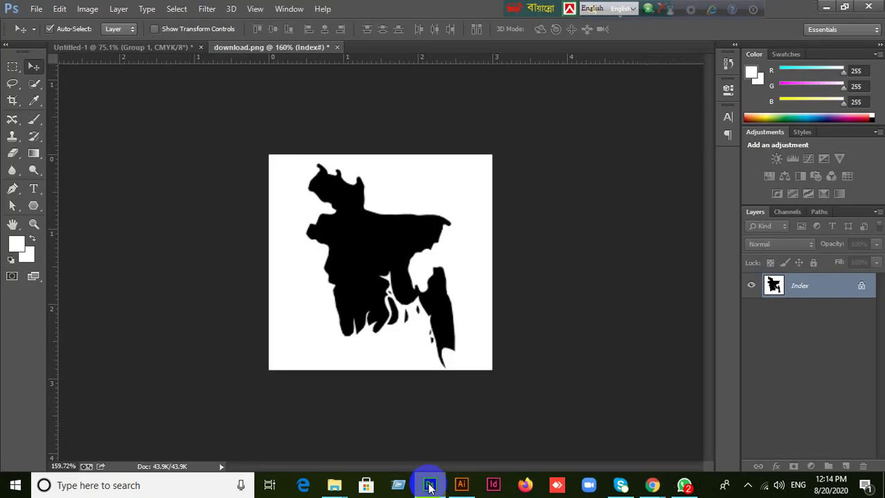
Try the selection tools and select the white background around the map by colour.
left_click(11, 83)
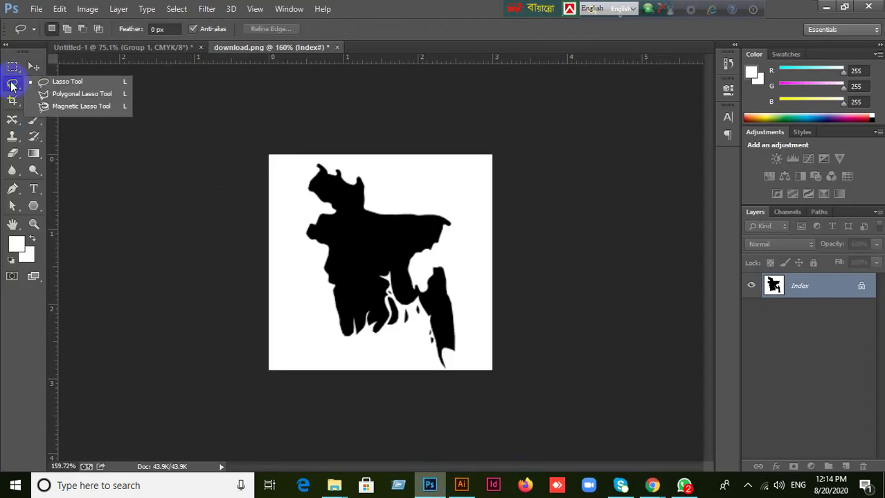
left_click(14, 67)
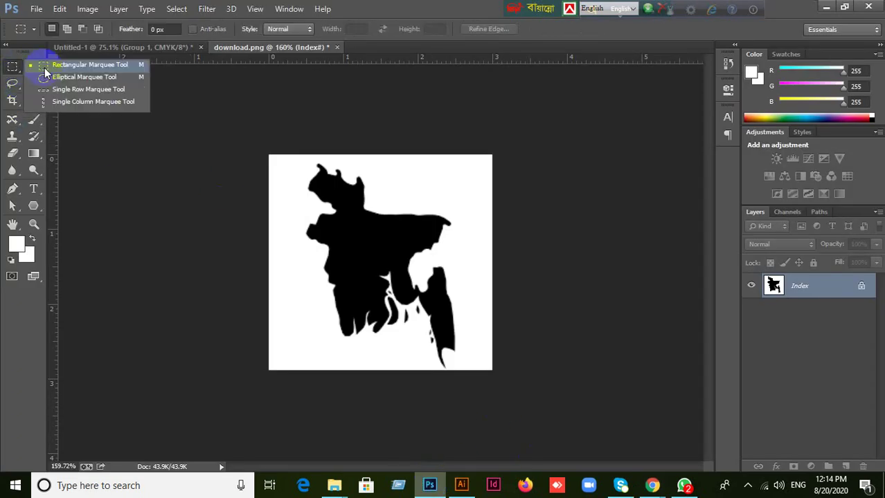
left_click(35, 64)
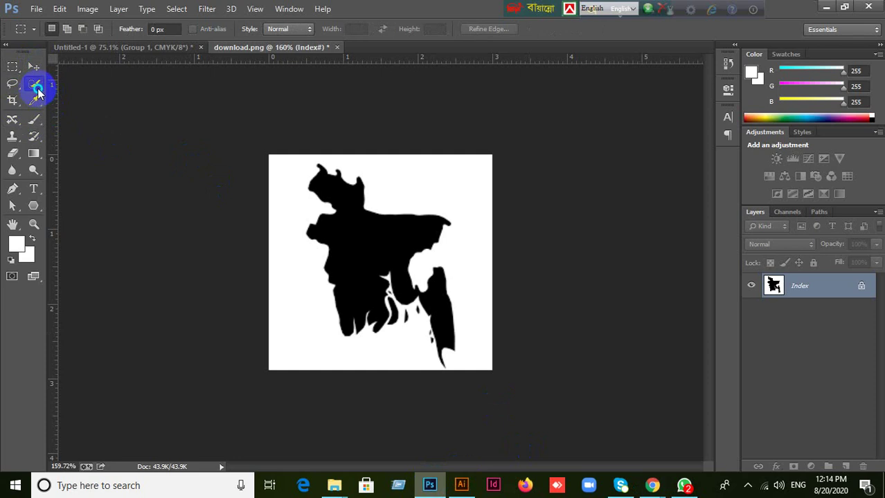
left_click(35, 83)
left_click(64, 94)
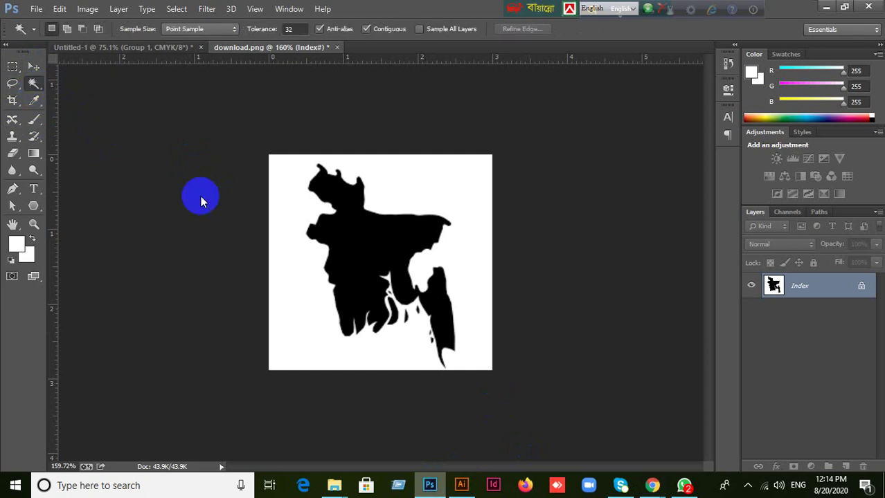
left_click(291, 271)
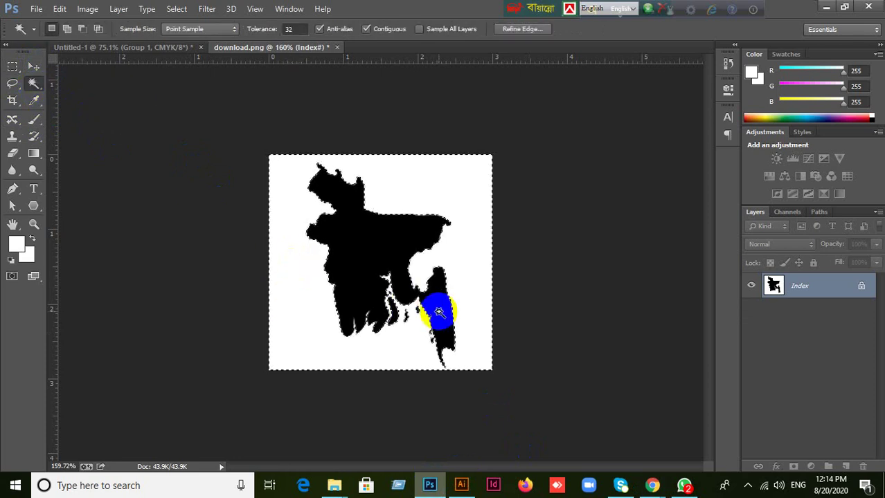
left_click_drag(438, 312, 574, 277)
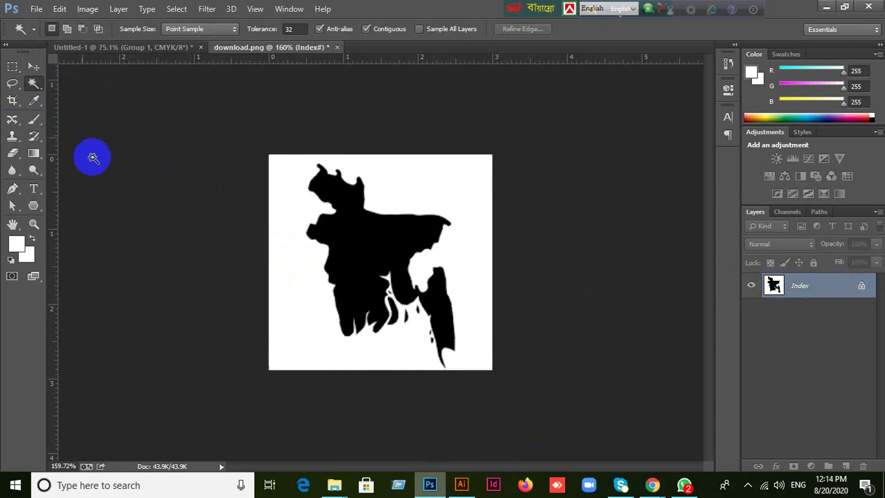
Reselect the white background and invert the selection to isolate the black map.
left_click(33, 67)
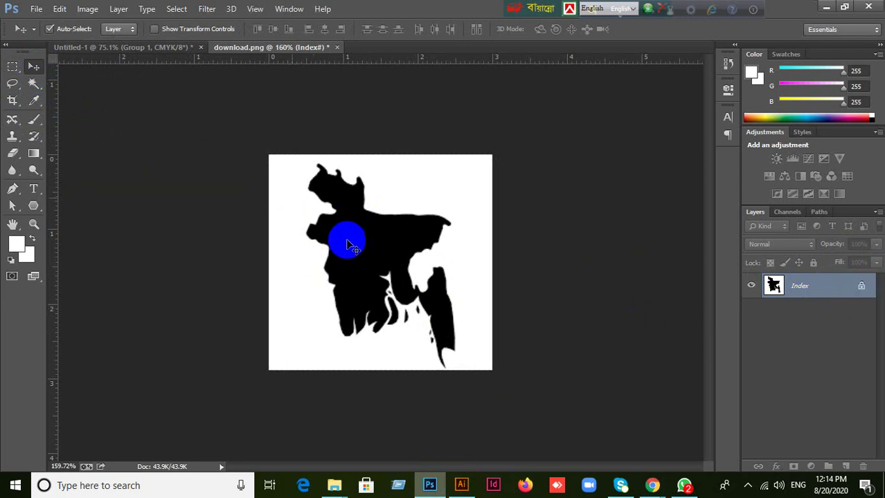
left_click(33, 83)
left_click(292, 217)
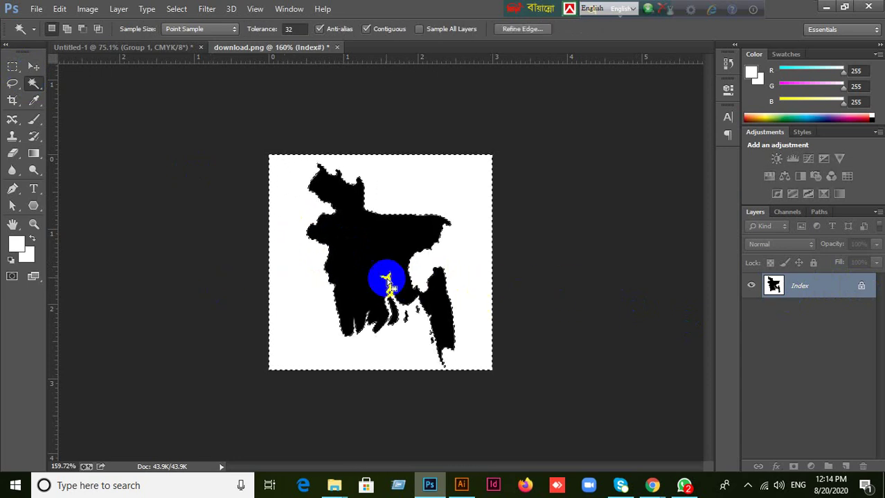
left_click(178, 10)
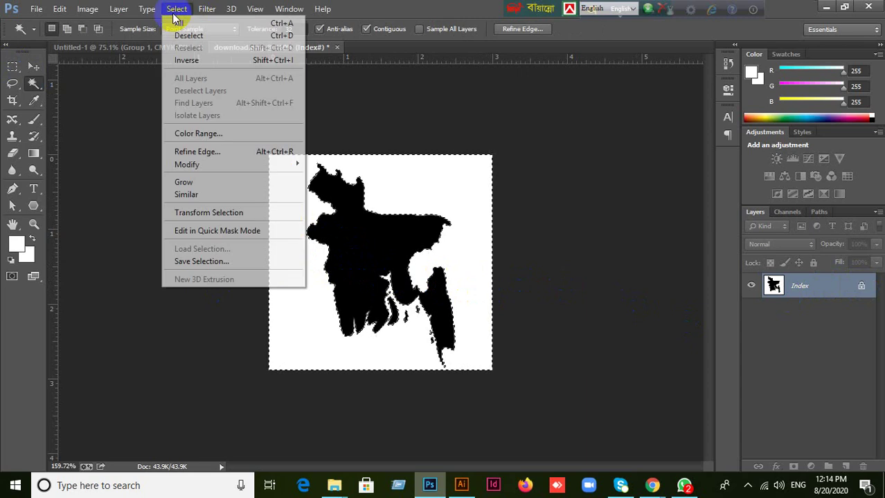
left_click(189, 61)
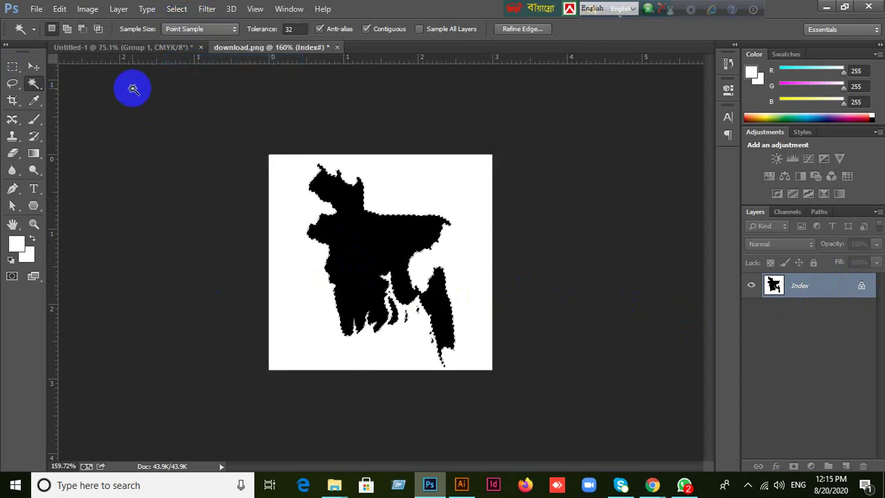
left_click(130, 50)
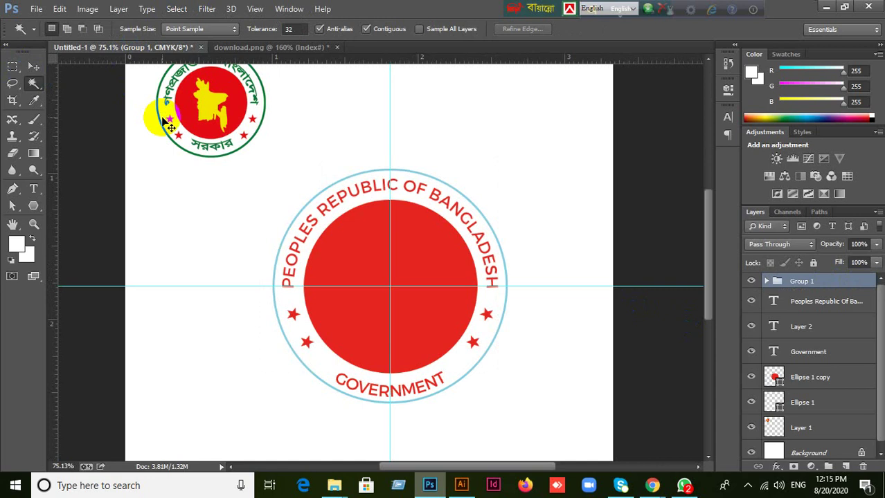
Paste the map into the seal, move it onto the red disc, and load its outline.
key("ctrl+v")
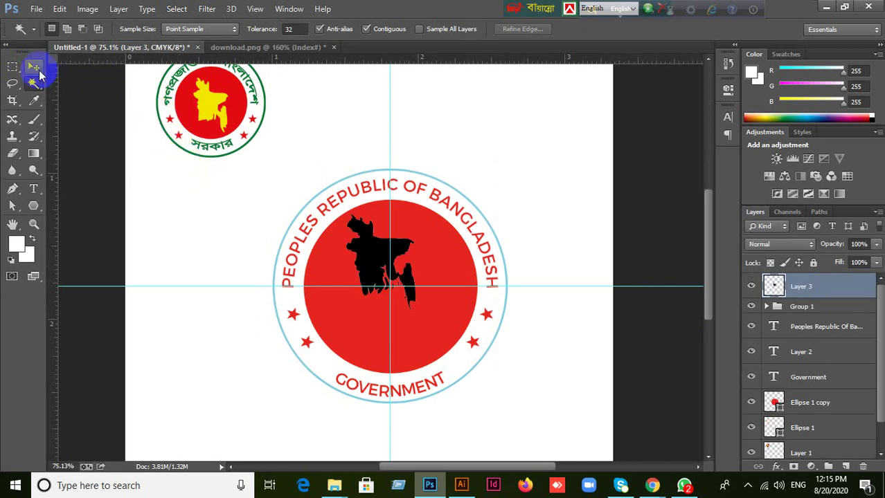
left_click(33, 66)
left_click_drag(377, 250, 387, 274)
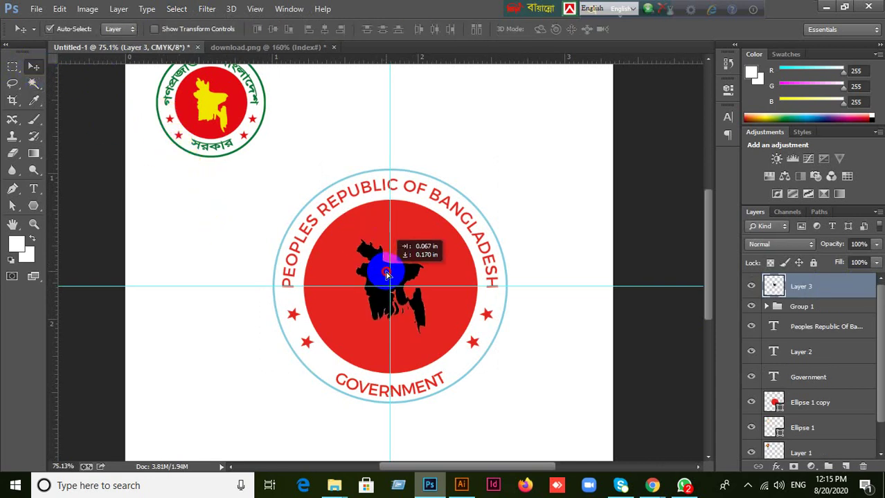
left_click(777, 297)
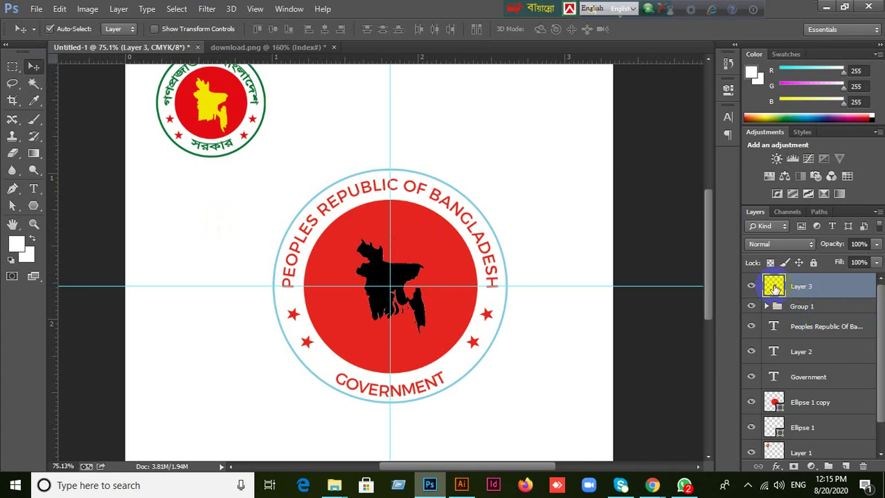
left_click(774, 288, "ctrl")
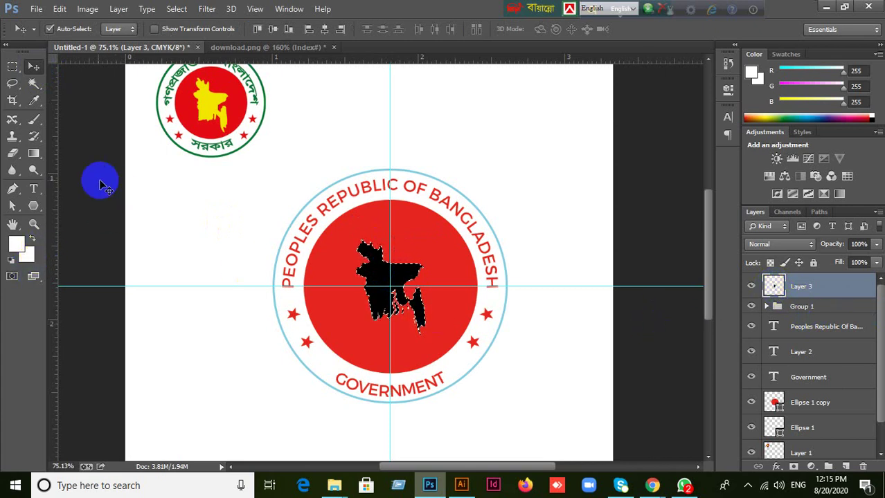
Fill the map selection with yellow sampled from the reference seal's map.
left_click(15, 229)
left_click(33, 101)
left_click(200, 104)
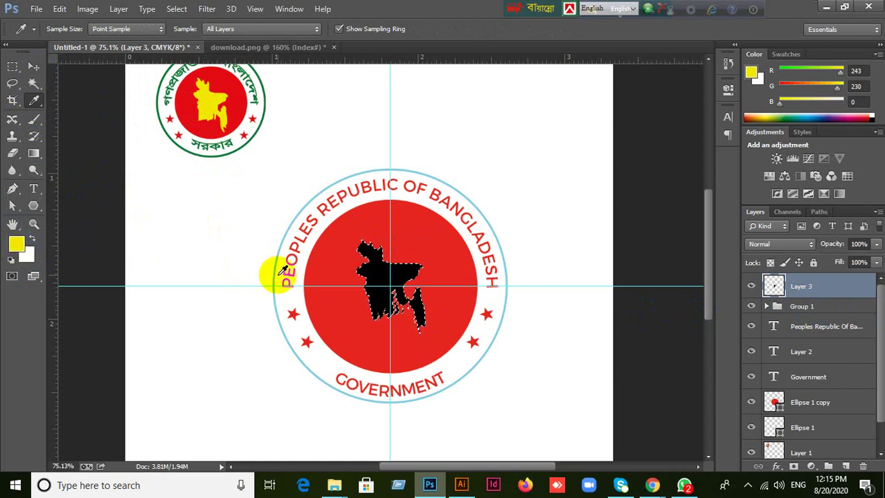
key("alt+BackSpace")
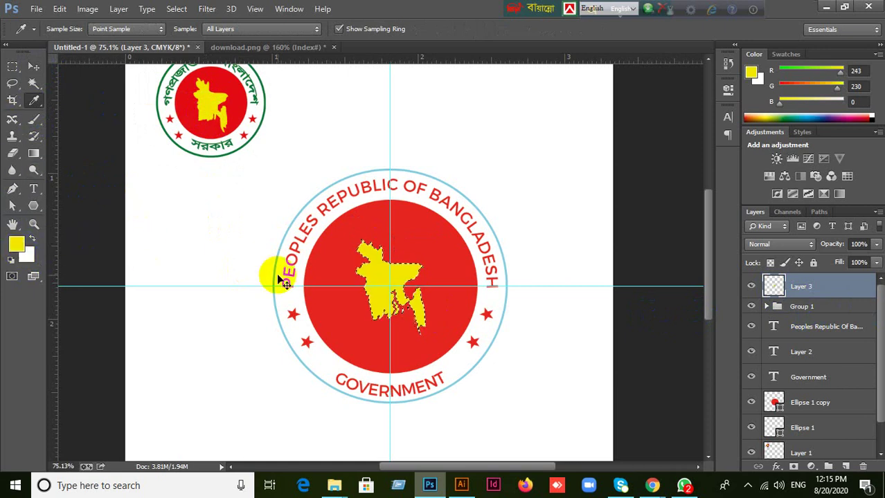
Scale the map layer up to about 131% and commit the transform.
left_click(35, 66)
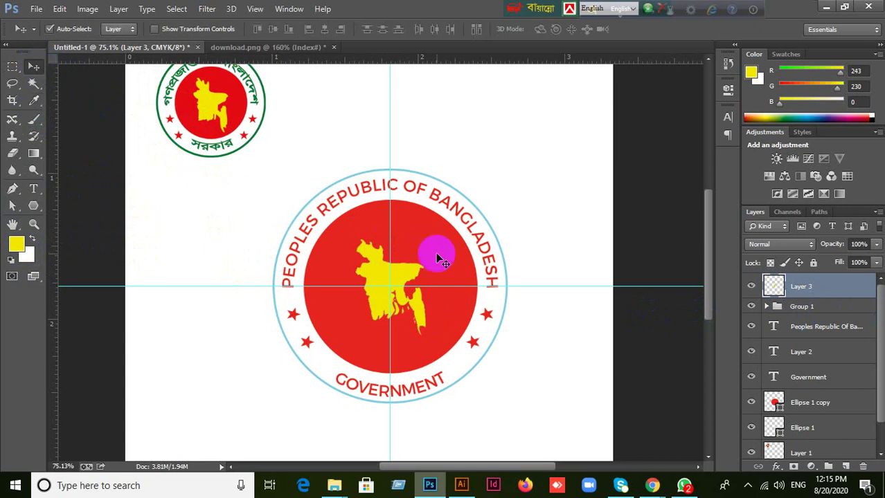
key("ctrl+t")
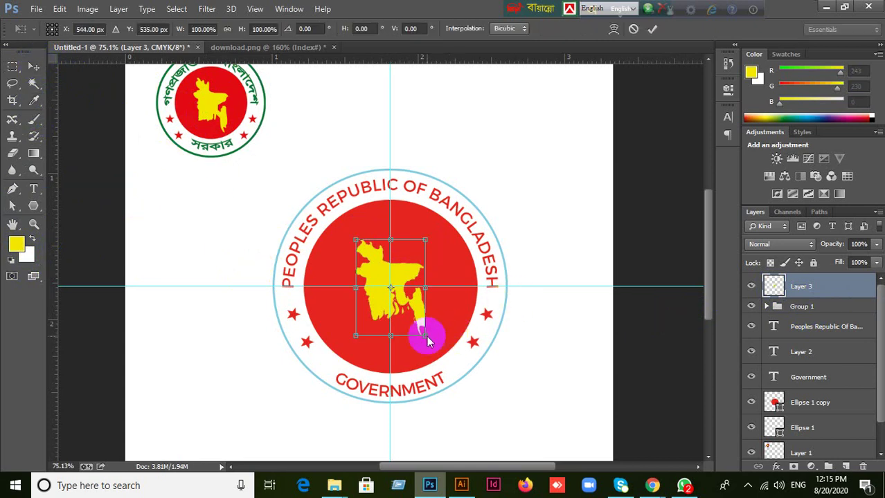
left_click_drag(427, 341, 438, 348)
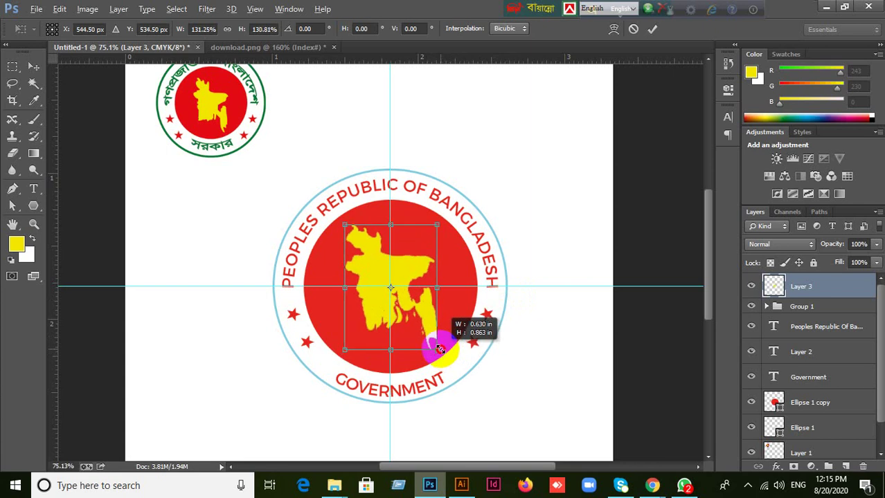
left_click(652, 28)
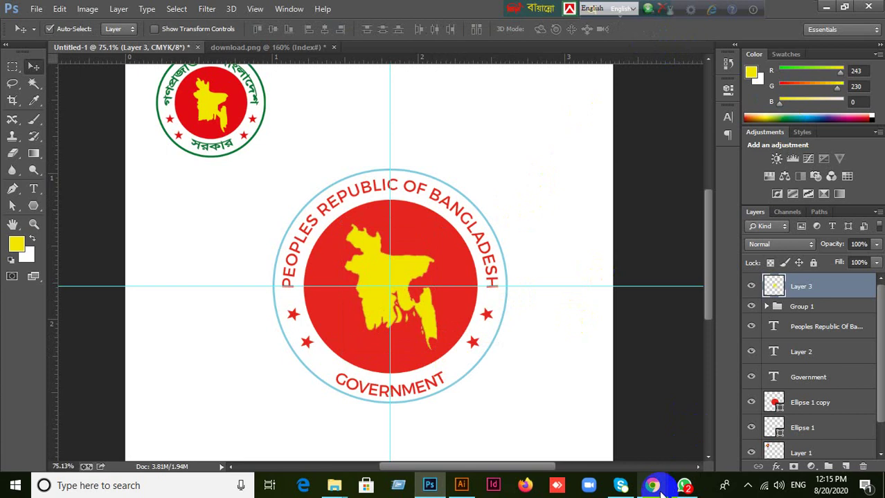
Bring the Google Meet window forward, minimize Photoshop, and move the language toolbar aside.
mouse_move(655, 490)
left_click(550, 414)
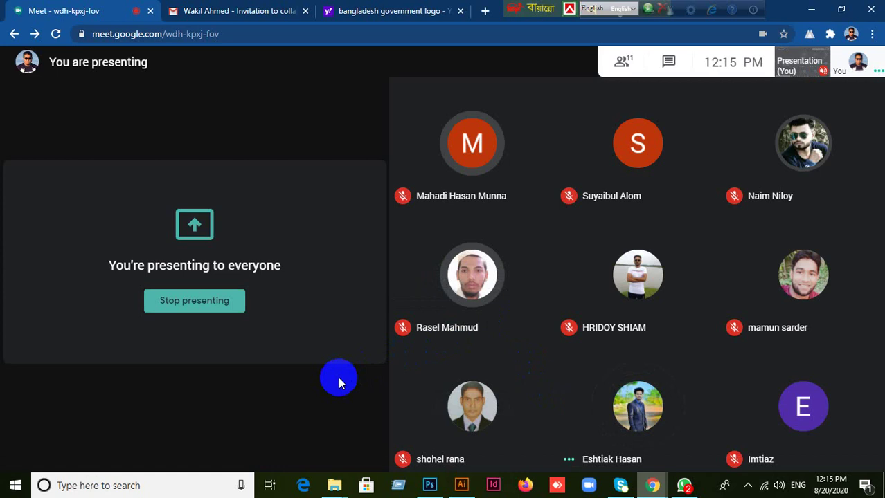
mouse_move(429, 491)
left_click(429, 488)
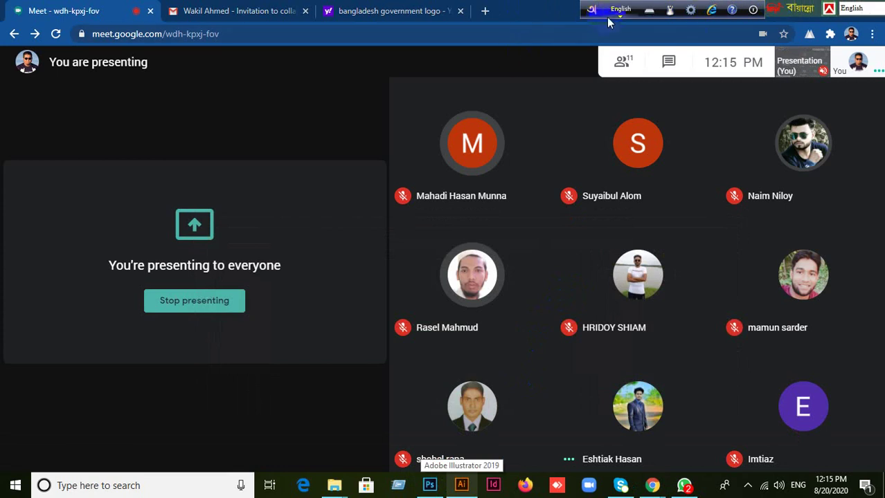
left_click_drag(592, 14, 803, 17)
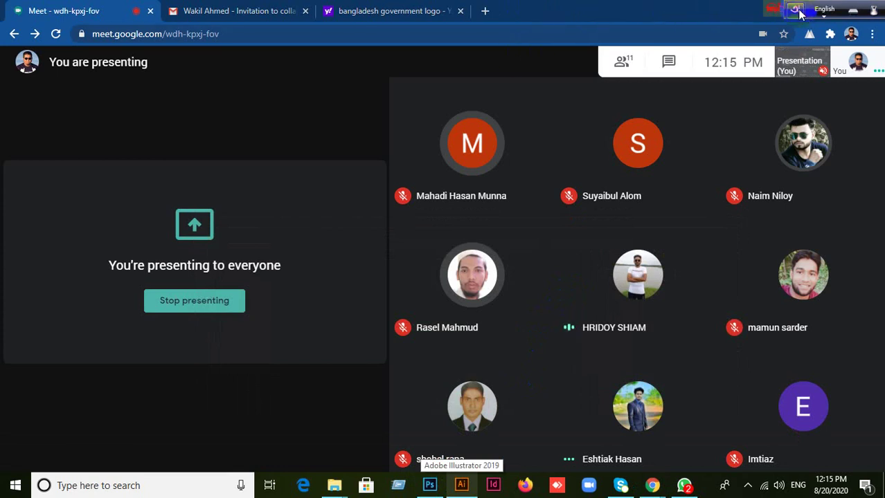
mouse_move(469, 305)
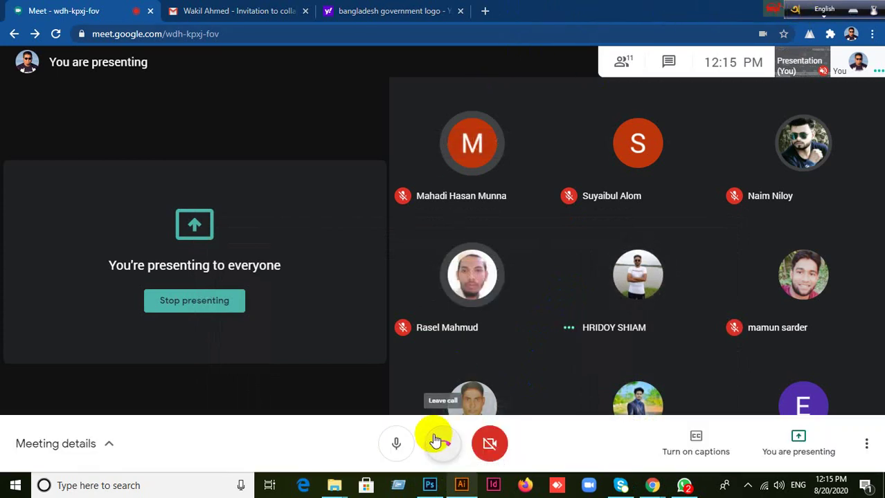
left_click(438, 488)
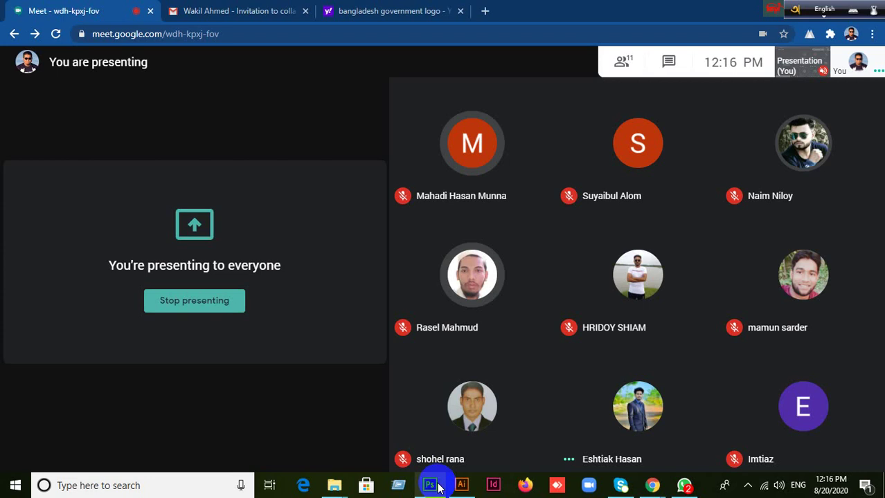
Open the invitation email's shared folder in Drive and close the enlarged reference seal image.
left_click(217, 10)
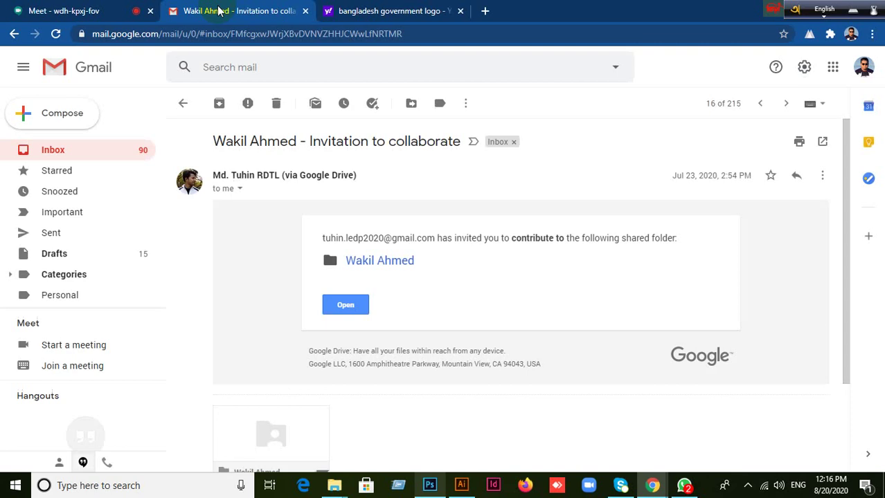
left_click(354, 303)
left_click(551, 11)
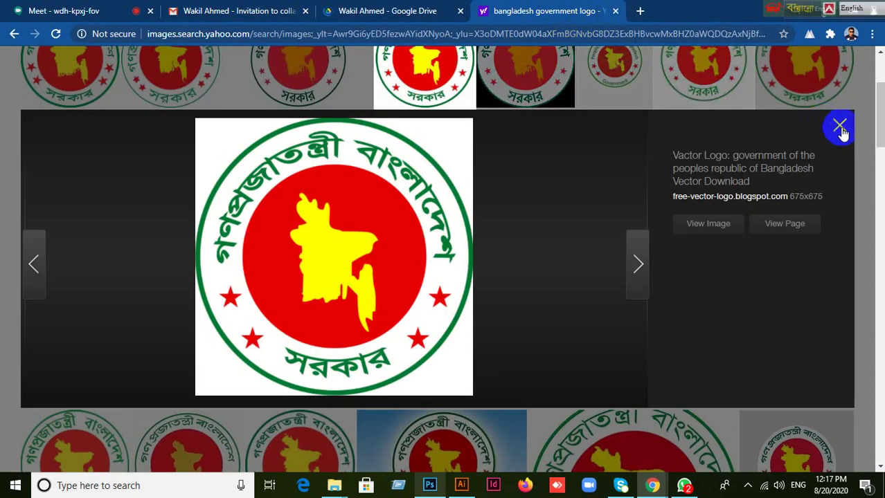
left_click(780, 133)
left_click(217, 10)
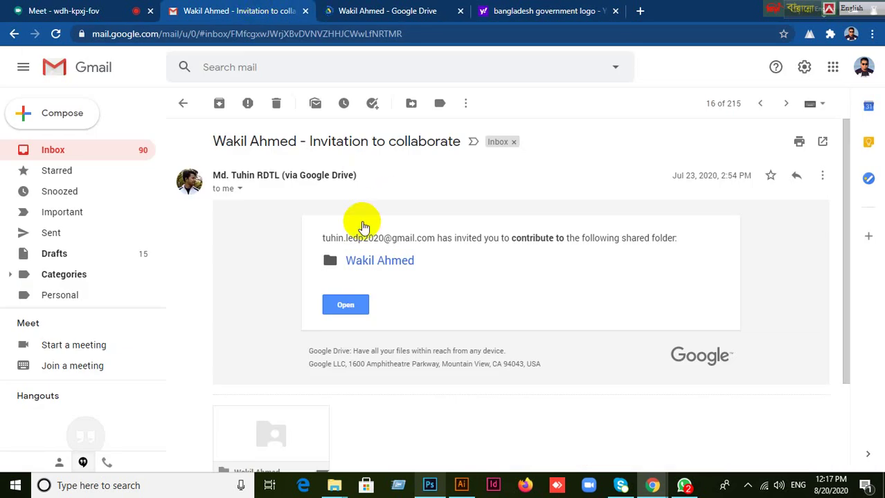
left_click(359, 304)
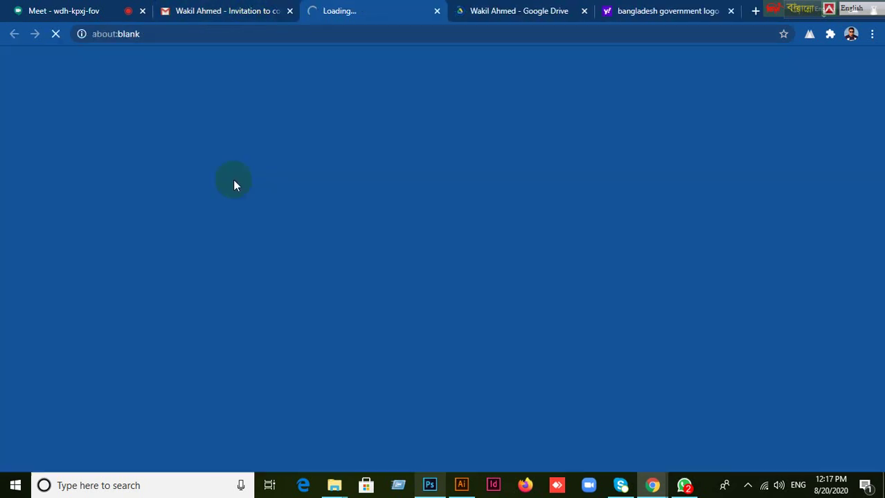
left_click(84, 11)
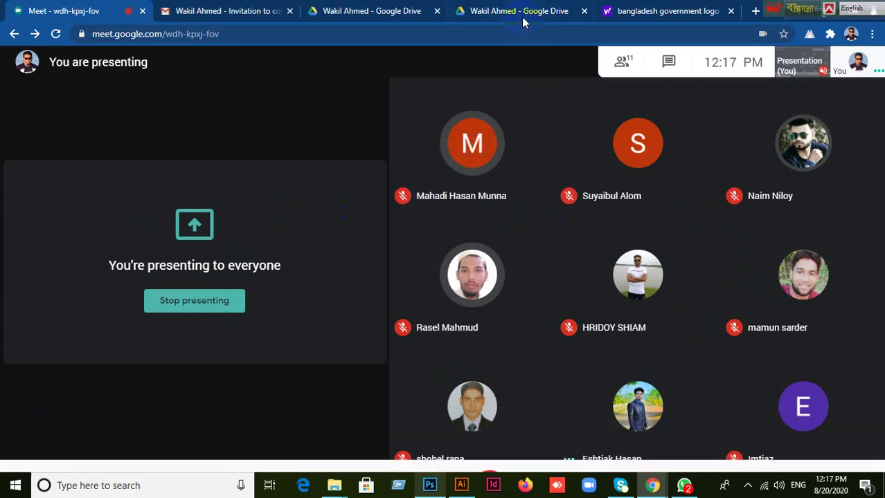
Open Shariatpur GD-479 from the shared Drive folder with Google Sheets.
left_click(521, 15)
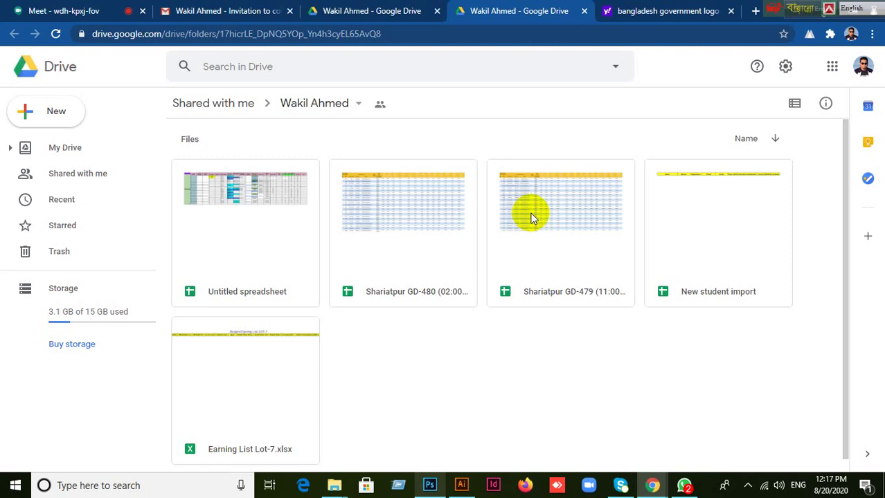
right_click(531, 219)
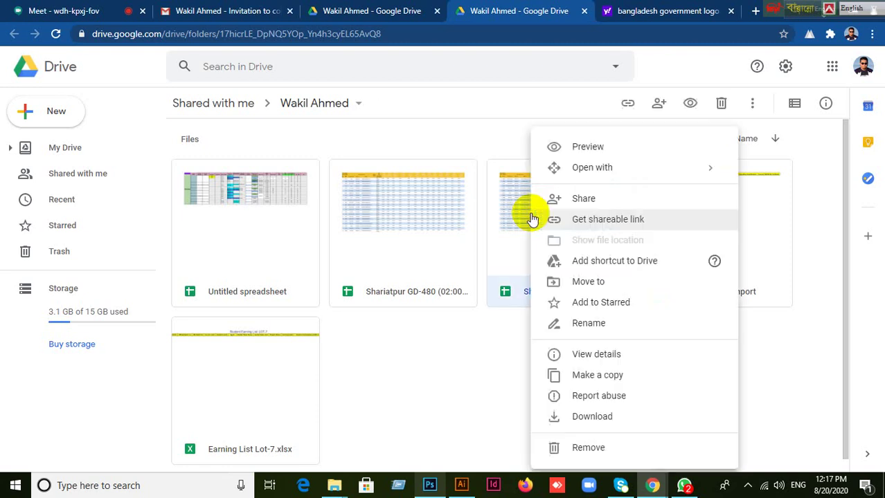
mouse_move(583, 168)
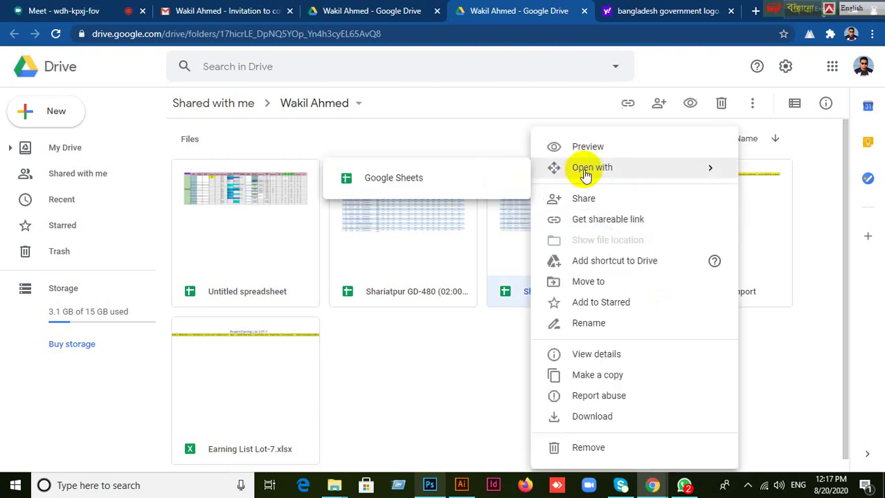
left_click(462, 177)
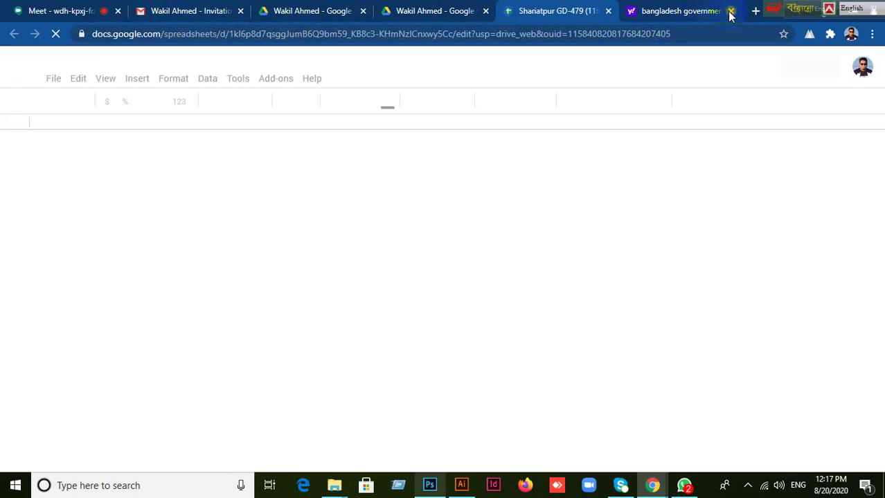
Close the Yahoo image-search tab and scroll the attendance sheet out to Class 19.
left_click(730, 11)
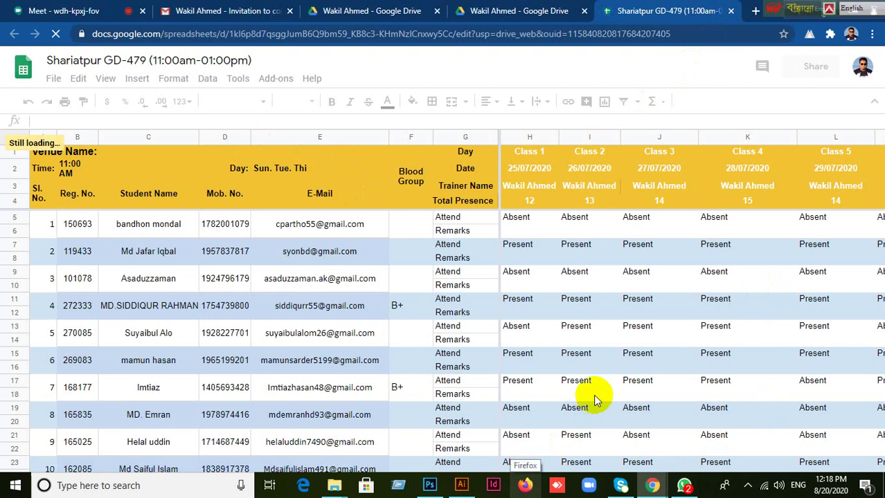
scroll(593, 395, "down", 5)
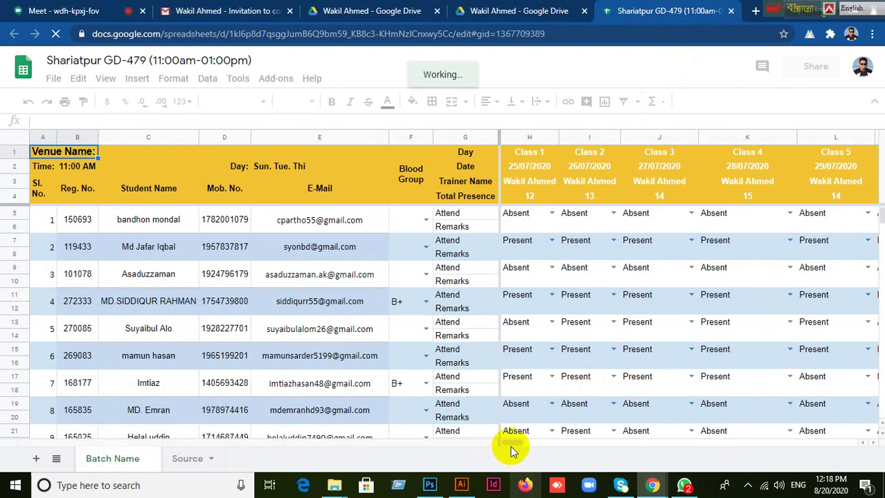
mouse_move(513, 448)
left_mouse_down()
mouse_move(628, 446)
mouse_move(553, 443)
mouse_move(598, 447)
left_mouse_up()
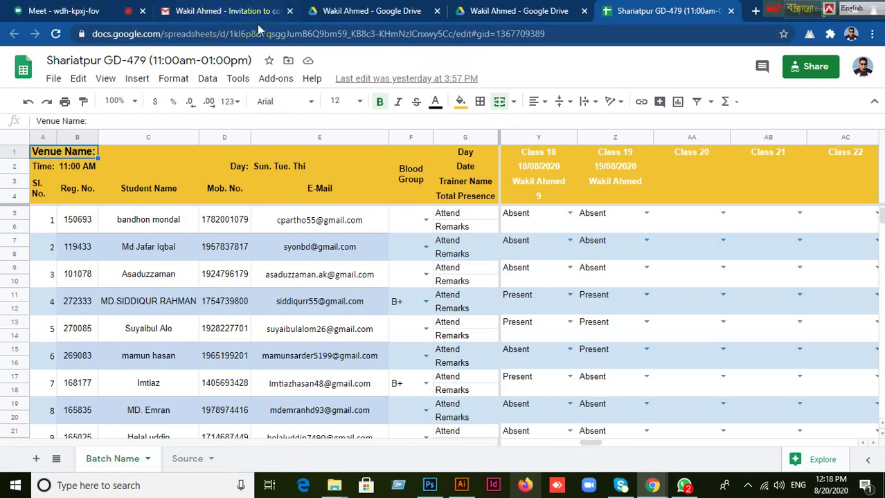
left_click(59, 11)
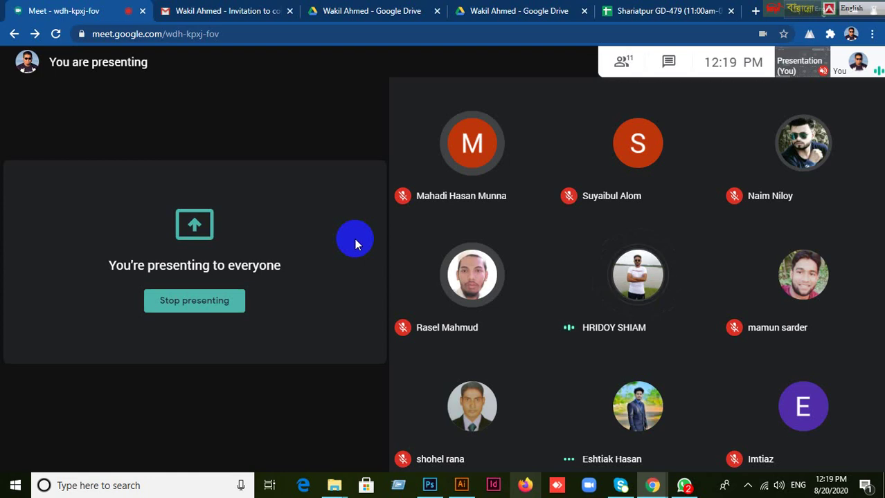
Set AA2 to 20/08/2020 with the date picker and fill Z3's trainer name into AA3.
left_click(671, 11)
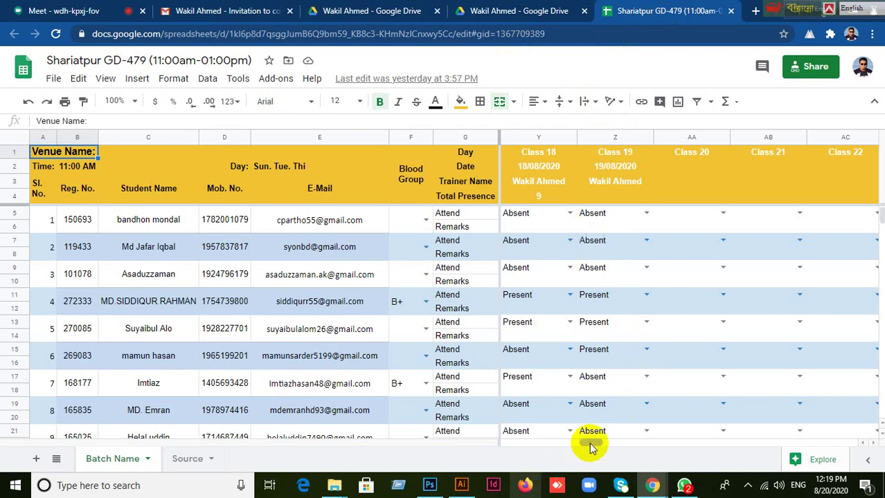
left_click_drag(590, 447, 592, 447)
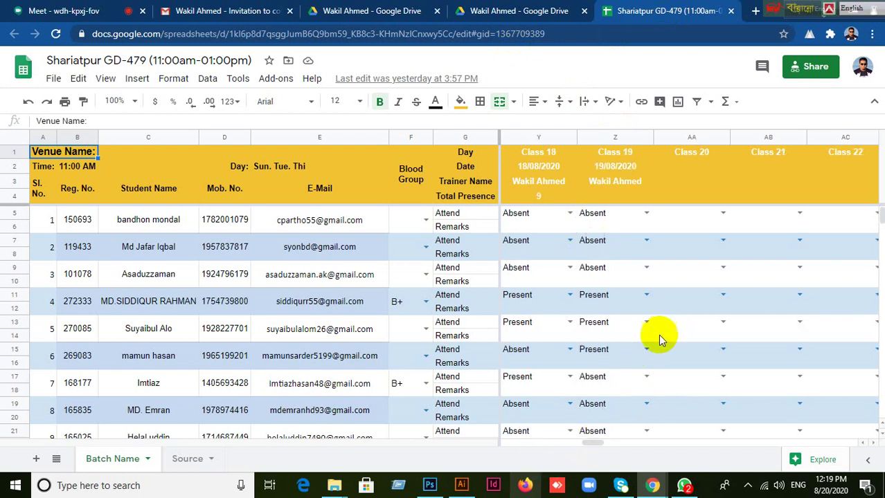
left_click(680, 166)
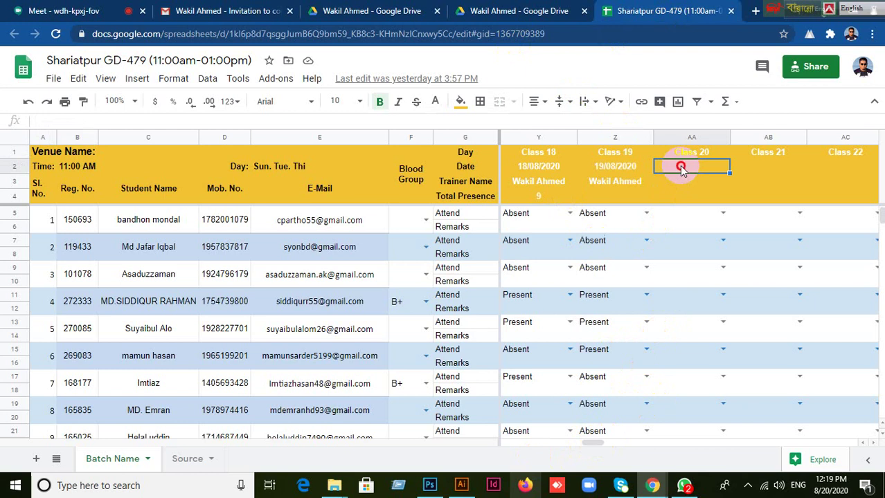
double_click(681, 166)
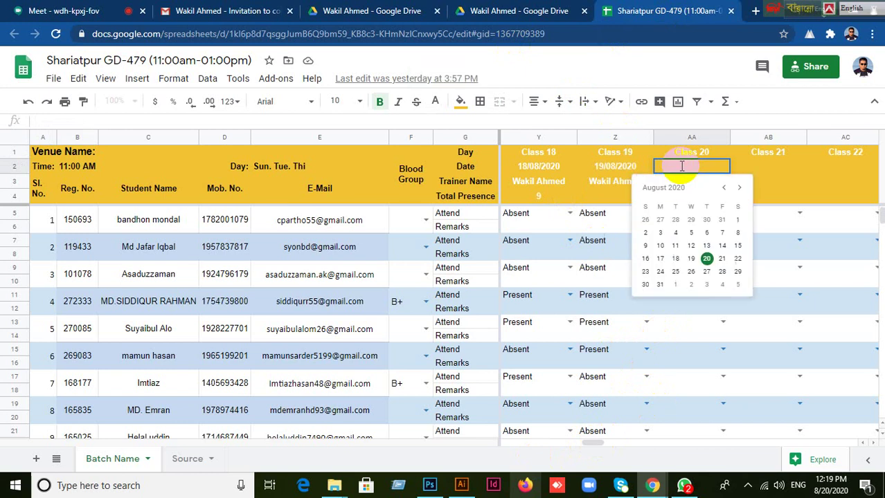
left_click(706, 258)
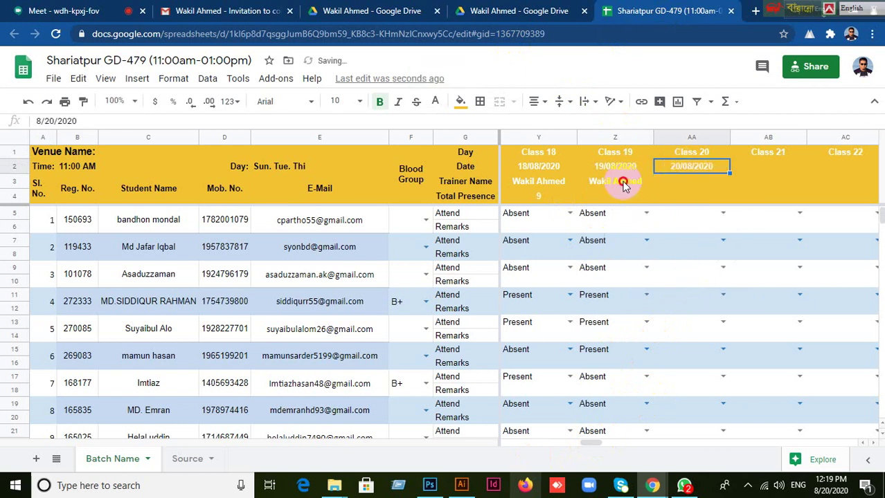
left_click(623, 183)
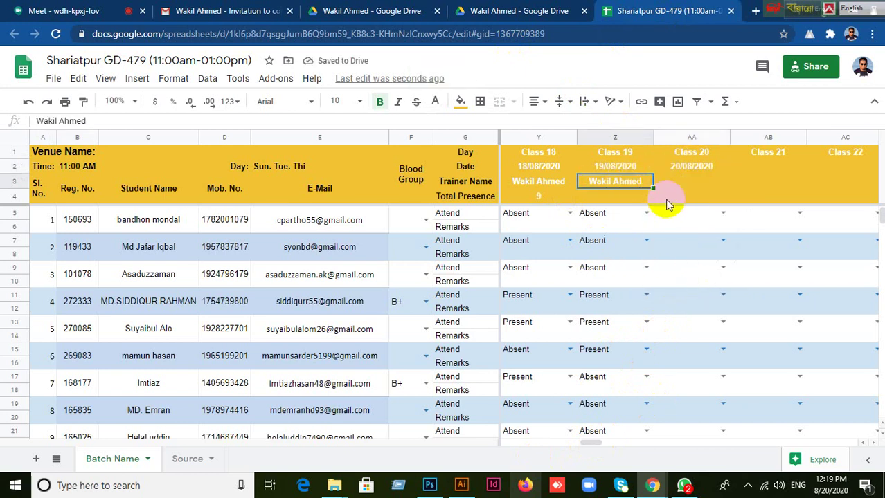
left_click_drag(653, 187, 674, 185)
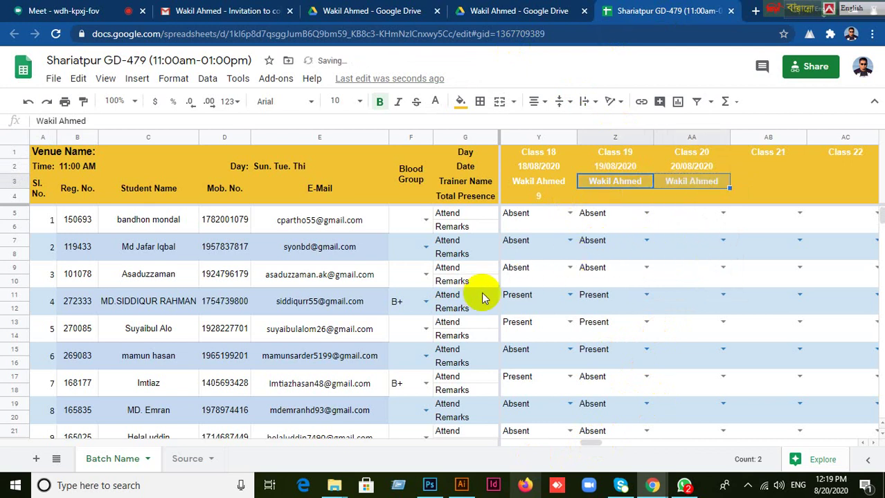
Mark students 4, 5, 6 and 7 Present in the Class 20 column.
left_click(723, 295)
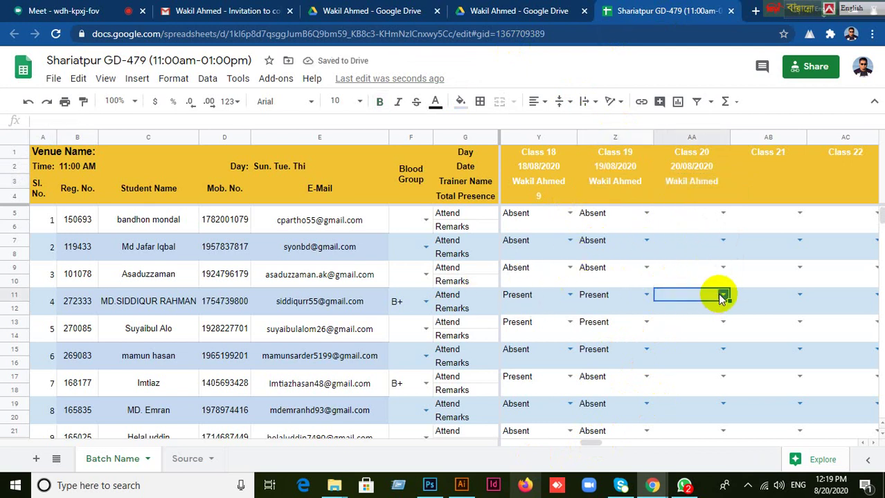
left_click(674, 312)
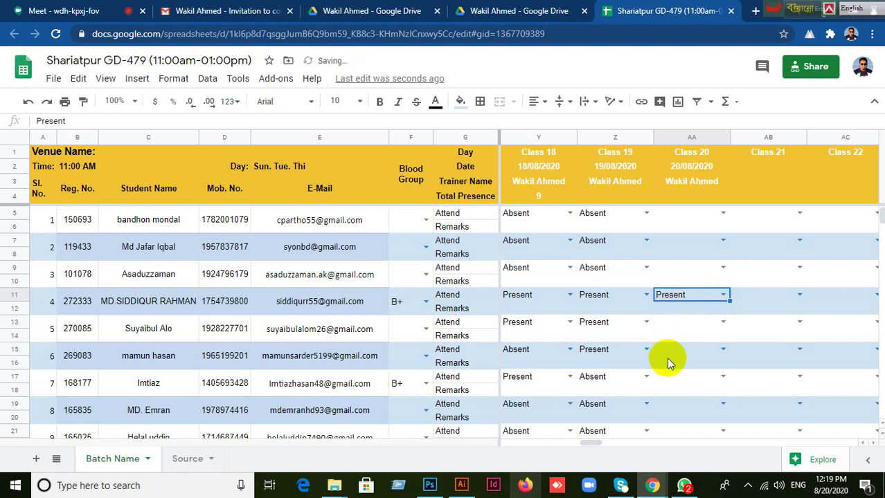
left_click(690, 322)
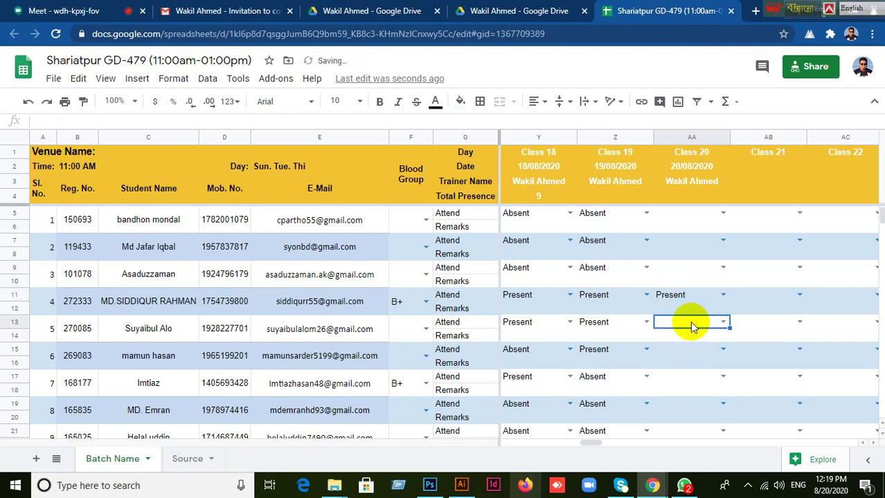
left_click(722, 323)
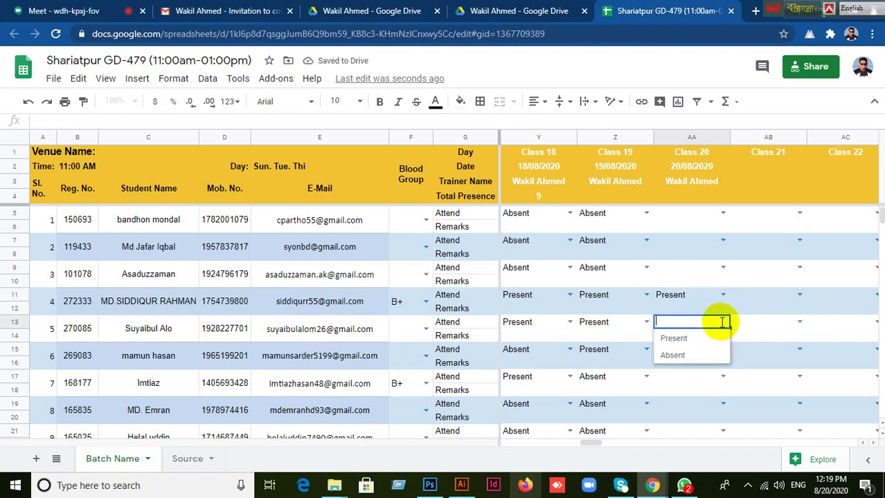
left_click(674, 339)
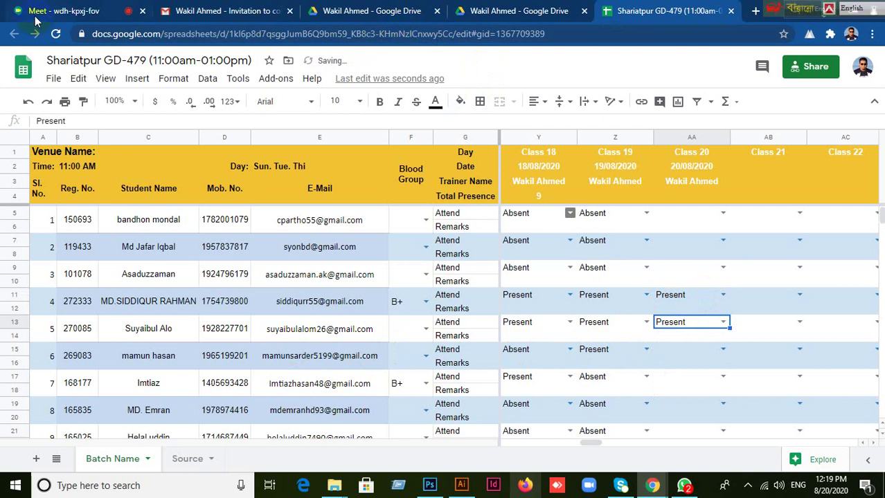
left_click(691, 349)
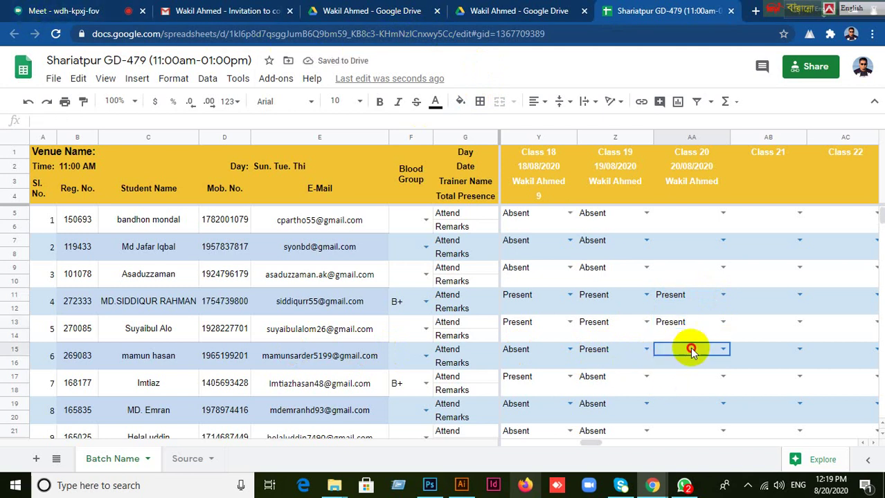
left_click(720, 350)
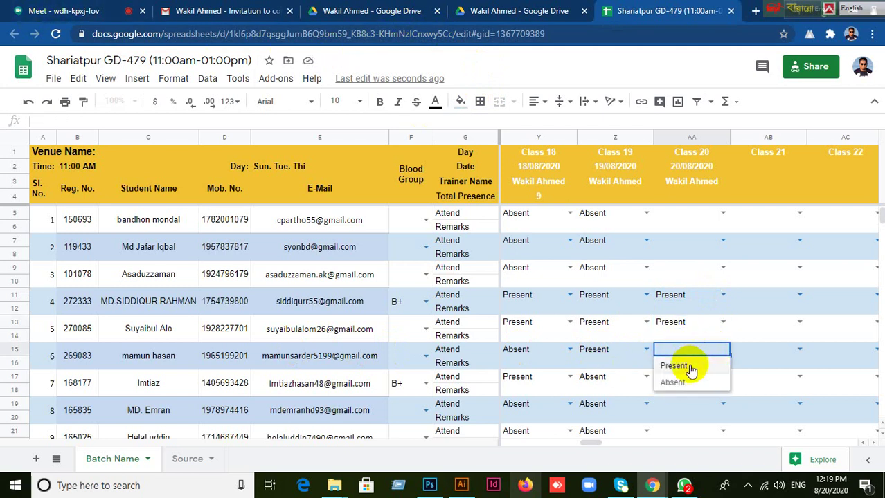
left_click(688, 367)
scroll(770, 359, "down", 1)
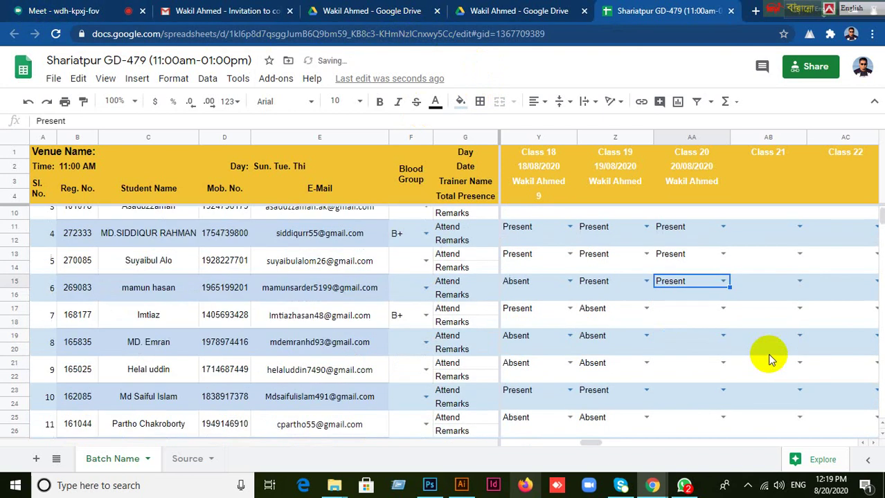
left_click(678, 306)
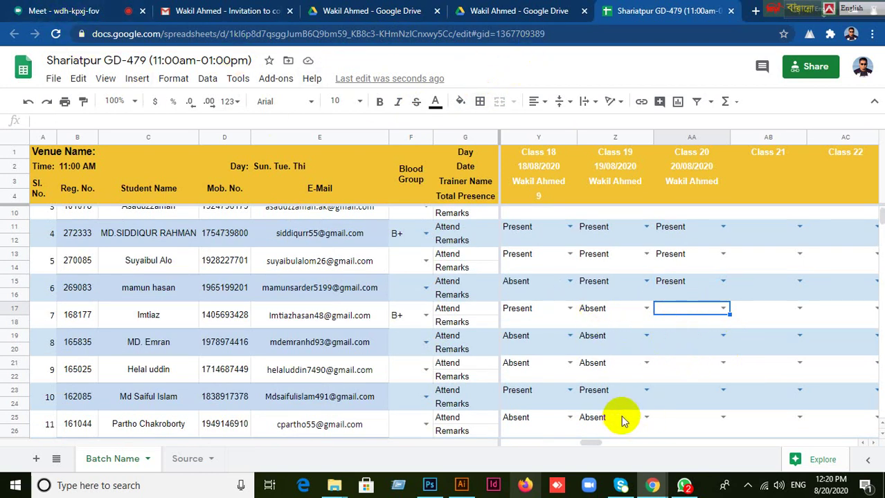
left_click(723, 309)
left_click(670, 323)
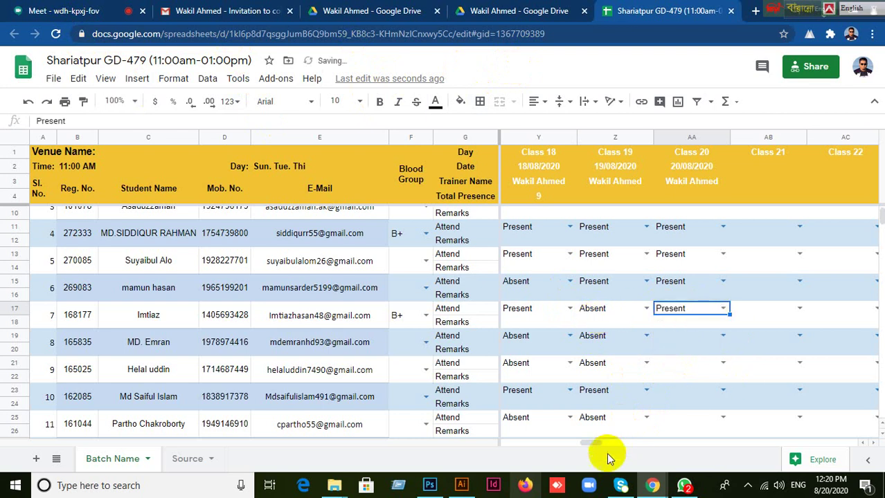
Scroll down and mark student 13 Present for Class 20 in AA29.
mouse_move(587, 446)
left_mouse_down()
mouse_move(512, 443)
mouse_move(590, 441)
left_mouse_up()
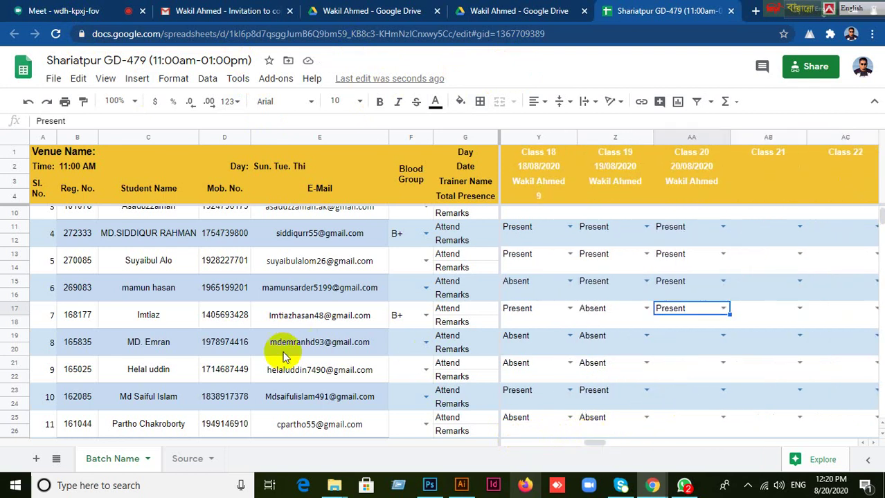
scroll(689, 364, "down", 2)
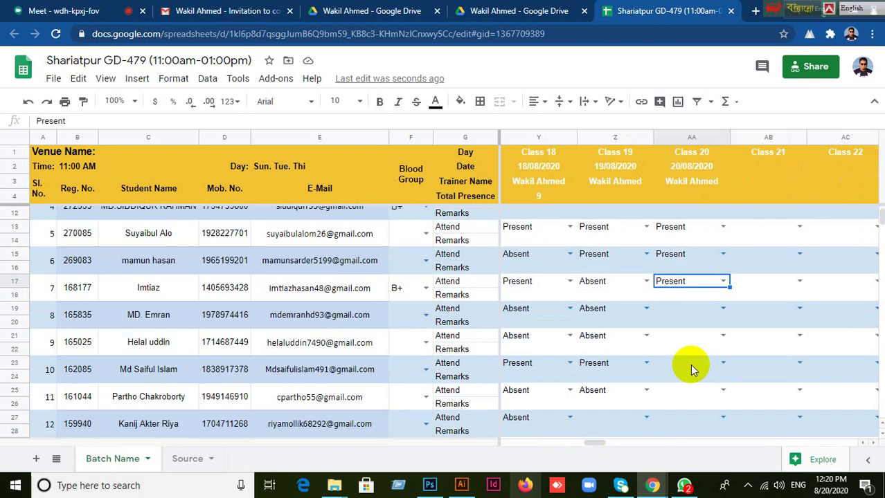
scroll(721, 355, "down", 1)
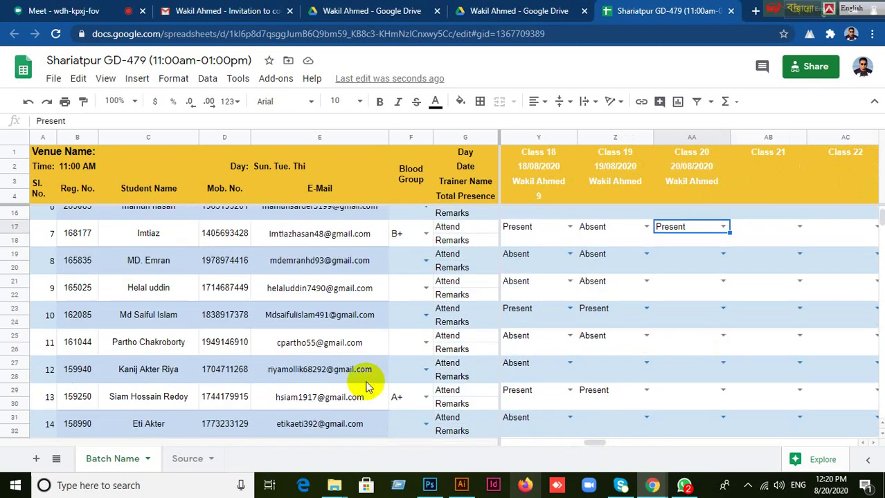
scroll(472, 405, "down", 1)
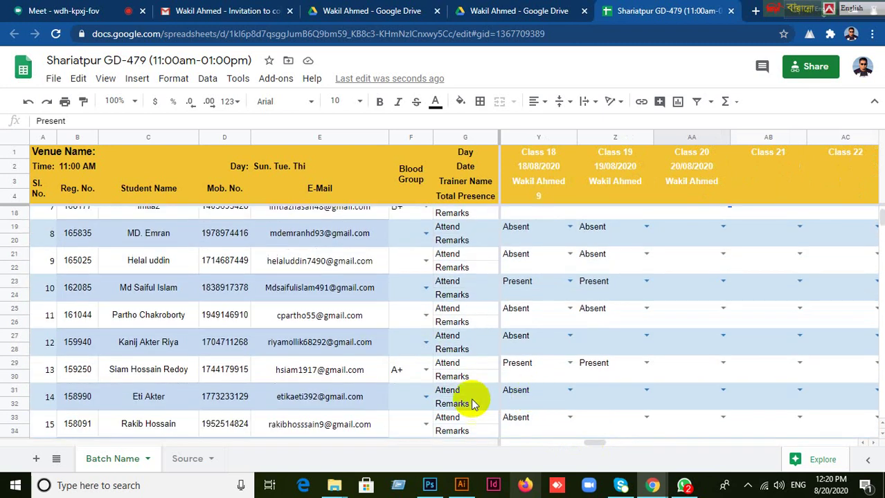
left_click(713, 365)
left_click(720, 366)
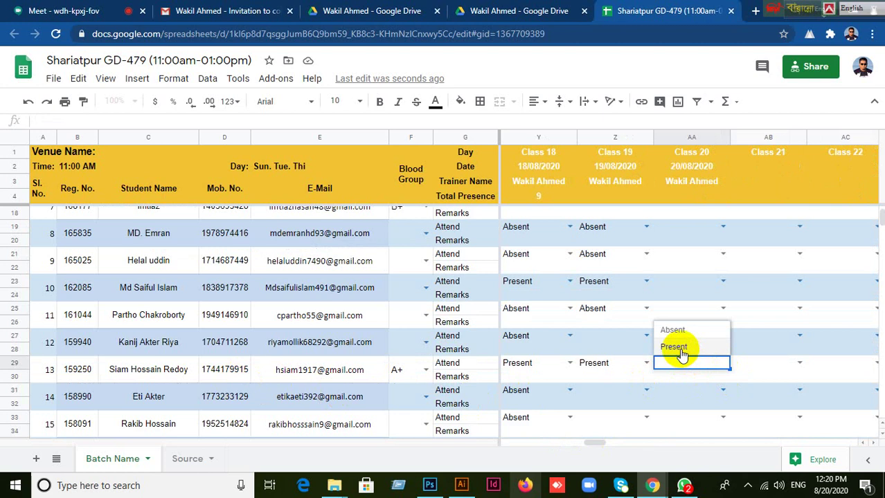
left_click(682, 348)
scroll(750, 385, "up", 4)
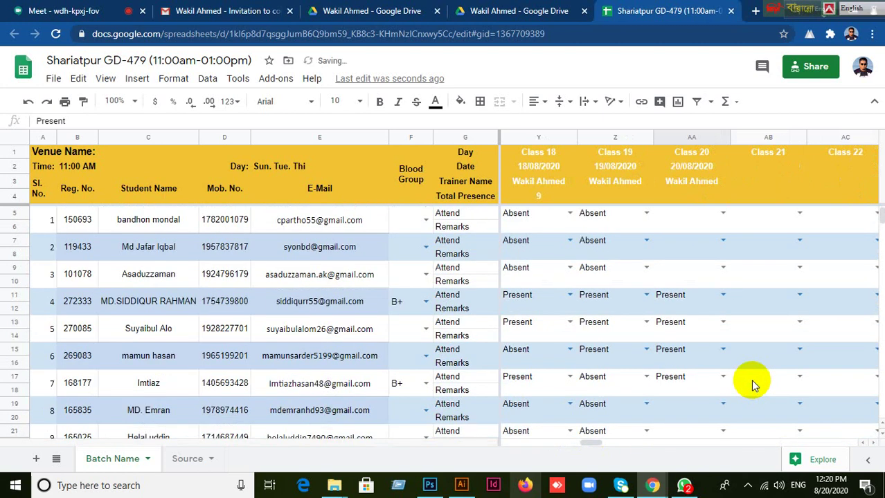
left_click(687, 296)
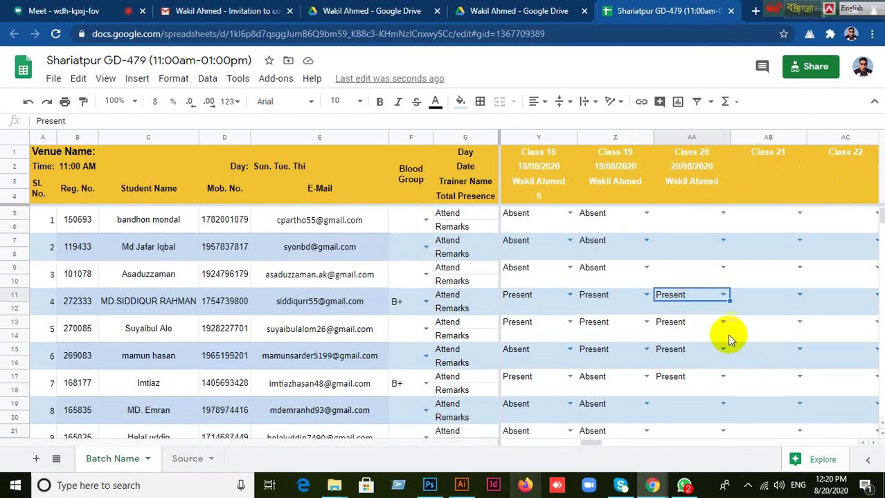
left_click(78, 15)
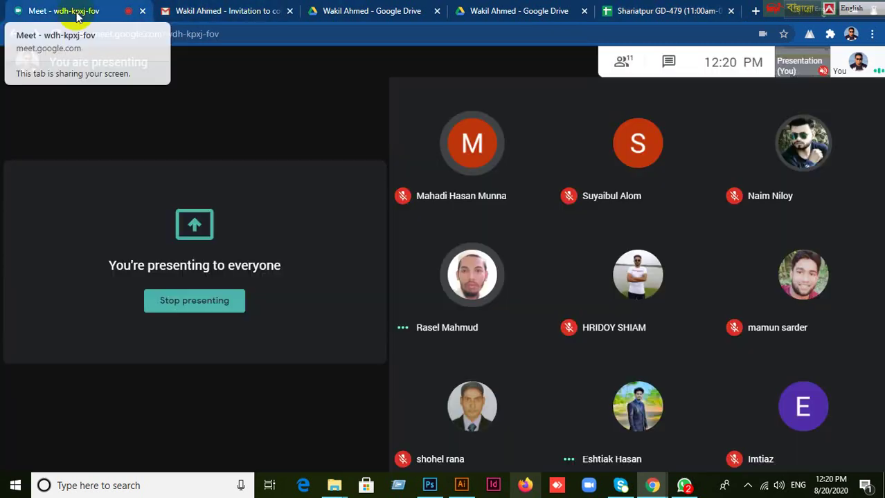
Set student 4's Class 20 cell AA11 to Absent, then scroll down the student list.
left_click(648, 13)
left_click(721, 296)
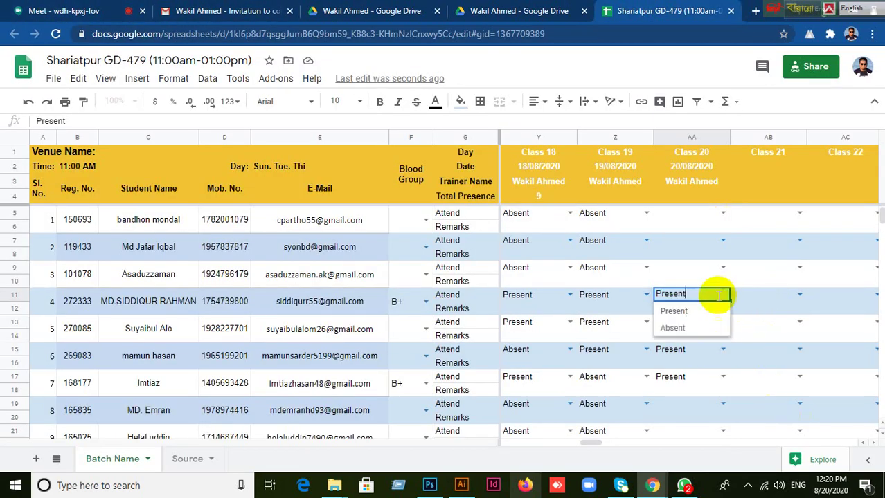
left_click(672, 327)
scroll(769, 388, "down", 1)
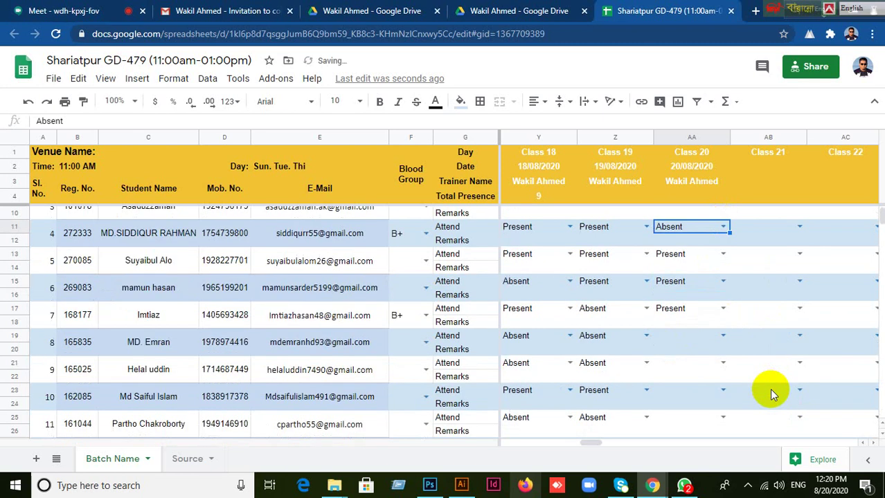
scroll(769, 388, "down", 3)
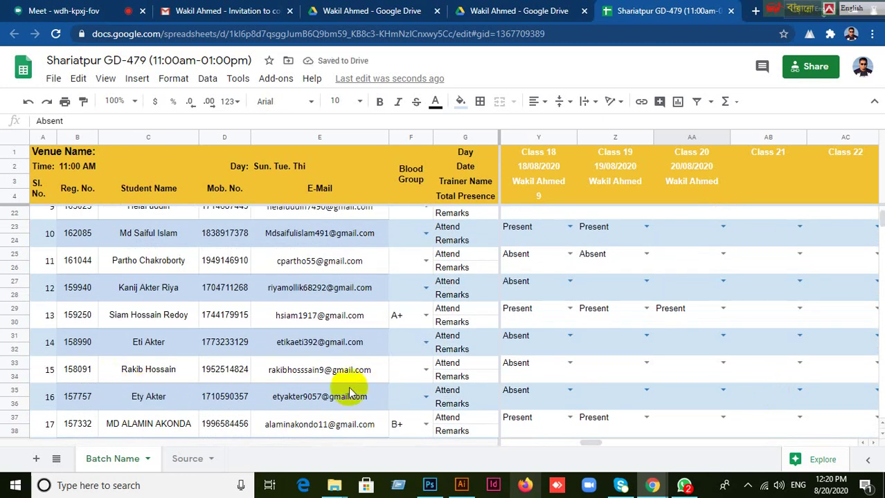
scroll(349, 393, "down", 1)
scroll(656, 391, "down", 2)
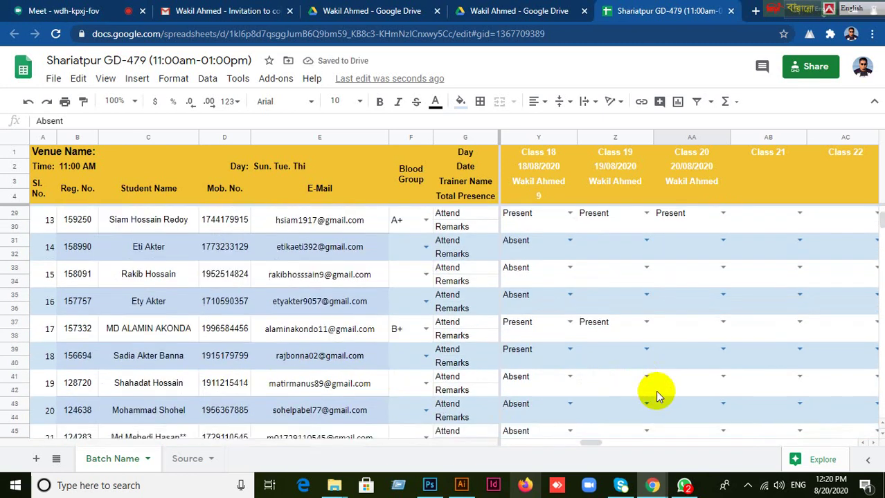
scroll(240, 397, "down", 1)
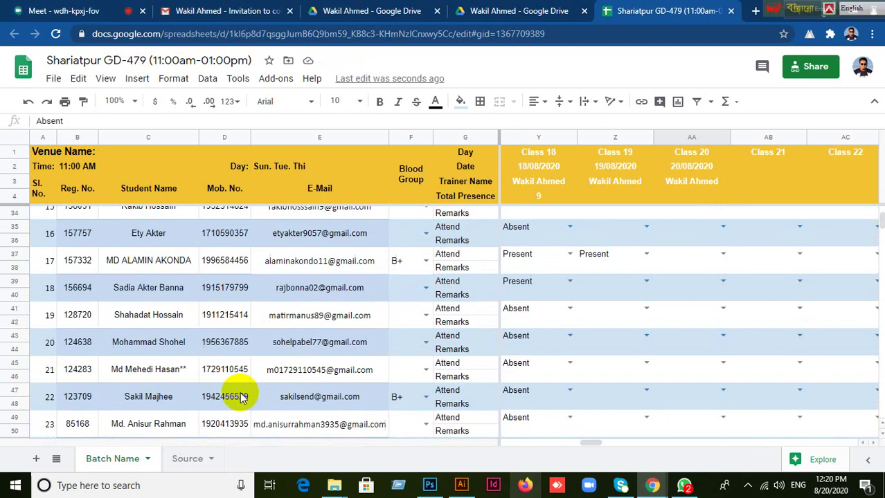
scroll(671, 398, "down", 3)
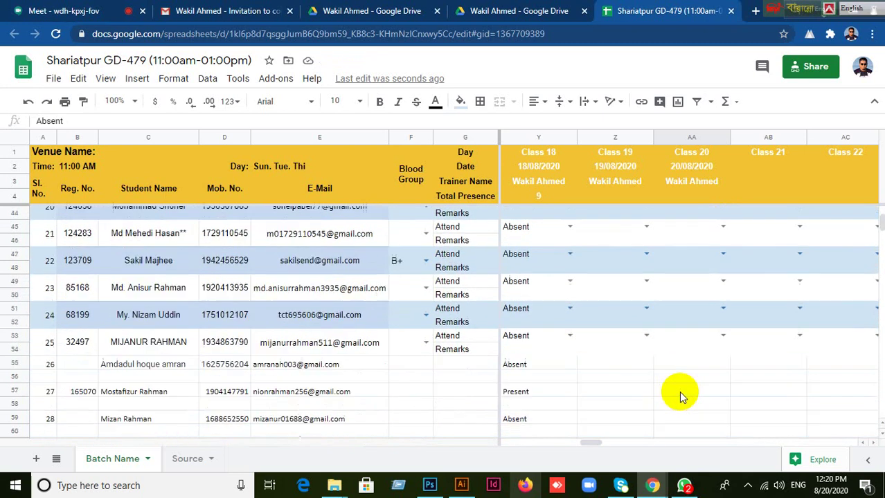
scroll(678, 393, "down", 3)
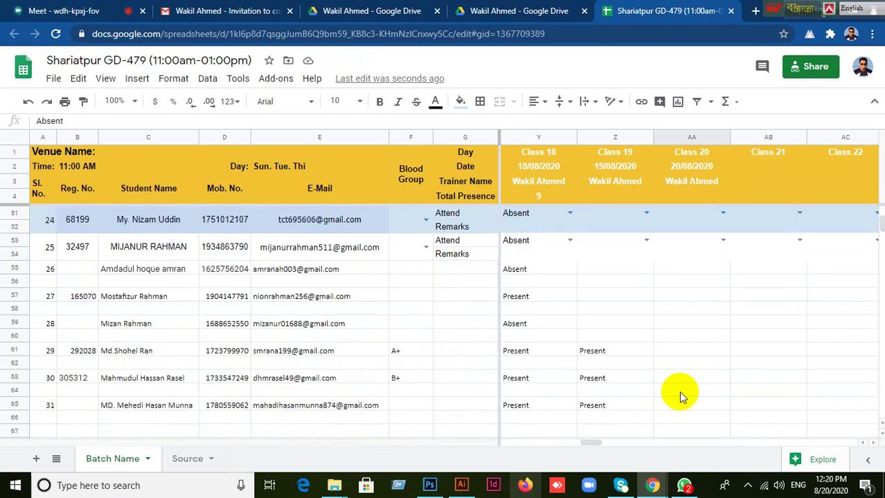
Copy Present from Z61, Z63 and Z65 into Class 20 for students 29, 30 and 31.
left_click(592, 356)
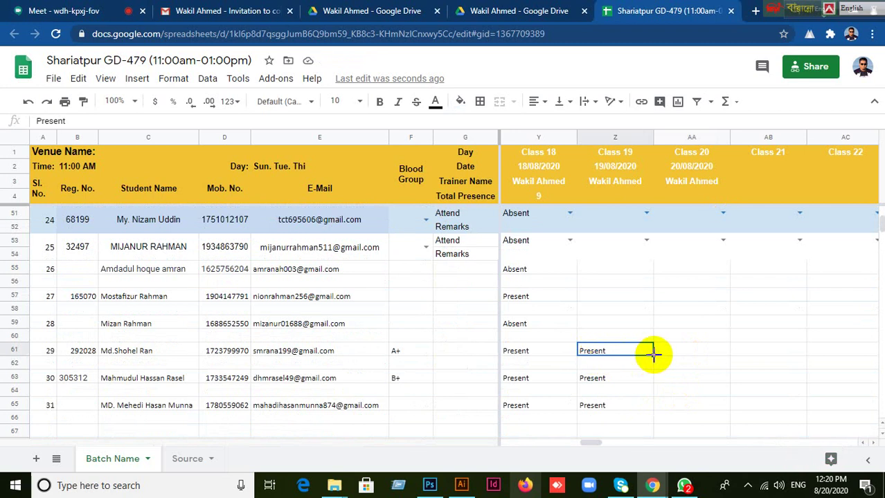
left_click_drag(652, 354, 680, 354)
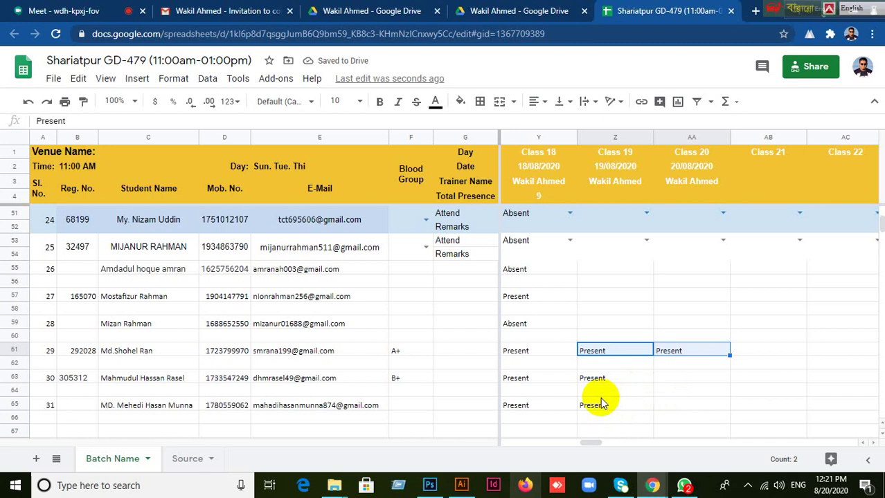
left_click(599, 384)
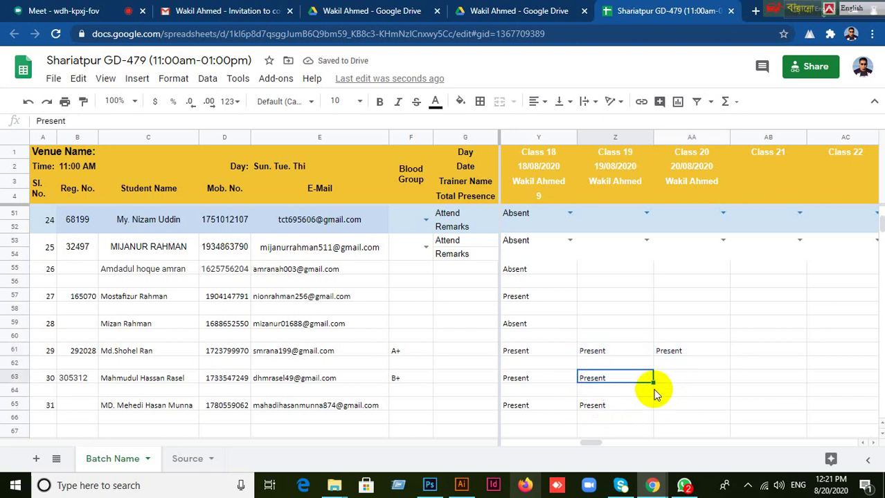
mouse_move(652, 380)
left_mouse_down()
mouse_move(679, 380)
mouse_move(659, 388)
left_mouse_up()
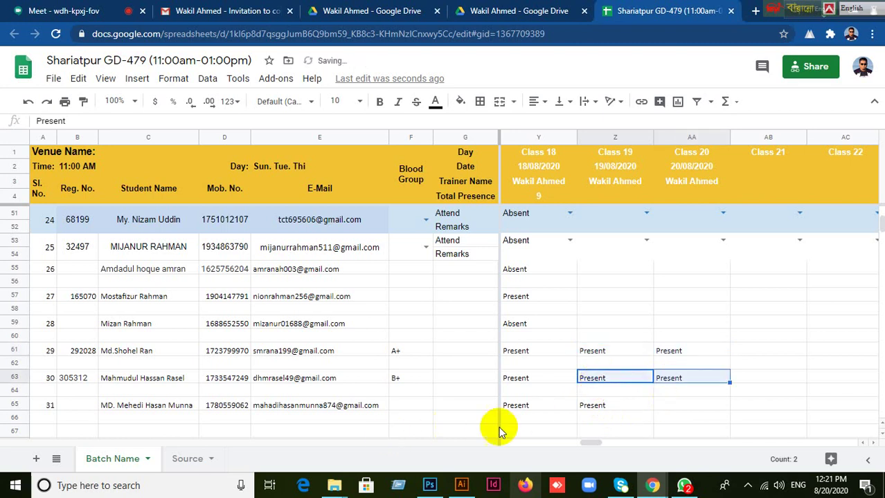
left_click(665, 406)
left_click(61, 10)
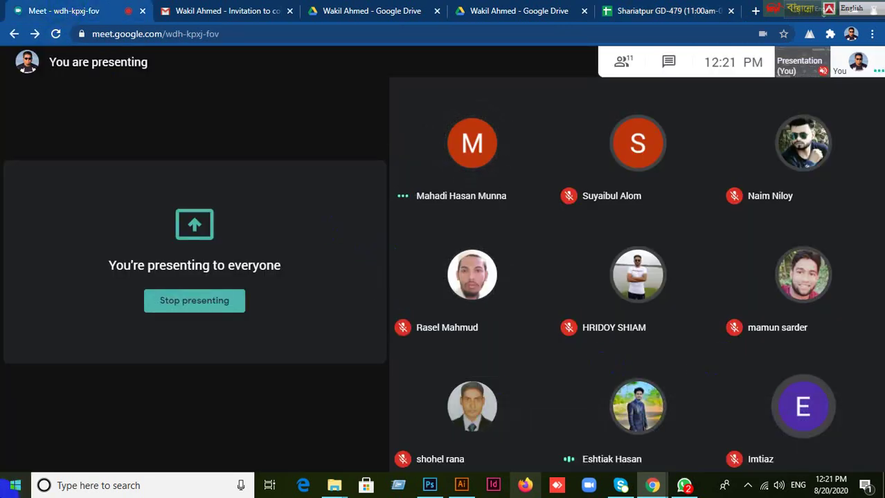
left_click(647, 14)
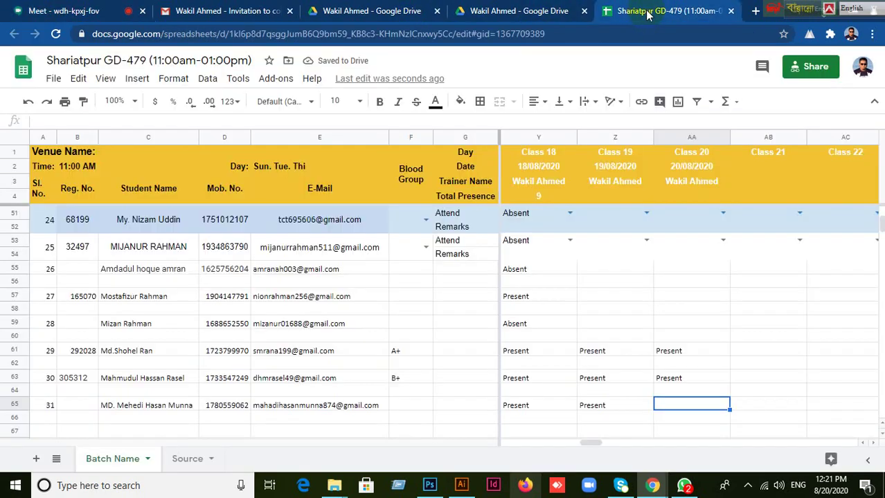
left_click(592, 407)
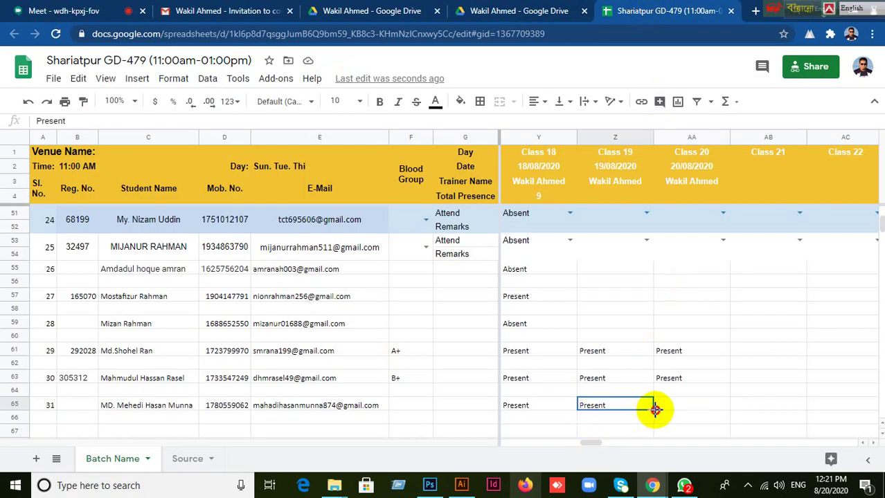
left_click_drag(655, 409, 689, 420)
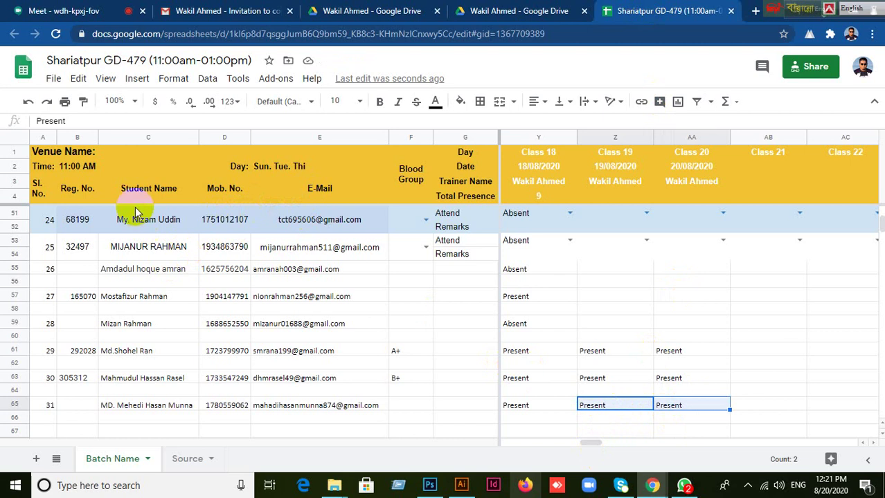
left_click(80, 14)
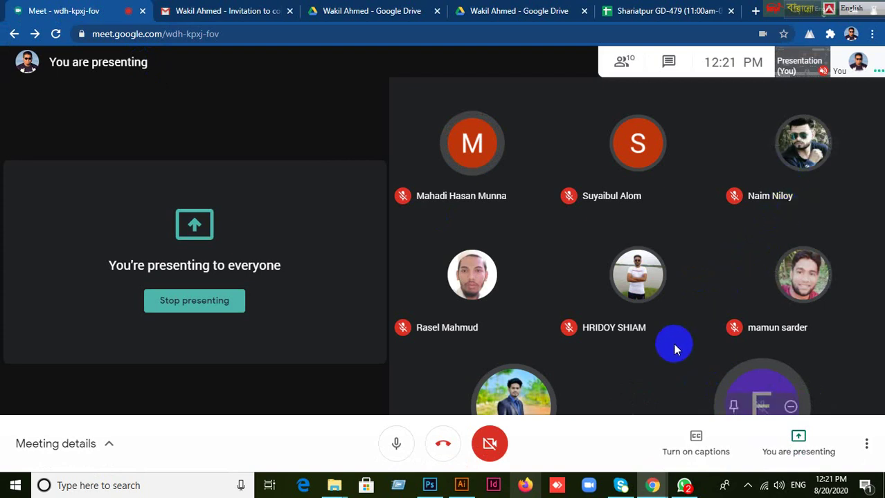
Return to the attendance sheet and select cell A68 for student 32's serial number.
left_click(640, 12)
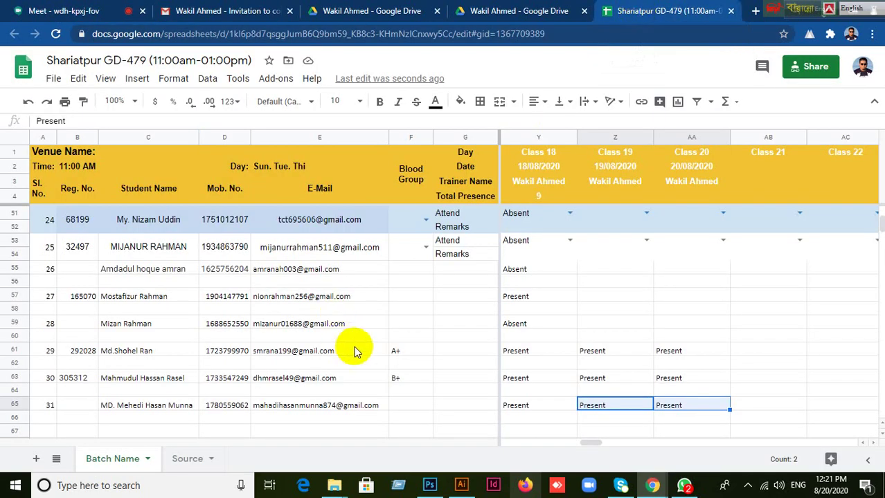
left_click(536, 419)
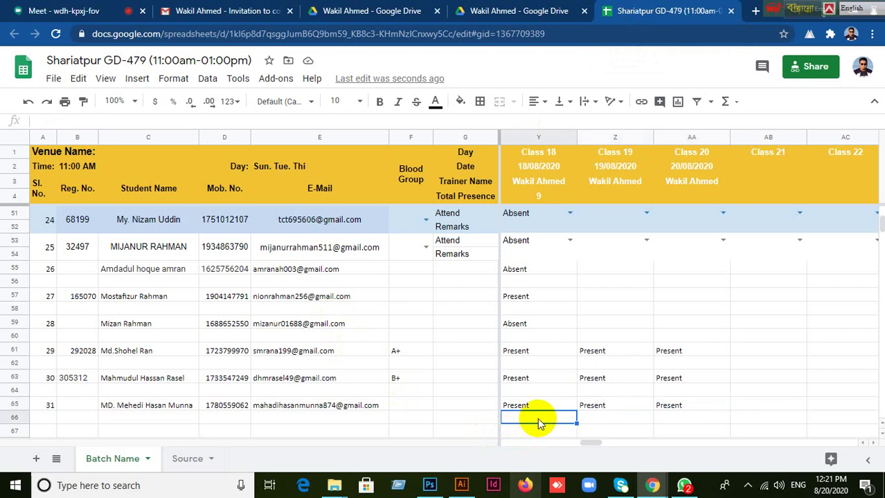
scroll(538, 422, "down", 3)
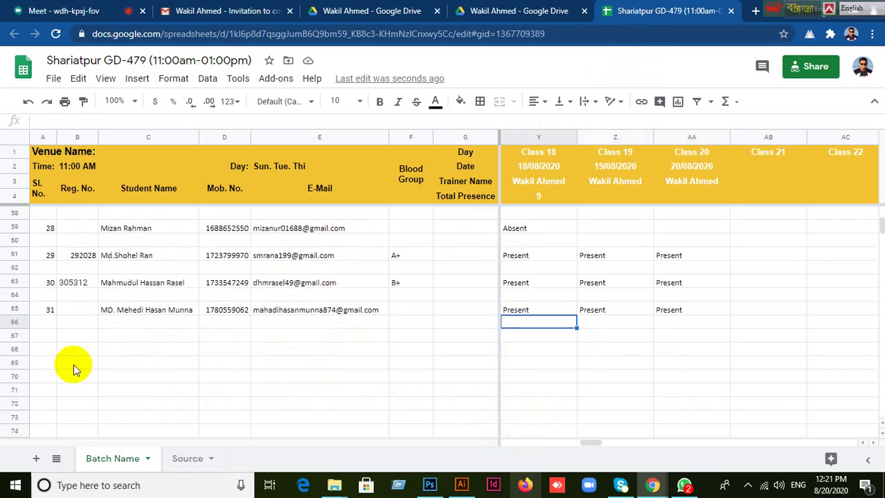
left_click(45, 350)
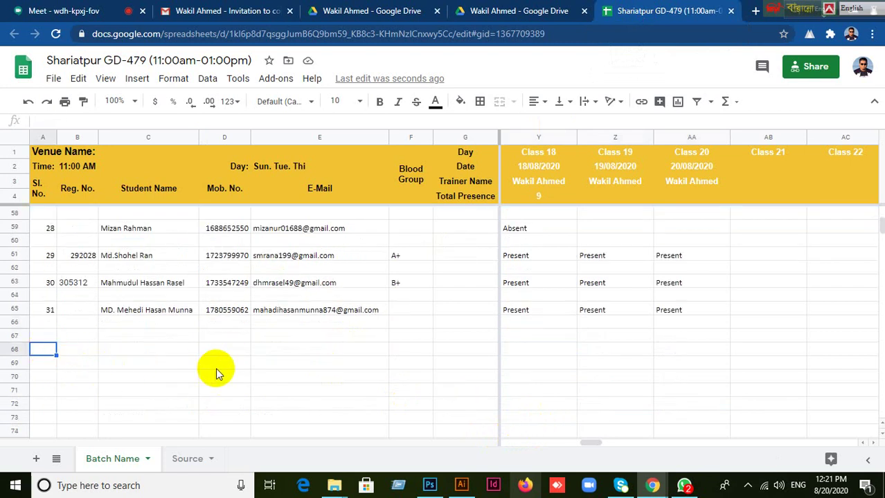
left_click(49, 11)
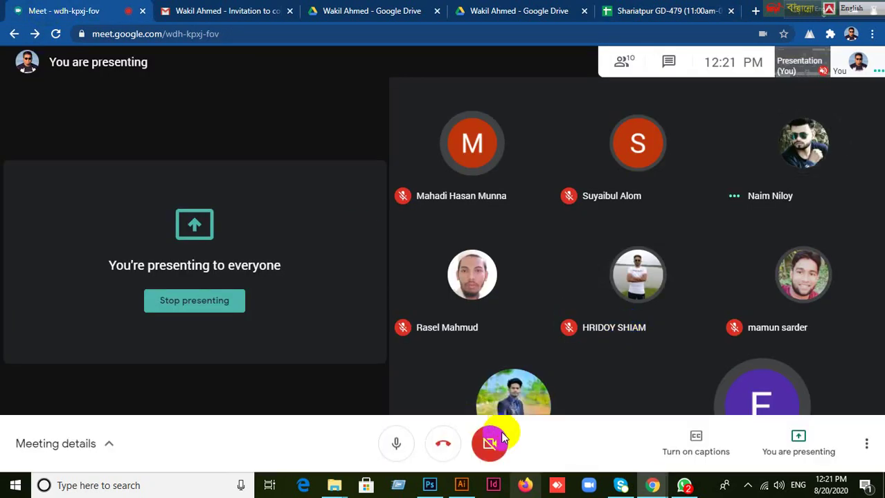
left_click(653, 11)
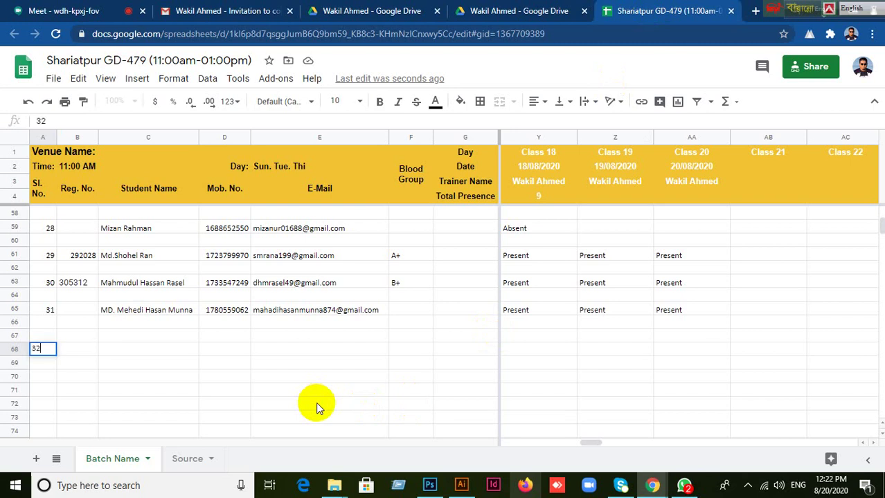
Enter the new student's full name in C68 and mobile number in D68.
left_click(155, 351)
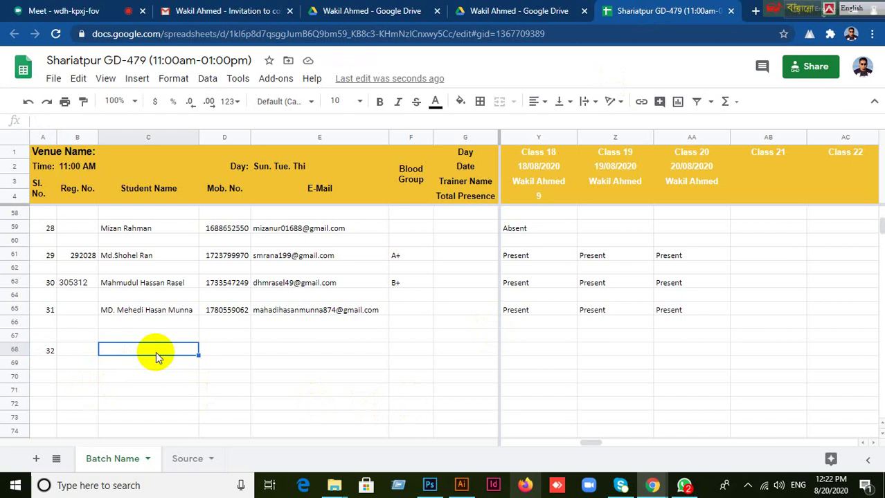
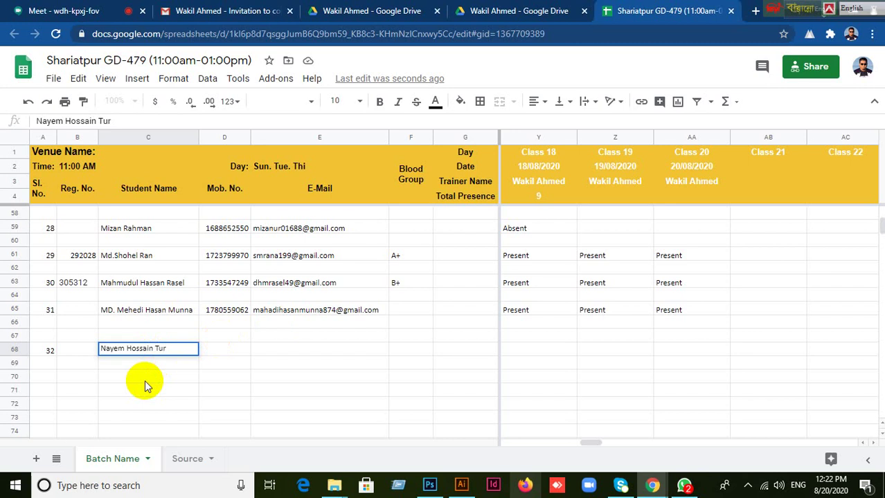
left_click(233, 355)
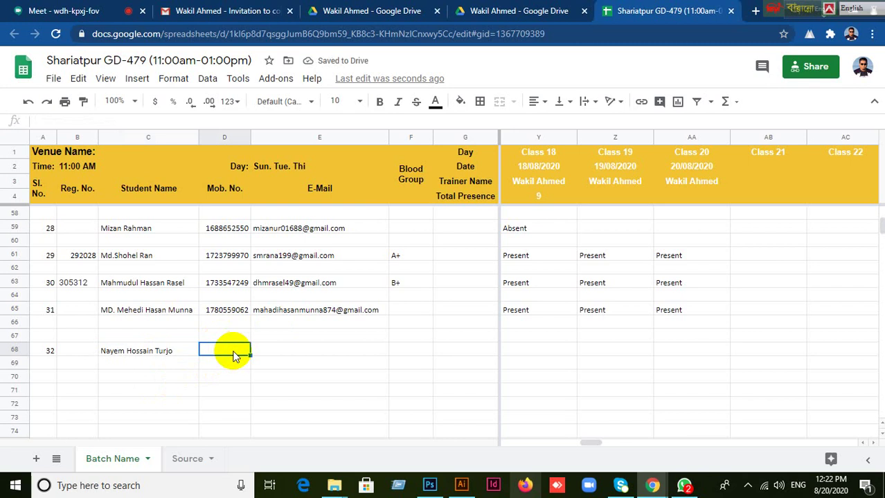
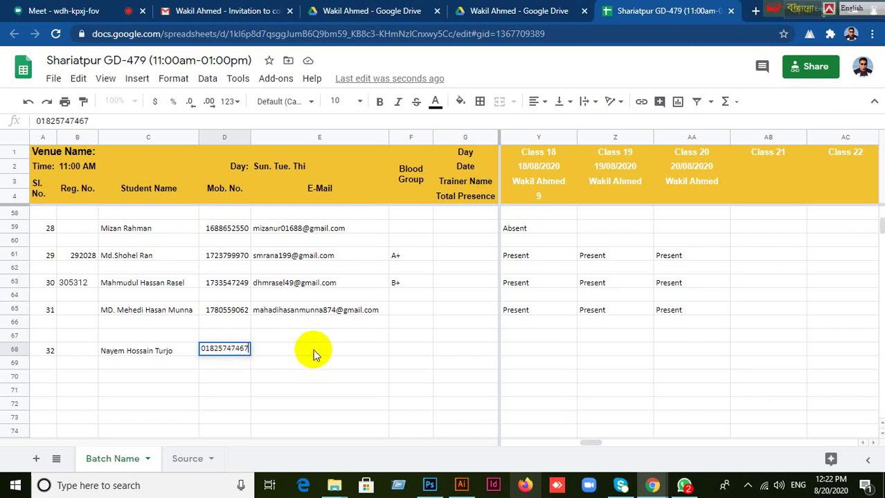
Enter the student's Gmail e-mail address in cell E68.
left_click(313, 355)
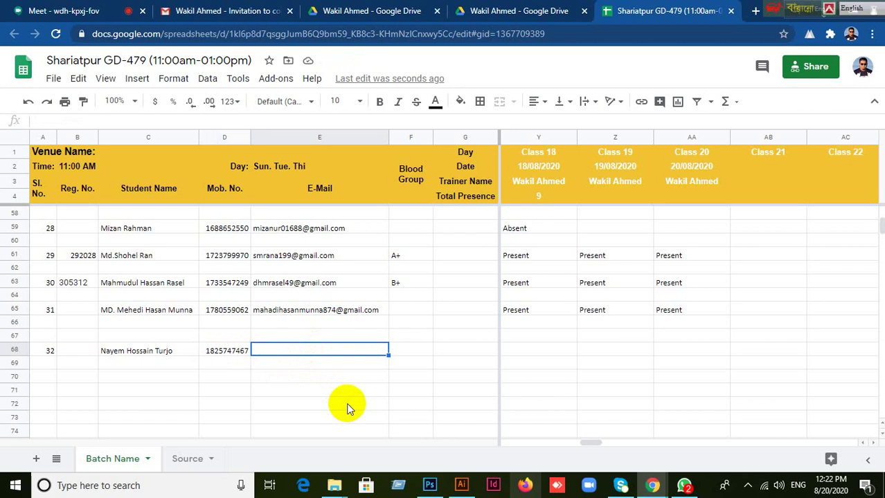
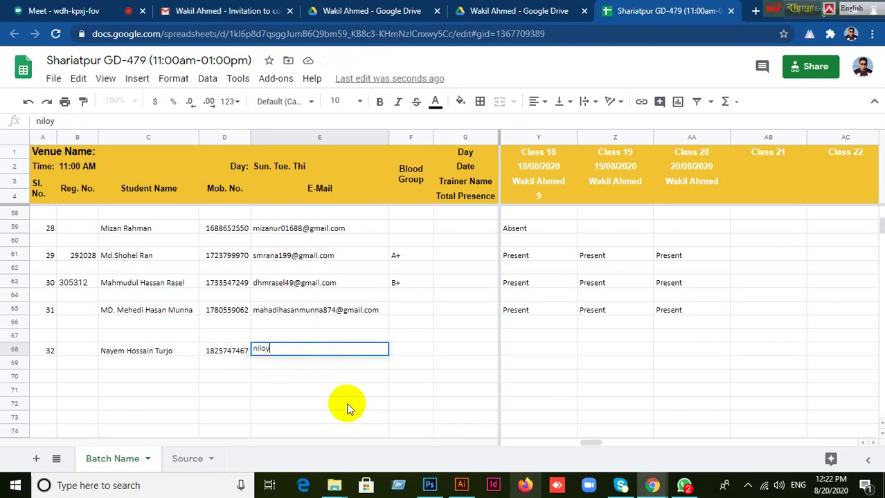
key("Left")
key("Right")
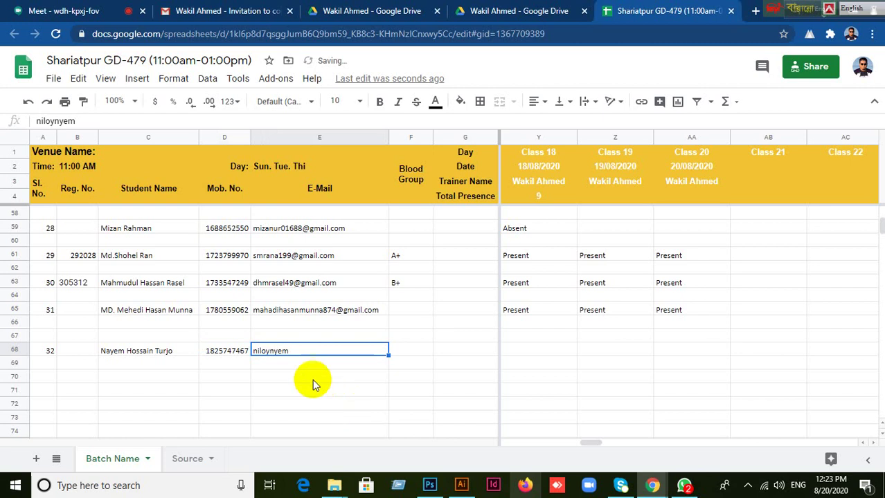
double_click(290, 352)
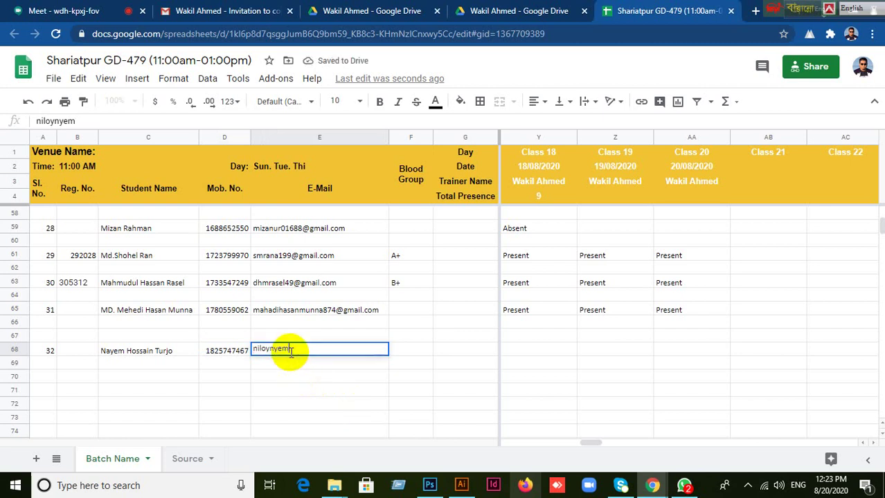
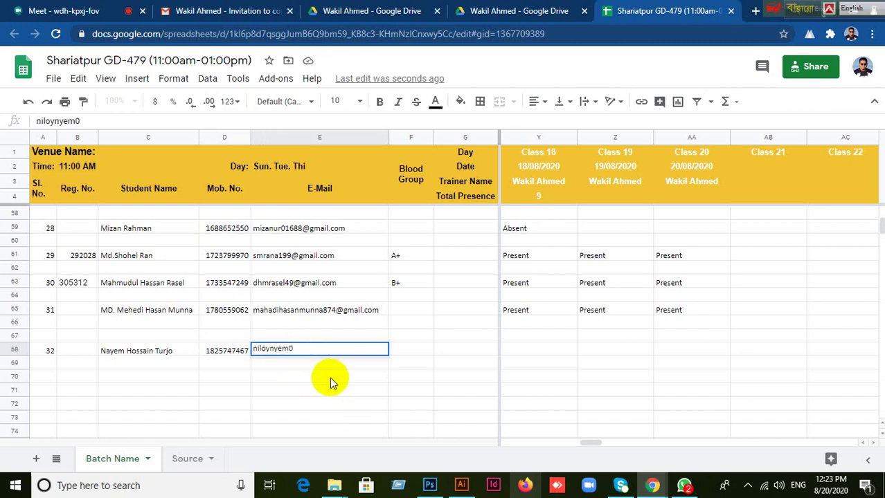
left_click(353, 382)
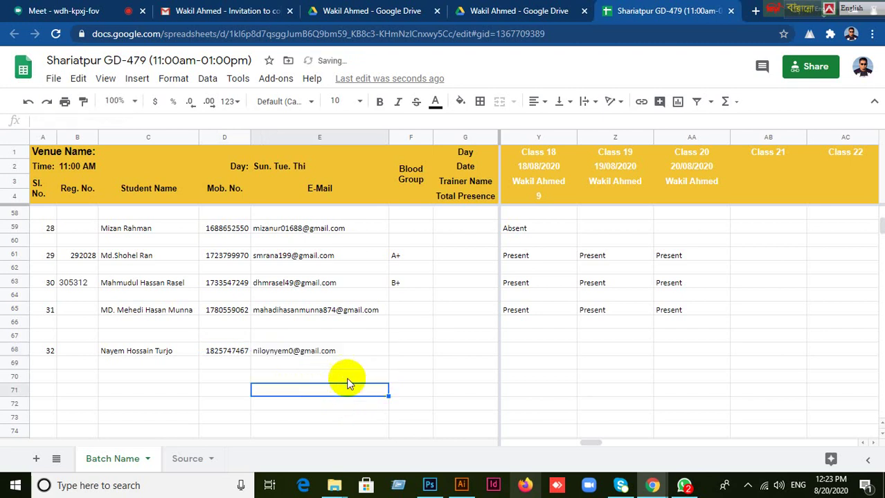
left_click(322, 350)
left_click(403, 354)
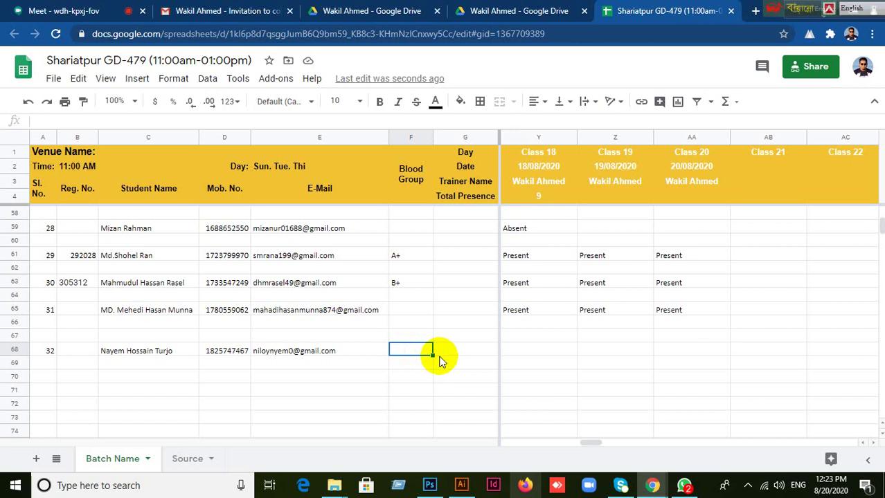
Enter B- as the new student's blood group in F68.
type("B-")
left_click(544, 353)
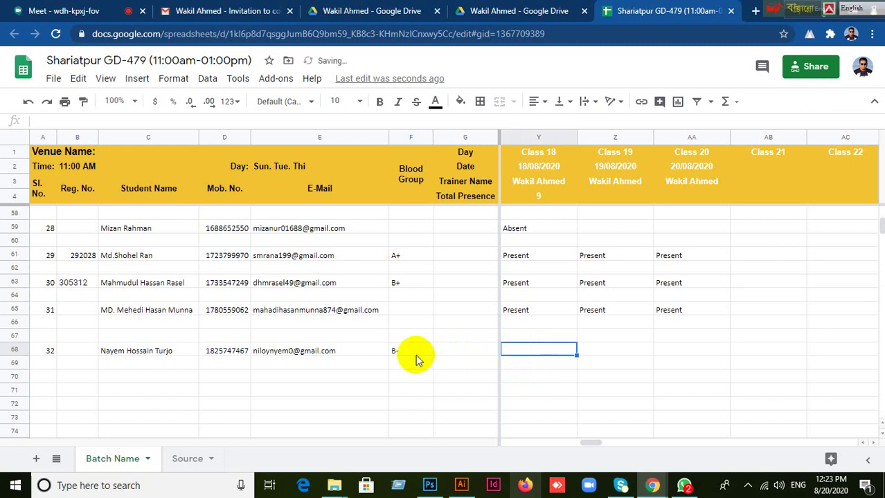
left_click(403, 354)
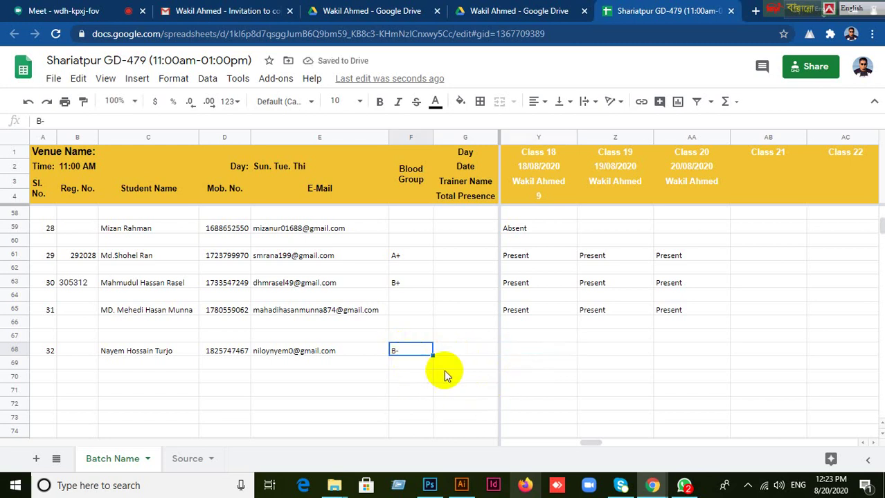
Mark row 67 Present for Class 18 through Class 20, filling Y67 across to AA67.
left_click(540, 360)
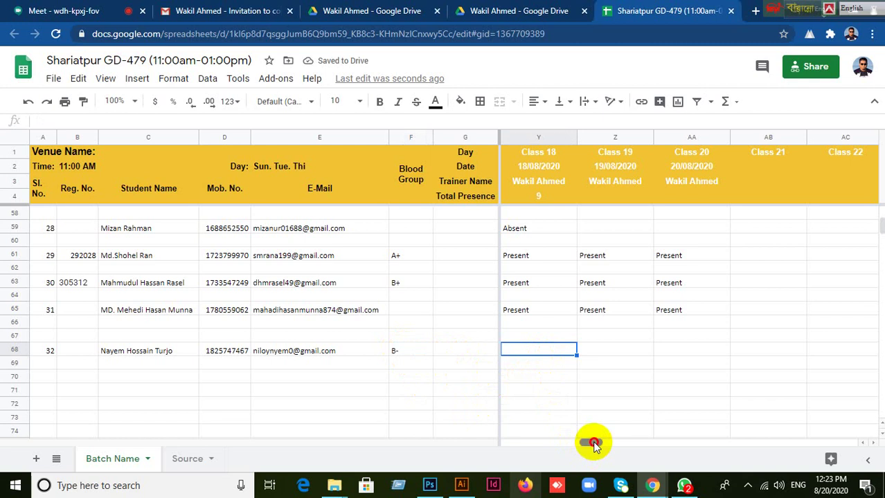
mouse_move(586, 441)
left_mouse_down()
mouse_move(579, 442)
mouse_move(588, 443)
left_mouse_up()
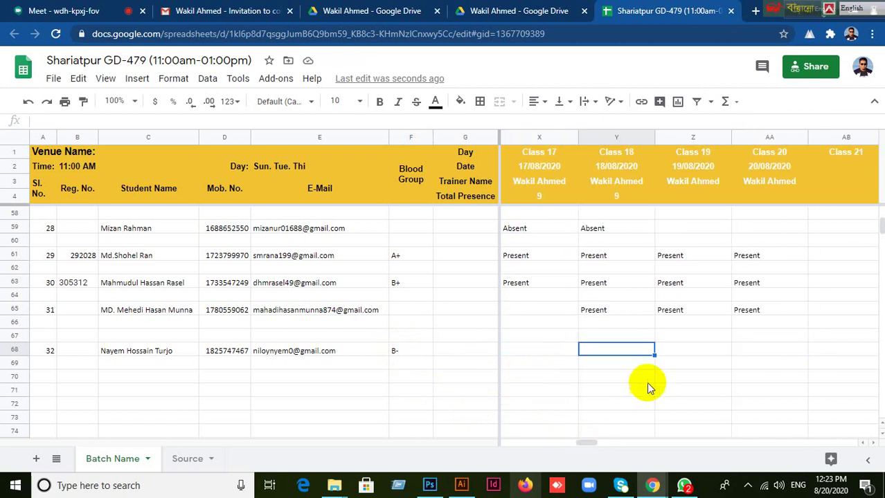
left_click(560, 337)
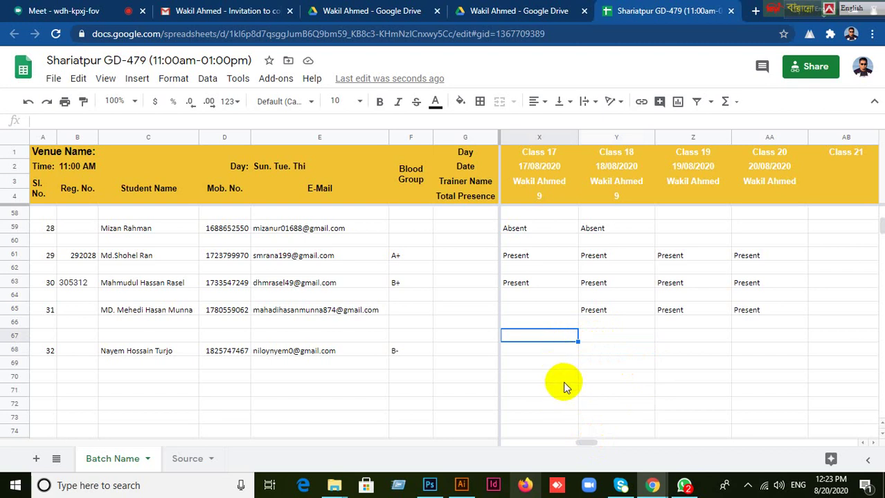
left_click(622, 338)
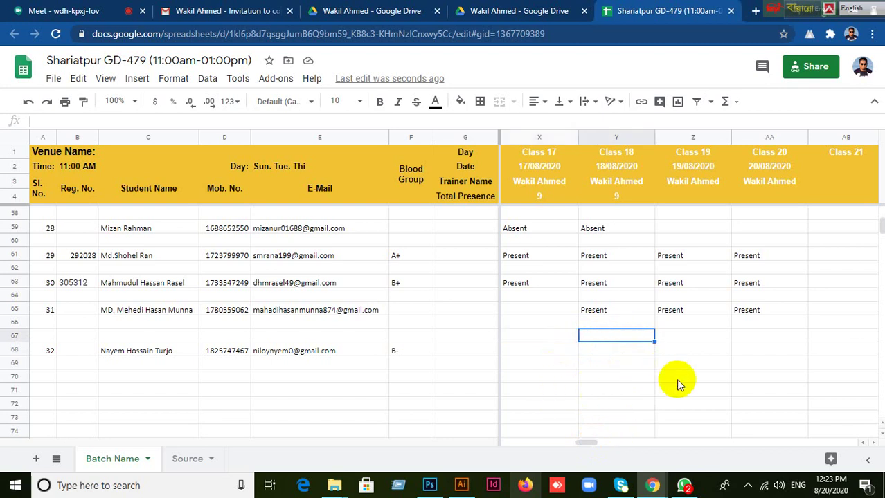
type("Present")
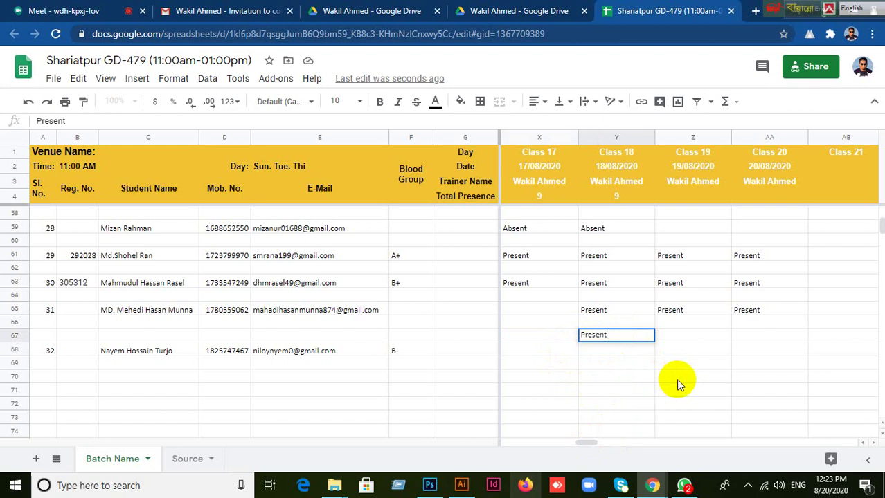
key("Tab")
left_click(636, 340)
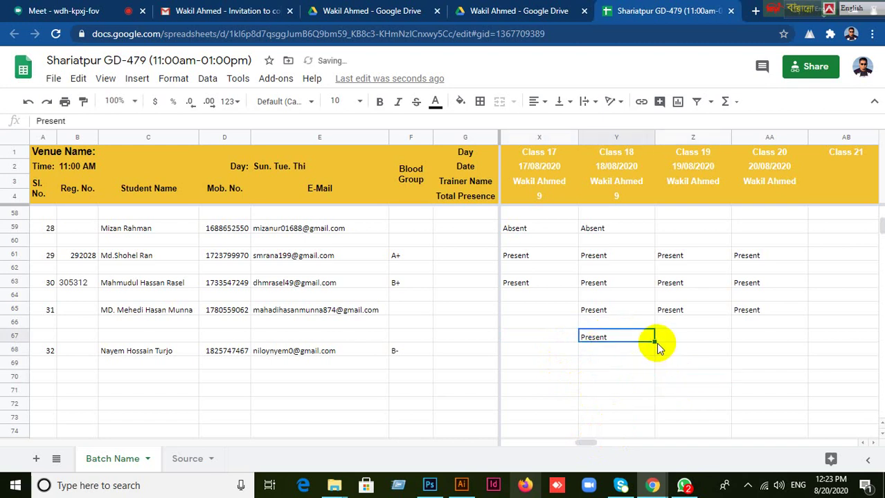
left_click_drag(654, 342, 741, 337)
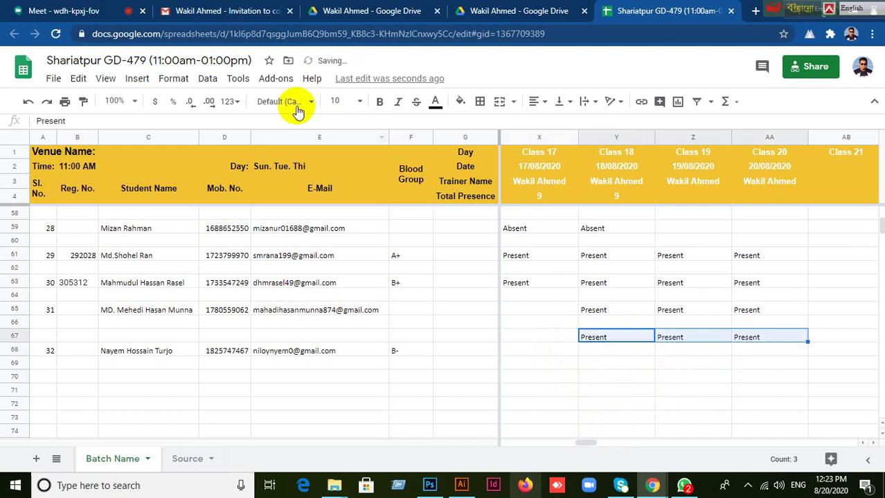
left_click(69, 11)
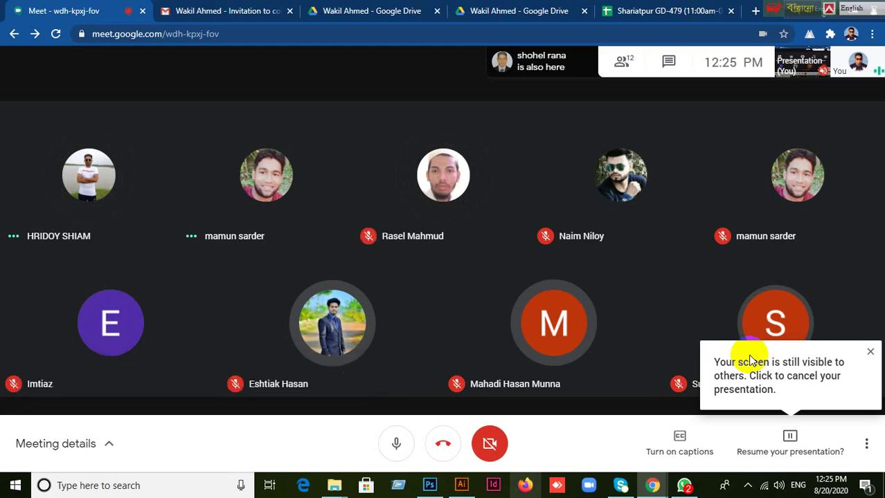
Dismiss Meet's screen-still-visible notice and bring the Photoshop seal document forward.
left_click(750, 361)
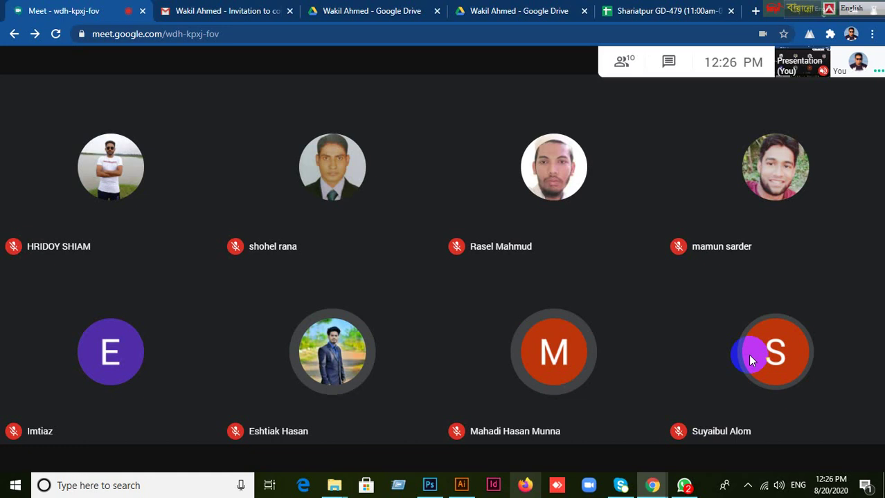
left_click(429, 487)
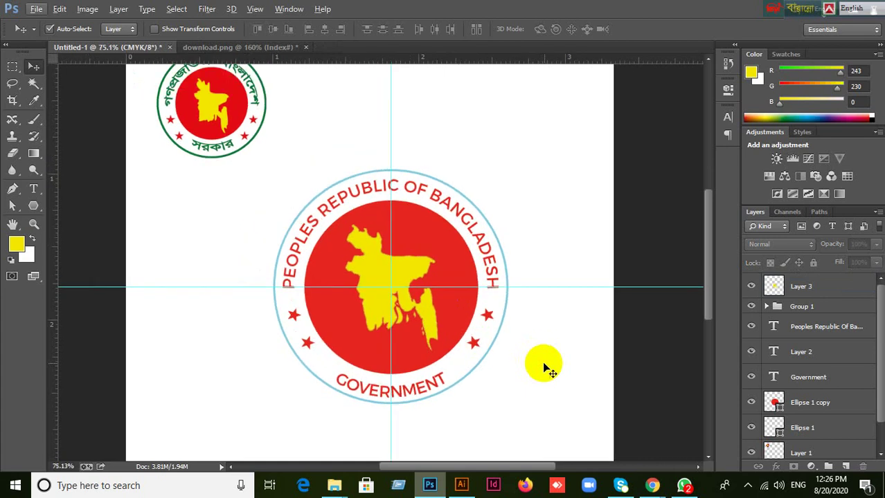
Select the whole emblem, try moving it up and right, then undo the move.
left_click_drag(544, 261, 556, 336)
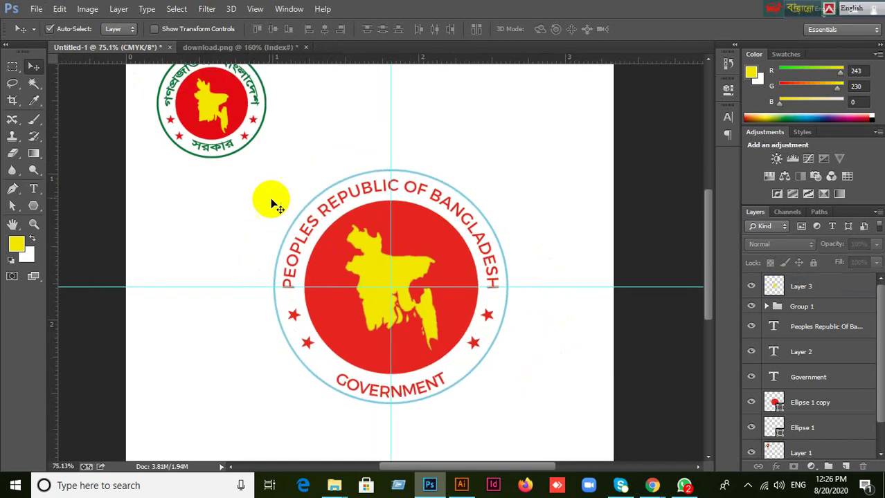
left_click_drag(251, 173, 522, 394)
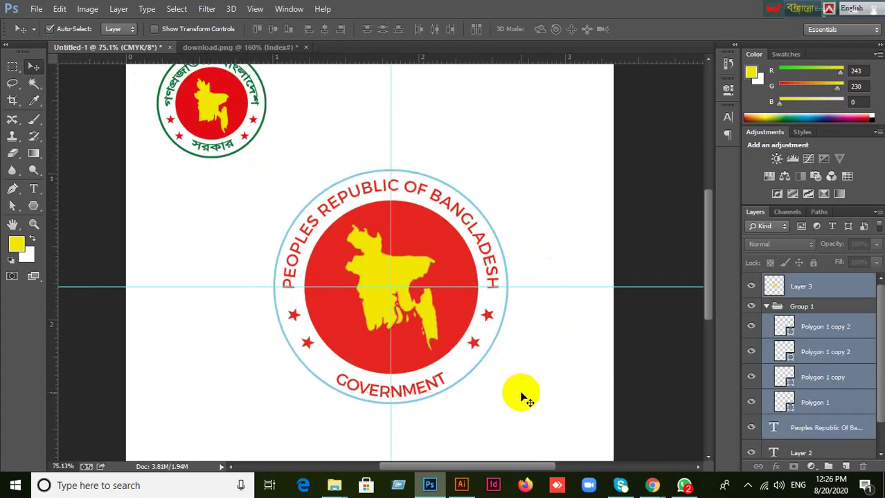
left_click(766, 309)
left_click(767, 307)
left_click(668, 352)
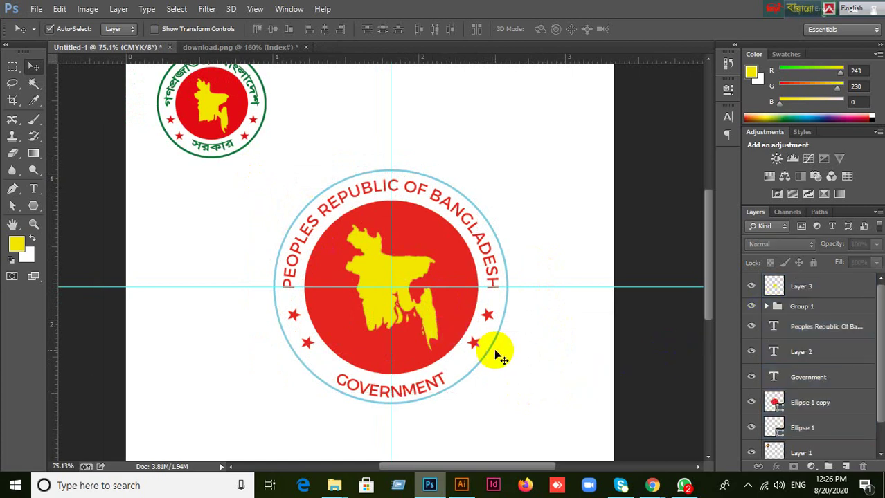
scroll(576, 382, "up", 1)
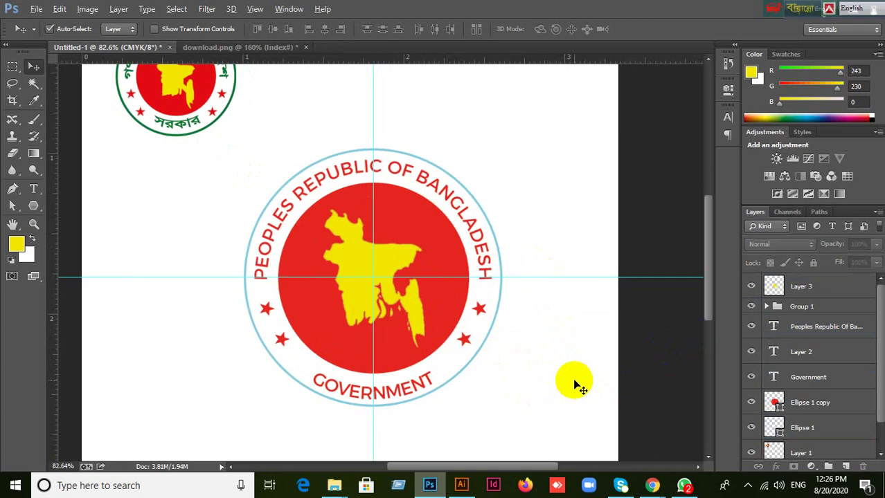
left_click_drag(216, 165, 479, 357)
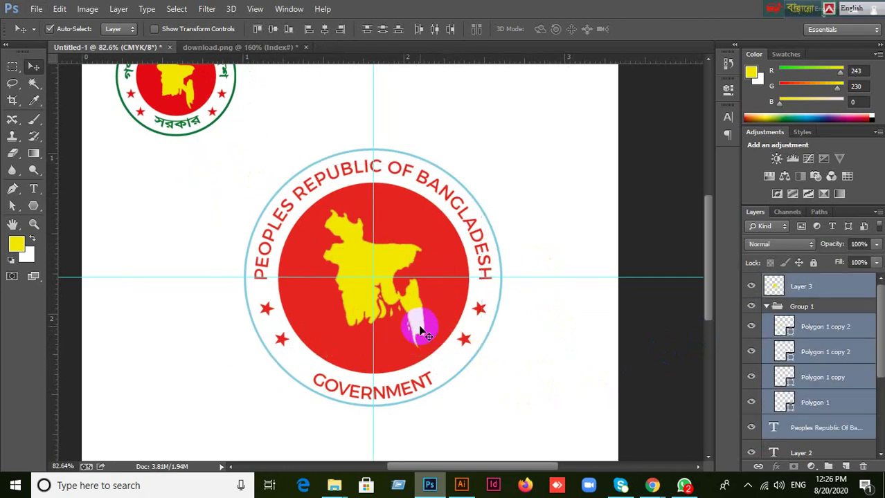
left_click_drag(419, 326, 496, 225)
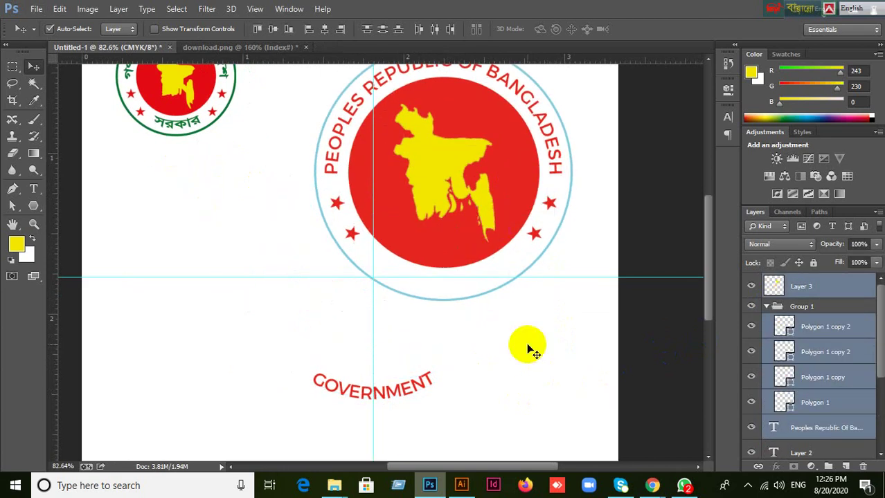
key("ctrl+z")
left_click(544, 377)
Select Layer 3 through Layer 1, delete them, then undo the deletion.
scroll(539, 369, "down", 1)
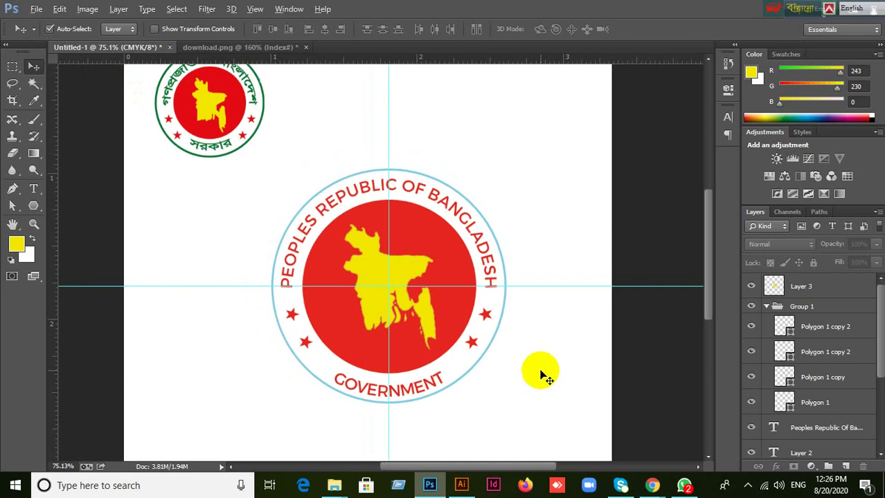
scroll(854, 399, "down", 4)
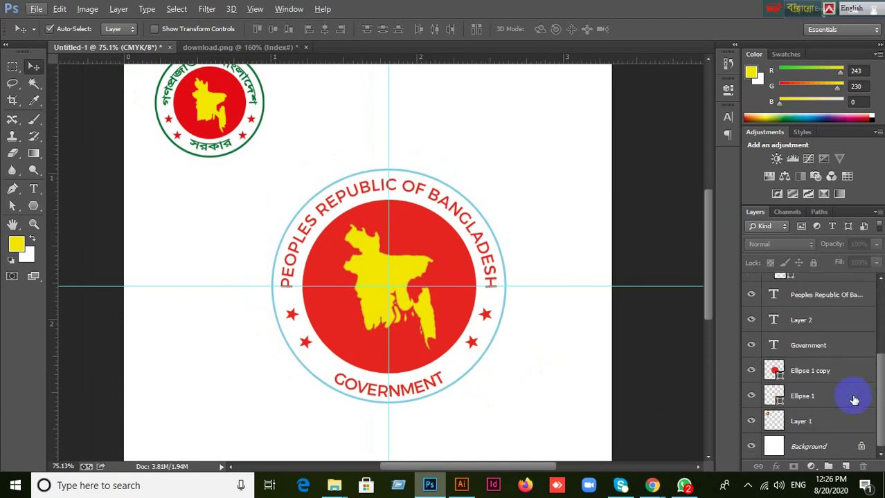
scroll(854, 400, "up", 4)
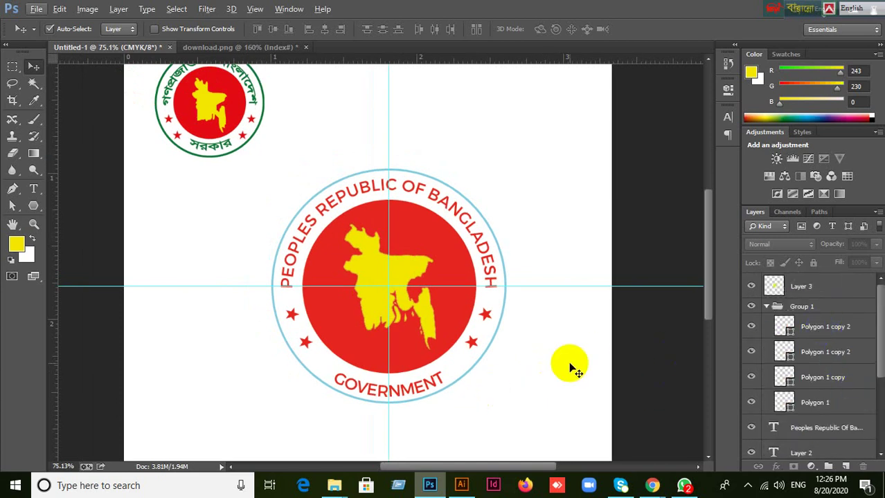
key("alt")
scroll(587, 357, "down", 1)
mouse_move(228, 167)
left_mouse_down()
mouse_move(454, 292)
mouse_move(564, 400)
left_mouse_up()
left_click(390, 268)
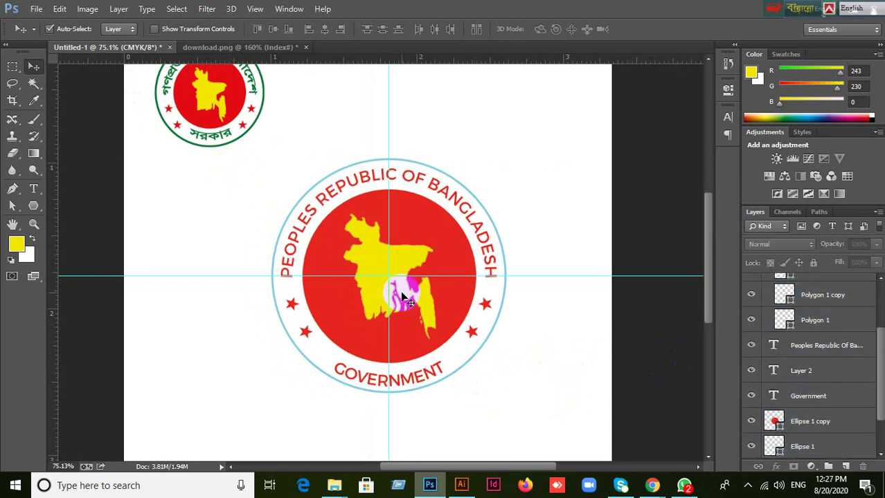
scroll(816, 293, "up", 3)
left_click(816, 293)
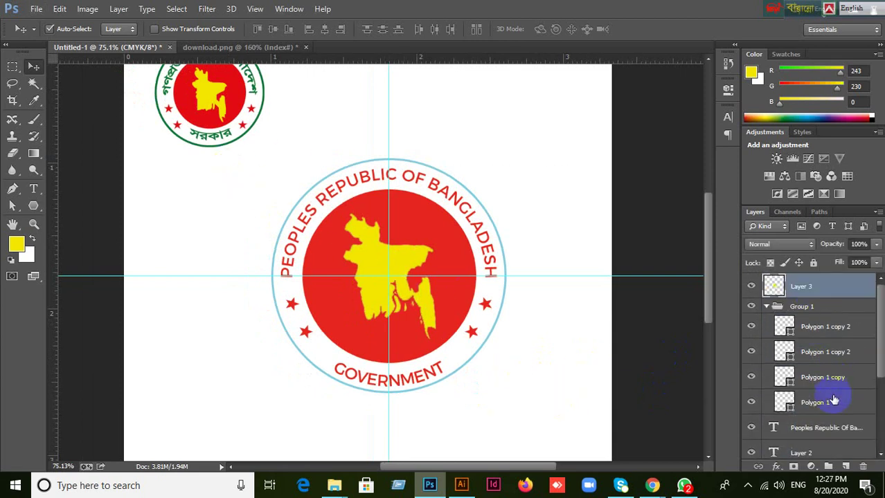
scroll(834, 395, "down", 3)
left_click(836, 420, "shift")
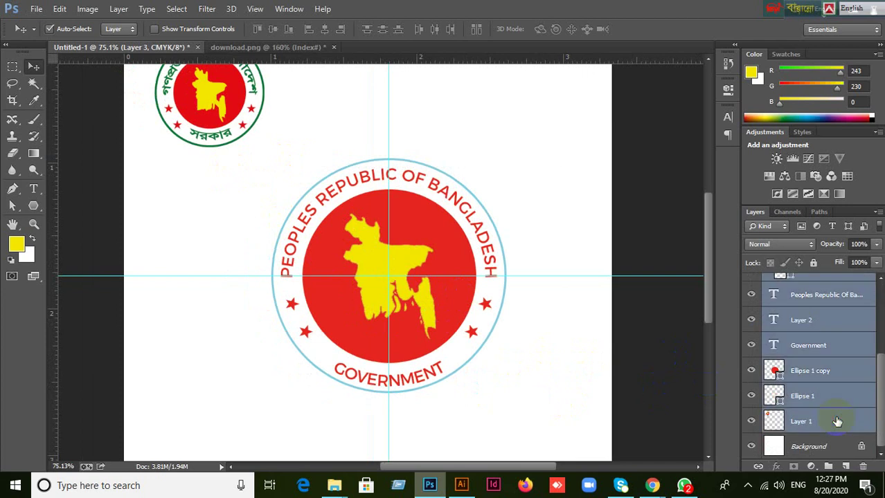
key("Delete")
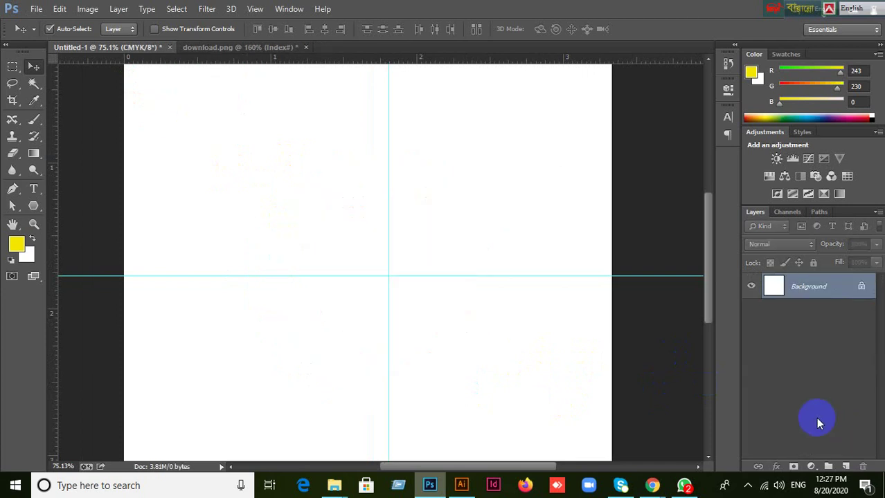
key("ctrl+z")
From Meet's presentation prompt choose Stop screen sharing, then return to the Photoshop seal.
left_click(652, 485)
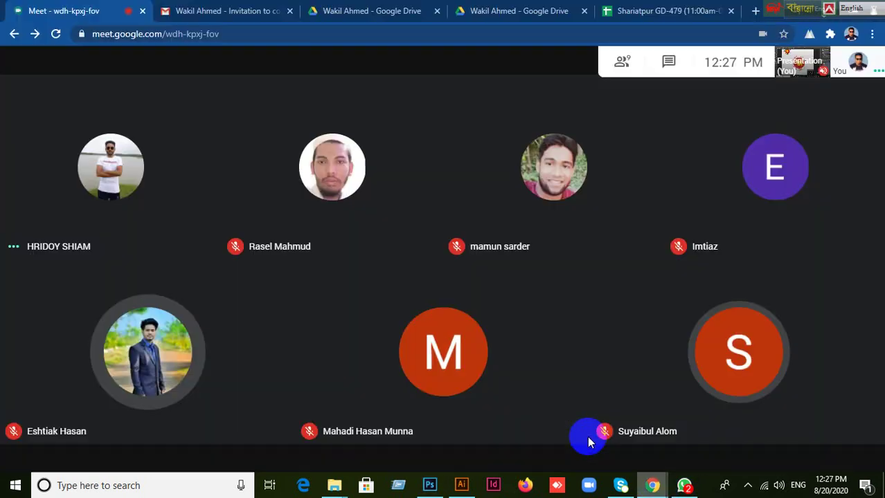
left_click(782, 440)
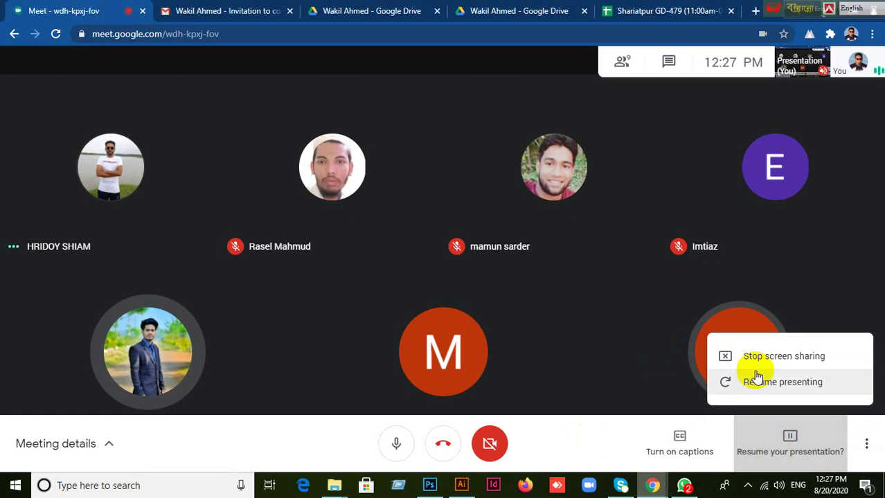
left_click(678, 357)
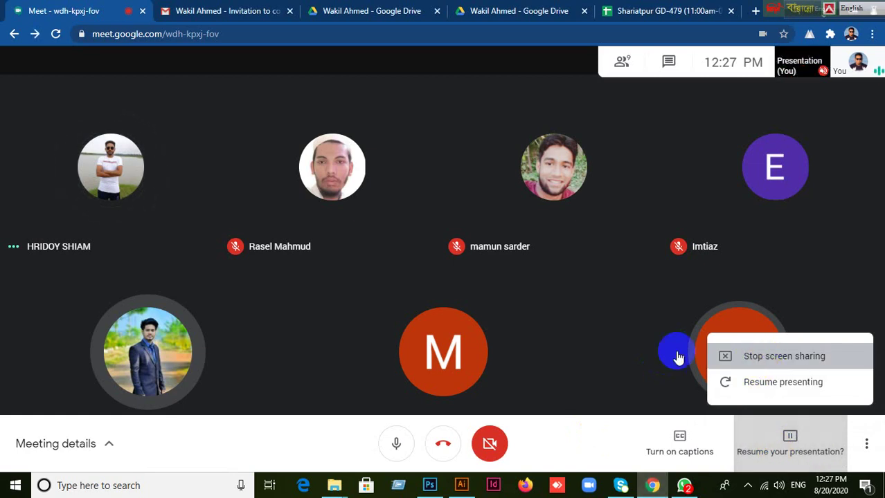
key("Return")
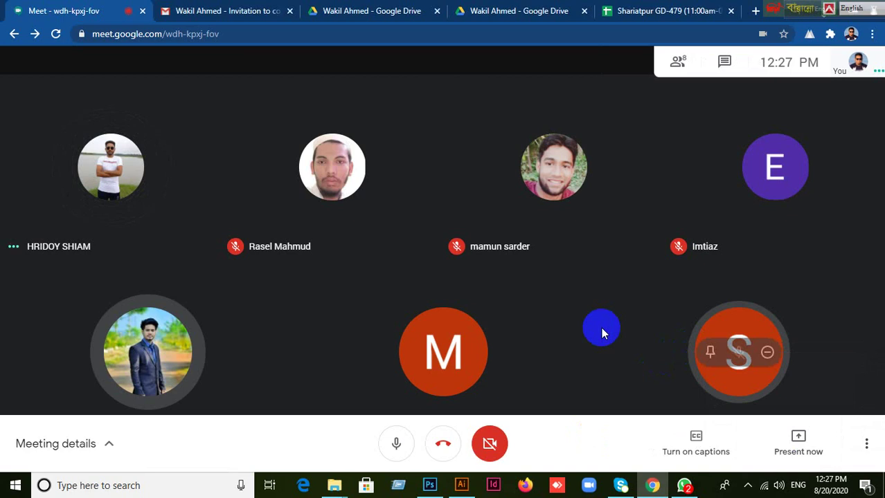
mouse_move(459, 489)
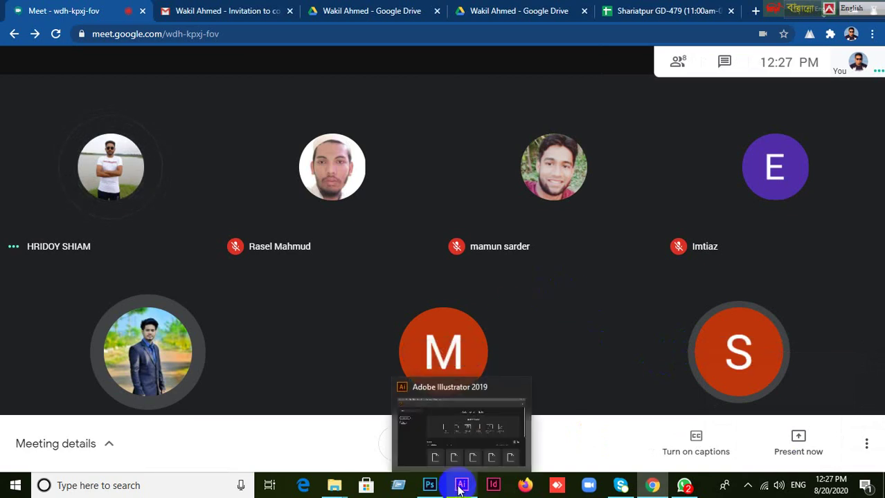
left_click(429, 485)
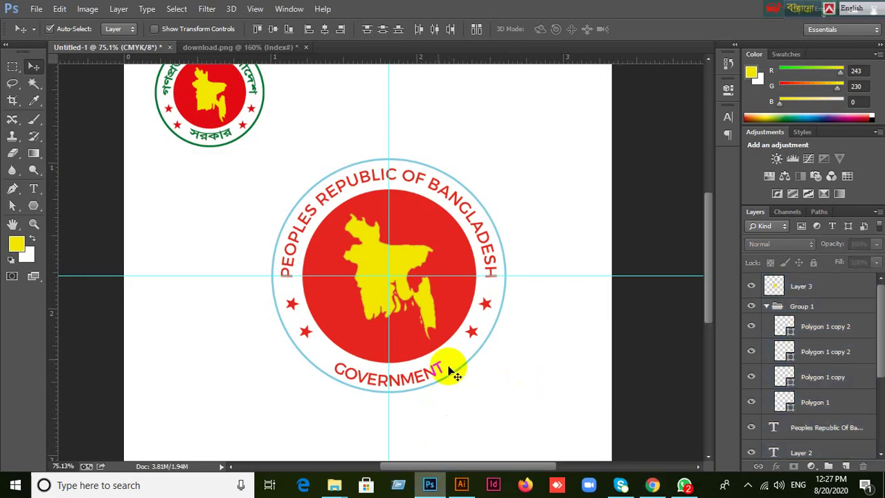
Delete the yellow map and red disc layers, undoing a trial deletion of all layers.
left_click(369, 303)
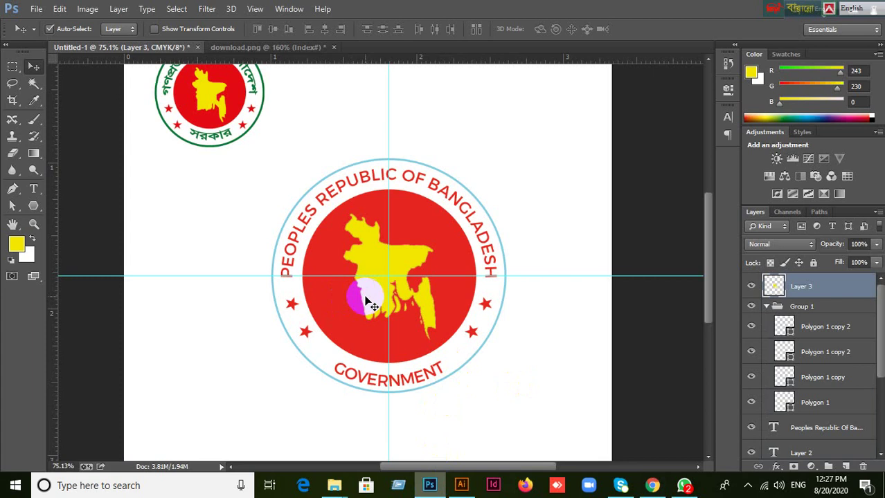
key("Delete")
key("Delete")
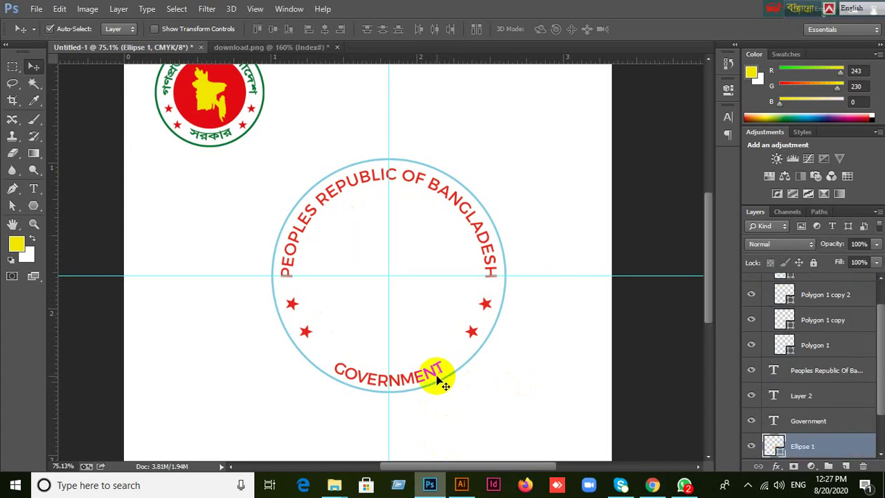
left_click_drag(265, 174, 464, 368)
key("Delete")
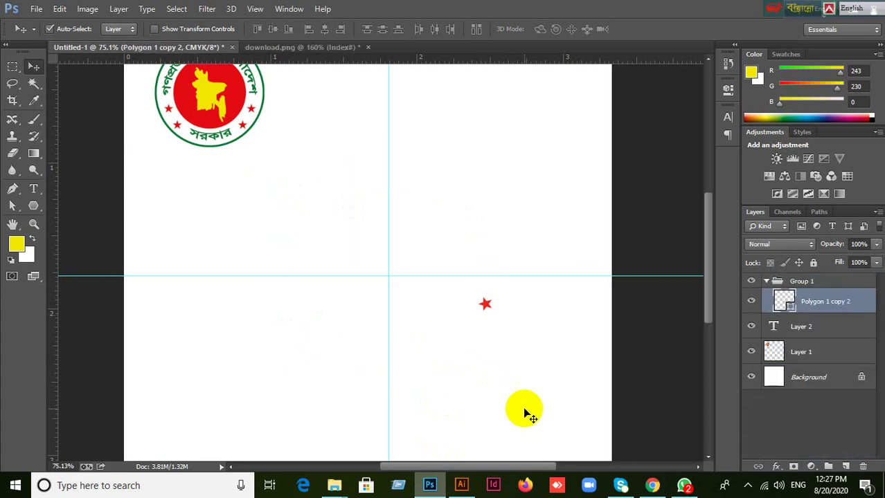
left_click_drag(801, 351, 810, 282)
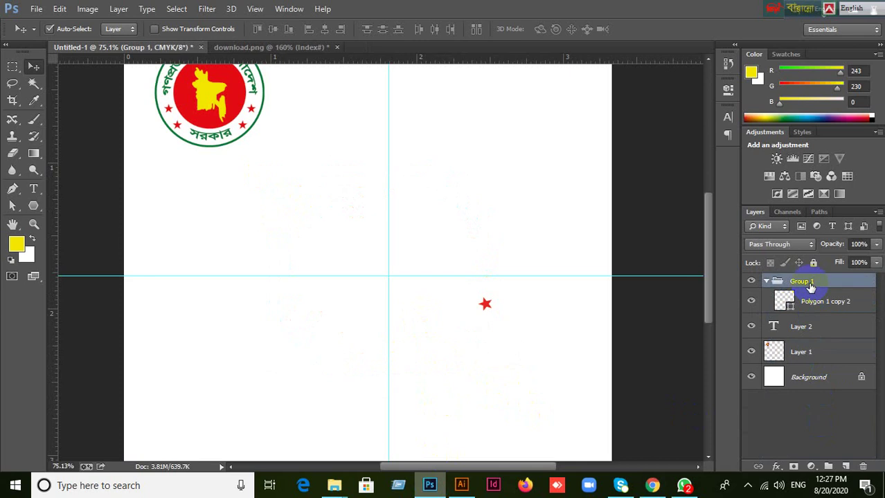
left_click(835, 351)
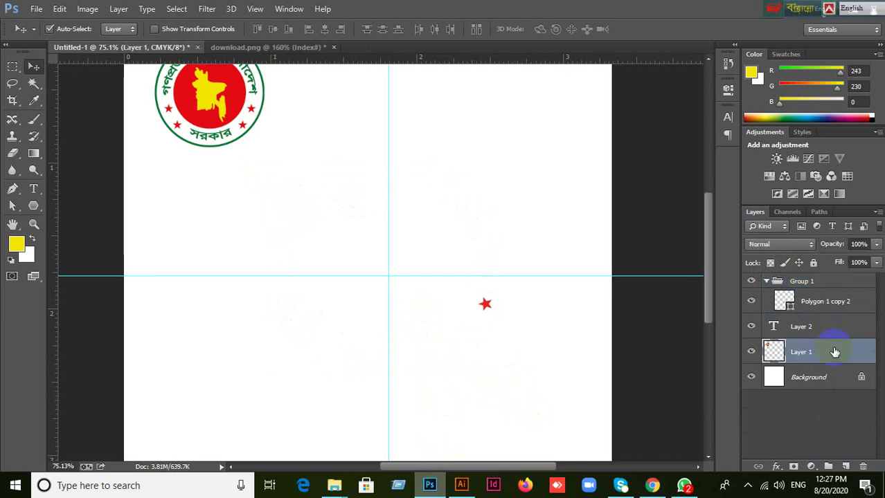
left_click(822, 283, "shift")
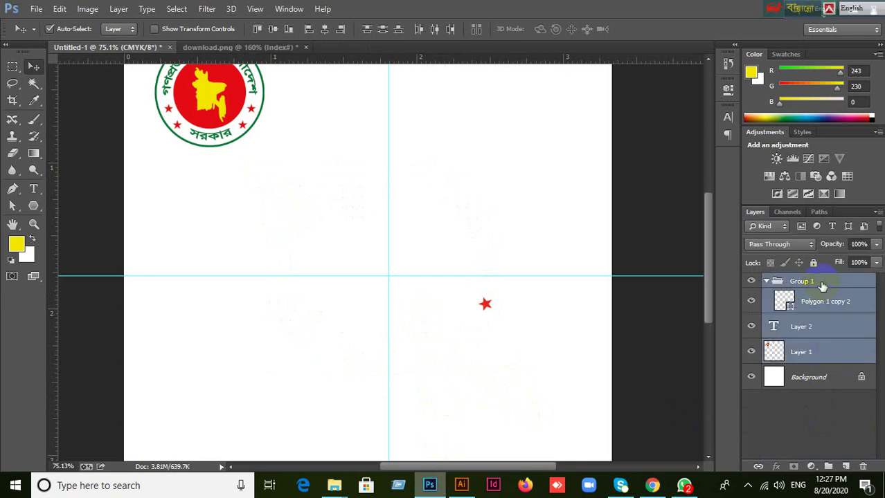
key("Delete")
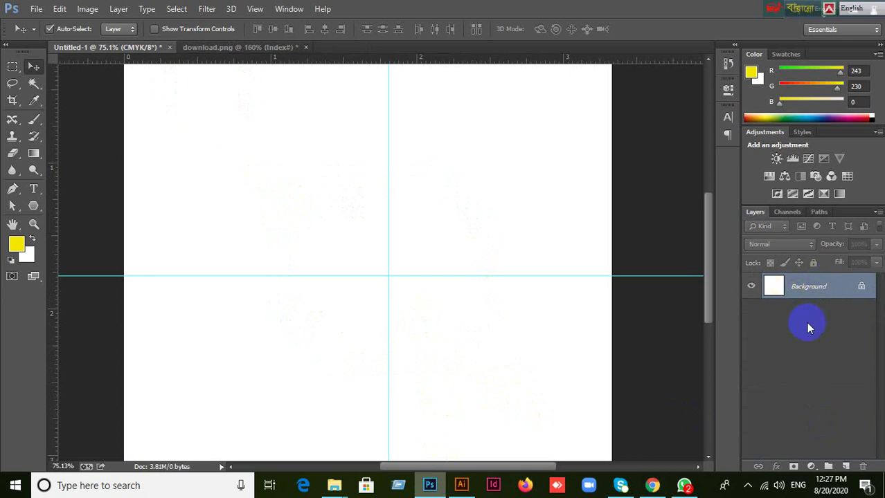
key("ctrl+z")
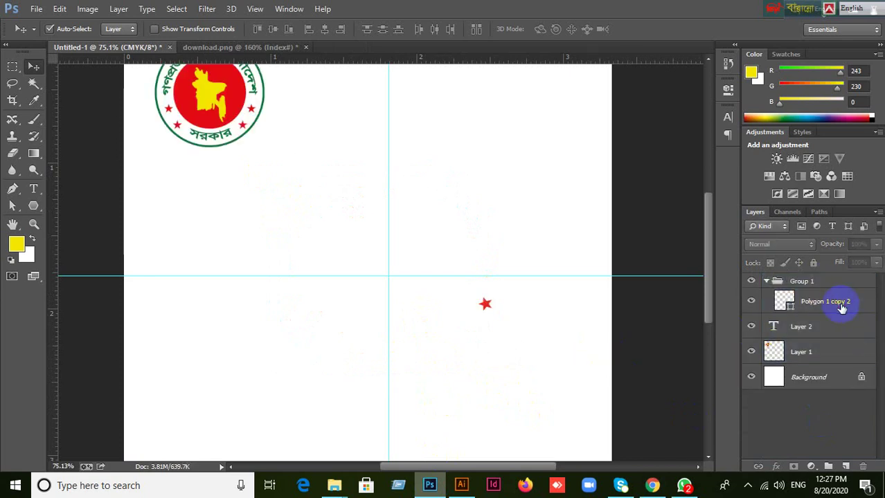
Delete the Polygon 1 copy 2 star, Group 1 and the Layer 2 text layer.
left_click(840, 301)
left_click_drag(803, 281, 772, 354)
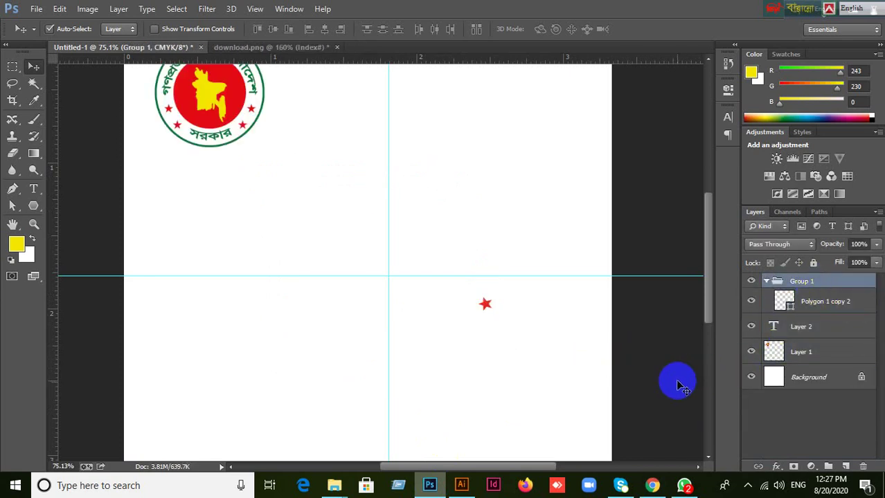
left_click_drag(467, 324, 506, 297)
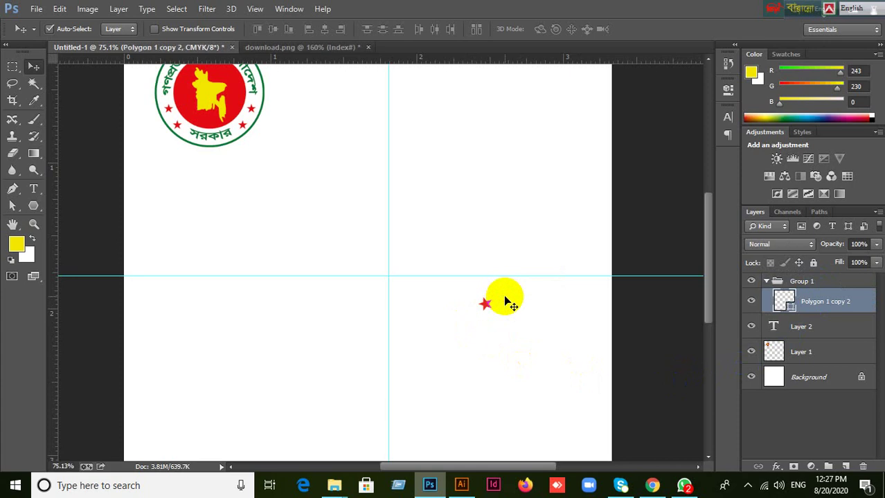
key("Delete")
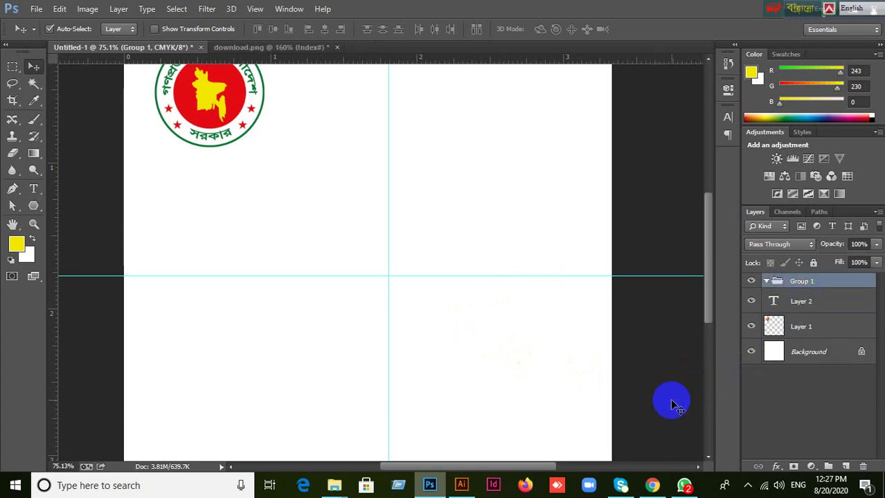
left_click(857, 467)
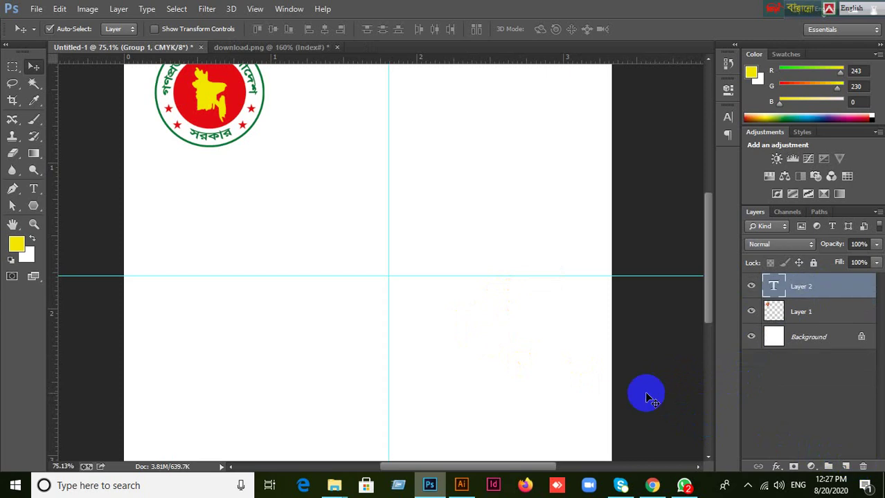
left_click(853, 316, "shift")
key("Delete")
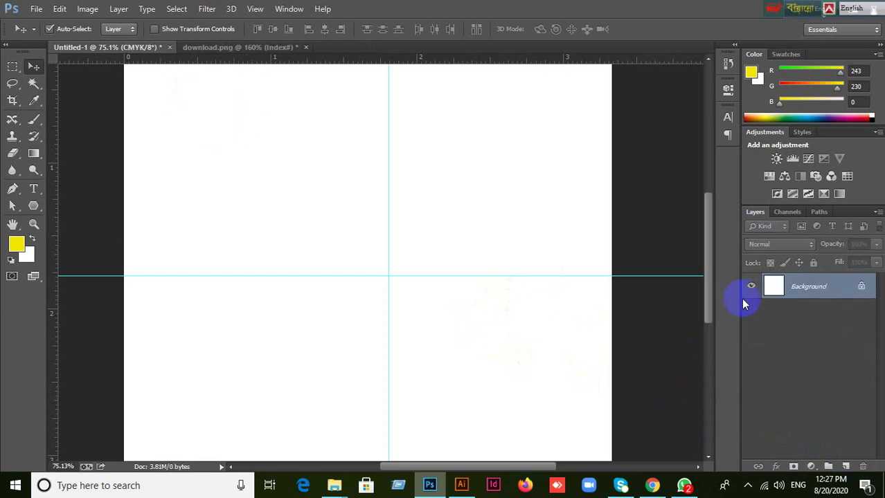
key("ctrl+z")
left_click(838, 339)
left_click(798, 287)
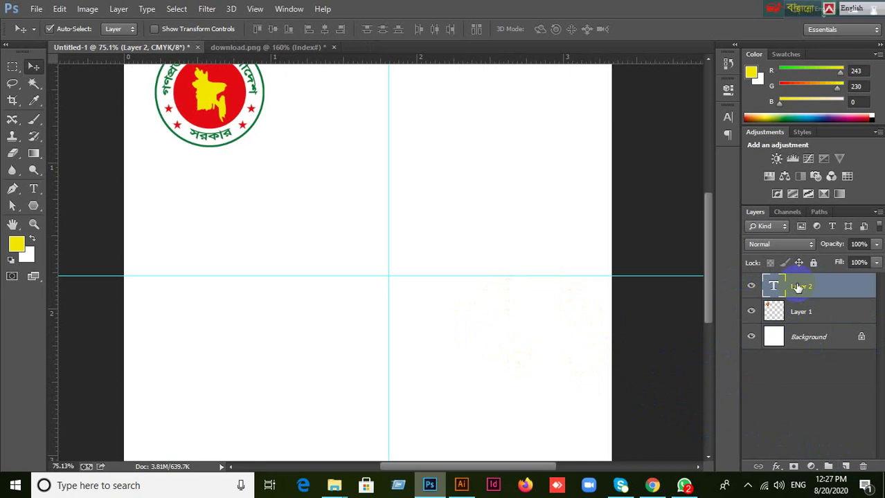
key("Delete")
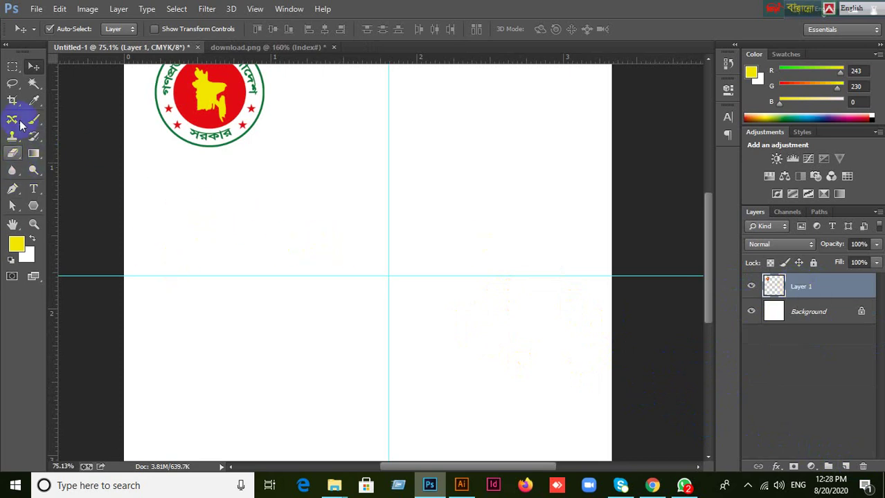
Choose the Ellipse Tool and sample white as the foreground colour.
left_click(36, 205)
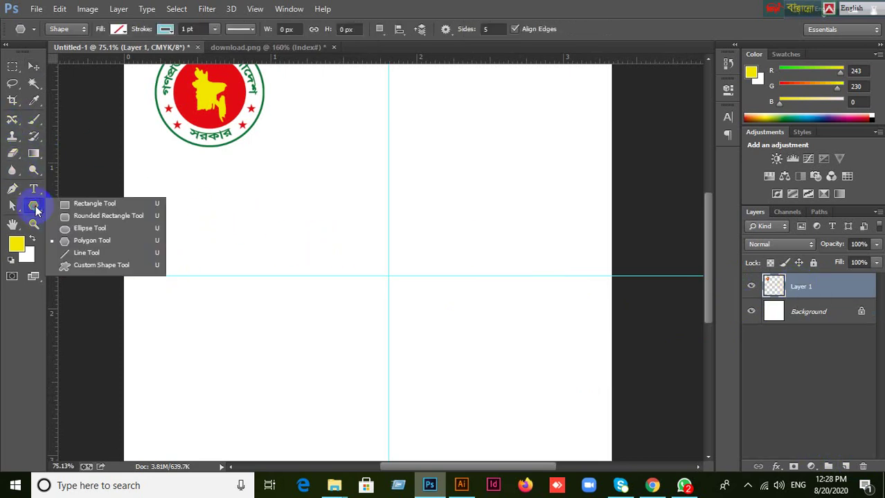
left_click(78, 229)
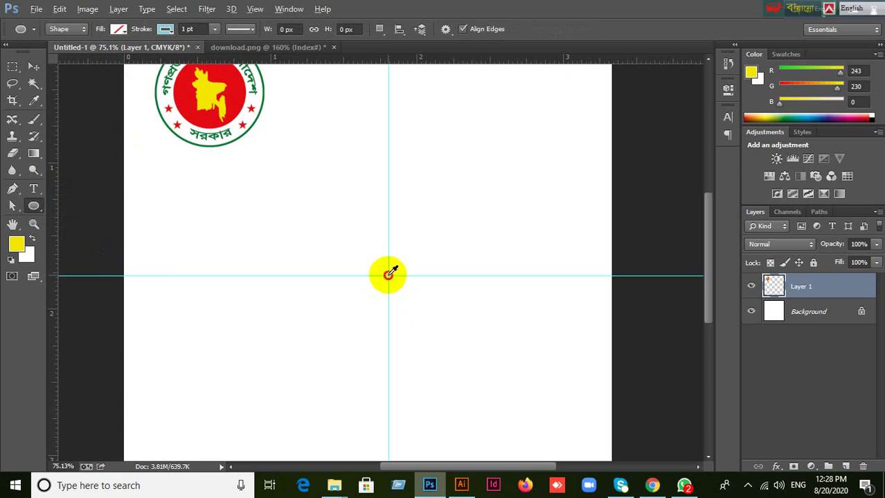
left_click(389, 273)
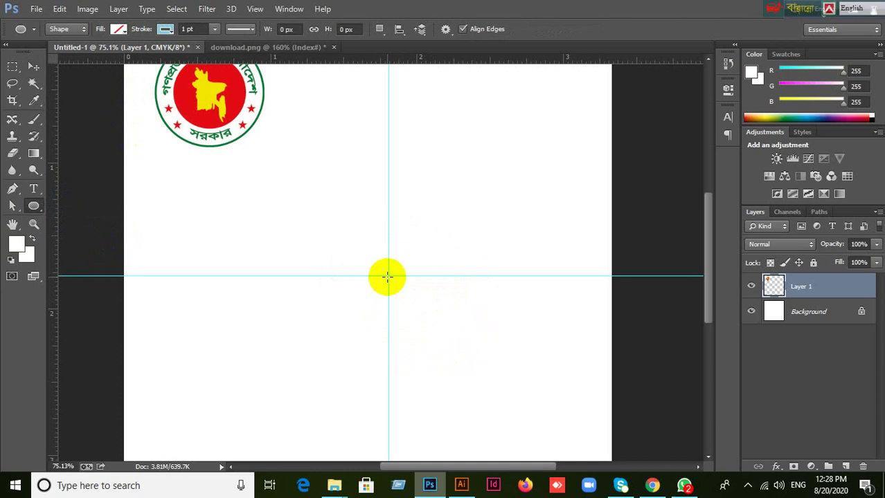
Present your entire screen in Meet, hide the sharing notice, and return to Photoshop.
left_click(652, 484)
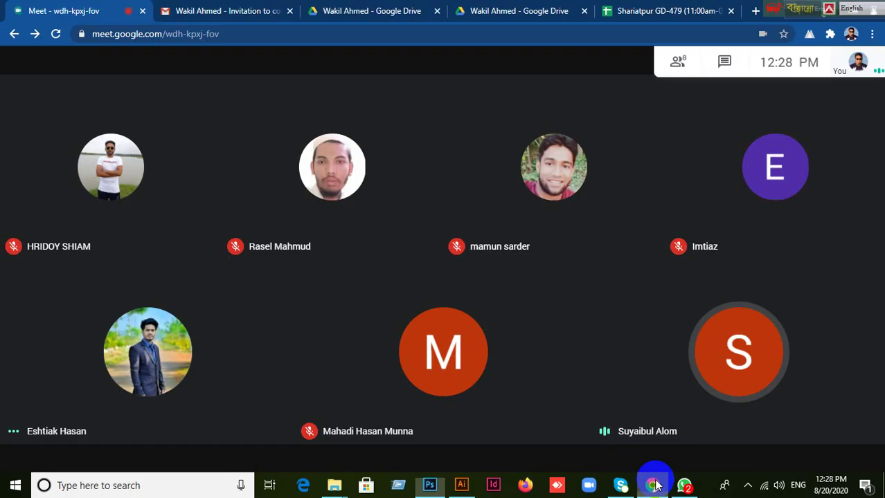
left_click(793, 439)
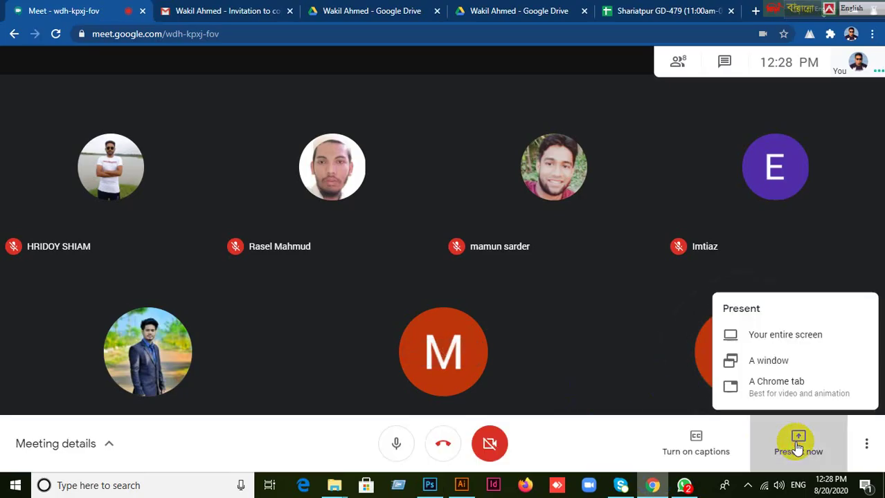
left_click(753, 330)
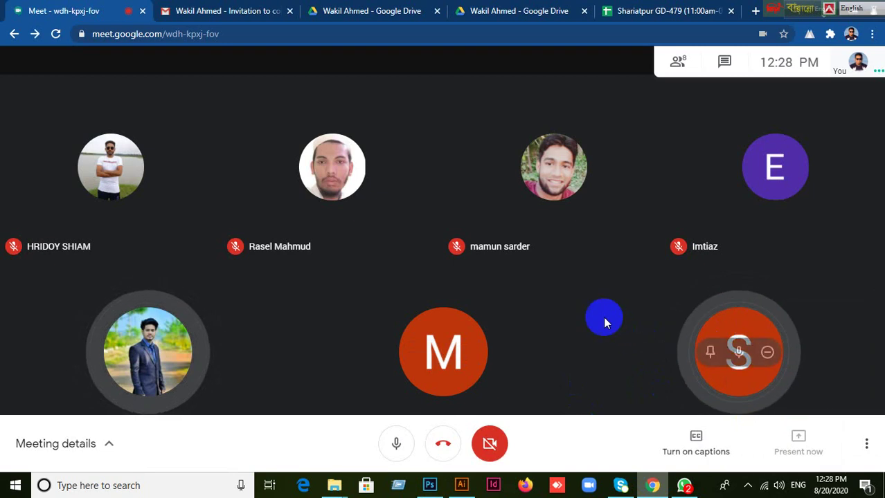
left_click(365, 183)
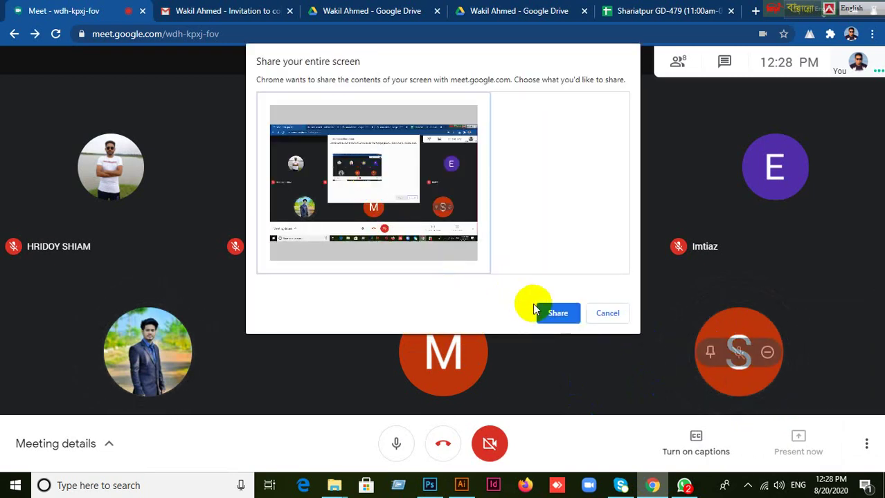
left_click(558, 315)
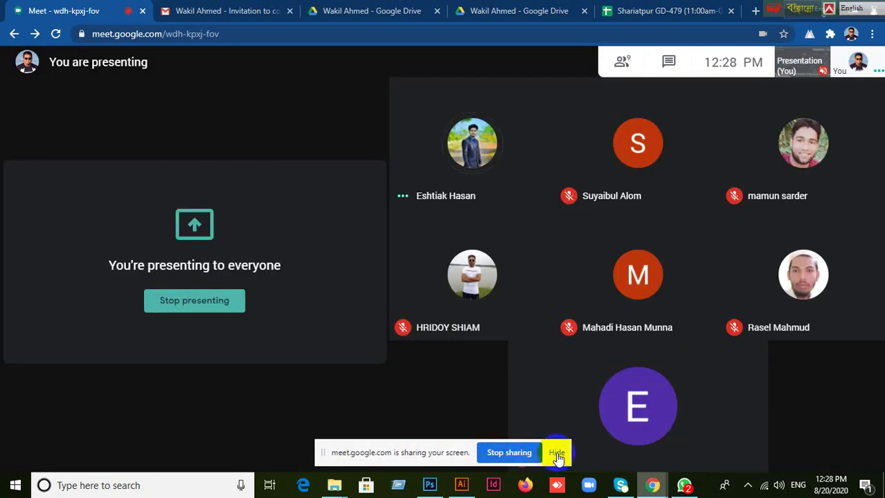
left_click(557, 456)
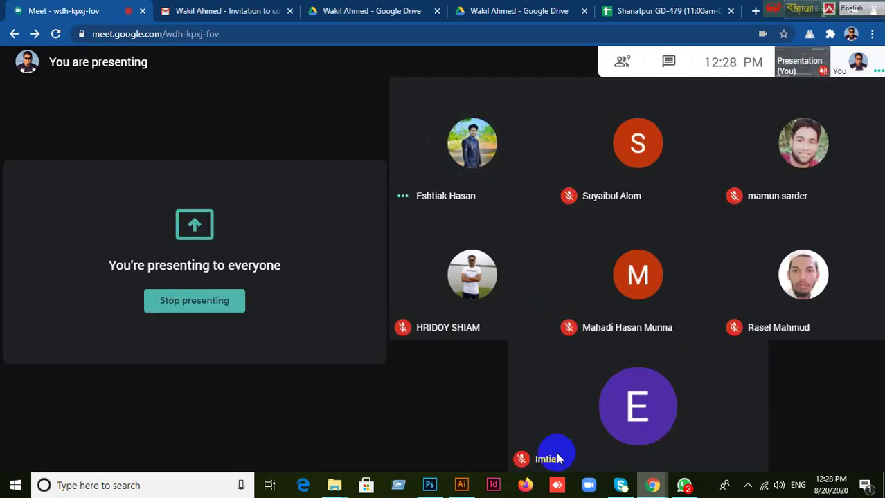
left_click(429, 485)
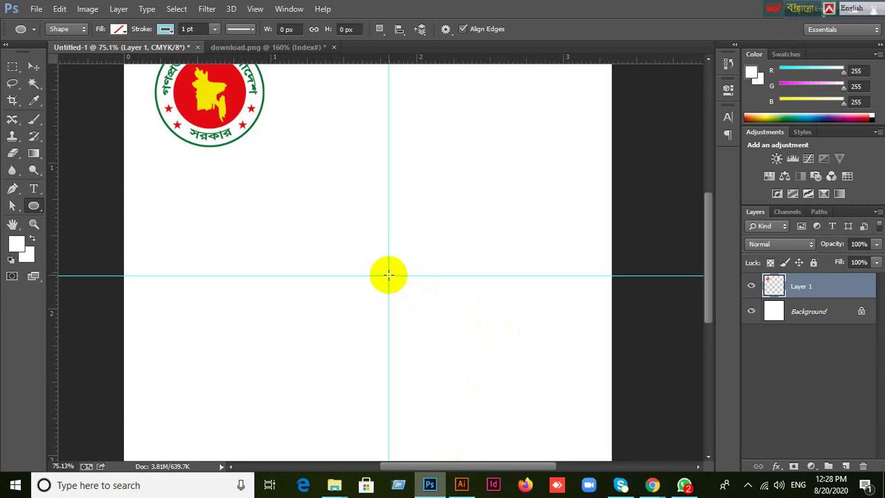
Draw Ellipse 1 from the guide crossing and scale it to 140% around its centre.
left_click_drag(388, 275, 509, 376)
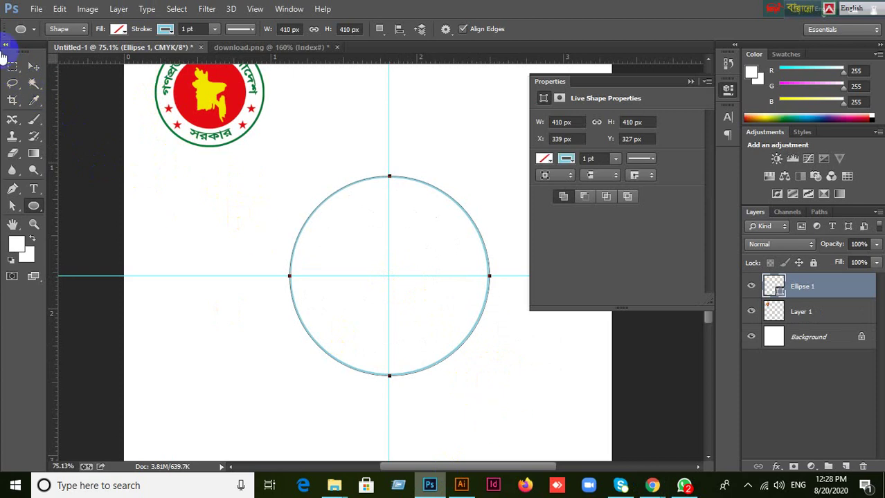
left_click(34, 67)
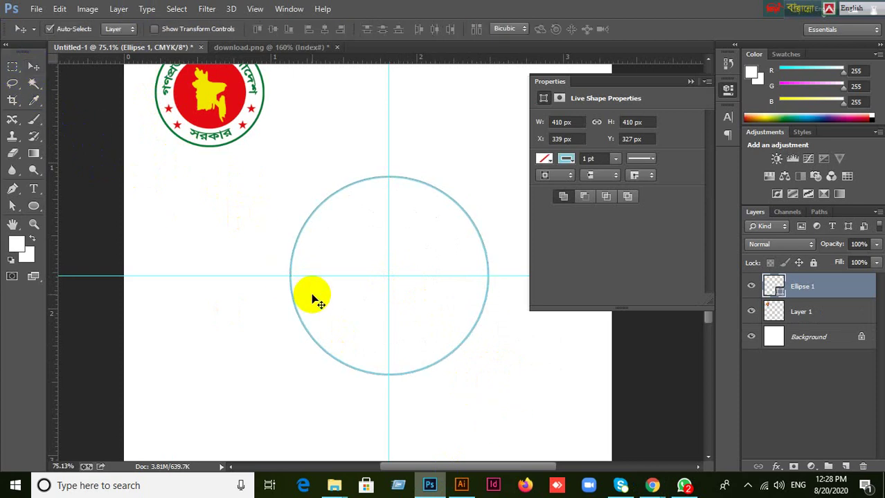
key("ctrl+t")
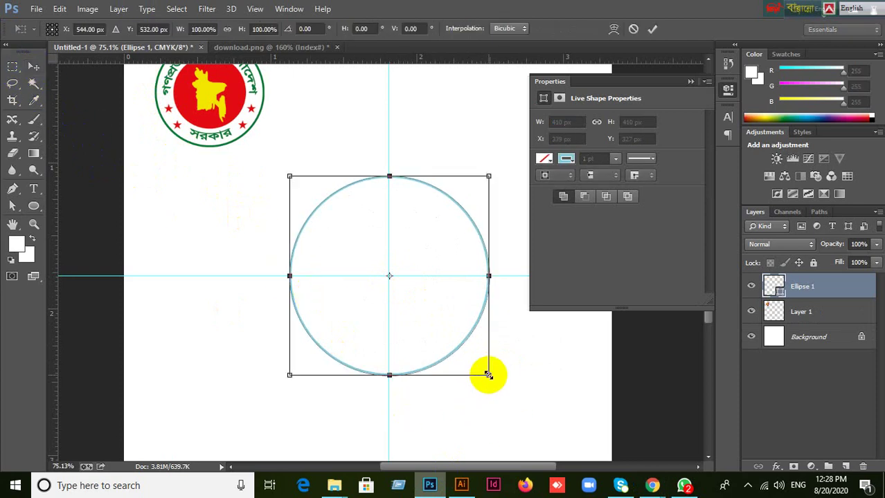
left_click_drag(488, 375, 529, 415)
left_click(690, 81)
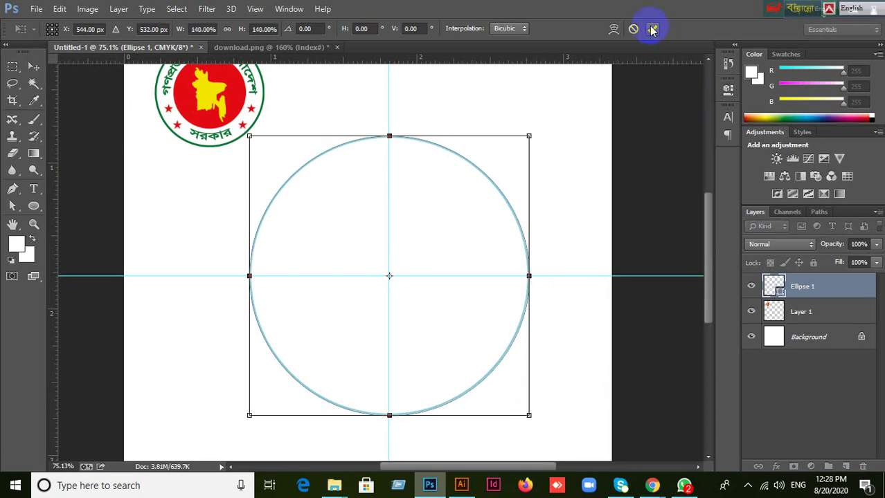
left_click(652, 29)
scroll(592, 305, "down", 1)
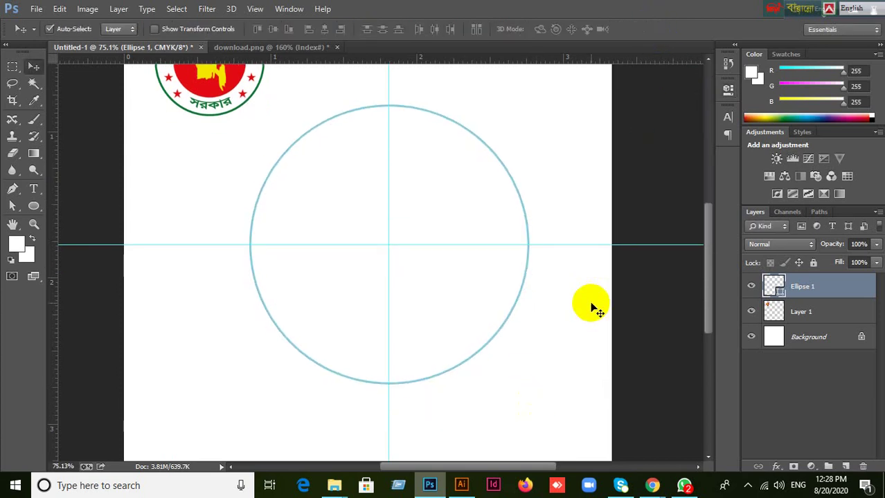
left_click(751, 287)
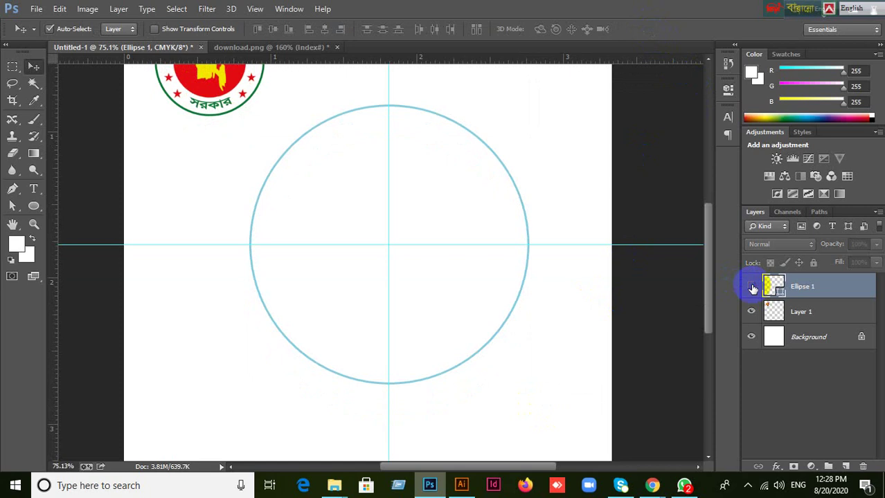
left_click(752, 287)
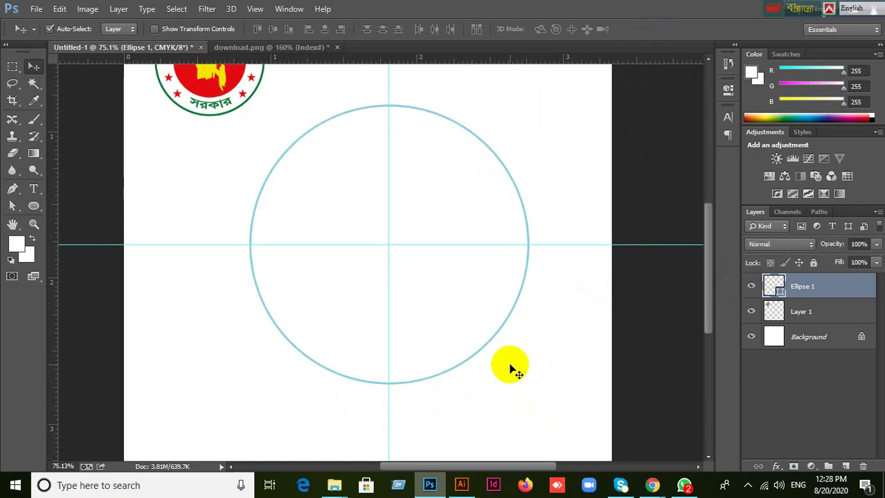
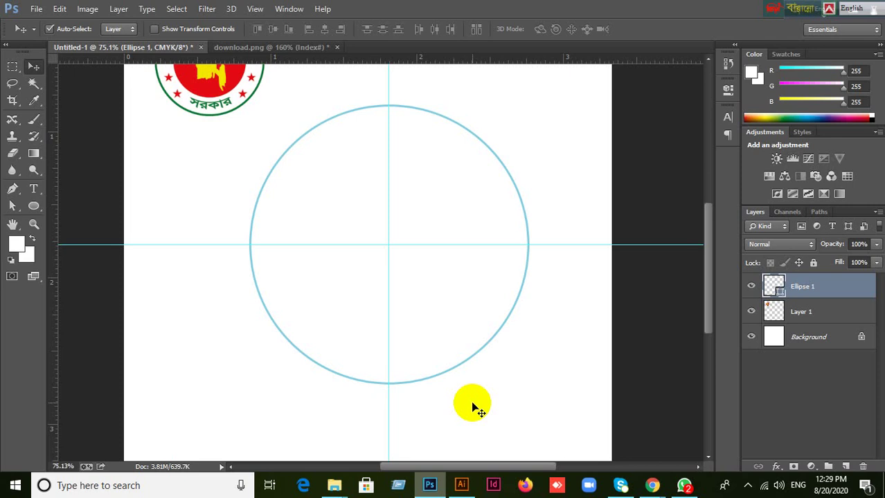
Duplicate Ellipse 1 and scale the copy to 73.52% around its centre as an inner ring.
key("ctrl+j")
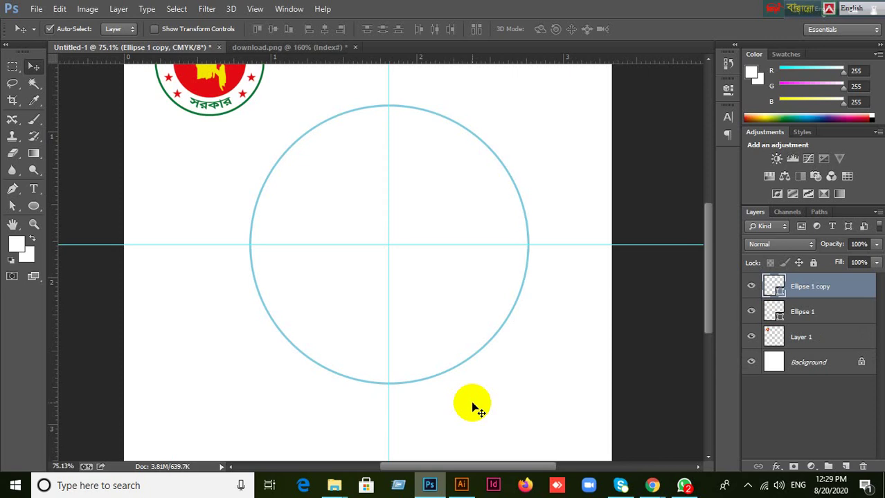
key("ctrl+t")
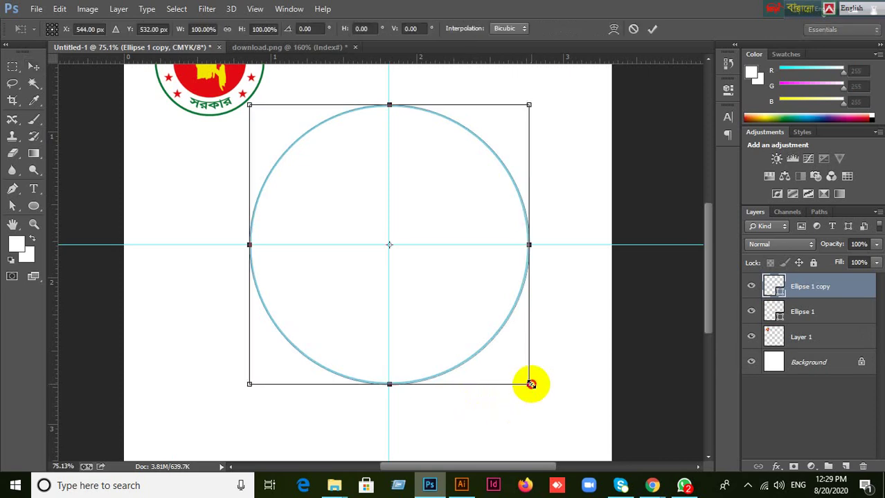
left_click_drag(529, 383, 490, 348)
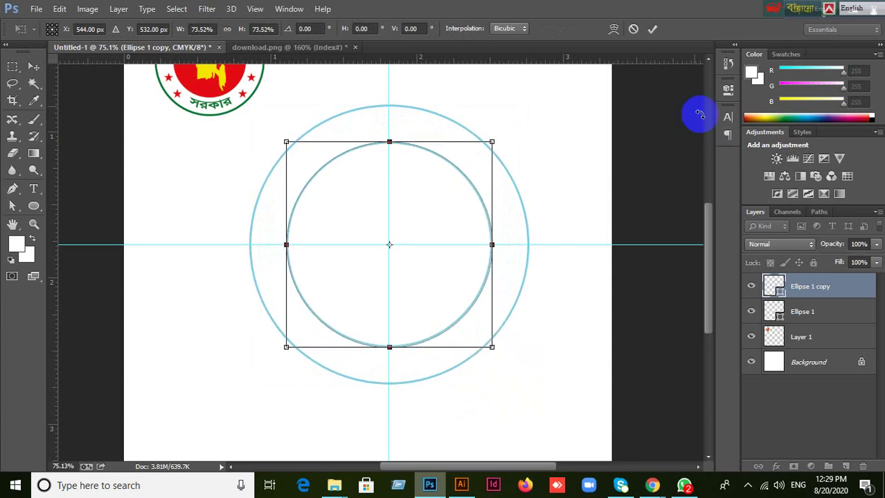
left_click(652, 28)
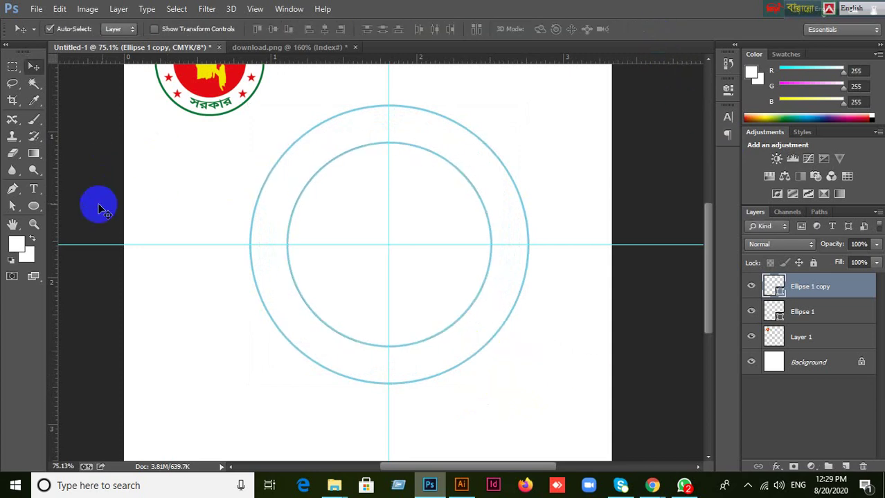
left_click(36, 194)
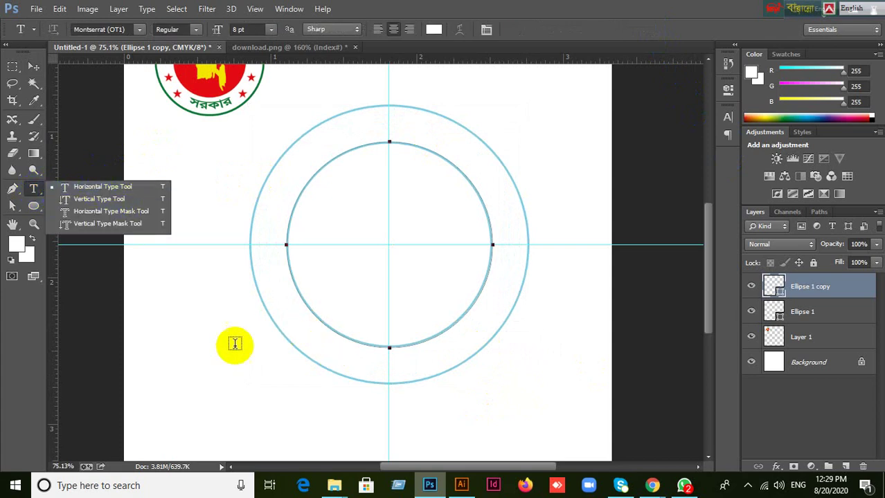
Start a horizontal text line on the inner circle's top path in the SutonnyMJ font.
left_click(89, 187)
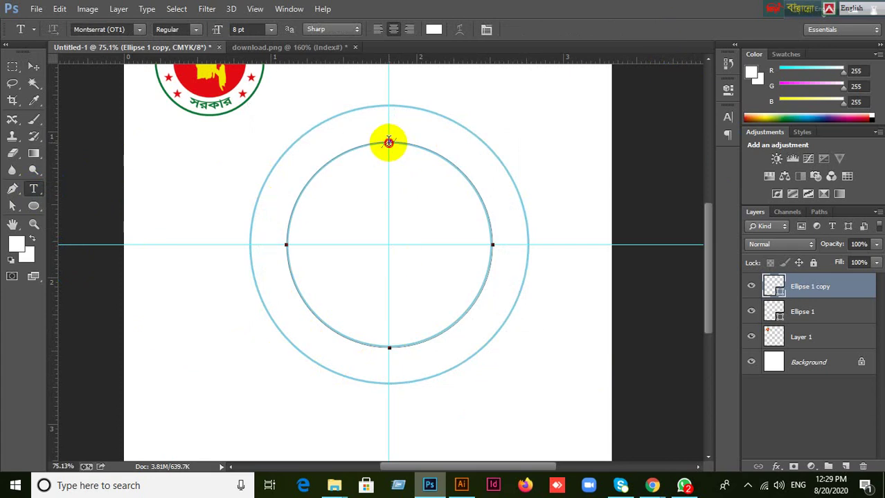
left_click(389, 141)
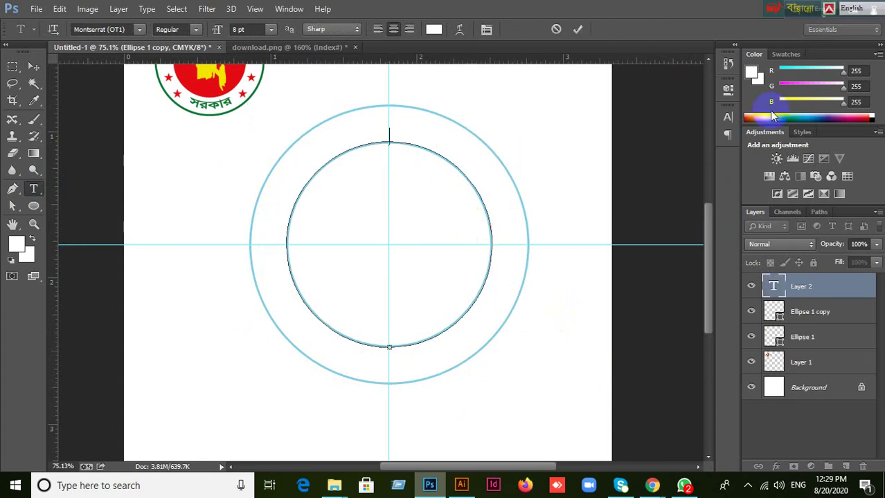
left_click(727, 117)
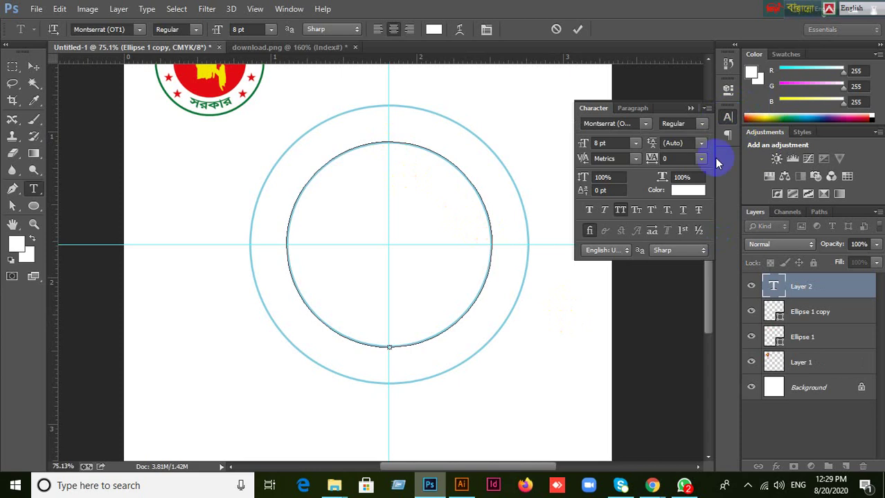
left_click(631, 122)
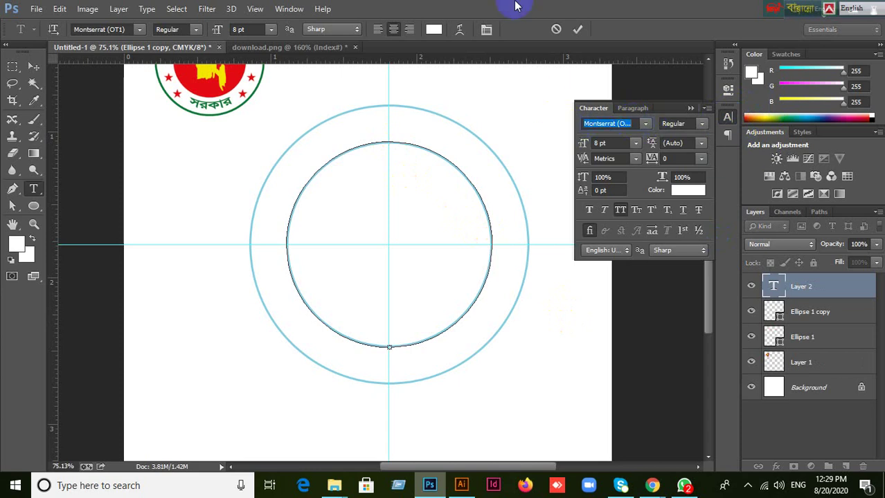
type("SutonnyMJ")
key("Return")
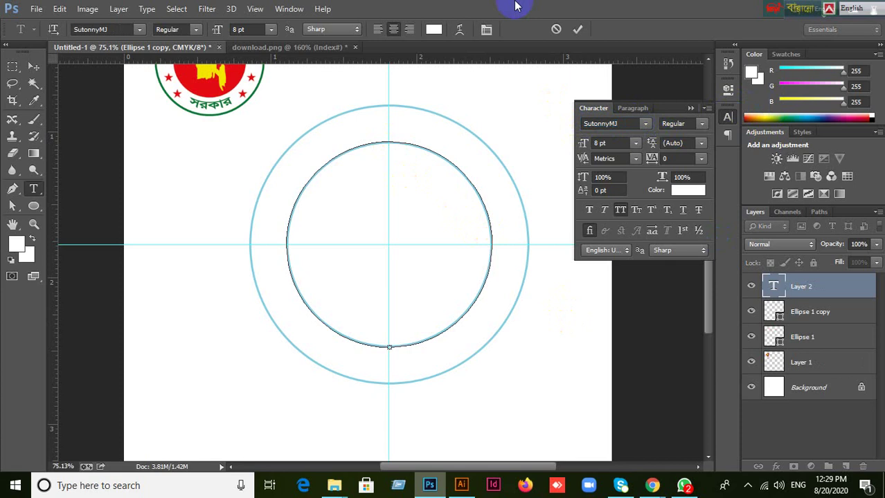
Switch to Bengali input and set the text colour to dark green #279b07.
key("ctrl+alt+b")
left_click(393, 31)
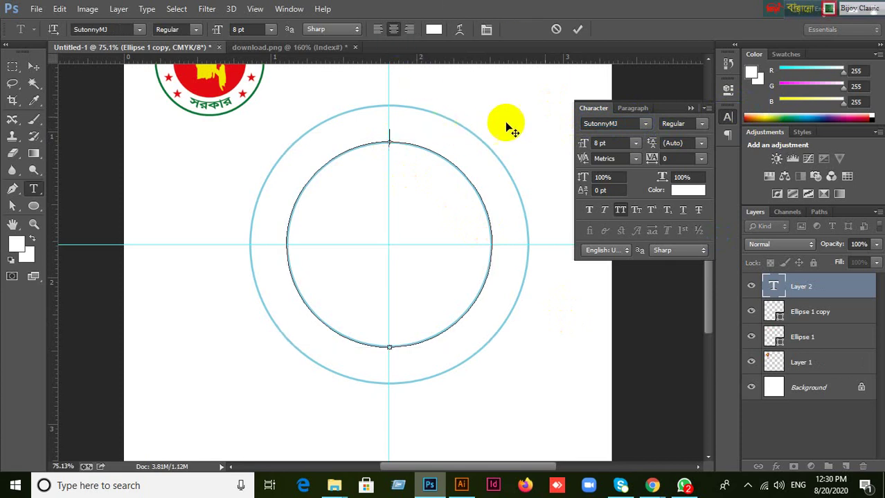
left_click(433, 30)
left_click_drag(636, 287, 657, 257)
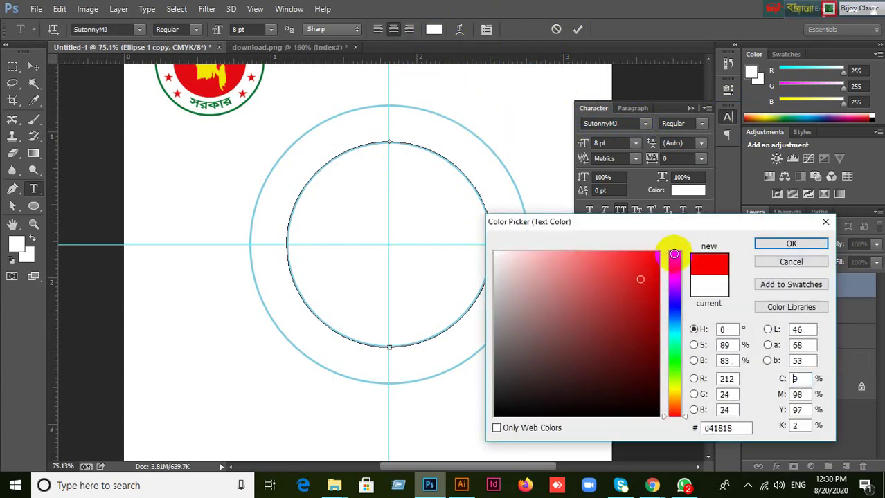
left_click(788, 244)
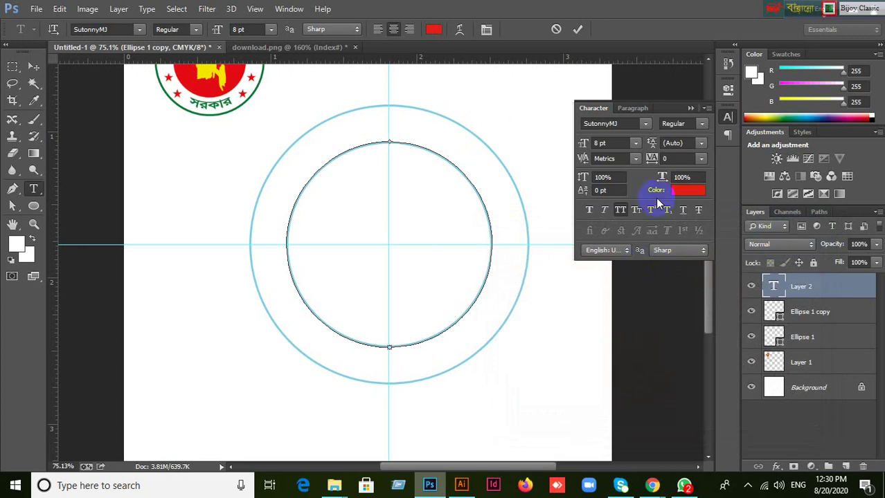
left_click(433, 31)
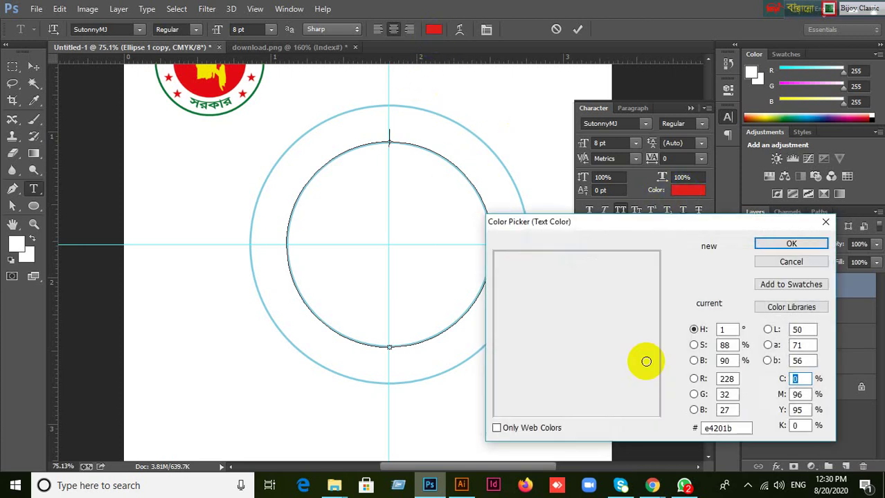
left_click_drag(662, 418, 666, 367)
mouse_move(642, 267)
left_mouse_down()
mouse_move(636, 287)
mouse_move(651, 316)
left_mouse_up()
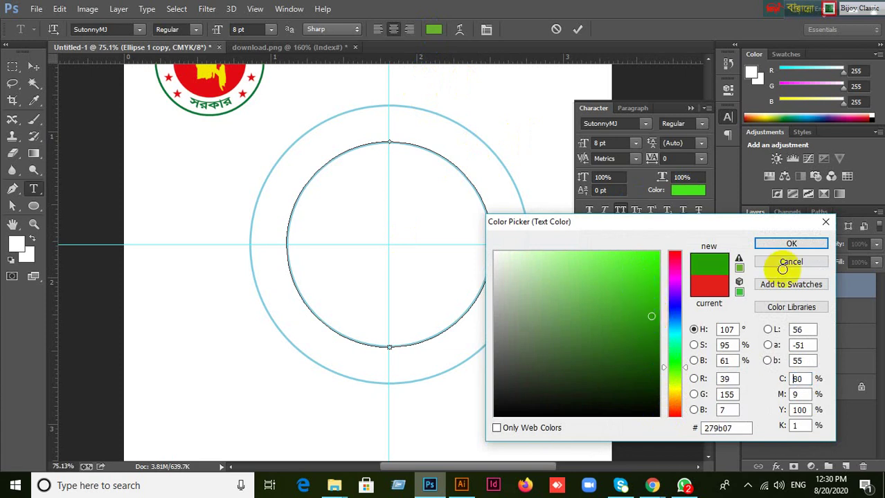
left_click(807, 242)
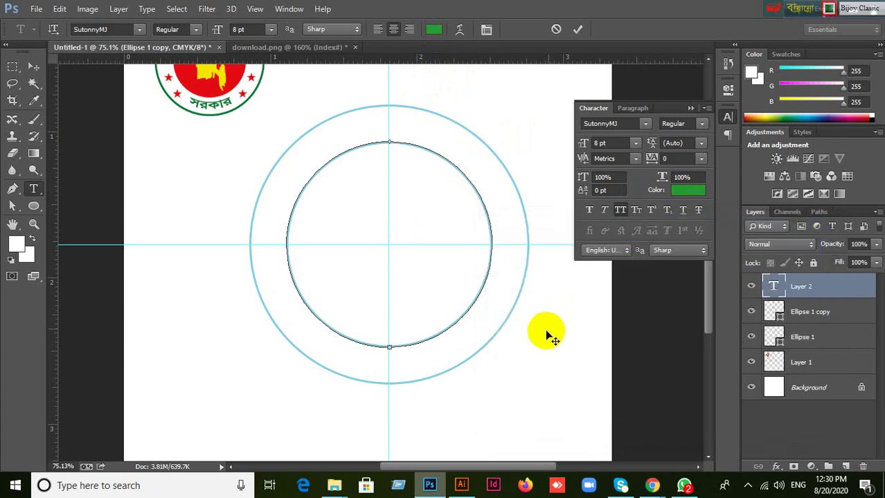
left_click(608, 145)
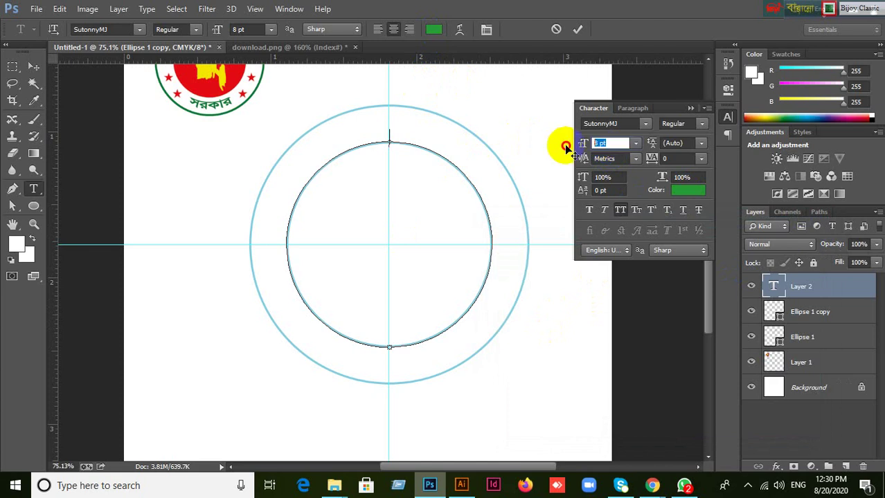
Set the type to 20 pt and start the title with 'গণ', fixing mistyped conjuncts.
type("20")
key("Return")
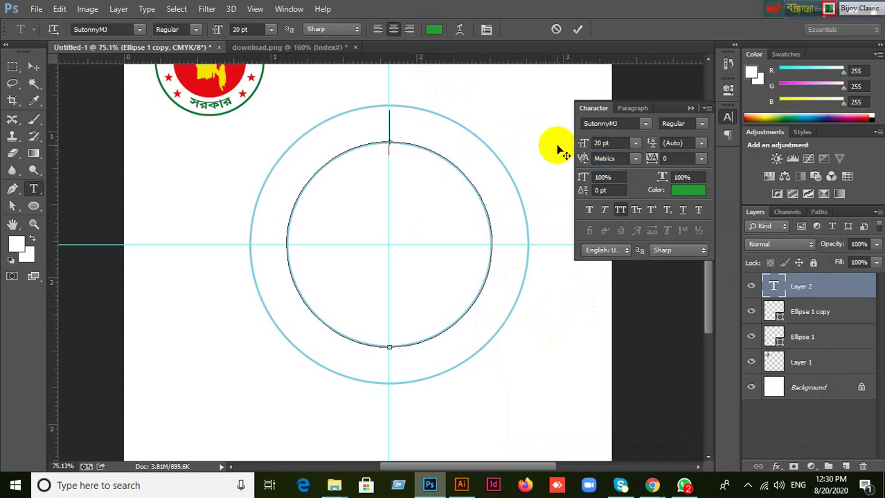
type("ঘ")
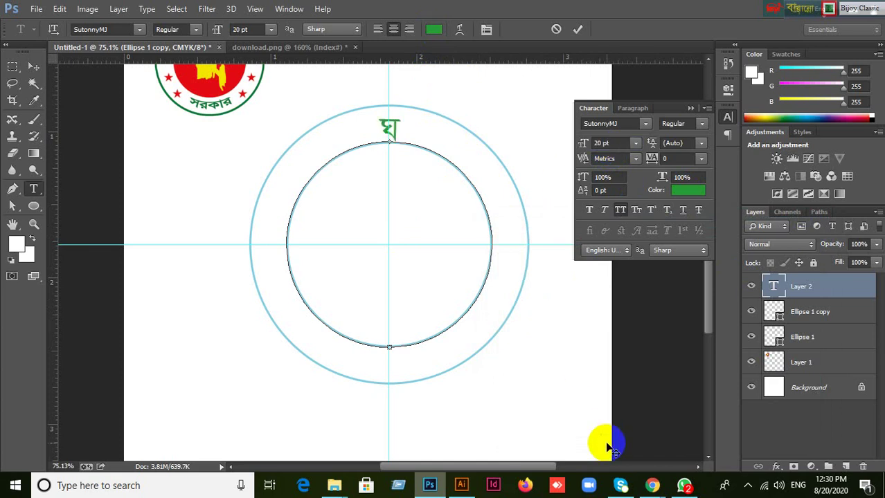
key("BackSpace")
type("গণত্র")
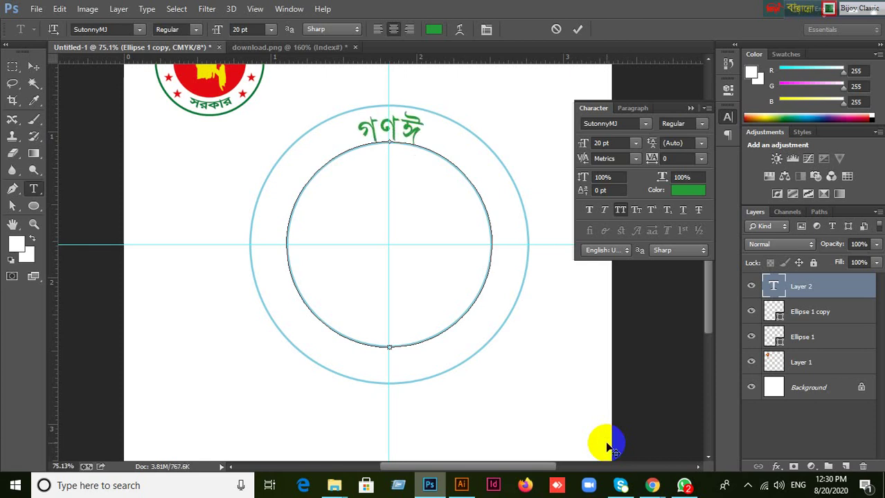
key("BackSpace")
key("BackSpace")
type("প্র")
key("BackSpace")
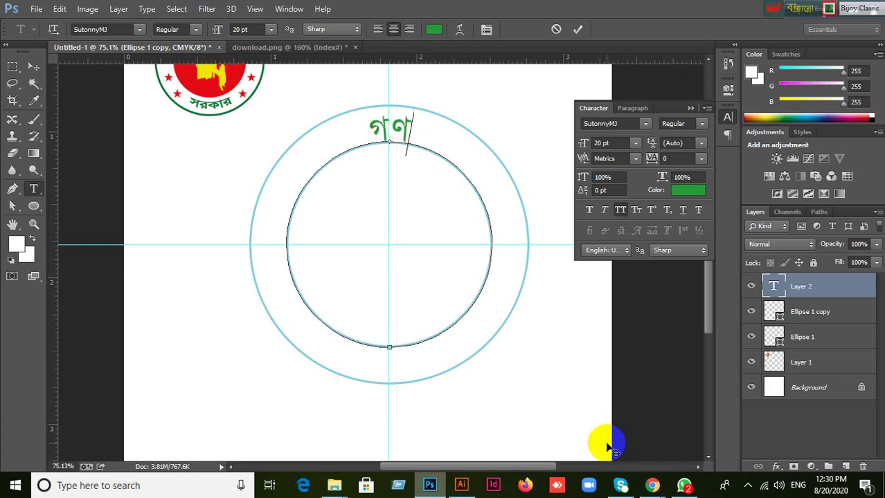
type("প্র")
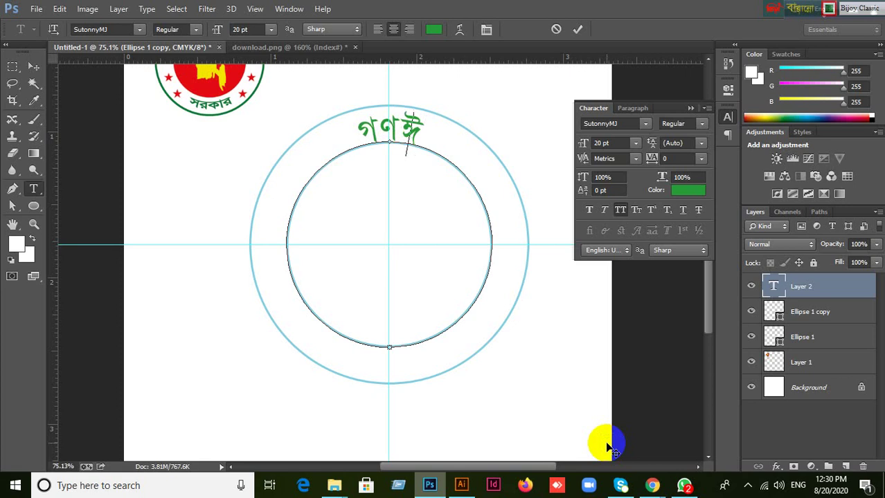
key("BackSpace")
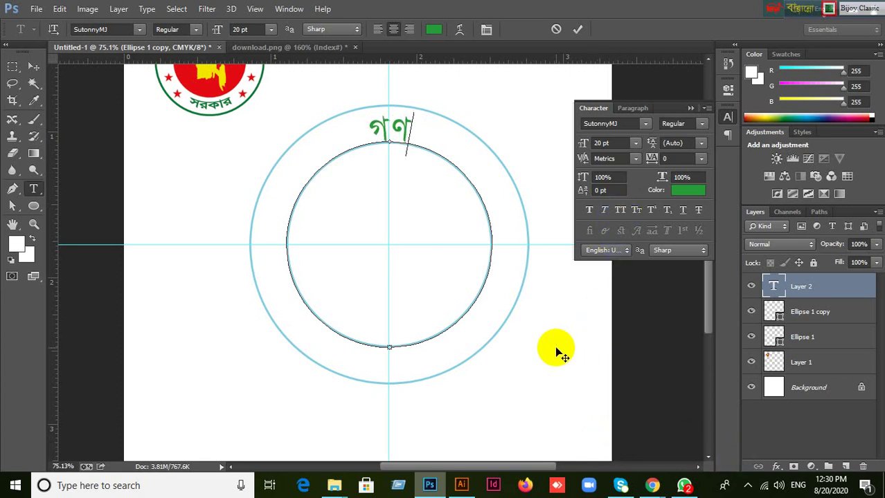
Complete 'গণপ্রজাতন্ত্রী বাংলাদেশ' along the circle and commit the text.
type("প্র")
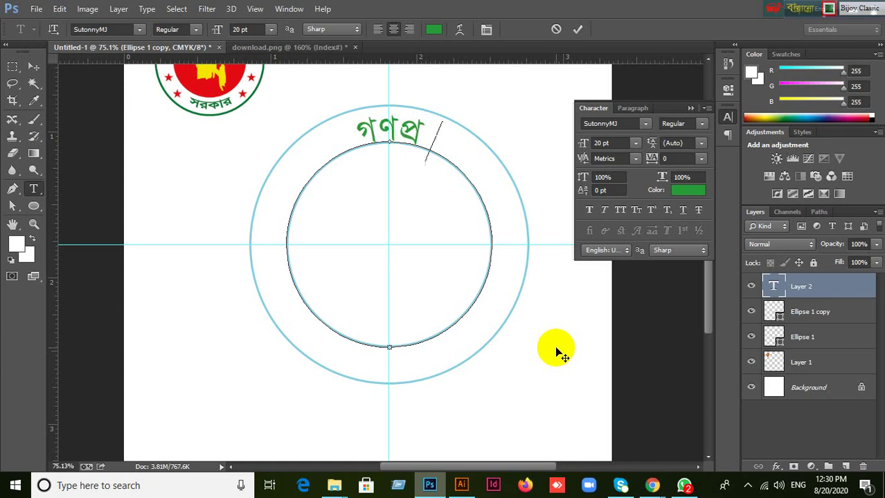
type("জাতন")
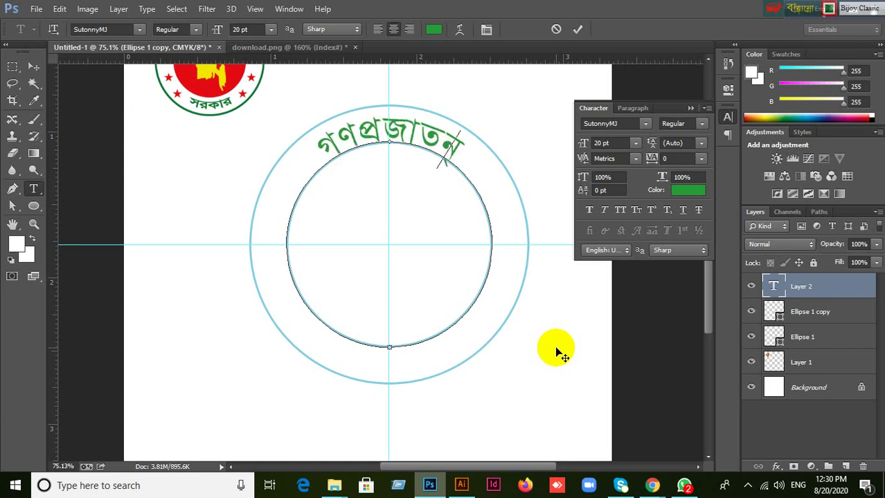
type("্ত্র")
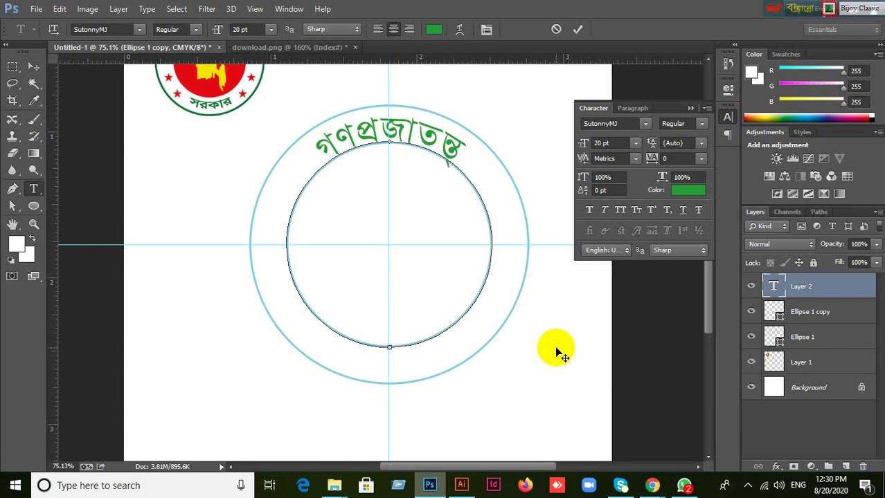
type("ী")
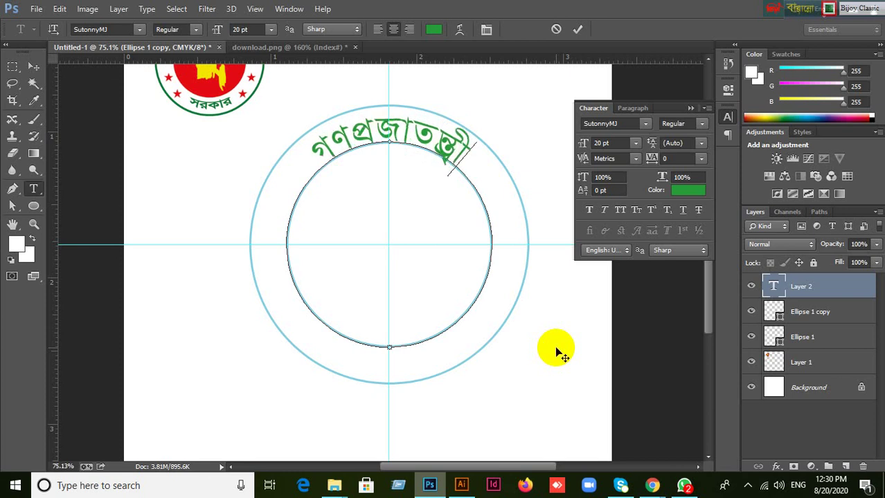
type(" বাং")
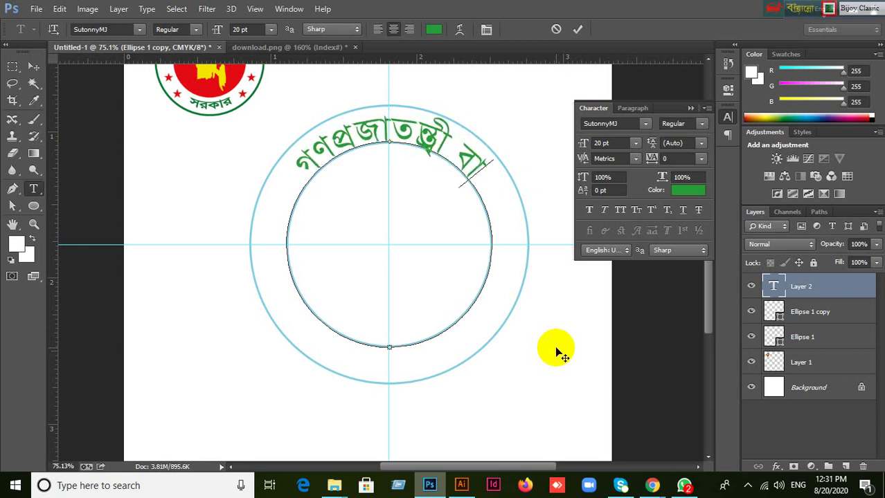
type("লা")
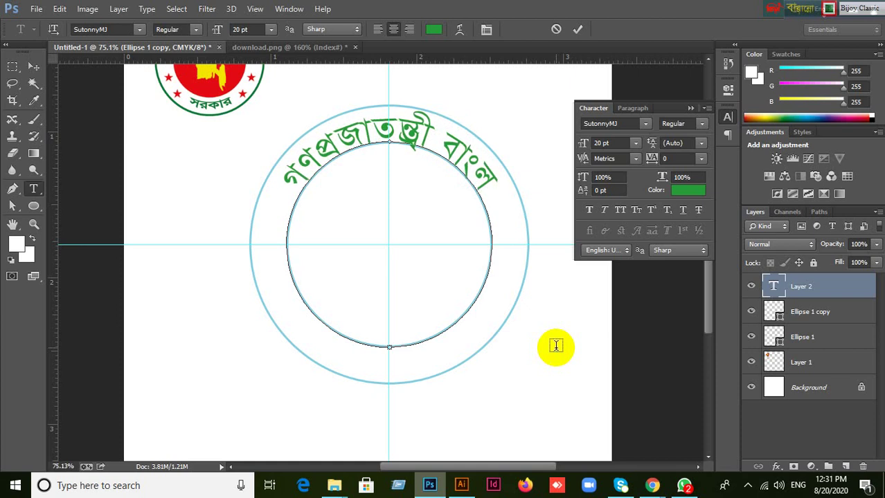
type("দ")
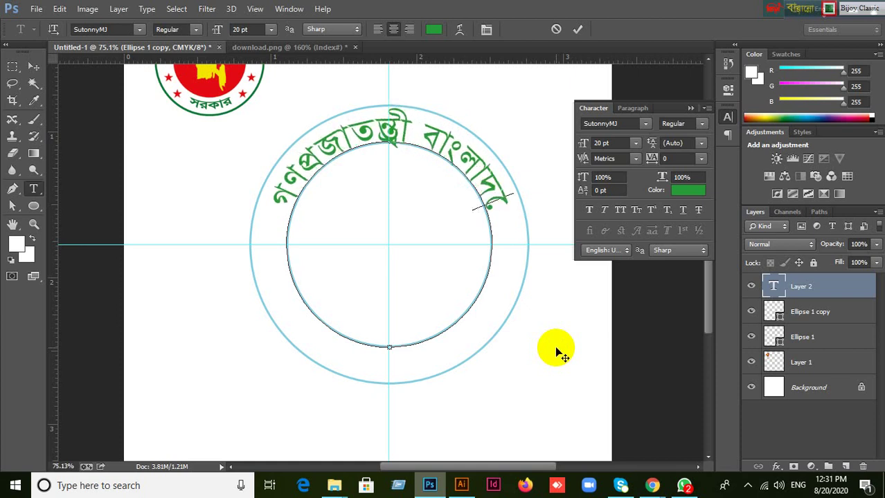
key("BackSpace")
type("দেশ")
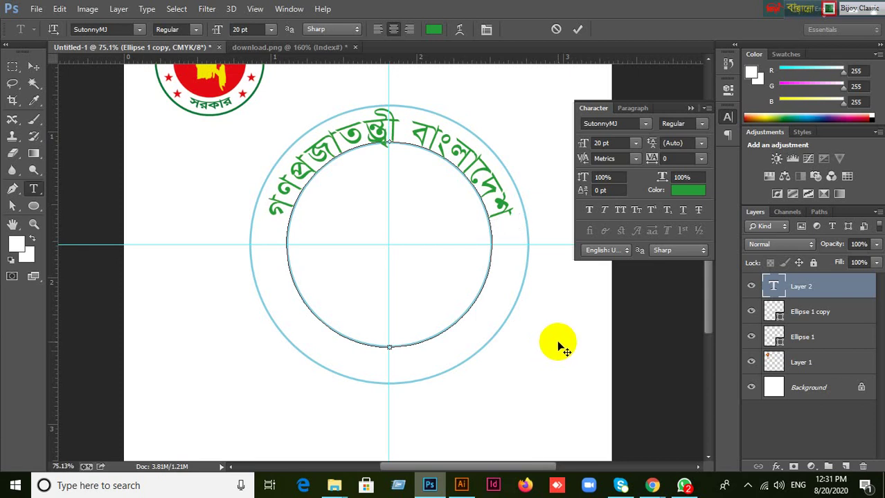
left_click(576, 30)
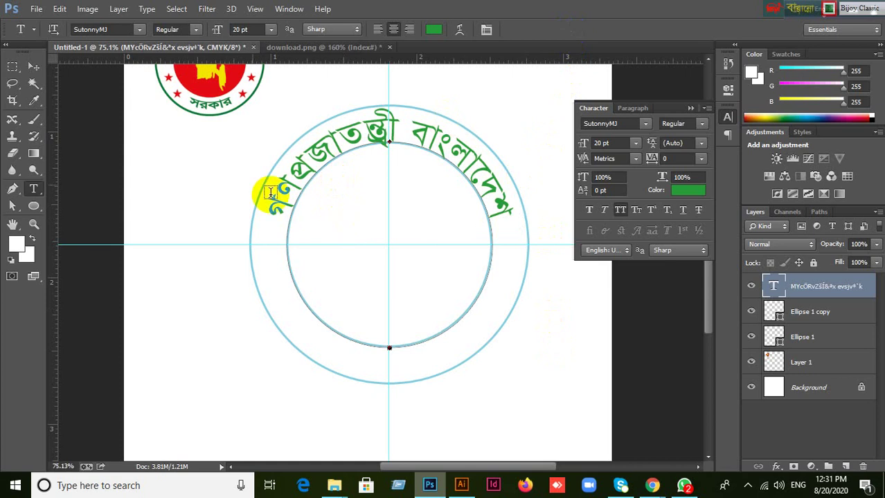
left_click(34, 67)
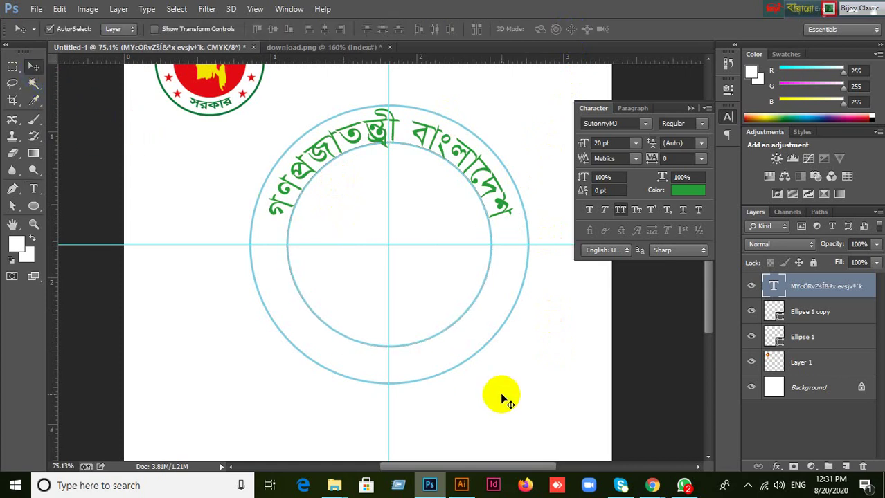
Duplicate the Ellipse 1 copy layer and enlarge the new copy to 132.46% around its centre.
left_click(821, 319)
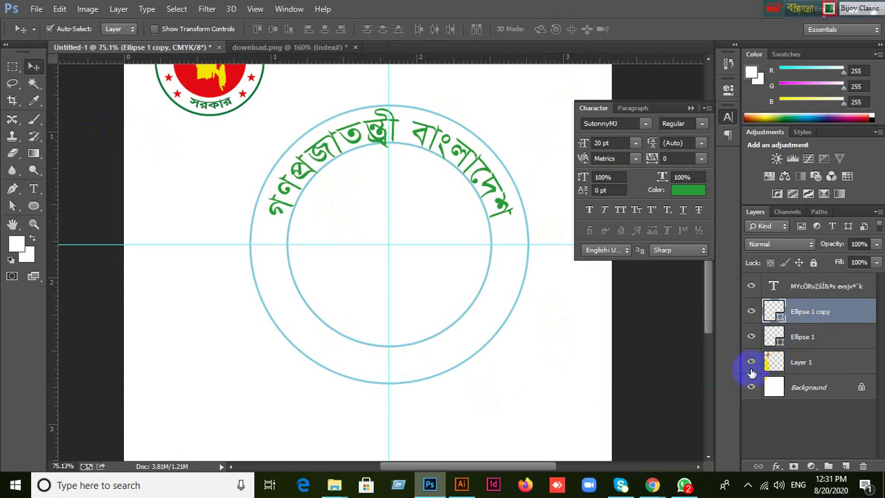
key("ctrl+t")
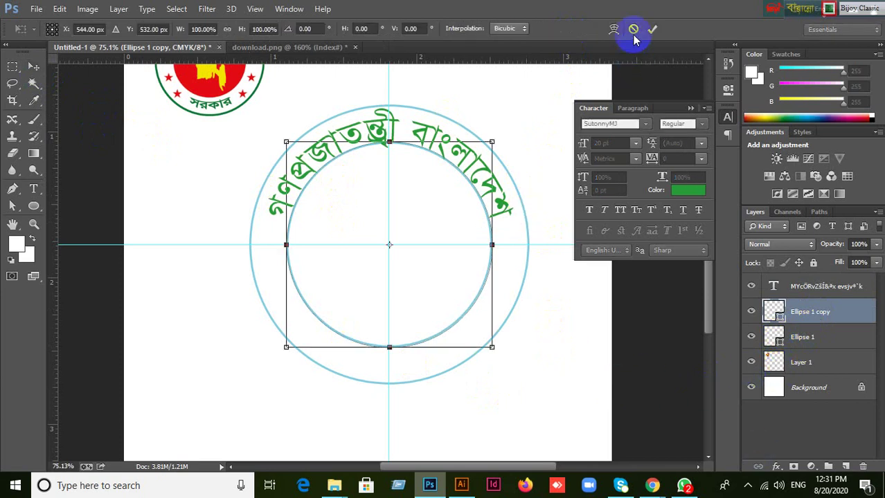
left_click(811, 324)
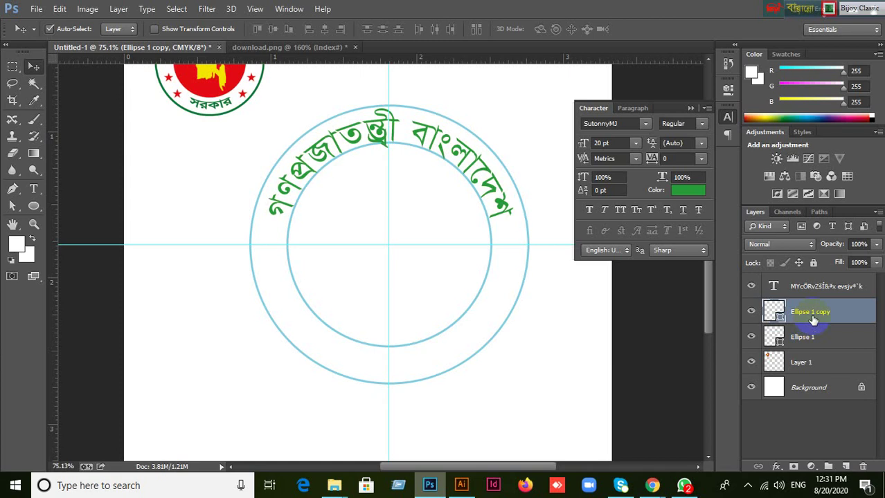
key("ctrl+j")
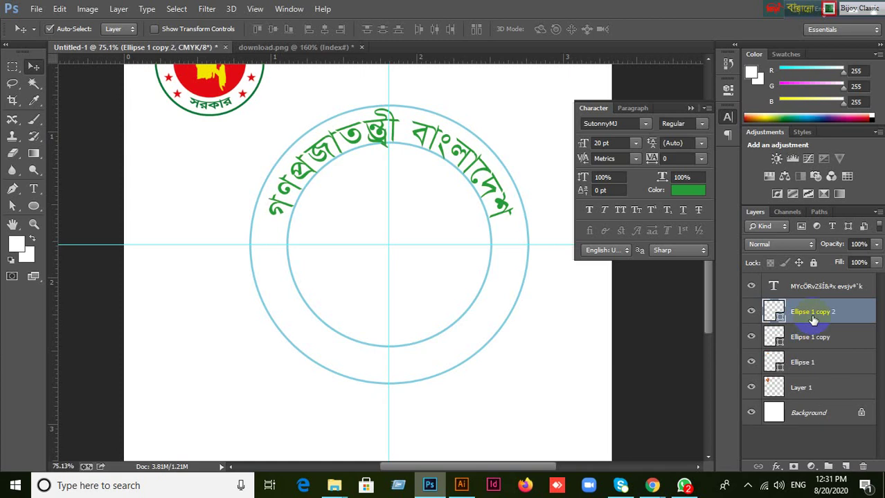
key("ctrl+t")
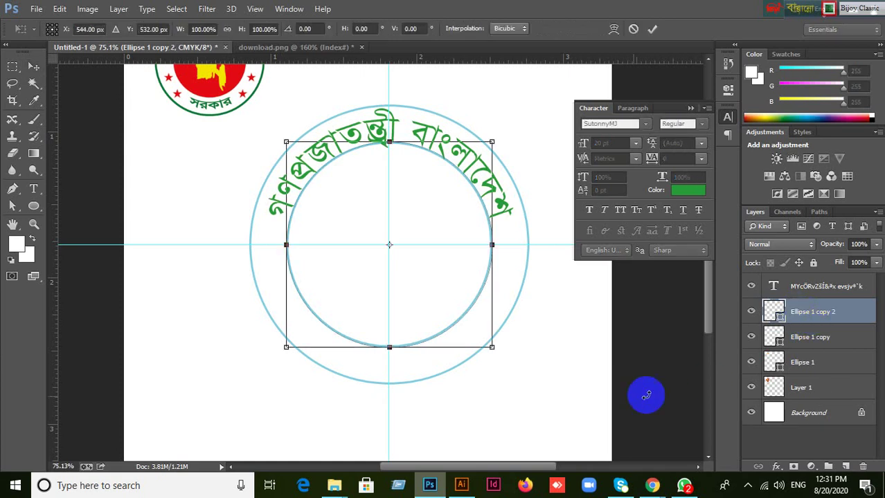
left_click_drag(492, 350, 539, 364)
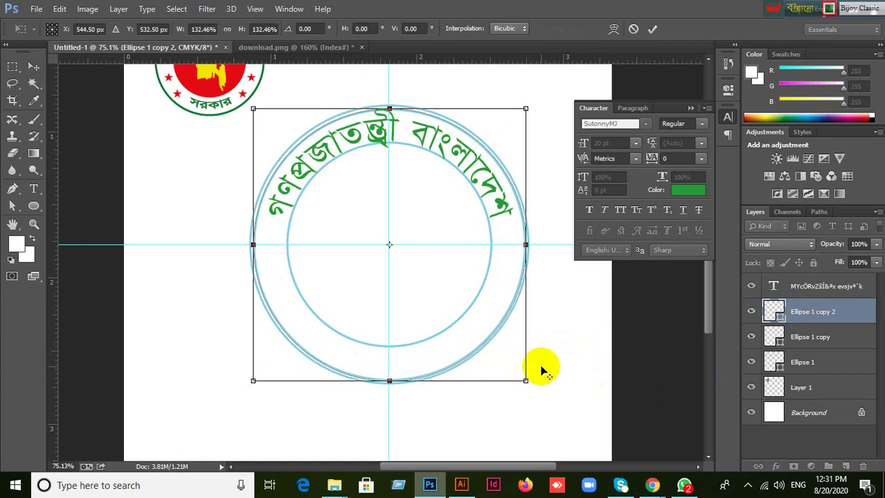
left_click(651, 28)
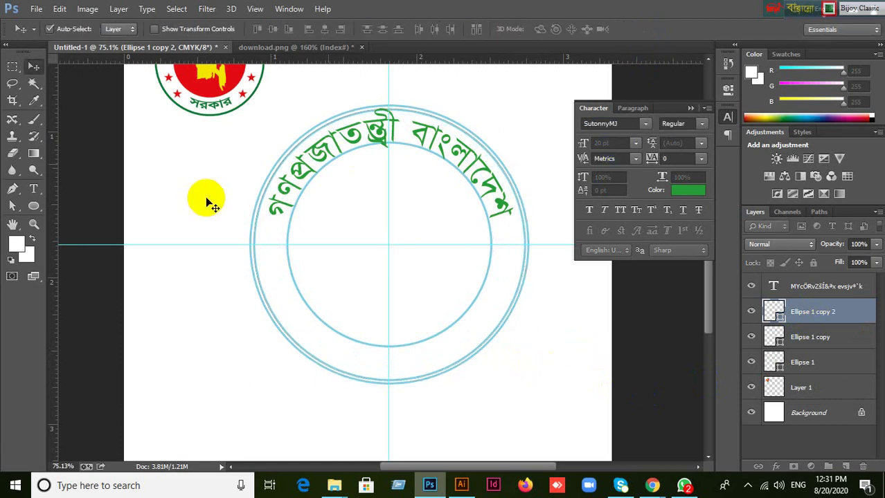
scroll(207, 198, "up", 3)
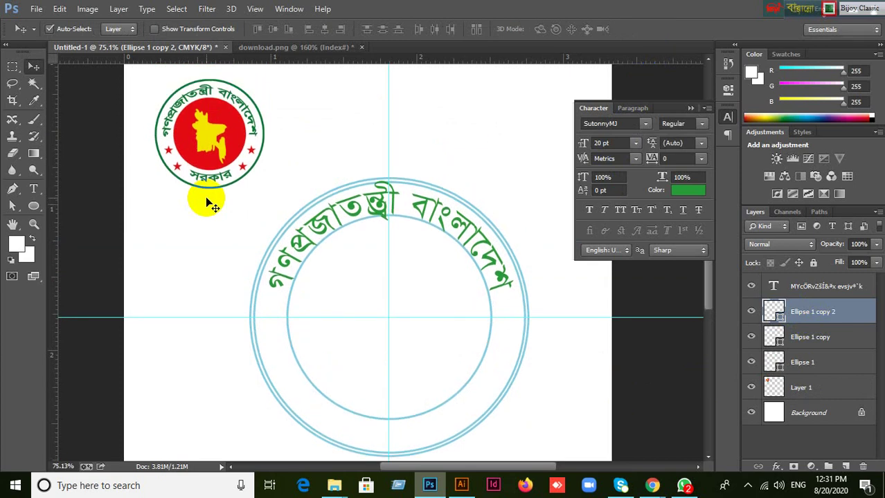
scroll(305, 288, "down", 1)
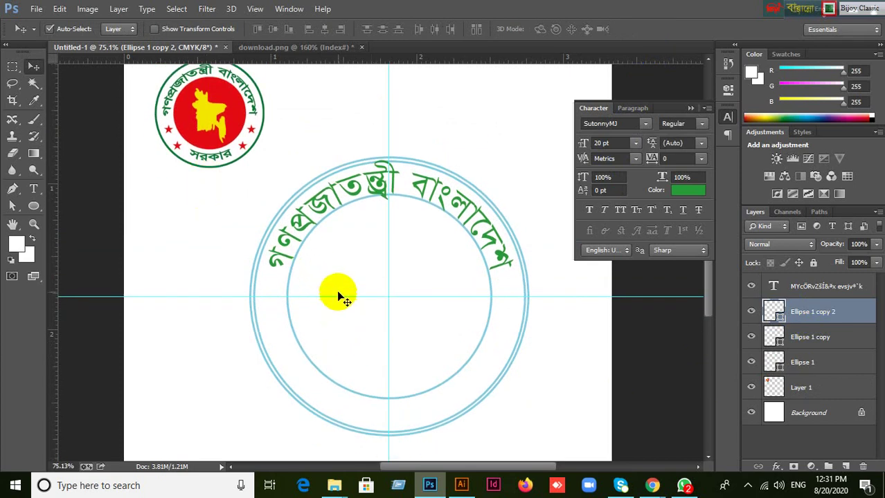
scroll(450, 393, "up", 1)
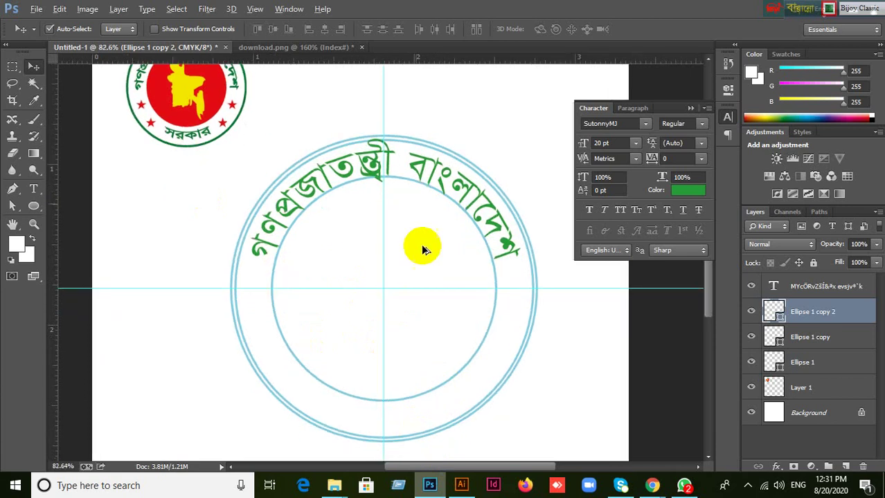
scroll(383, 122, "up", 3)
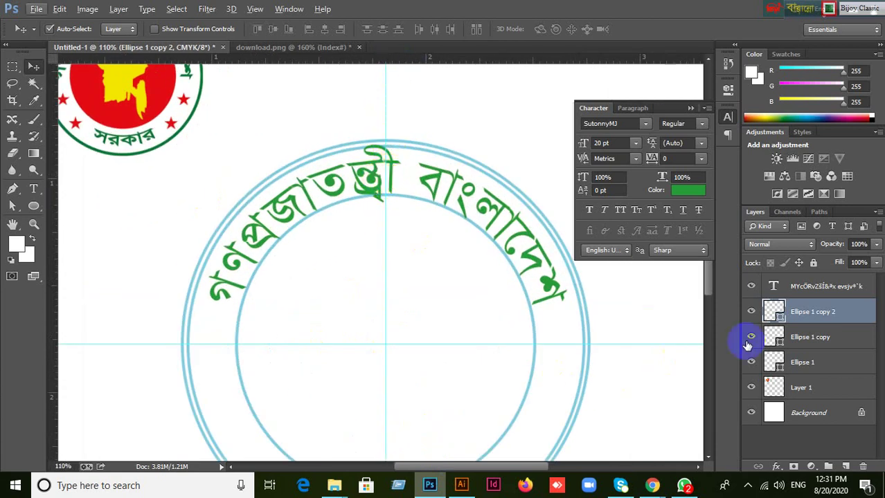
left_click(751, 312)
left_click(750, 312)
left_click(41, 191)
right_click(41, 191)
left_click(97, 184)
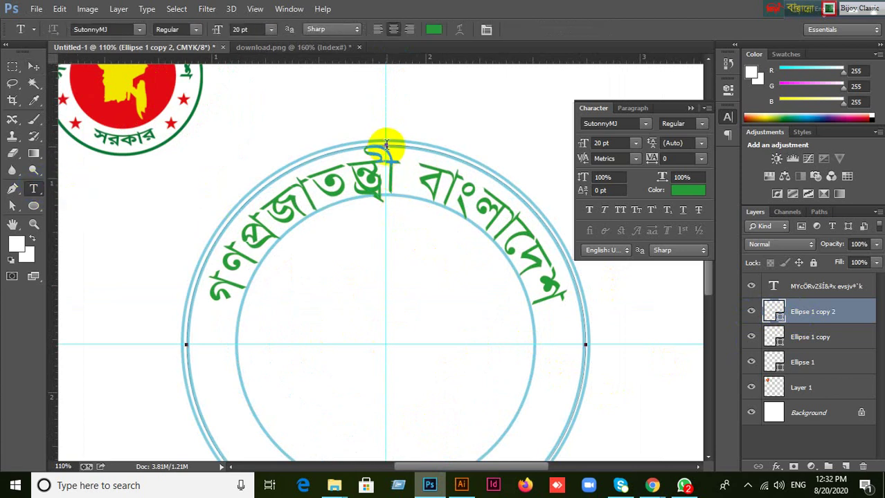
scroll(391, 187, "down", 5)
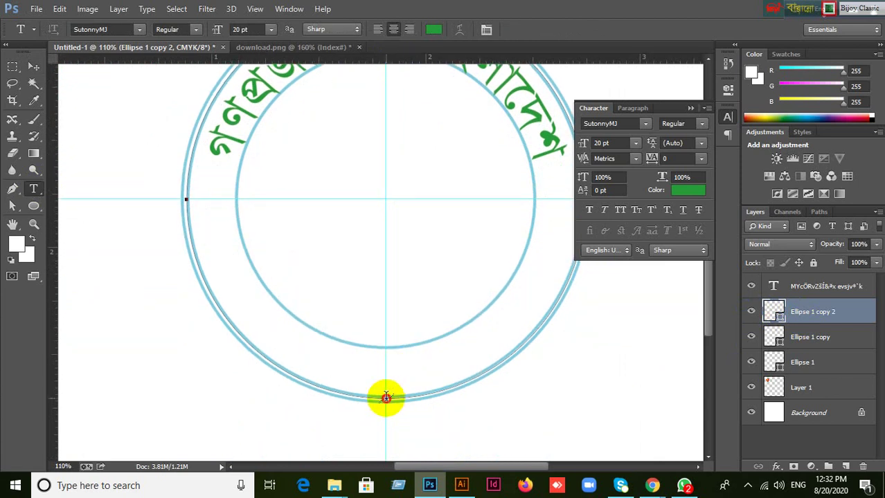
left_click(386, 397)
scroll(429, 367, "up", 3)
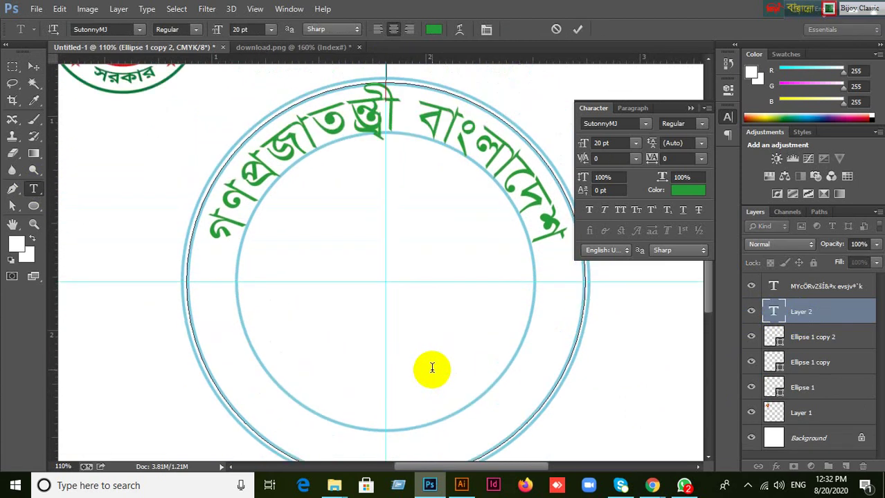
scroll(431, 367, "up", 1)
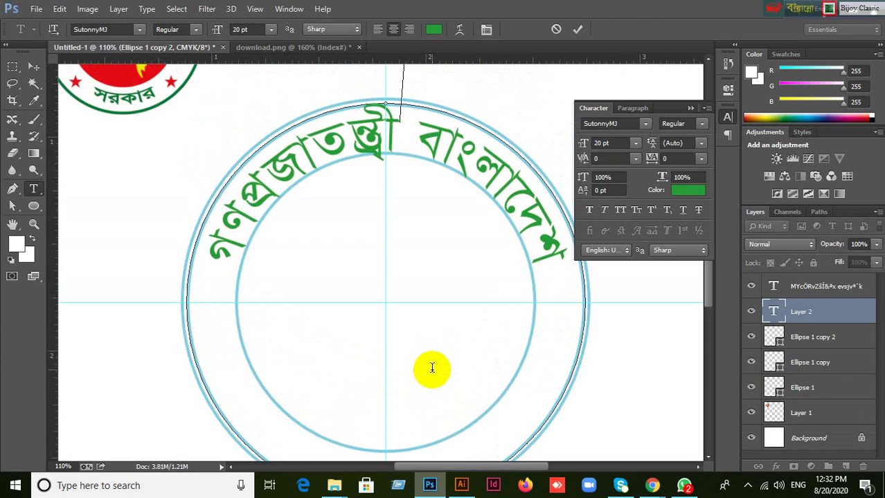
type("সরকার")
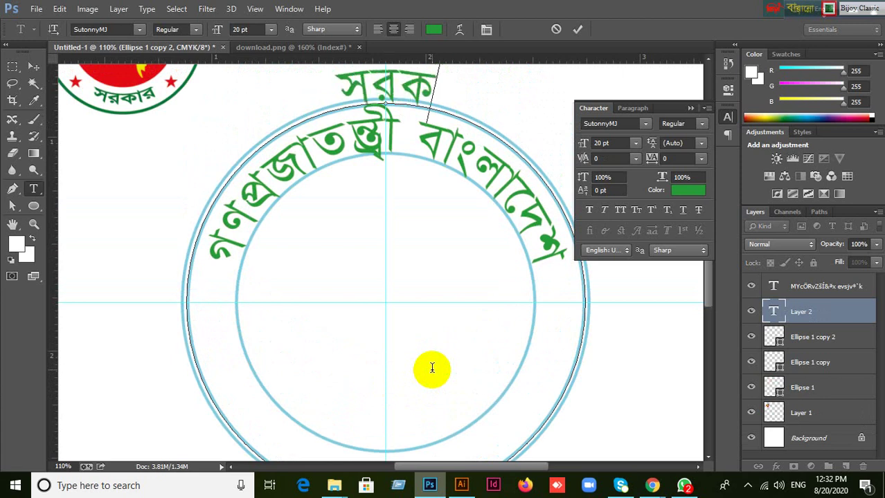
scroll(431, 367, "up", 1)
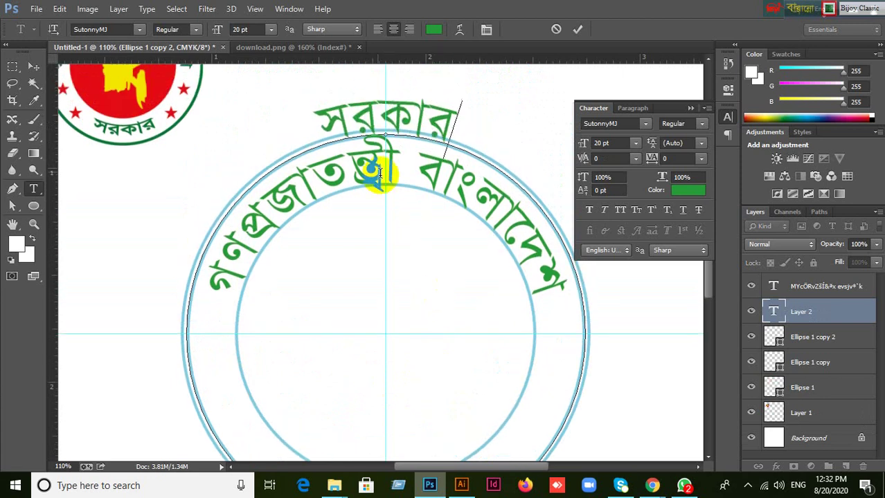
left_click_drag(399, 115, 384, 115)
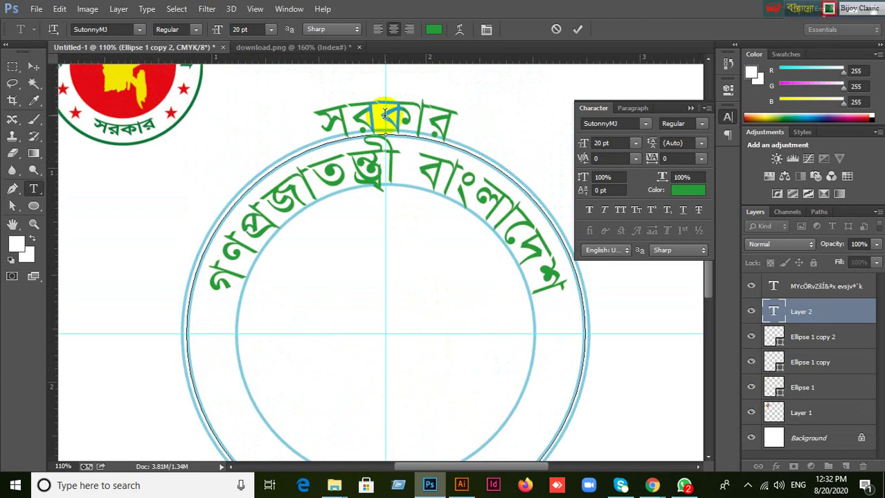
key("ctrl")
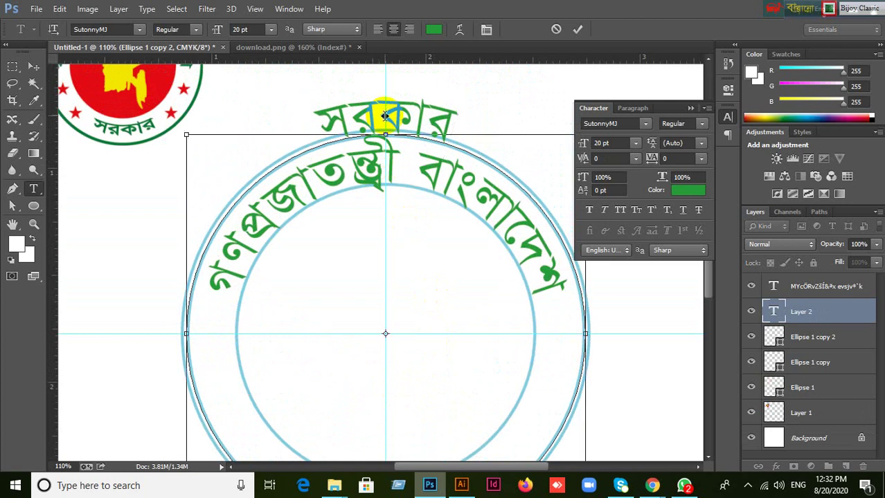
mouse_move(385, 115)
left_mouse_down()
mouse_move(387, 432)
mouse_move(377, 460)
mouse_move(411, 427)
left_mouse_up()
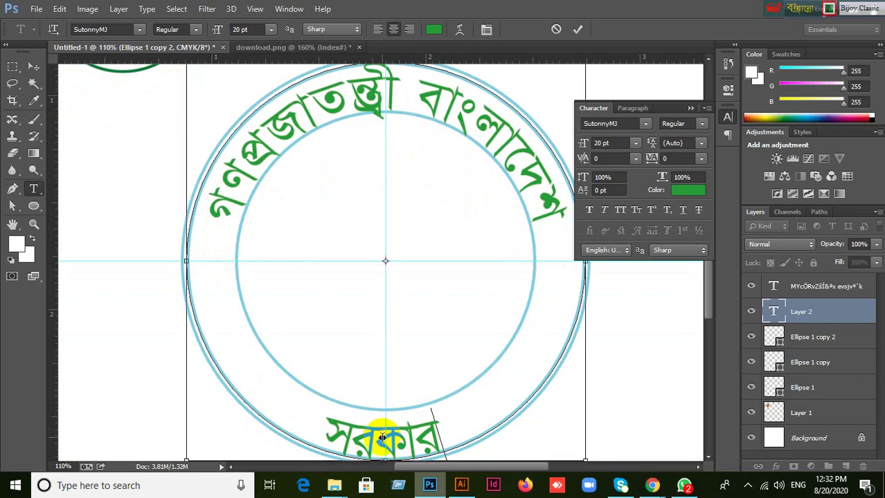
key("ctrl+z")
key("ctrl+minus")
key("ctrl+minus")
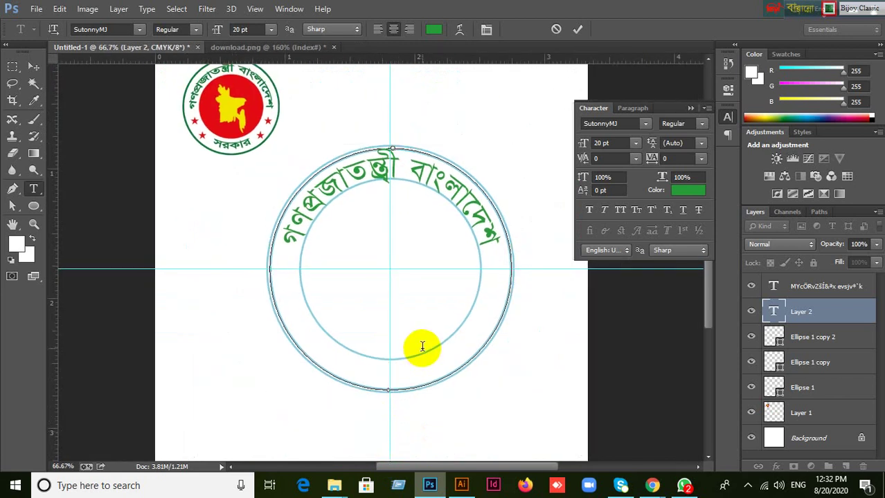
key("ctrl")
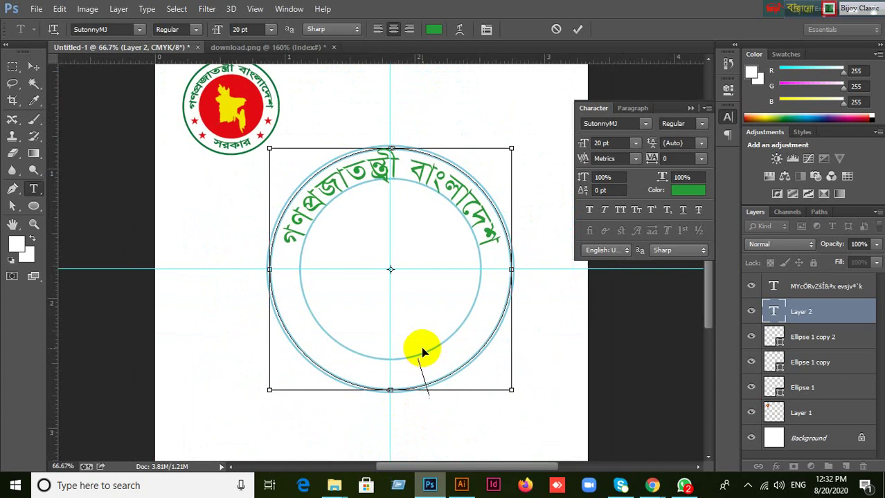
key("ctrl+v")
key("ctrl")
left_click(579, 30)
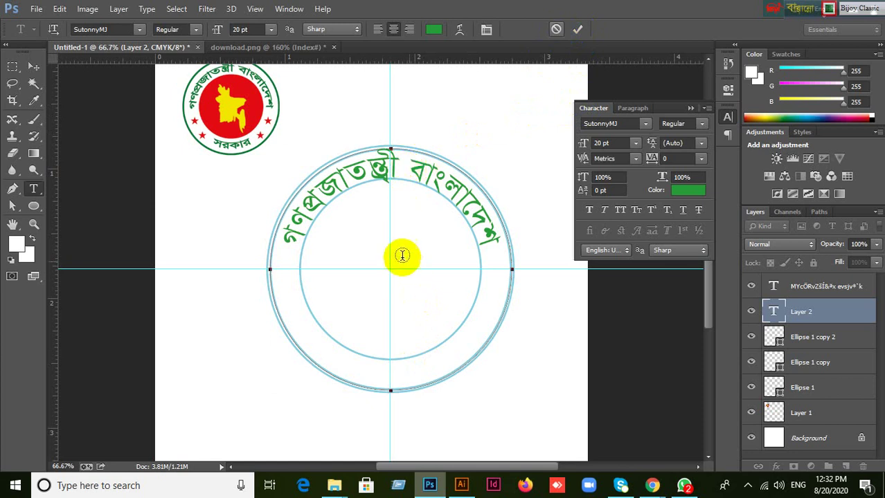
scroll(355, 240, "up", 2)
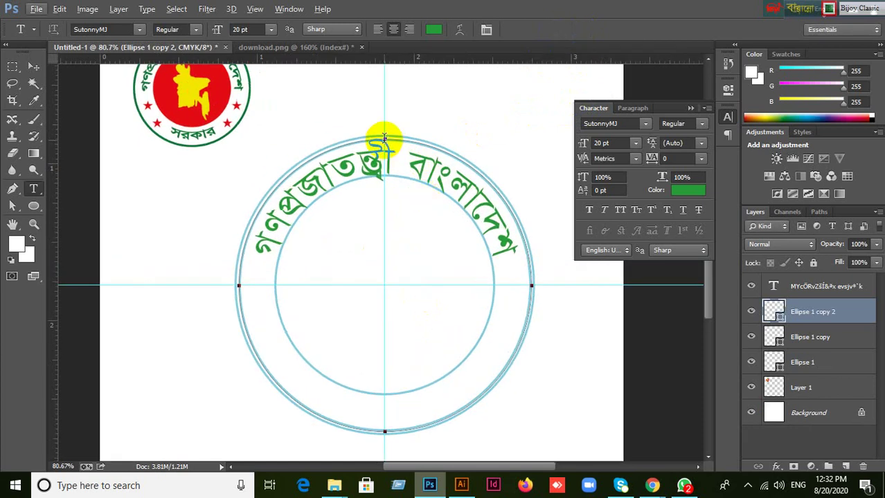
Select the Ellipse 1 copy 2 layer and toggle its visibility to compare the rings.
scroll(367, 221, "down", 1)
left_click(33, 66)
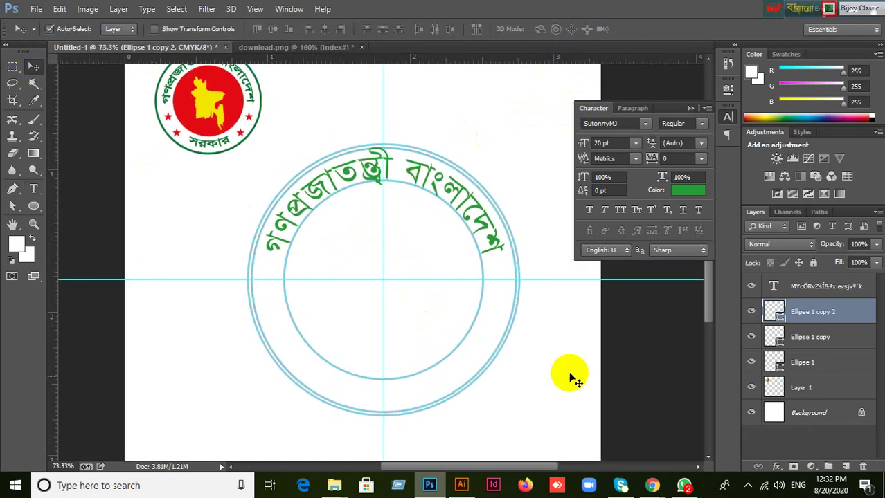
left_click(485, 379)
left_click(764, 310)
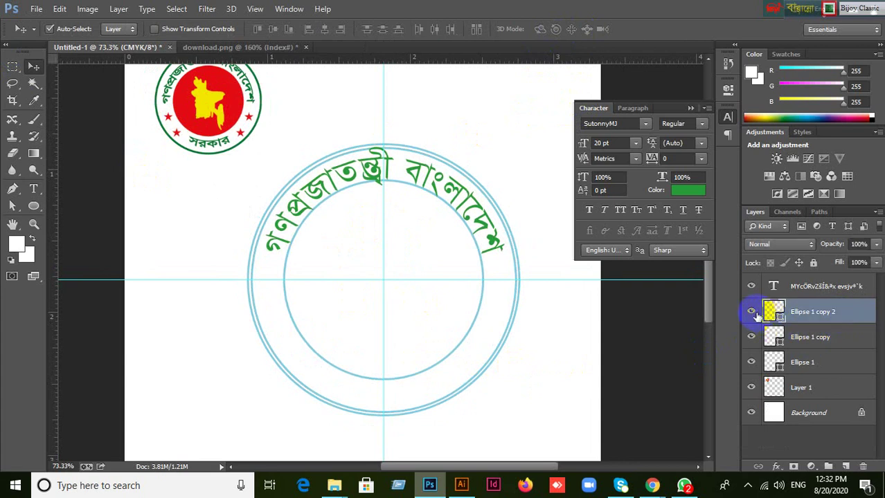
left_click(751, 312)
left_click(751, 312)
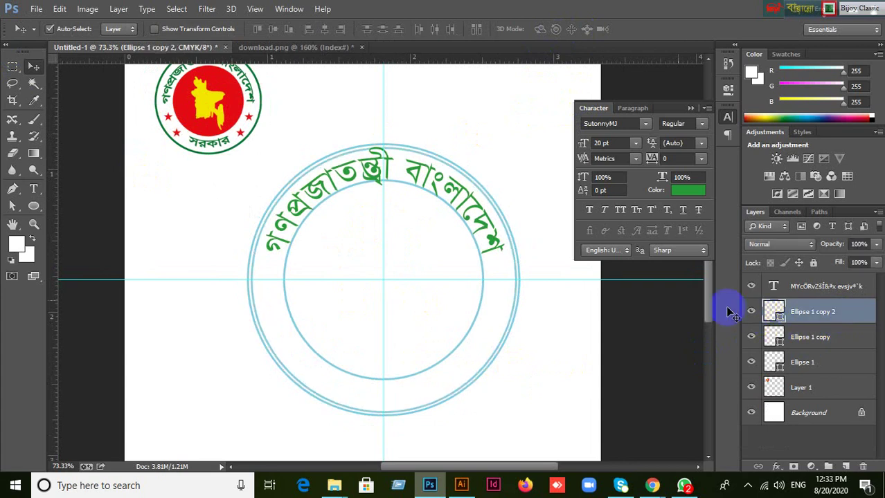
Type 'সরকার' on the enlarged ring's path, drag it to the bottom, and commit.
left_click(39, 196)
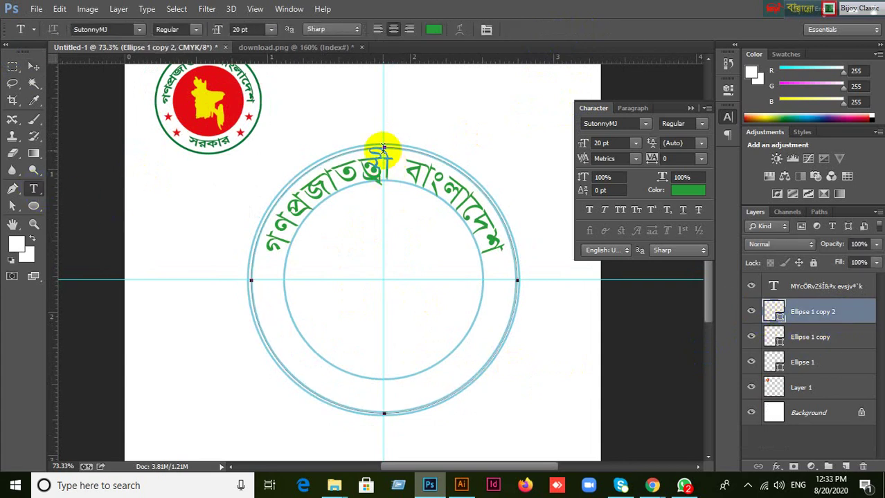
left_click(384, 411)
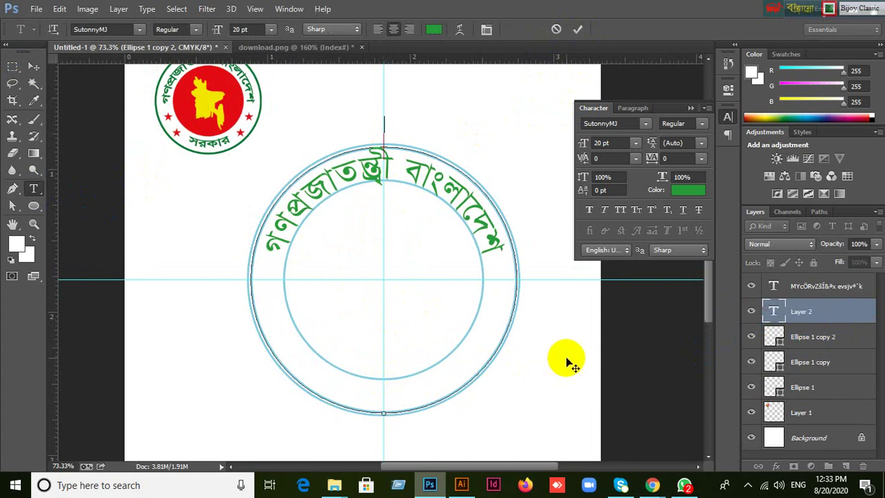
type("সরকার")
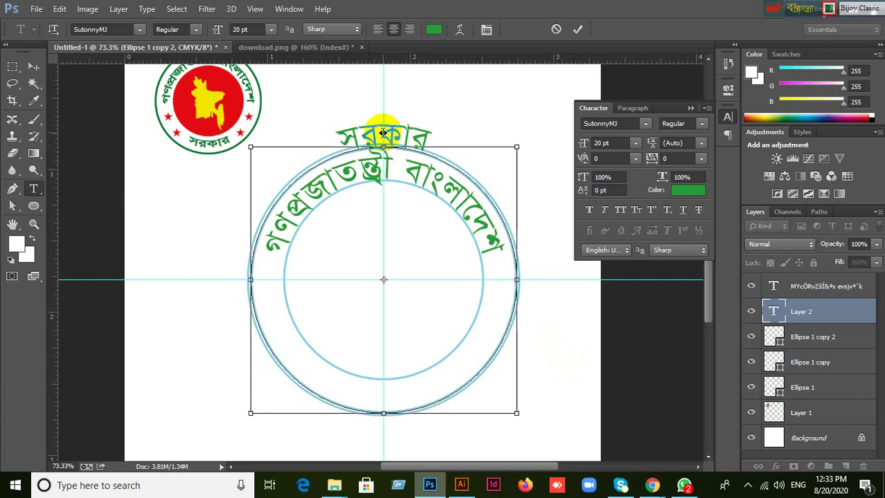
left_click_drag(376, 142, 381, 371)
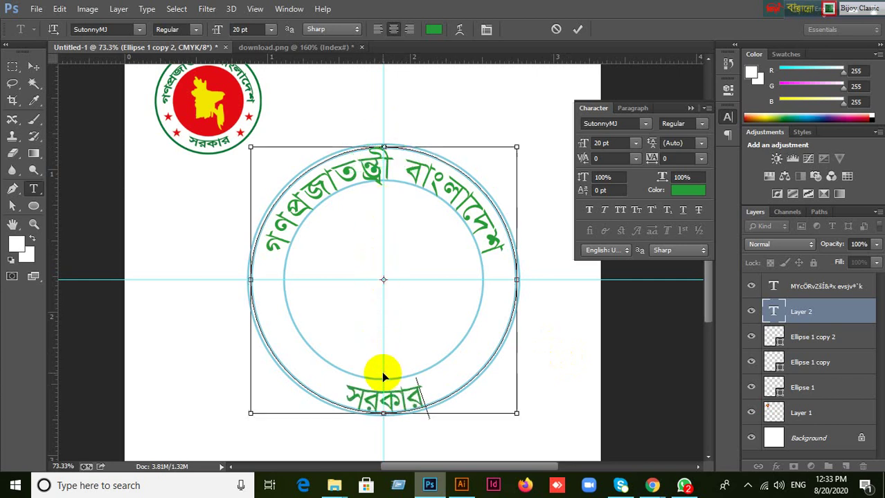
left_click(576, 30)
left_click(33, 66)
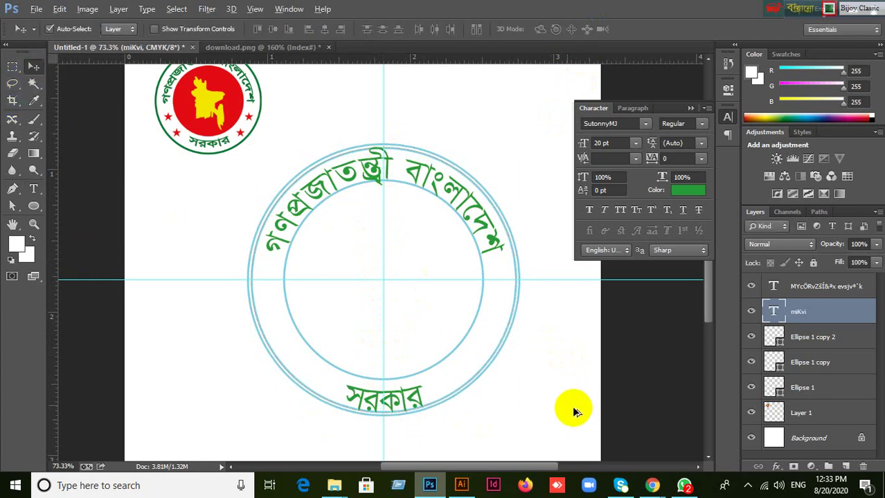
Delete the duplicate outer and inner rings, then enlarge Ellipse 1 to 104.53%.
scroll(541, 401, "up", 1)
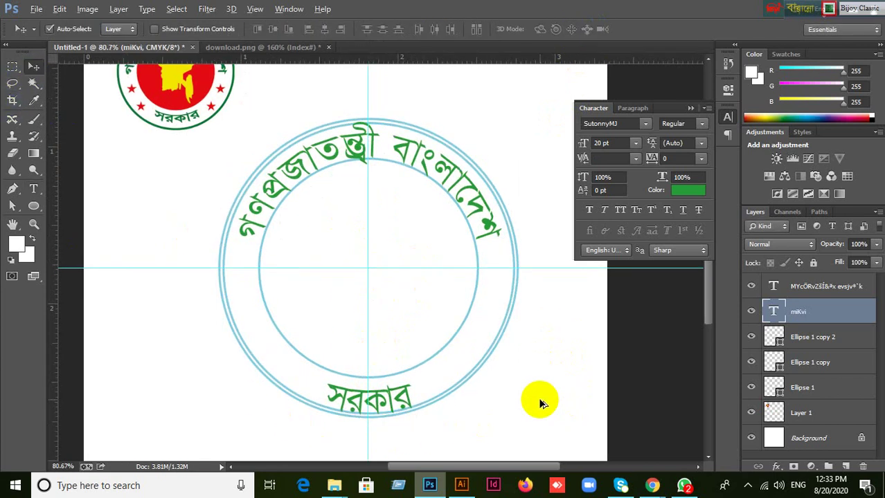
left_click(436, 356)
key("Delete")
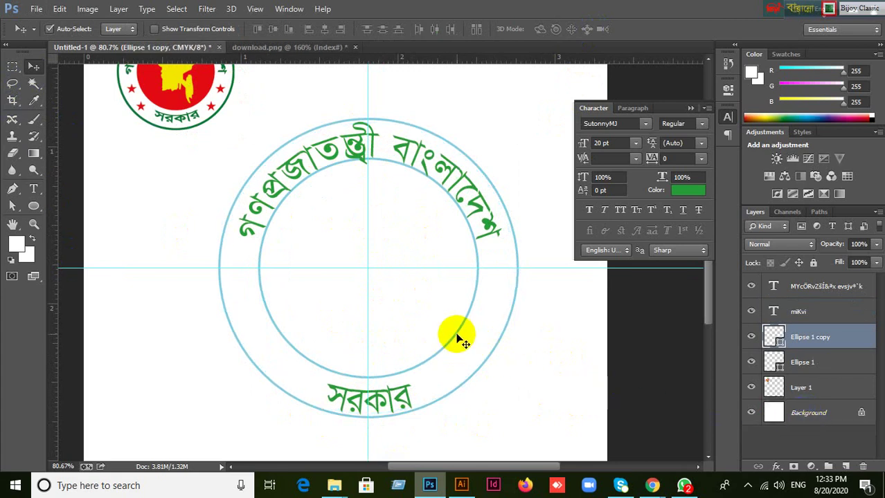
key("Delete")
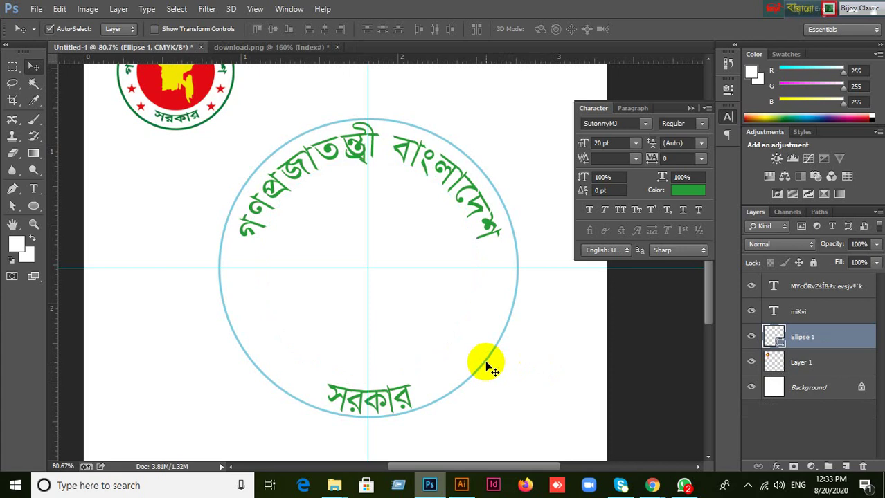
key("ctrl+t")
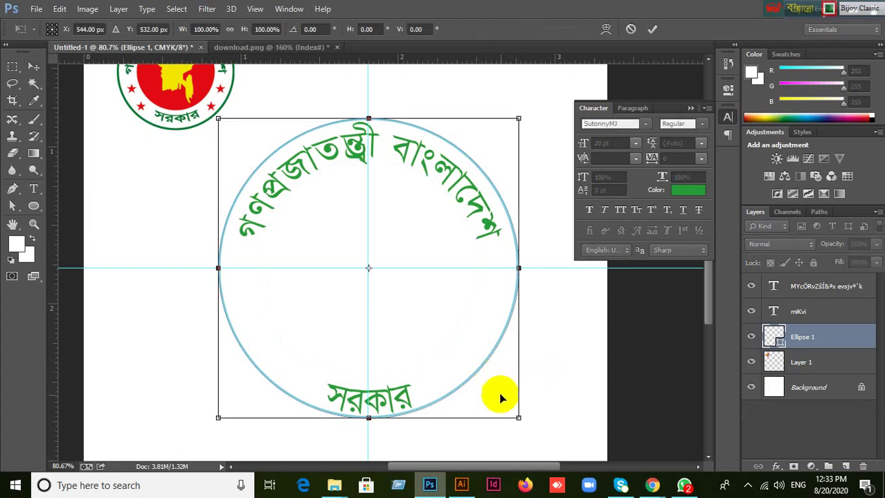
mouse_move(518, 417)
left_mouse_down()
mouse_move(537, 436)
mouse_move(524, 424)
left_mouse_up()
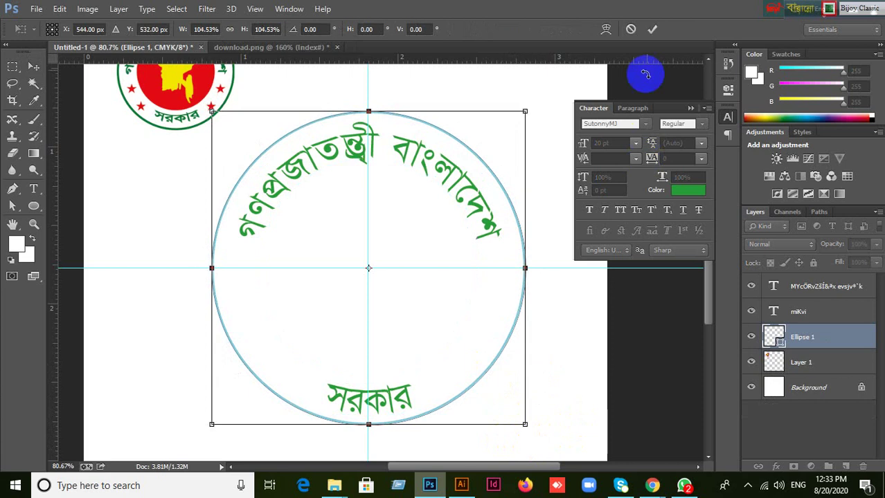
left_click(652, 29)
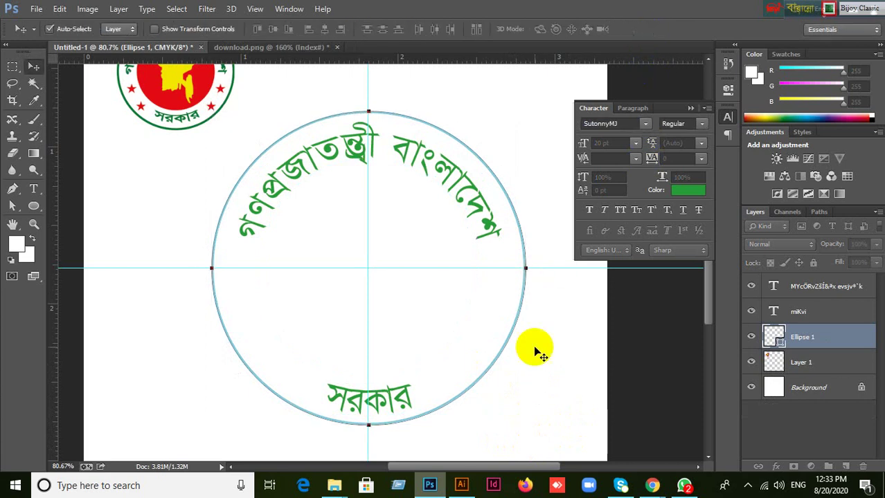
left_click(486, 220)
left_click(599, 143)
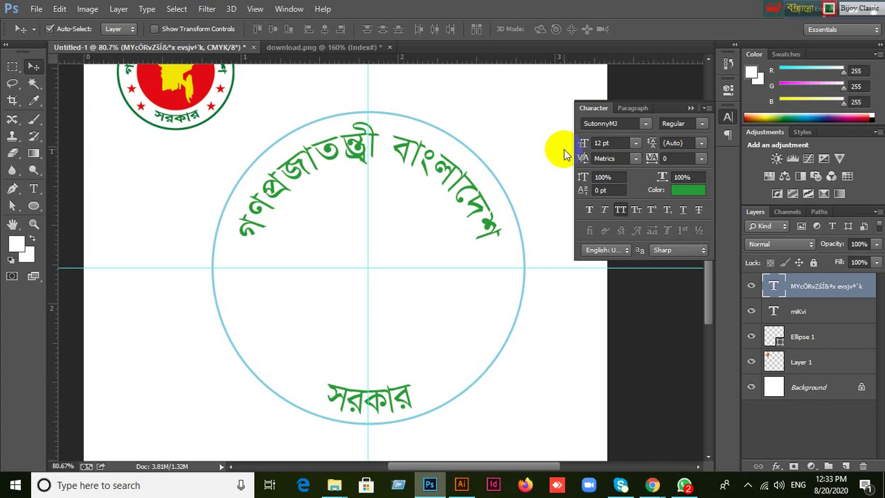
left_click(682, 159)
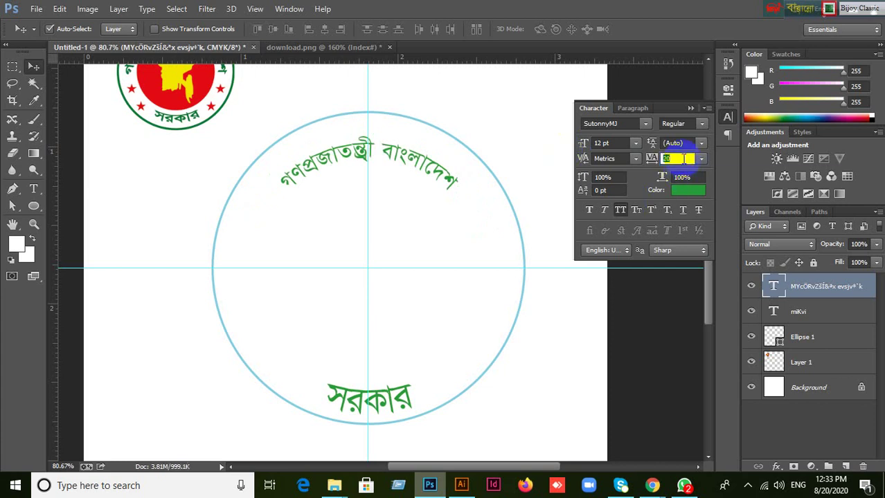
type("120")
key("Return")
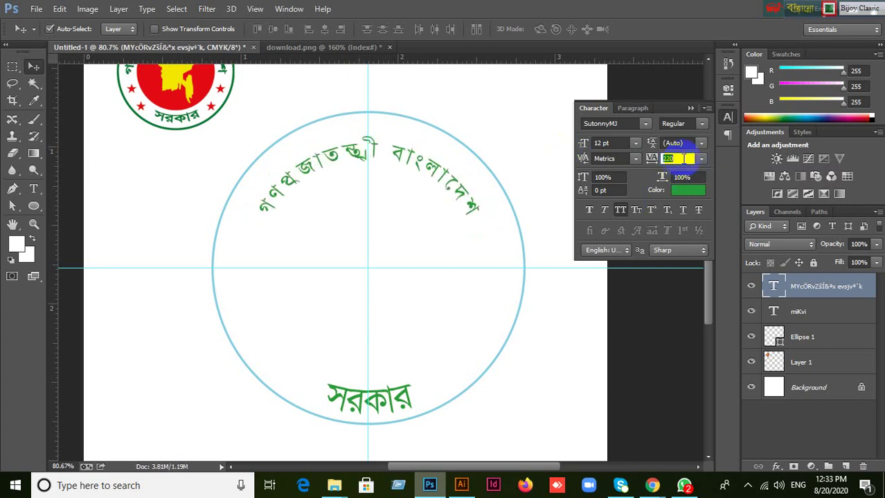
key("Return")
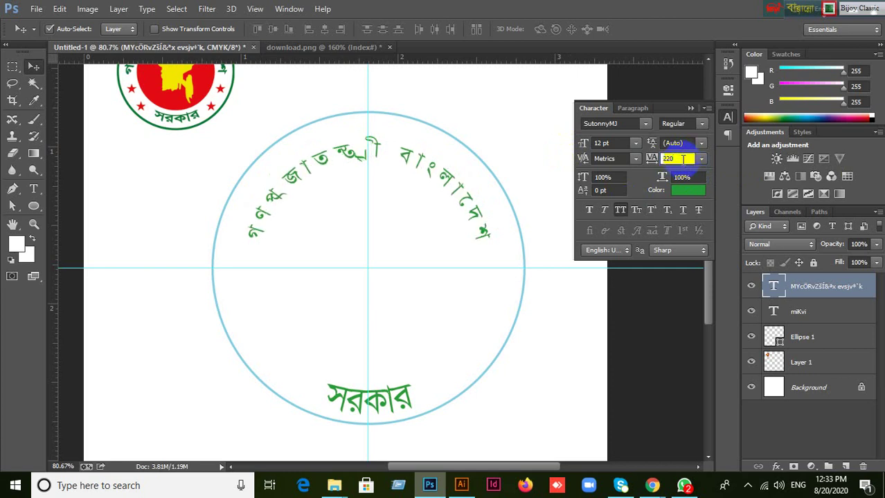
left_click(700, 160)
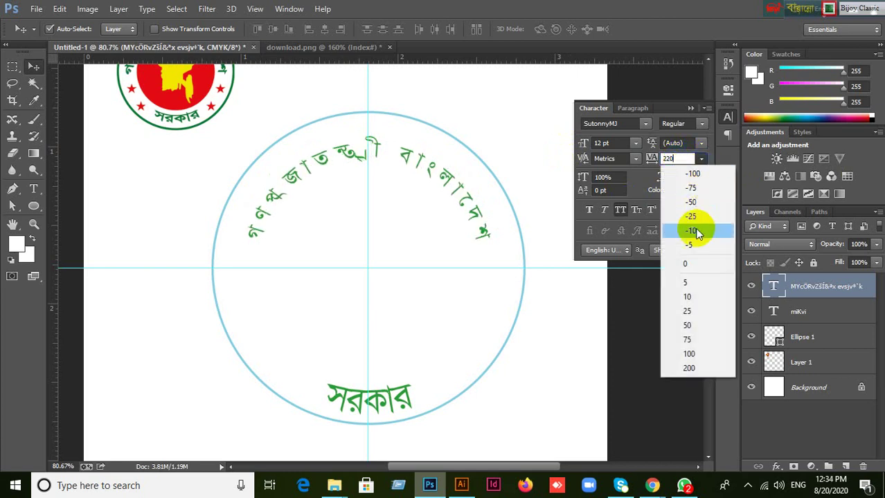
left_click(688, 267)
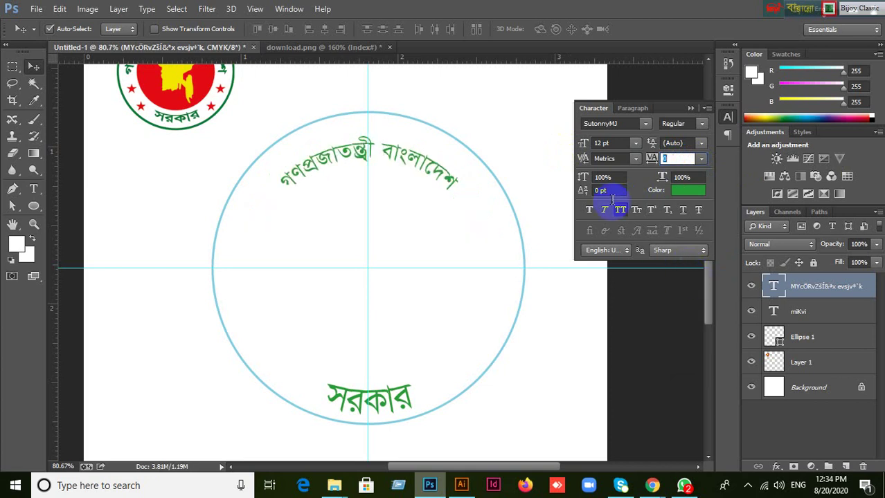
left_click(612, 143)
type("20")
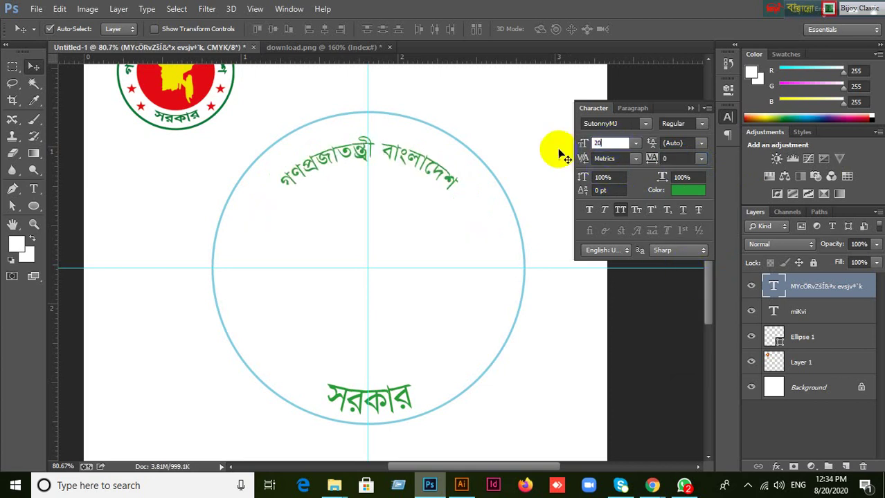
key("Return")
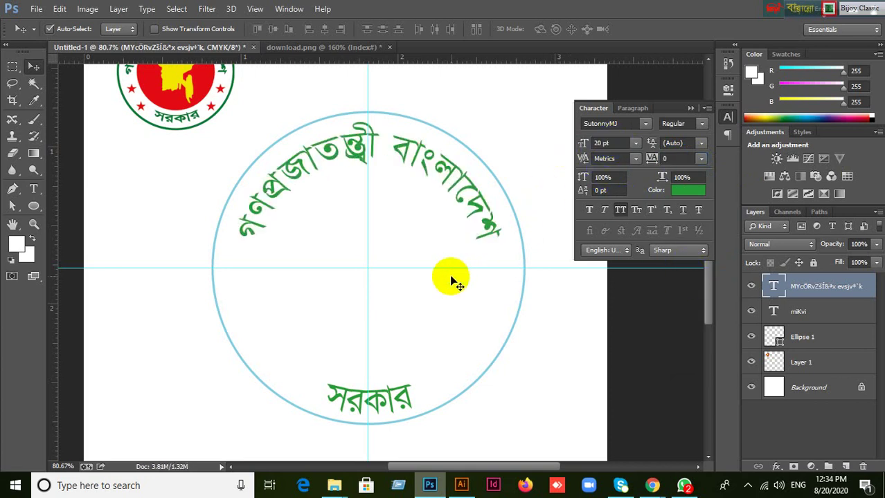
left_click(494, 357)
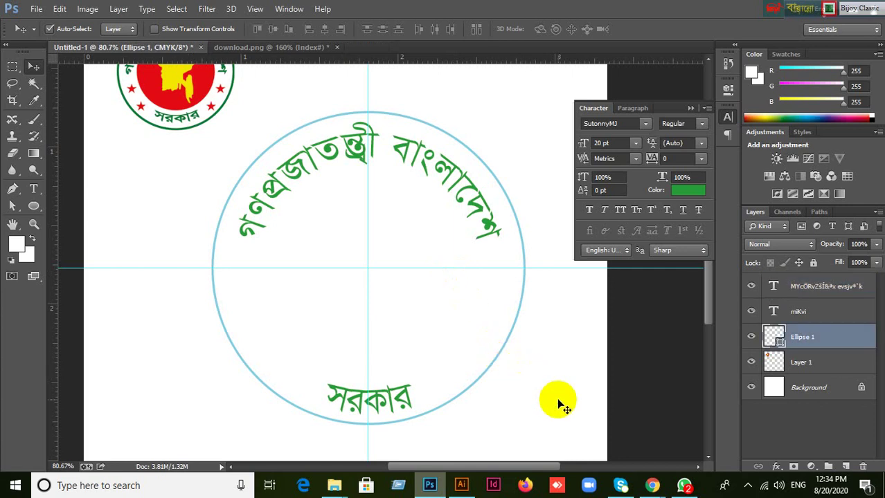
Duplicate Ellipse 1 and shrink the copy to about 63% around the shared centre.
key("ctrl+j")
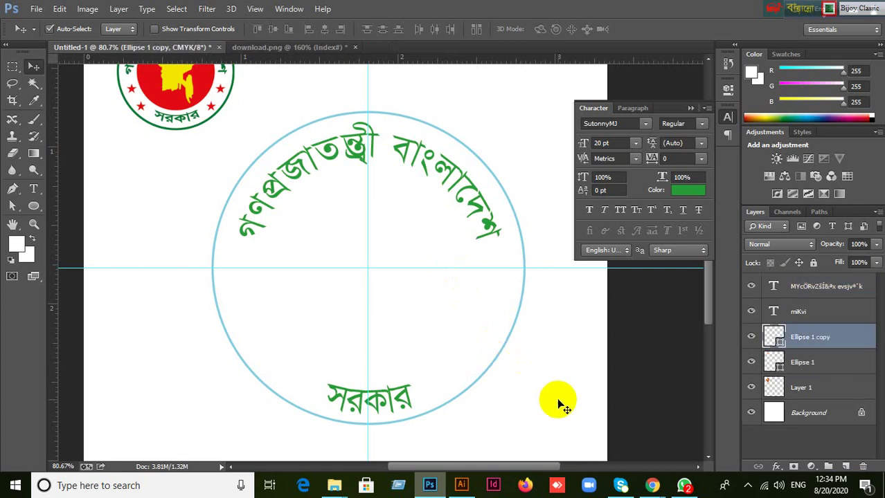
key("ctrl+t")
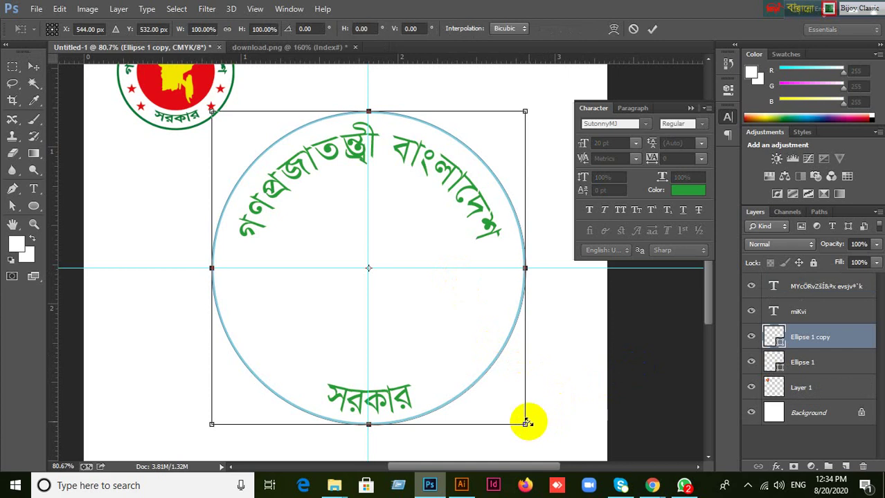
left_click_drag(525, 426, 469, 364)
left_click(652, 28)
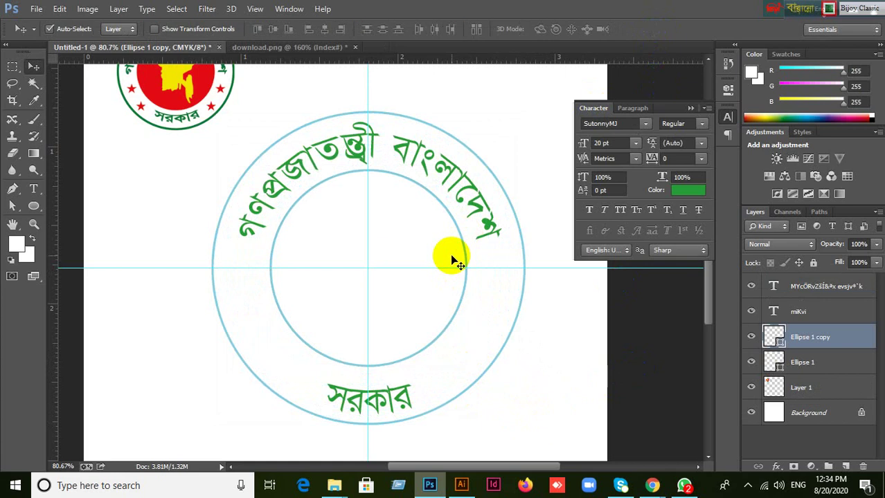
left_click(751, 337)
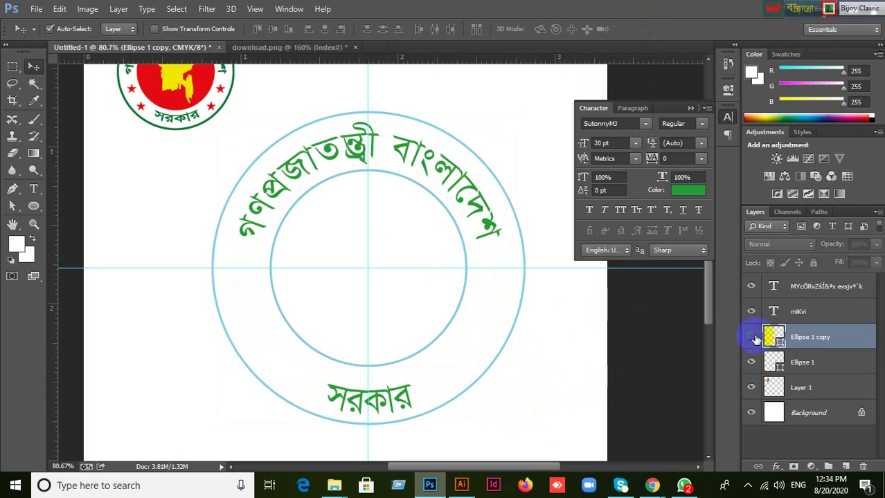
left_click(751, 337)
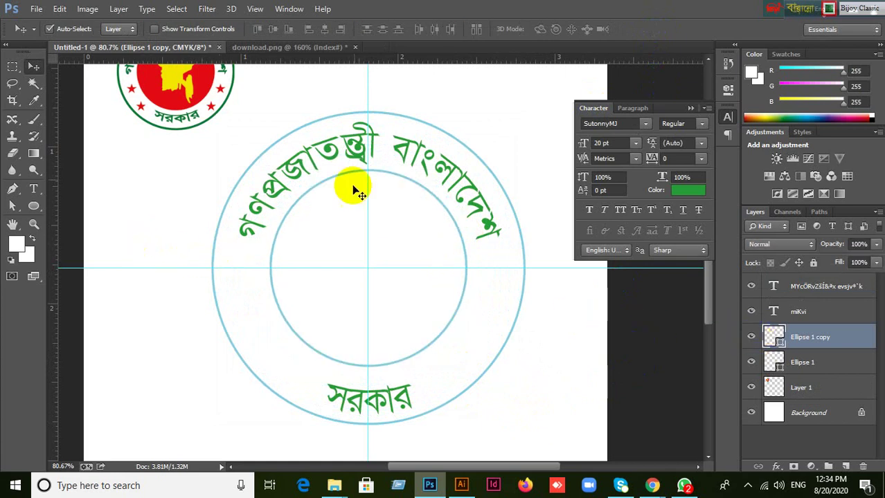
Give the Ellipse 1 copy circle no stroke and a solid red fill.
left_click(35, 207)
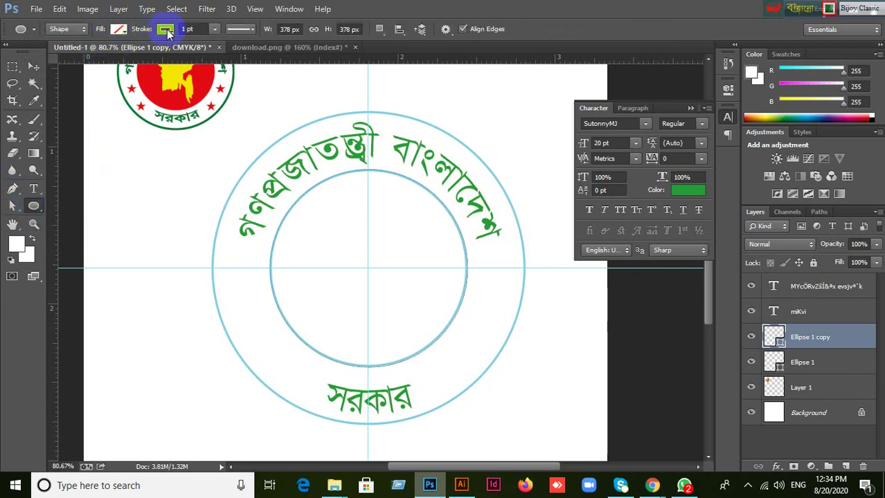
left_click(171, 29)
left_click(111, 55)
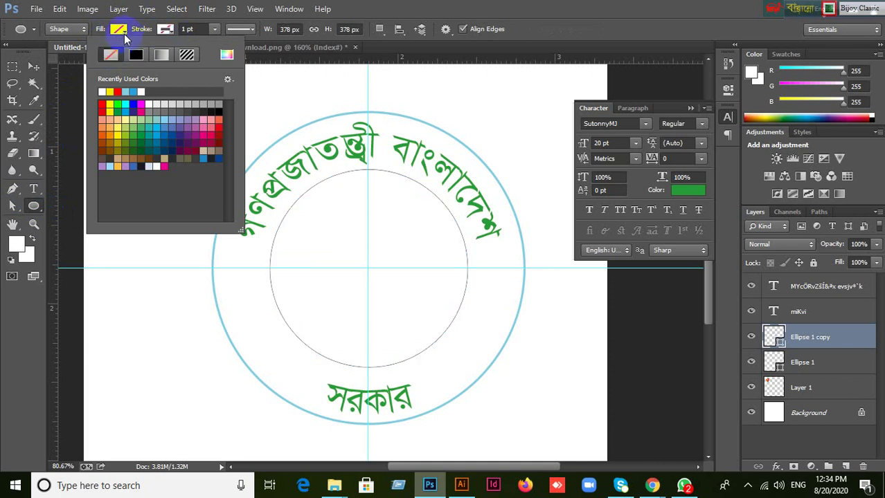
left_click(124, 34)
left_click(124, 33)
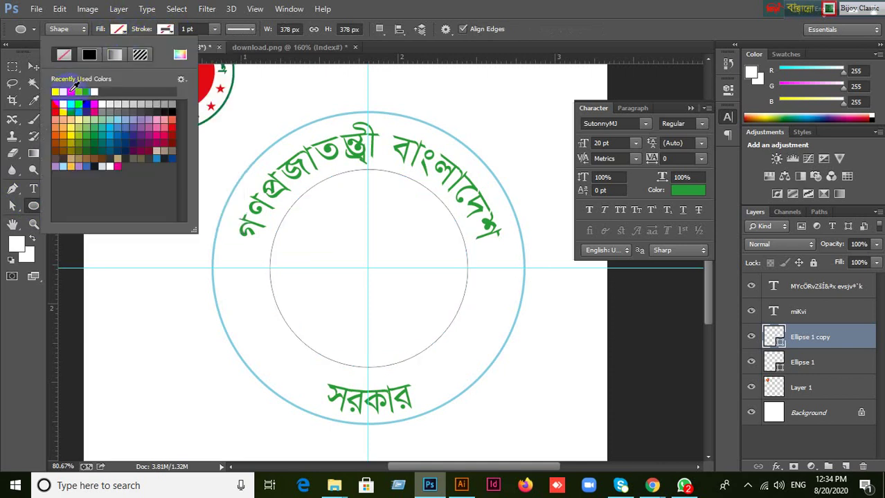
left_click(71, 92)
left_click(533, 30)
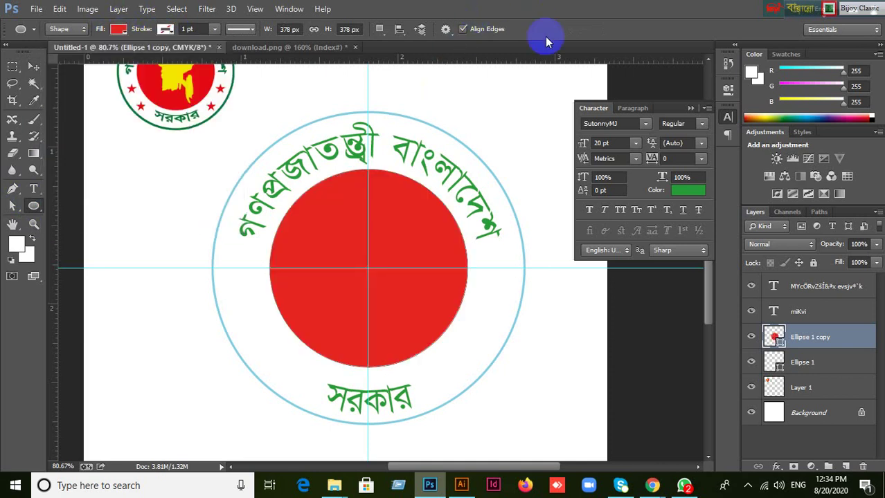
left_click(33, 66)
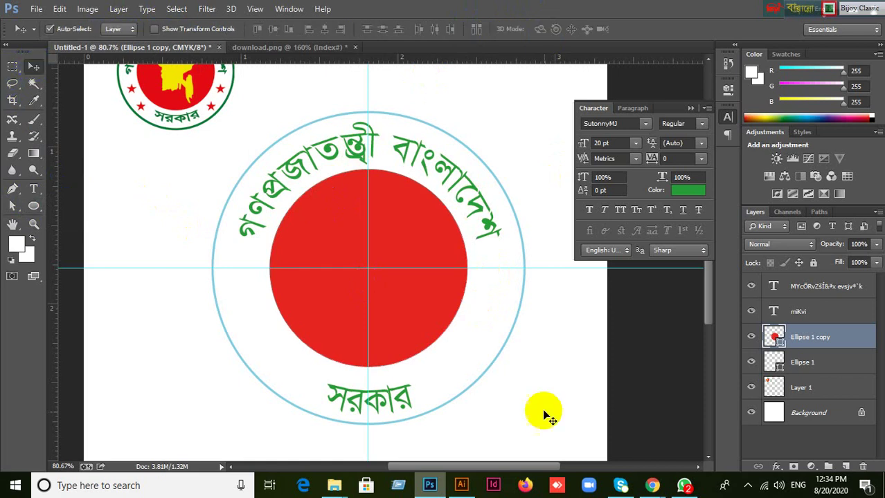
left_click(484, 377)
left_click(419, 308)
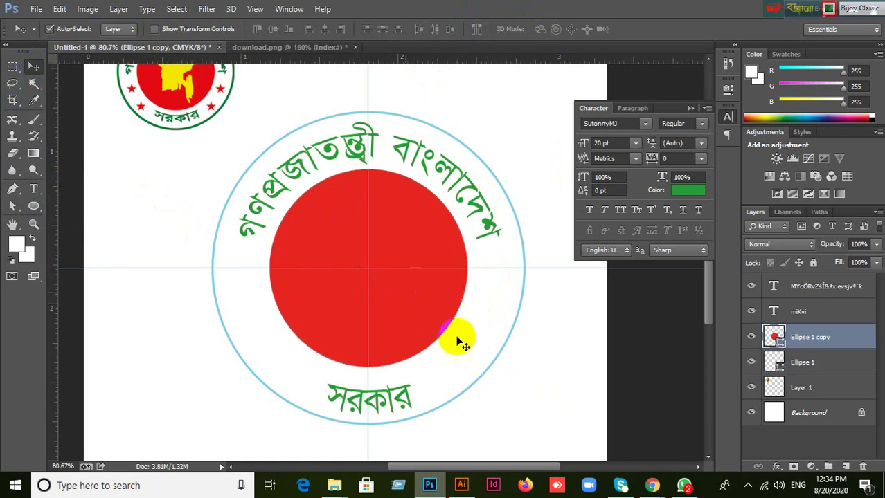
Paste the black Bangladesh map onto a new layer and place it inside the red circle.
left_click(294, 49)
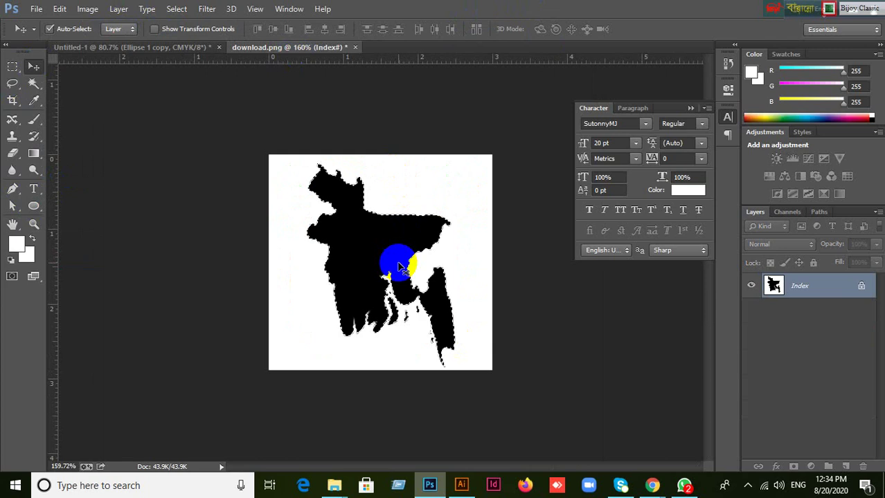
left_click(157, 47)
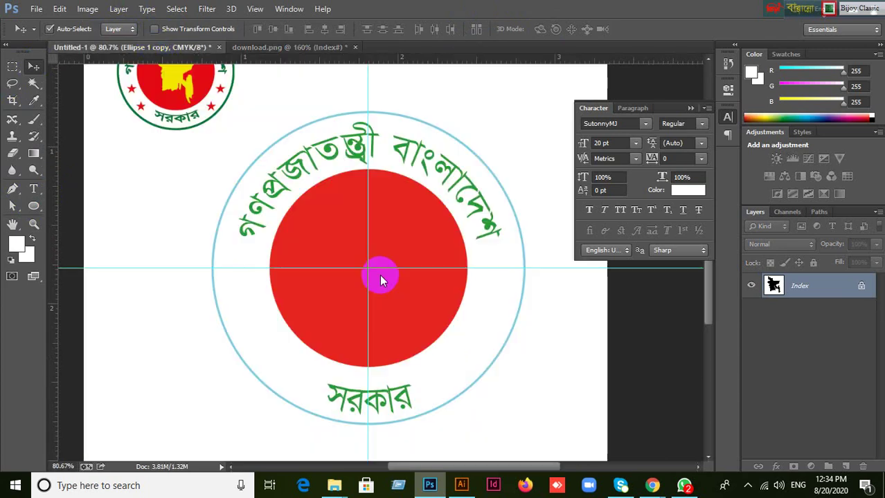
key("ctrl+shift+alt+n")
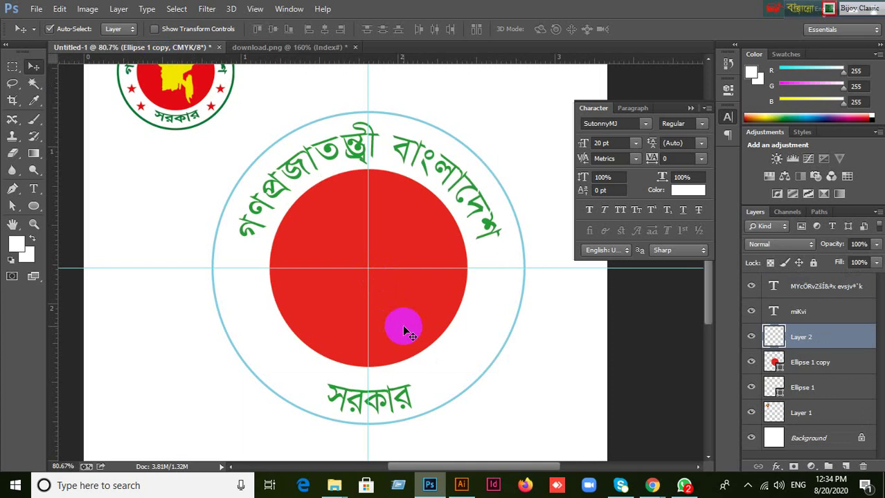
key("ctrl+v")
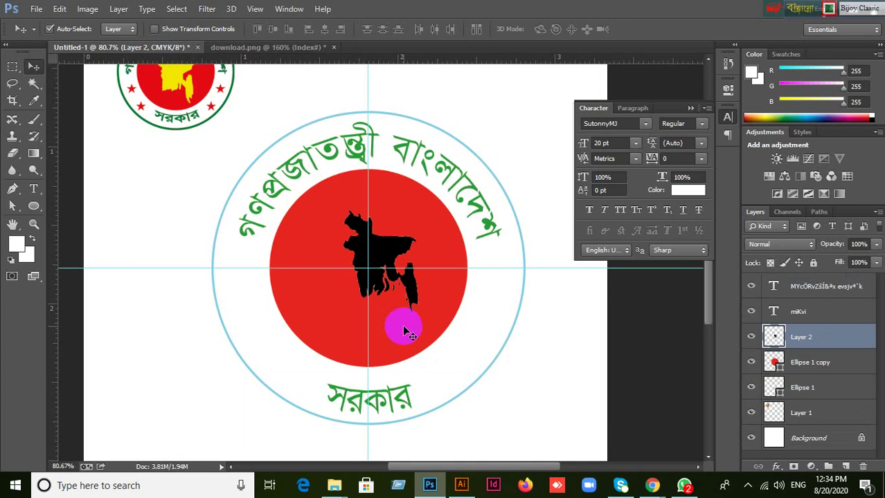
left_click_drag(404, 329, 416, 211)
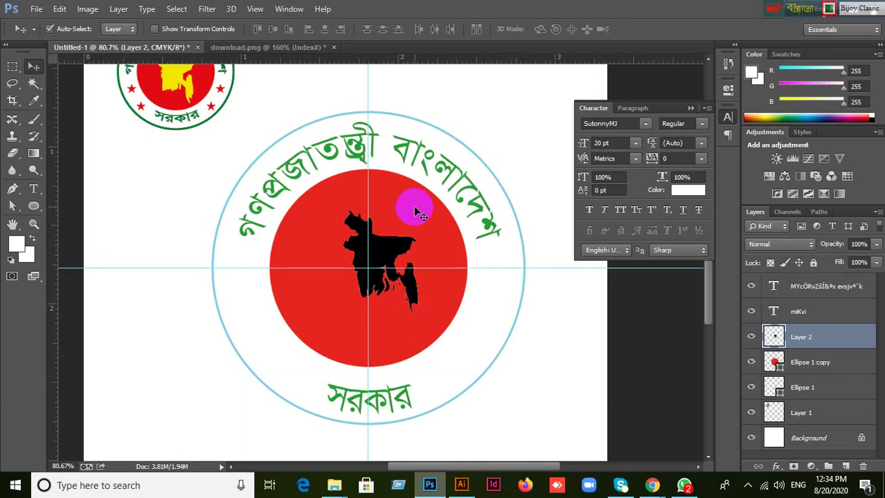
Align the map horizontally with the curved text, undoing the unwanted vertical alignment.
left_click(415, 207, "shift")
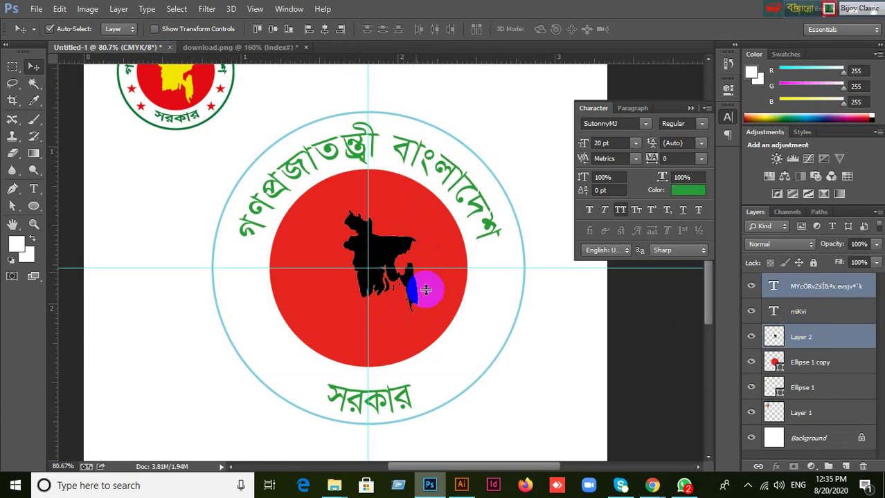
left_click(775, 337, "ctrl")
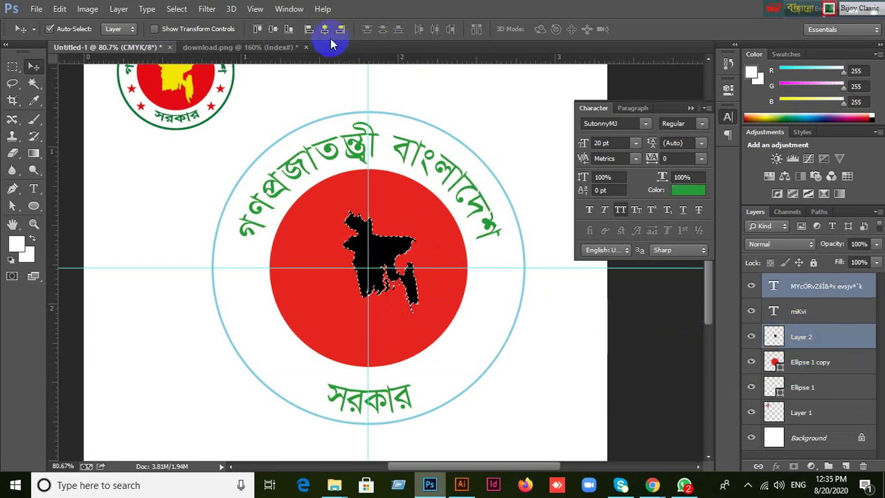
left_click(268, 31)
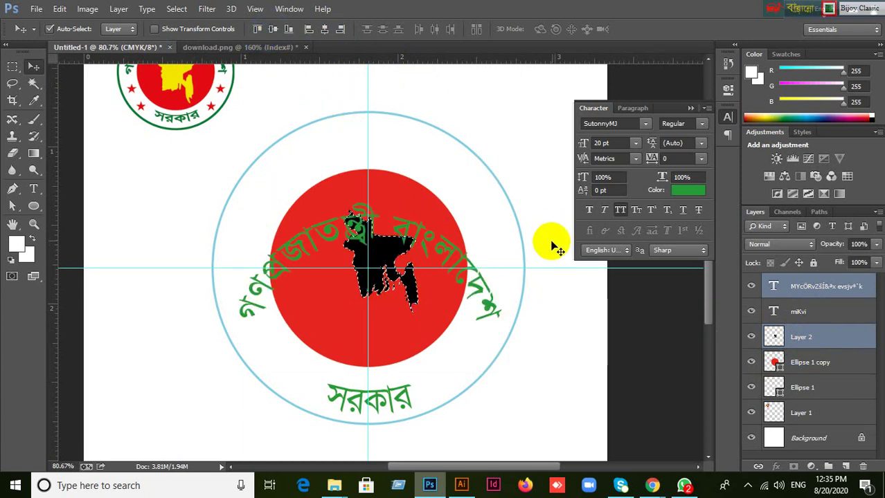
key("ctrl+d")
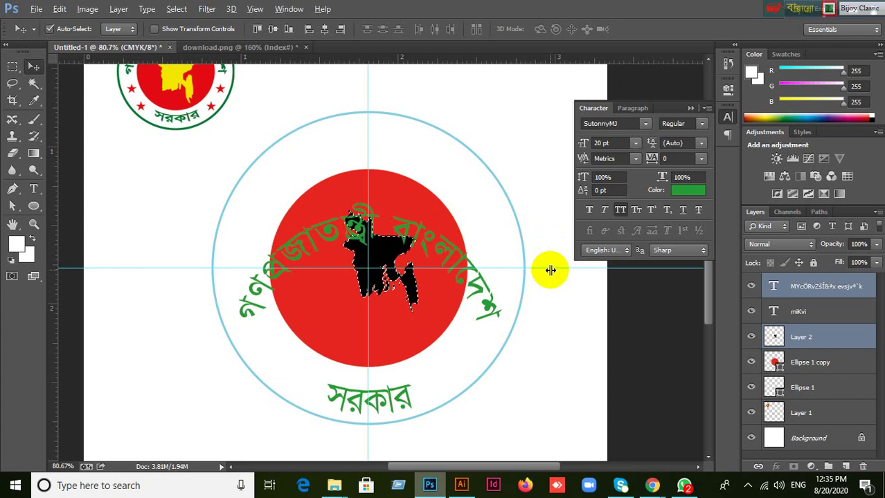
key("ctrl+alt+z")
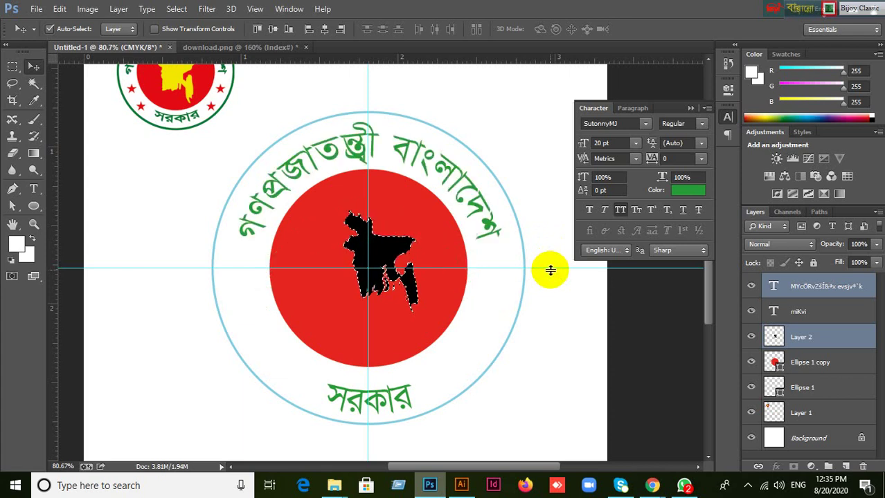
key("ctrl+d")
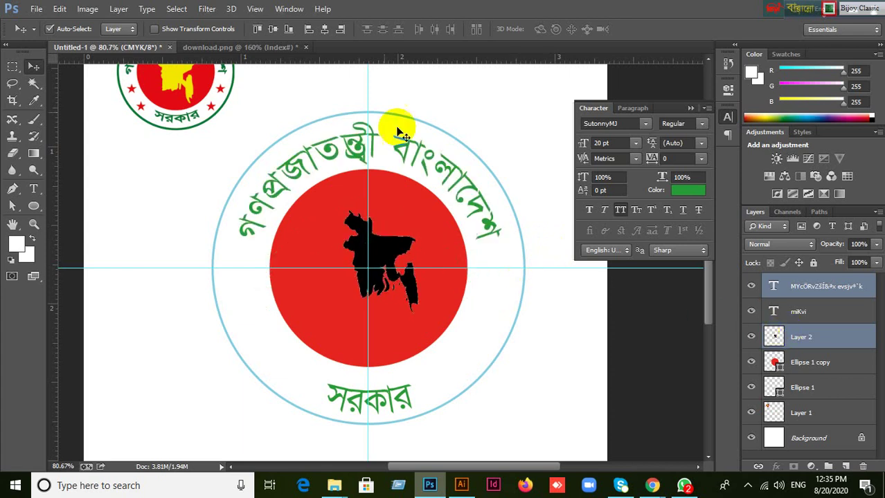
left_click(323, 29)
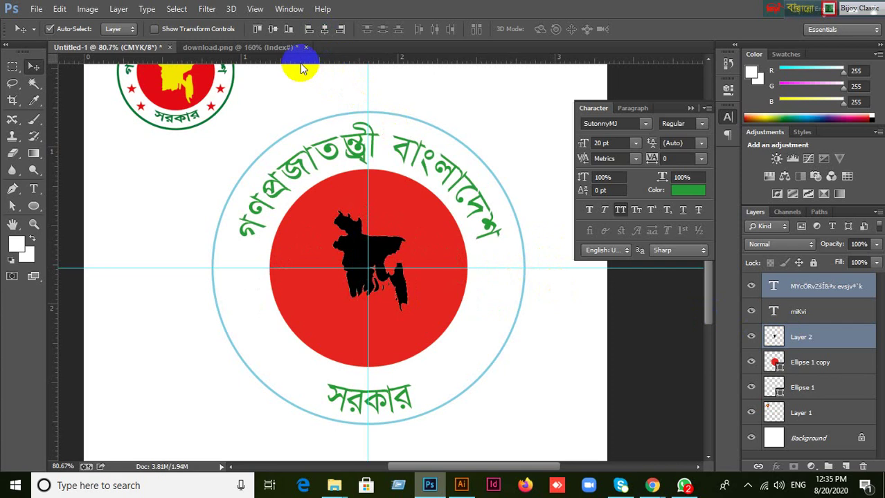
key("shift+Up")
key("shift+Up")
key("shift+Up")
key("shift+Up")
key("shift+Up")
key("shift+Up")
key("shift+Up")
key("shift+Up")
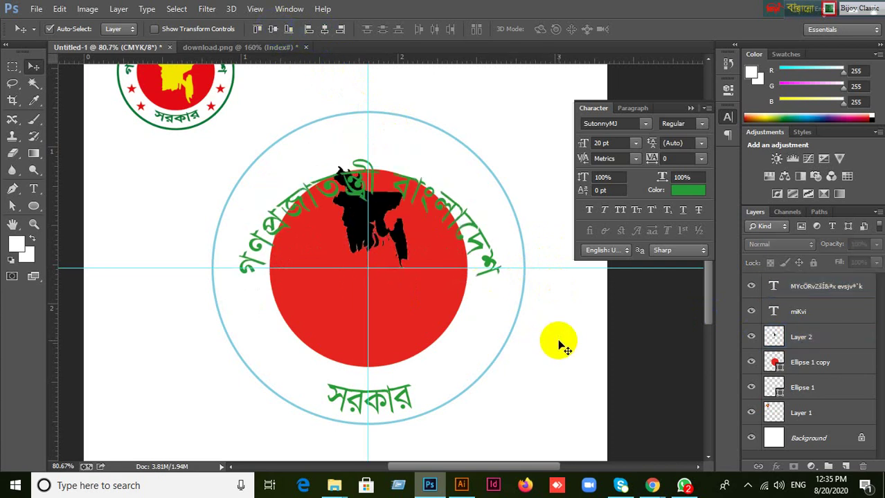
key("ctrl+z")
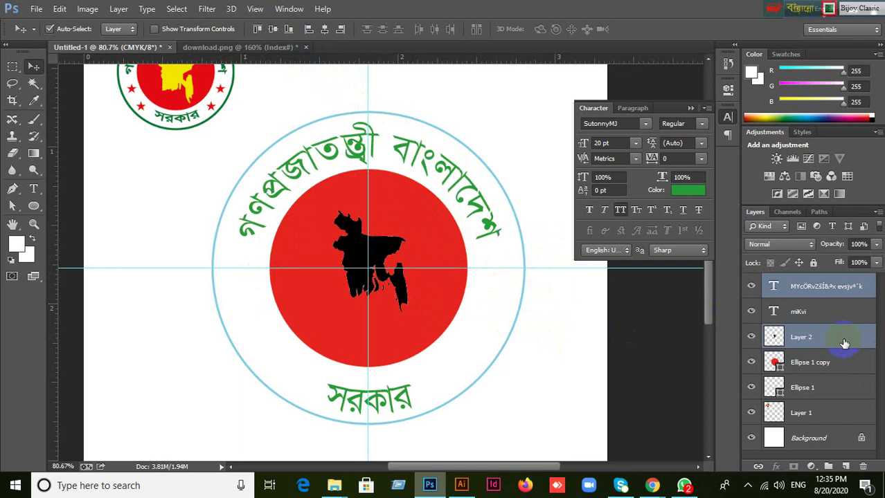
Centre the map vertically on the red circle layer and clear the layer selection.
left_click(753, 337)
left_click(752, 338)
left_click(751, 337)
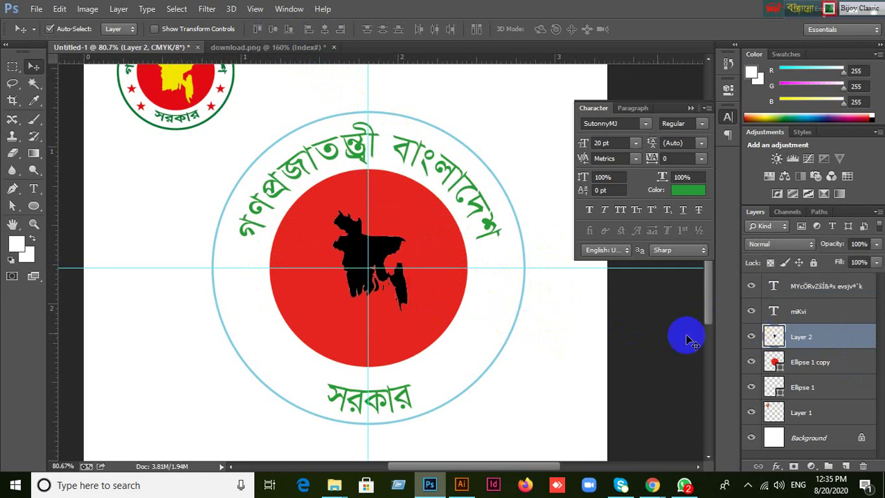
left_click(433, 306, "shift")
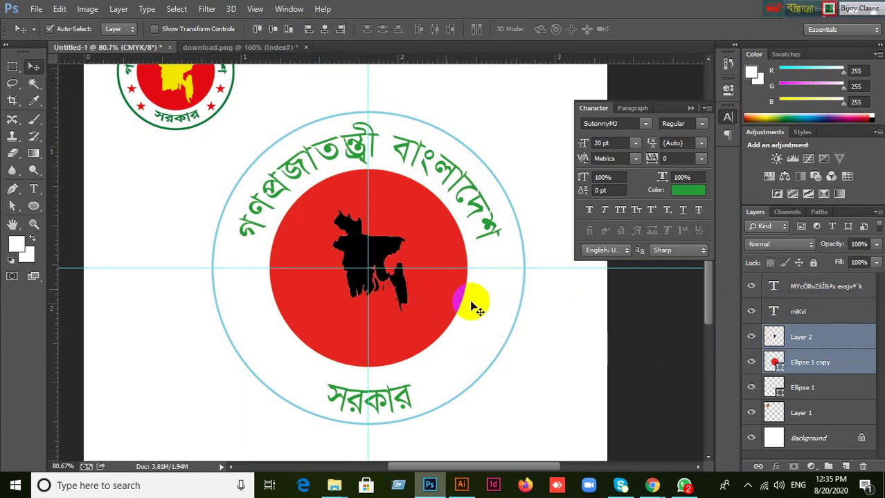
left_click(273, 29)
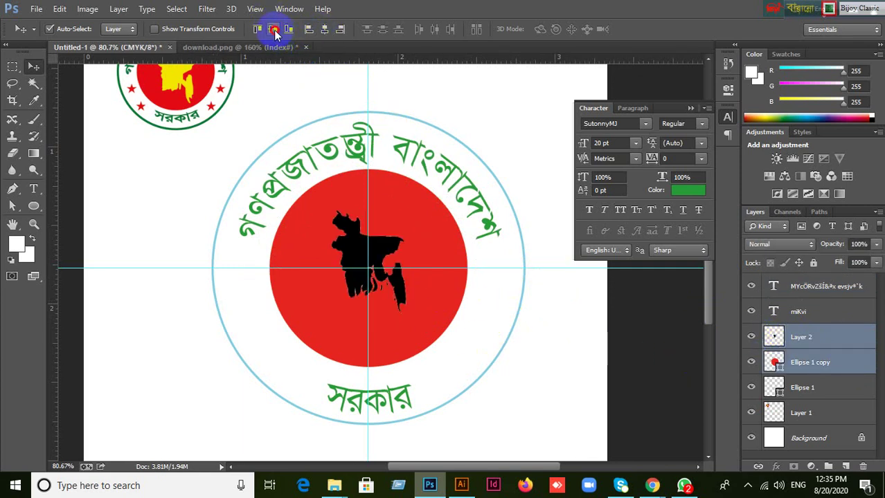
left_click(582, 353)
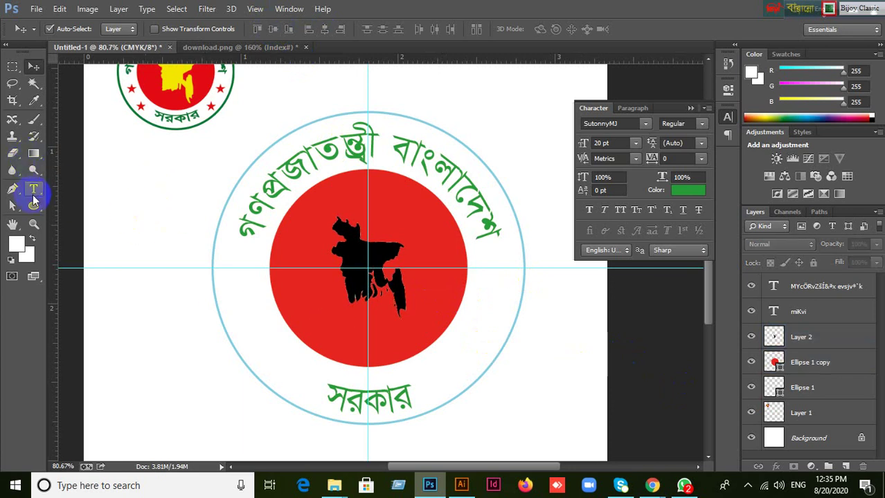
left_click(33, 205)
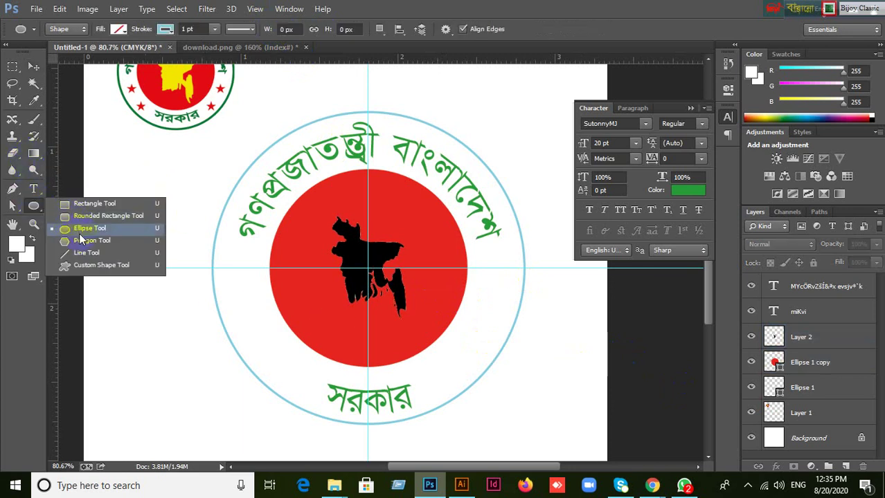
left_click(93, 240)
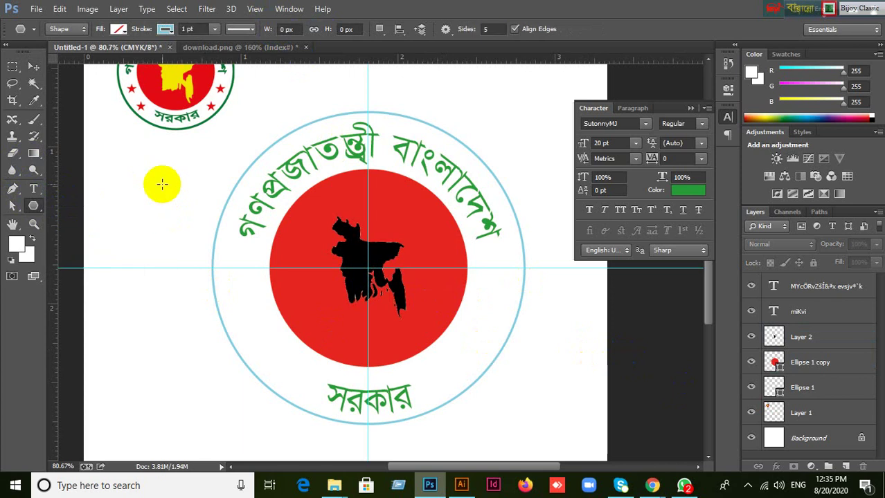
left_click(162, 184)
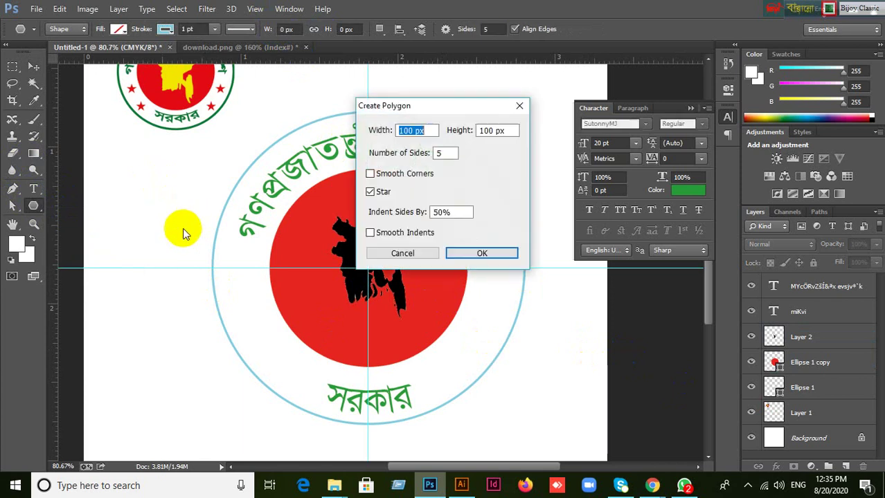
left_click(374, 193)
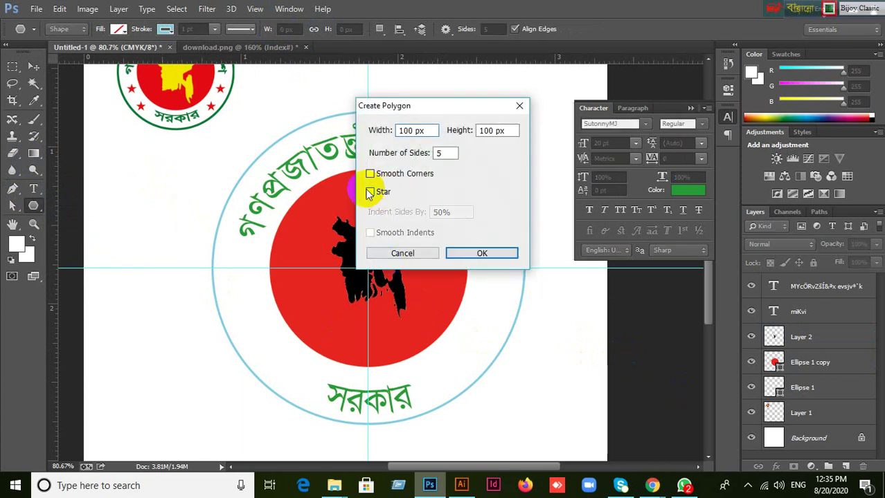
left_click(485, 255)
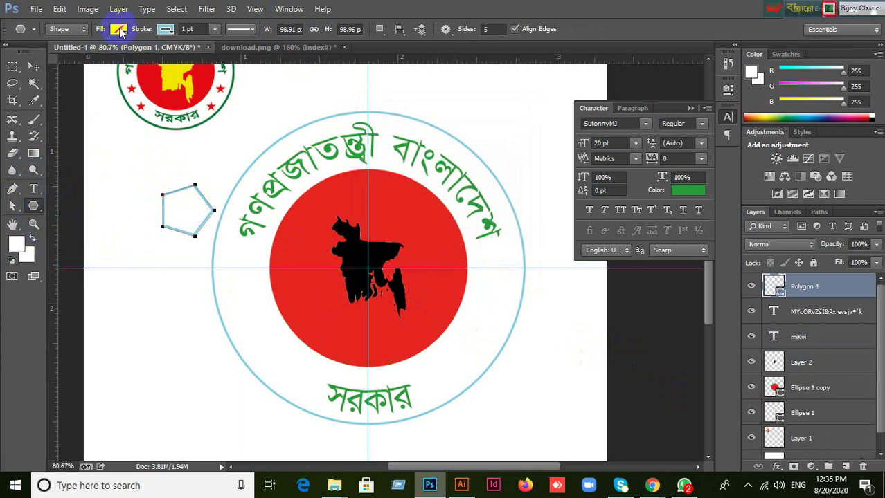
left_click(120, 29)
left_click(63, 92)
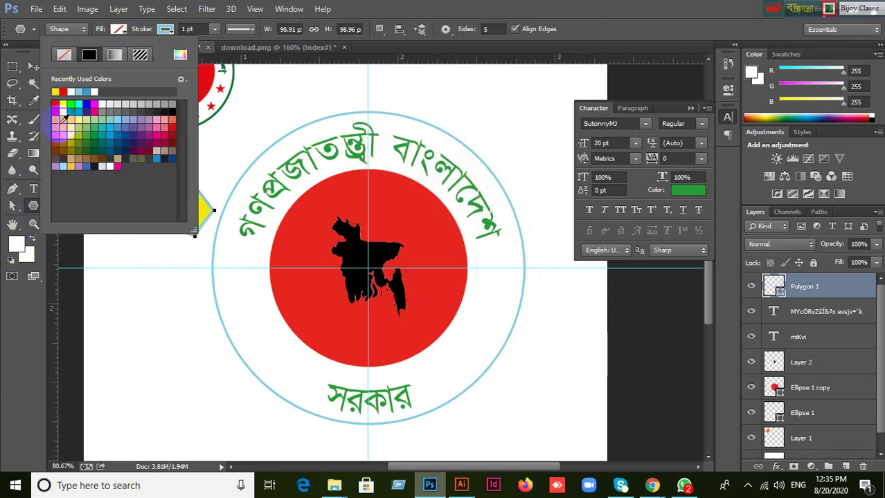
left_click(424, 6)
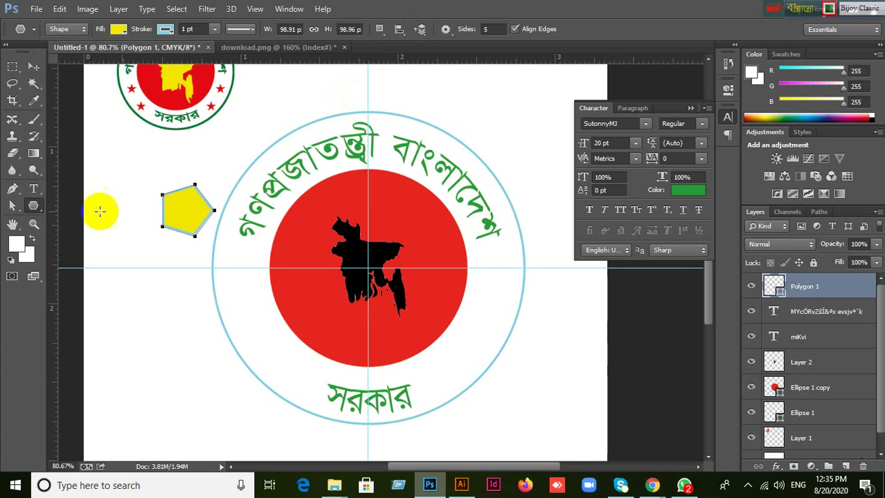
key("ctrl+z")
key("ctrl+alt+z")
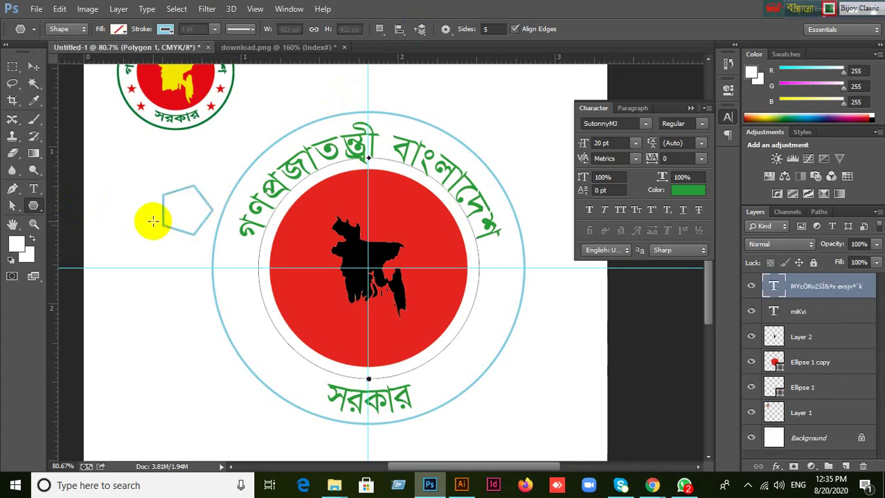
key("ctrl+shift+z")
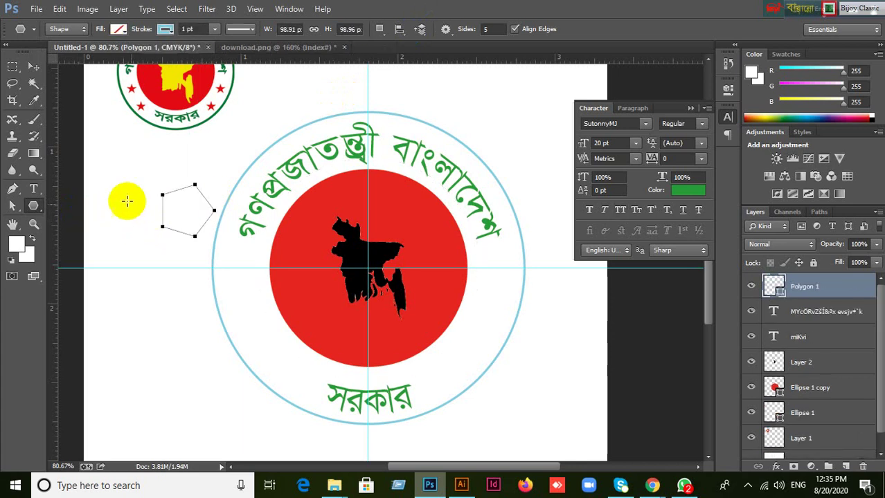
left_click(33, 67)
left_click_drag(143, 182, 178, 217)
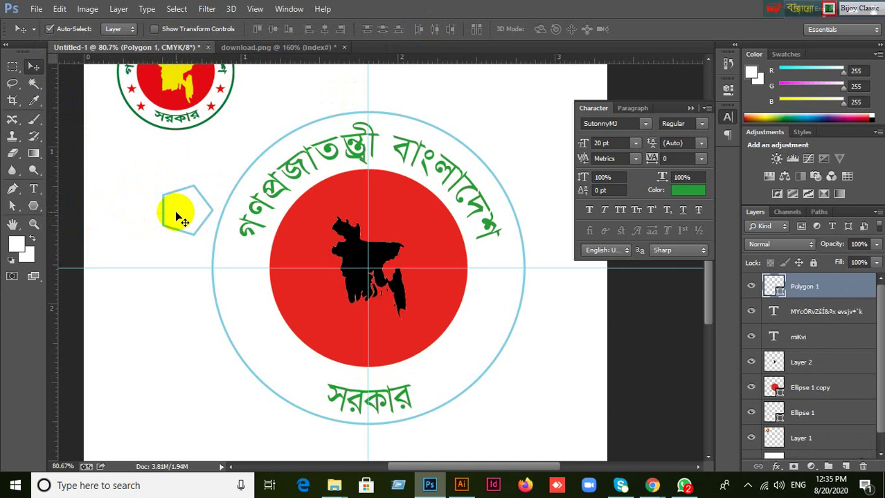
key("ctrl+alt+z")
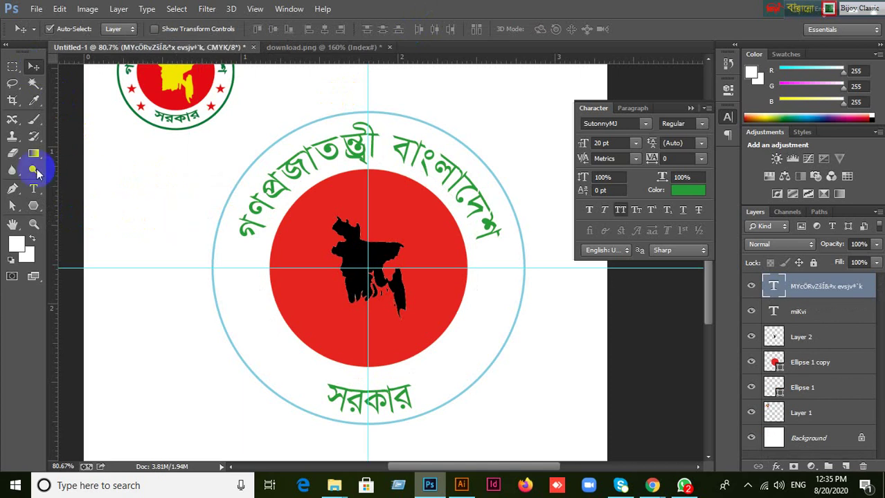
Set the Polygon tool to a star and create a five-point star on the canvas.
left_click(34, 207)
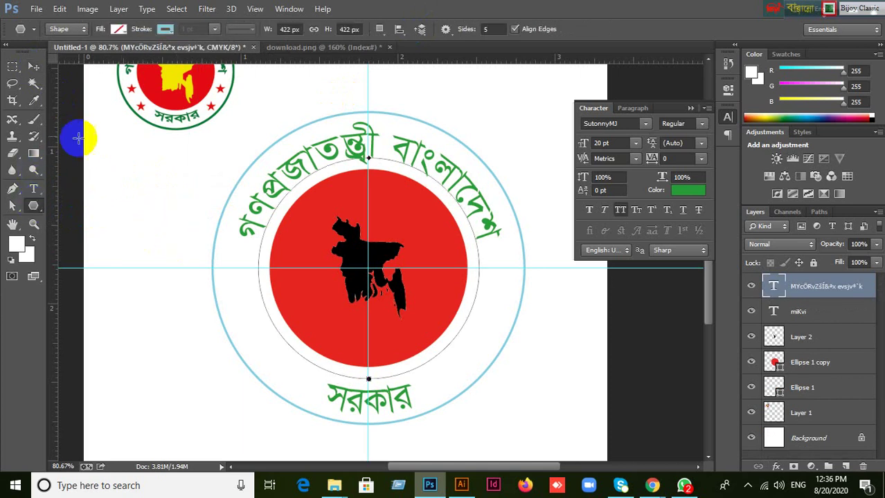
scroll(375, 247, "up", 1)
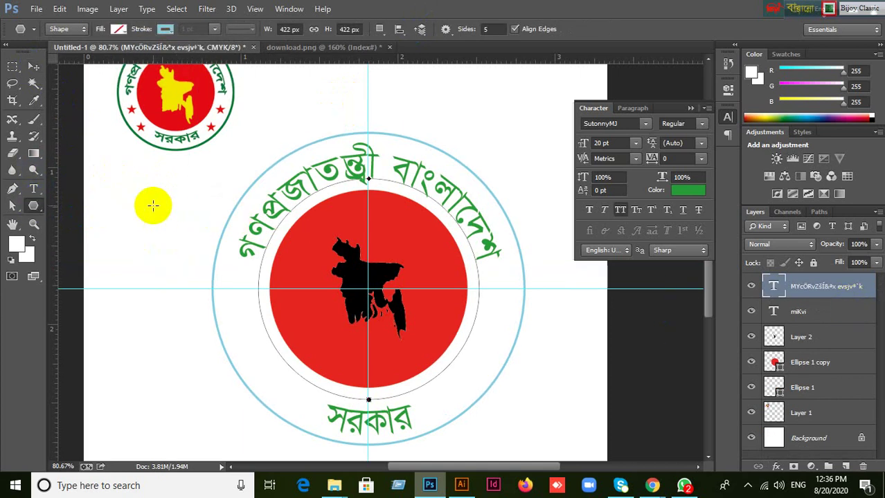
left_click(153, 197)
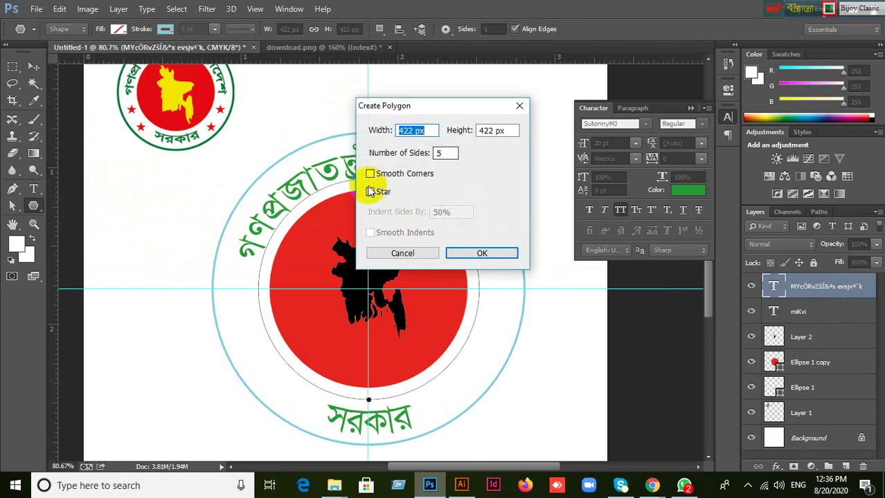
left_click(370, 192)
left_click(477, 253)
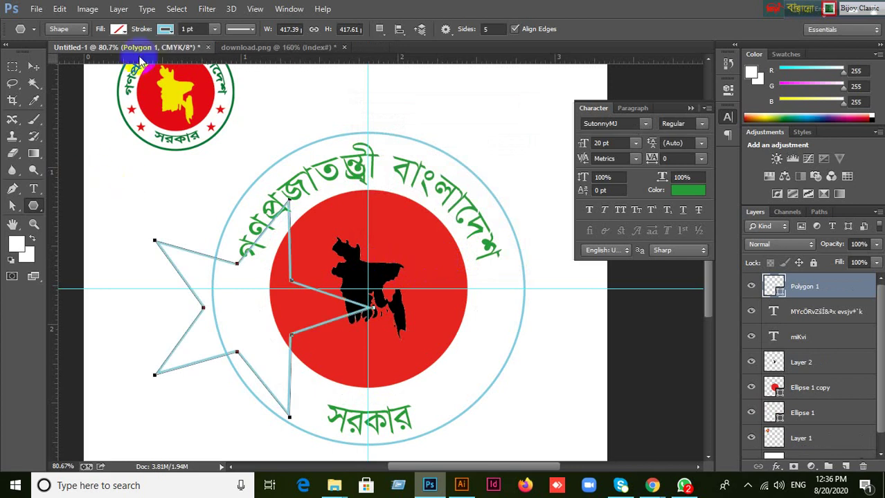
Fill the star, Polygon 1, with red and dismiss the stroke settings.
left_click(119, 31)
left_click(64, 55)
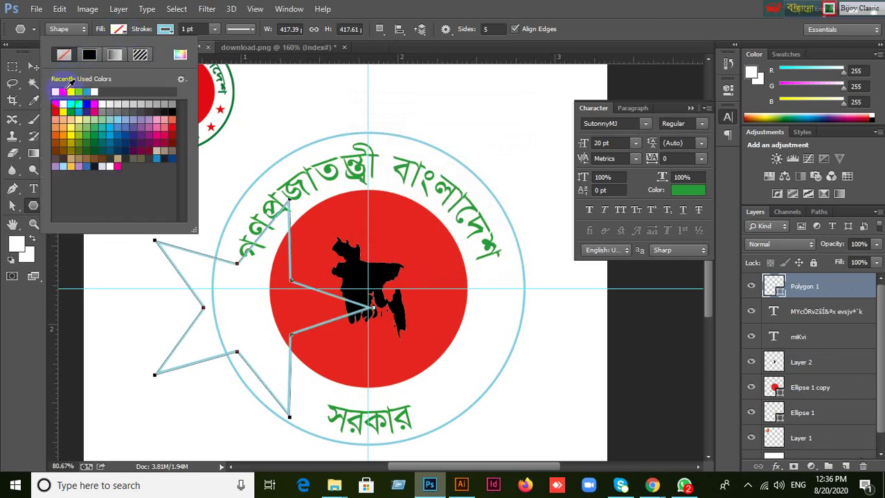
left_click(62, 91)
left_click(166, 31)
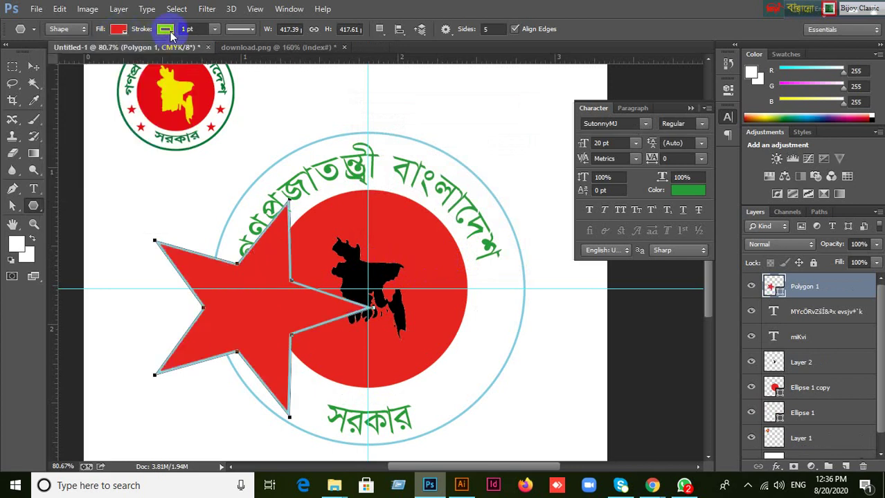
left_click(137, 54)
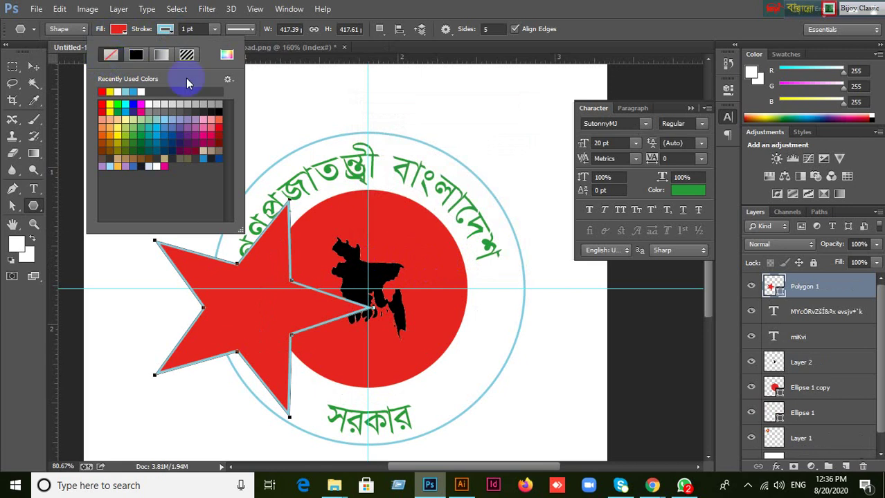
left_click(415, 10)
left_click(33, 66)
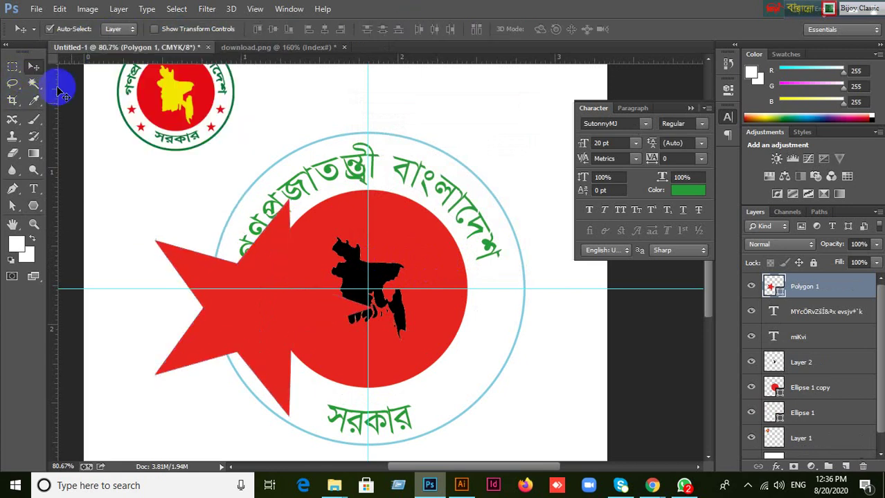
Scale the red star down to about 64% and move it inside the ring, left of the red circle.
key("ctrl+t")
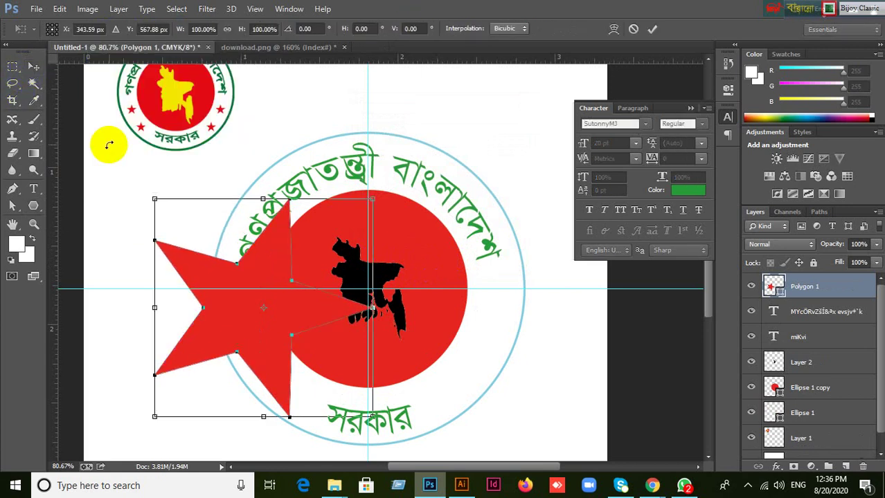
left_click_drag(374, 416, 283, 325)
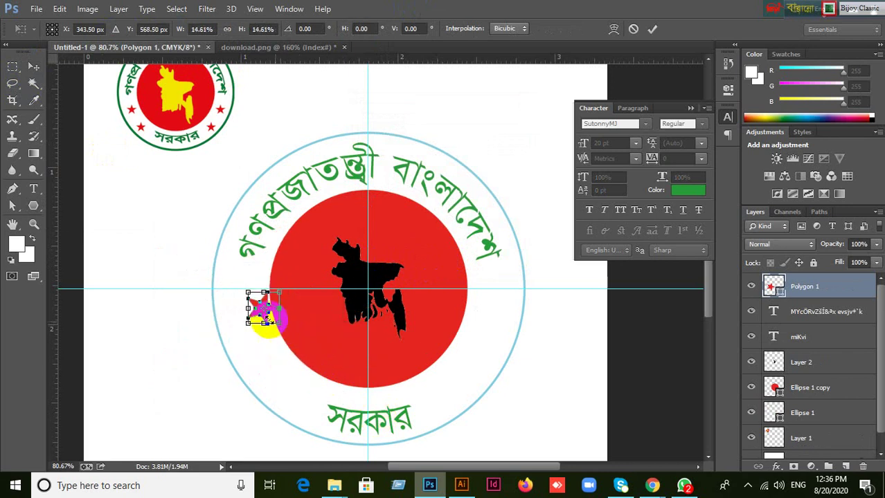
left_click(652, 28)
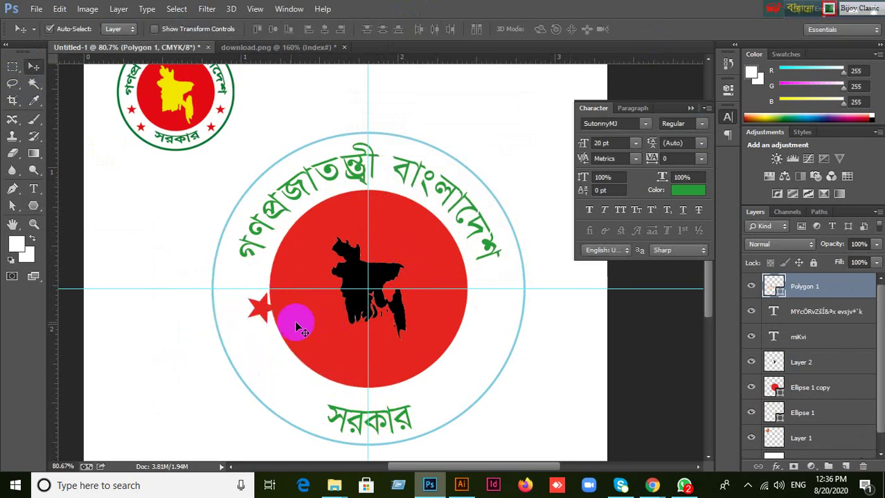
left_click_drag(262, 312, 248, 318)
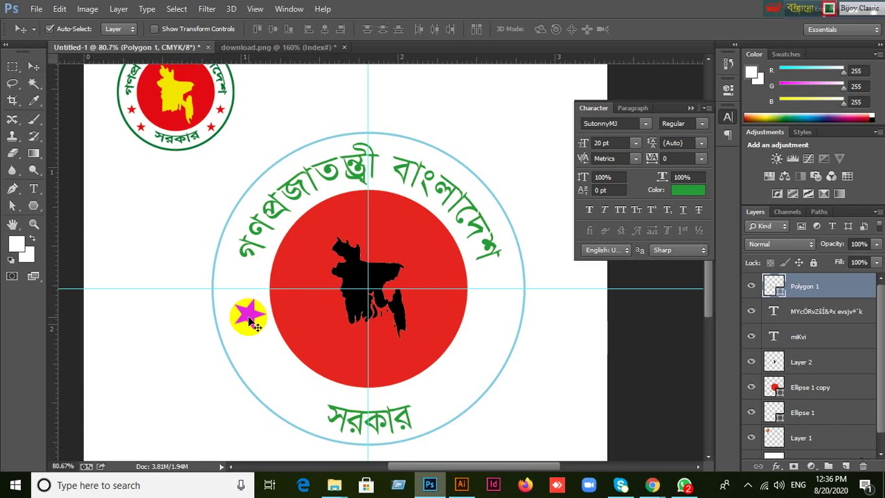
key("ctrl+t")
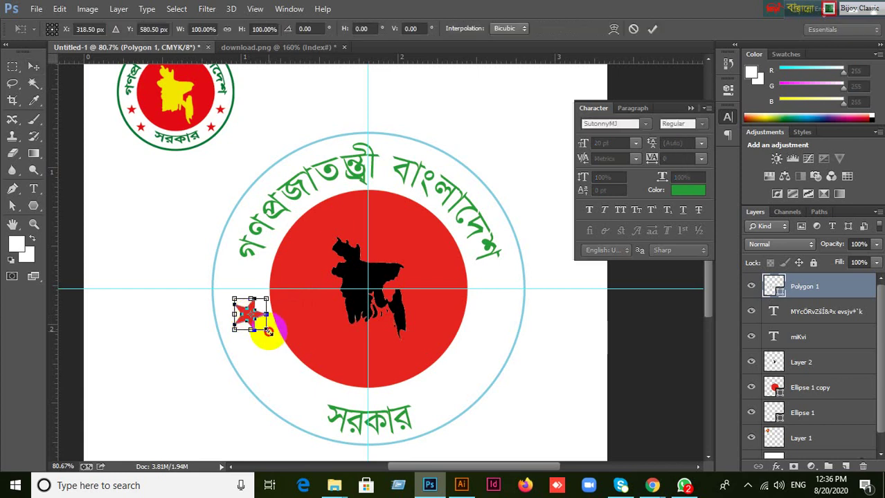
mouse_move(268, 332)
left_mouse_down()
mouse_move(258, 321)
mouse_move(263, 326)
left_mouse_up()
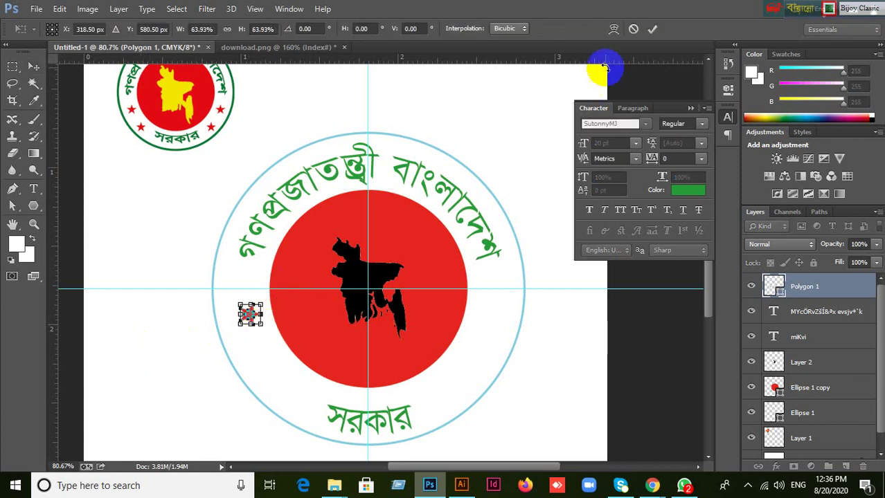
left_click(652, 30)
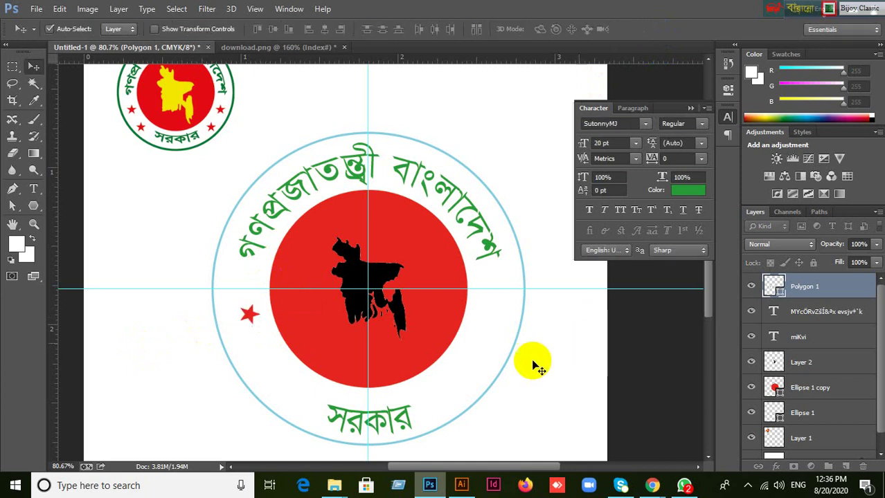
left_click(498, 377)
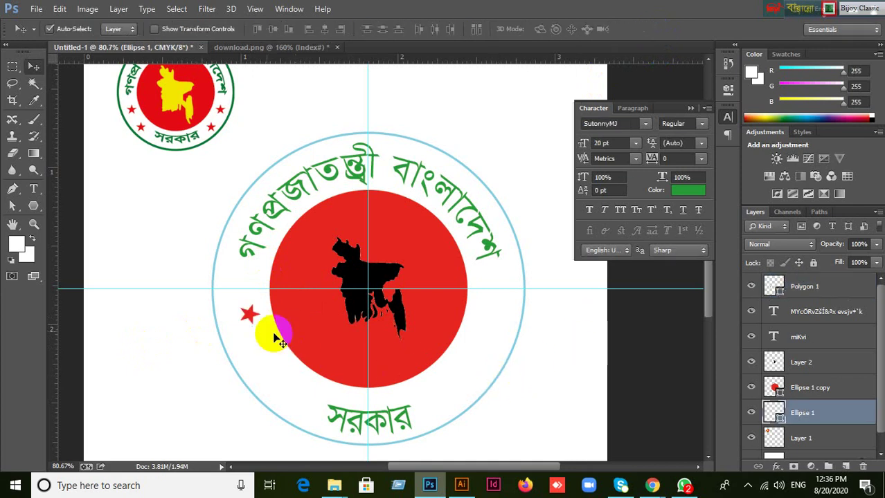
Duplicate the star below, then copy both stars to the right side and flip them horizontally.
left_click_drag(254, 318, 261, 349)
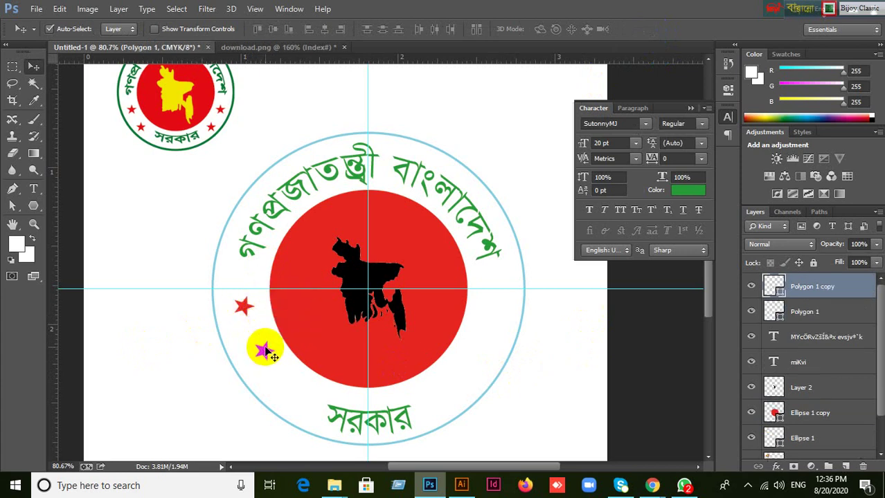
left_click(244, 309, "shift")
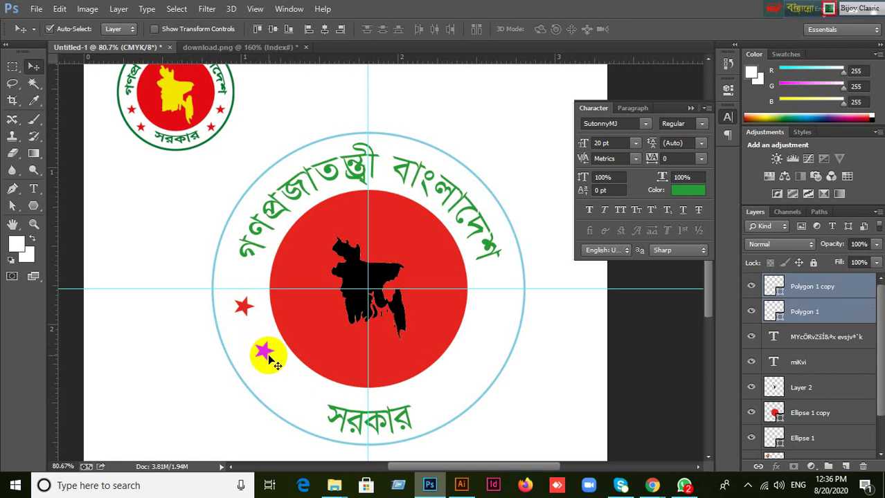
left_click_drag(266, 354, 491, 353)
key("ctrl+t")
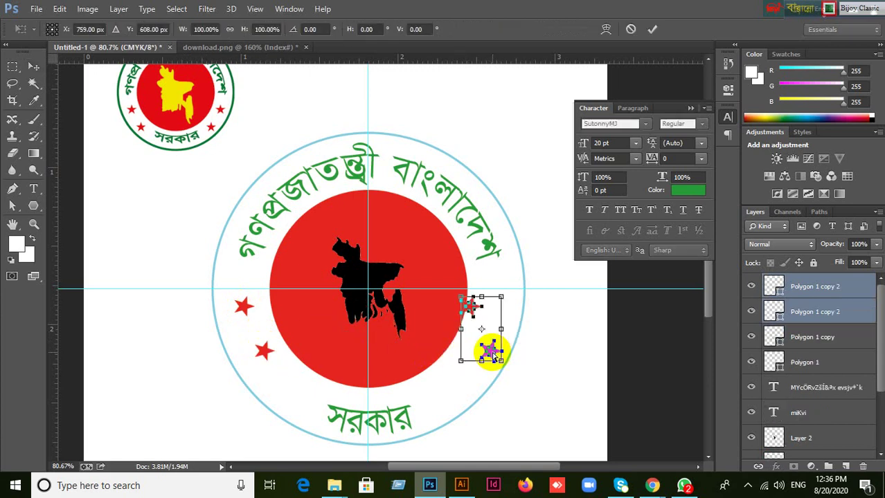
right_click(489, 351)
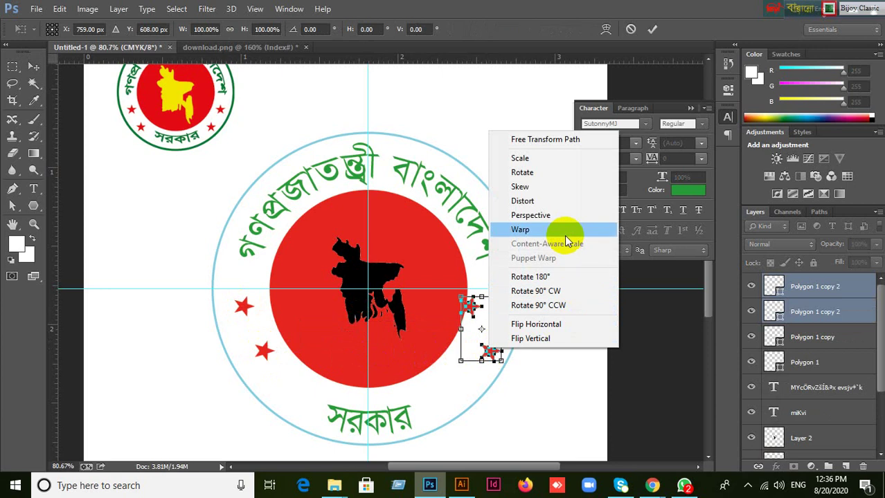
left_click(546, 325)
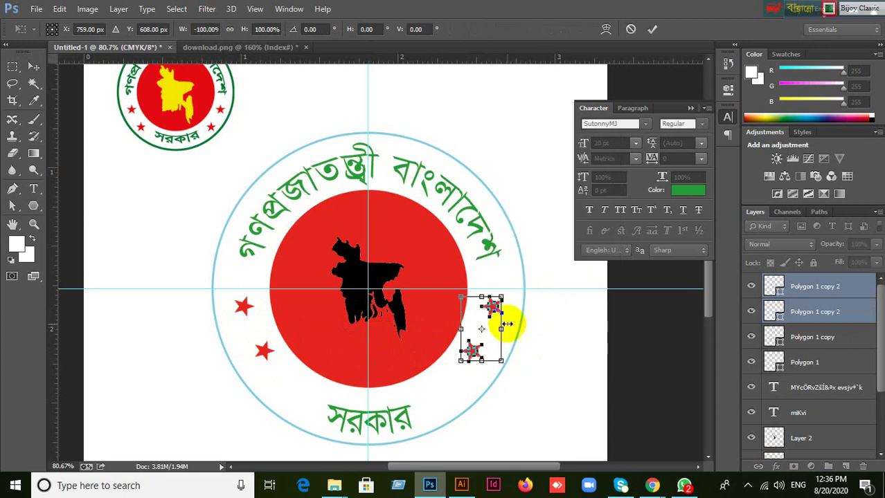
left_click(652, 29)
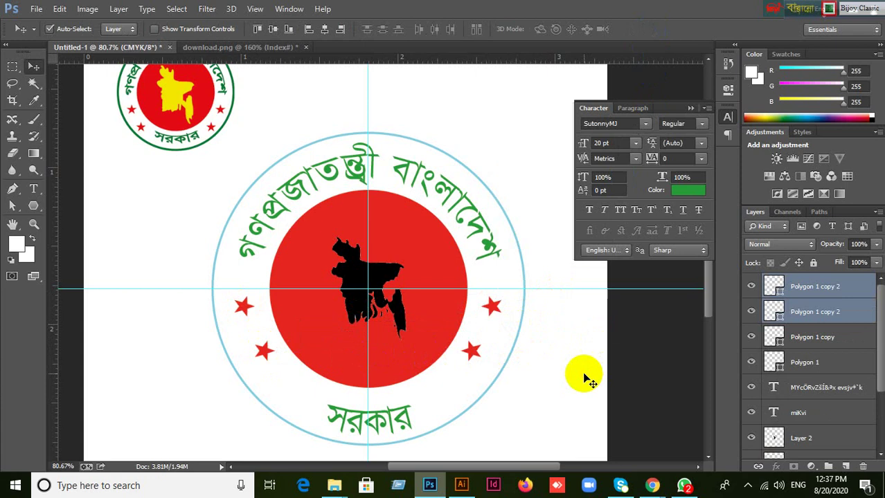
left_click(585, 379)
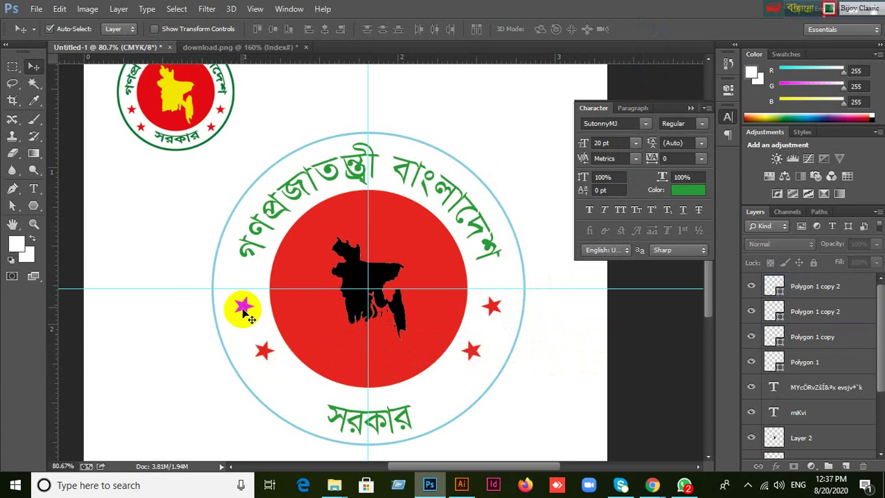
Select all four star layers and group them as Group 1.
left_click(243, 308)
left_click(474, 352, "shift")
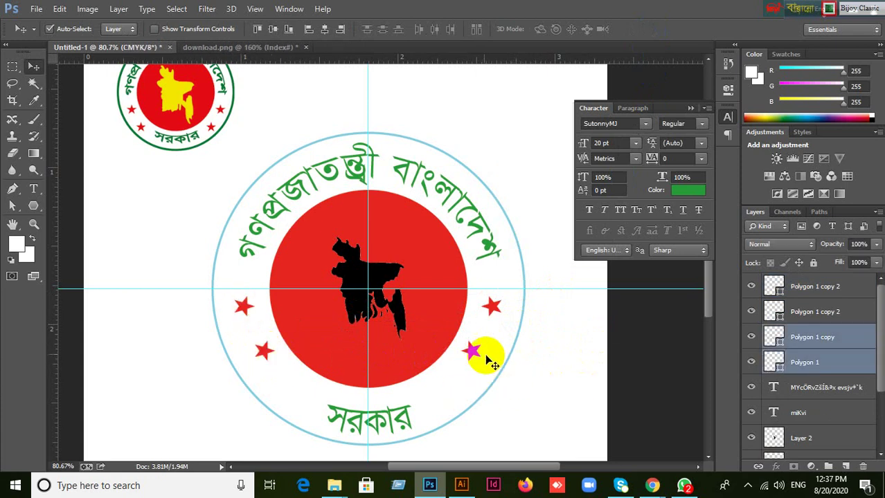
left_click(500, 305, "shift")
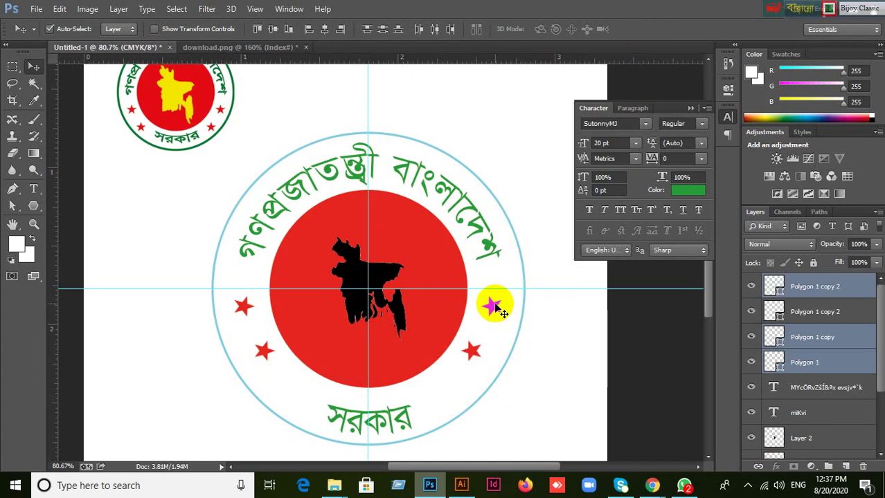
left_click(492, 307, "shift")
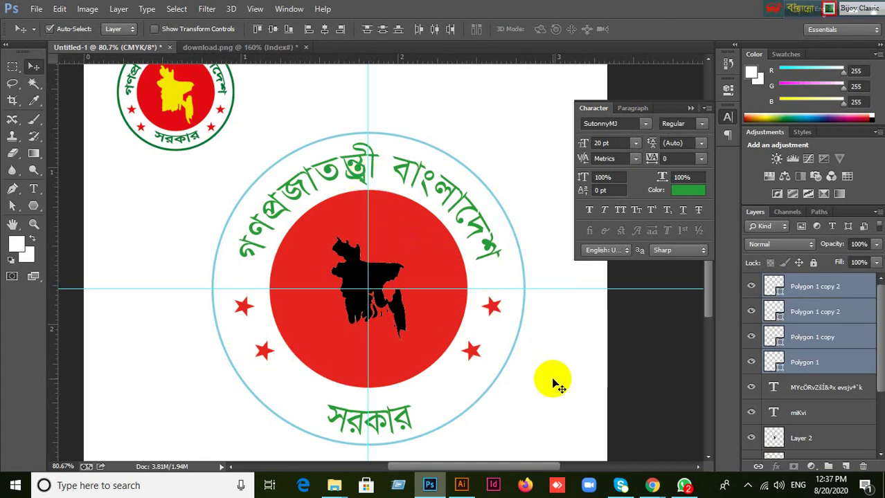
key("ctrl+g")
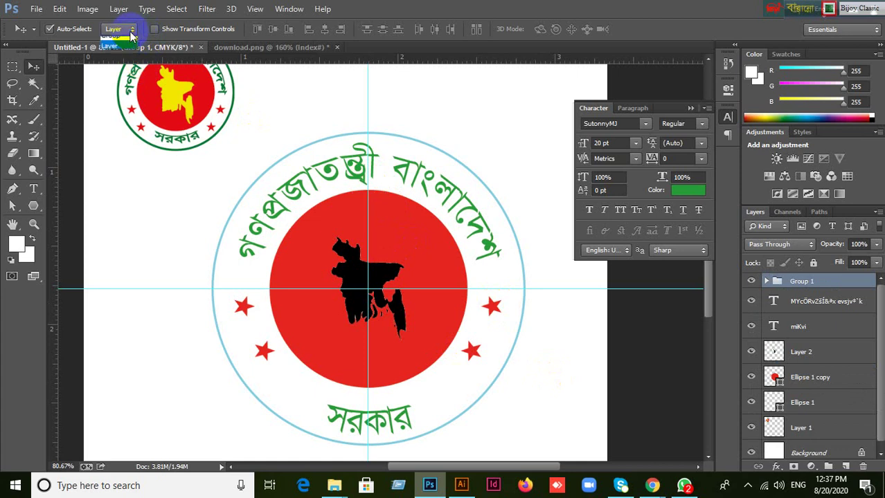
Set Auto-Select to Group and nudge the Group 1 stars slightly down and right.
left_click(112, 37)
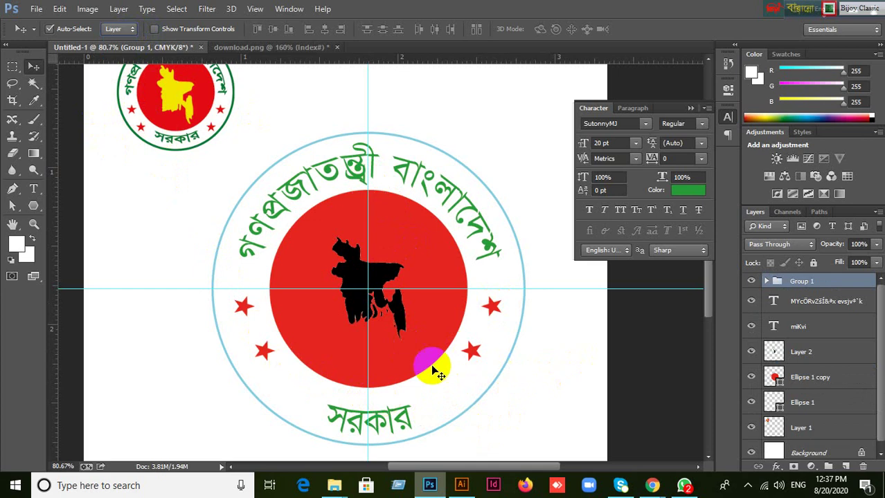
left_click(266, 351)
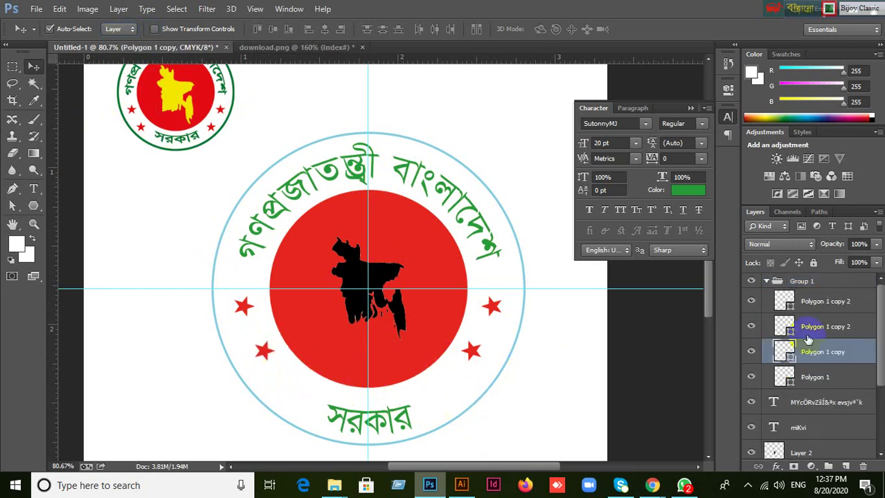
left_click(766, 283)
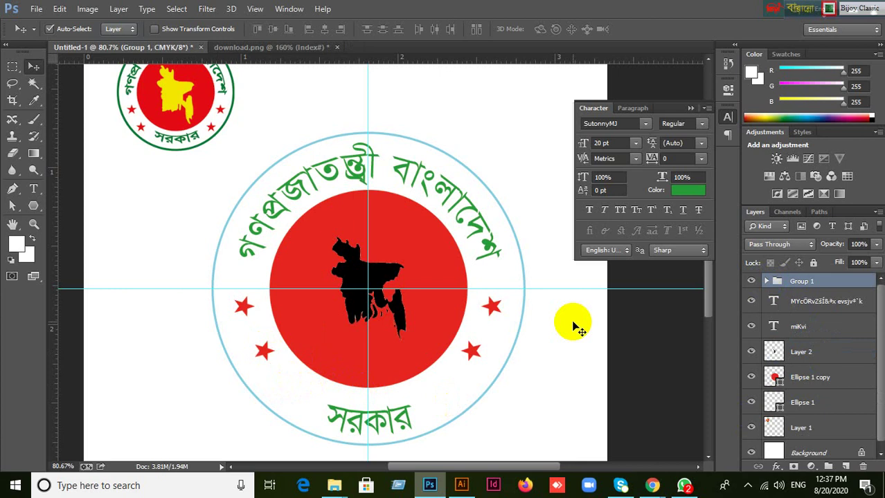
left_click(115, 29)
left_click(114, 36)
mouse_move(263, 351)
left_mouse_down()
mouse_move(270, 365)
mouse_move(266, 353)
left_mouse_up()
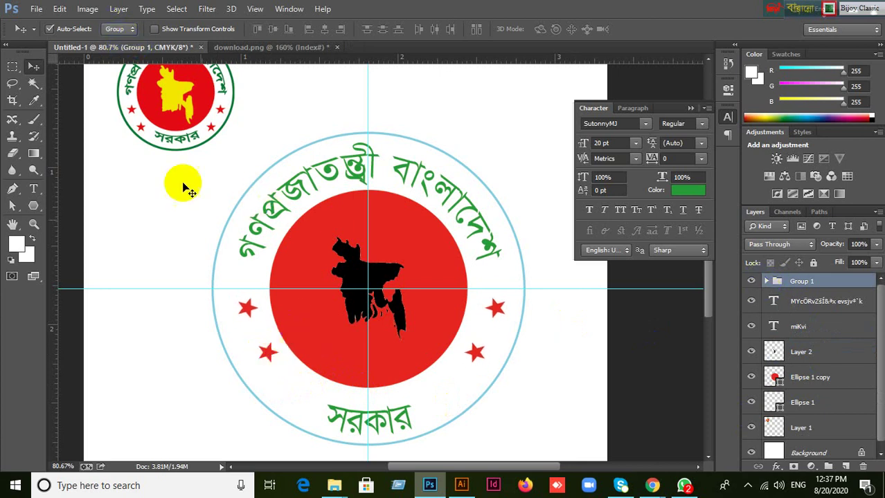
Vertically centre the star group on a rectangular selection over the emblem, then deselect.
left_click(12, 68)
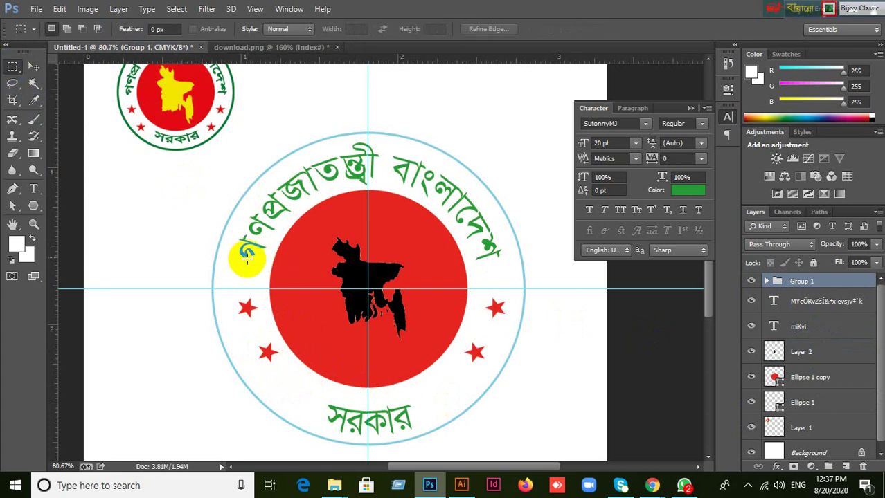
left_click_drag(245, 257, 509, 404)
left_click(509, 404)
left_click(33, 66)
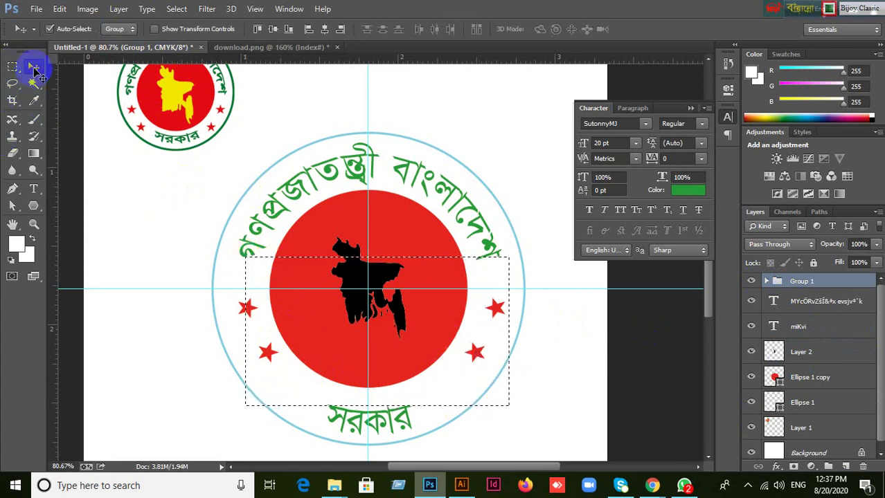
left_click(324, 31)
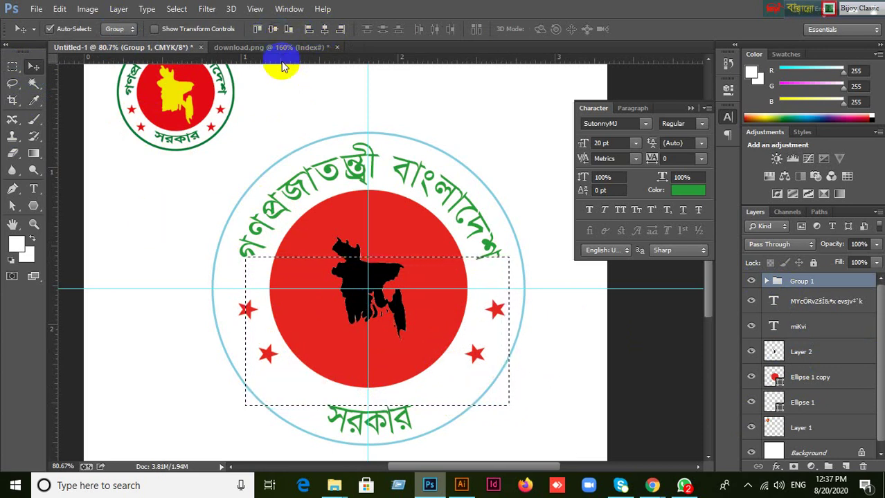
key("ctrl+d")
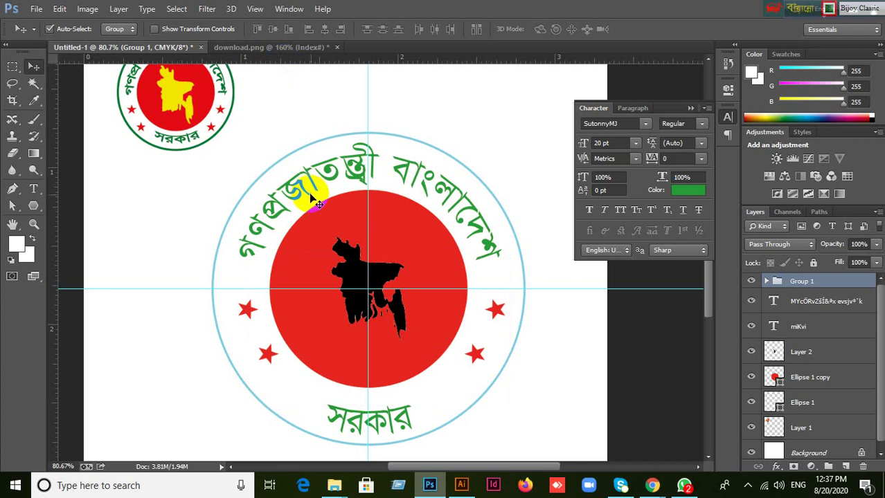
Set the bottom 'সরকার' text layer to the KongshoMatraMJ font.
scroll(339, 214, "up", 1)
scroll(379, 235, "down", 1)
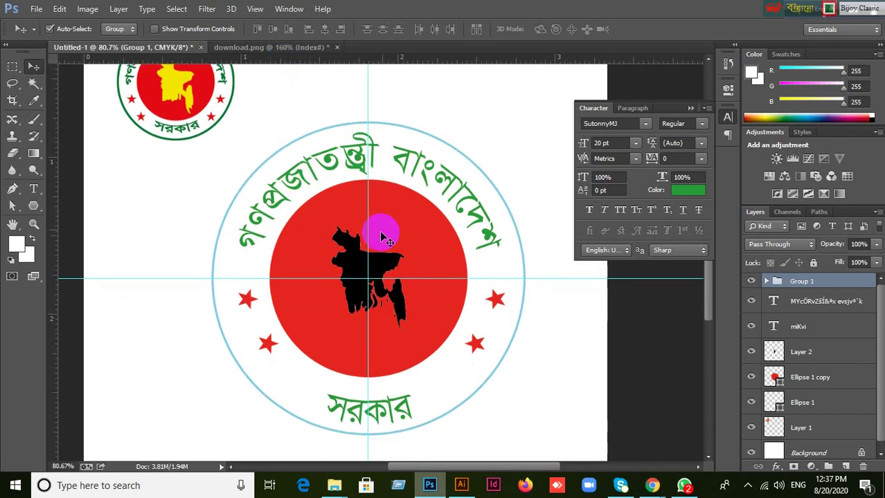
left_click(385, 417)
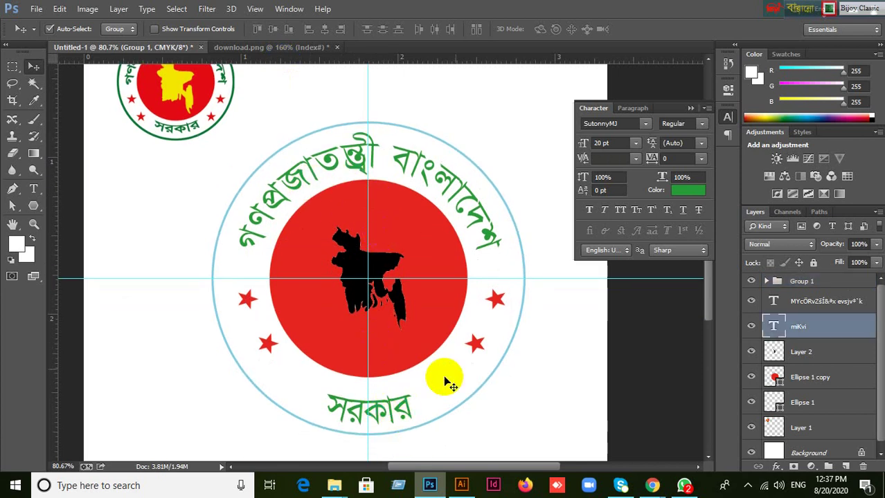
left_click(579, 126)
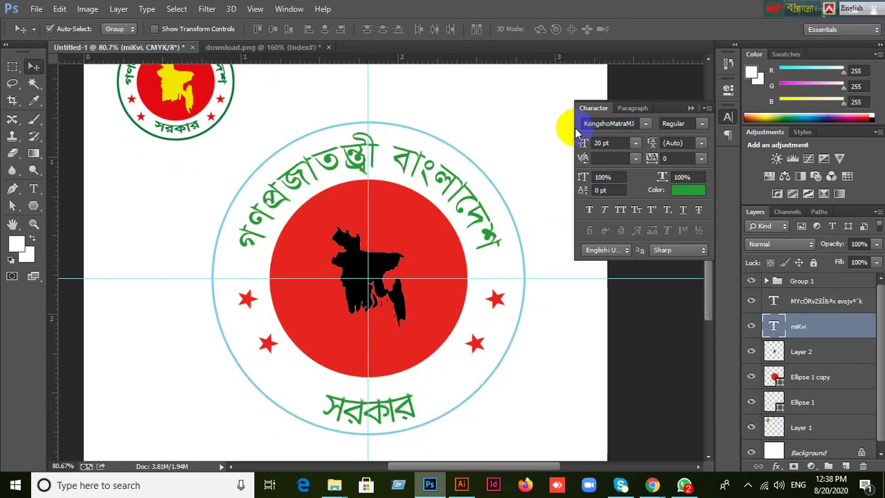
left_click(601, 124)
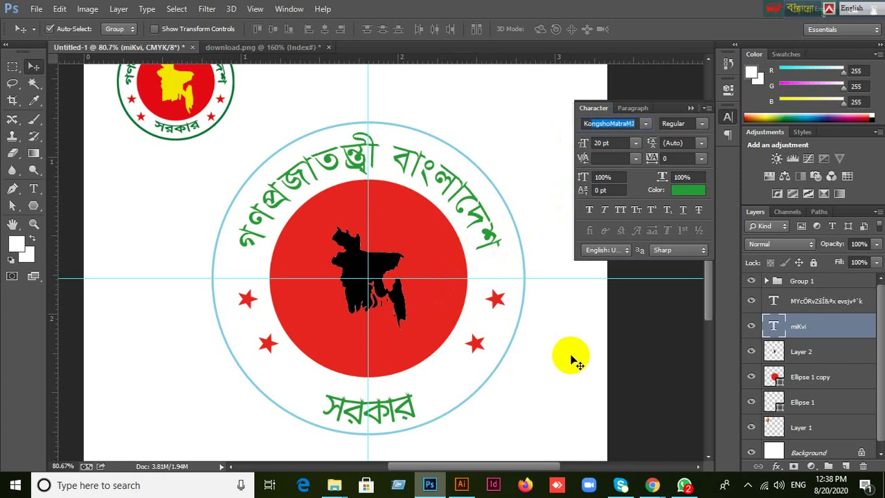
Deselect the text layer and select Layer 1 holding the small logo.
left_click(414, 291)
scroll(334, 272, "up", 2)
left_click(172, 146)
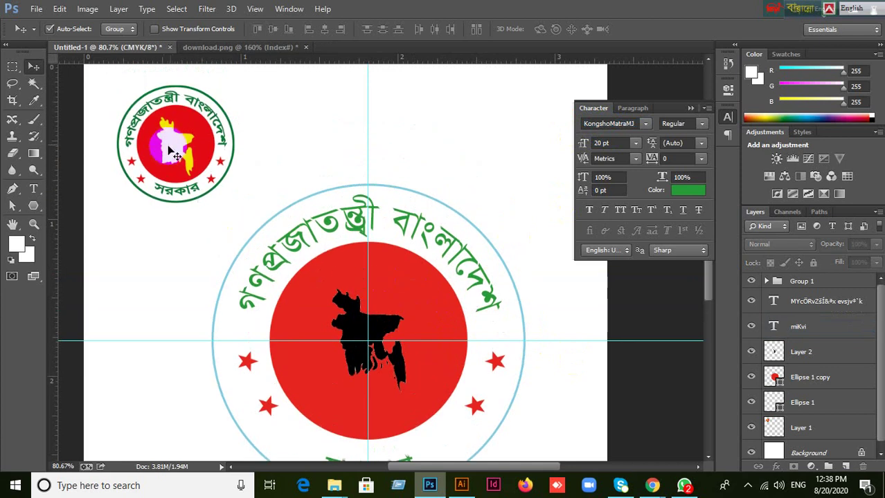
In download.png, deselect the Bangladesh map, then bring WhatsApp to the front.
left_click(233, 52)
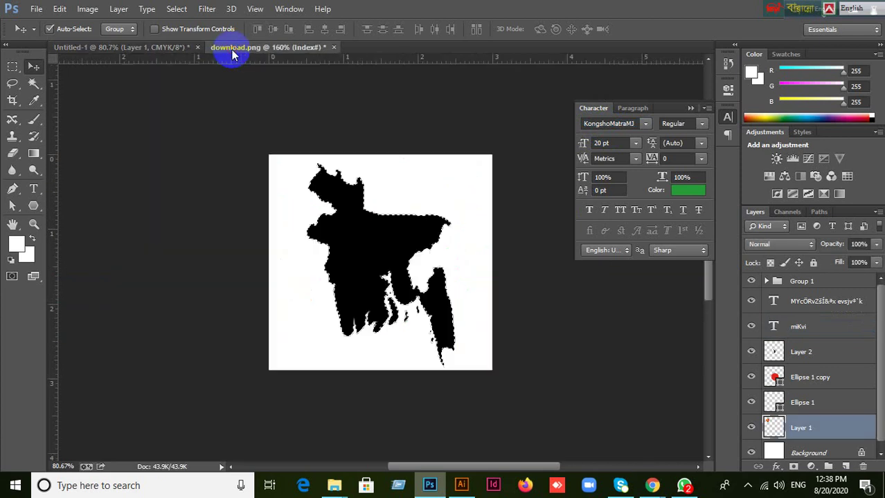
left_click(420, 250)
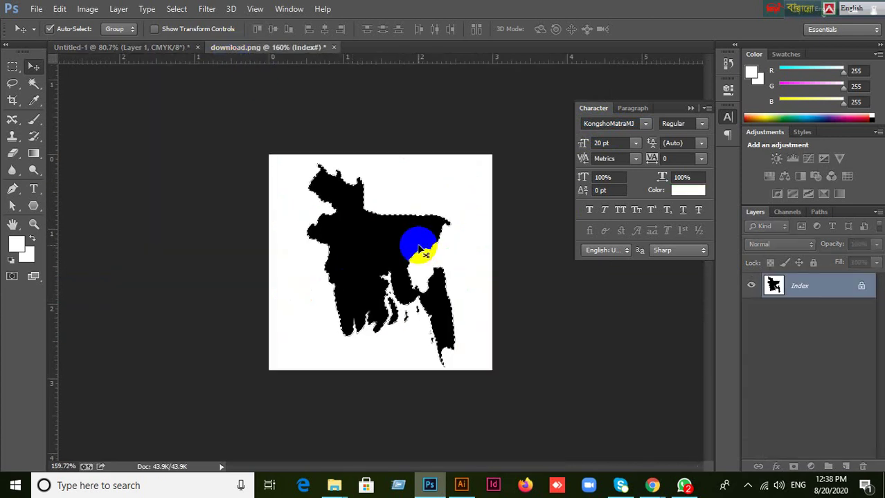
key("ctrl+d")
left_click(686, 485)
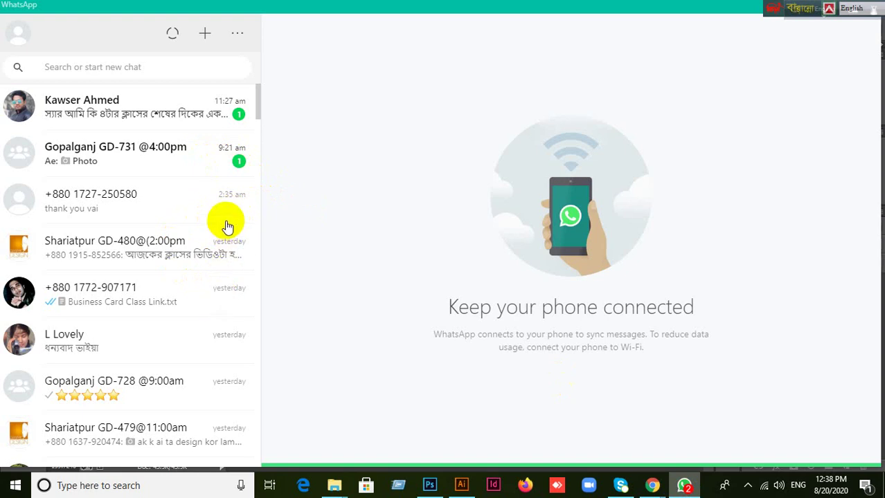
View the green map in the Shariatpur GD-479@11:00am chat, then return to Photoshop.
scroll(227, 227, "down", 4)
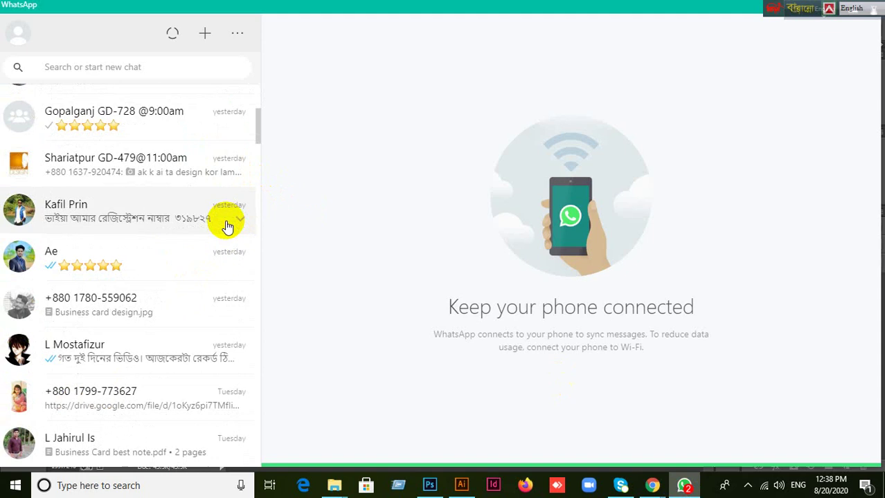
scroll(228, 226, "down", 1)
scroll(211, 203, "up", 5)
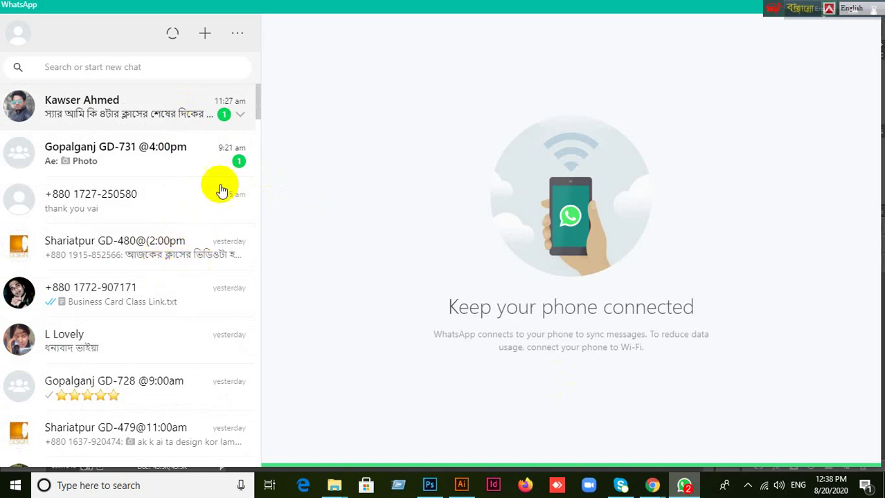
scroll(200, 239, "down", 1)
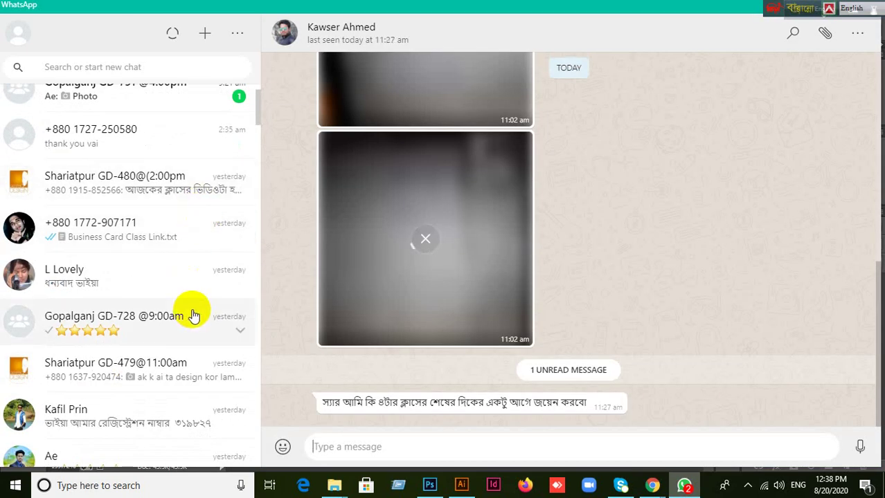
scroll(194, 318, "down", 2)
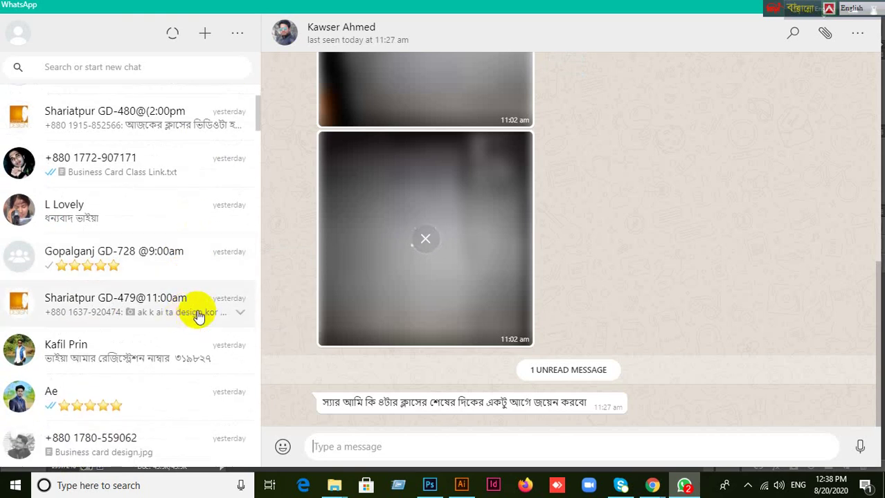
left_click(198, 317)
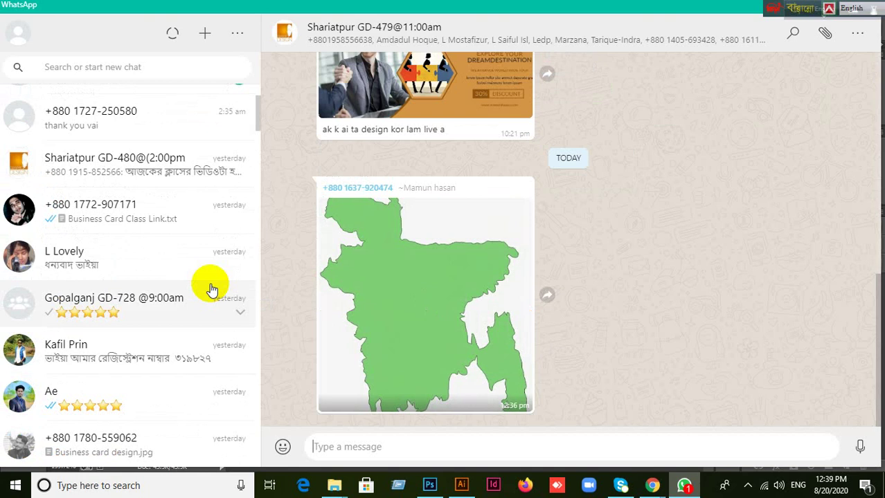
scroll(188, 138, "up", 2)
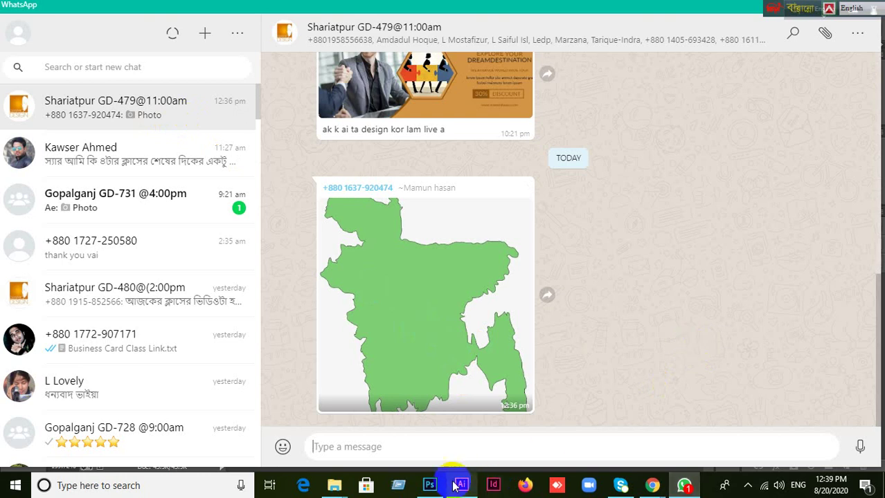
left_click(430, 486)
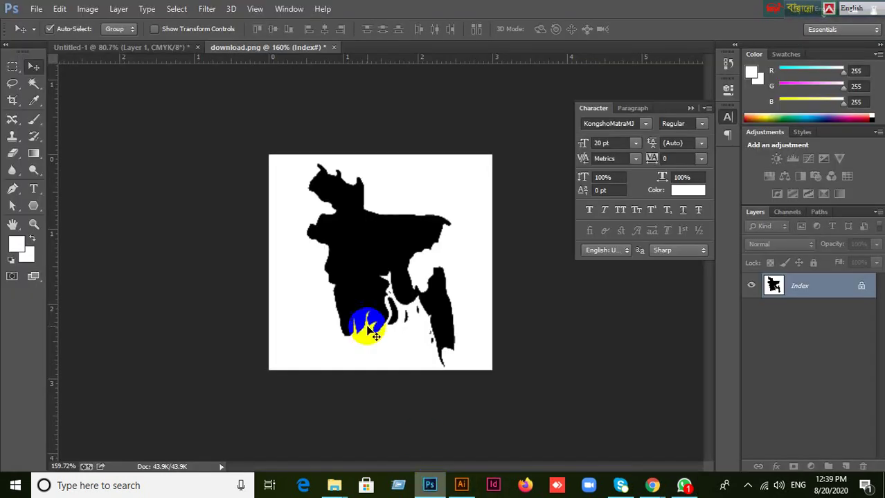
Switch to the Rectangular Marquee tool and back to Move, then bring Chrome's Google Meet window forward.
left_click(206, 167)
left_click(34, 66)
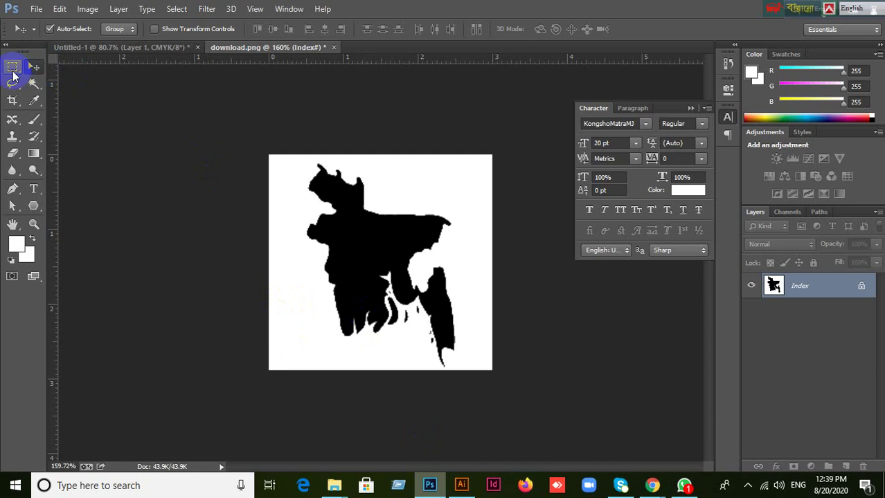
left_click(13, 68)
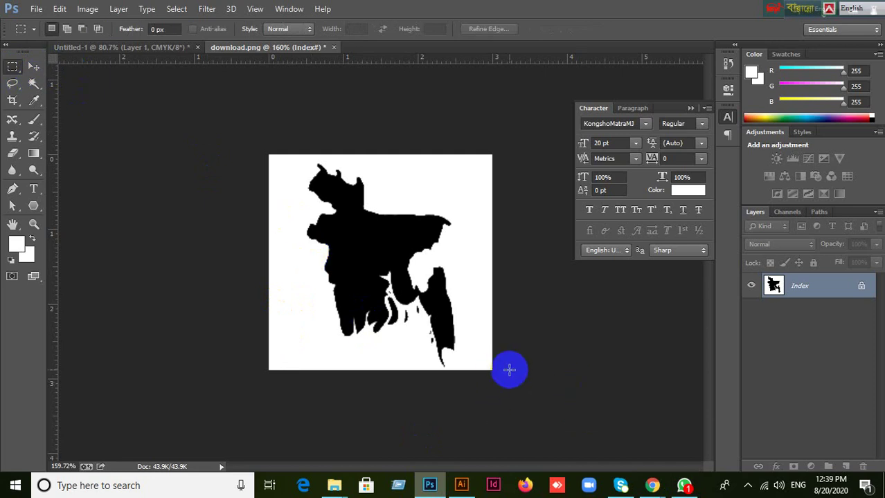
left_click(34, 65)
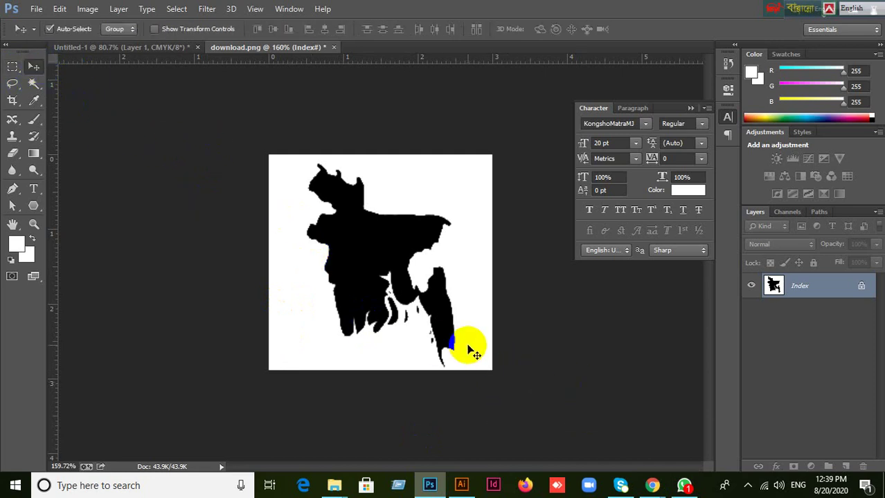
left_click_drag(468, 346, 561, 428)
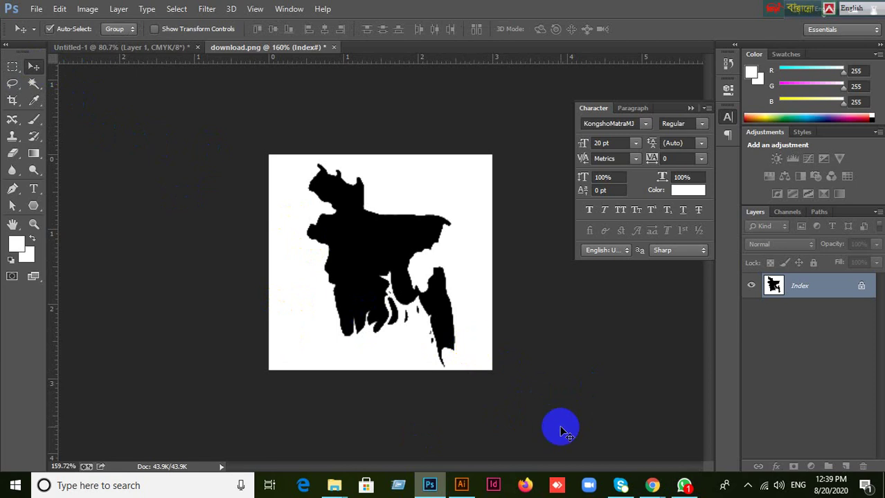
mouse_move(648, 481)
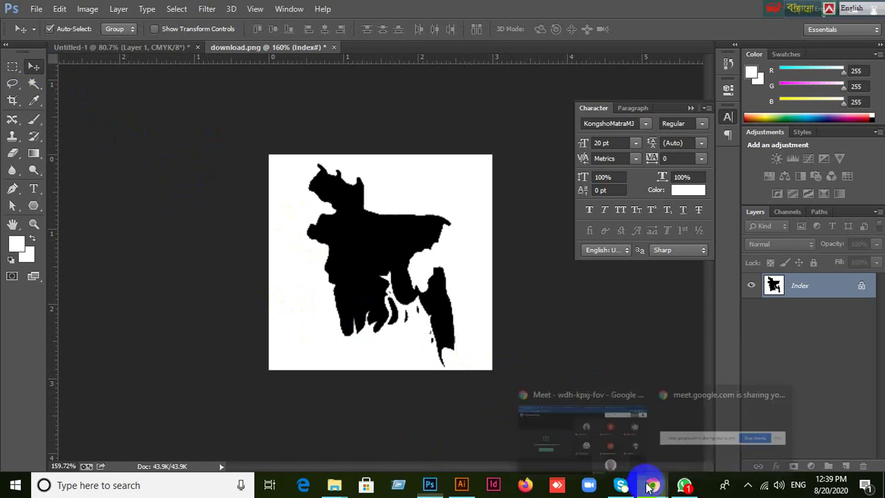
left_click(550, 420)
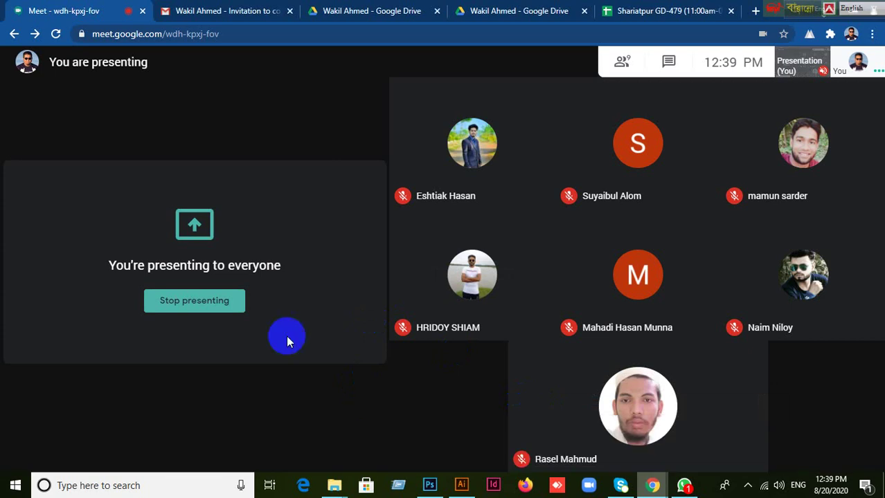
Switch from the Google Meet tab to the Shariatpur GD-479 attendance spreadsheet tab.
left_click(746, 60)
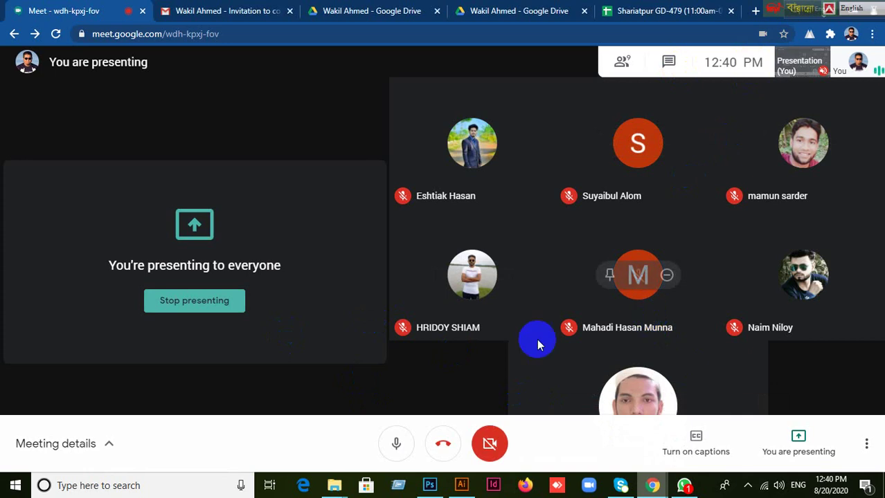
left_click(652, 387)
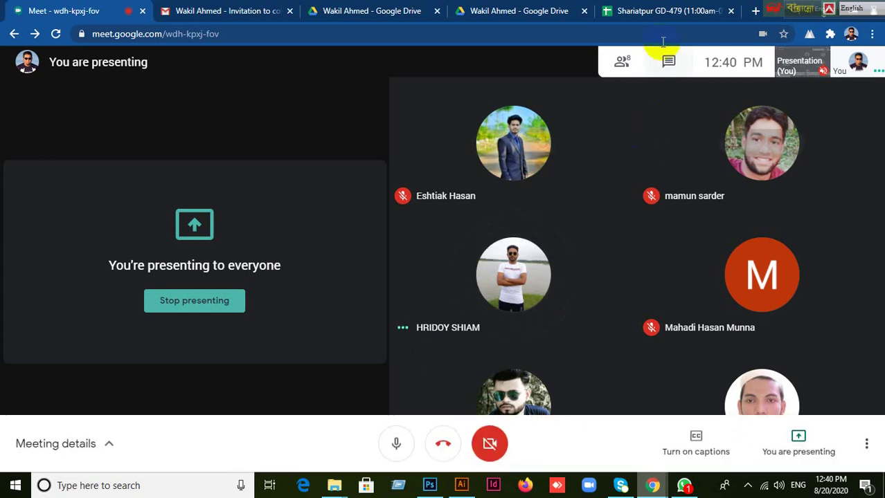
left_click(661, 13)
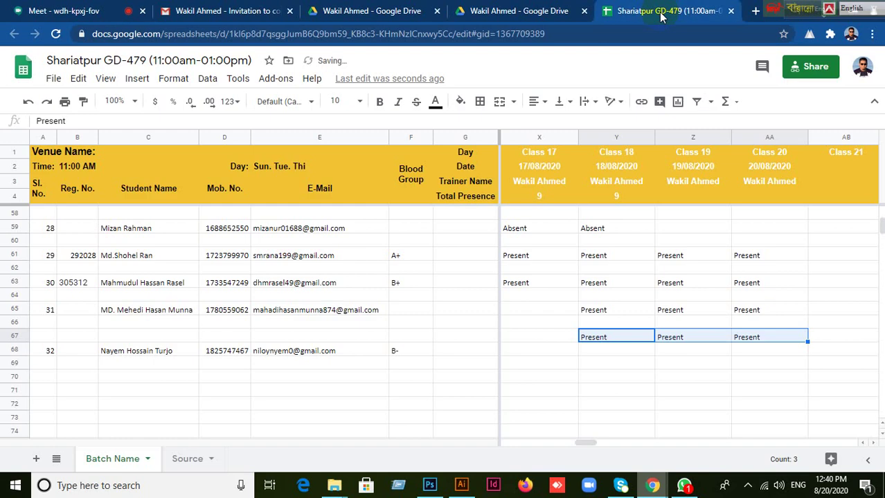
left_click(731, 11)
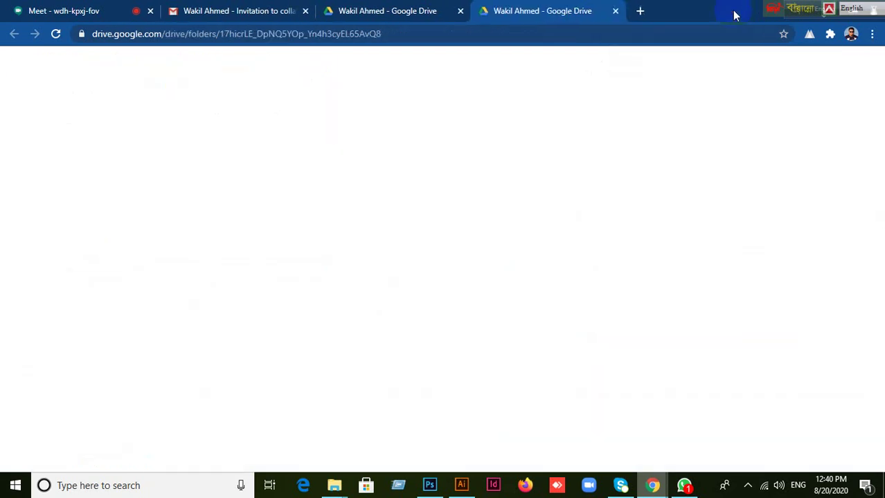
left_click(640, 12)
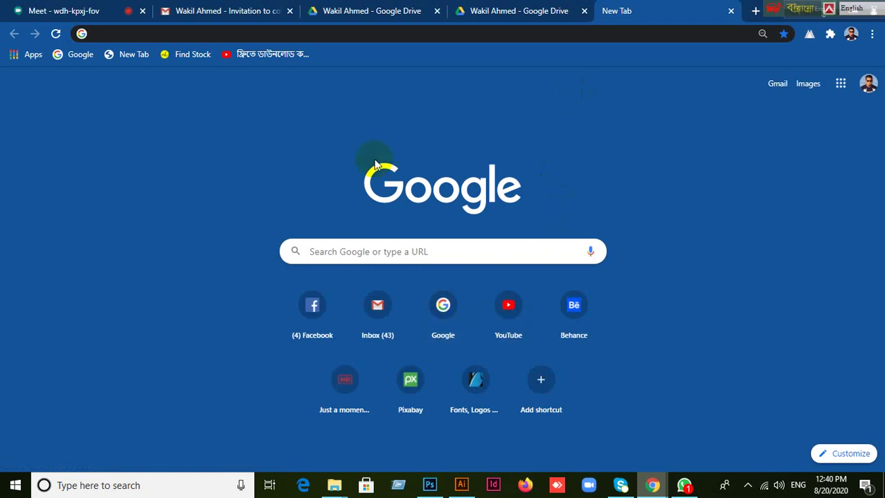
type("www.")
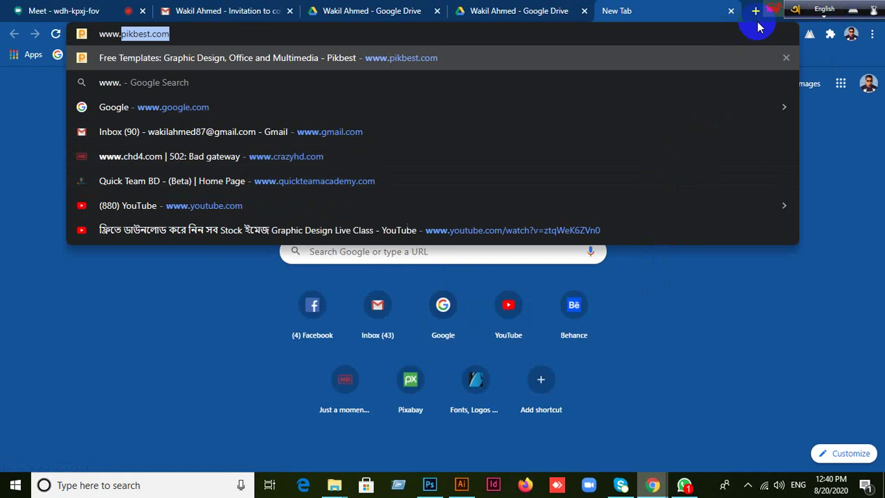
key("Return")
Minimize the Chrome window.
left_click_drag(750, 18, 675, 19)
left_click(644, 21)
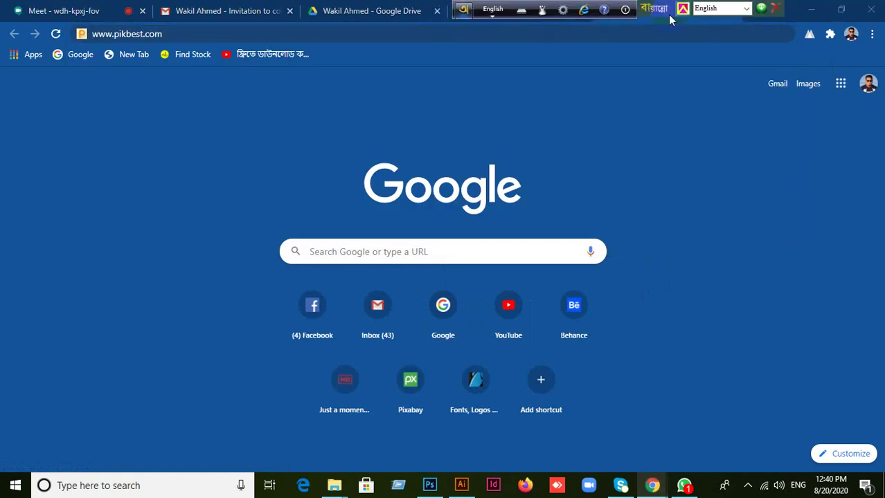
left_click(809, 12)
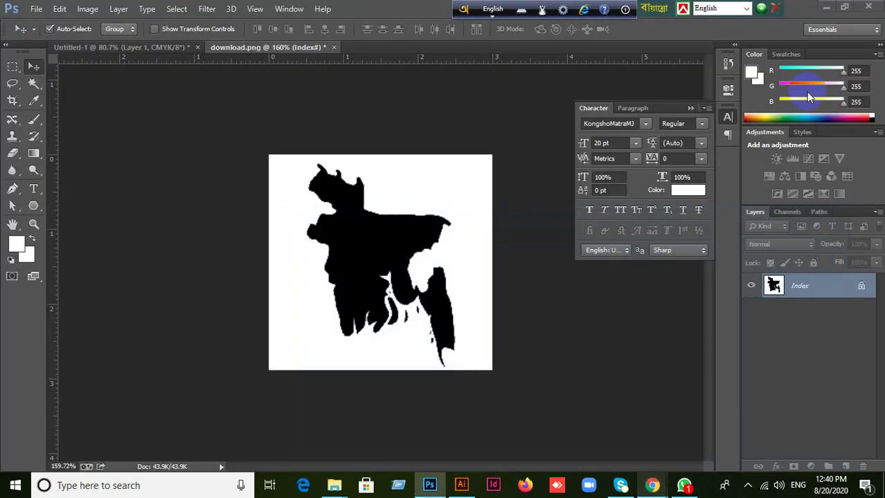
Minimize Photoshop, WhatsApp and the Sample Image window, then open the Project For Student desktop folder.
left_click(826, 9)
left_click(808, 9)
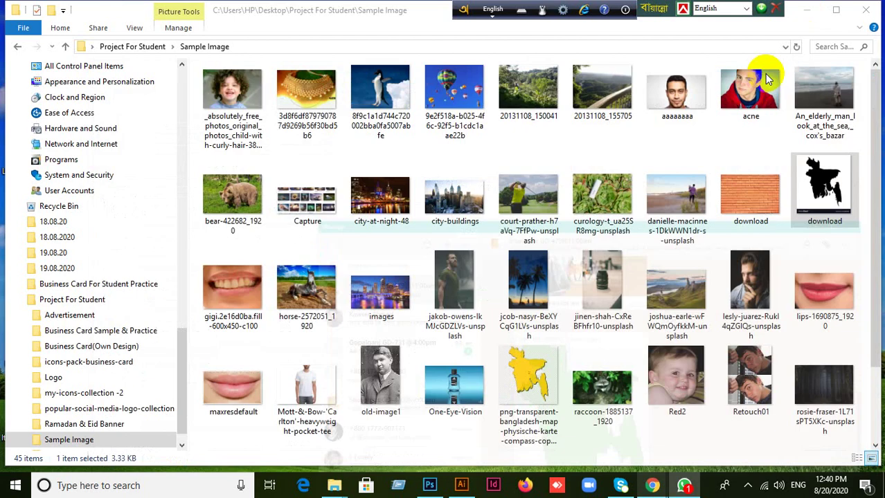
left_click(865, 10)
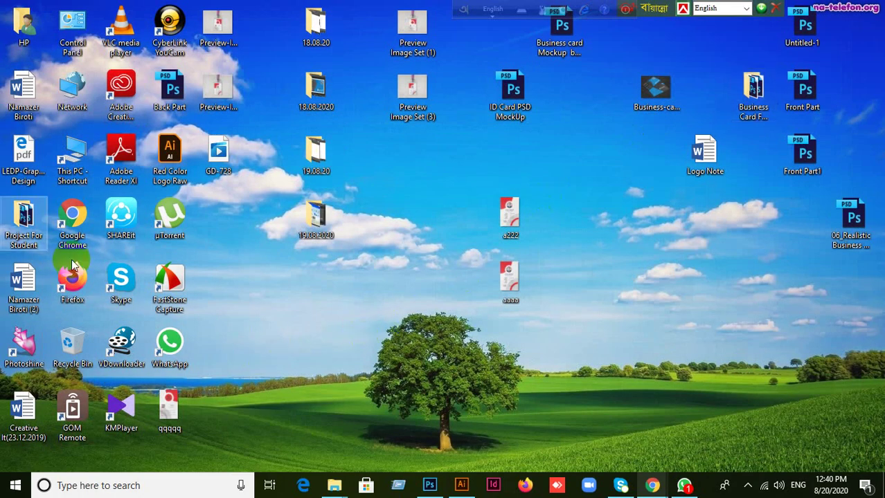
left_click(20, 237)
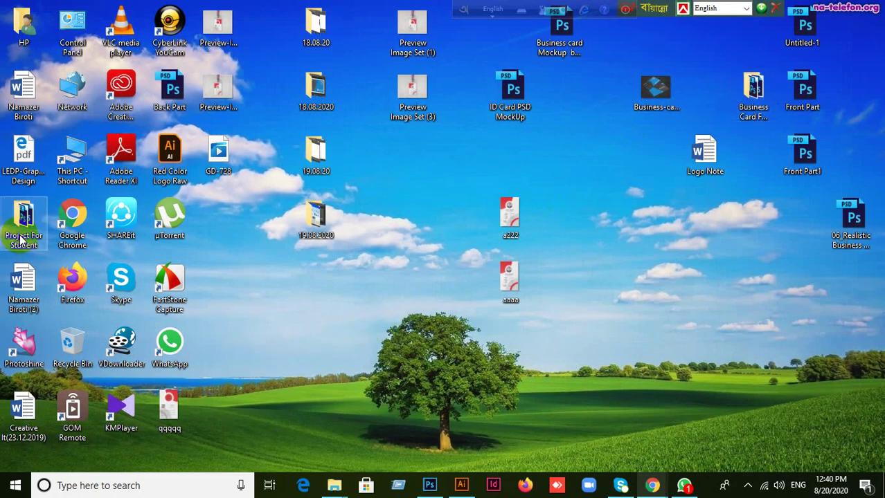
double_click(21, 239)
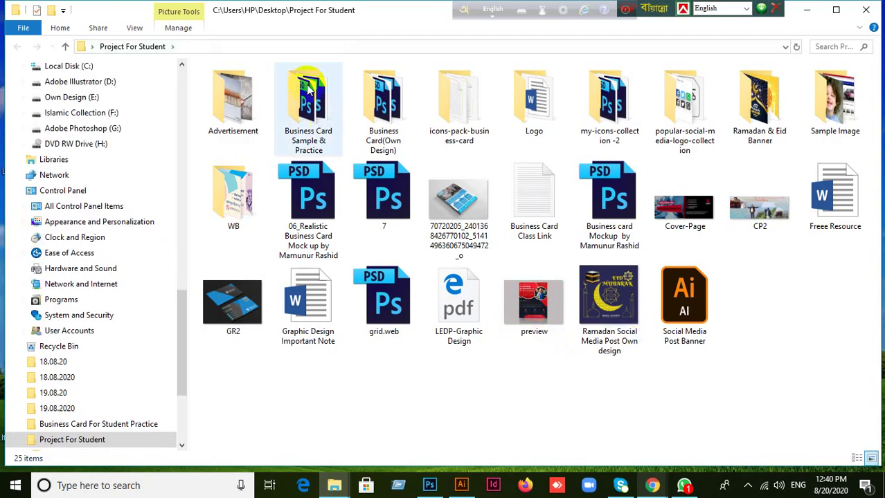
Open Business Card(Own Design) › Red and drag the Front Part PSD into Photoshop.
left_click(398, 132)
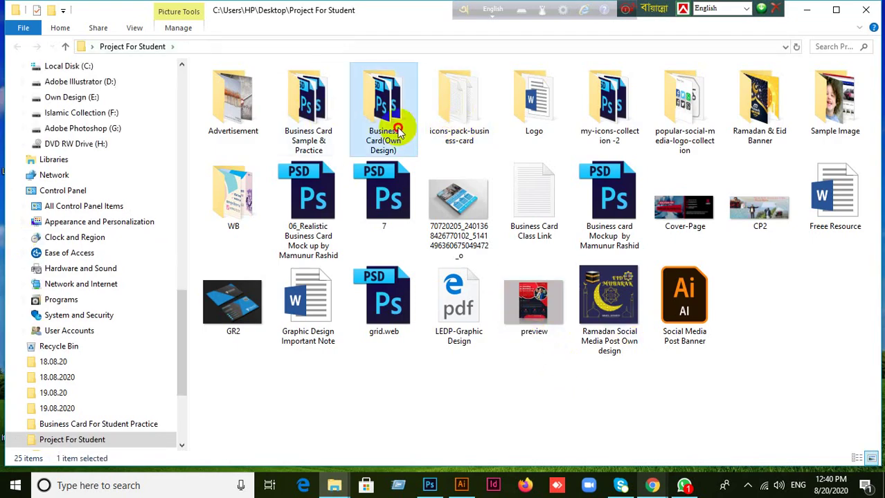
double_click(400, 133)
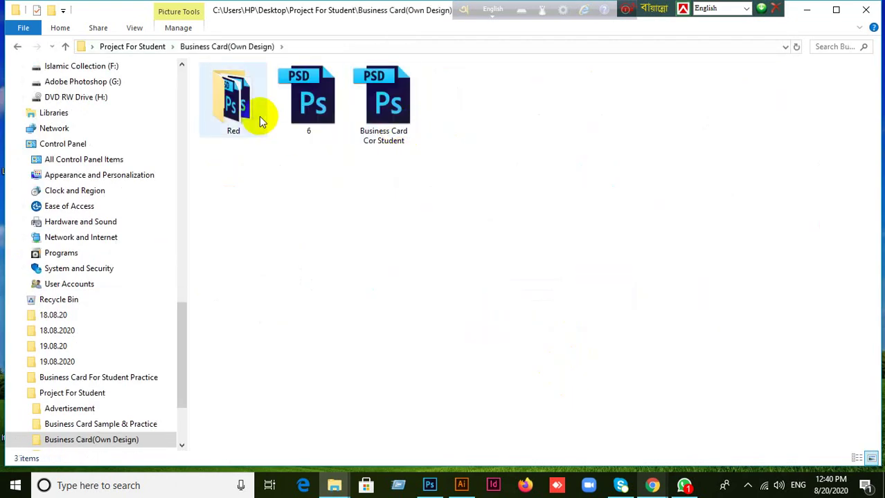
left_click(261, 121)
double_click(262, 122)
mouse_move(318, 102)
left_mouse_down()
mouse_move(475, 239)
mouse_move(442, 479)
mouse_move(432, 489)
mouse_move(391, 19)
left_mouse_up()
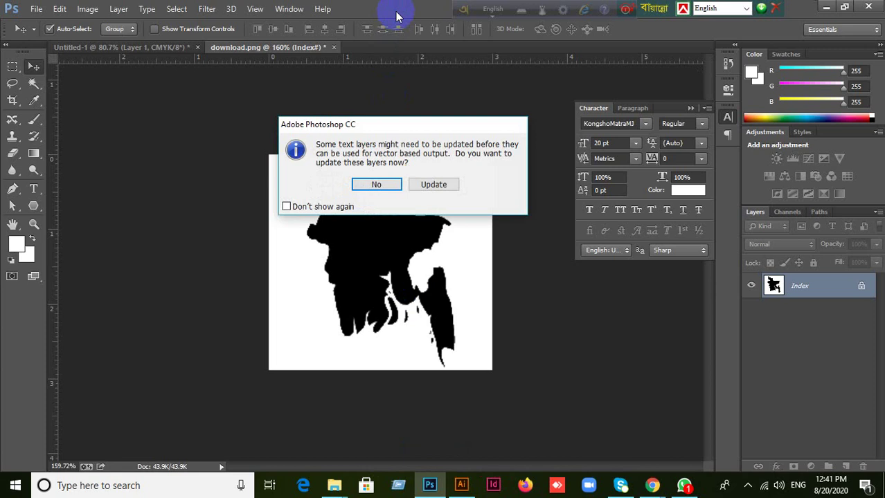
Decline the text-layer update, collapse the Character panel, and select the logo and company-name group.
left_click(385, 184)
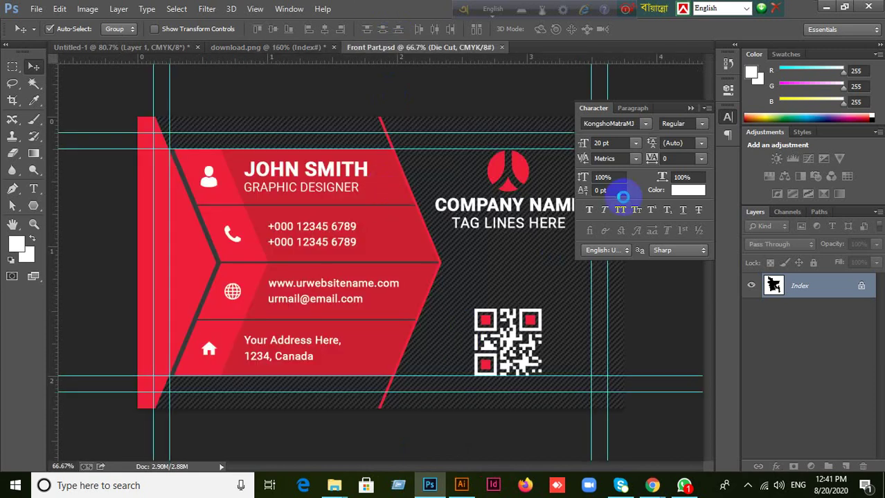
left_click(690, 109)
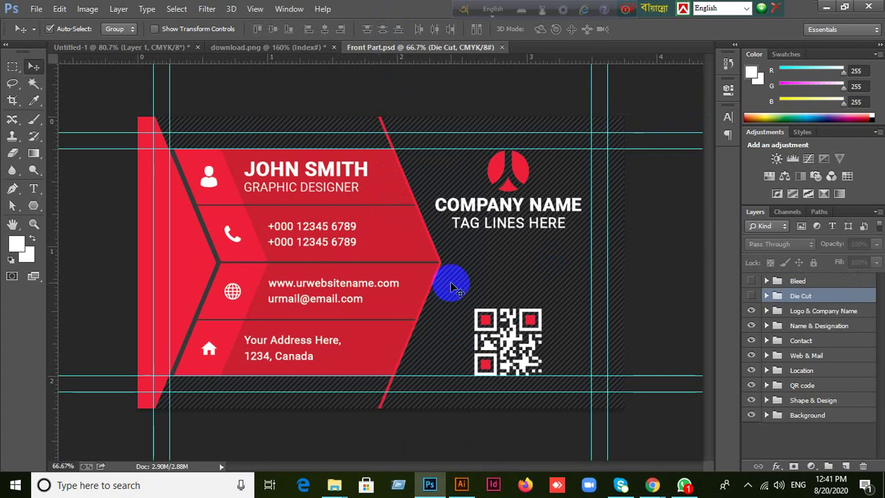
left_click(524, 173)
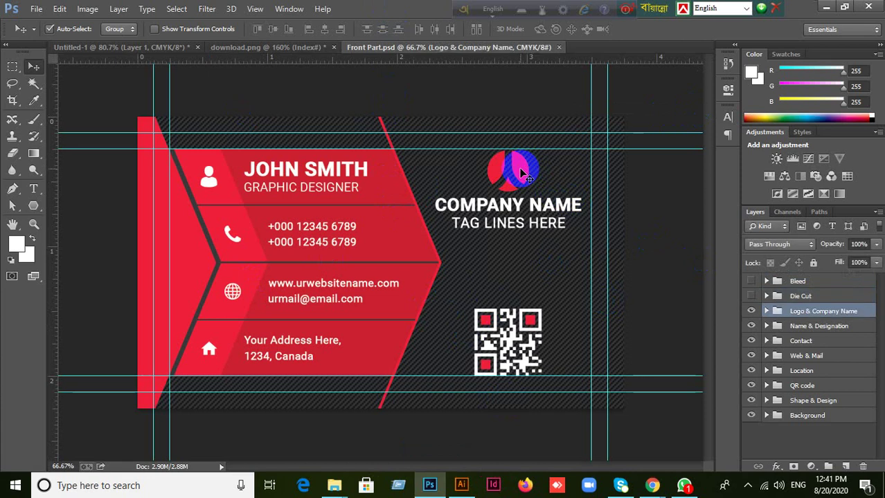
Minimize Photoshop and Explorer, then drag the desktop's Front Part PSD into Photoshop.
left_click(825, 6)
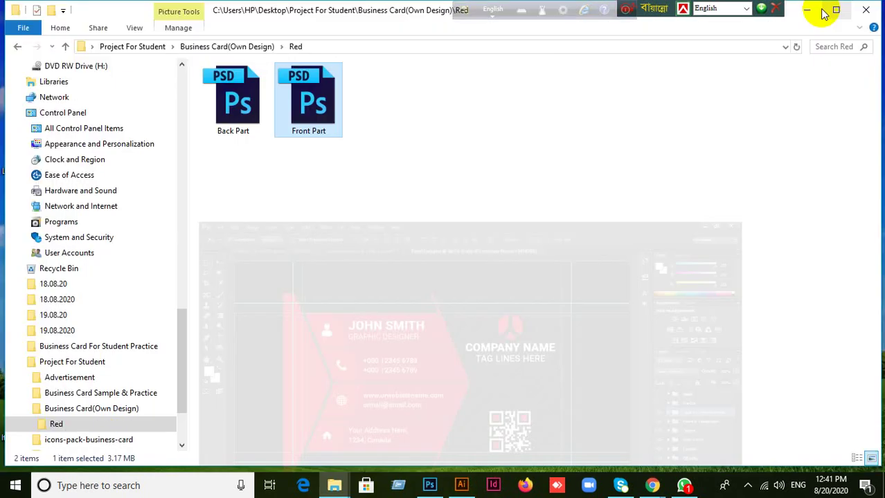
left_click(805, 13)
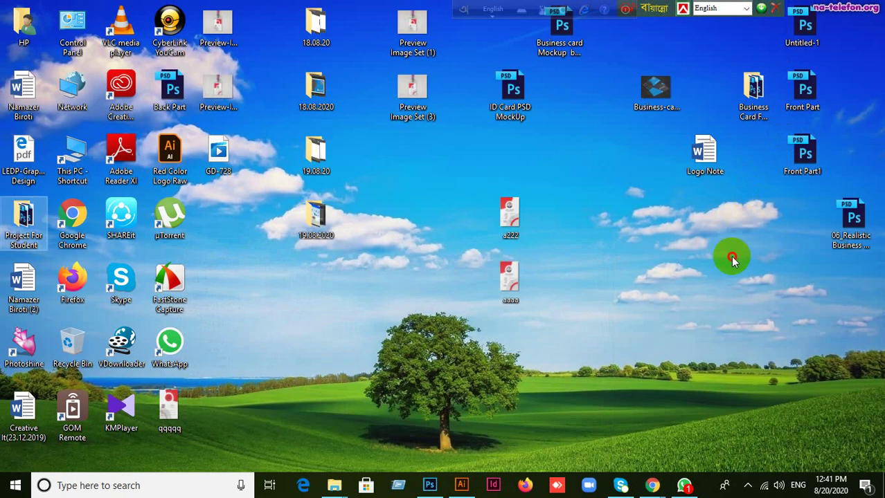
left_click_drag(802, 89, 425, 75)
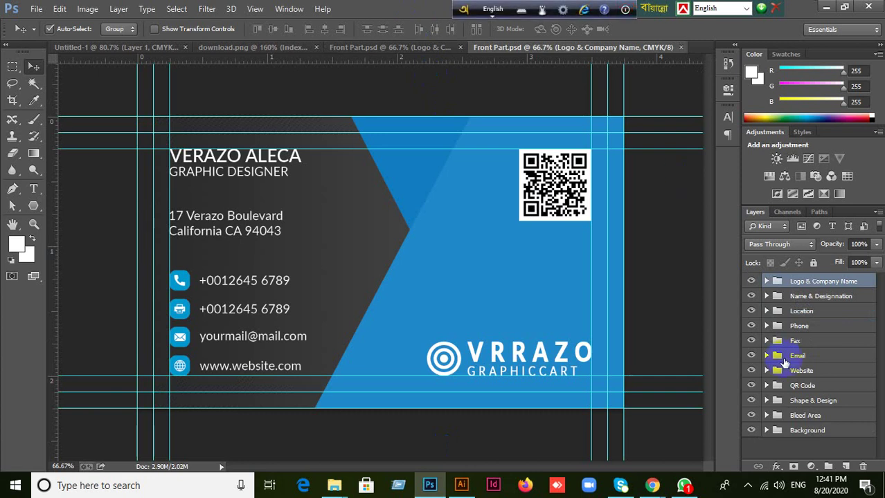
Set Auto-Select to Layer and select the VRRAZO logo's ring icon.
left_click(766, 282)
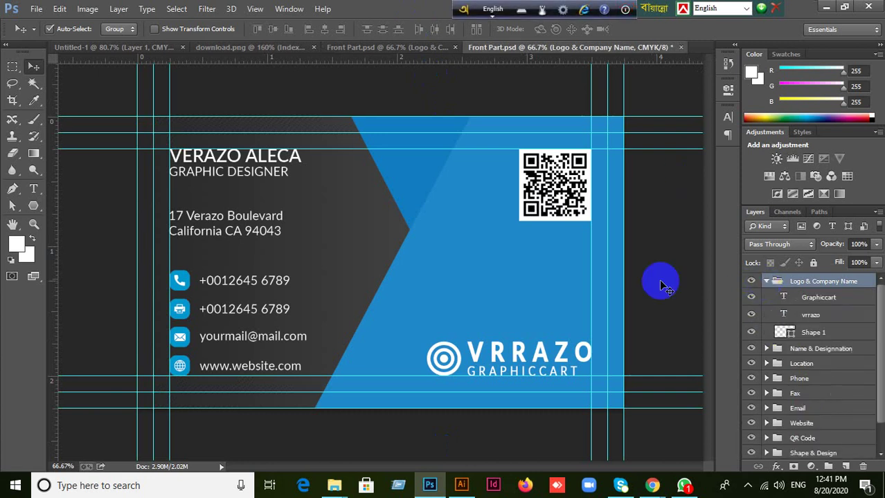
left_click(547, 193)
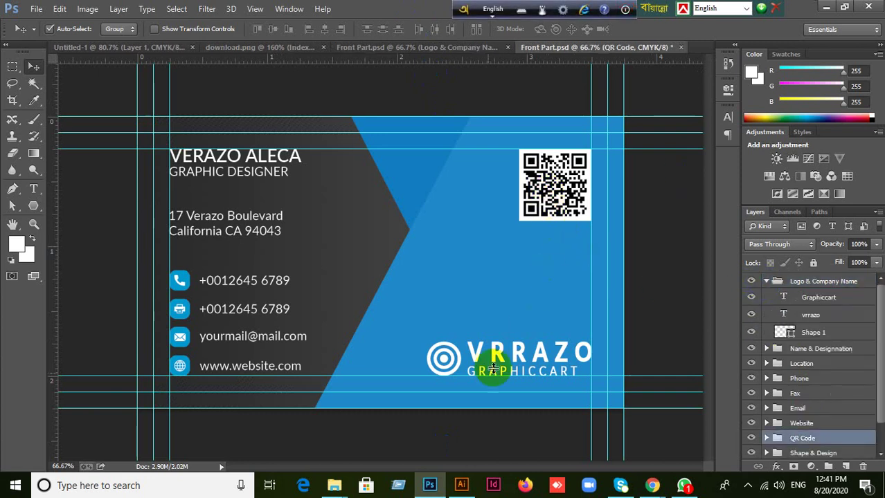
left_click(131, 29)
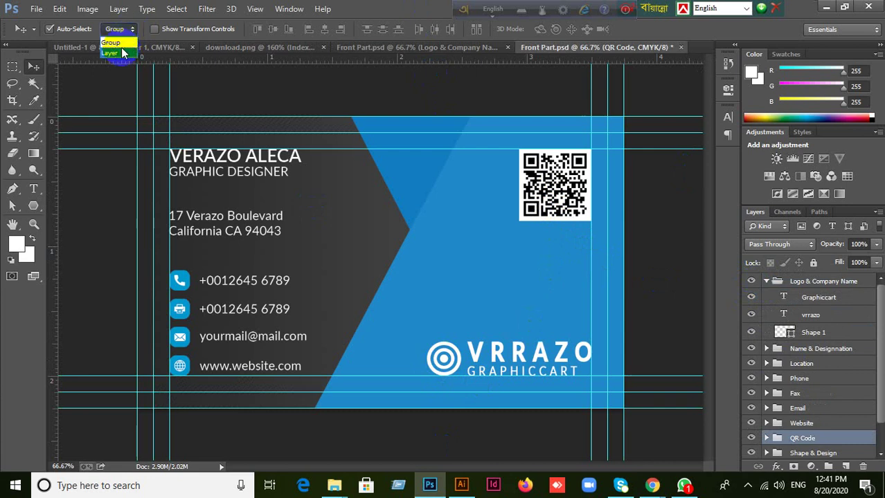
left_click(118, 46)
left_click(443, 359)
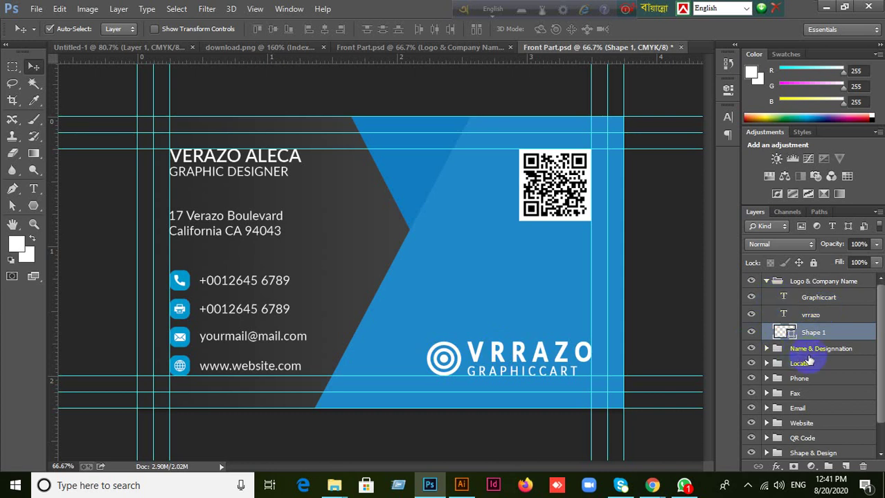
Confirm the ring is Shape 1 by toggling its visibility, then convert Shape 1 to a smart object.
left_click(751, 334)
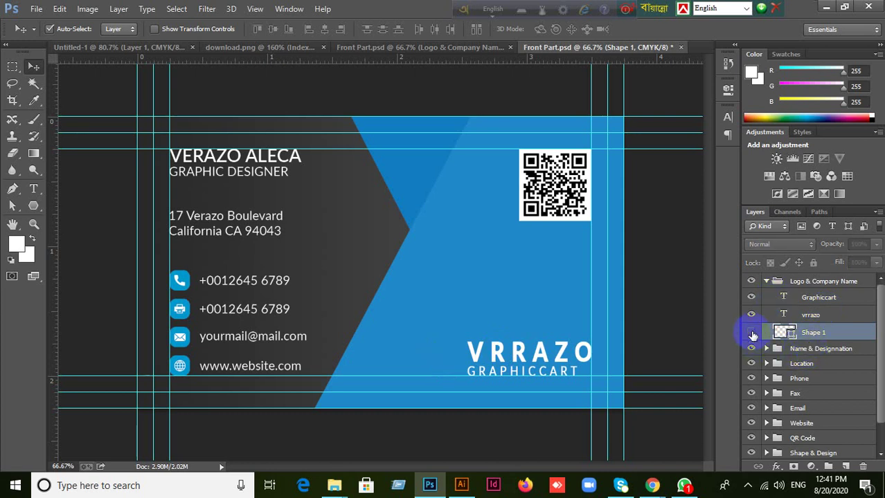
left_click(752, 334)
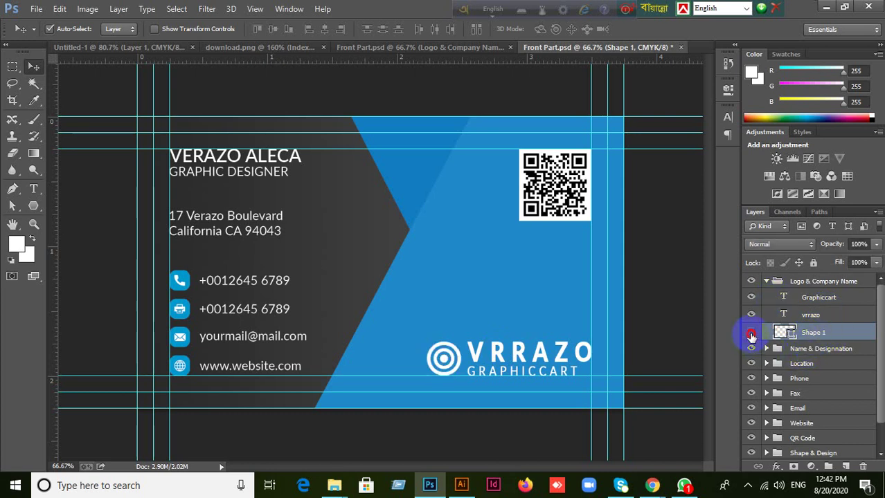
left_click(751, 334)
left_click(751, 333)
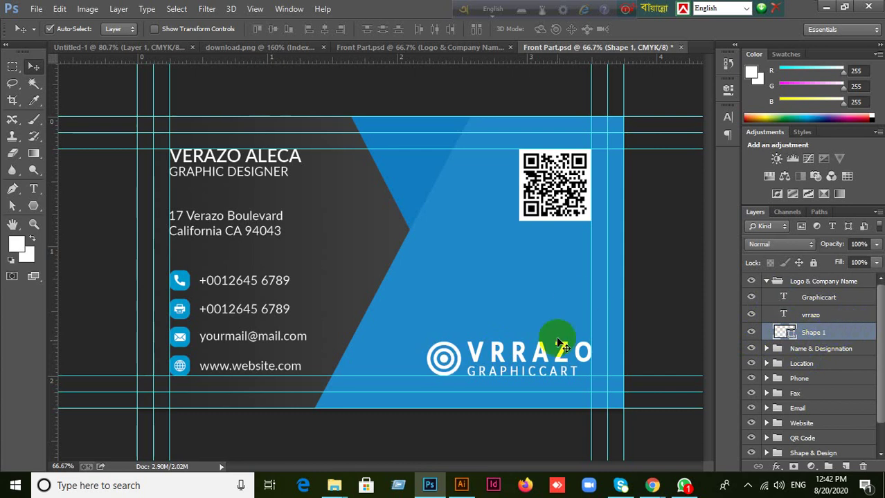
left_click(751, 333)
left_click(751, 333)
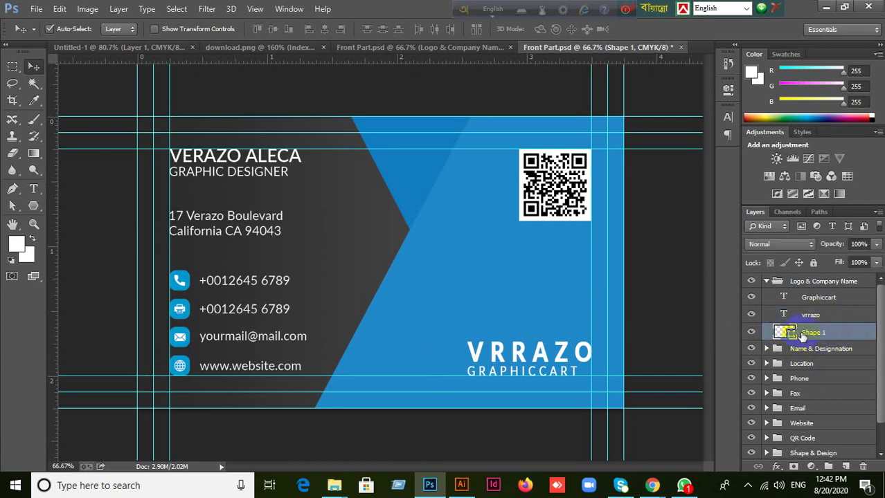
right_click(834, 333)
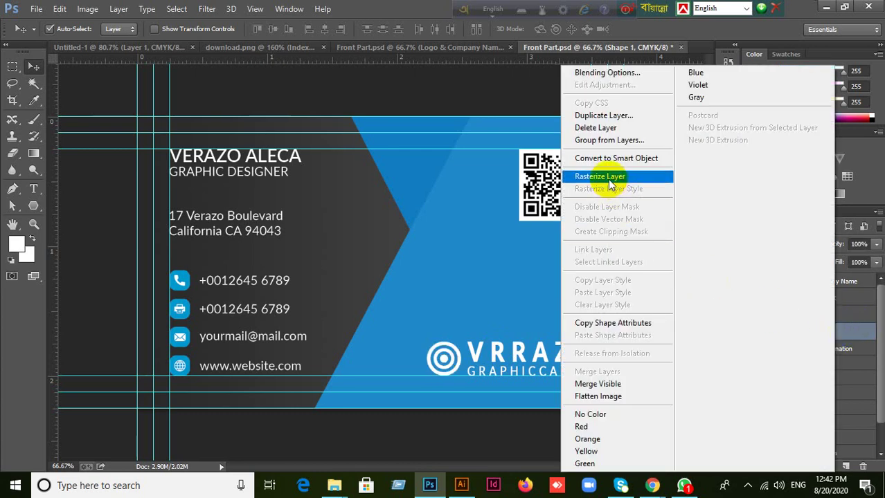
left_click(594, 176)
right_click(850, 332)
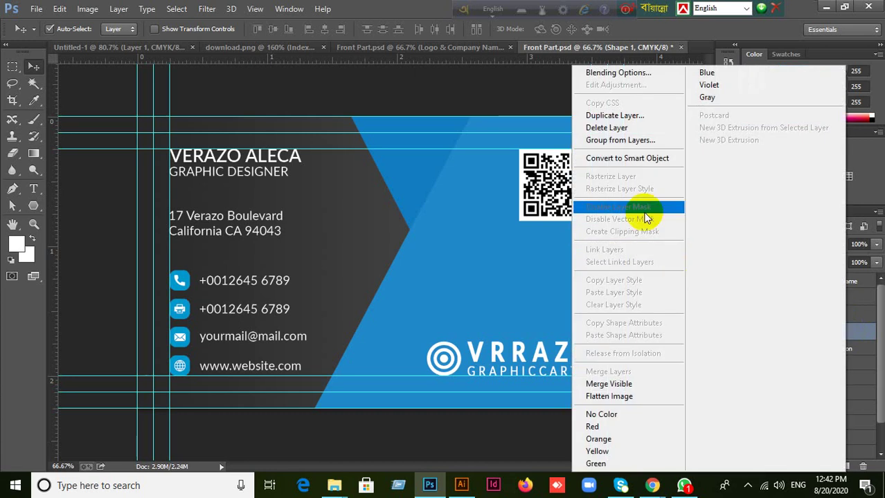
left_click(627, 157)
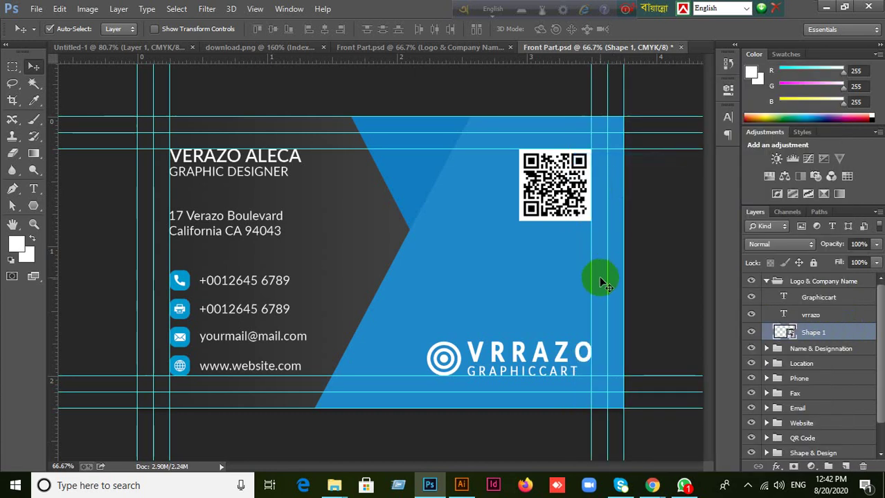
left_click(765, 281)
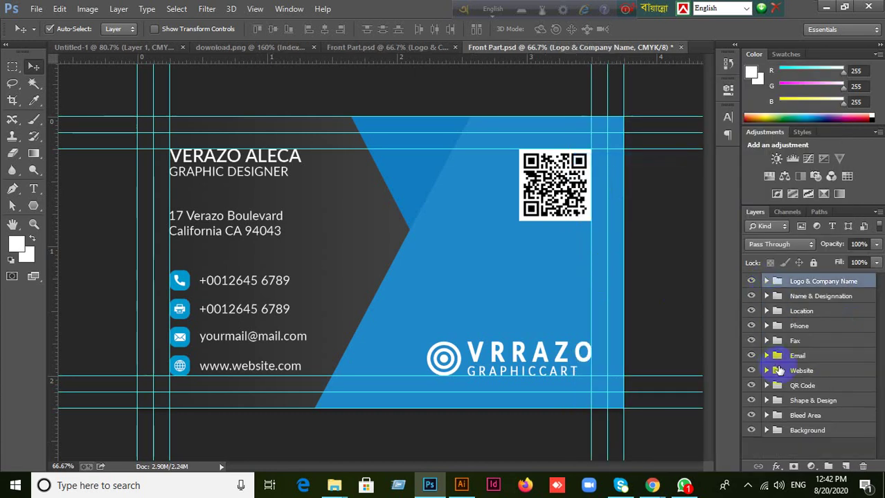
Convert the QR Code layer to a smart object, collapse its group, and return to the red Front Part.psd.
left_click(548, 177)
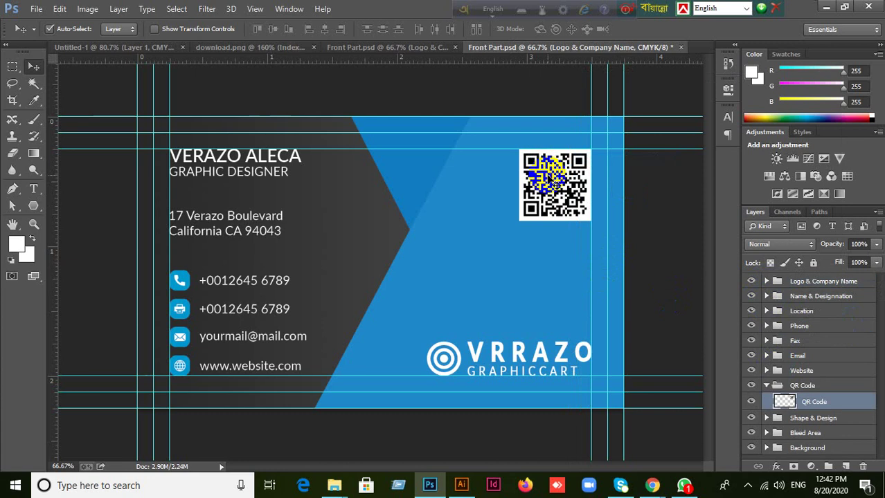
right_click(550, 177)
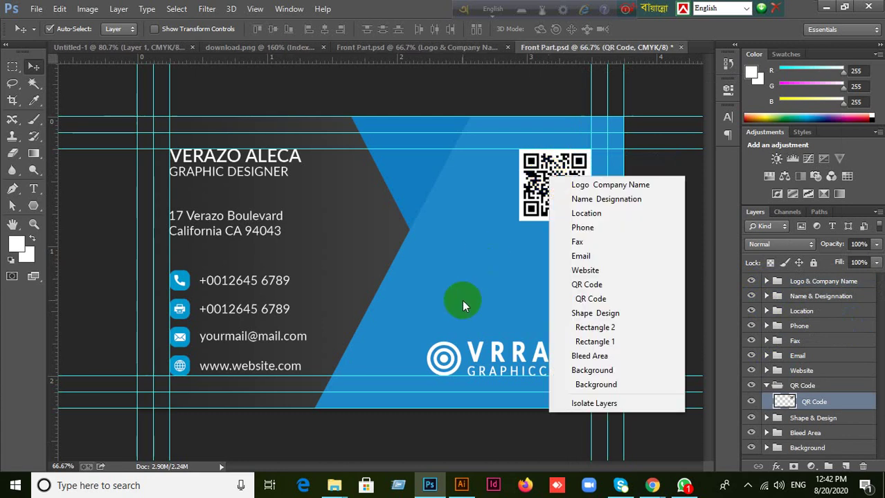
left_click(685, 260)
right_click(845, 400)
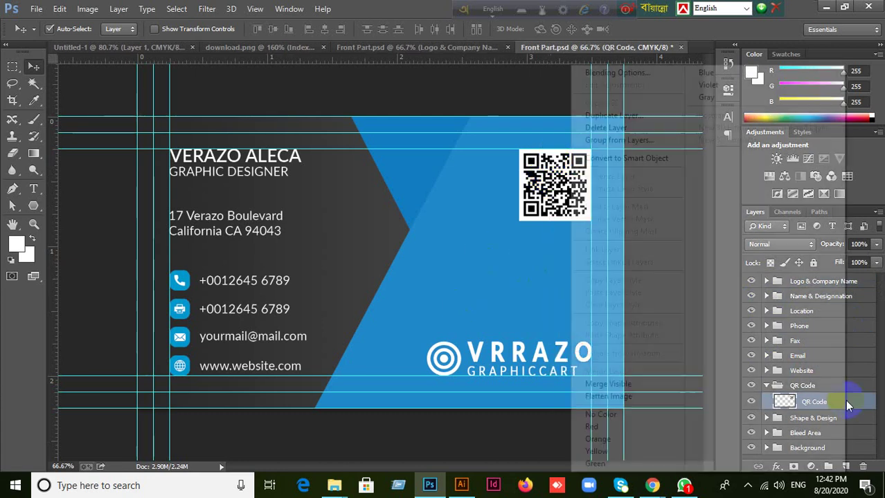
left_click(633, 158)
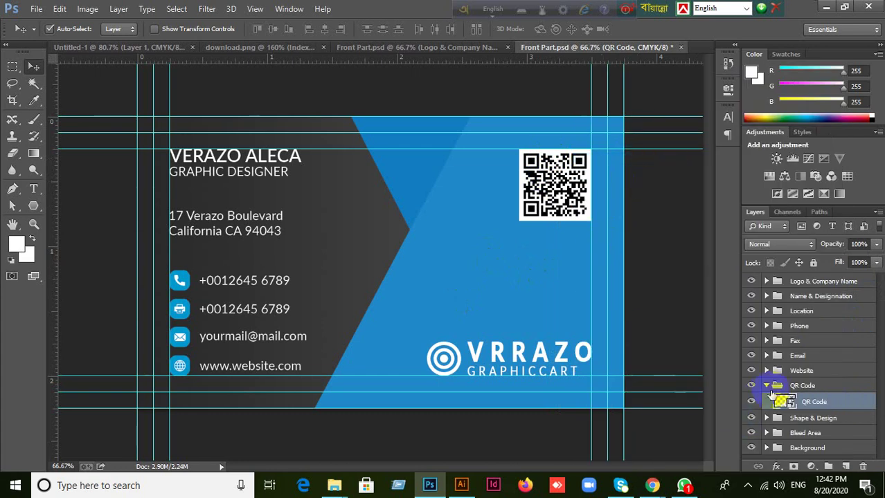
left_click(766, 385)
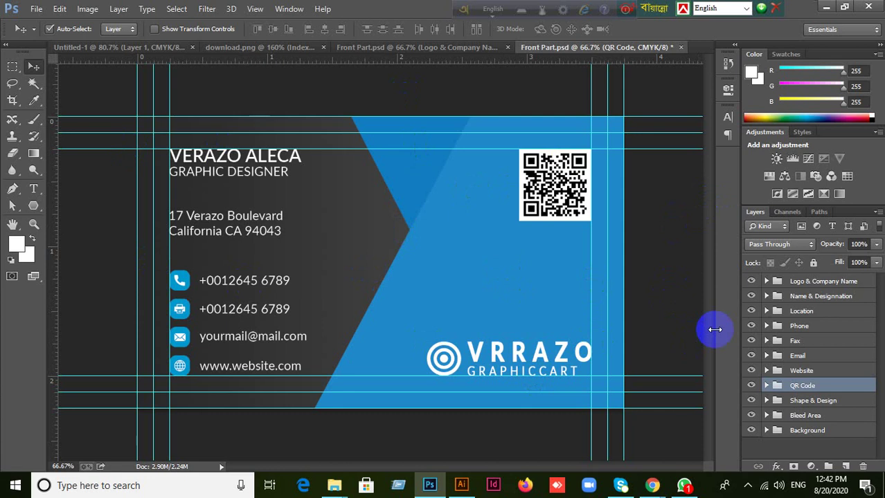
left_click(379, 48)
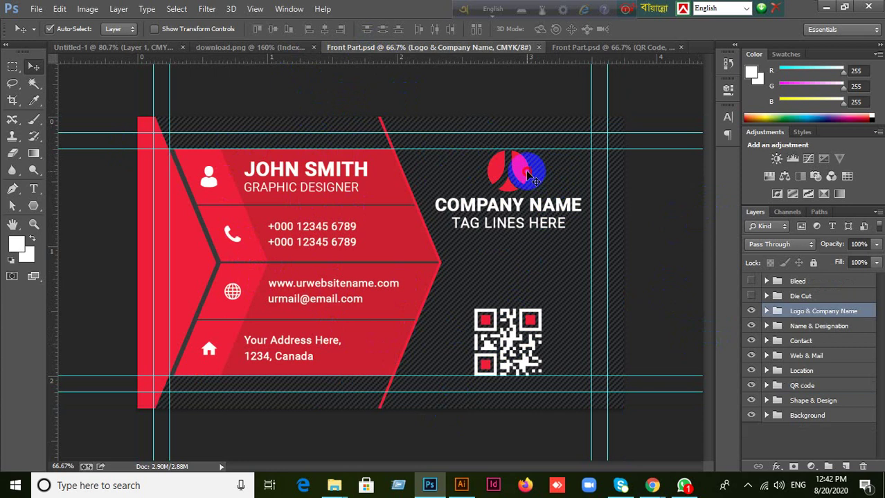
Open the Forma 1 logo contents, load its shape as a selection, and pick teal #00dedb.
left_click(531, 179)
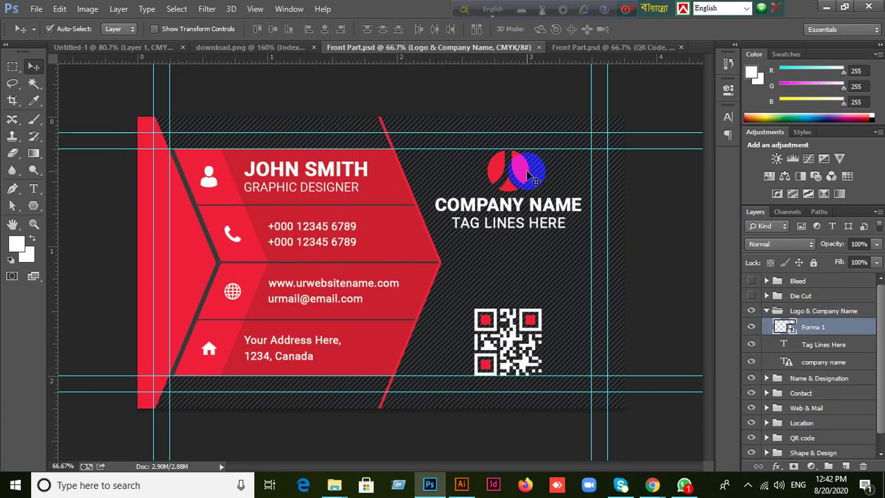
double_click(790, 331)
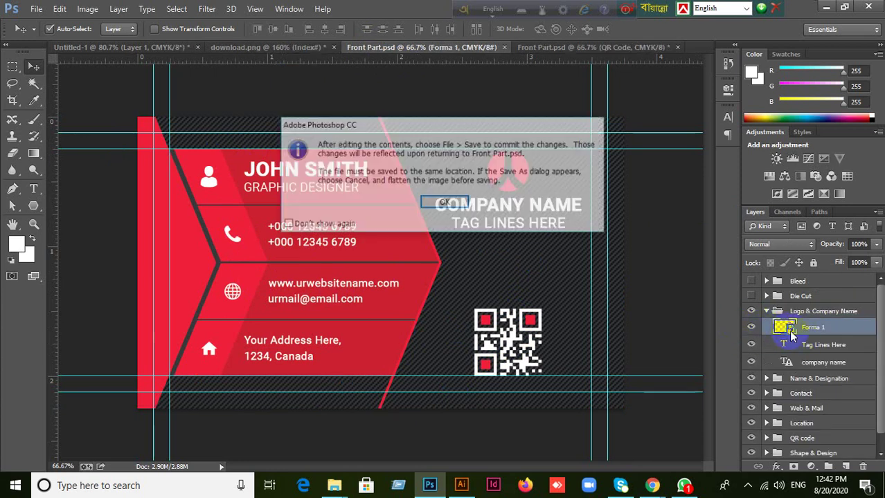
left_click(452, 202)
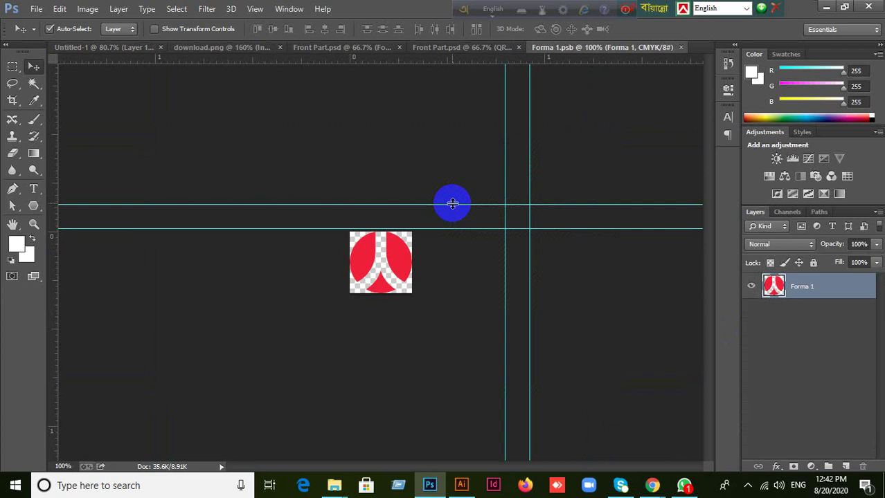
left_click(780, 289, "ctrl")
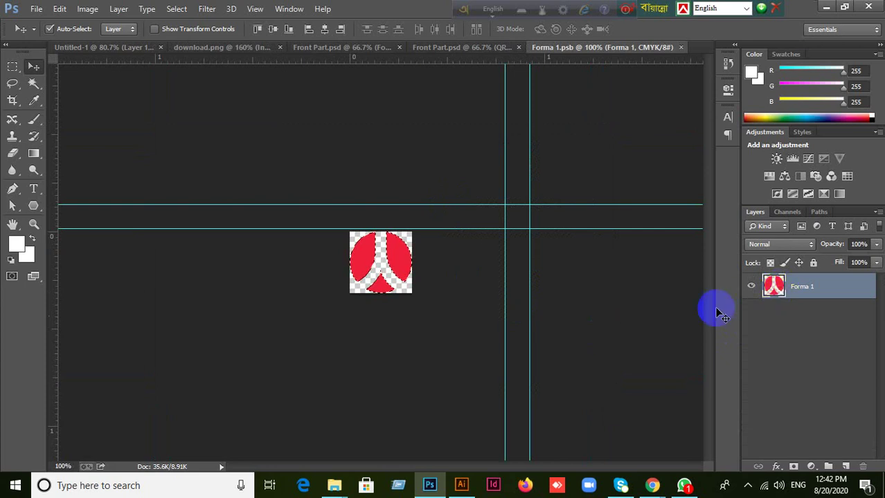
left_click(14, 244)
left_click_drag(666, 422, 676, 335)
left_click(658, 272)
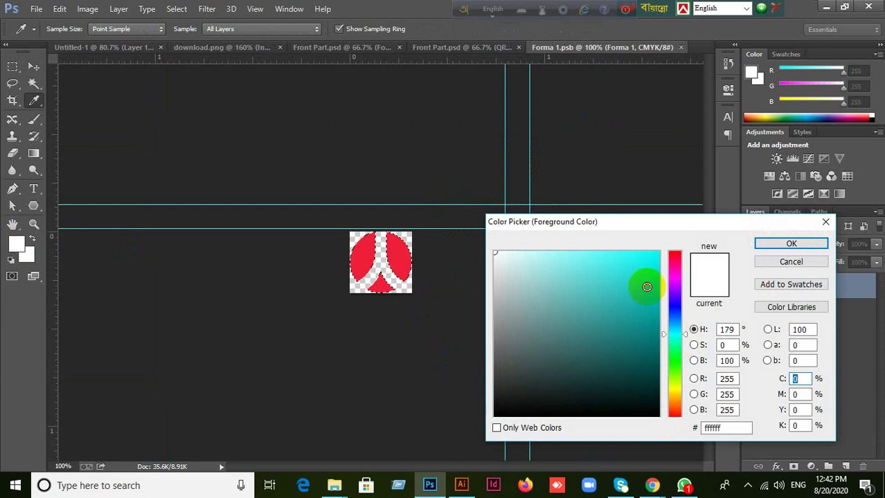
left_click(790, 243)
Fill the logo shape with teal, then save and close Forma 1.psb.
key("v")
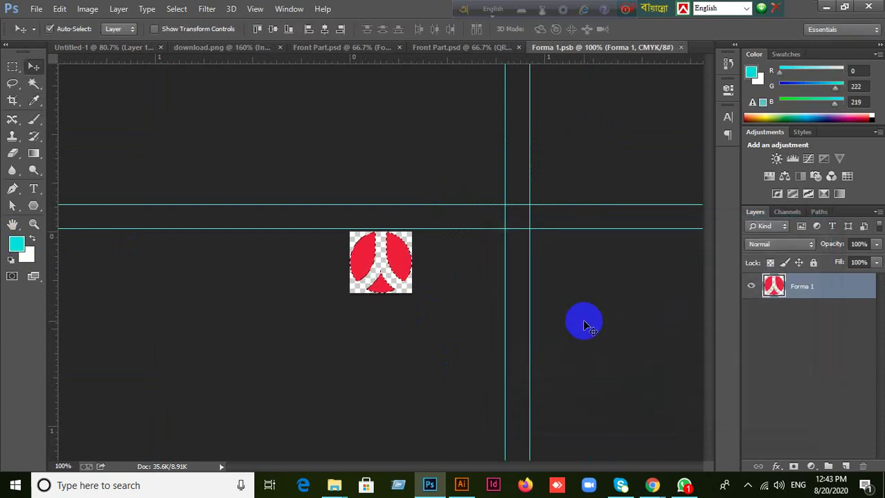
key("ctrl+d")
key("alt+BackSpace")
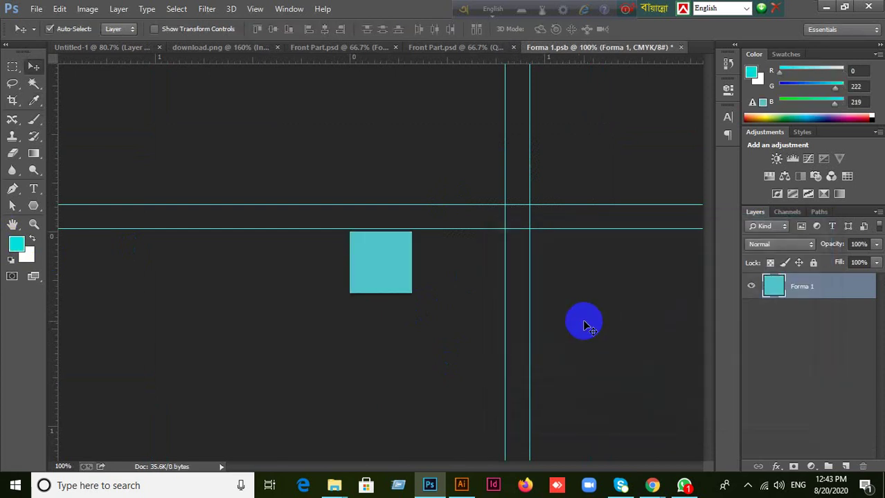
key("ctrl+alt+z")
key("ctrl+alt+z")
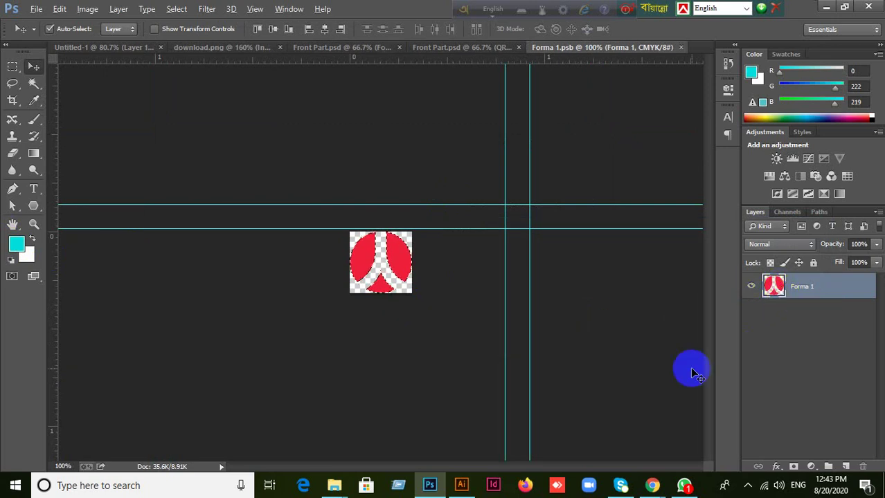
key("alt+BackSpace")
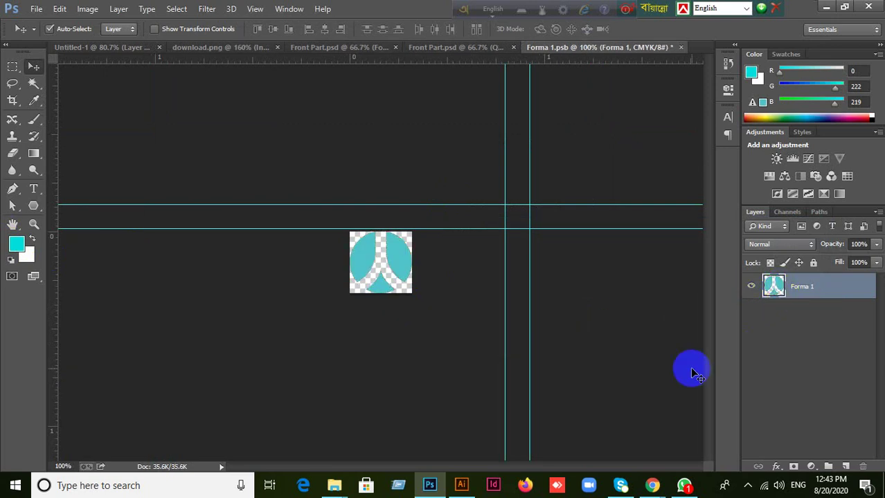
key("ctrl+s")
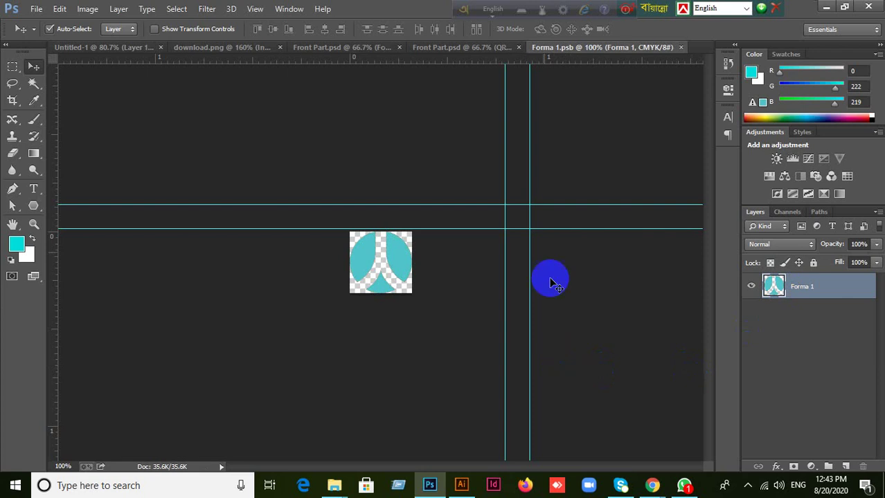
key("ctrl+w")
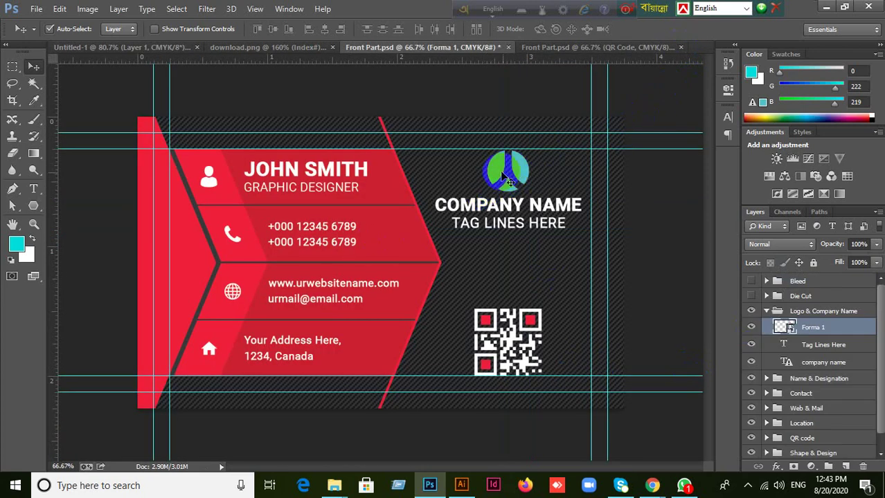
Change the Rectangle 3 phone band's fill to teal #18aeb4.
left_click(383, 230)
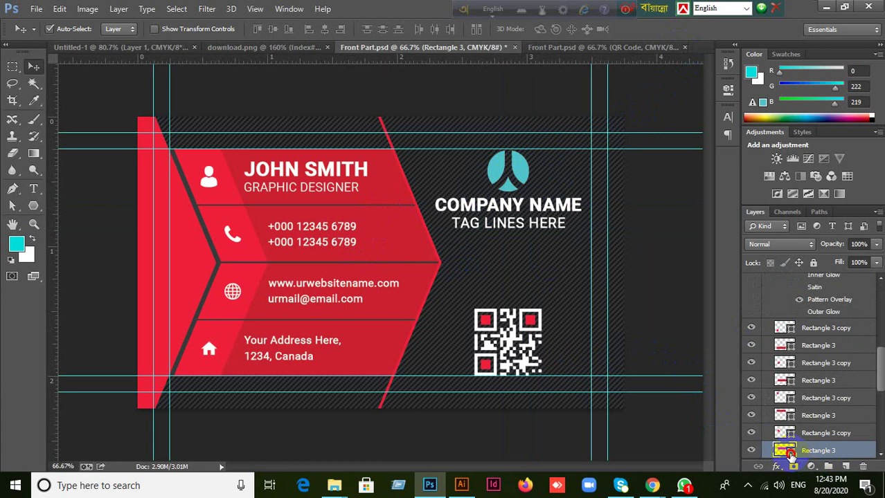
double_click(784, 451)
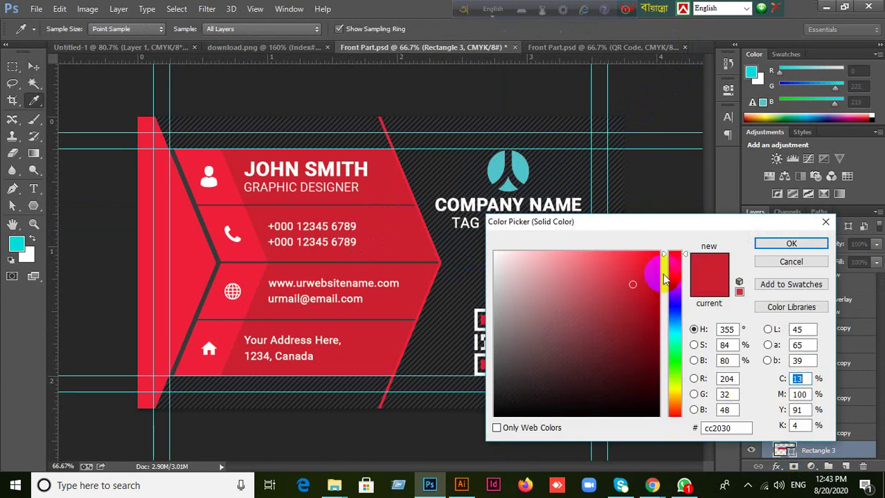
left_click_drag(666, 252, 673, 333)
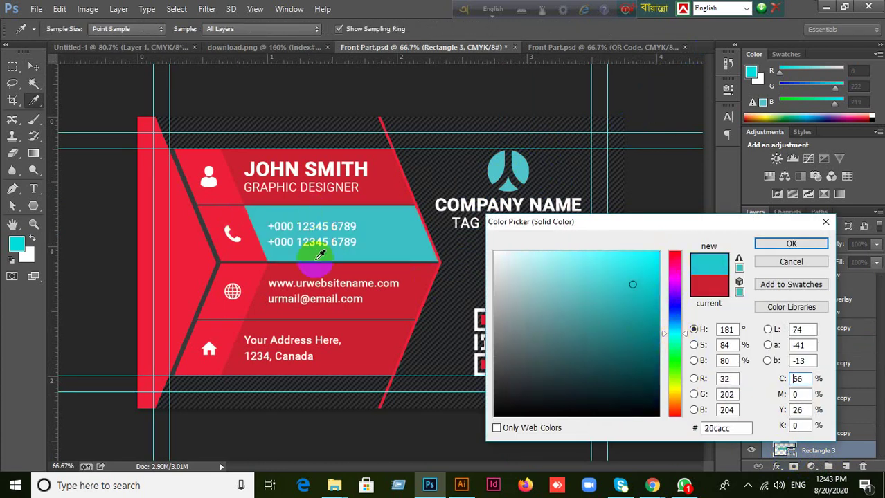
left_click_drag(634, 286, 656, 284)
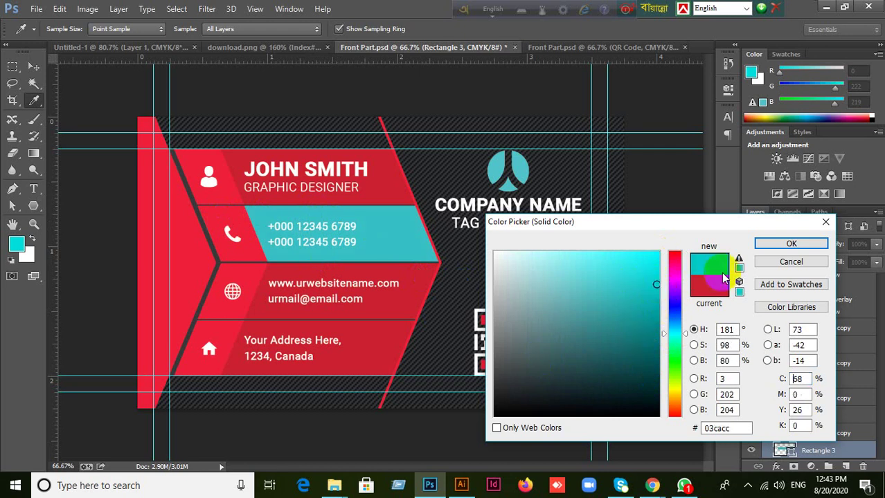
left_click(791, 244)
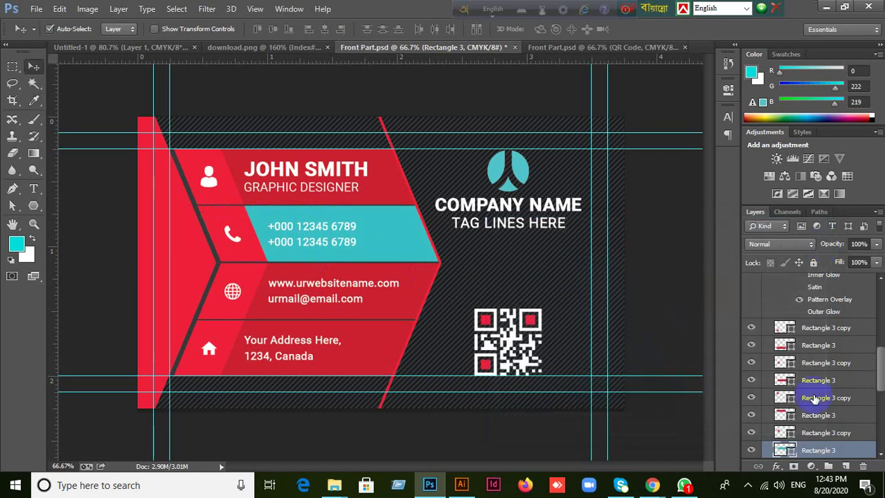
double_click(789, 453)
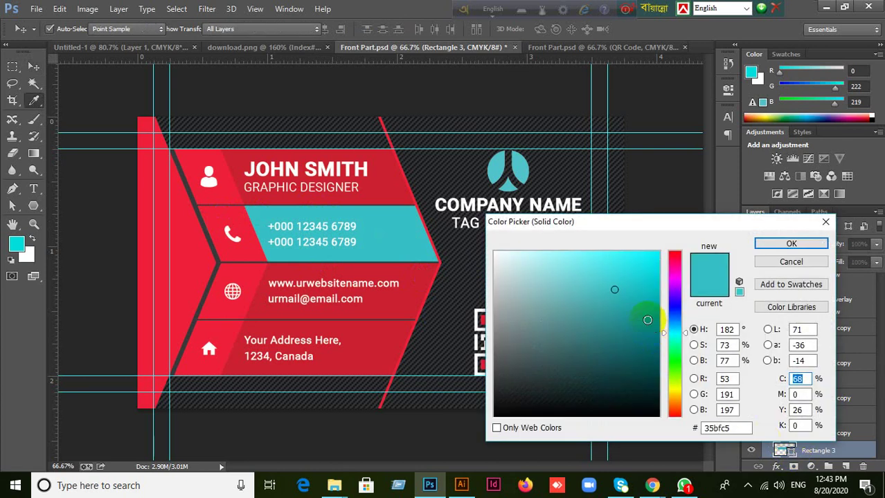
left_click_drag(616, 290, 618, 336)
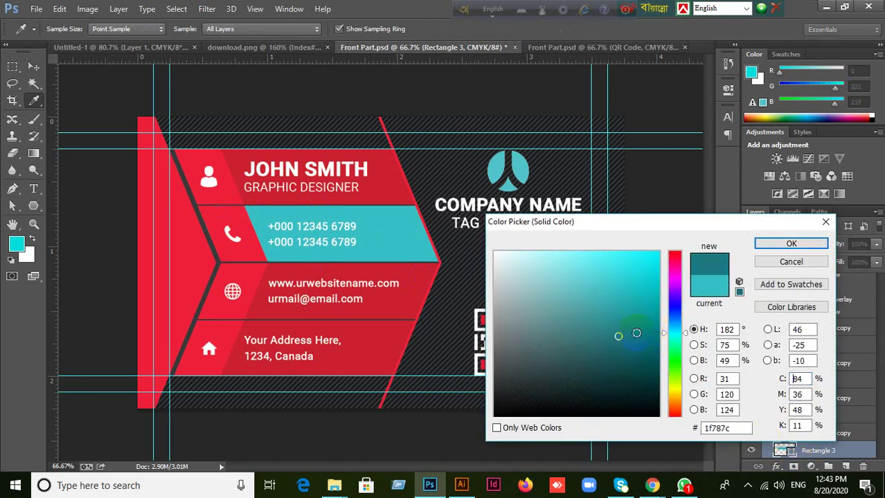
left_click(784, 253)
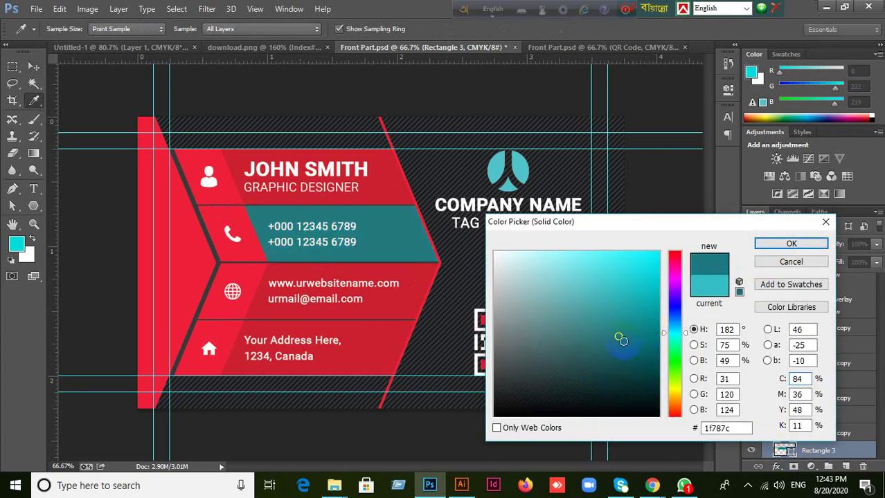
left_click_drag(622, 306, 636, 300)
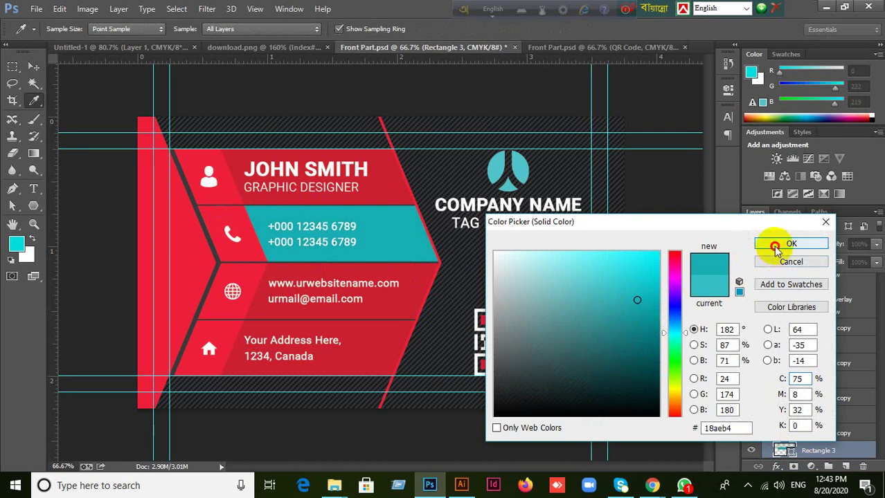
left_click(775, 244)
Set Rectangle 3 copy's fill to the logo's sampled teal #51c4ca.
left_click(225, 221)
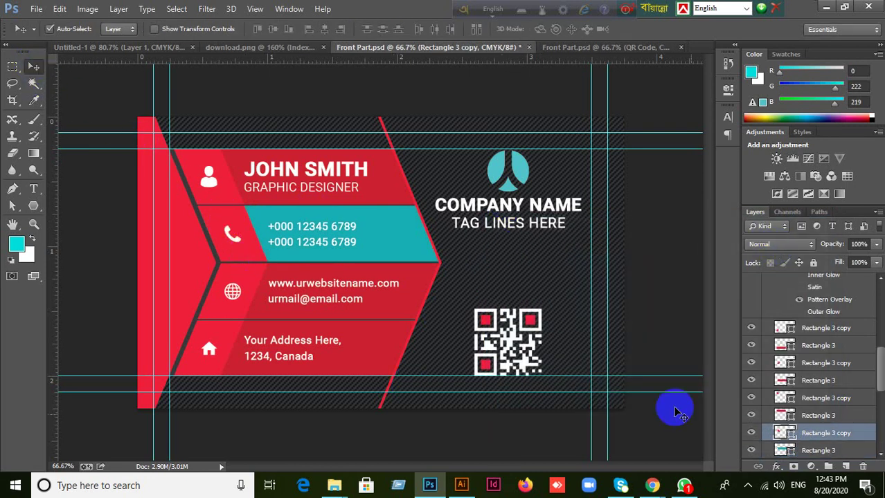
double_click(787, 435)
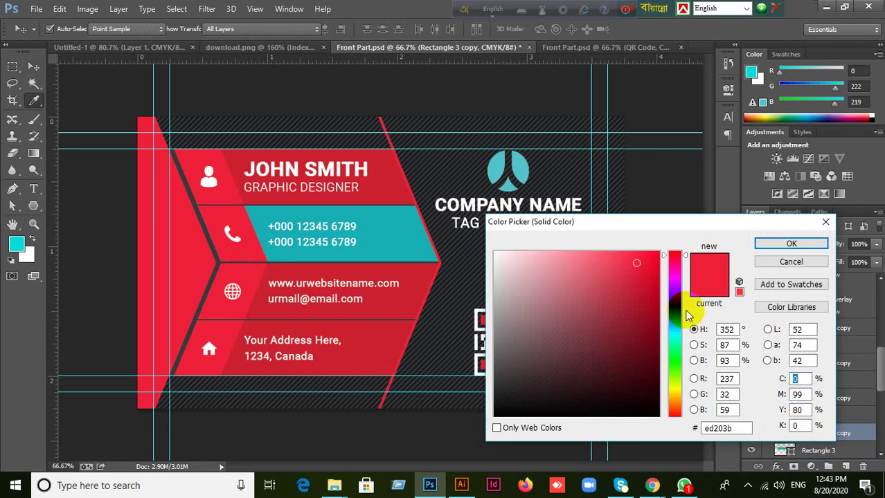
left_click(524, 166)
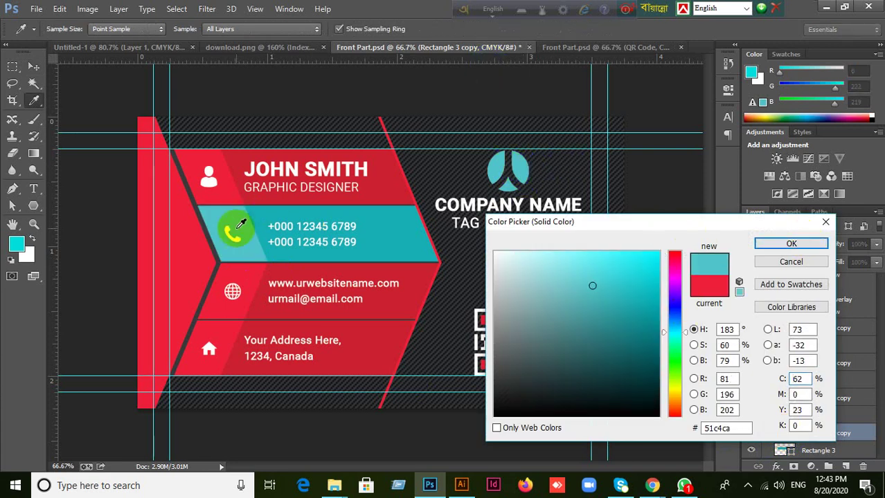
left_click(783, 242)
key("v")
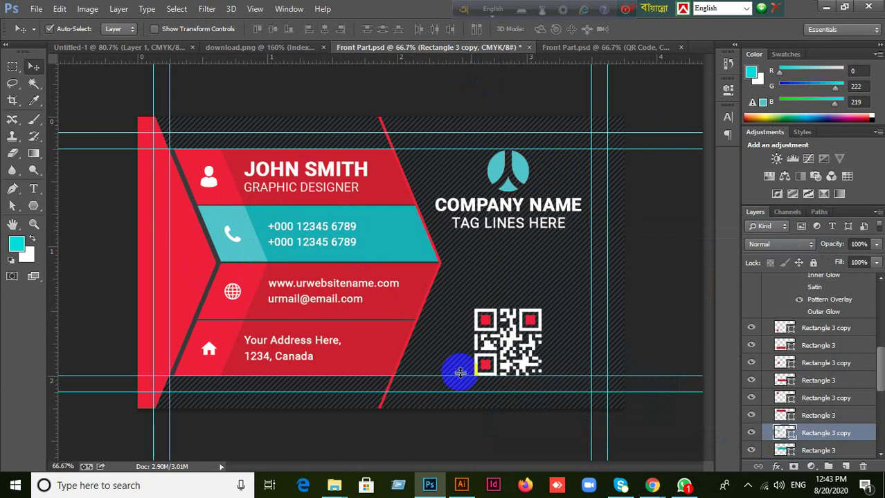
Switch to the blue Front Part.psd, try moving the ring logo mark, then undo the move.
left_click(583, 48)
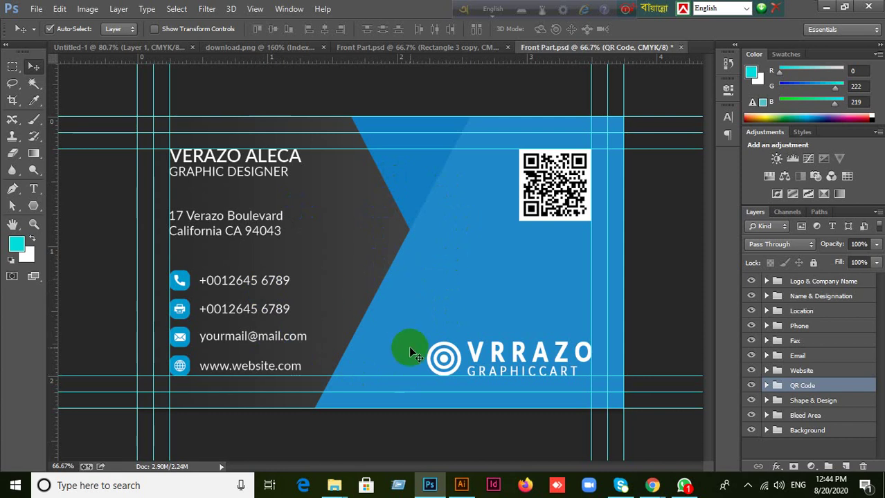
left_click(441, 351)
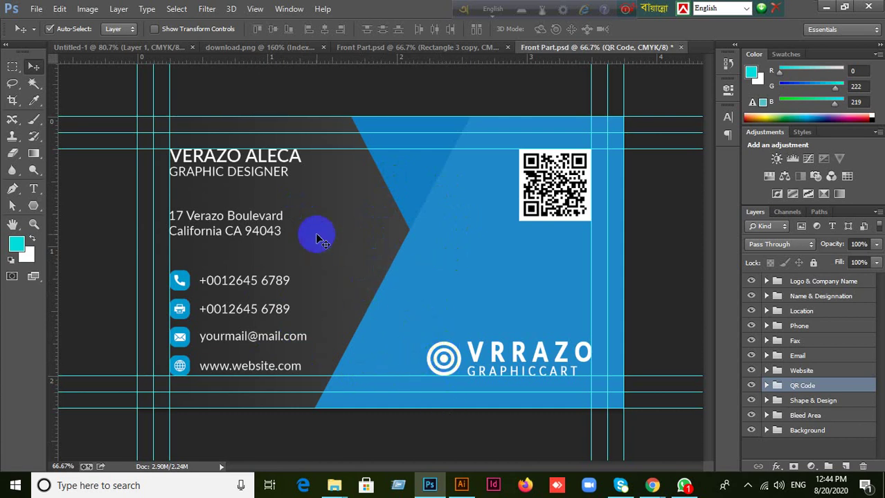
left_click(434, 367)
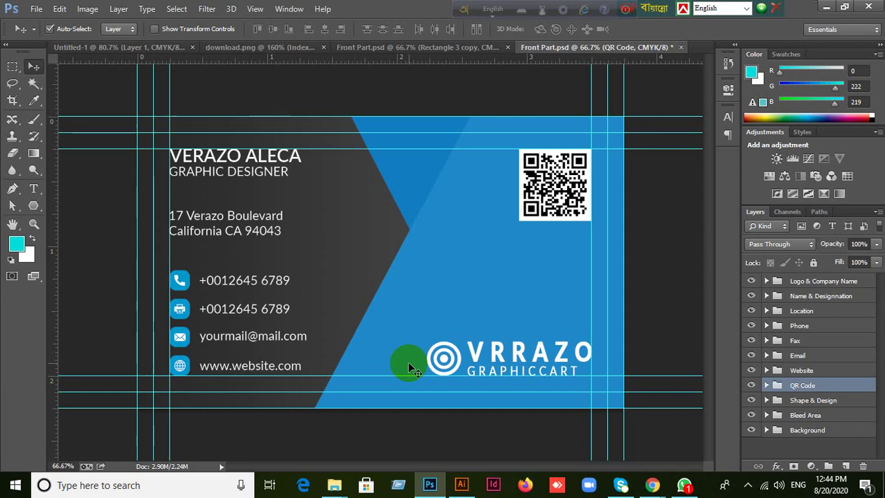
left_click(445, 365)
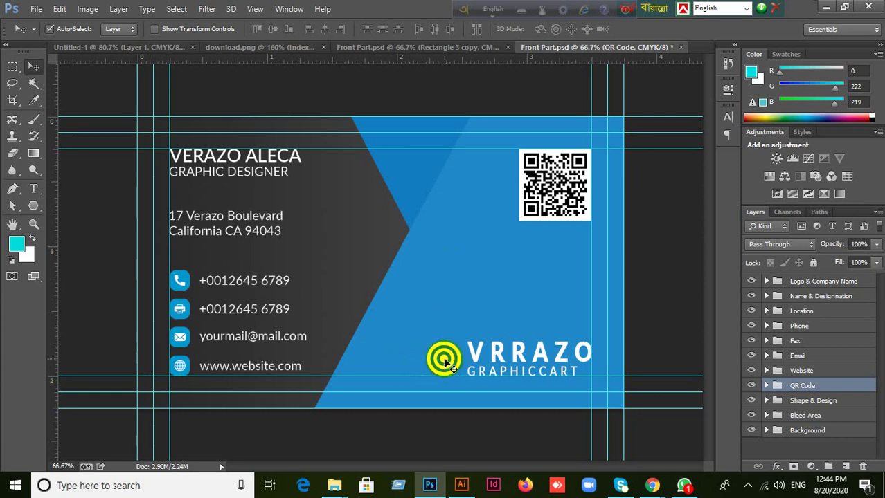
left_click_drag(447, 369, 313, 248)
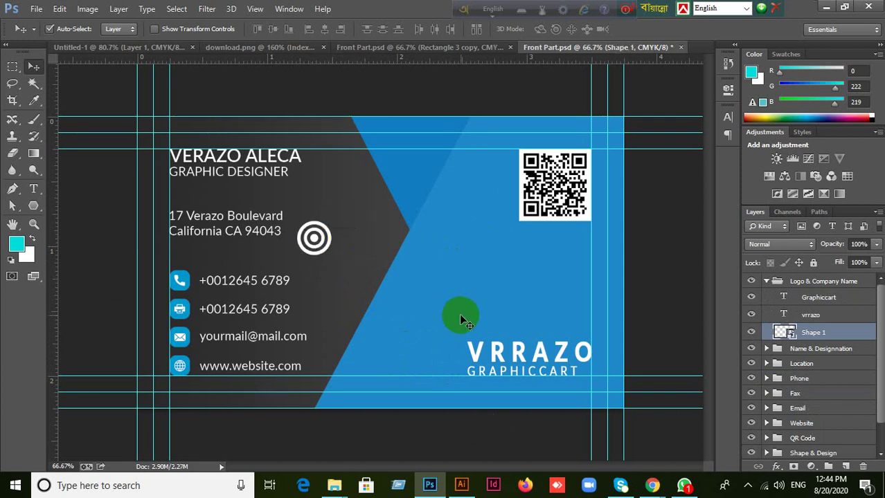
key("ctrl+z")
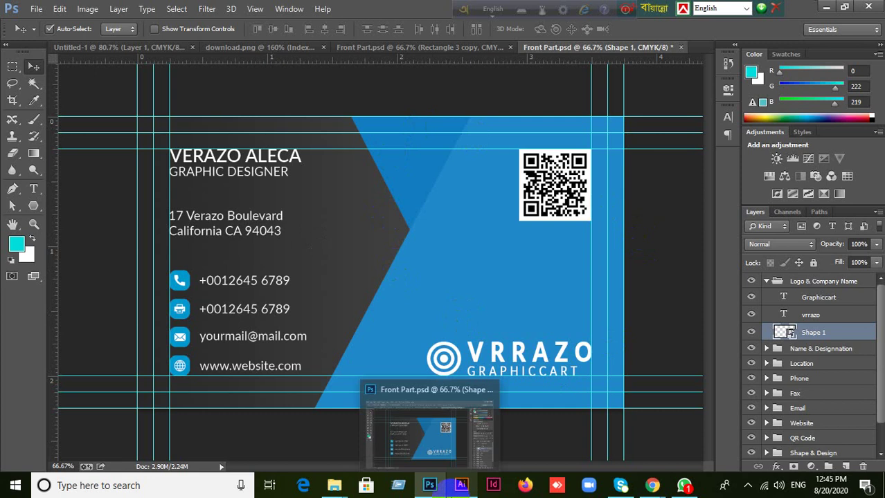
Bring Chrome to the front and move the floating keyboard bar aside.
mouse_move(456, 468)
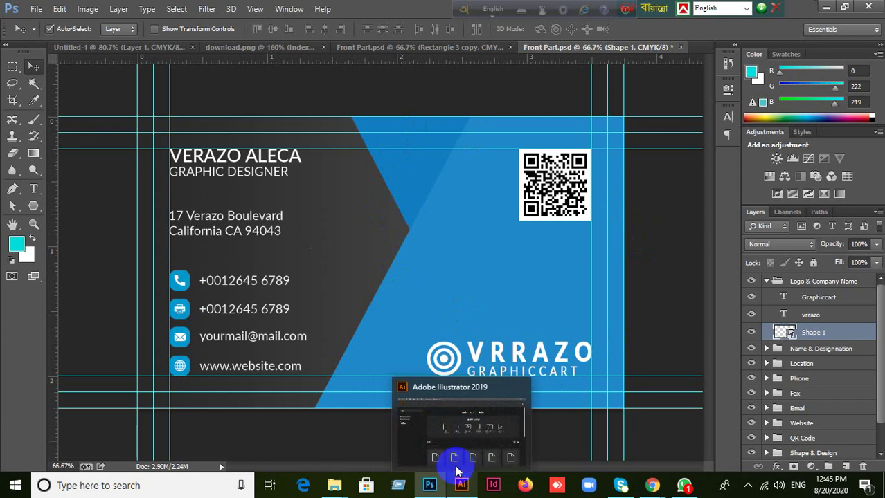
mouse_move(652, 485)
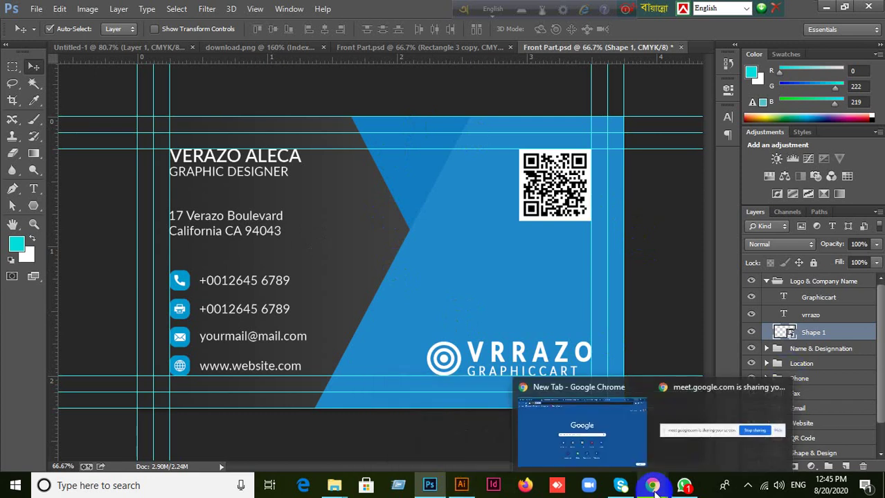
left_click(607, 447)
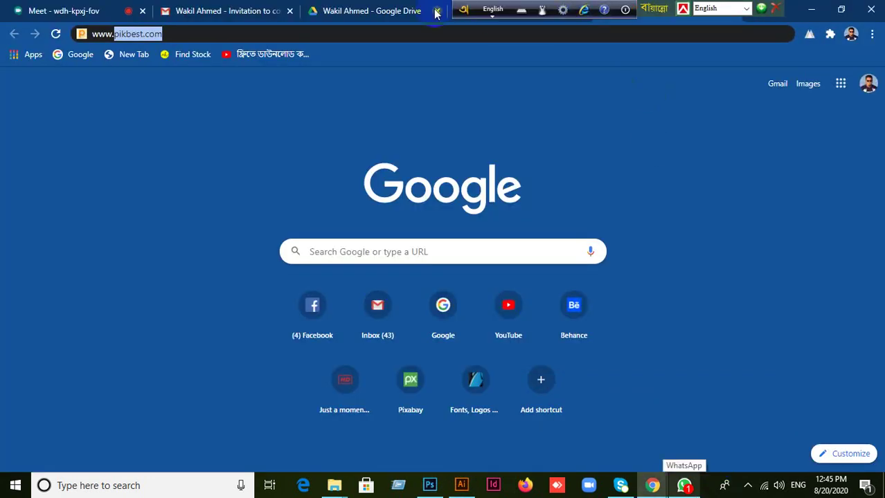
left_click_drag(463, 10, 258, 10)
left_click_drag(640, 10, 342, 7)
left_click(288, 36)
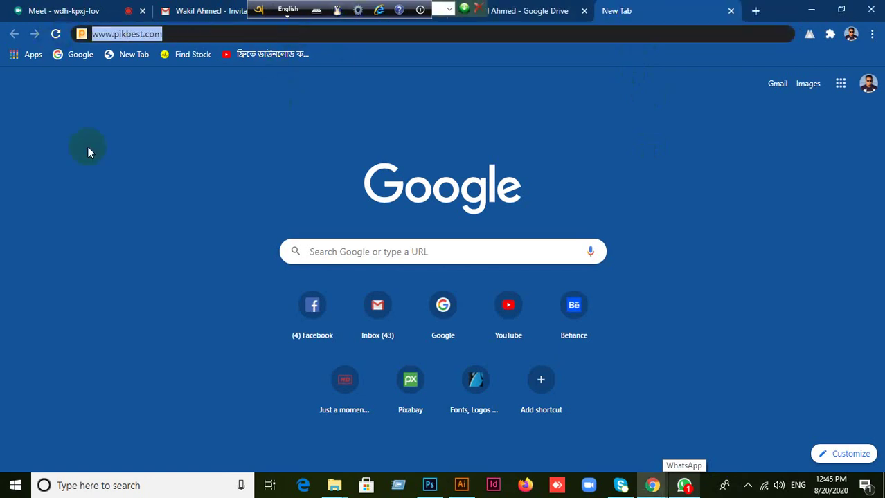
type("www.")
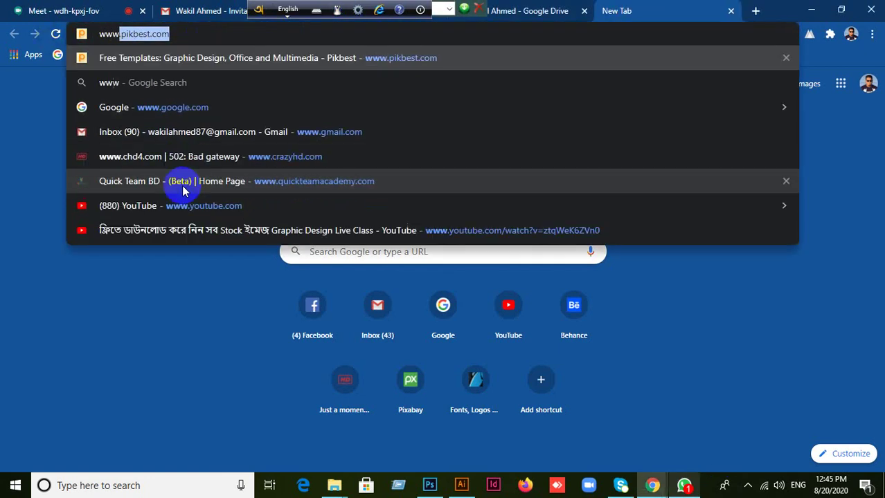
type("gr")
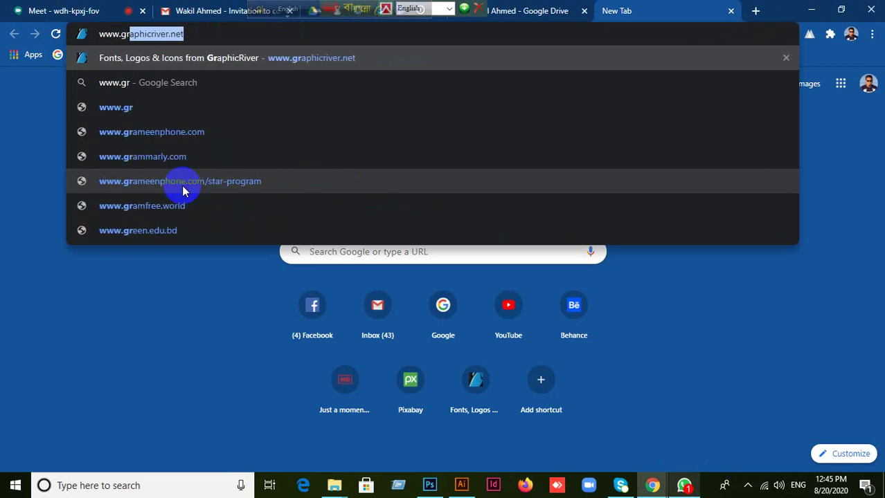
type("aphic")
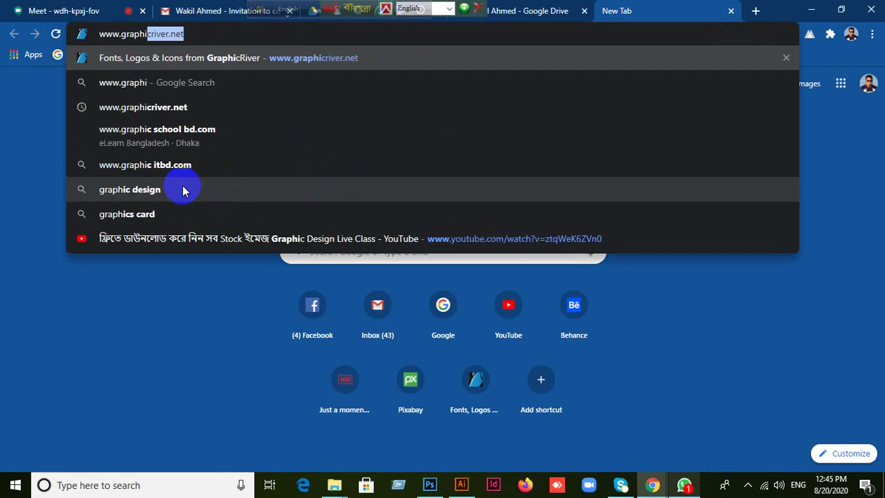
key("BackSpace")
type("river.ne")
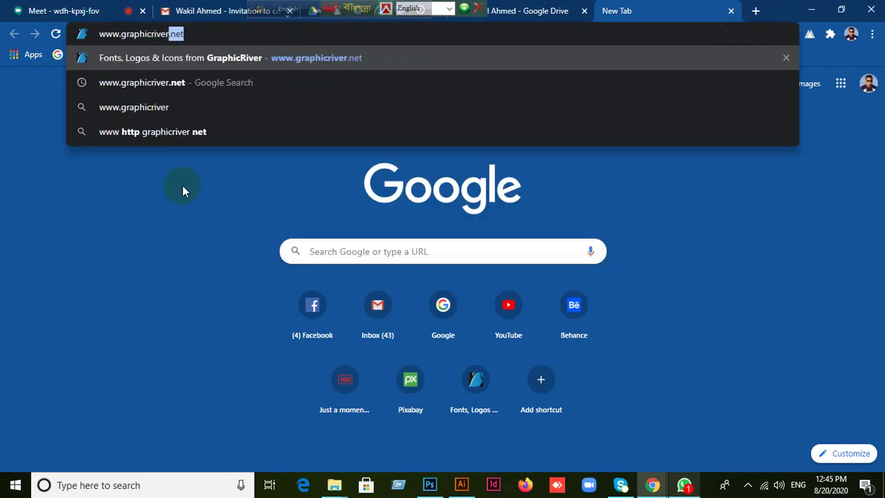
key("BackSpace")
type("t")
key("Return")
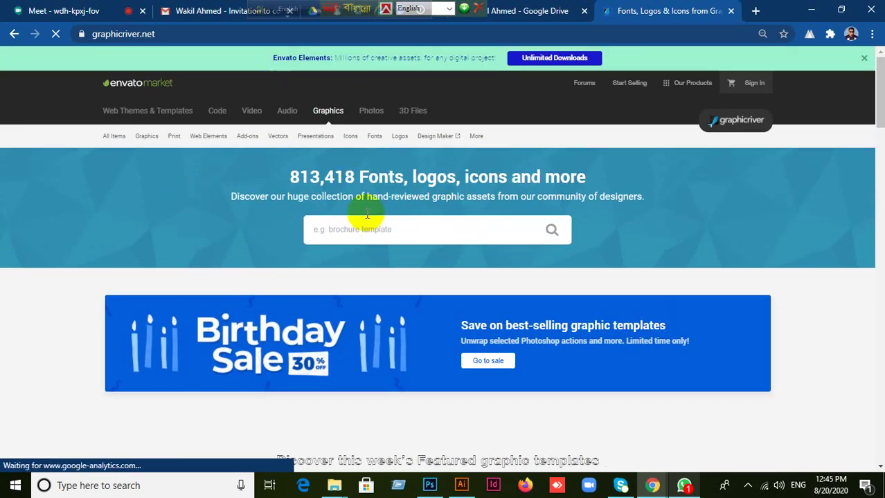
Switch typing to English and search GraphicRiver for 'Facebook cover'.
left_click(375, 229)
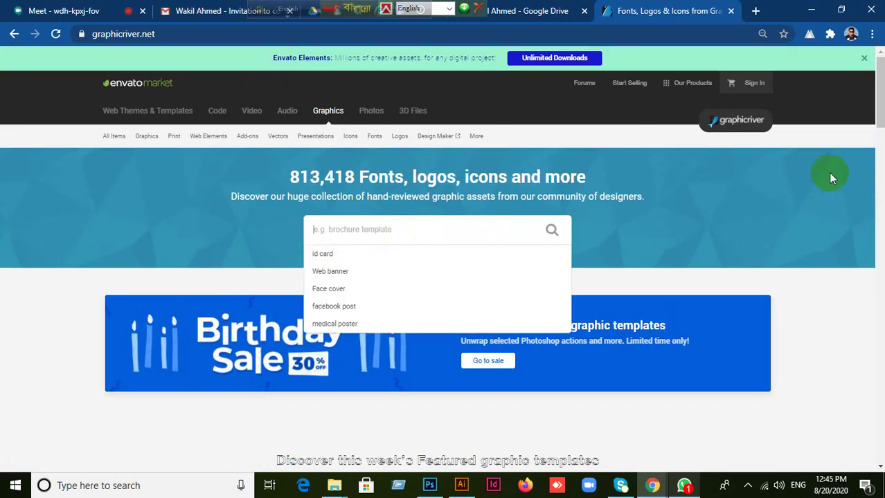
type("Ca")
key("BackSpace")
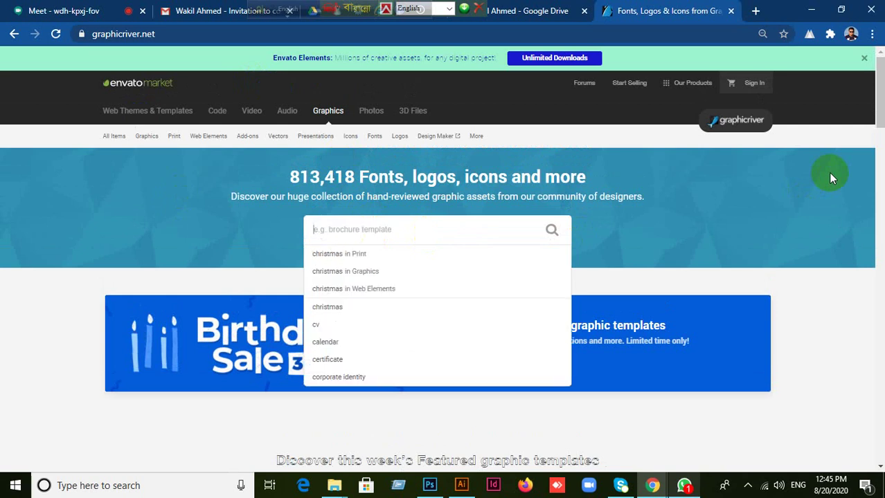
left_click(298, 10)
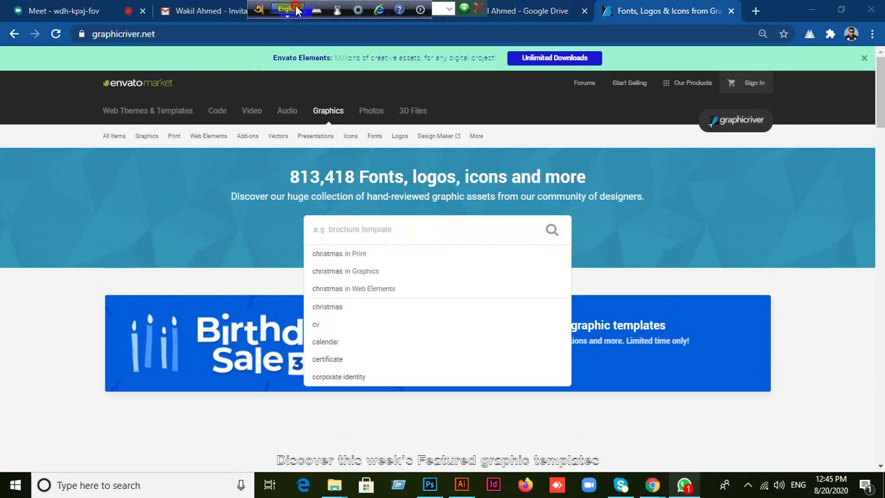
left_click_drag(264, 17, 114, 17)
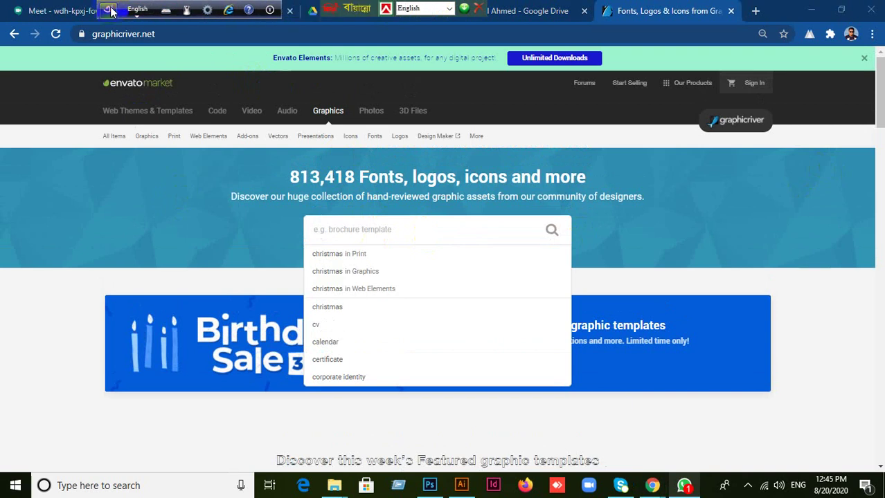
left_click(371, 229)
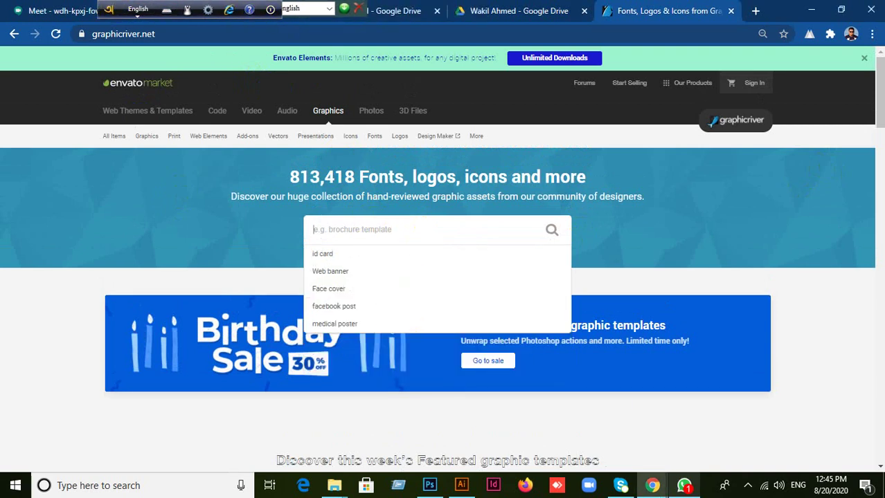
type("Fa")
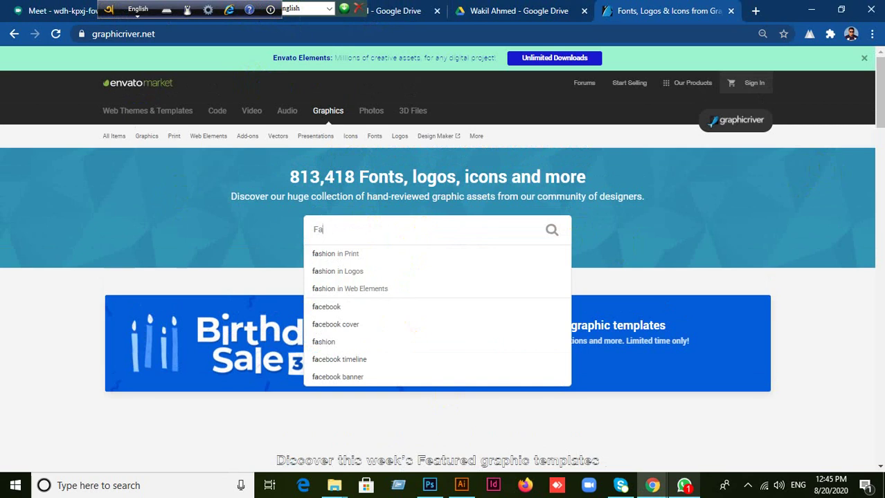
type("cebook")
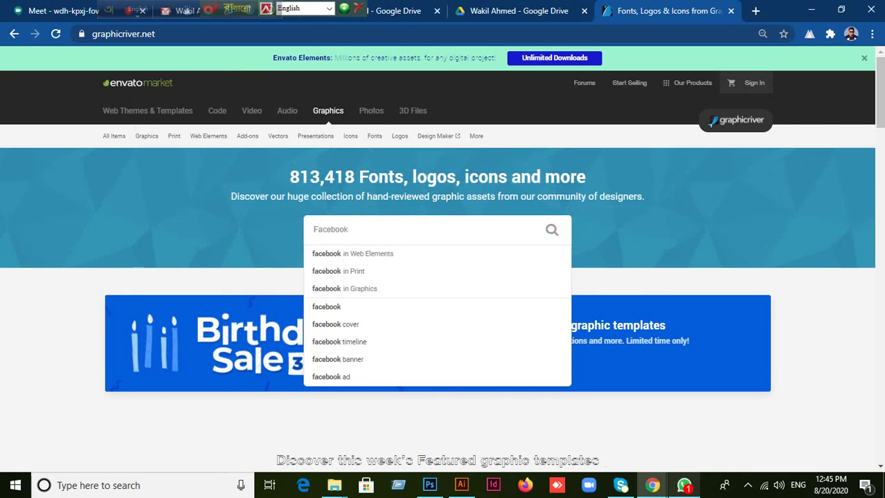
type(" cover")
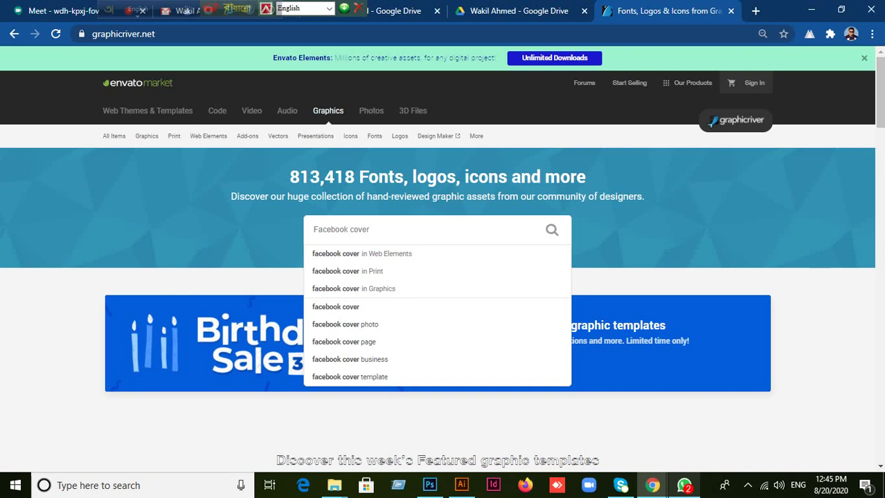
key("Return")
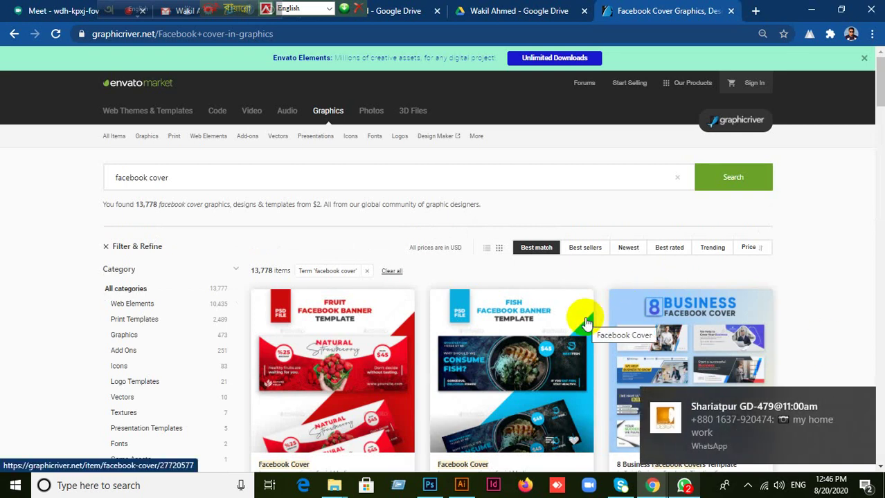
Browse the GraphicRiver results and open the '8 Business Facebook Covers Template' item.
scroll(585, 323, "down", 4)
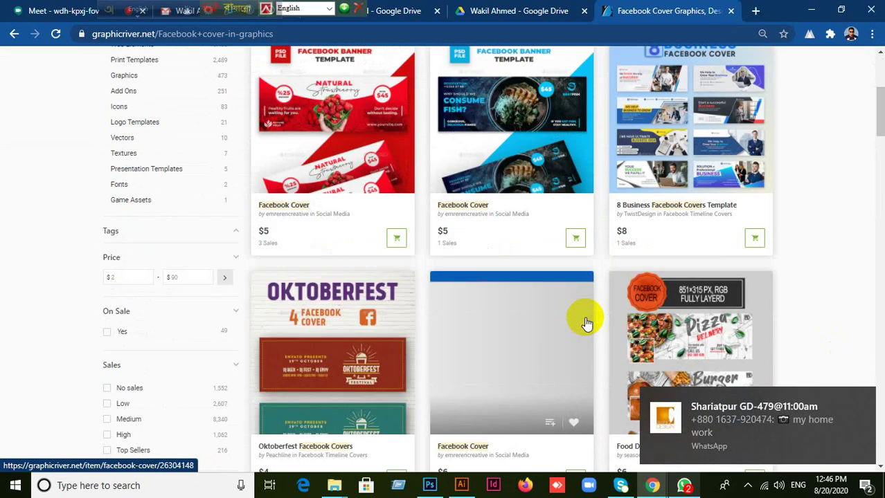
scroll(585, 323, "down", 3)
scroll(585, 323, "up", 3)
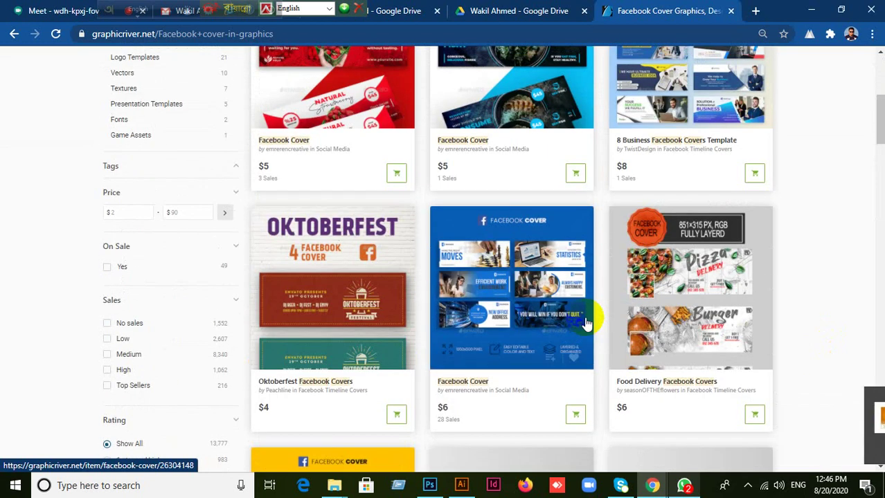
scroll(585, 323, "up", 1)
scroll(549, 340, "down", 4)
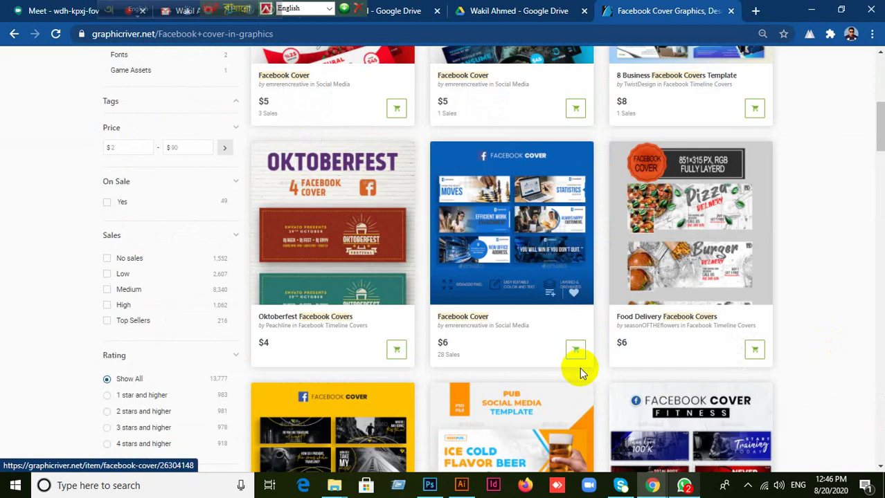
scroll(463, 358, "down", 2)
scroll(665, 277, "up", 3)
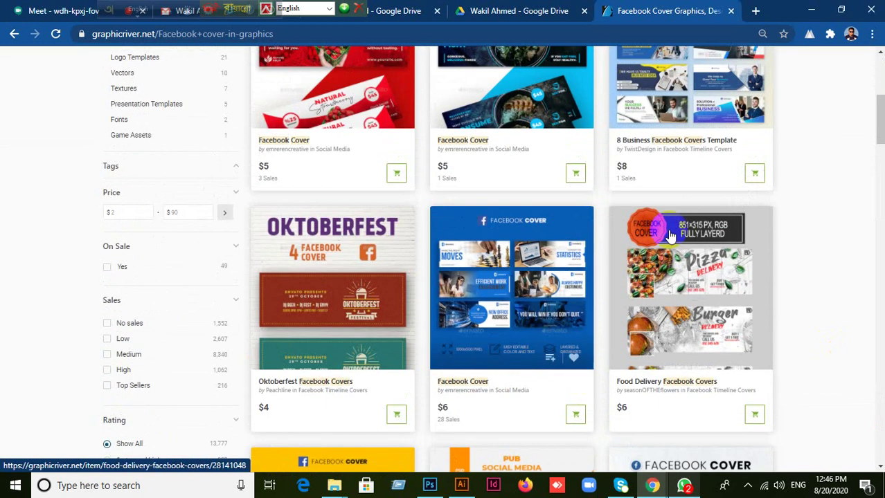
left_click(663, 96)
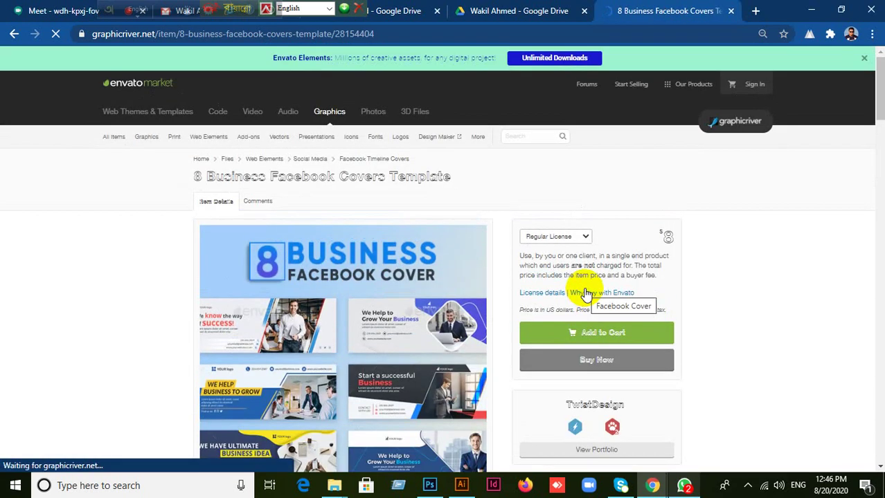
Review the template's details, including its 1702x630 px size, then return to Photoshop's Front Part.psd card.
scroll(407, 357, "down", 4)
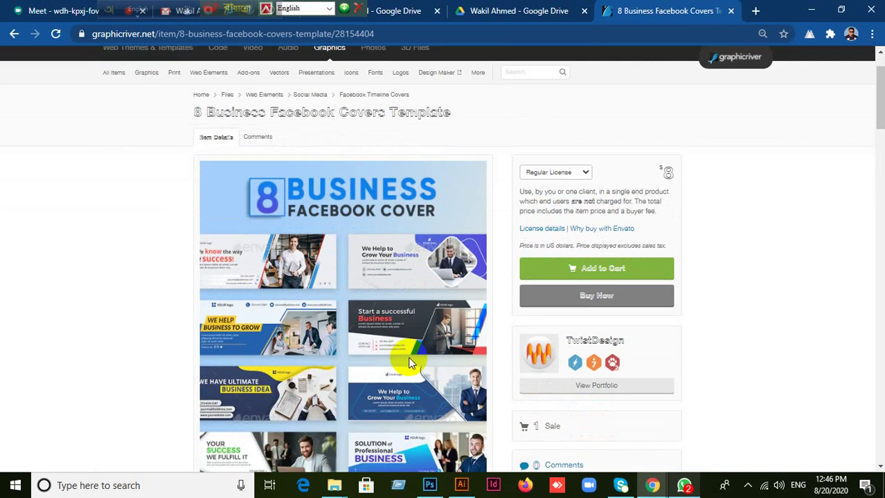
scroll(438, 329, "up", 2)
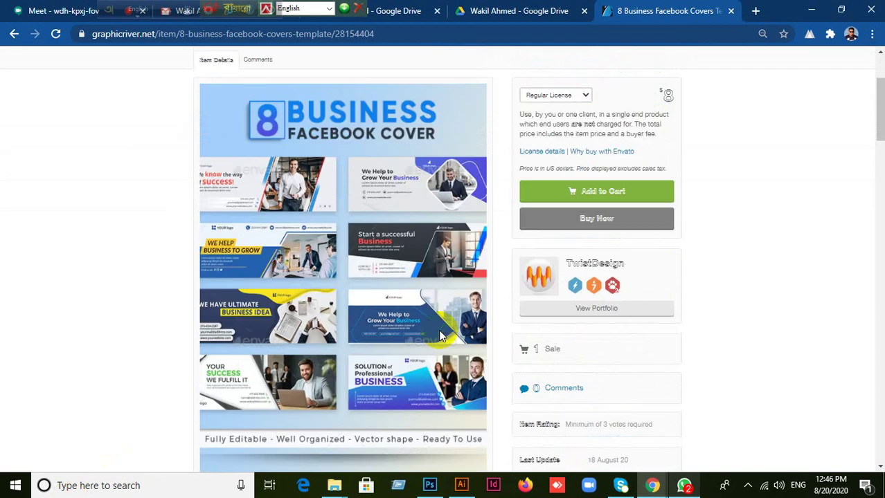
scroll(562, 358, "down", 2)
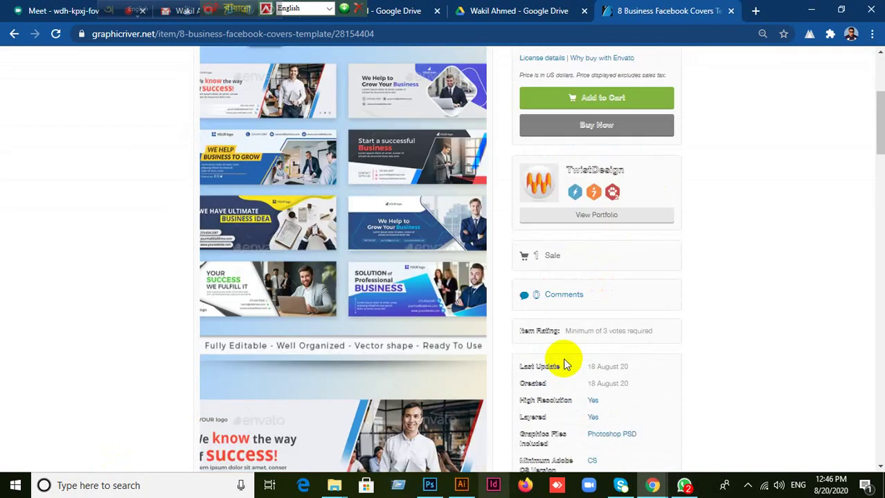
scroll(408, 363, "down", 1)
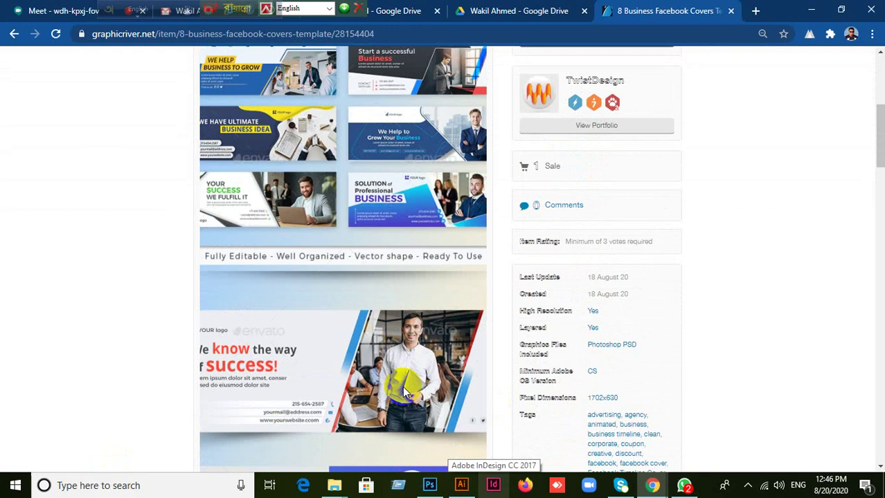
left_click(472, 487)
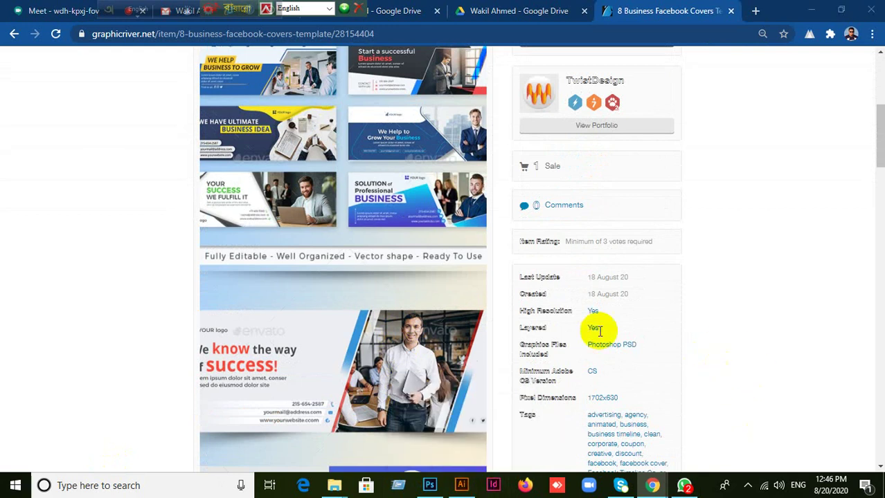
left_click(430, 484)
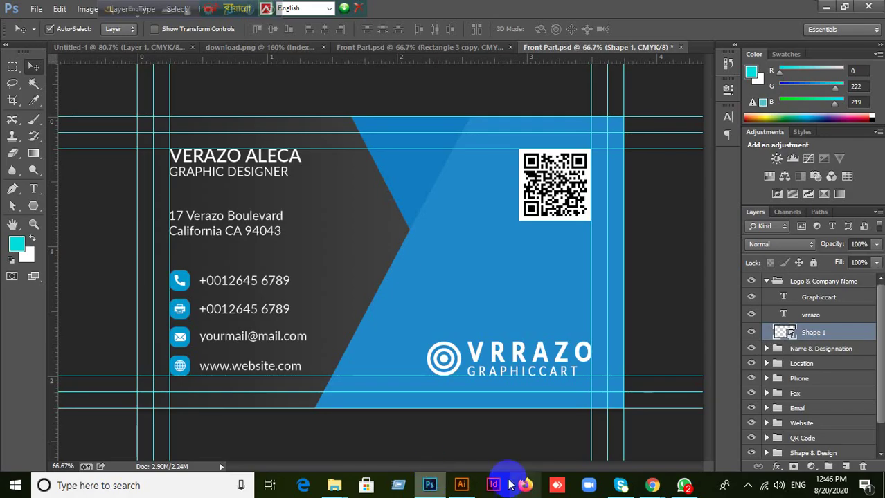
Create a new document from File > New with Width 851 and Height 315 pixels.
left_click(36, 9)
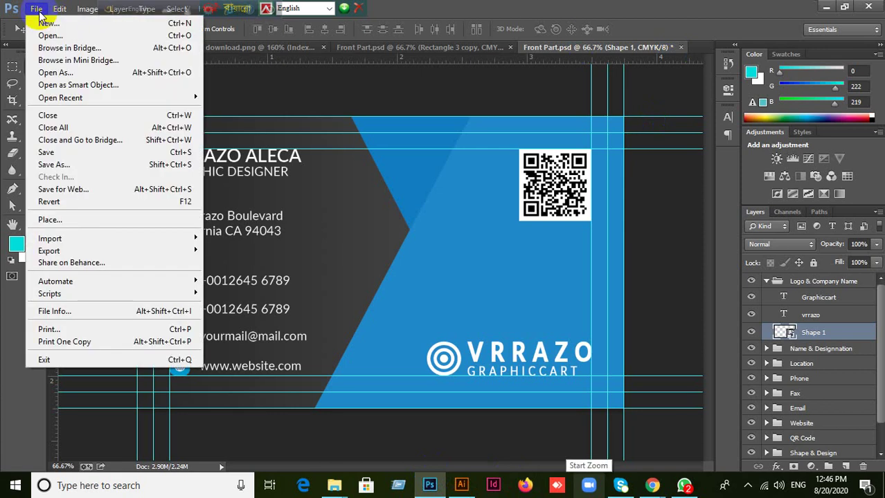
left_click(44, 23)
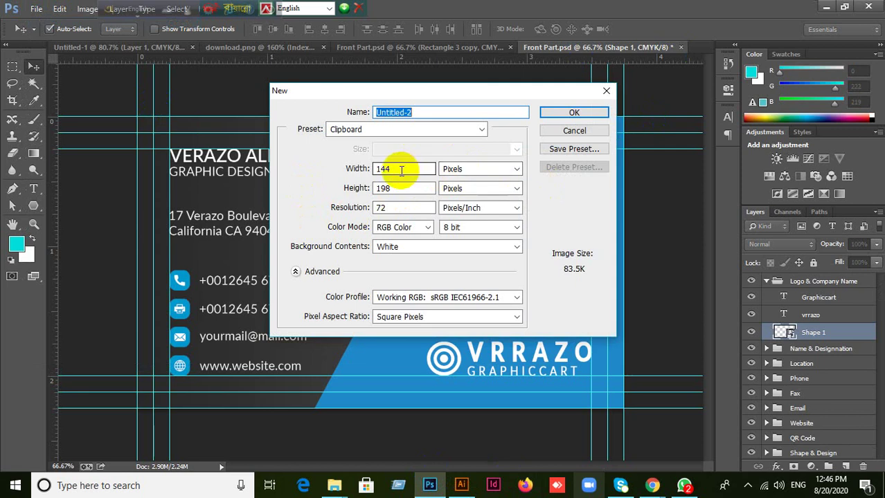
left_click(361, 171)
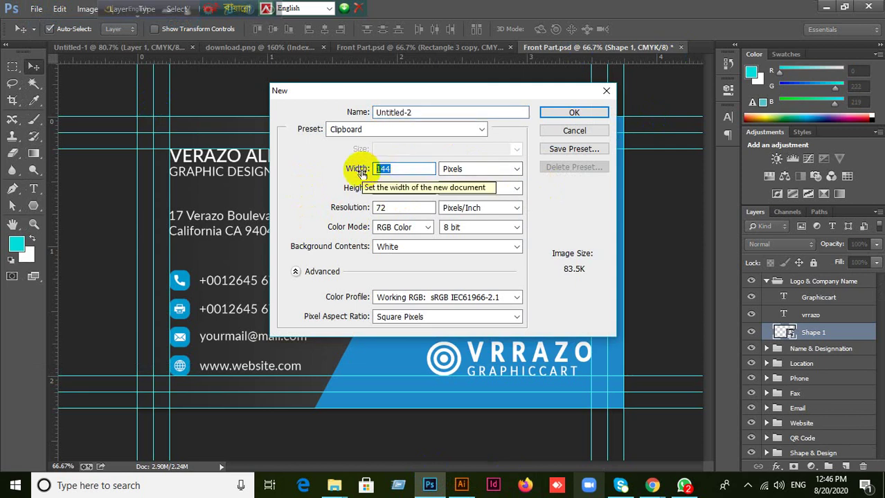
type("851")
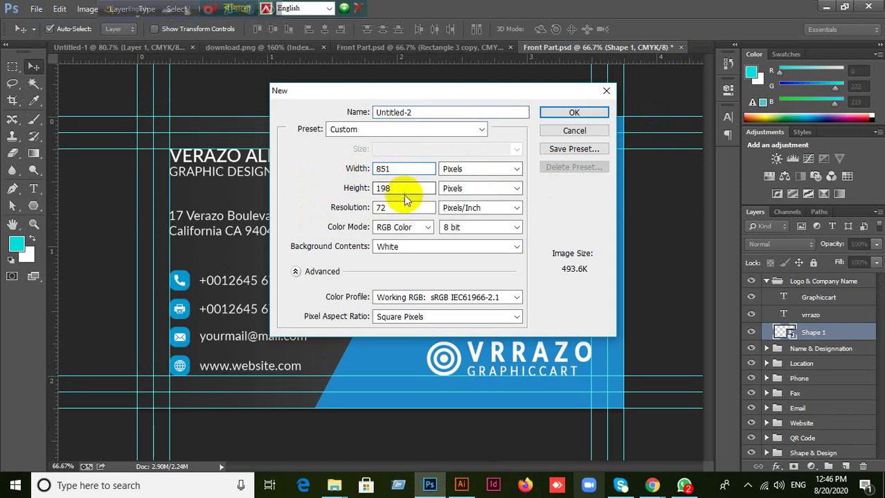
double_click(395, 188)
type("315")
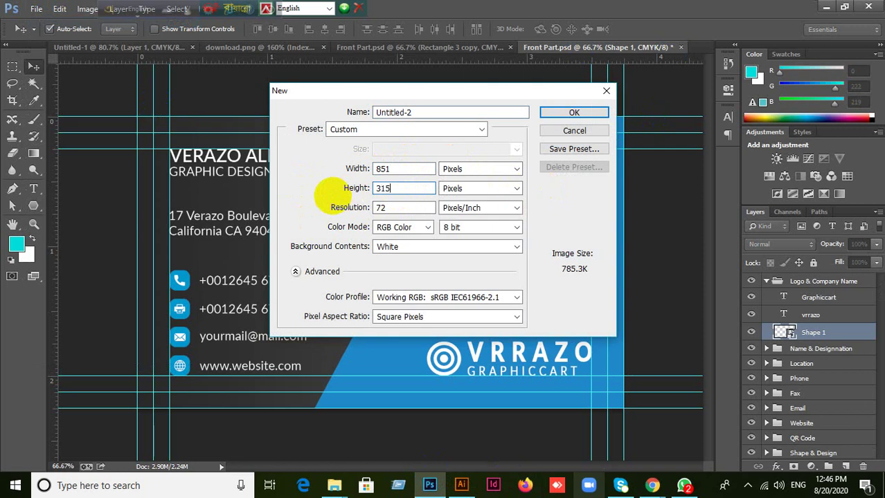
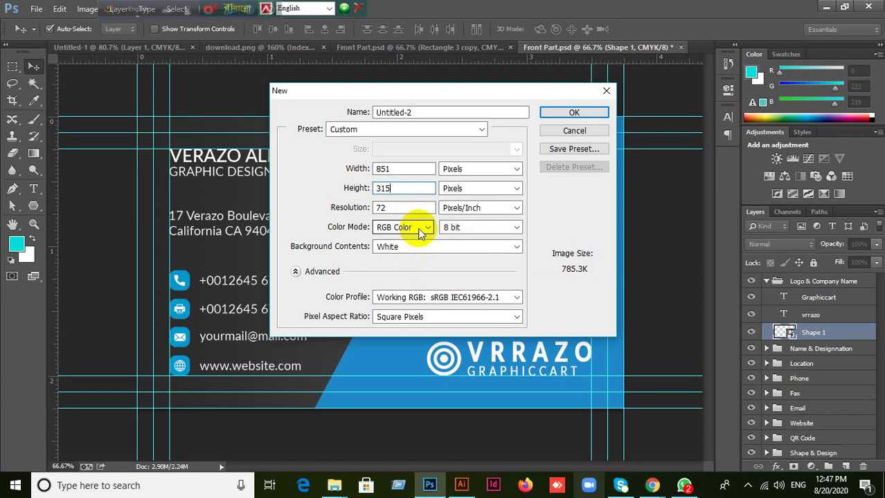
Confirm the blank 851×315 px document, then bring the 8 Business Facebook Covers page forward in Chrome.
left_click(574, 114)
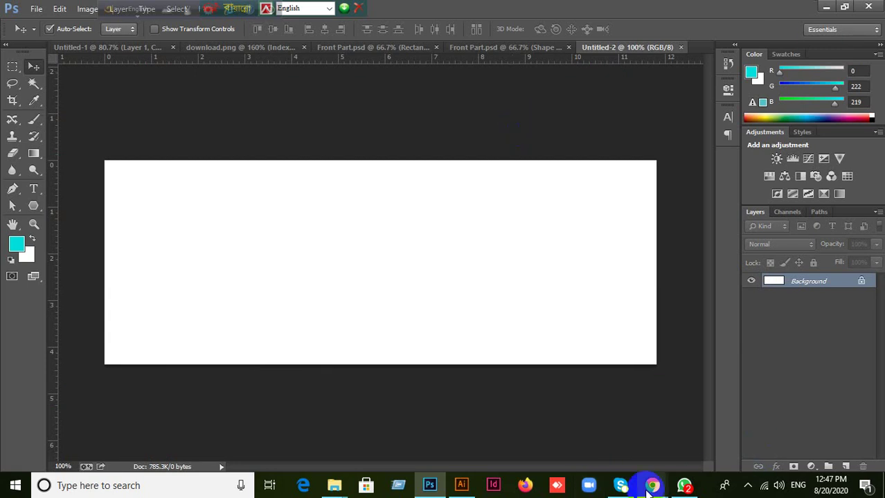
mouse_move(652, 488)
left_click(616, 436)
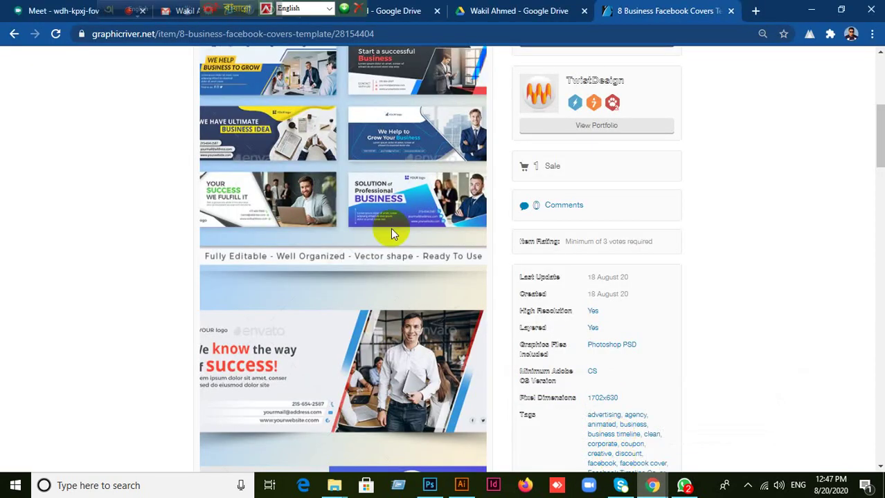
Look over the 8 Business Facebook Covers previews, then go back to the 'facebook cover' results.
scroll(375, 205, "up", 1)
scroll(375, 206, "up", 3)
scroll(377, 211, "down", 2)
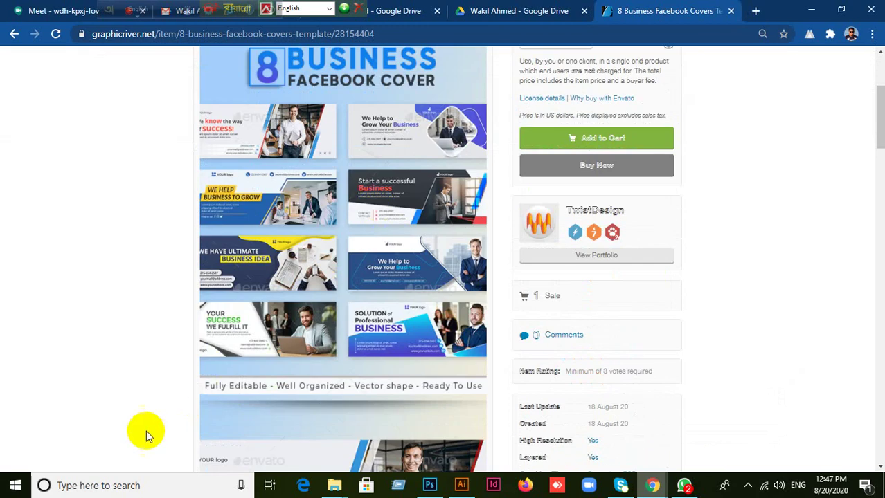
left_click(111, 487)
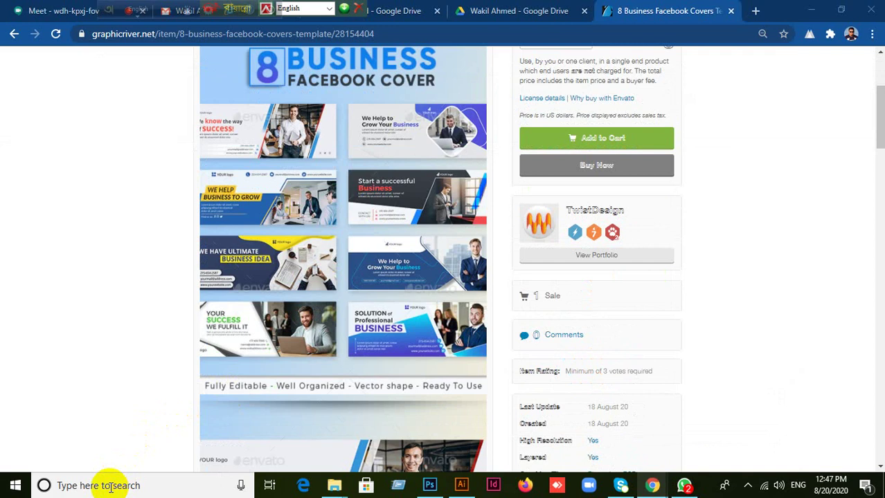
scroll(361, 368, "down", 5)
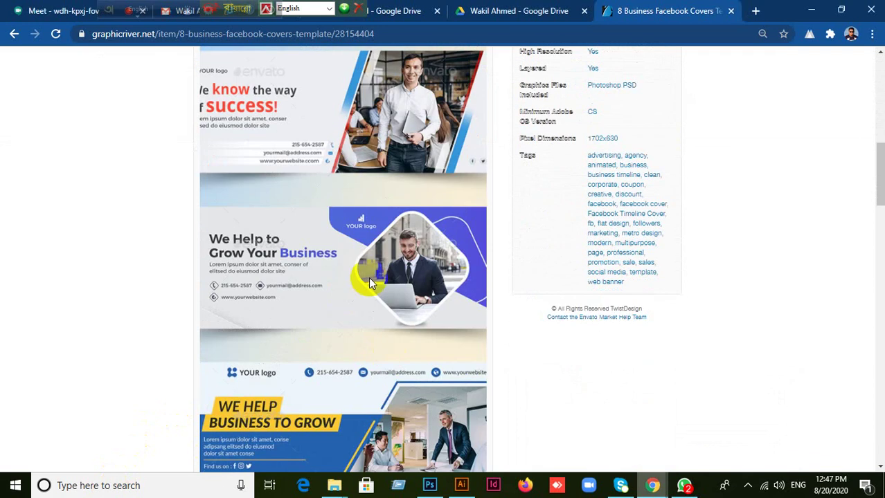
scroll(369, 282, "down", 6)
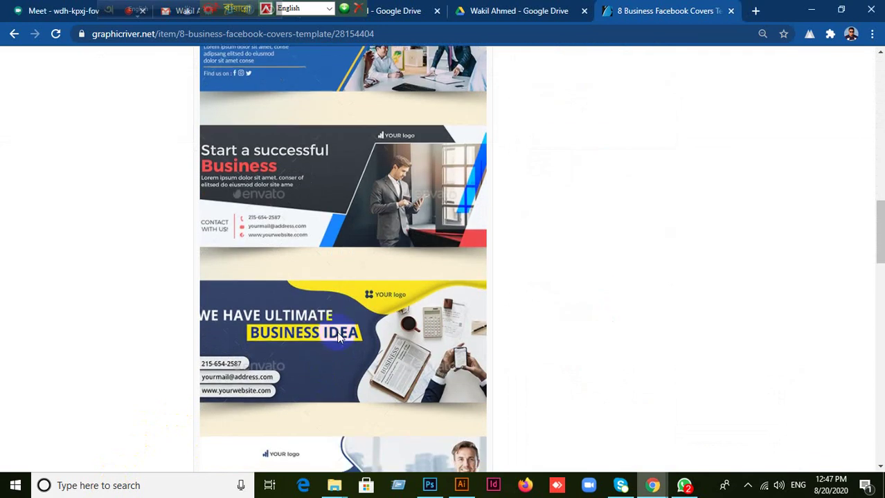
scroll(338, 337, "up", 15)
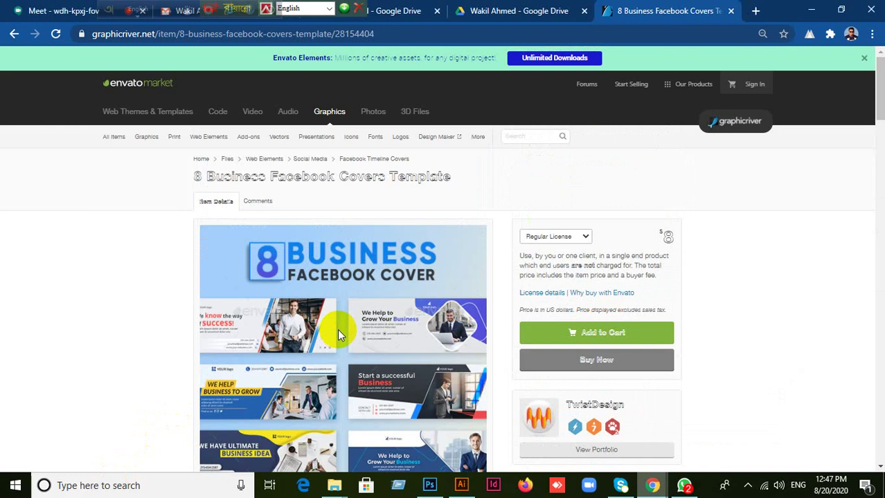
right_click(338, 317)
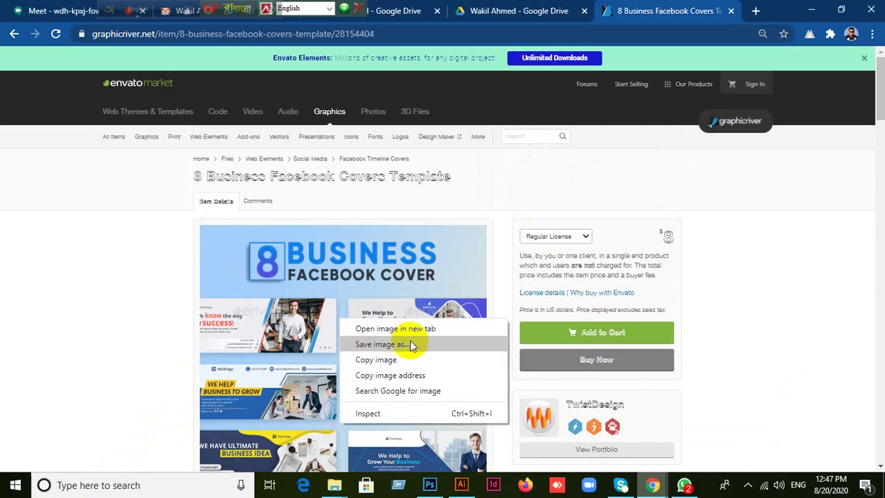
left_click(14, 35)
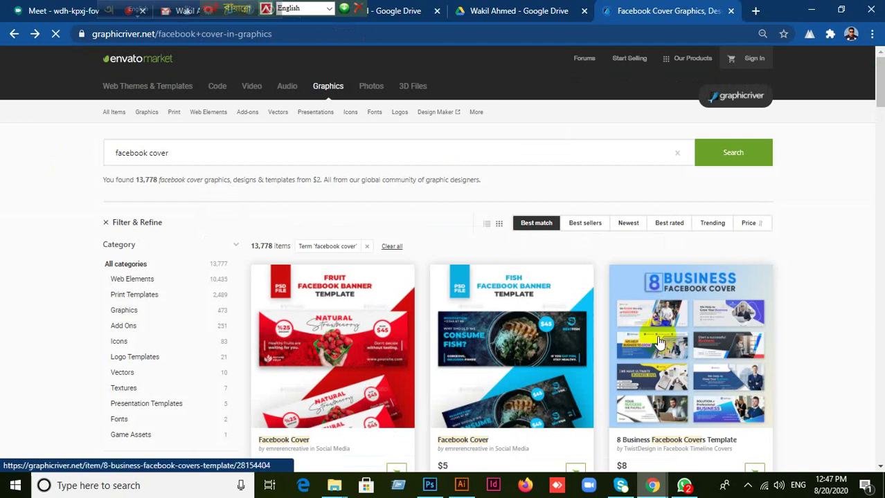
Scroll the facebook cover results and open the Amazing Salad cover item page.
scroll(704, 300, "down", 8)
scroll(554, 318, "up", 1)
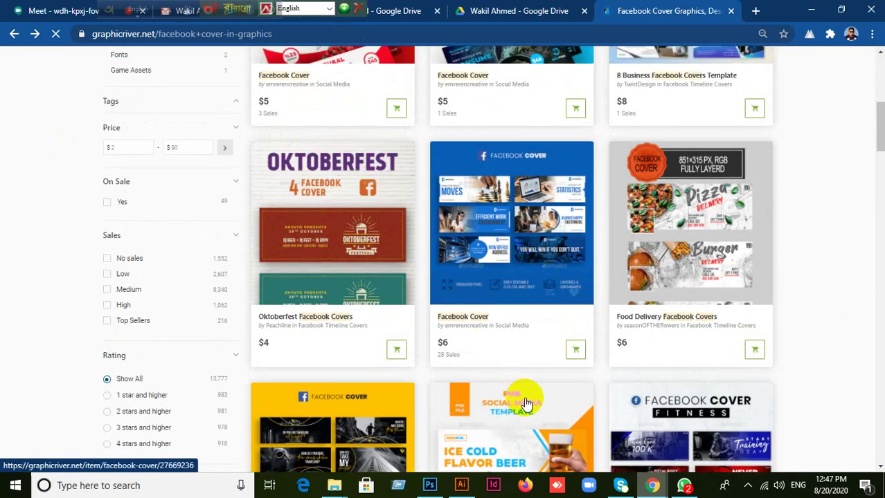
scroll(641, 364, "down", 2)
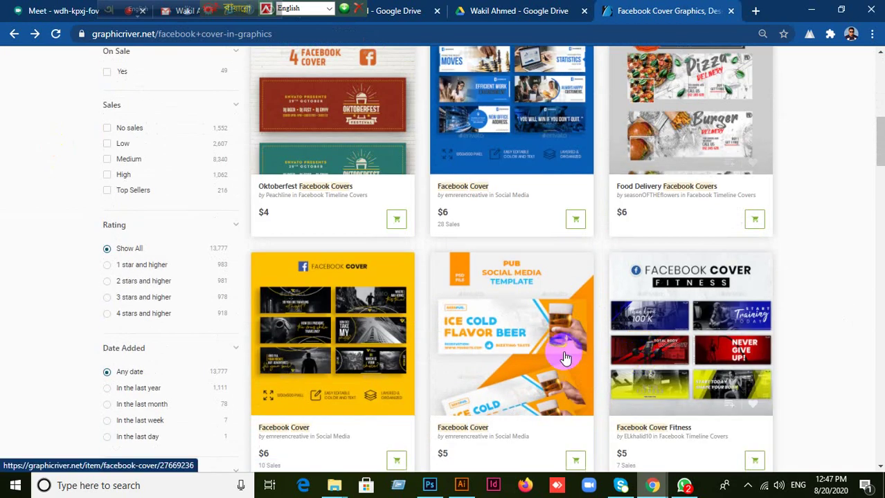
scroll(640, 364, "down", 4)
scroll(661, 343, "down", 3)
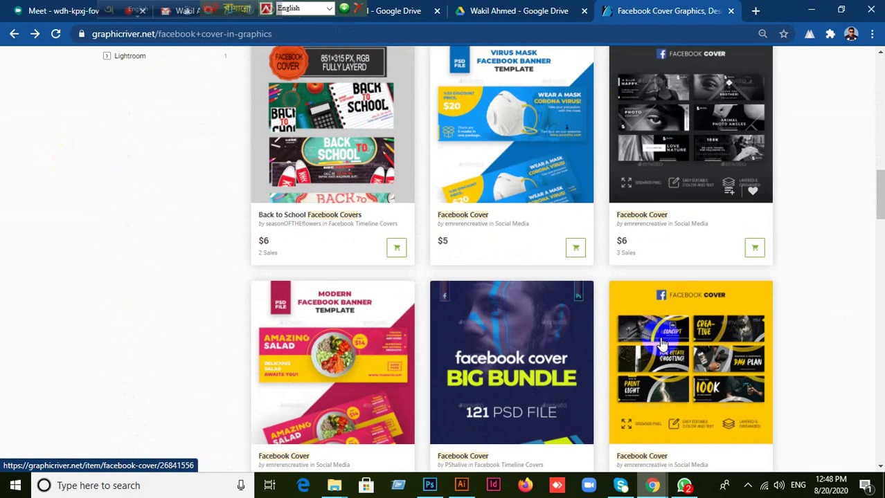
scroll(661, 341, "down", 1)
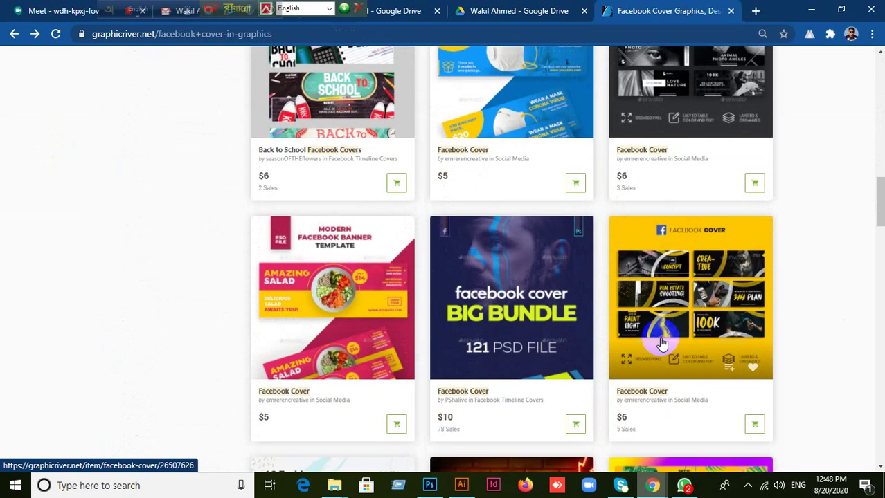
left_click(339, 297)
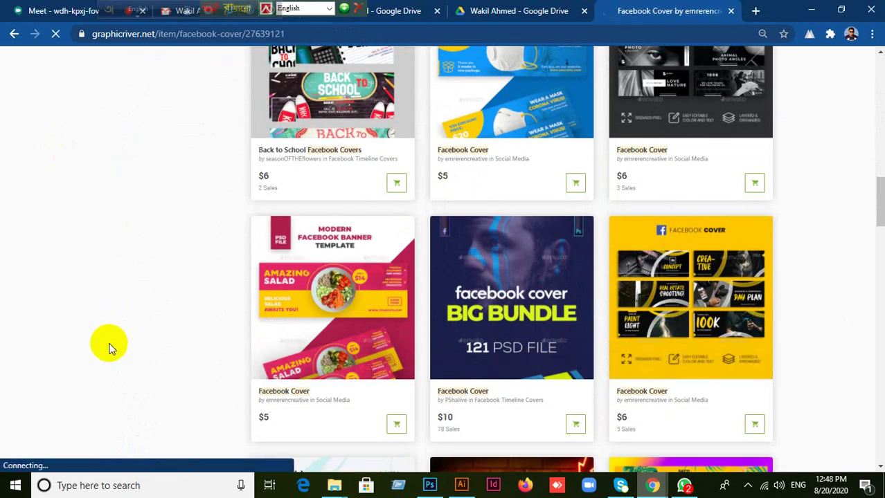
Return to the results and open the 8 Business Facebook Covers Template item page.
scroll(360, 297, "down", 5)
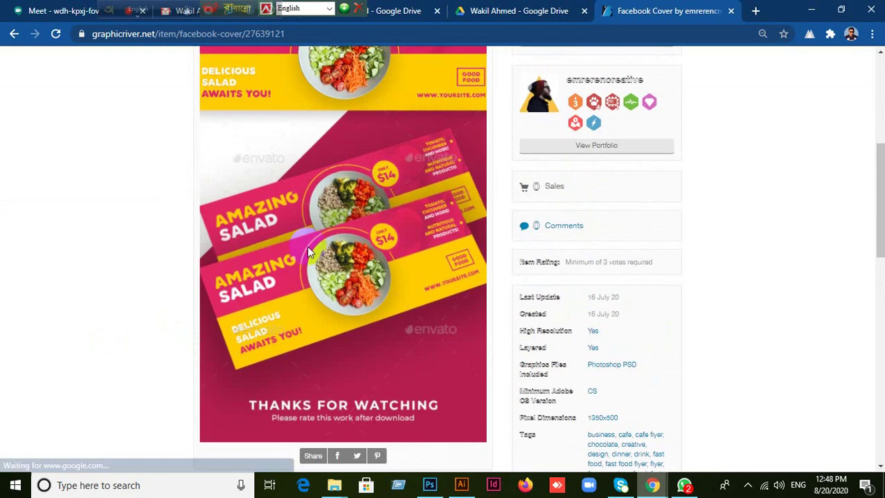
scroll(333, 254, "up", 3)
scroll(346, 284, "down", 3)
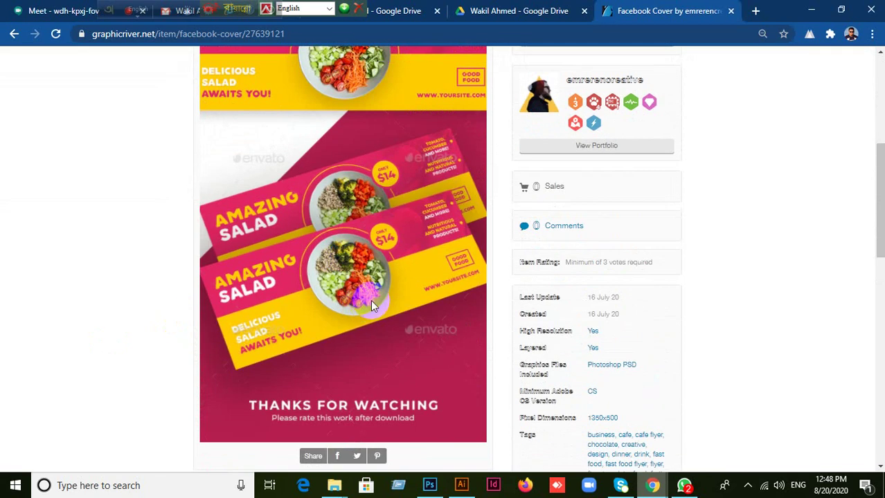
left_click(13, 33)
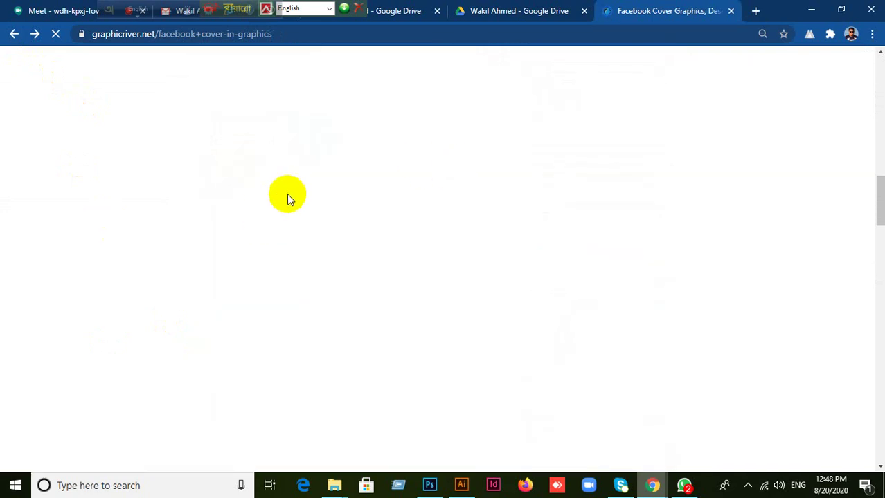
scroll(384, 326, "down", 3)
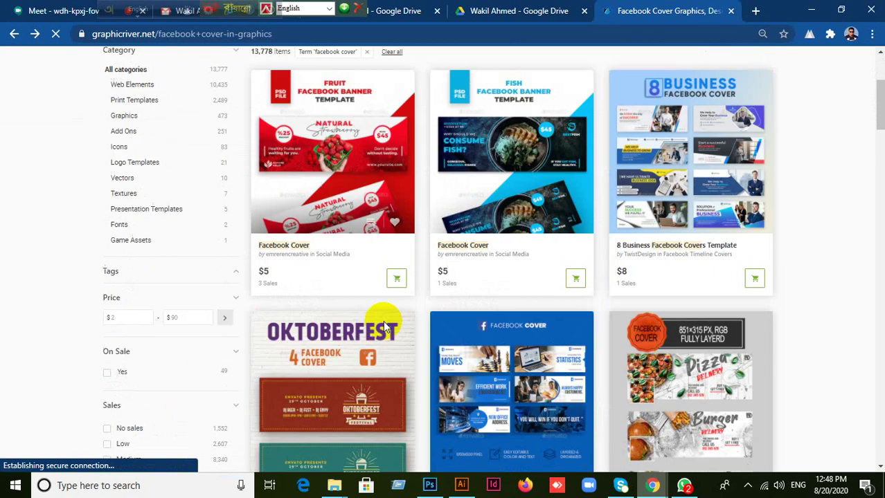
scroll(384, 327, "up", 3)
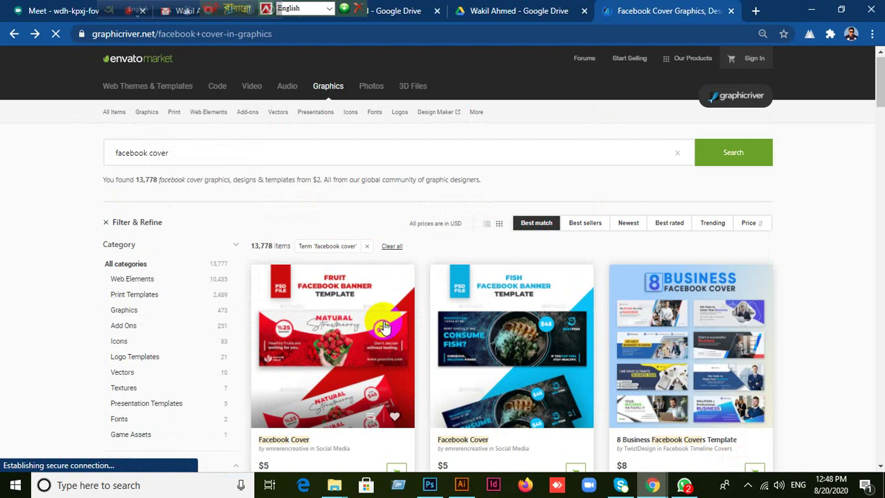
left_click(716, 341)
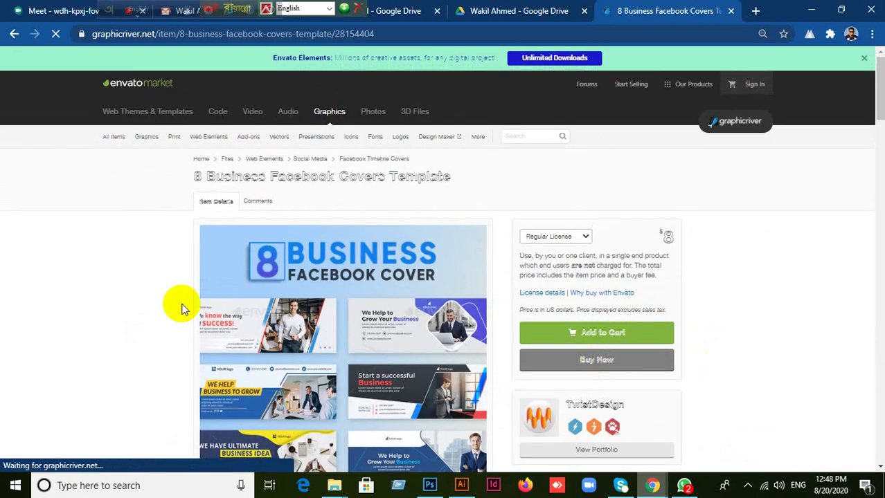
Save the 'Start a successful Business' cover preview to the Desktop as Image-Preview.jpg.
scroll(308, 223, "down", 10)
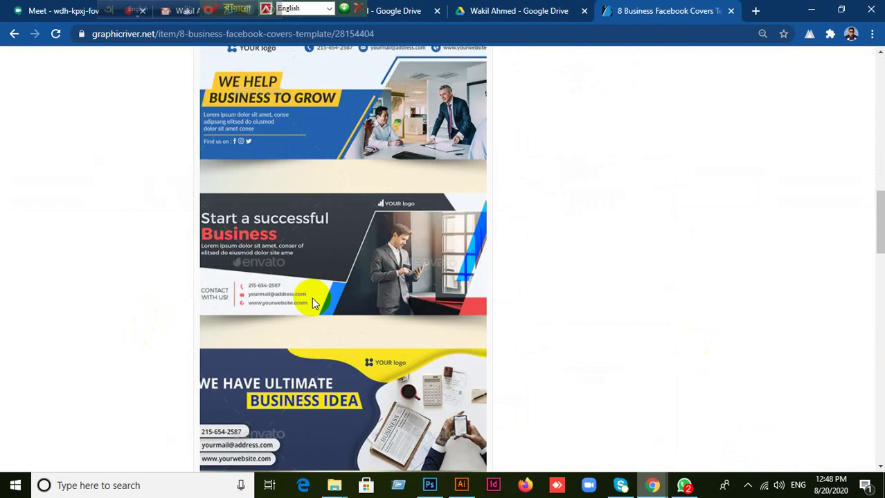
right_click(302, 225)
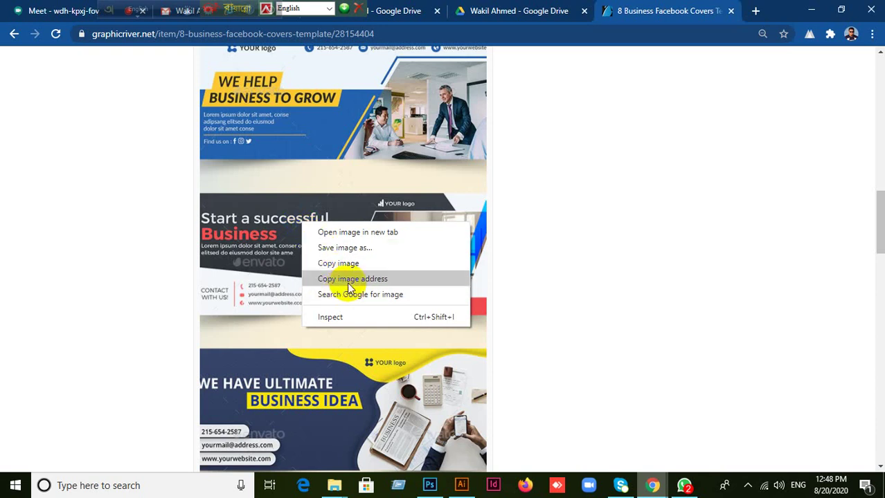
left_click(267, 247)
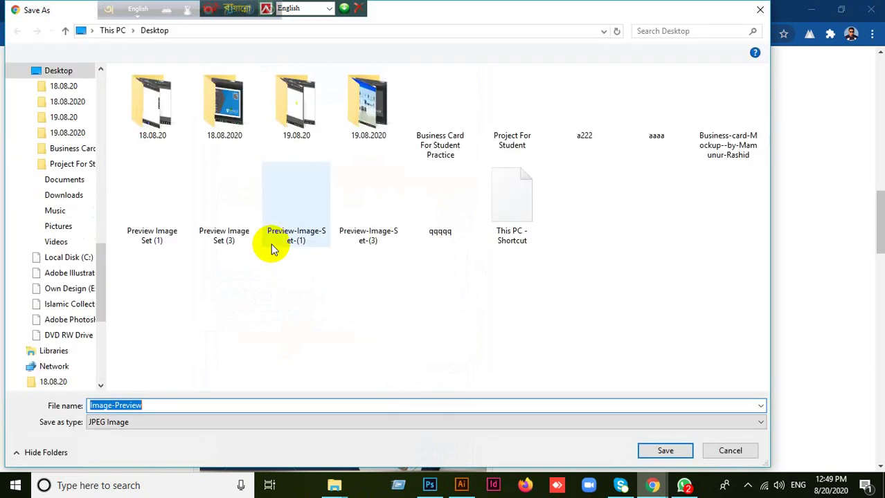
scroll(81, 197, "up", 8)
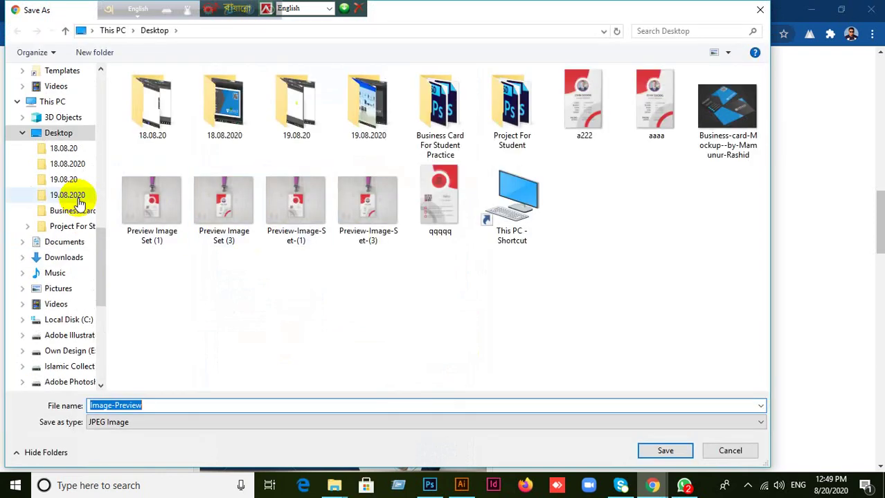
scroll(79, 197, "up", 2)
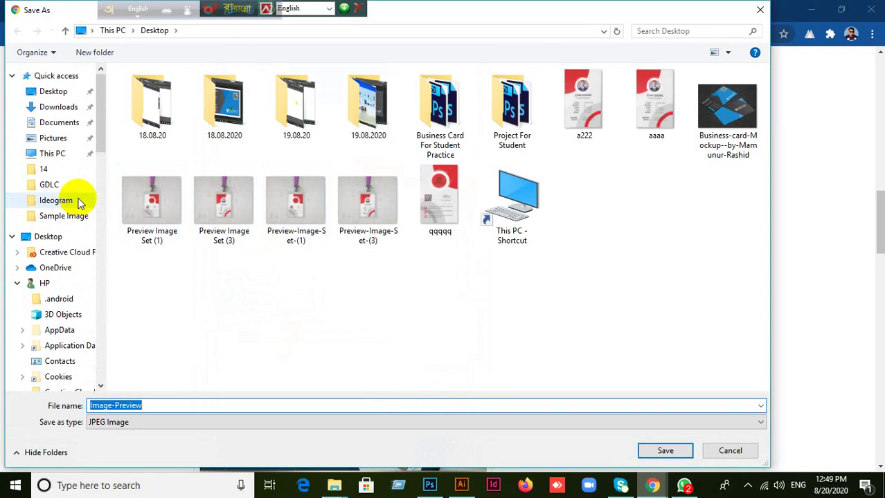
left_click(60, 89)
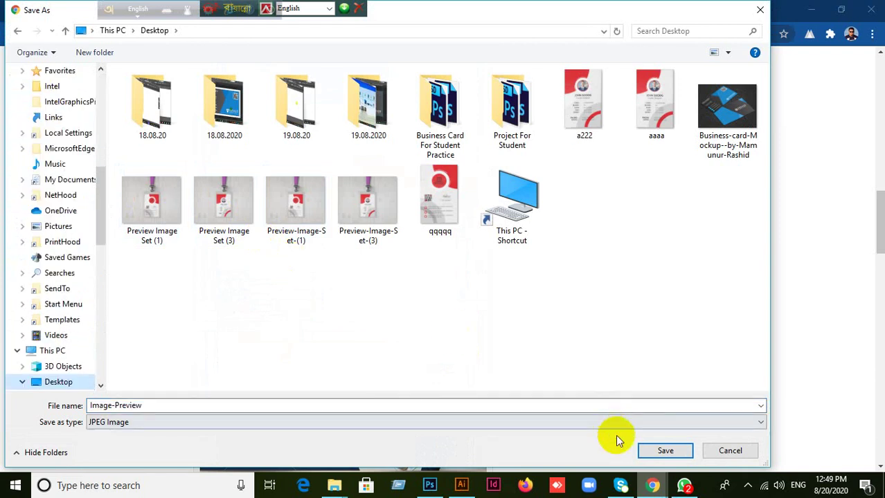
left_click(665, 451)
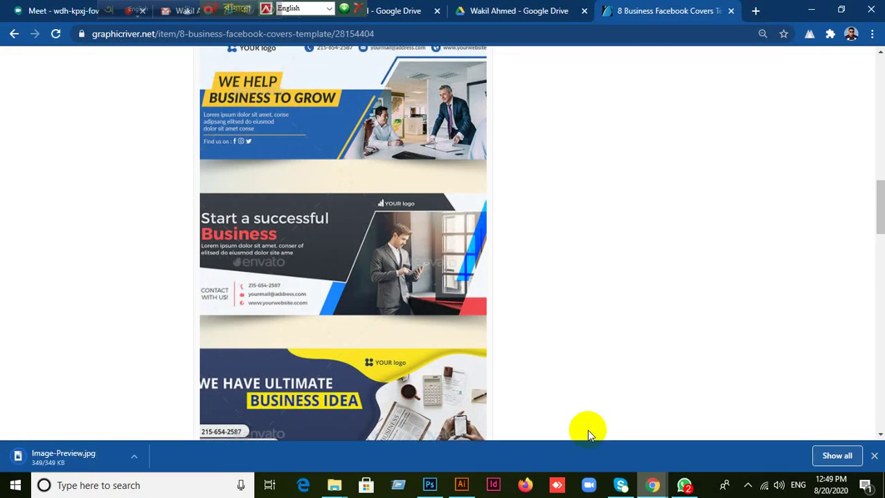
Minimize Chrome, Photoshop and Illustrator, then drag Image-Preview.jpg from the desktop into Photoshop.
left_click(12, 37)
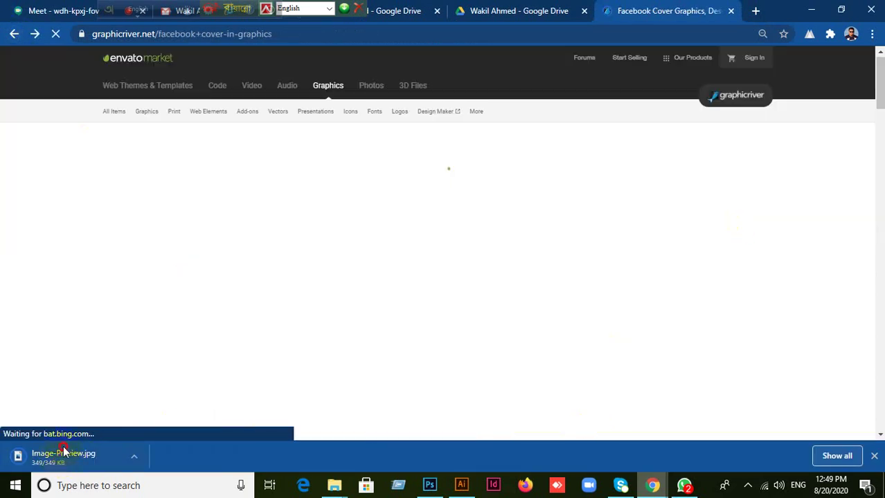
left_click(872, 55)
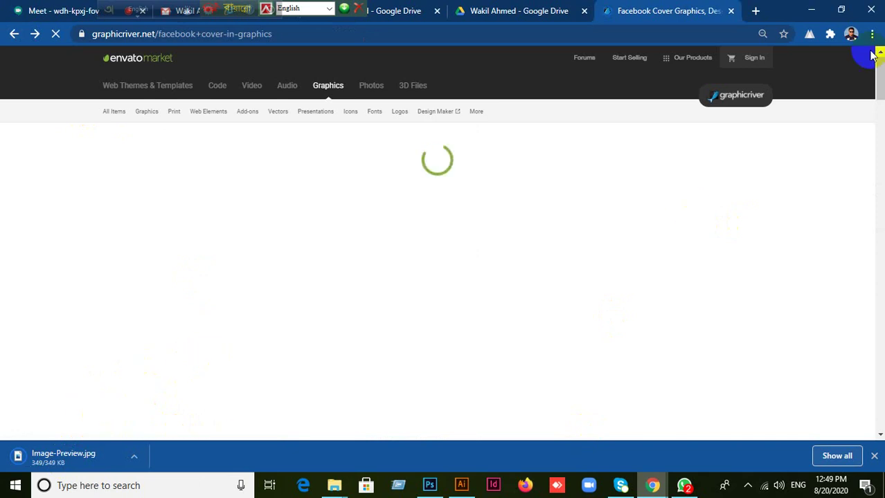
left_click(814, 11)
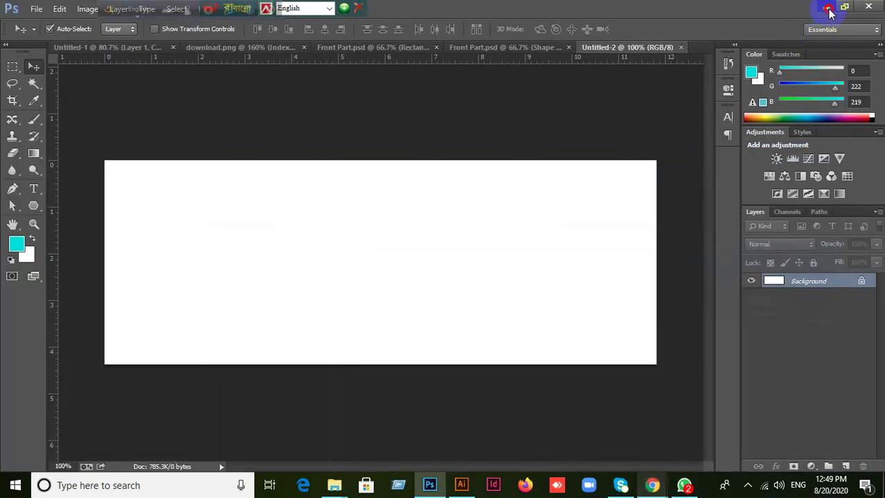
left_click(827, 9)
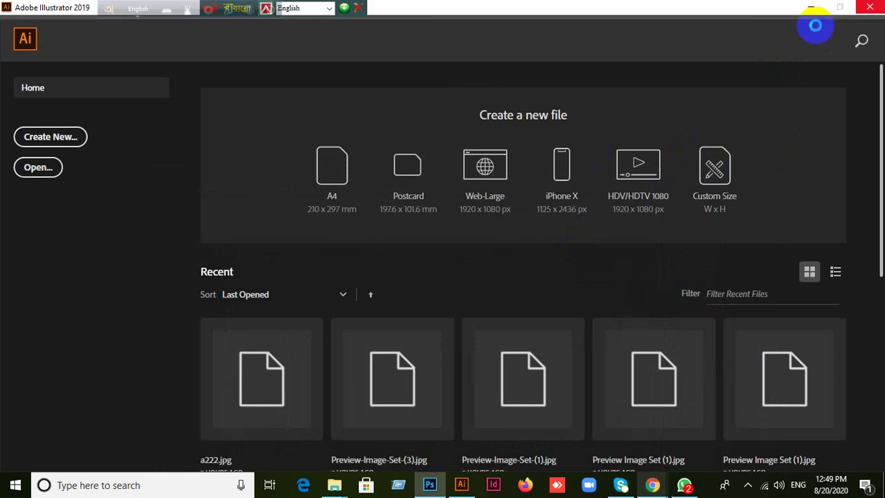
left_click(460, 487)
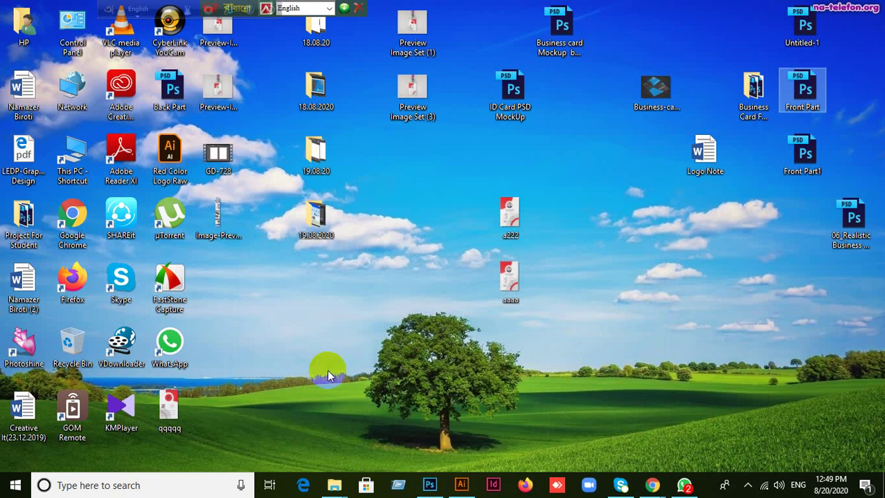
left_click_drag(211, 216, 580, 32)
left_click_drag(610, 6, 584, 91)
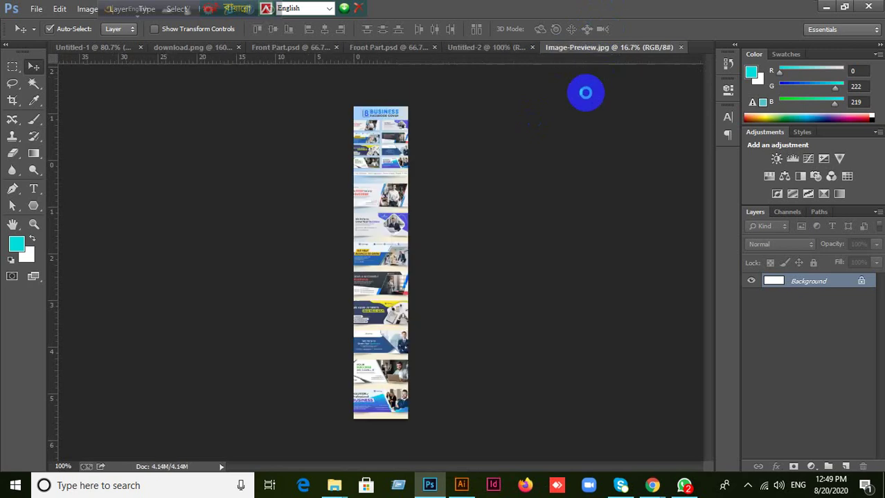
Zoom to about 86% and marquee the middle 'Start a successful Business' banner, then deselect.
scroll(379, 296, "up", 5)
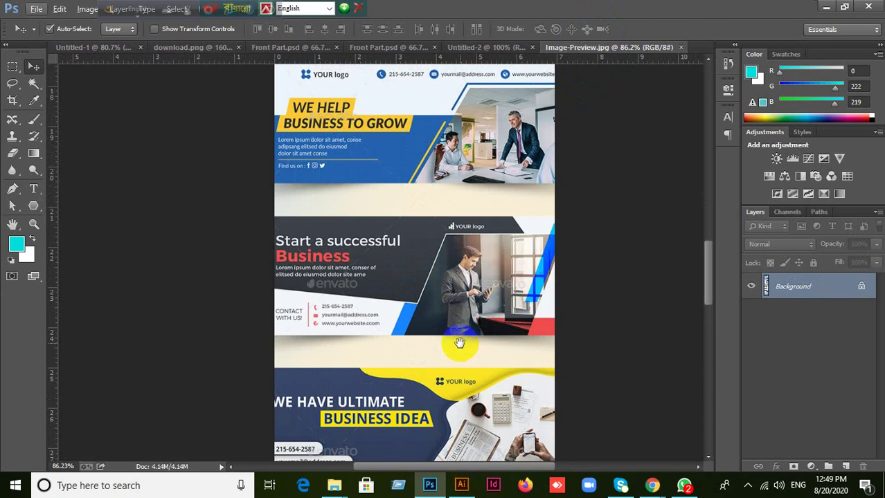
scroll(456, 298, "down", 3)
scroll(456, 291, "up", 2)
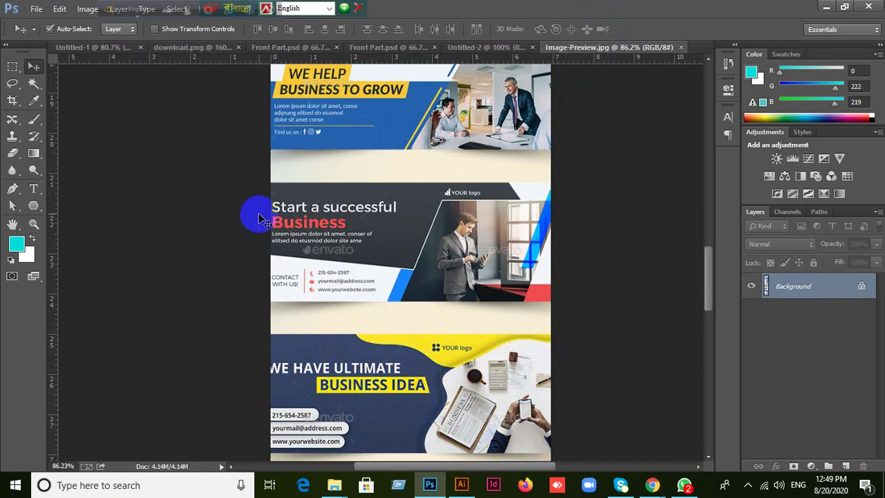
left_click(13, 67)
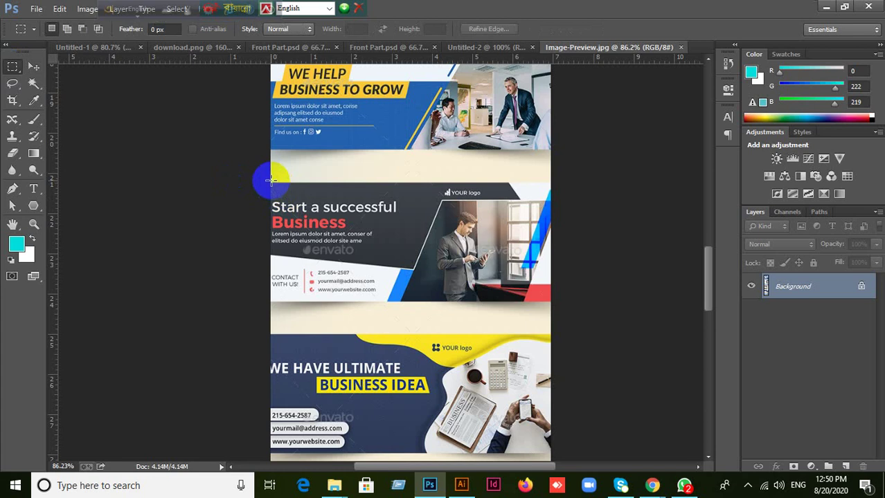
left_click_drag(270, 182, 554, 303)
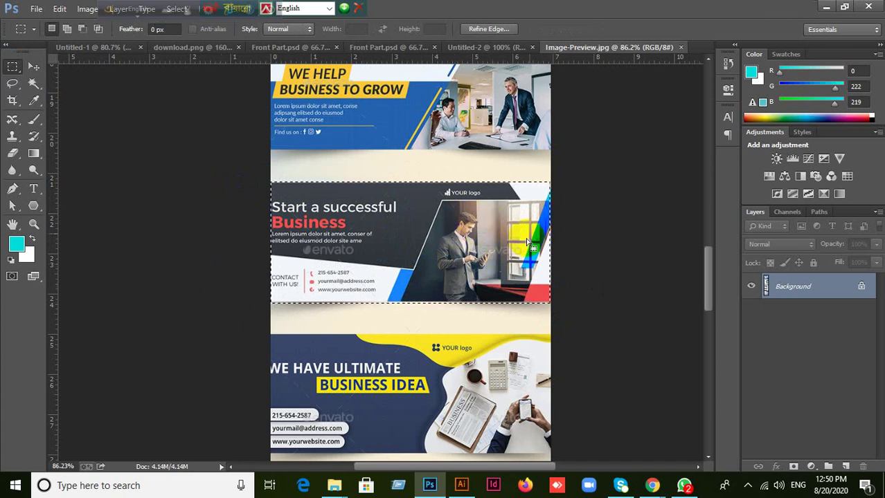
left_click(326, 254)
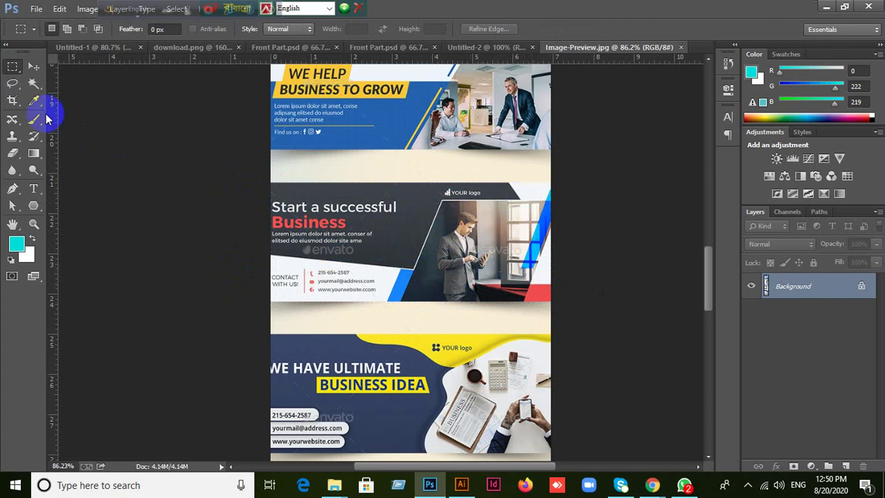
Perspective-crop the preview to the corners of the 'Start a successful Business' banner.
left_click(12, 104)
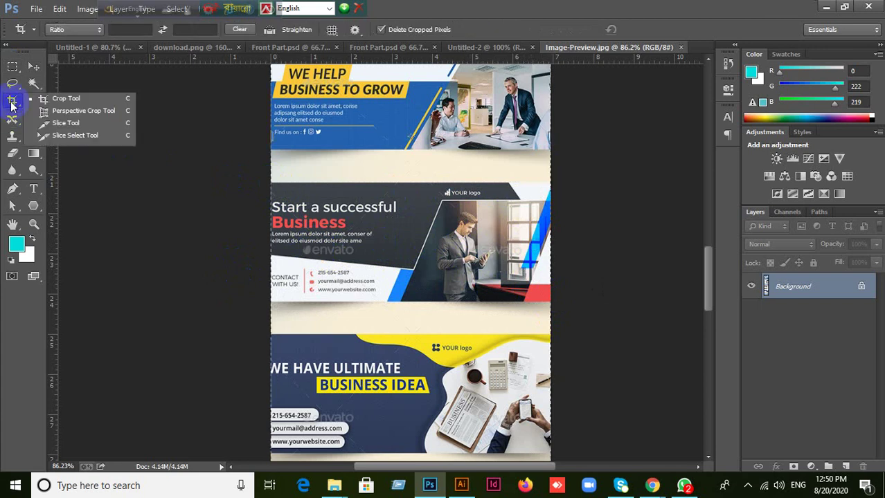
left_click(52, 109)
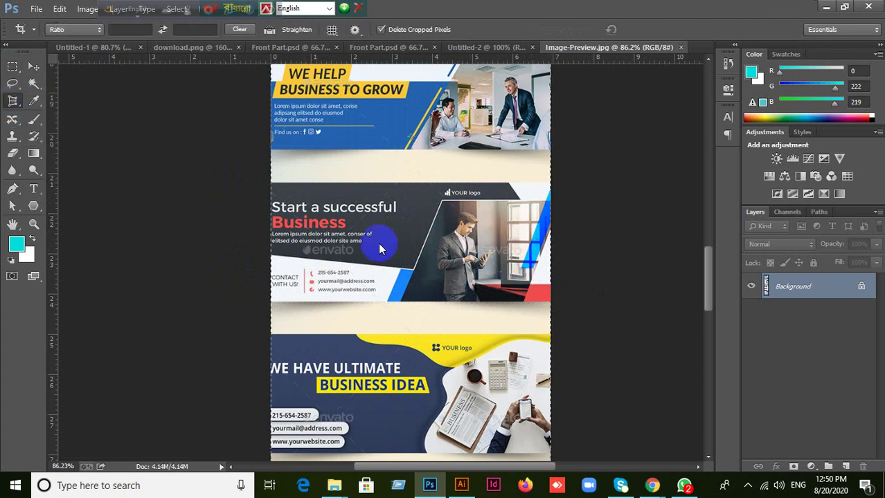
left_click(270, 184)
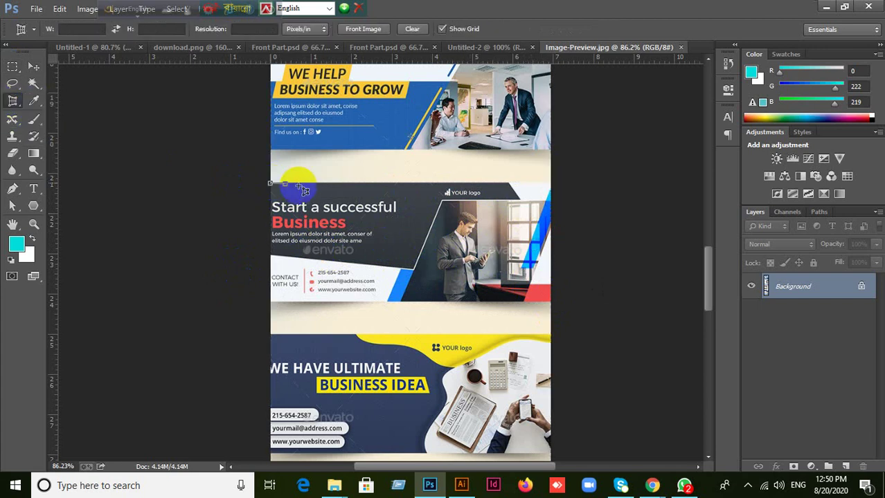
left_click(551, 181)
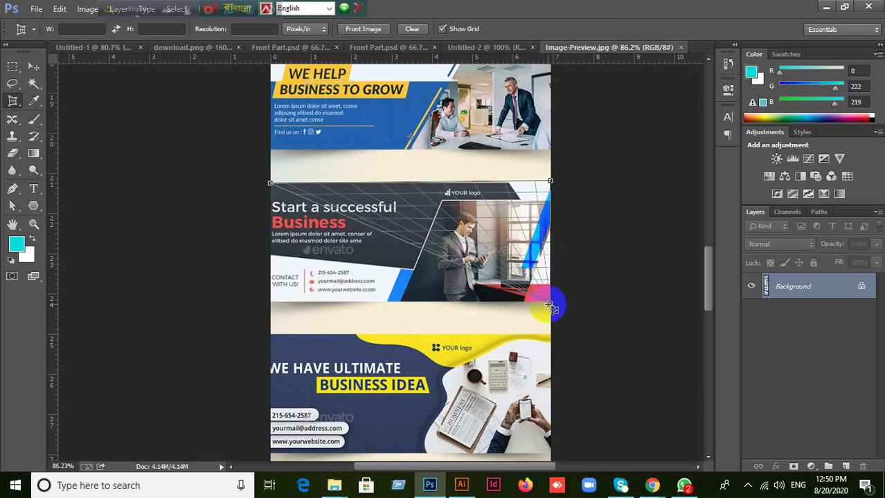
left_click(270, 303)
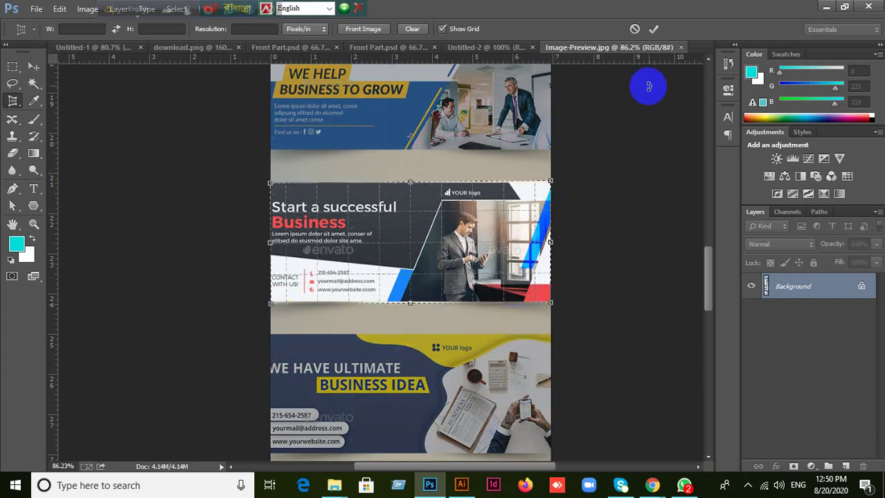
left_click(653, 29)
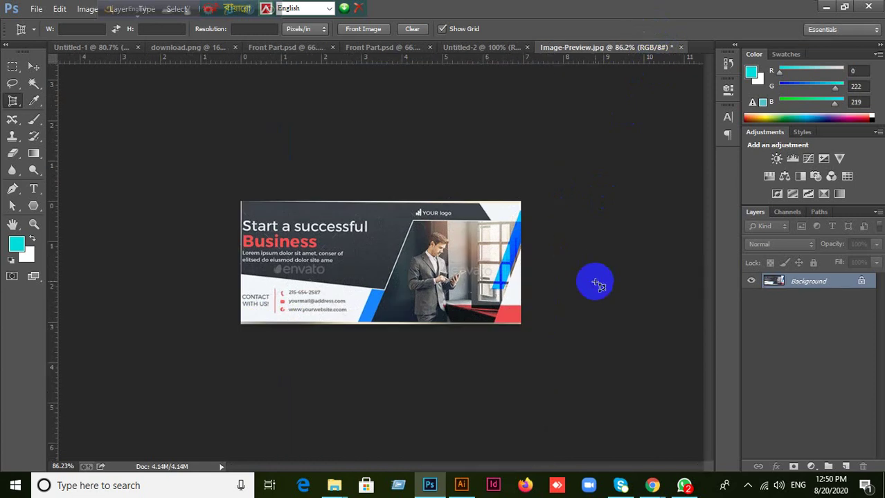
Select all of the cropped banner and switch to the Front Part.psd document.
key("ctrl+a")
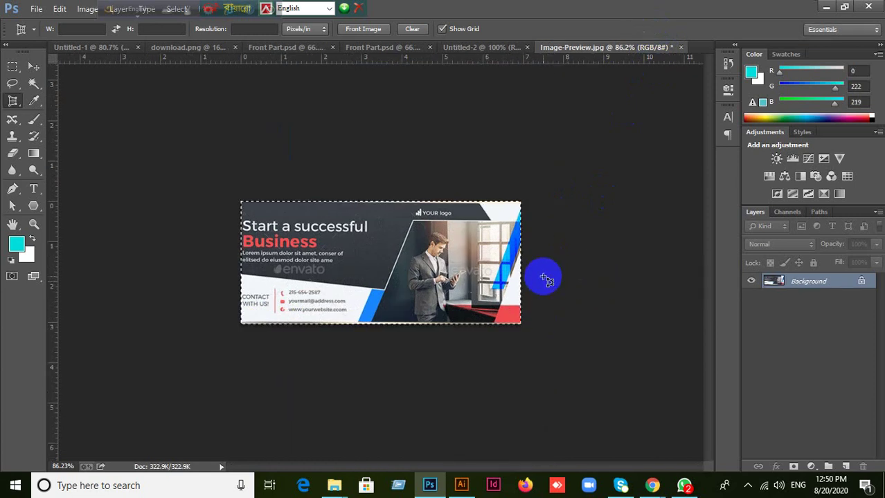
left_click(109, 50)
left_click(420, 46)
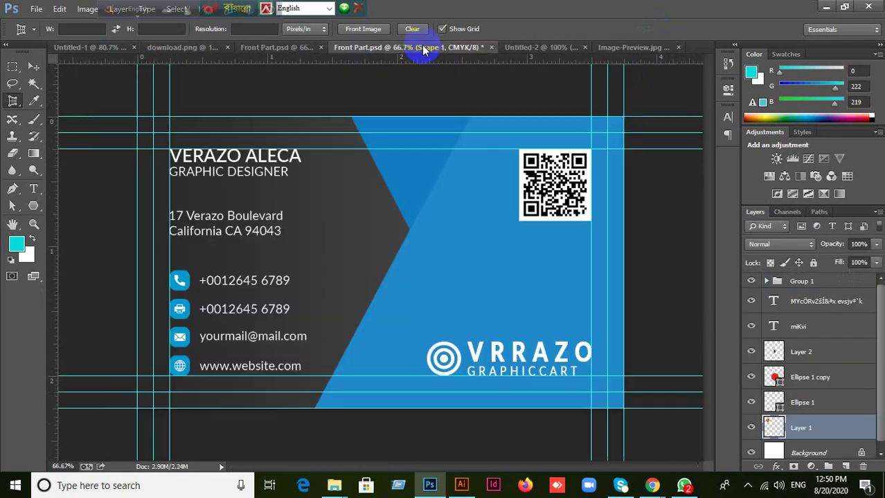
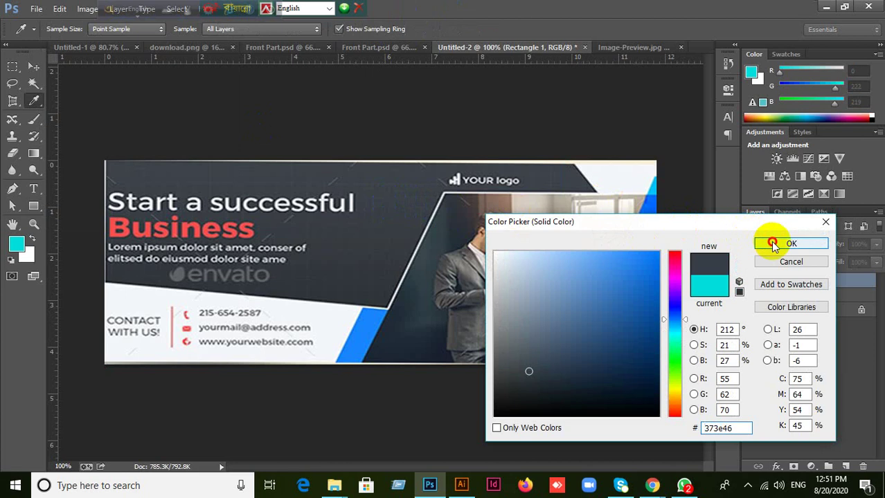
Apply the #373e46 slate grey fill and show Rectangle 1 over the banner.
left_click(768, 243)
left_click(750, 282)
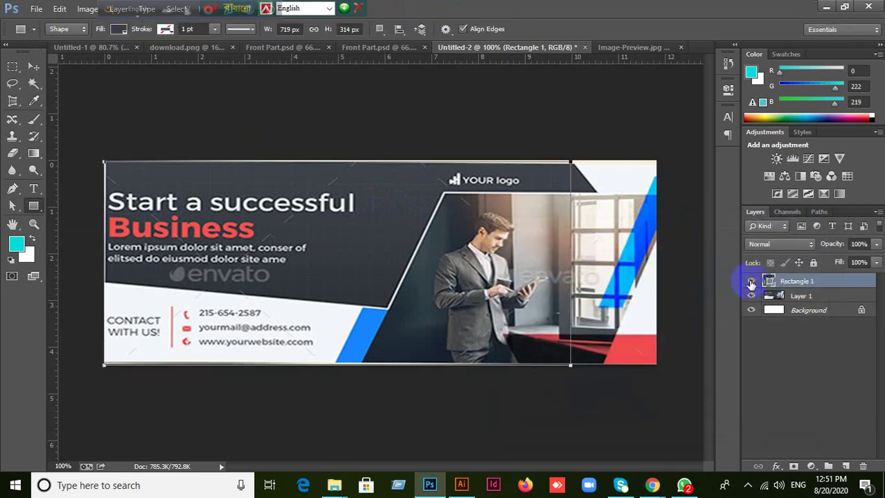
Slant Rectangle 1's right edge by pulling its bottom-right anchor outward to 978 px wide.
left_click(34, 67)
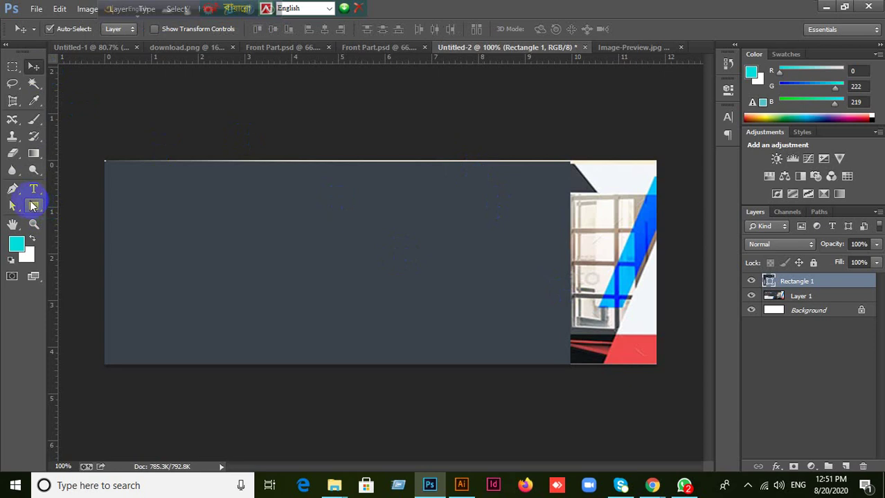
left_click(14, 208)
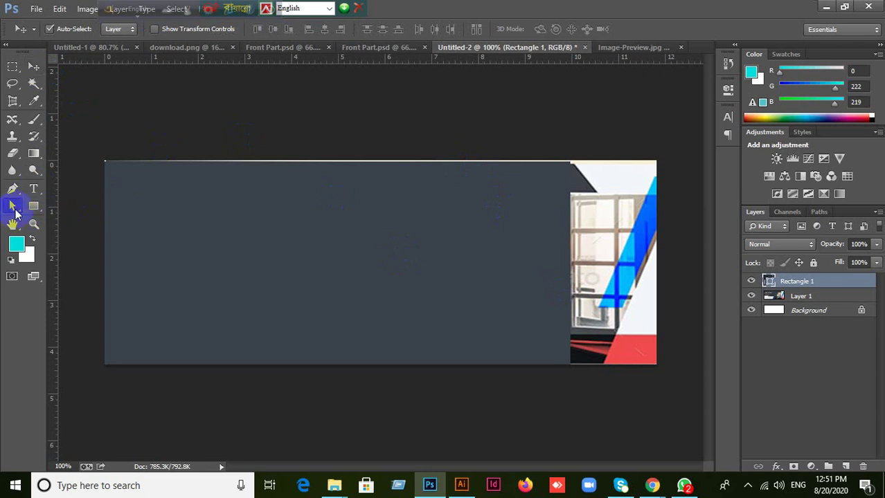
left_click(13, 207)
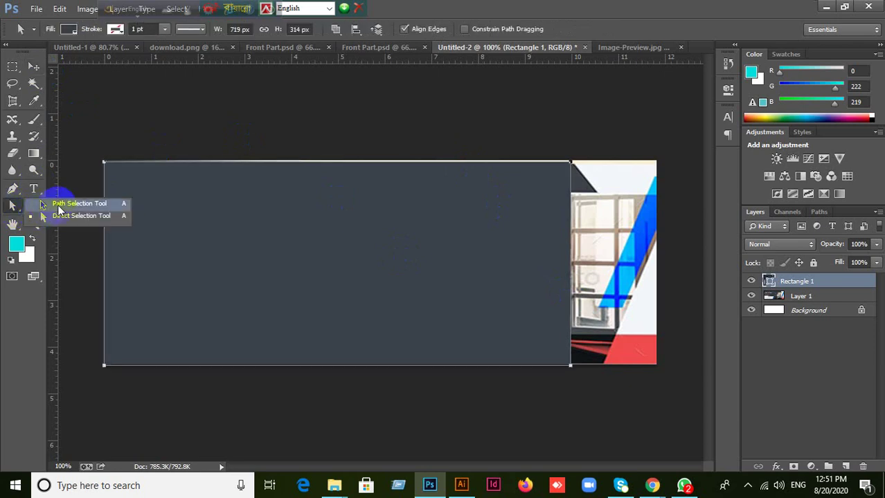
left_click(531, 178)
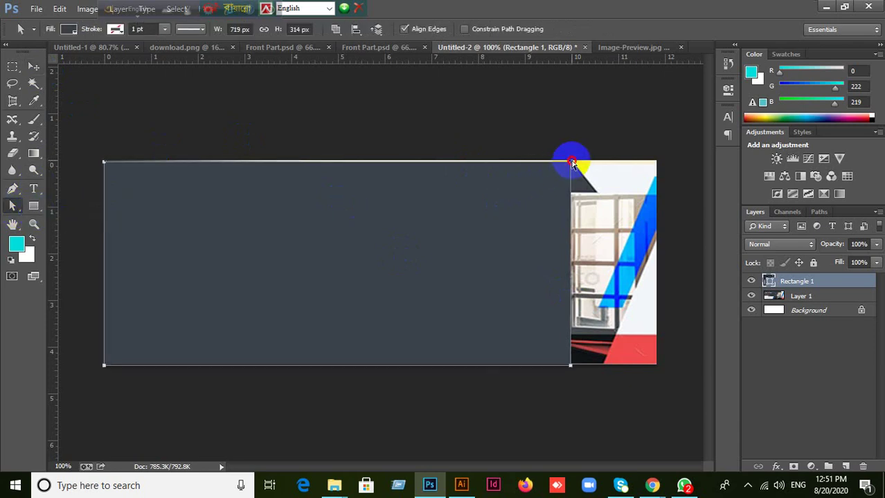
left_click(569, 365)
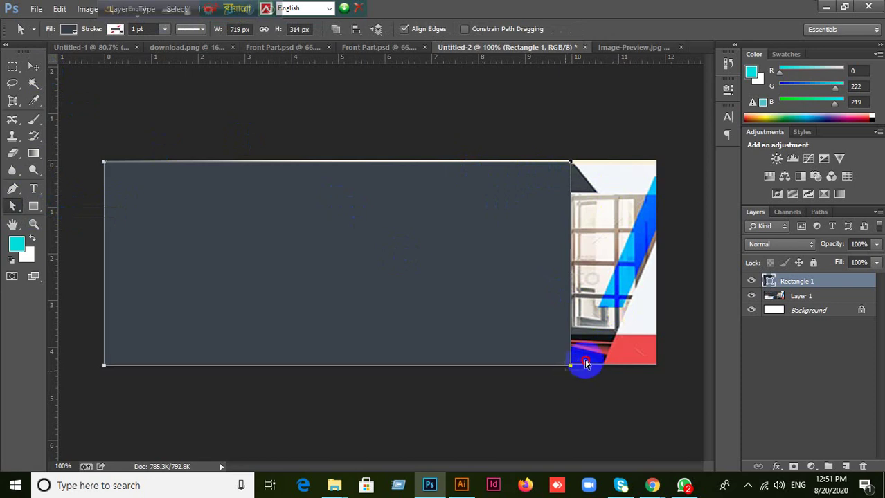
left_click_drag(570, 367, 741, 368)
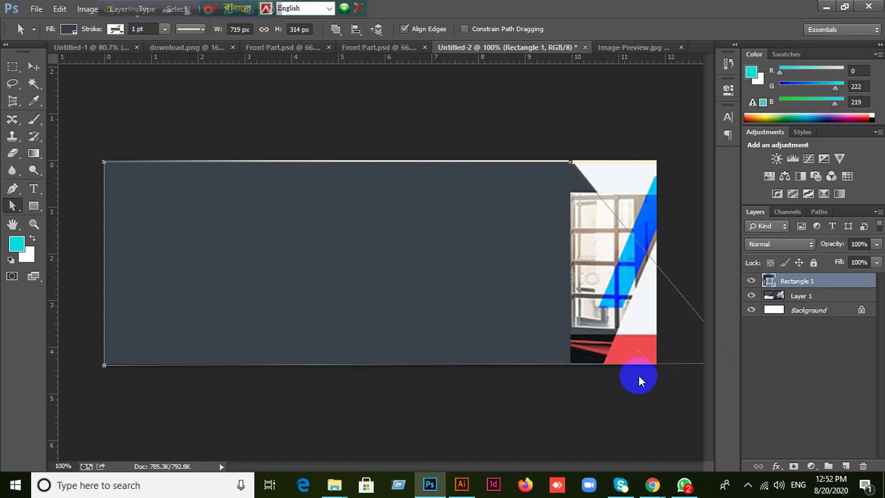
left_click(378, 184)
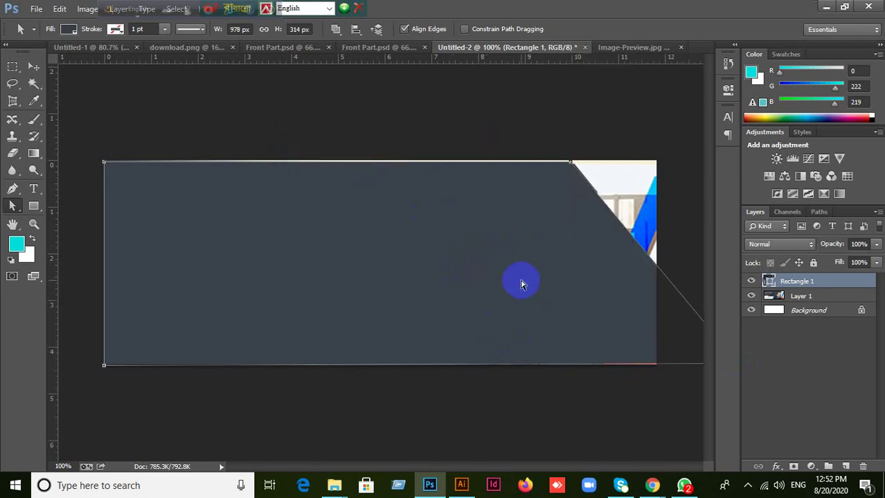
scroll(456, 303, "down", 2)
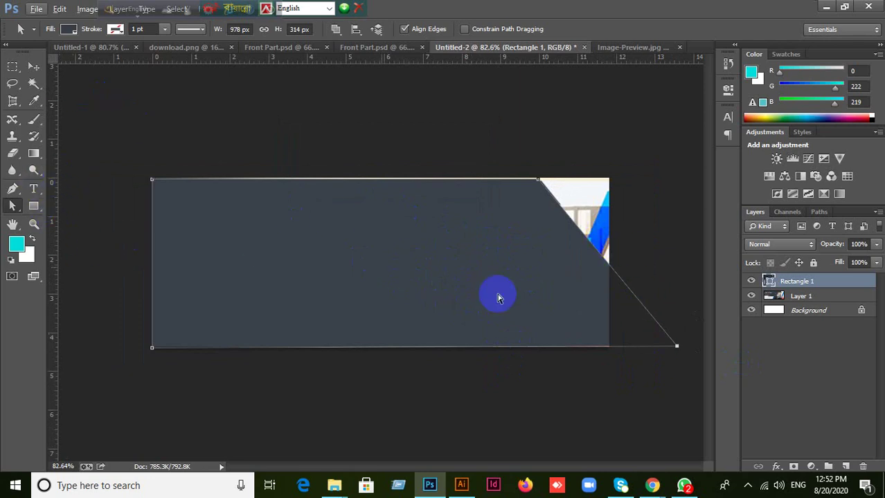
left_click(33, 66)
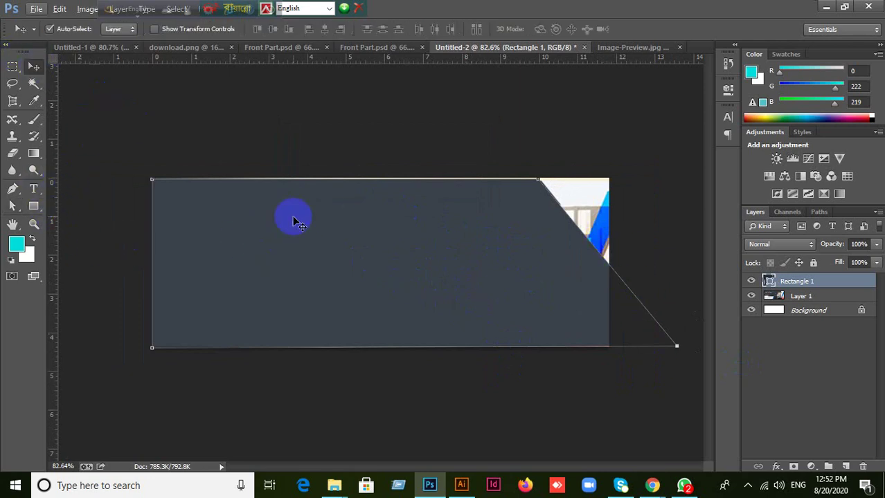
Subtract a rectangle over the grey shape's overhang past the banner's right edge.
left_click(488, 297)
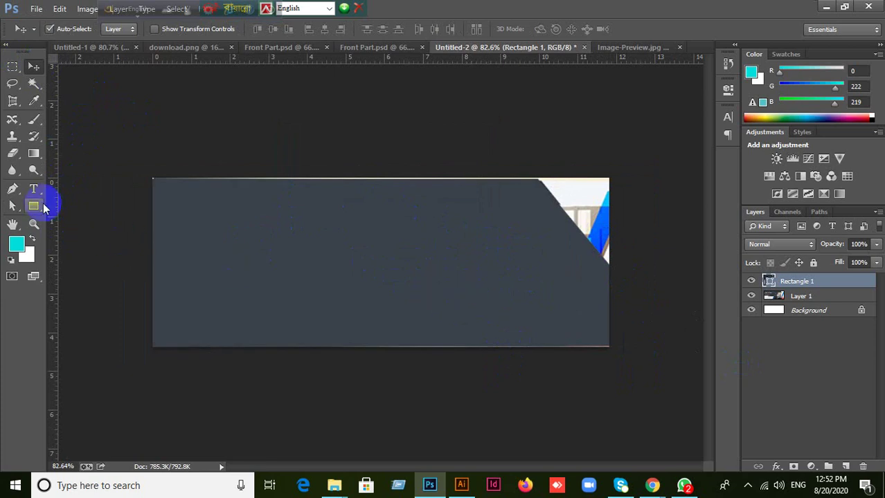
left_click(34, 205)
left_click(69, 203)
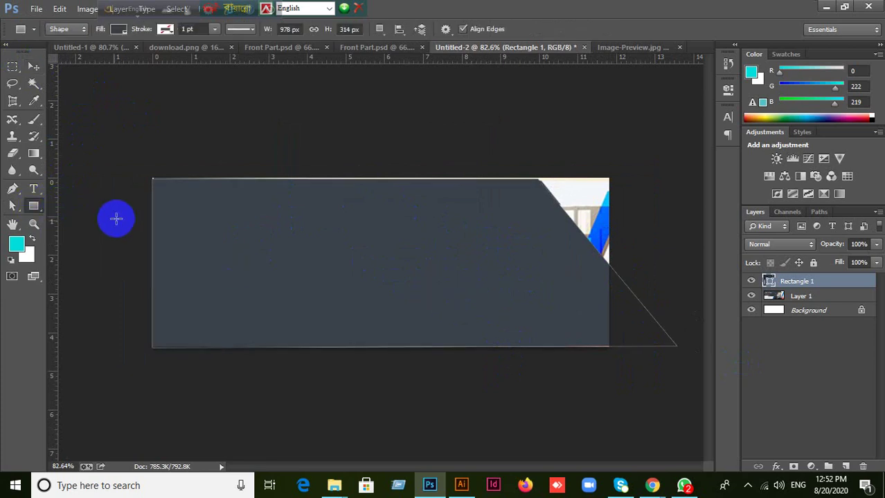
left_click(380, 28)
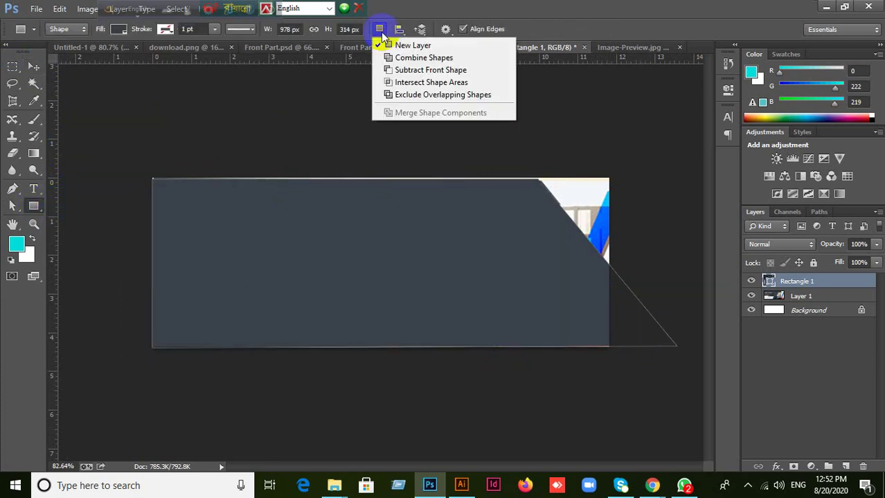
left_click(400, 70)
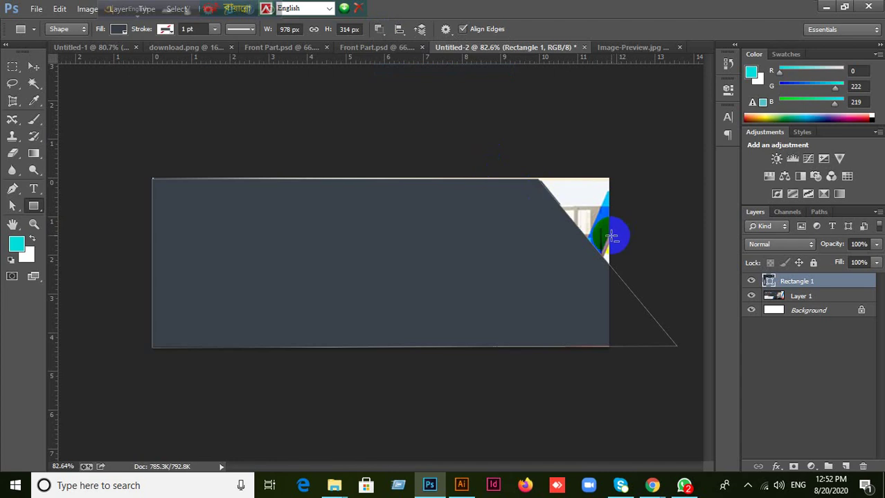
left_click_drag(609, 236, 695, 397)
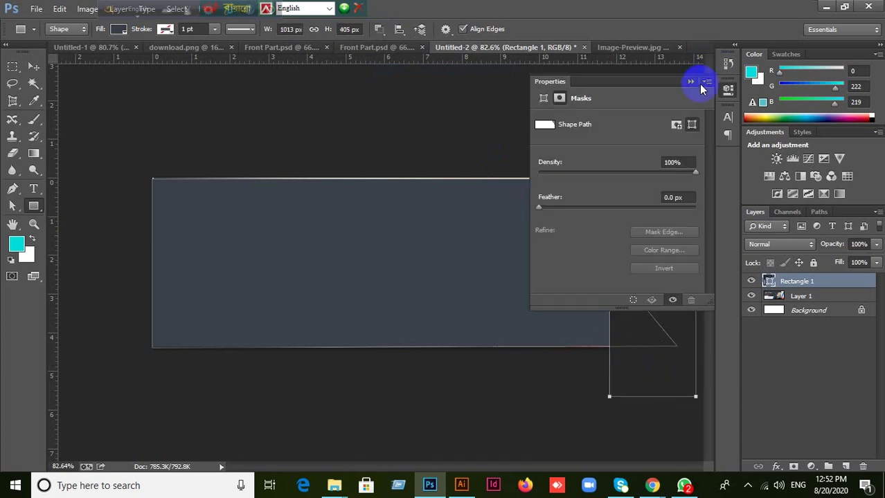
left_click(690, 82)
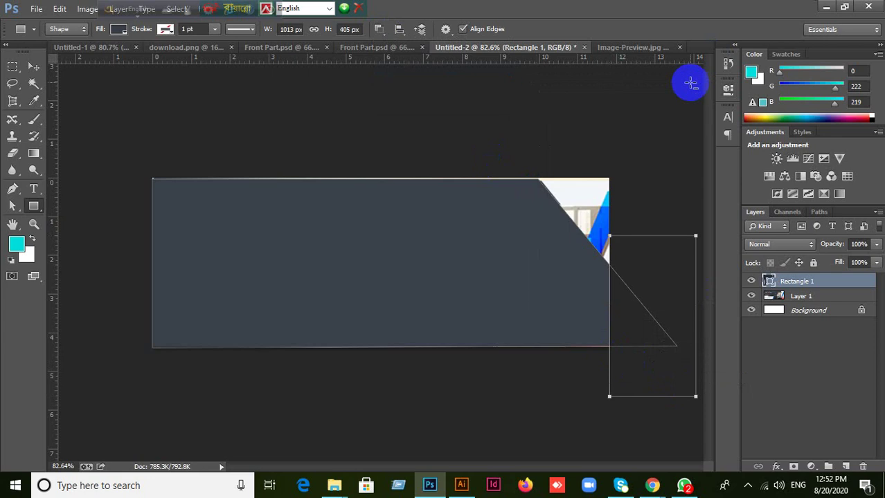
Merge the shape components into one shape, then hide Rectangle 1 to compare.
left_click(379, 30)
left_click(413, 112)
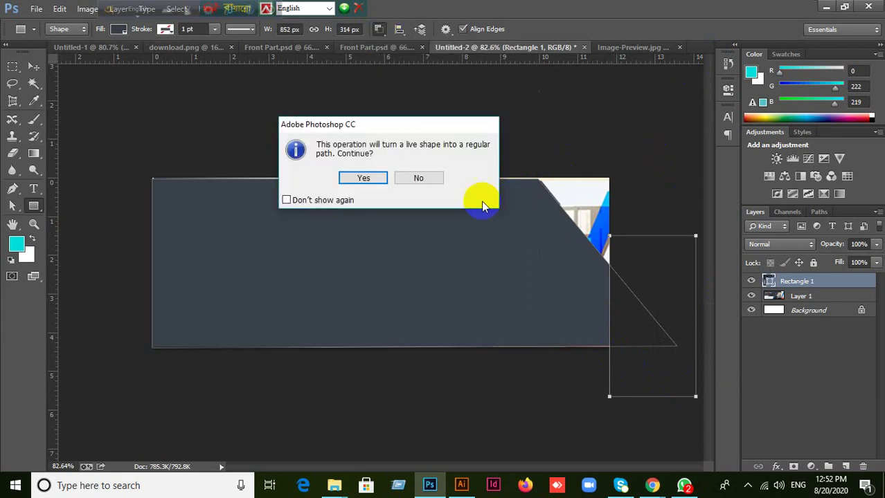
left_click(363, 179)
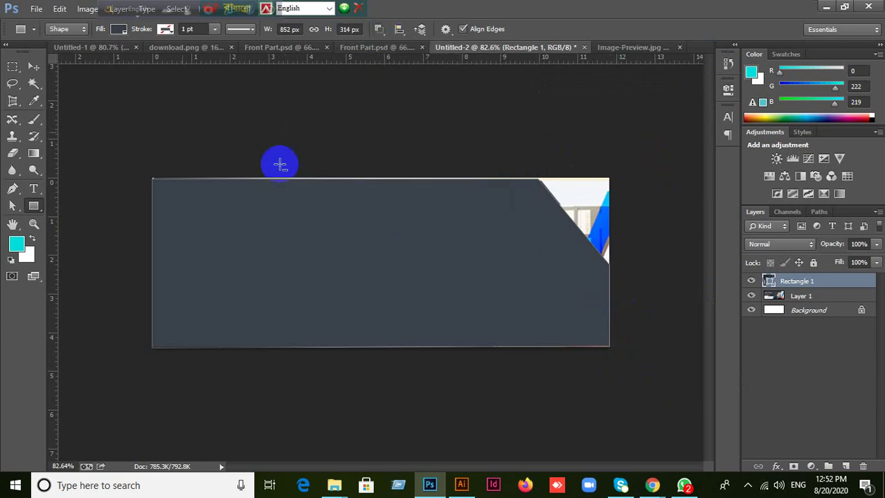
left_click(35, 69)
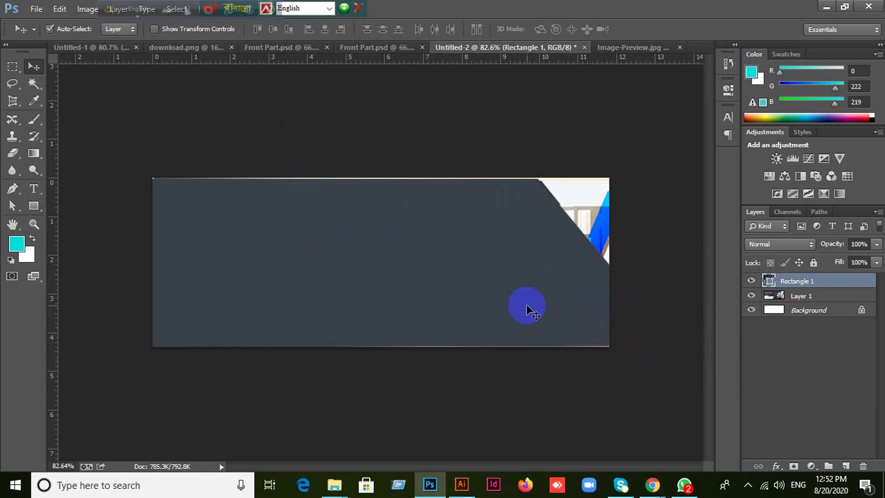
left_click(751, 281)
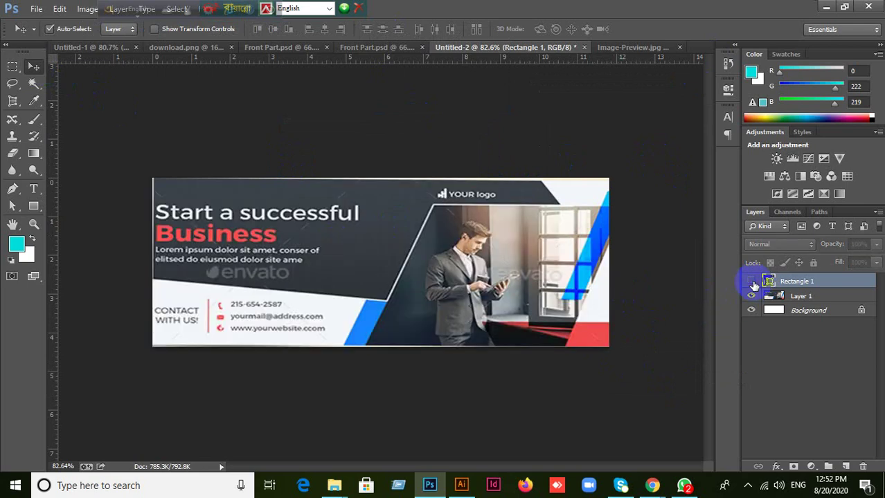
left_click(751, 281)
left_click(751, 281)
key("ctrl+plus")
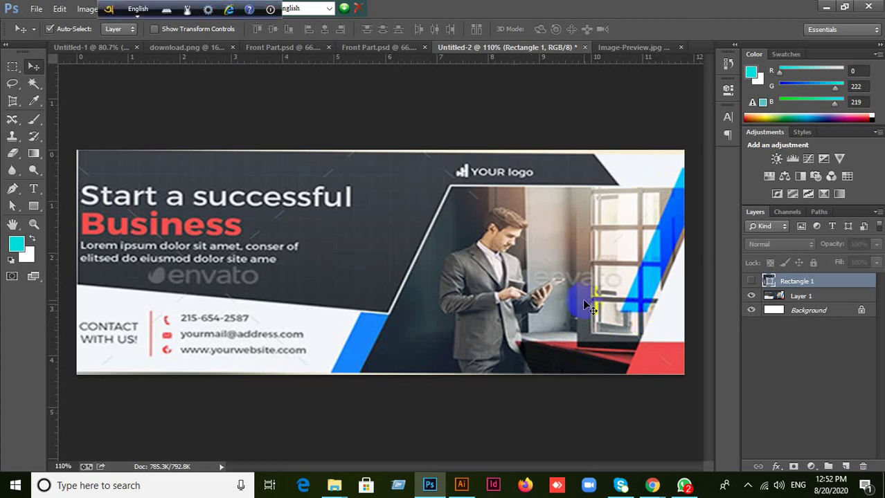
left_click(652, 481)
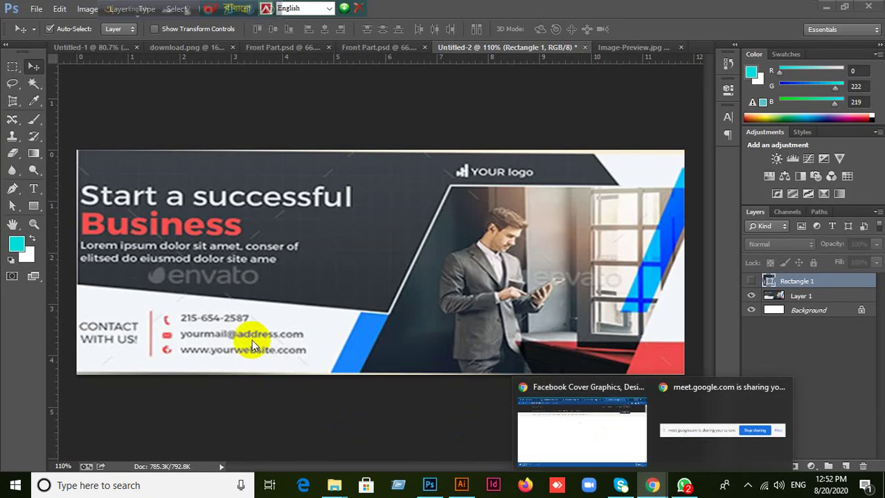
left_click(430, 482)
left_click(409, 395)
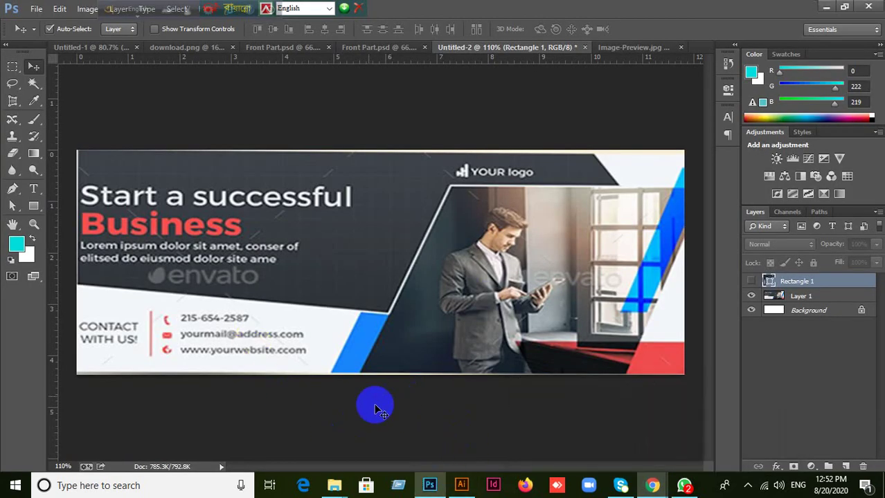
left_click(328, 404)
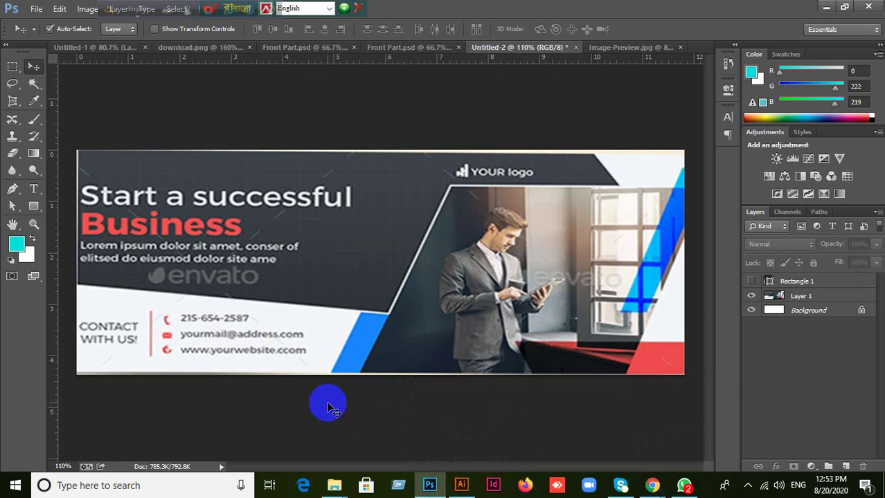
Select the Background layer in the Layers panel.
left_click(821, 313)
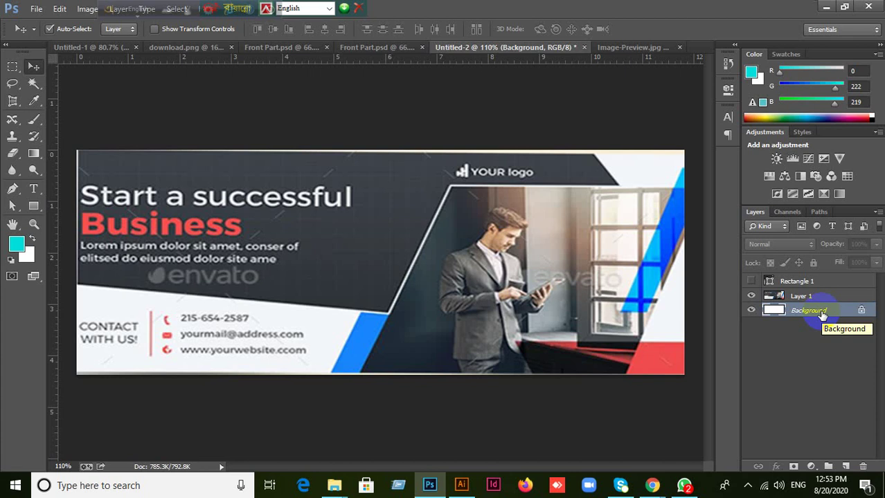
left_click(805, 323)
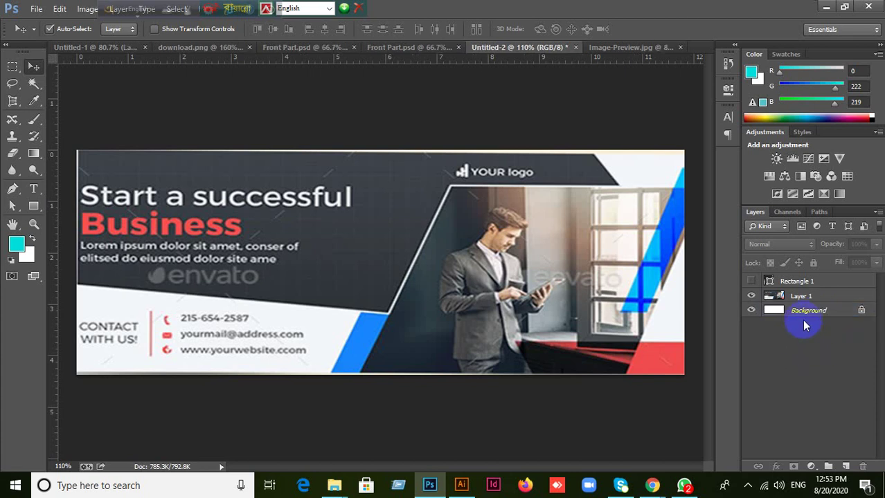
left_click(804, 313)
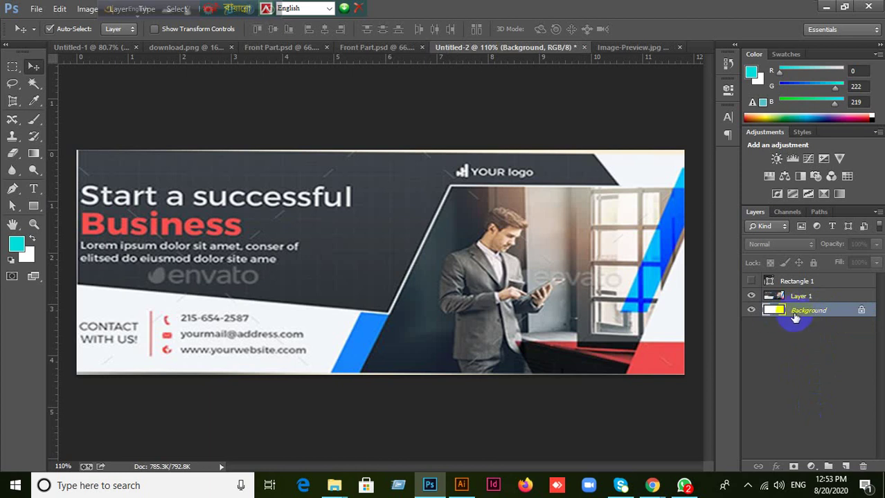
left_click(788, 360)
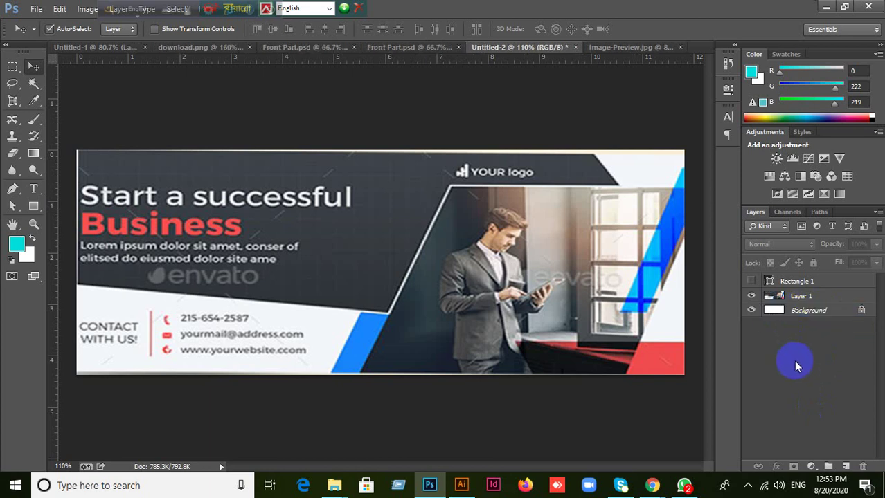
left_click(523, 288)
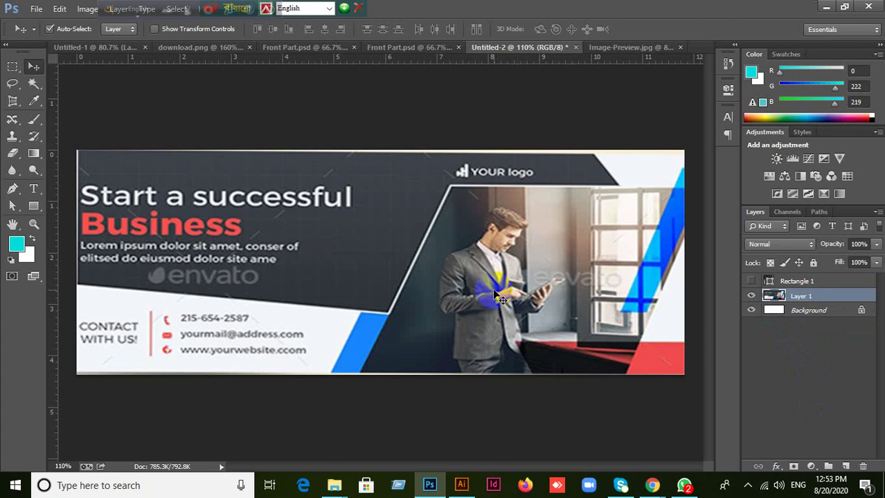
left_click(808, 311)
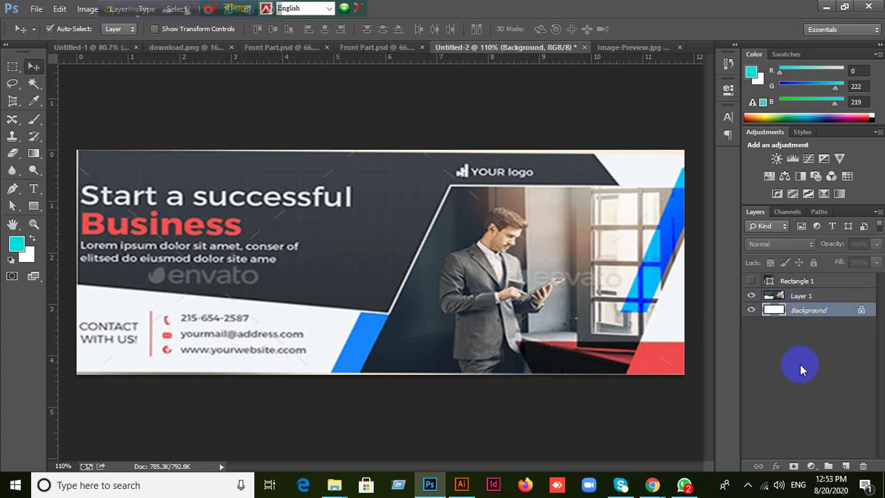
Add a white Solid Color fill layer above Background and hide Layer 1.
left_click(811, 468)
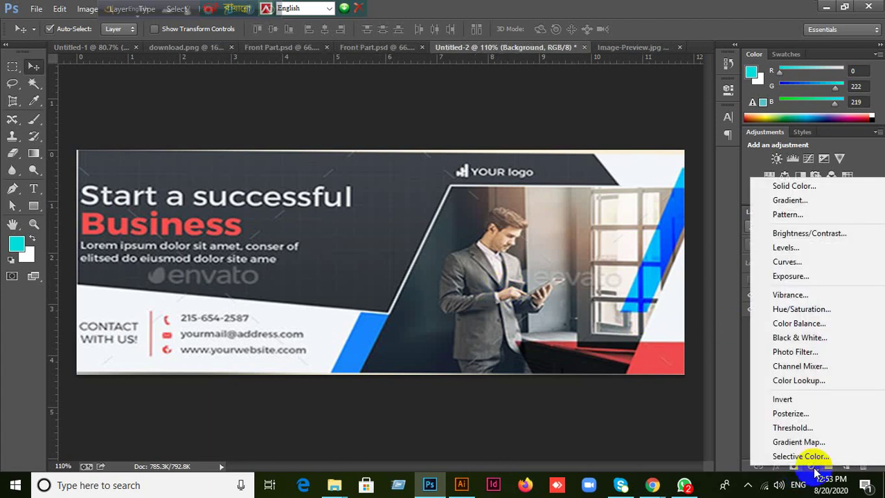
left_click(791, 185)
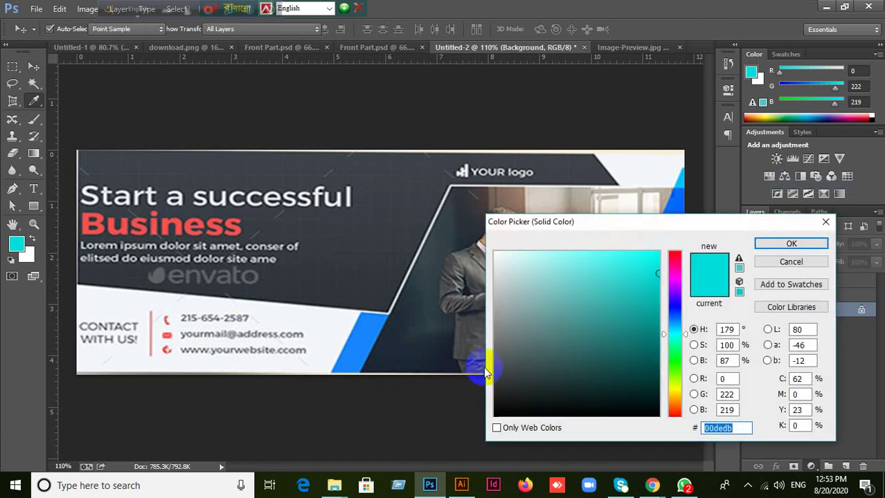
left_click(470, 225)
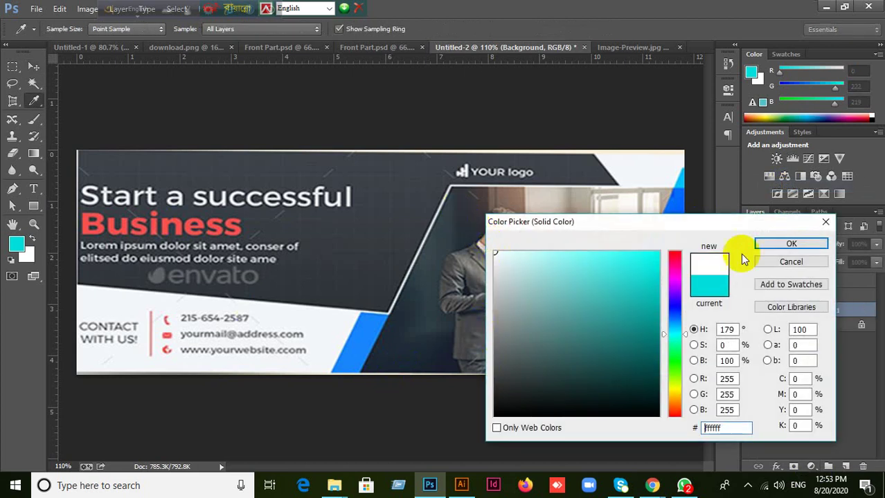
left_click(781, 248)
left_click(754, 296)
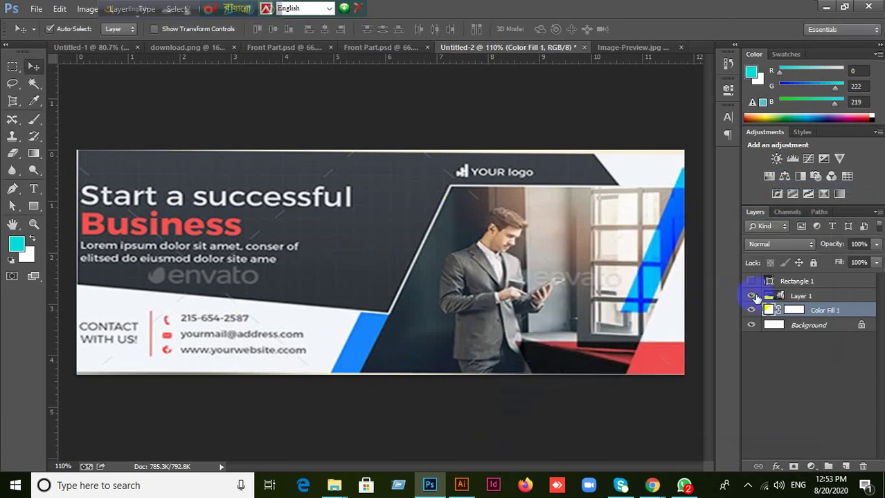
left_click(750, 296)
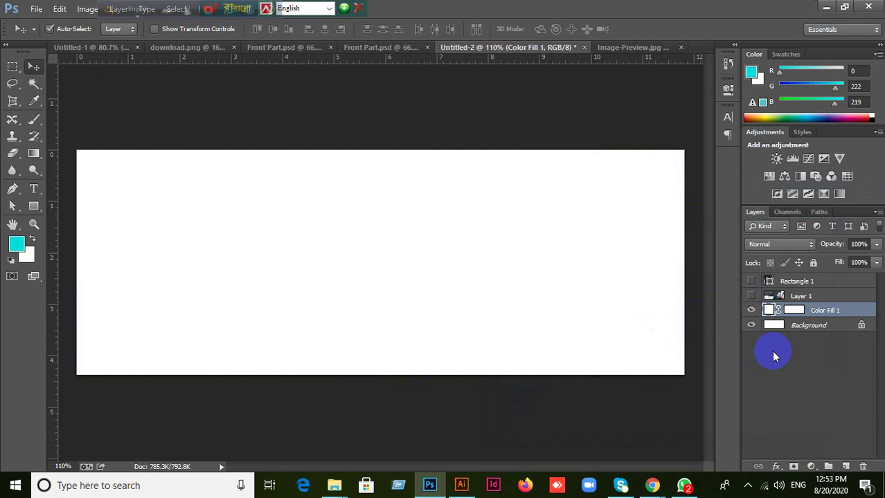
Recolour Color Fill 1 bright red, then change it to near white.
double_click(769, 310)
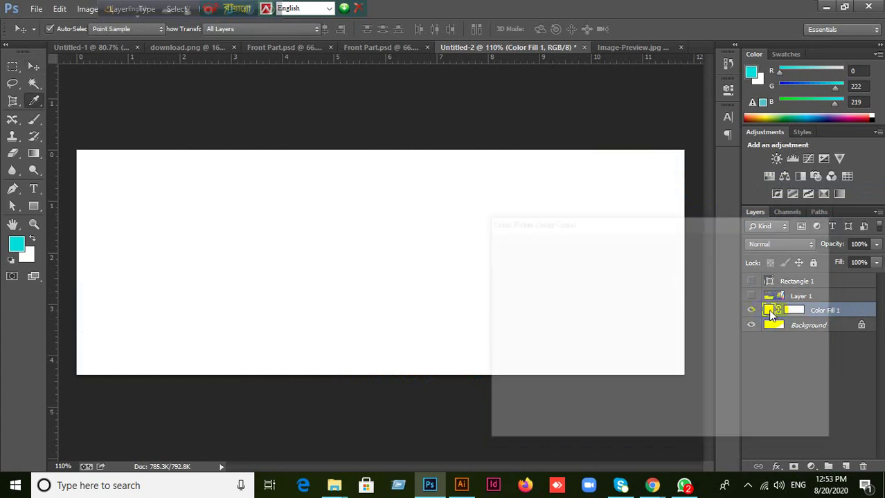
left_click_drag(646, 270, 666, 261)
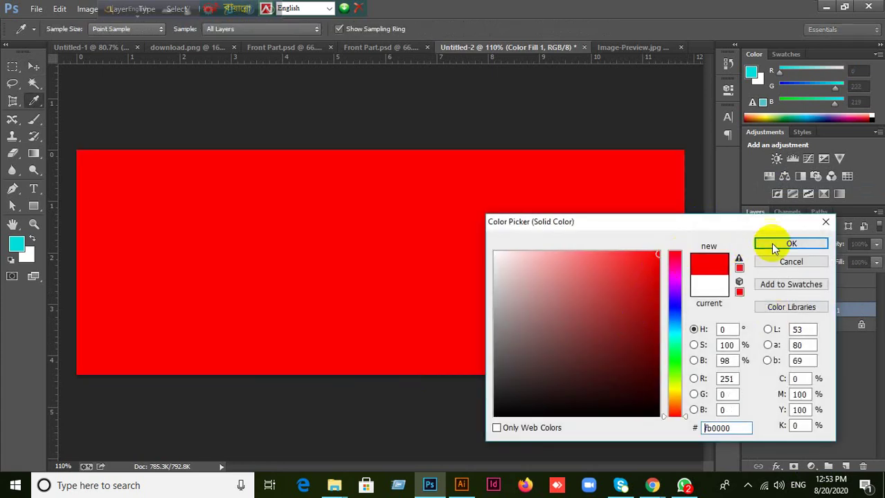
left_click(770, 243)
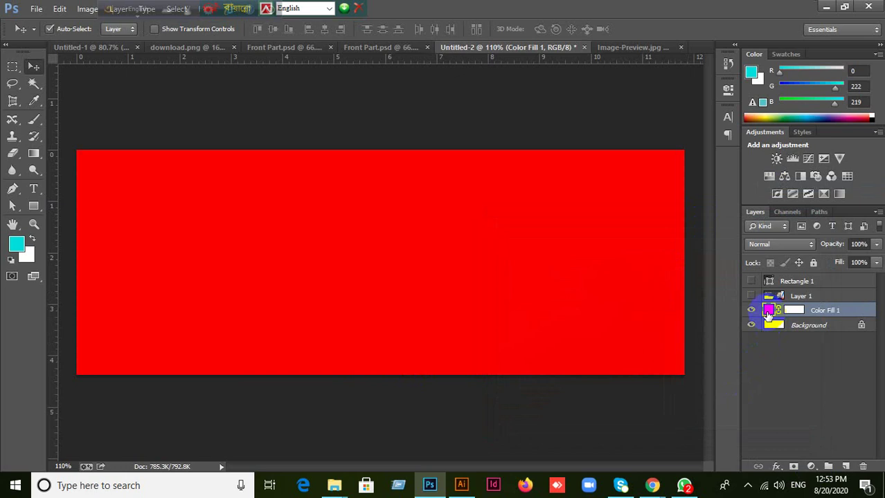
double_click(768, 313)
left_click_drag(537, 287, 484, 242)
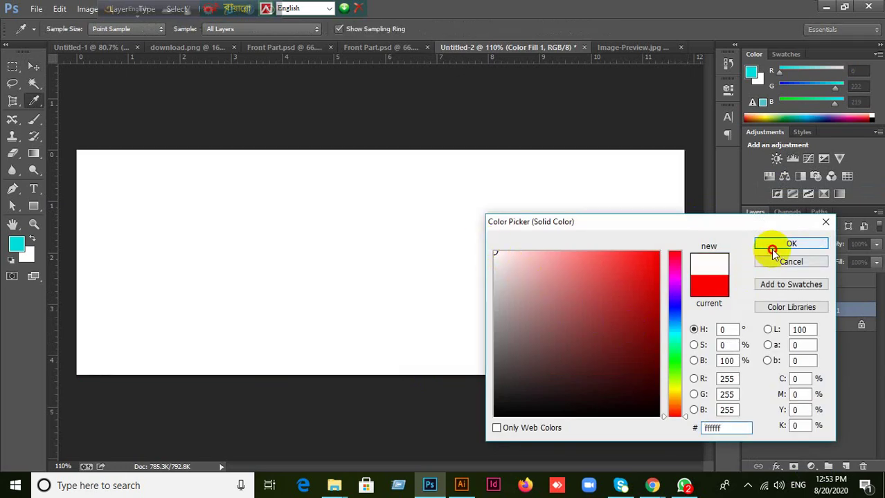
left_click(770, 248)
Cancel an extra Solid Color fill layer and set Color Fill 1 back to red.
left_click(811, 468)
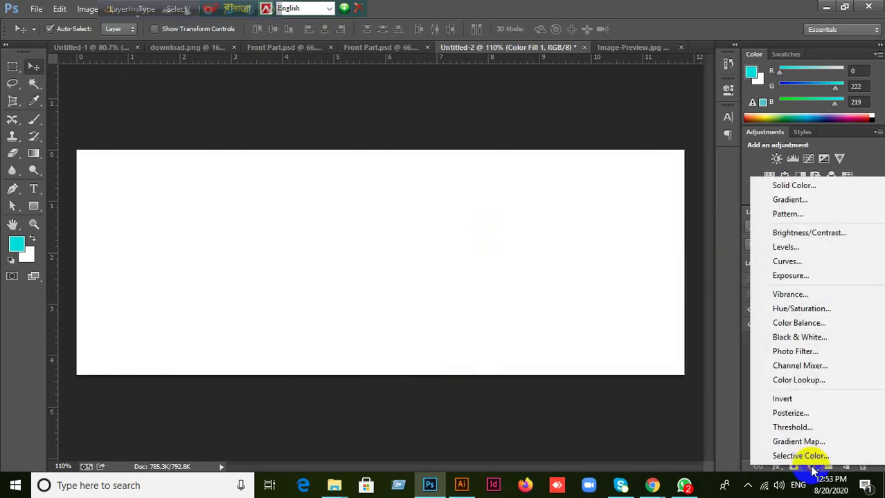
left_click(794, 187)
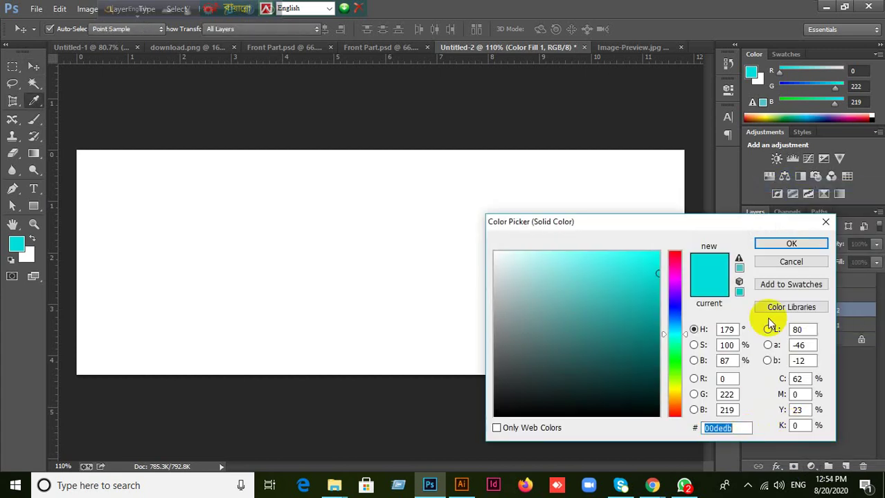
left_click(781, 262)
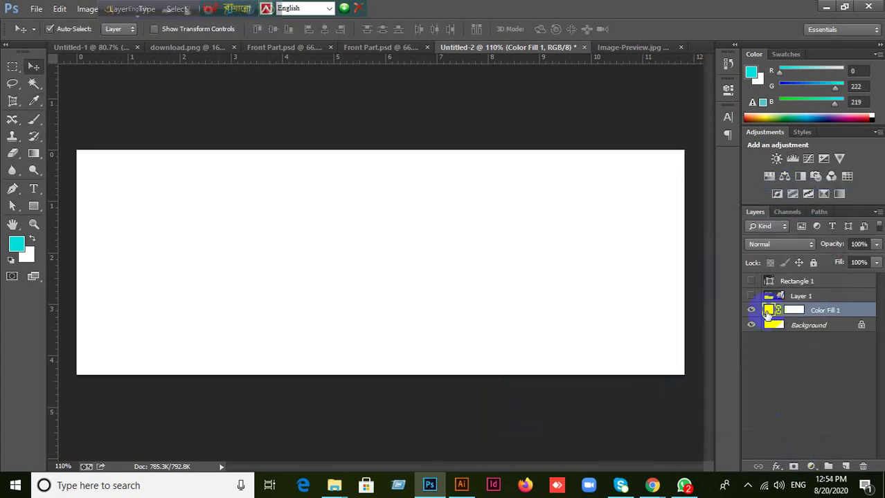
double_click(767, 311)
left_click_drag(651, 297, 687, 272)
left_click(761, 243)
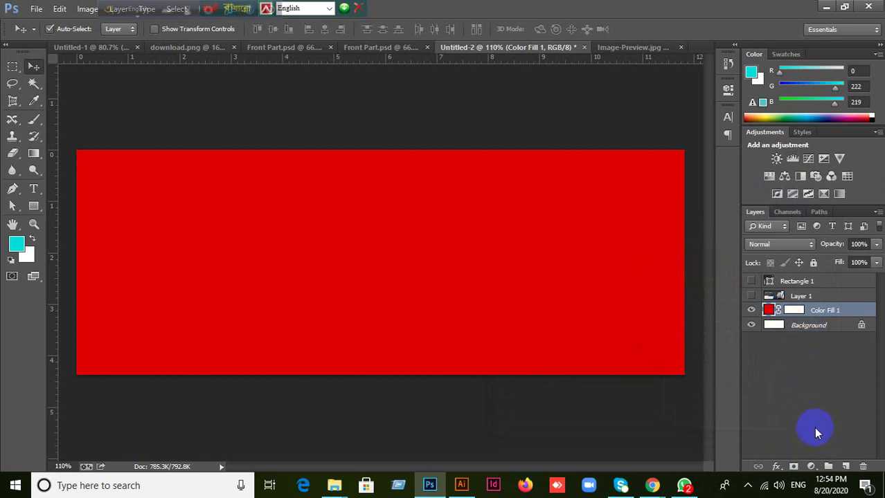
Delete Color Fill 1 and add a new white Solid Color fill layer.
left_click(862, 467)
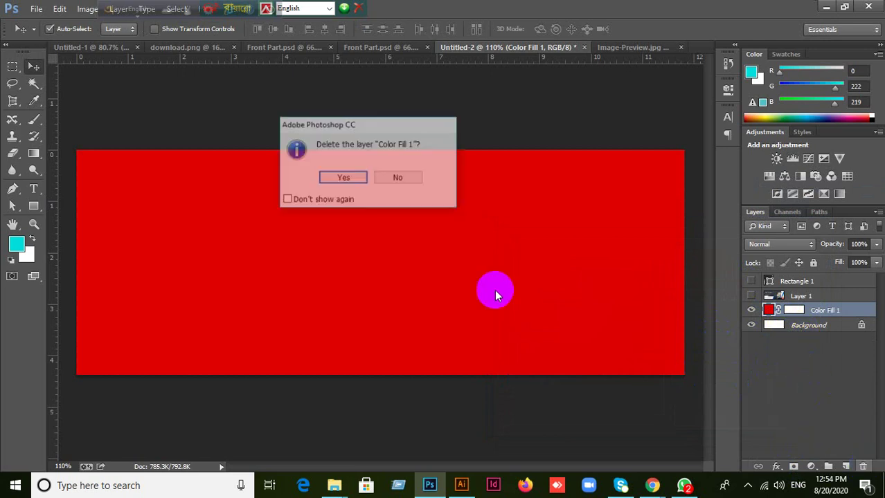
left_click(357, 183)
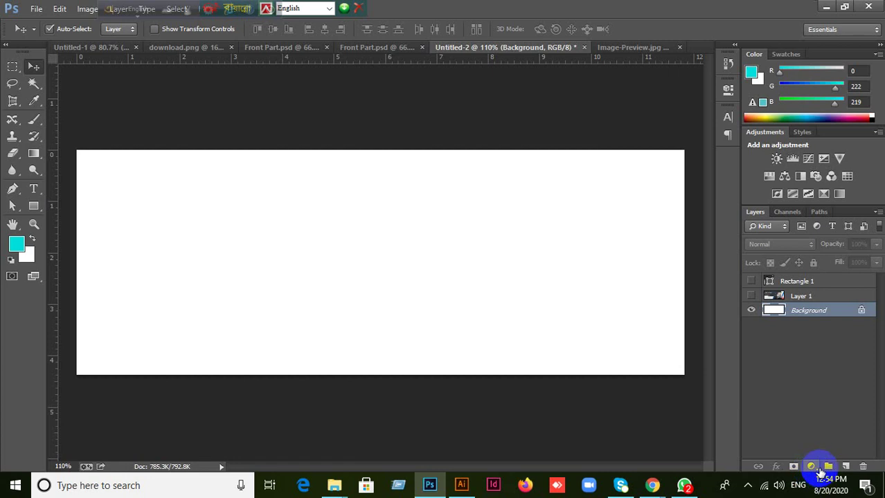
left_click(817, 469)
left_click(792, 188)
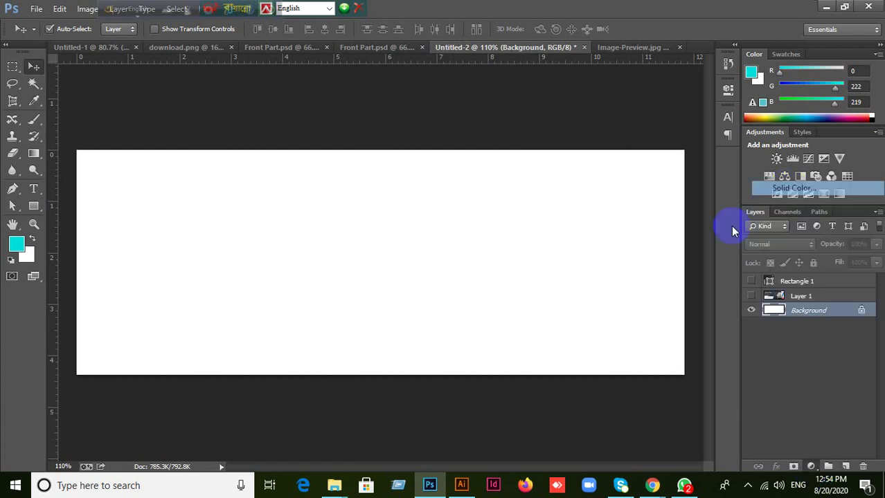
left_click_drag(505, 267, 479, 237)
left_click(786, 244)
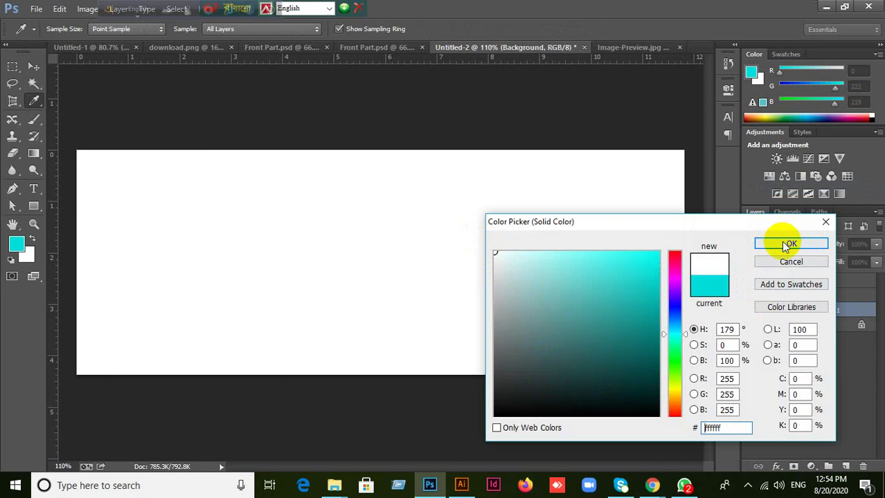
Recolour Color Fill 1 red, then set it back to white (#ffffff).
left_click(772, 311)
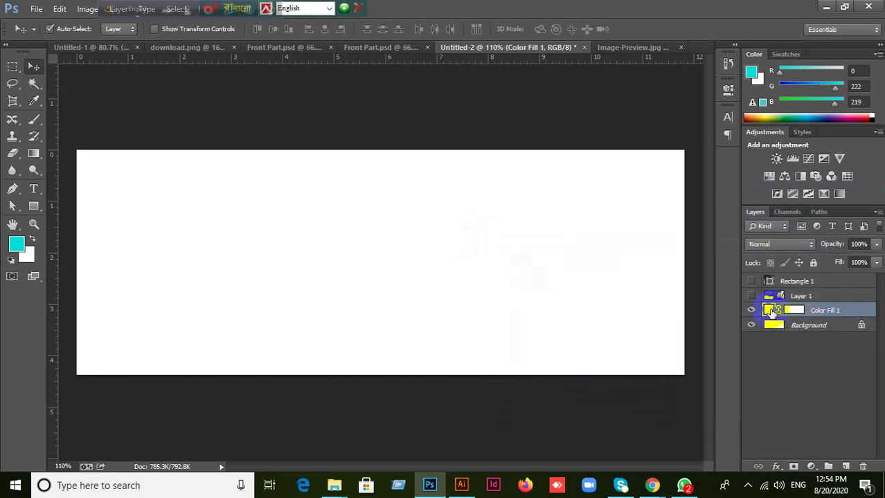
left_click(768, 310)
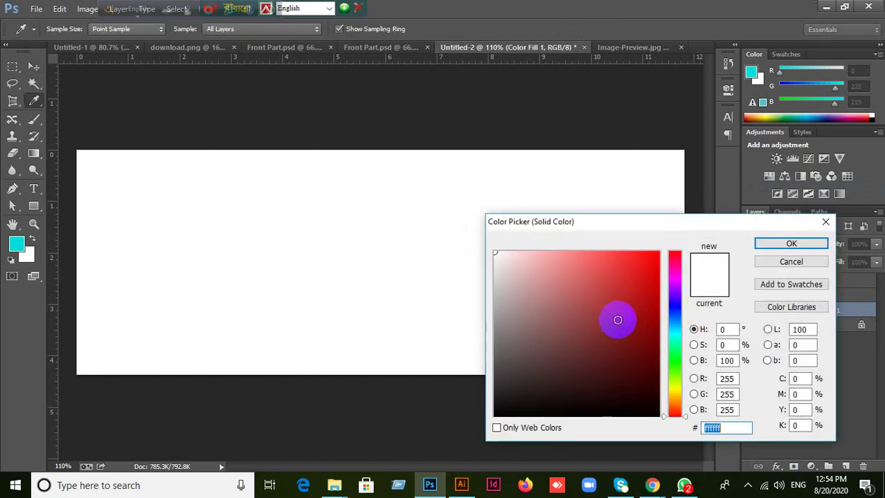
left_click_drag(608, 316, 644, 258)
left_click(789, 246)
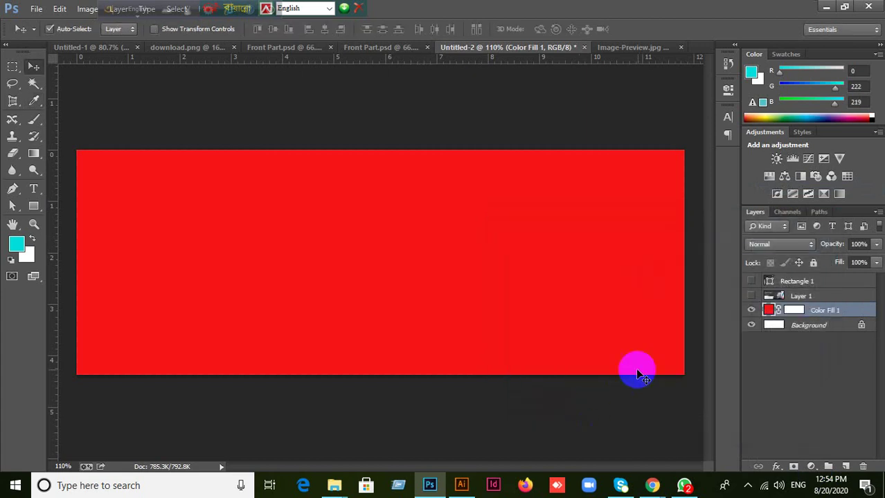
double_click(770, 312)
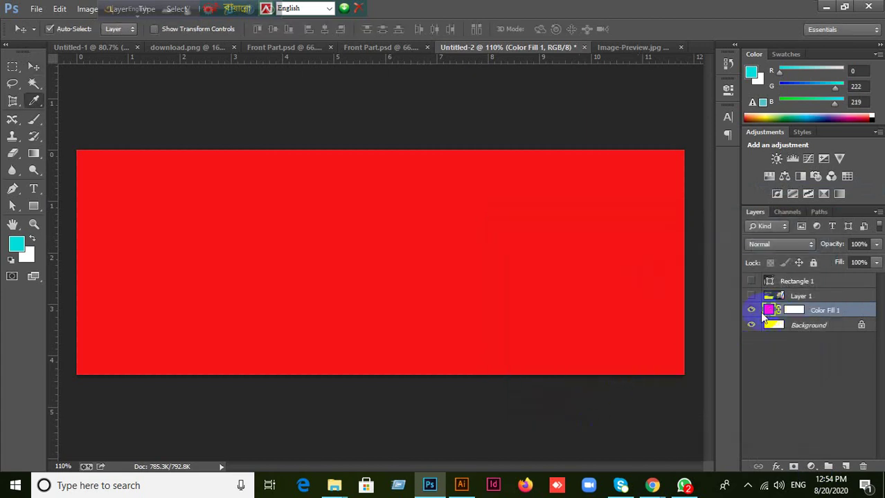
left_click_drag(497, 279, 489, 244)
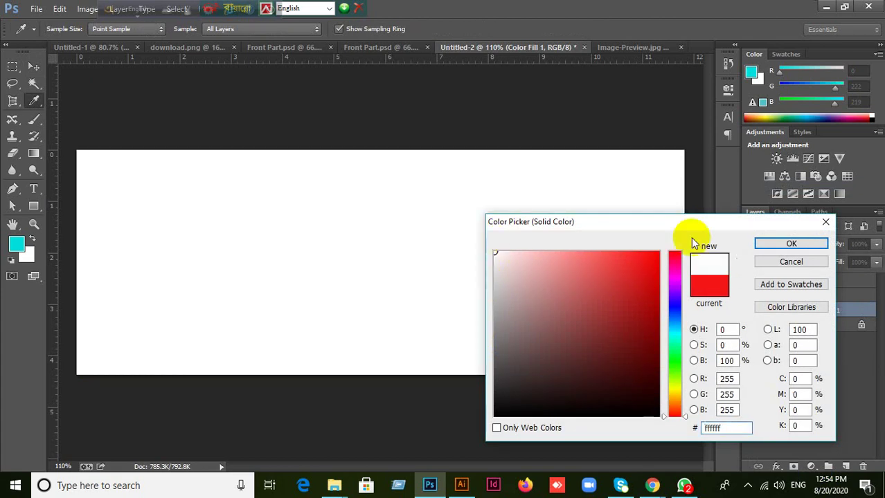
left_click(767, 245)
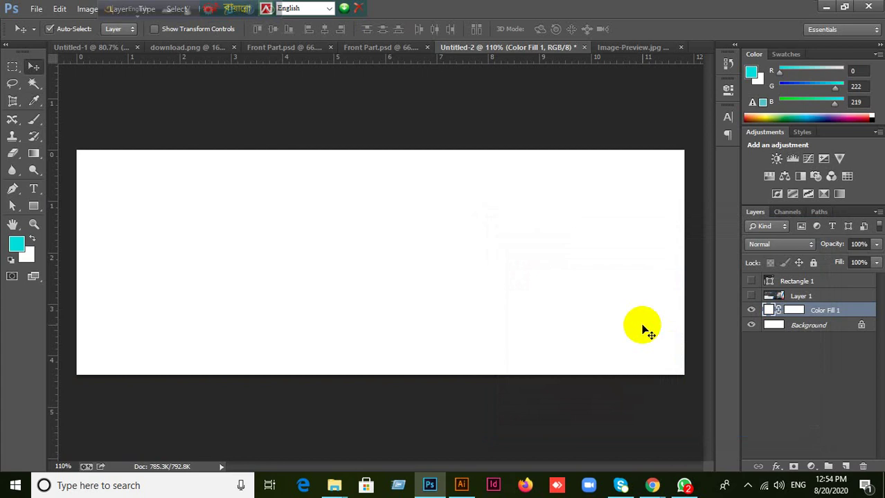
Bring up the GraphicRiver 'facebook cover' results, then return to the Google Meet tab.
mouse_move(651, 484)
left_click(588, 438)
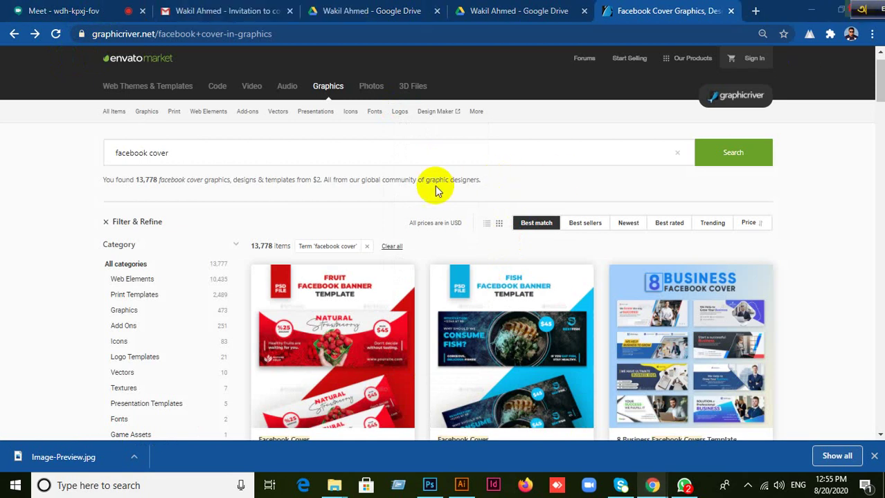
left_click(69, 11)
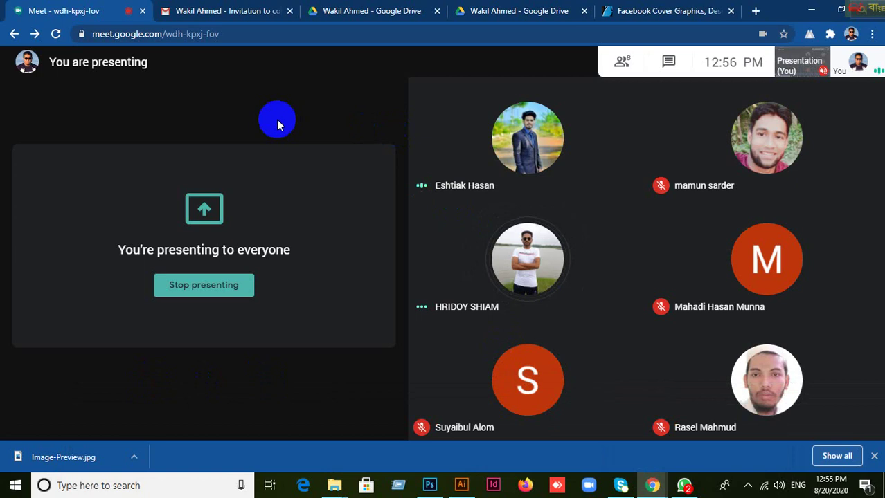
Close the duplicate Google Drive tab and start a new tab on the Google page.
left_click(540, 11)
left_click(675, 12)
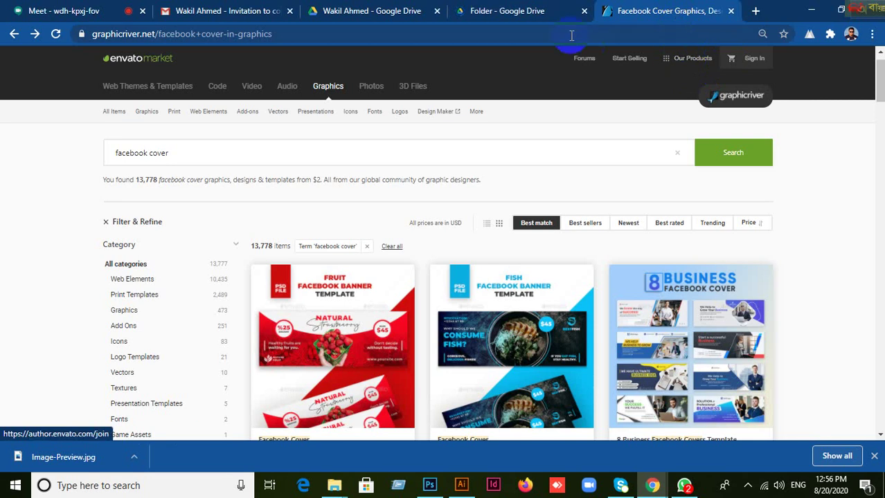
left_click(542, 19)
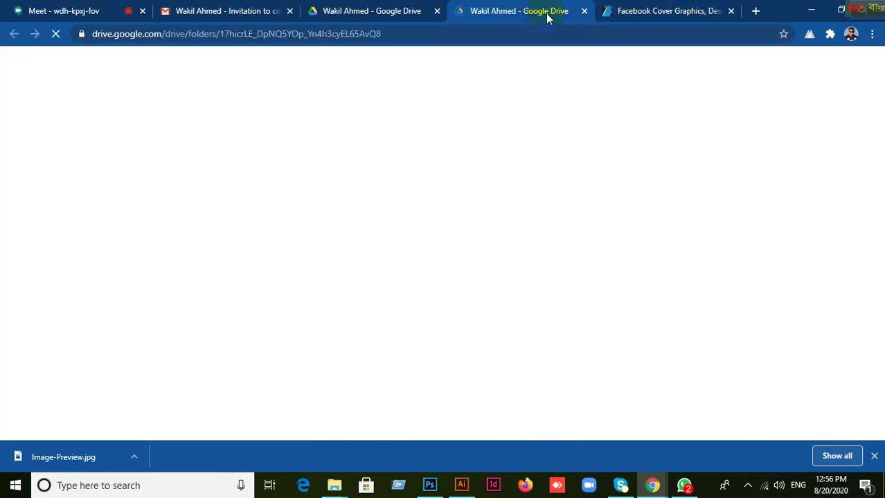
left_click(600, 12)
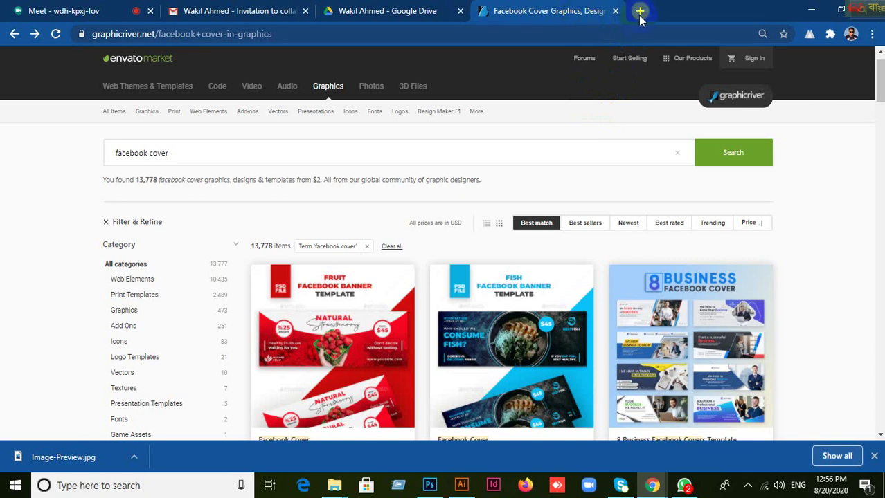
left_click(640, 12)
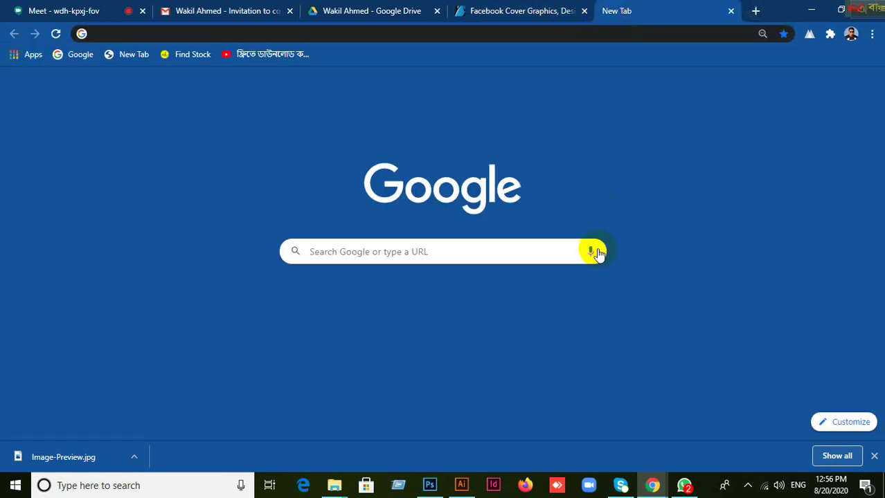
Search the web for 'linkedin' from the new tab and scroll the results.
left_click(361, 251)
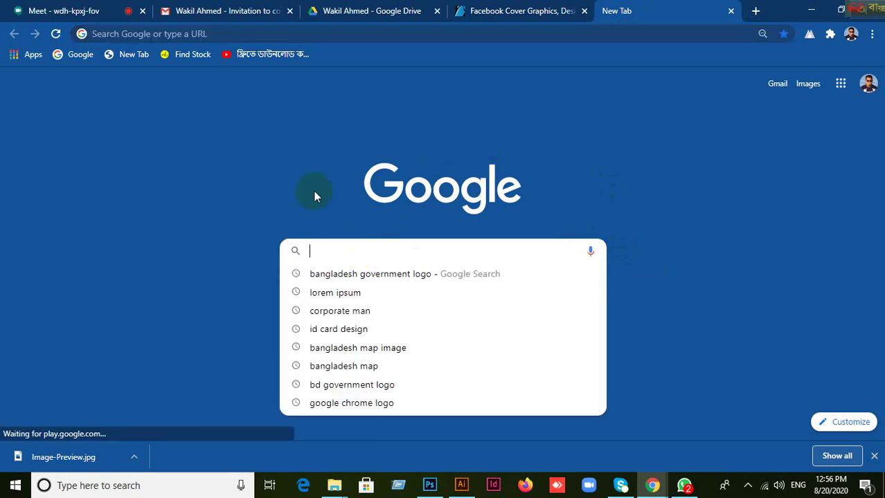
type("liked")
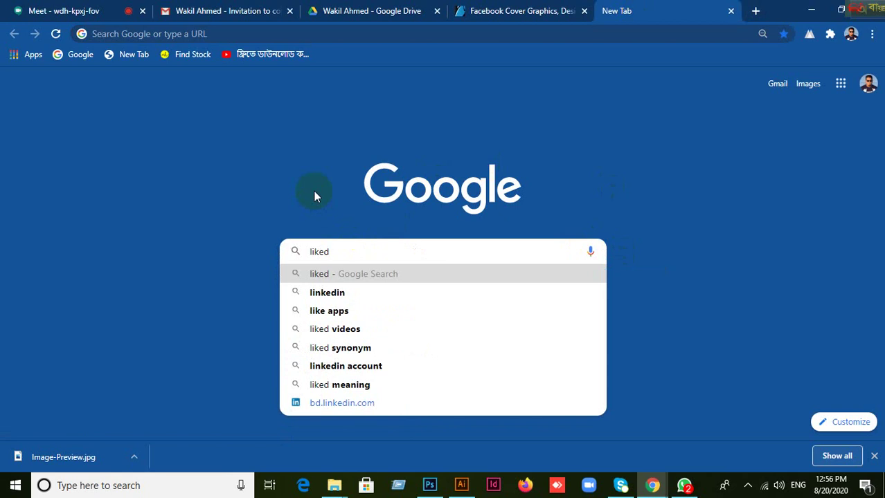
left_click(331, 296)
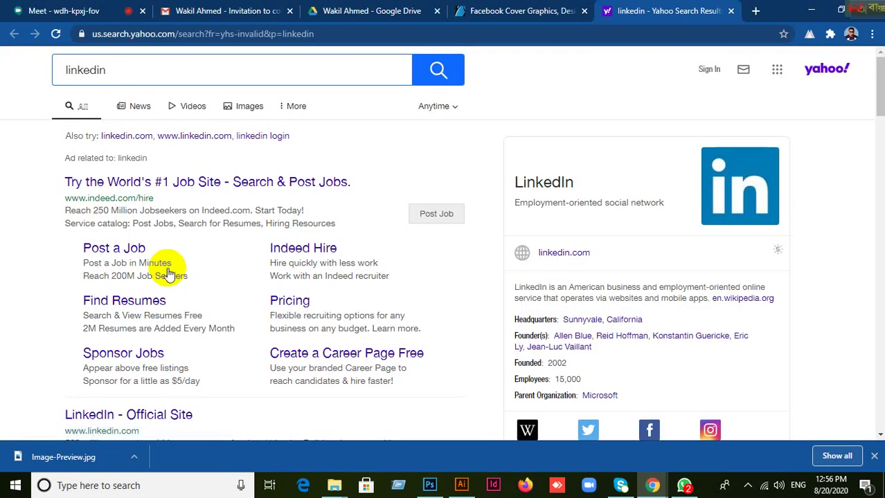
scroll(59, 326, "down", 3)
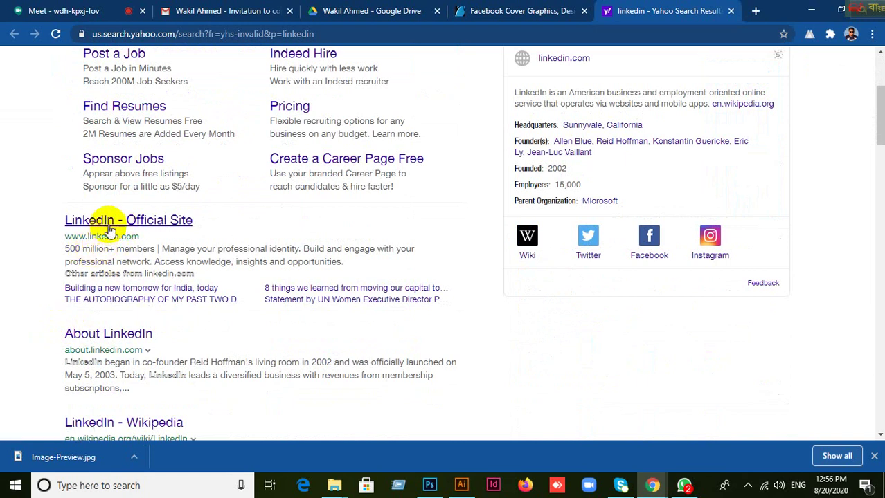
left_click(72, 227)
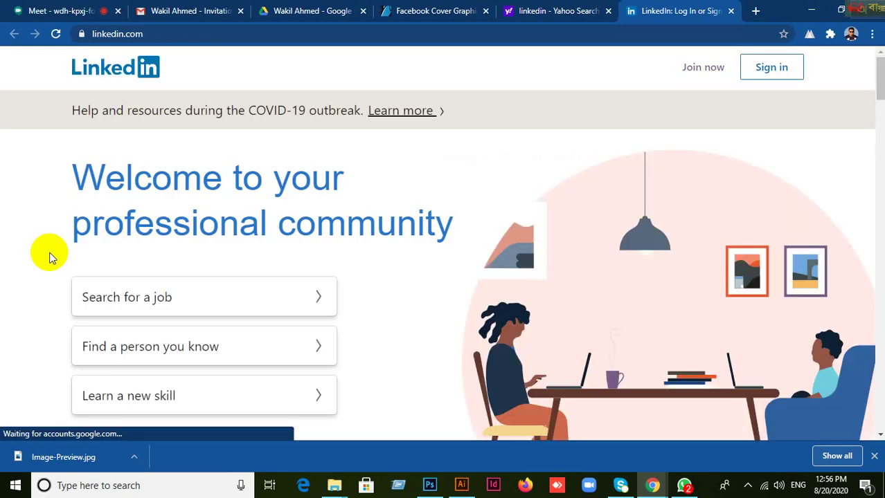
scroll(580, 191, "down", 5)
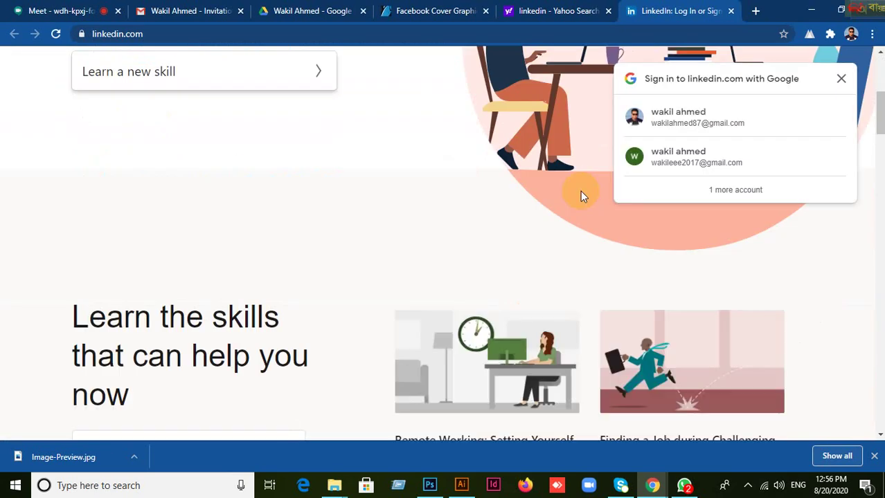
scroll(580, 191, "up", 5)
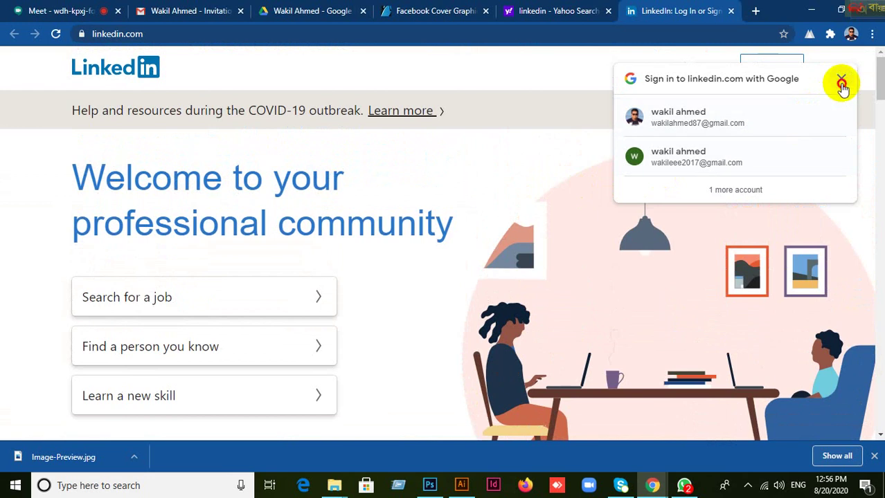
left_click(841, 79)
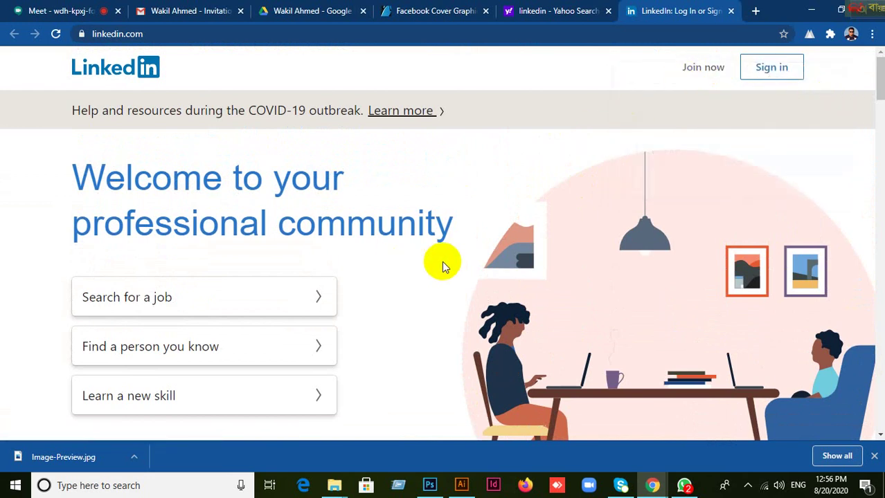
mouse_move(652, 485)
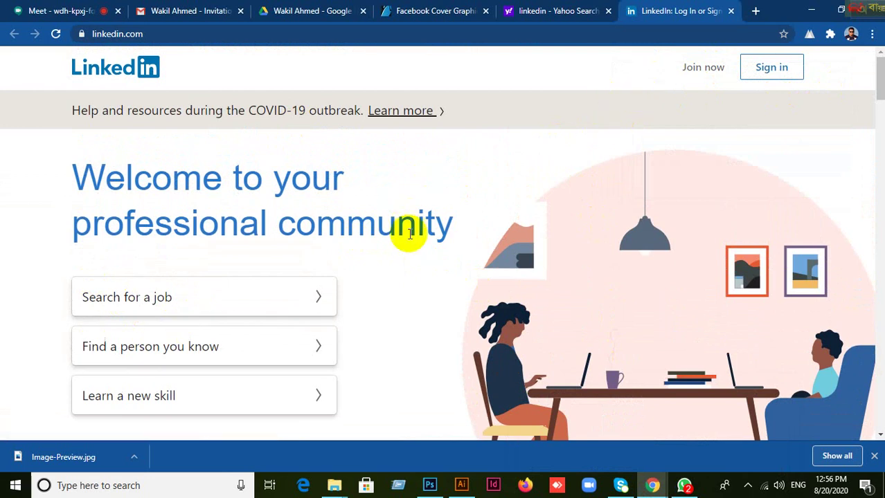
scroll(407, 239, "down", 3)
scroll(408, 241, "down", 7)
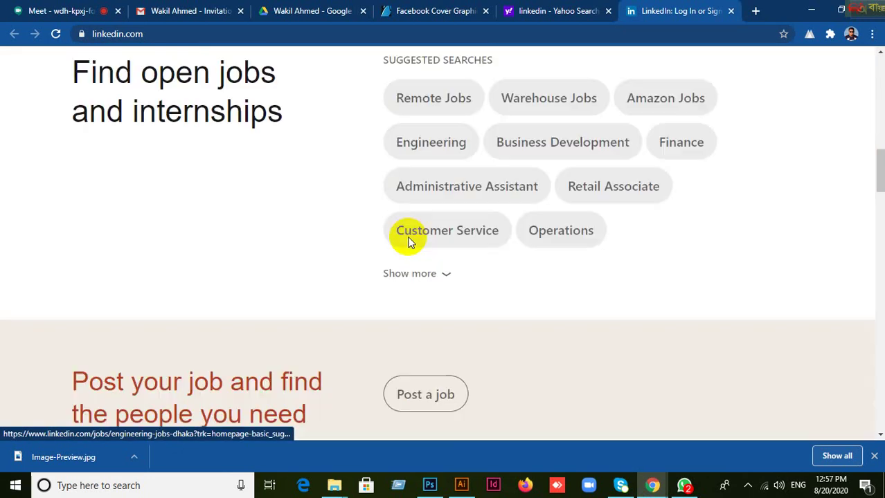
scroll(409, 242, "up", 5)
scroll(407, 236, "up", 3)
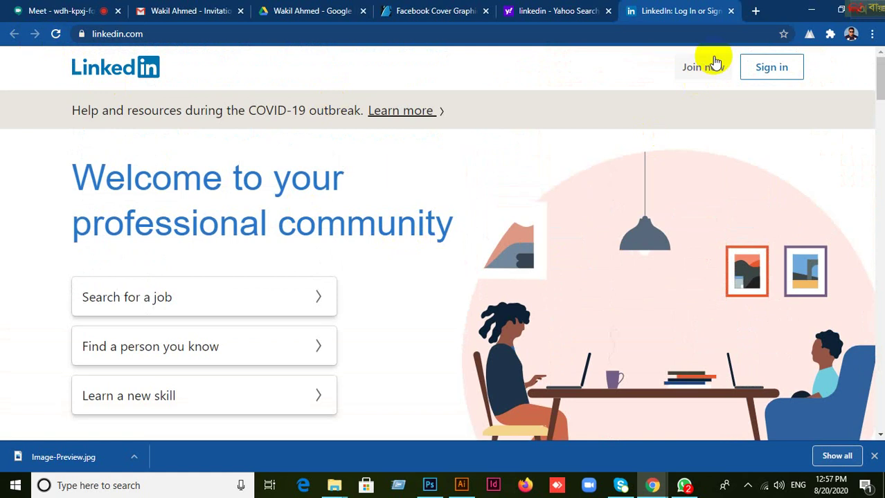
left_click(730, 11)
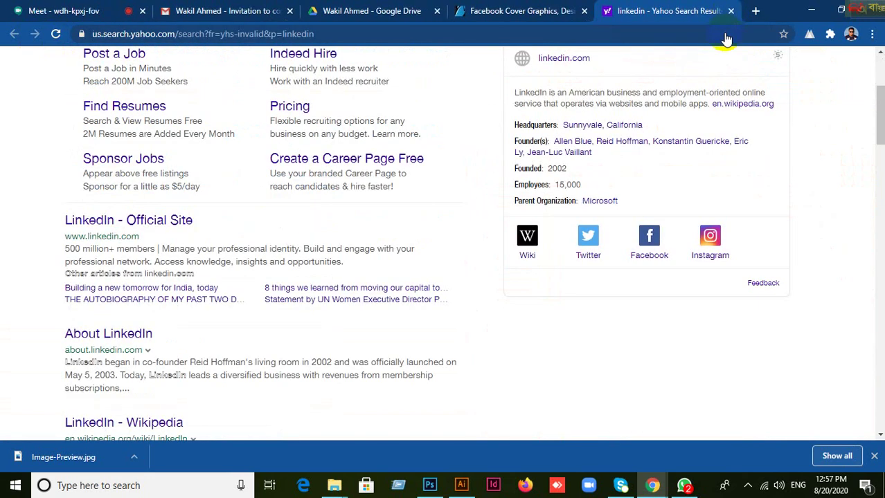
Glance at the Gmail invitation and Drive folder tabs, ending on the Meet call.
left_click(60, 11)
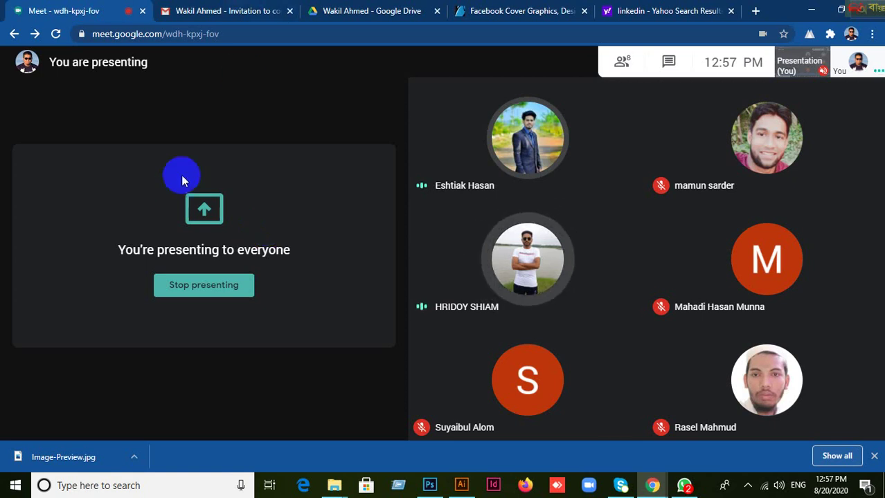
left_click(238, 12)
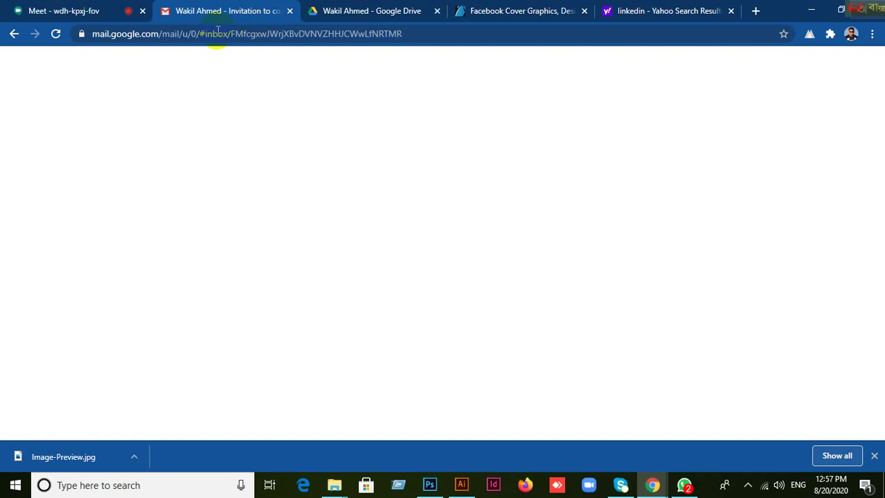
left_click(93, 12)
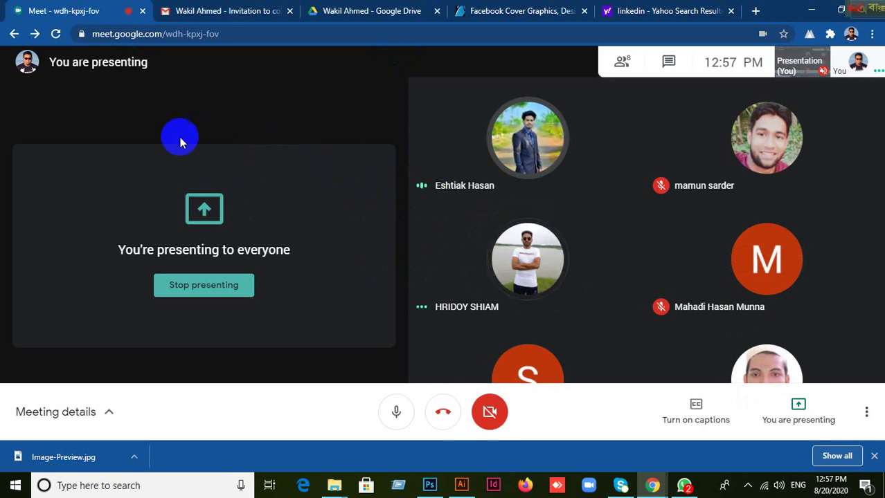
left_click(386, 13)
left_click(207, 16)
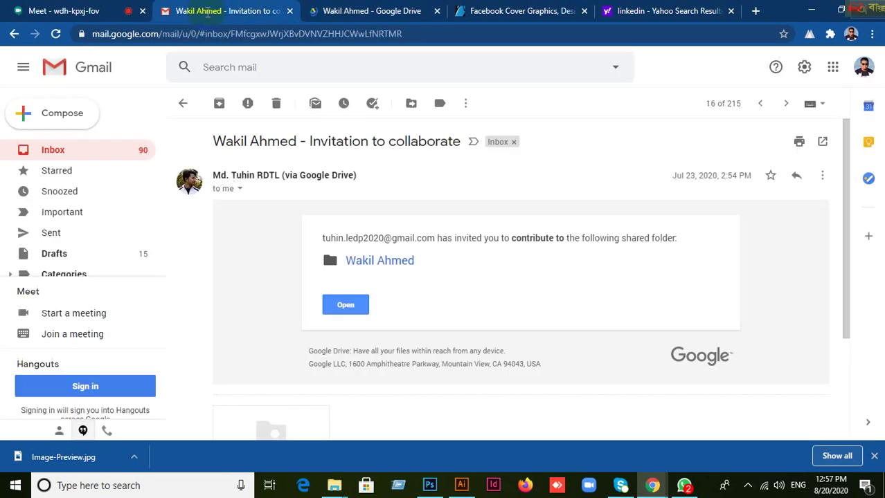
left_click(76, 18)
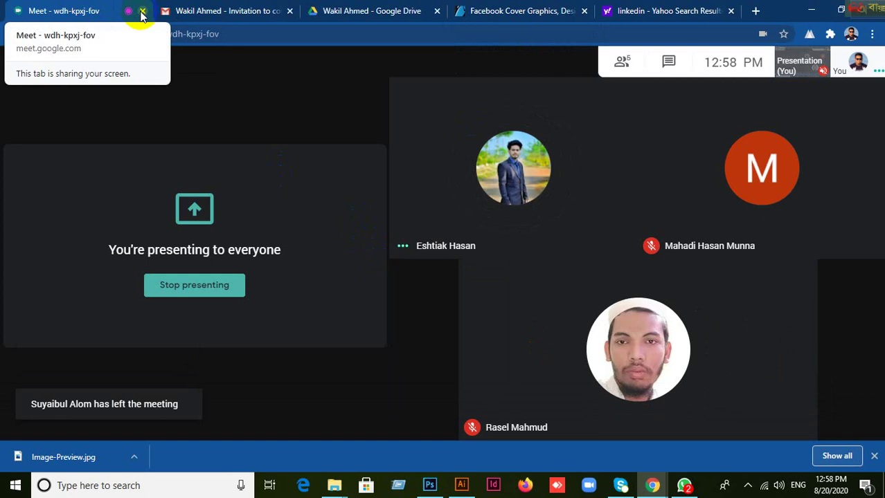
Close the Meet, Gmail, Drive, Facebook cover and LinkedIn tabs until Chrome shuts.
left_click(141, 14)
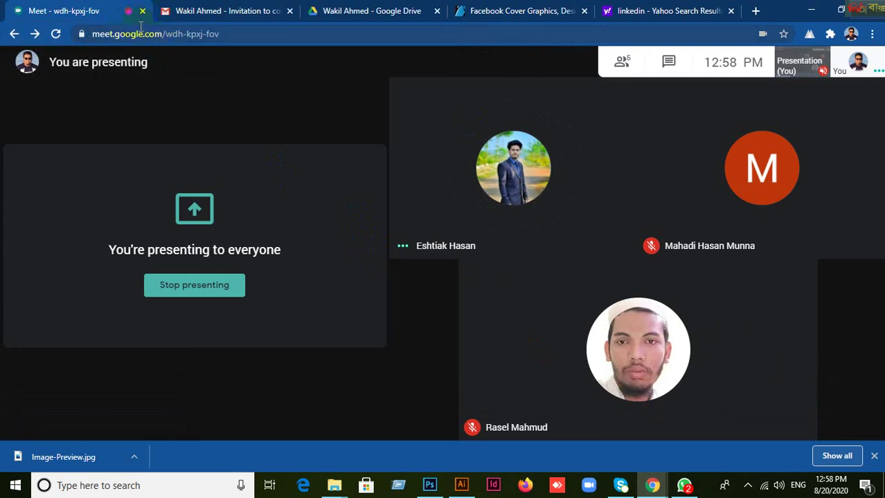
left_click(142, 11)
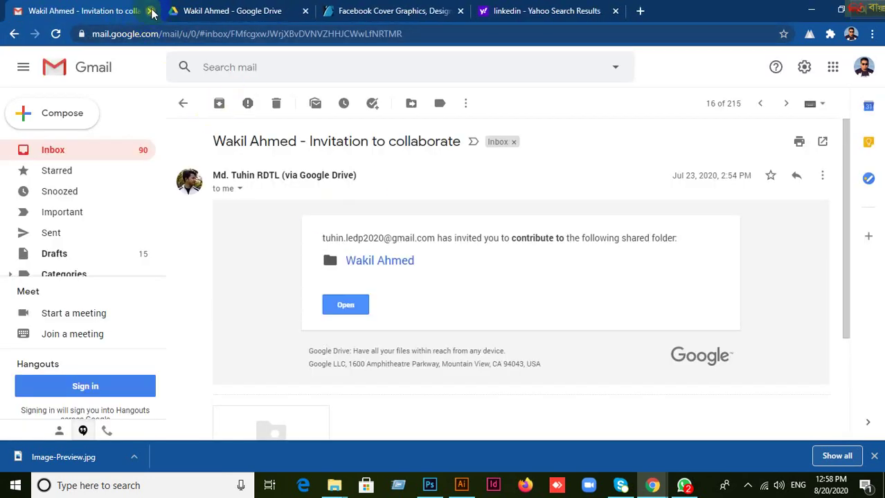
key("ctrl+w")
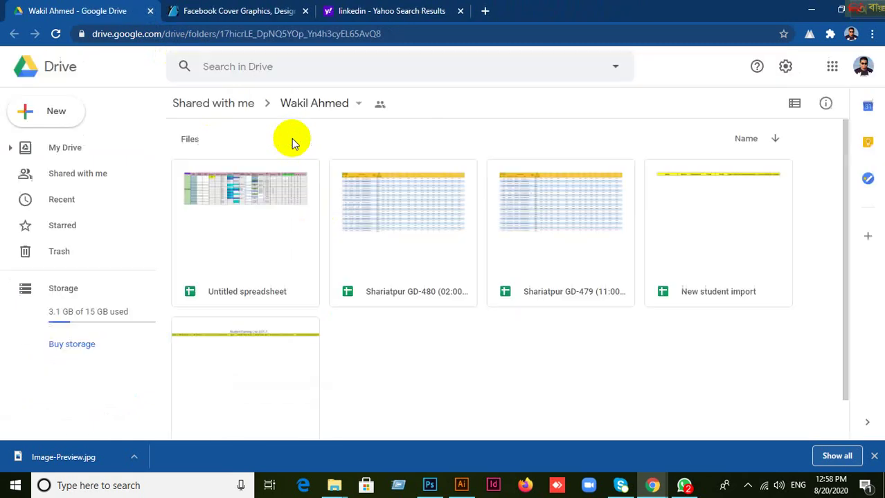
left_click(150, 11)
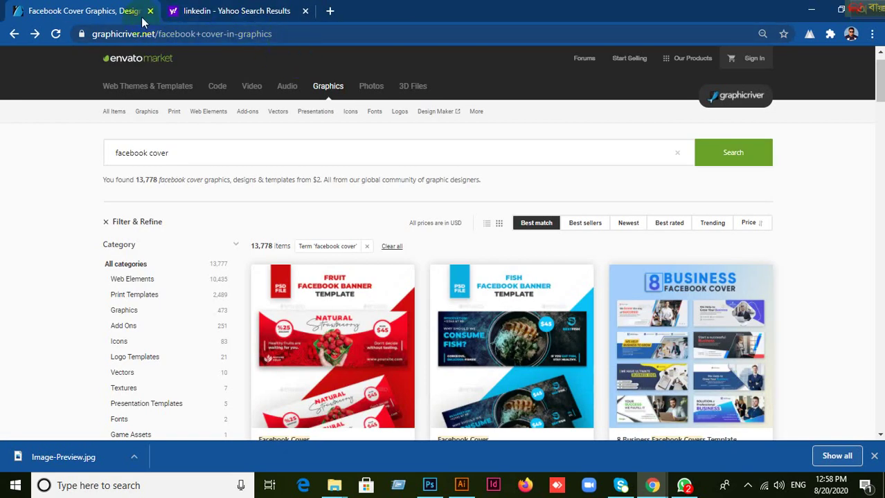
left_click(151, 11)
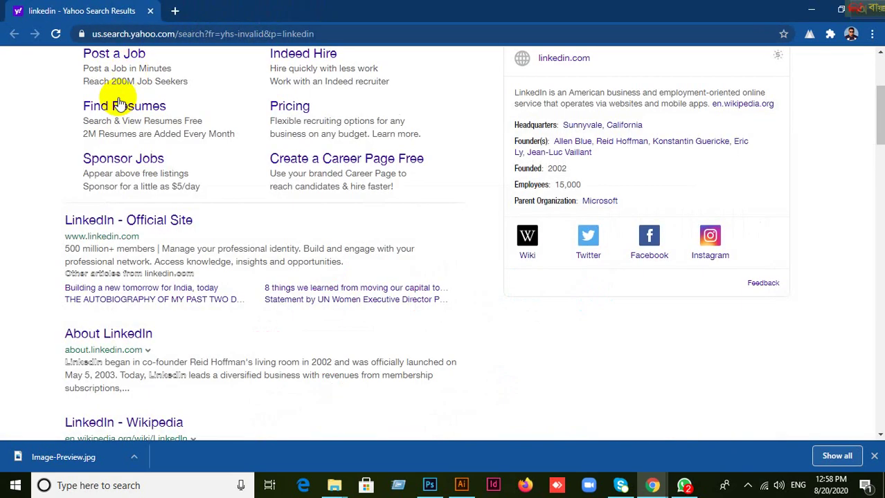
left_click(150, 11)
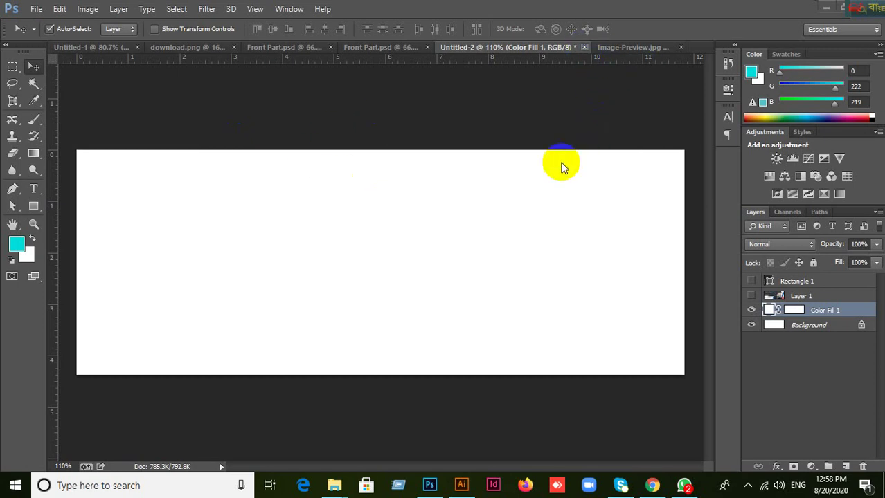
Close Untitled-2, both Front Part.psd files, Untitled-1, Image-Preview.jpg and download.png without saving.
left_click(400, 179)
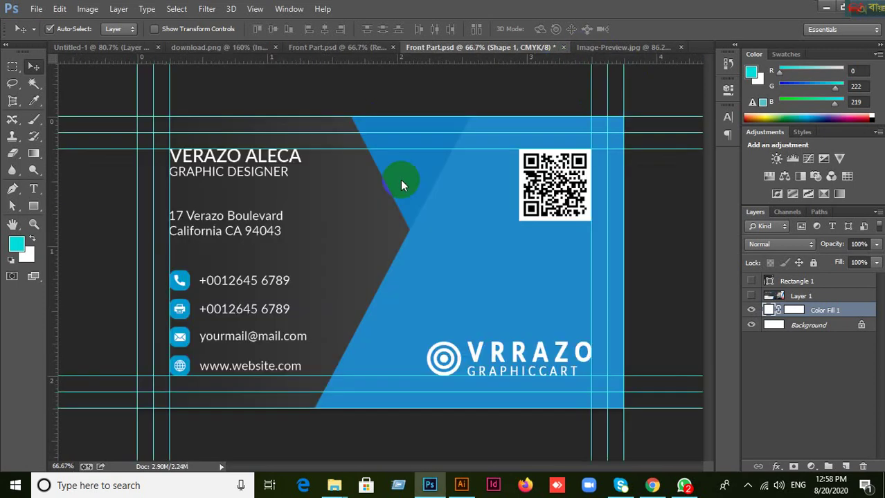
left_click(562, 49)
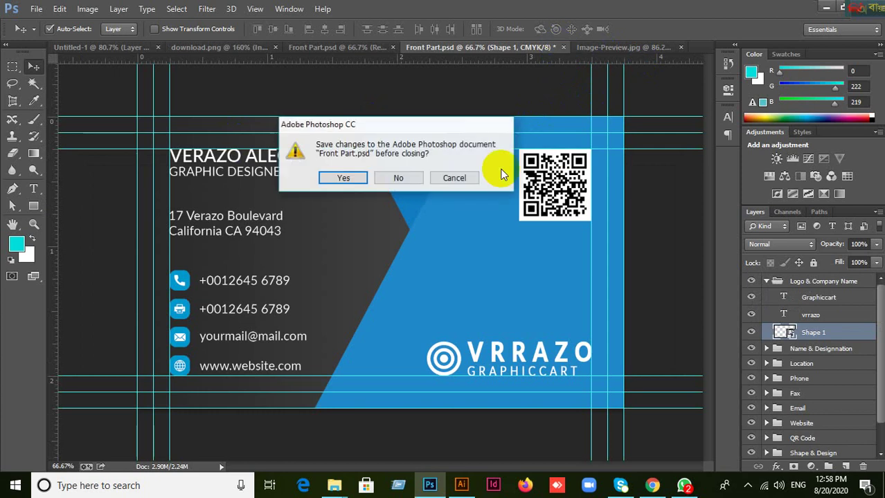
left_click(398, 176)
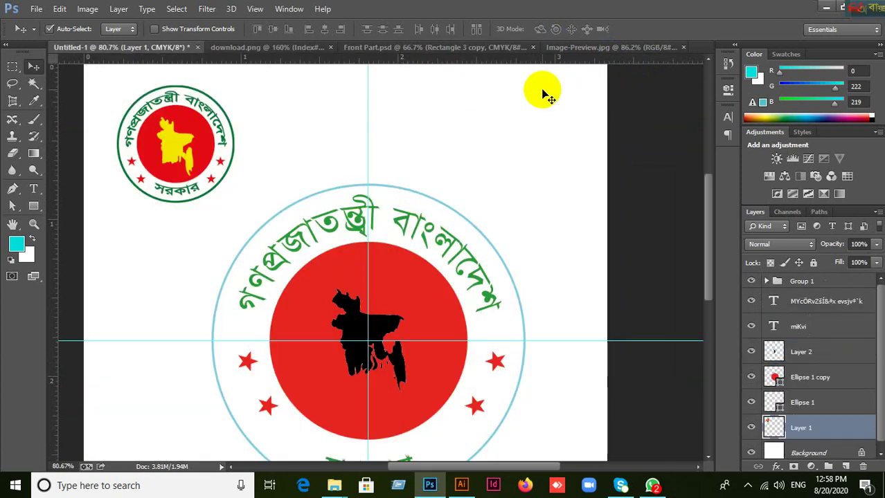
left_click(199, 48)
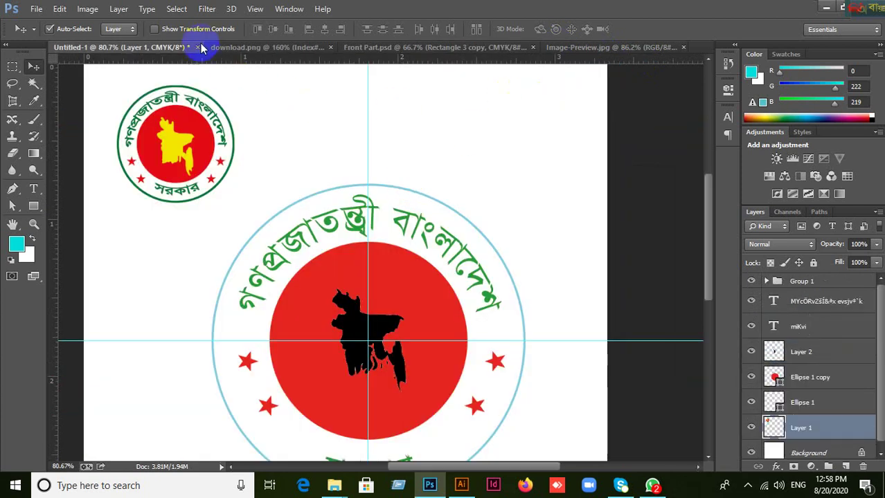
left_click(393, 175)
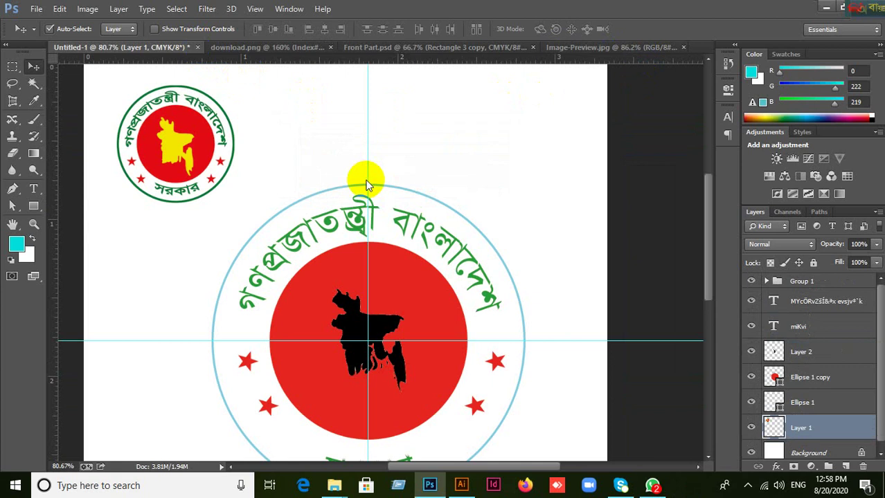
left_click(540, 48)
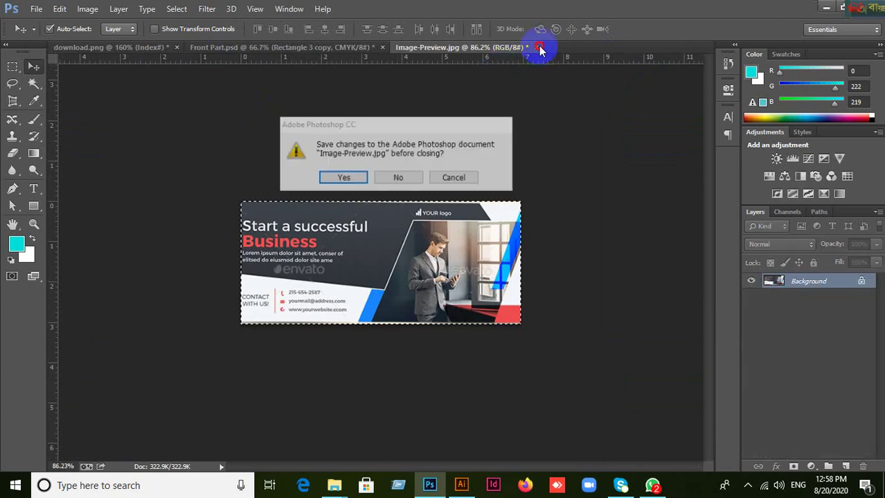
left_click(398, 177)
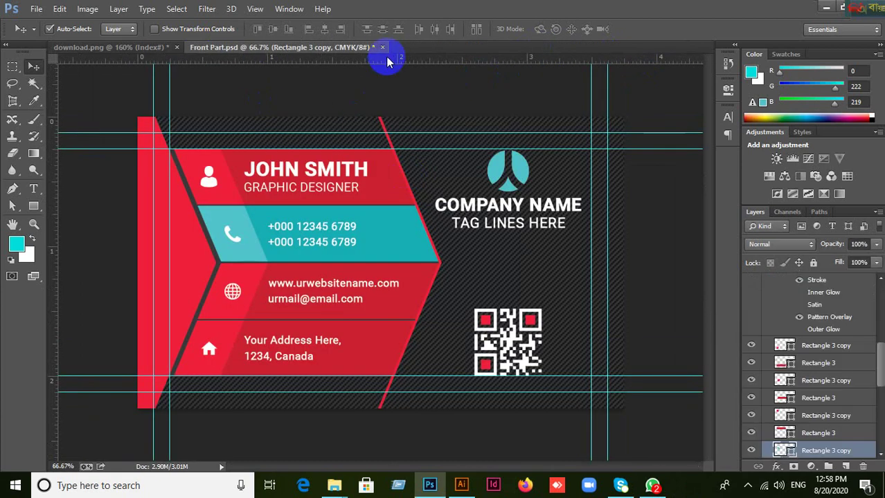
left_click(382, 47)
left_click(400, 176)
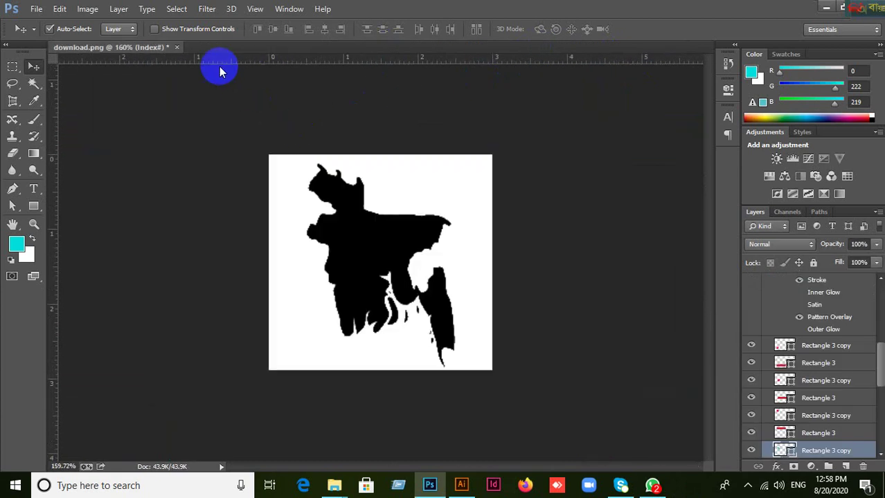
left_click(177, 47)
left_click(396, 178)
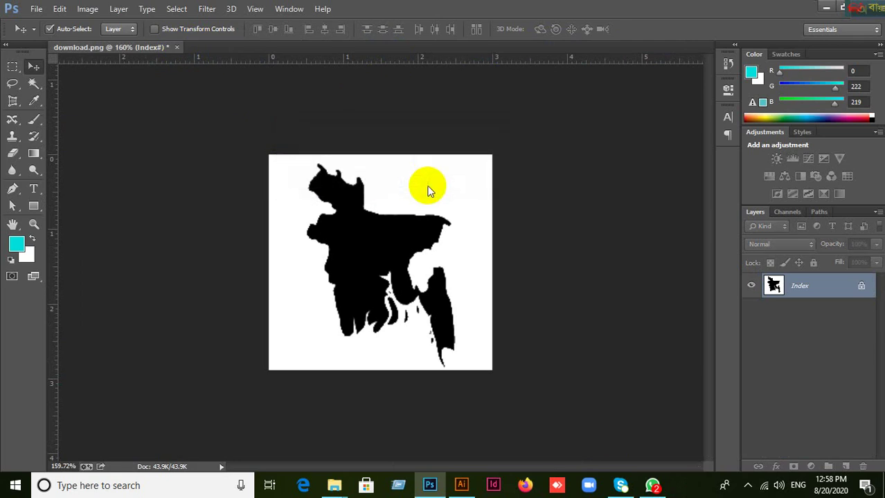
Move the keyboard language toolbar aside, then minimize Photoshop to show the Windows desktop.
left_click_drag(858, 8, 813, 9)
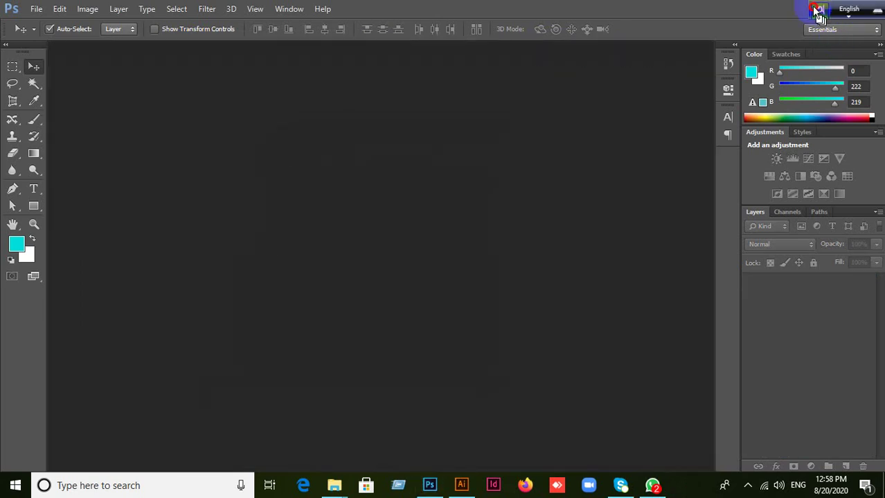
left_click(818, 9)
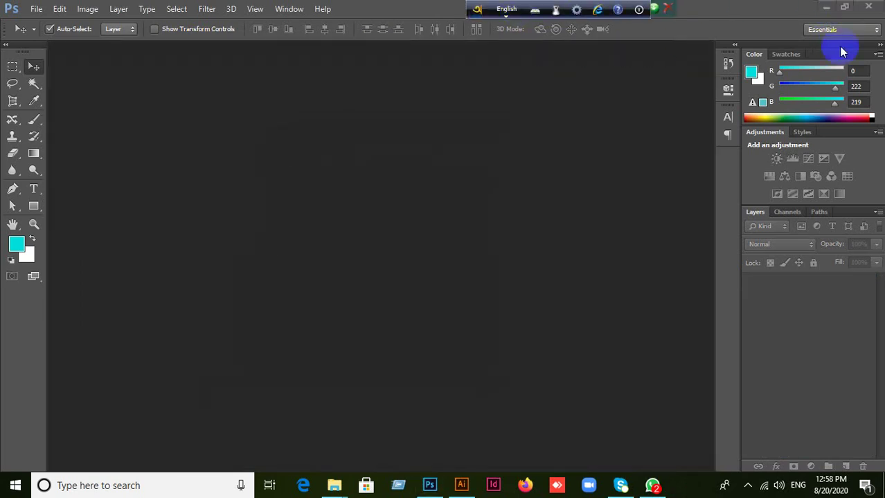
left_click(507, 287)
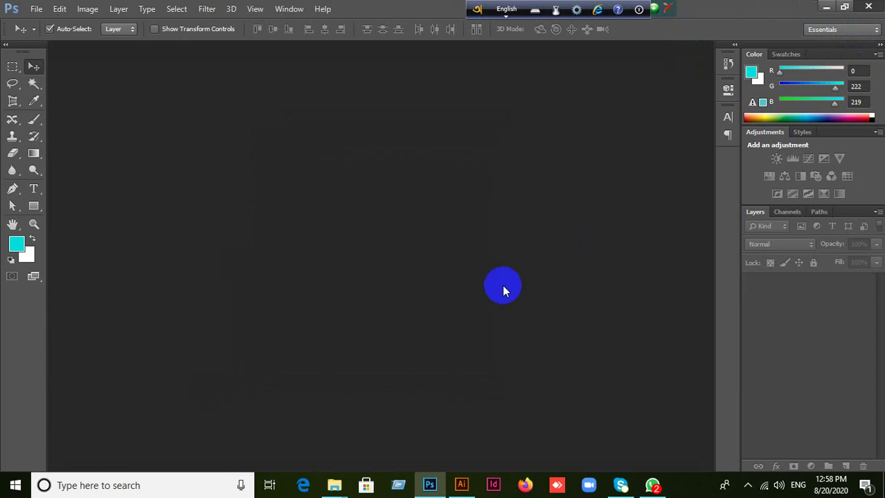
key("super+d")
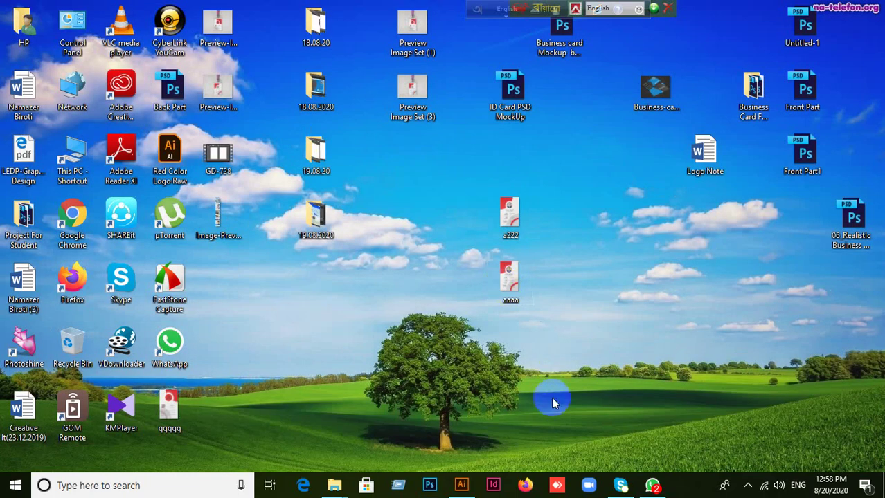
Check the WhatsApp class group chat, close WhatsApp, and launch Adobe Illustrator from the taskbar.
left_click(652, 485)
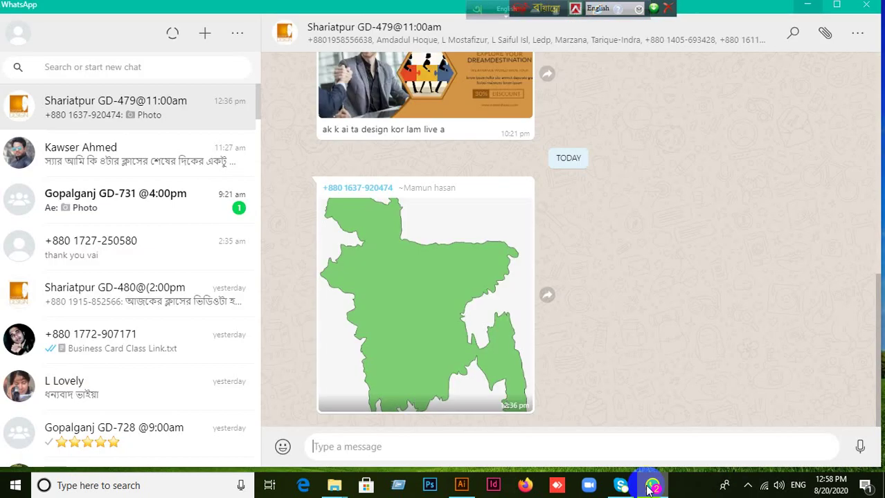
left_click(868, 6)
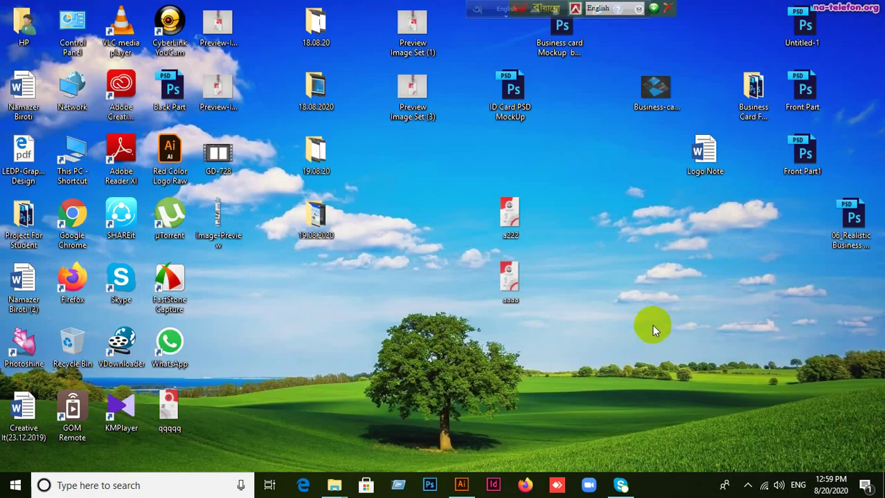
left_click(461, 485)
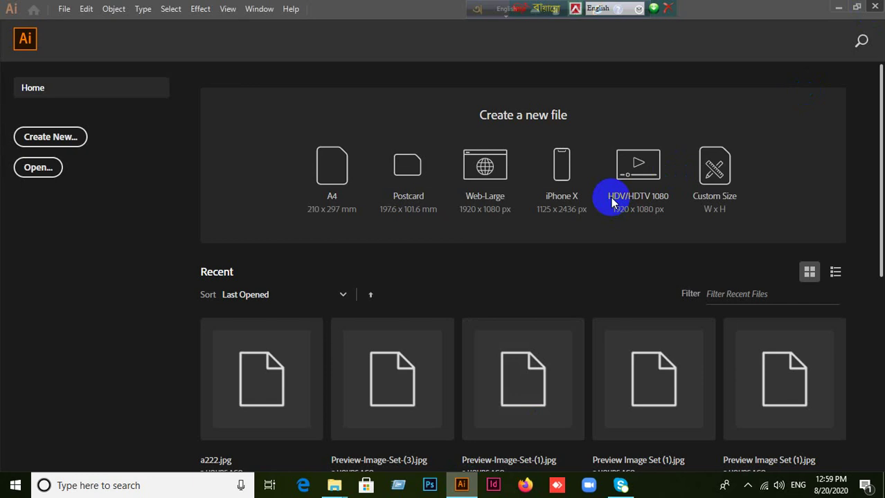
Choose the HDV/HDTV 1080 preset on Illustrator's Home screen, which brings up the clipboard prompt.
left_click(611, 198)
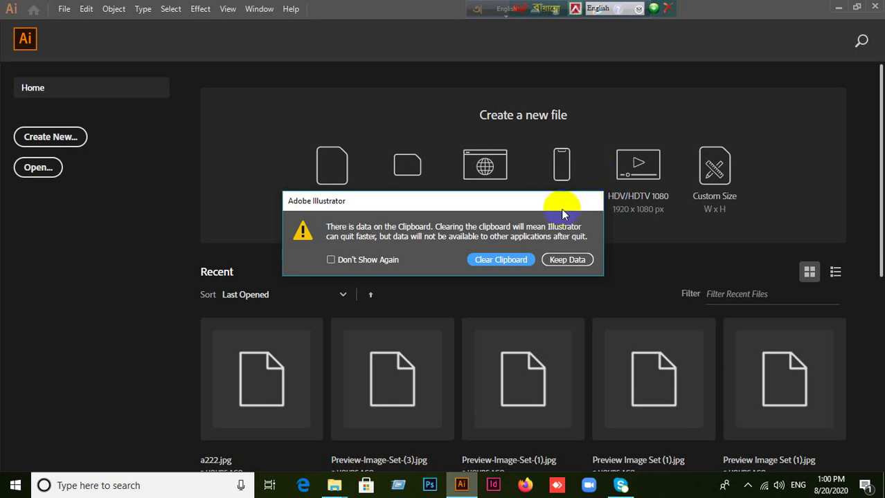
Choose Clear Clipboard in the warning, then start a Custom Size document from the Home screen.
left_click(507, 259)
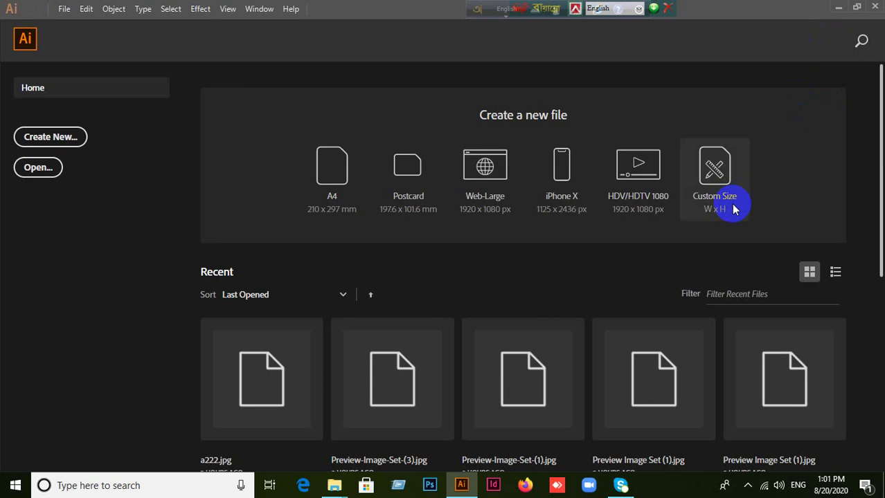
left_click(734, 209)
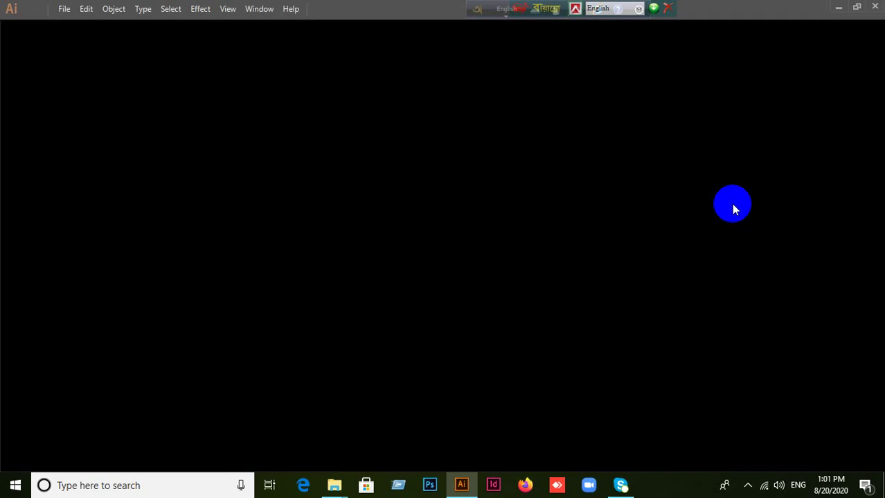